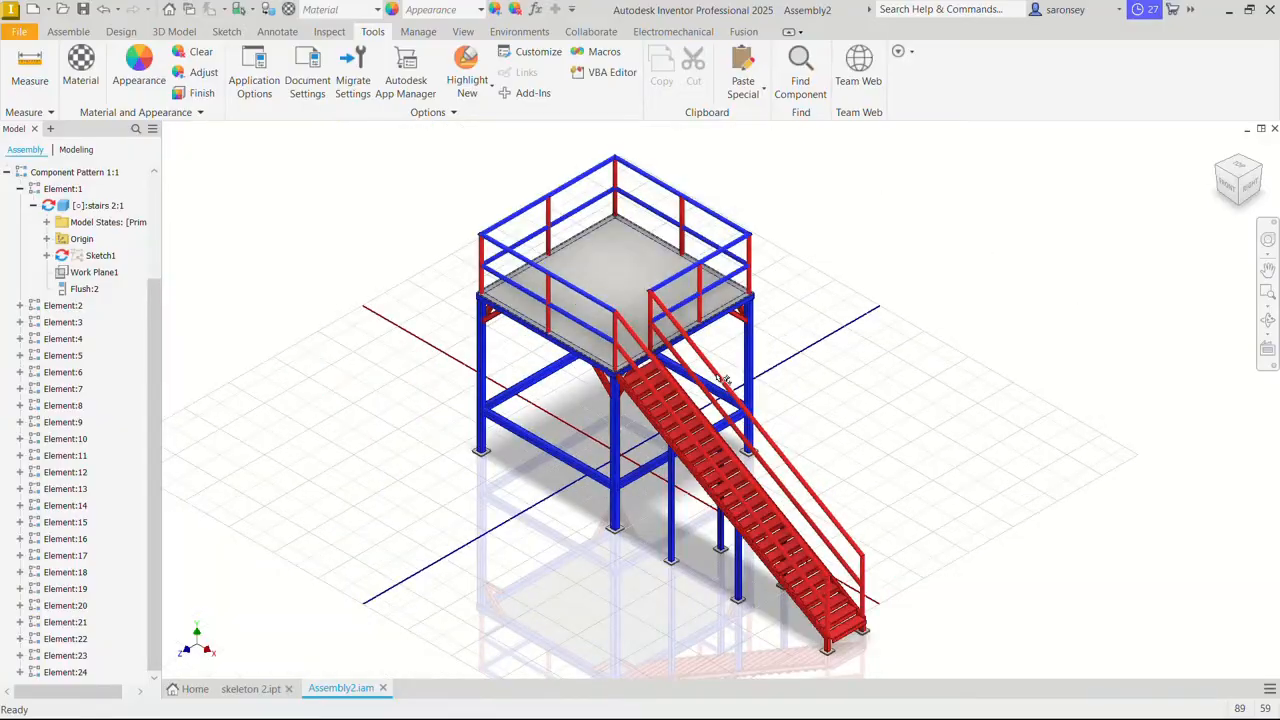
pyautogui.scroll(-3, 720, 379)
pyautogui.moveTo(801, 352); pyautogui.dragTo(851, 357, button='middle')
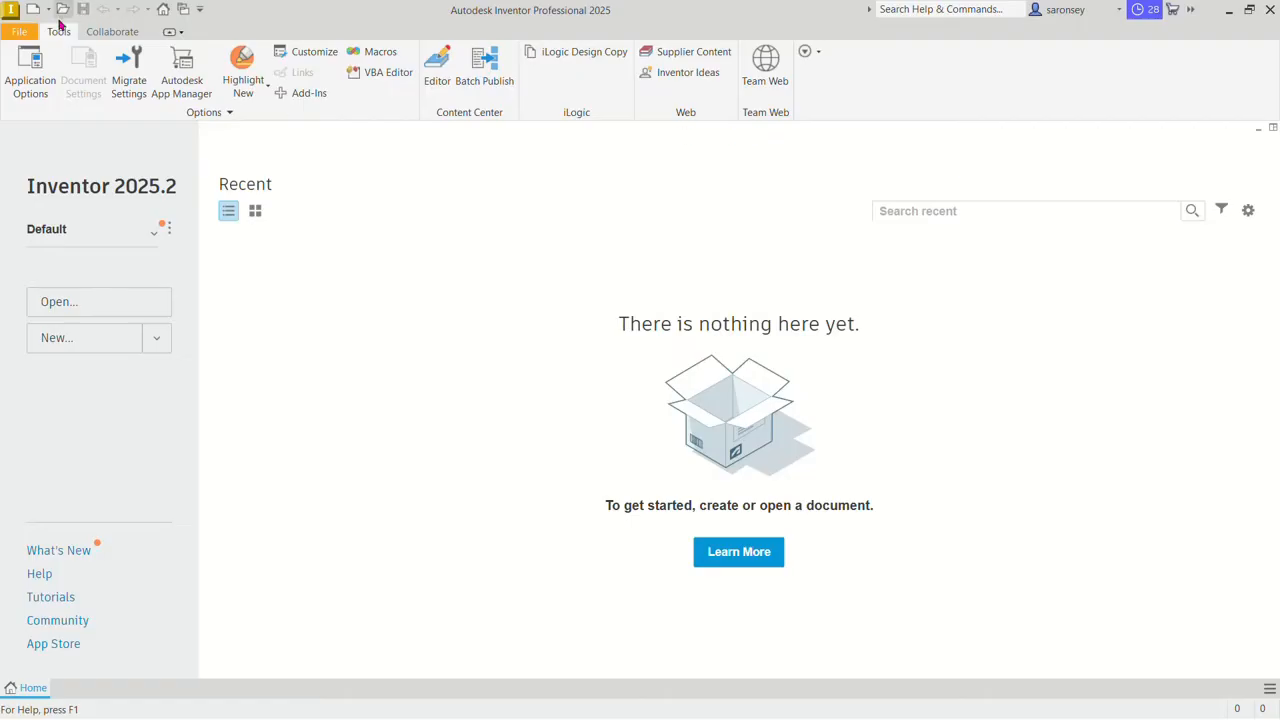
# Step: Create a new part from the metric Standard (mm).ipt template and start a 3D sketch in it
pyautogui.click(34, 11)
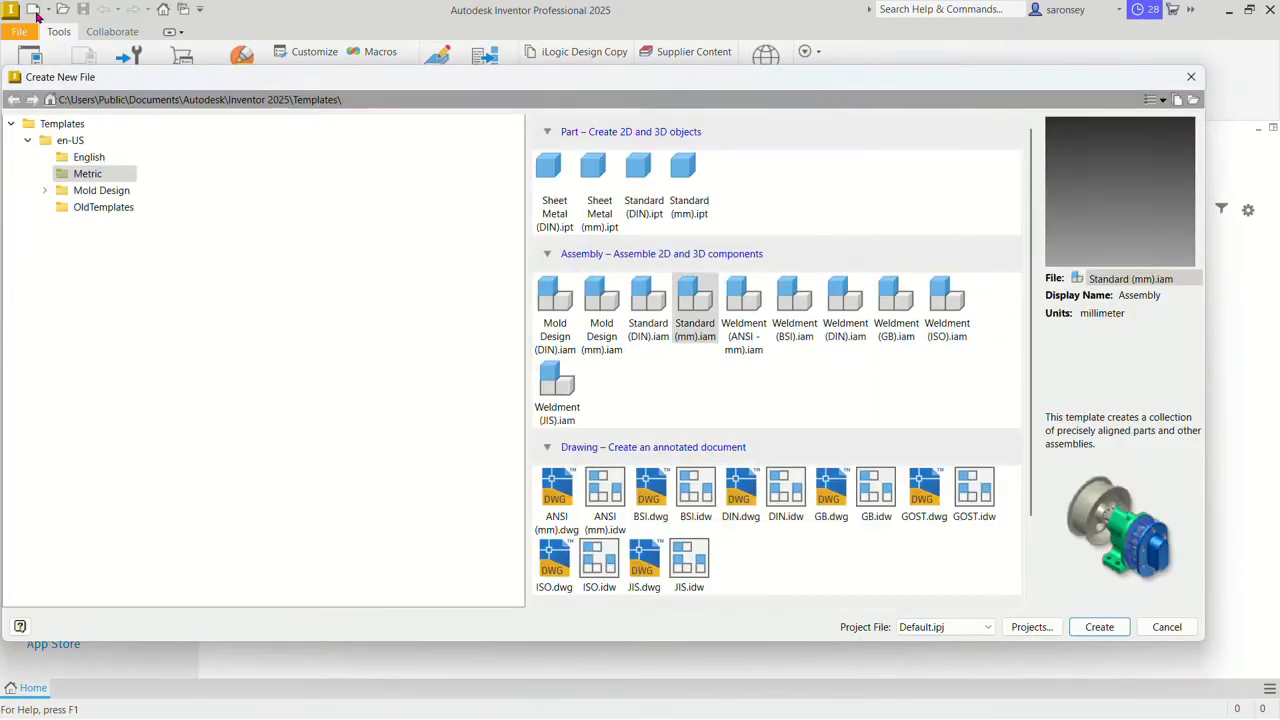
pyautogui.click(691, 190)
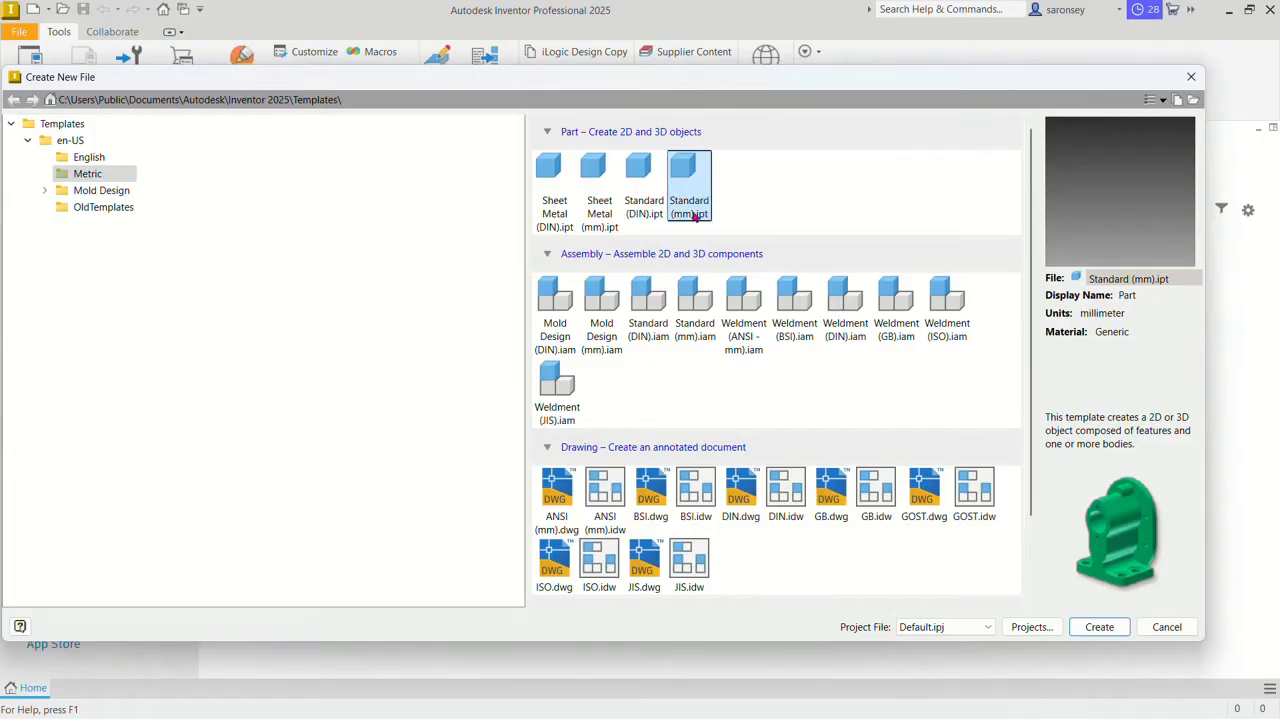
pyautogui.click(1097, 626)
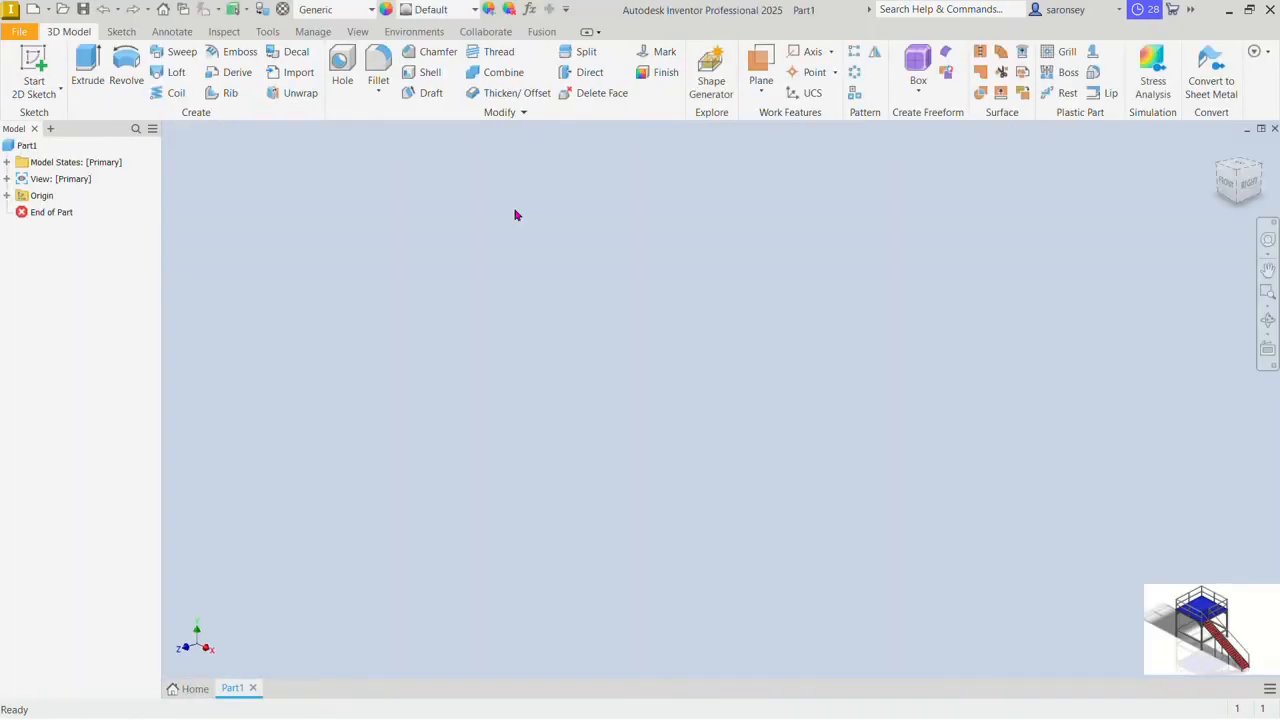
pyautogui.click(56, 89)
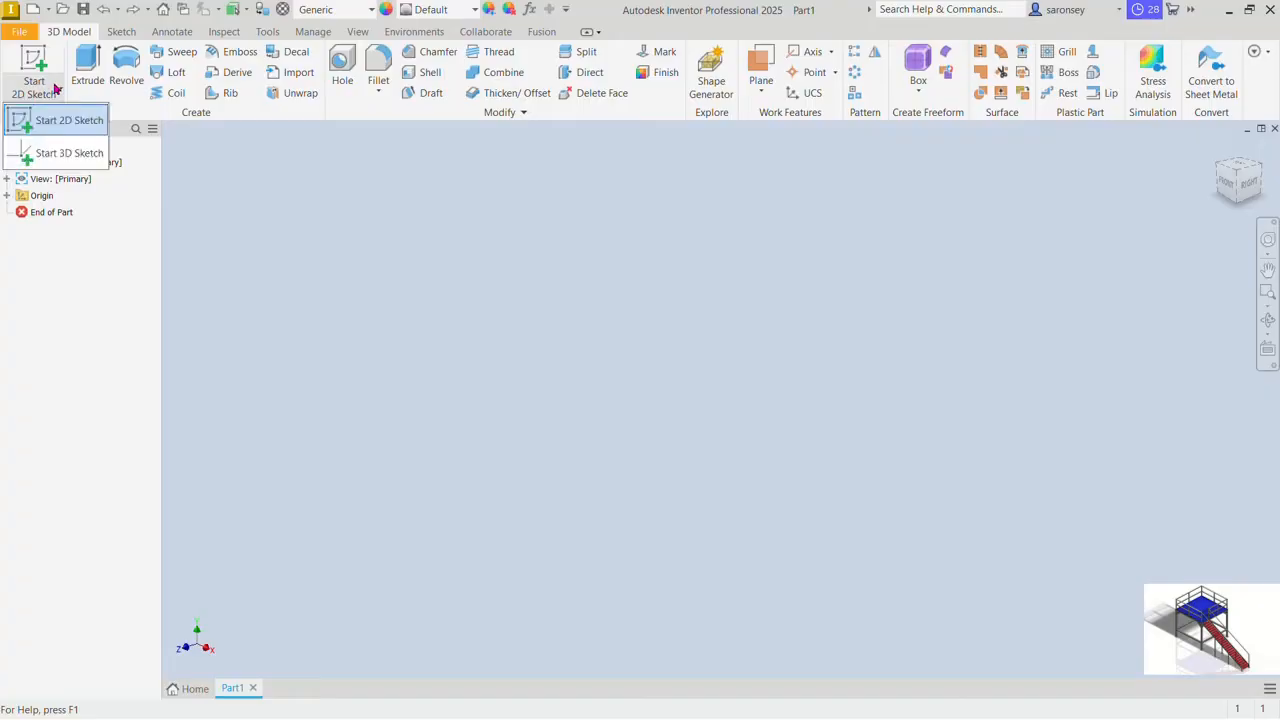
pyautogui.click(68, 153)
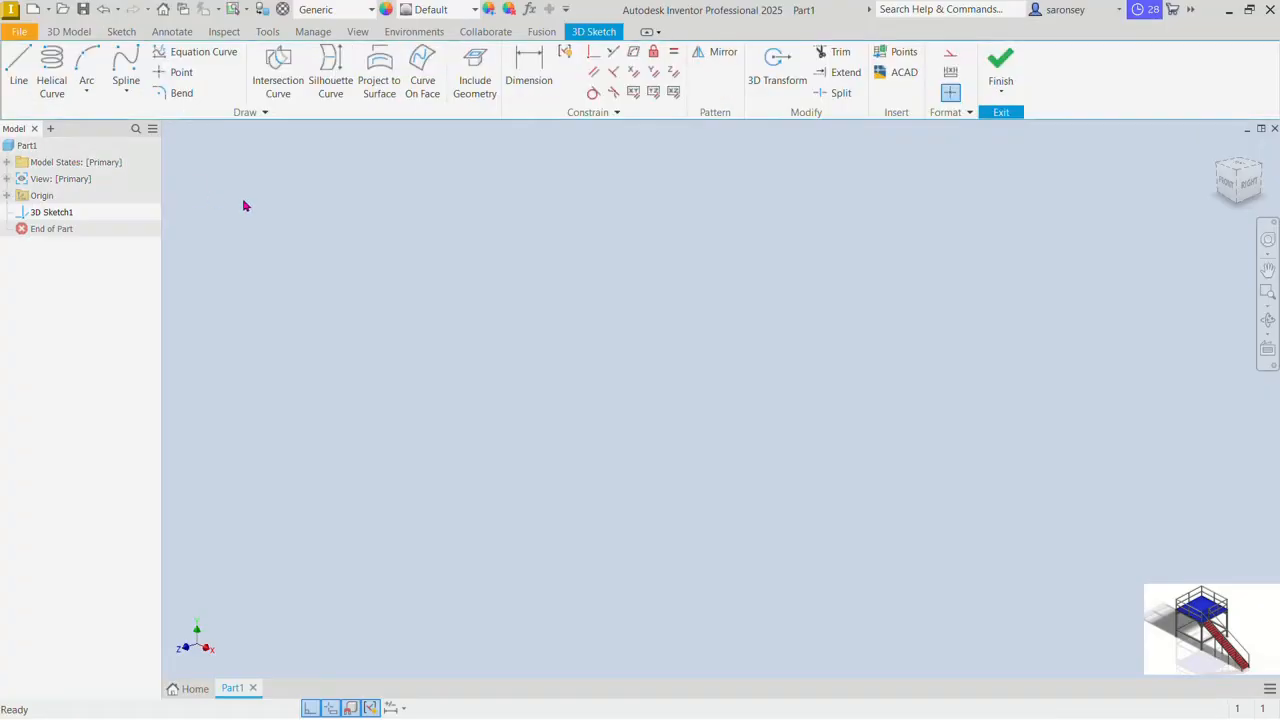
# Step: Draw a 3600 mm line along the Z axis, in the negative direction, as the first side of the platform square
pyautogui.click(26, 66)
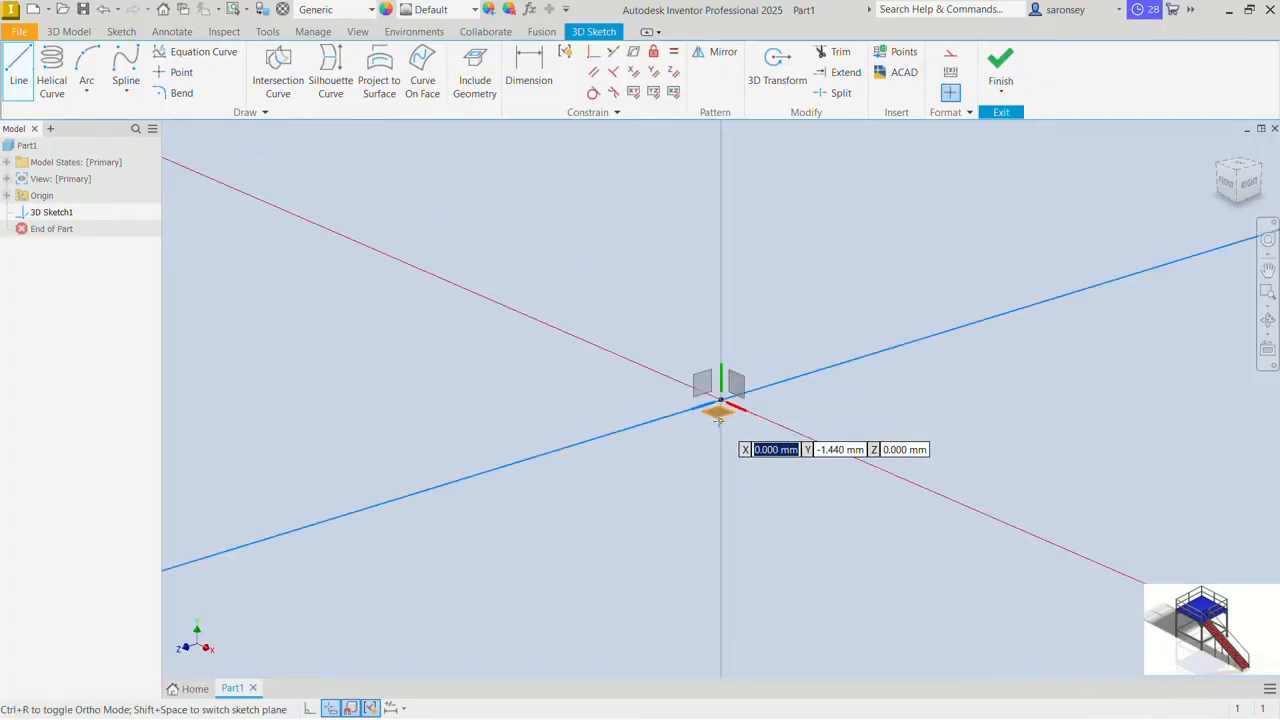
pyautogui.click(519, 460)
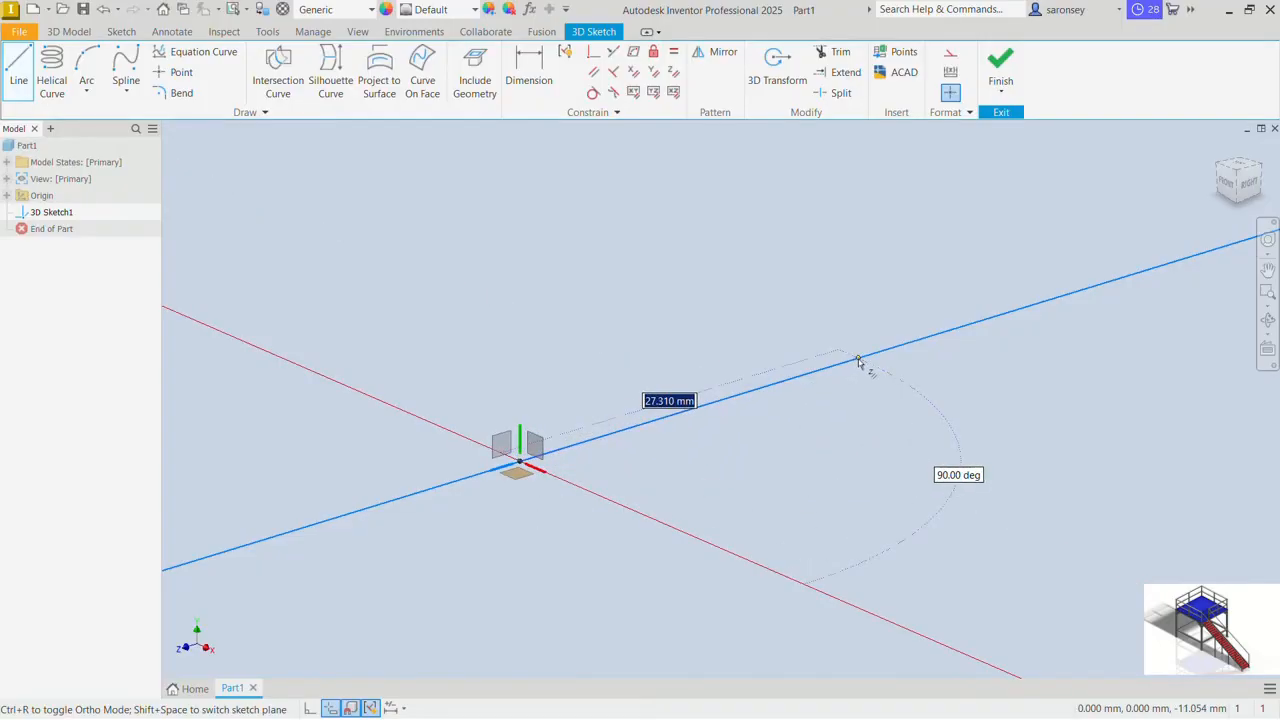
pyautogui.write('3600')
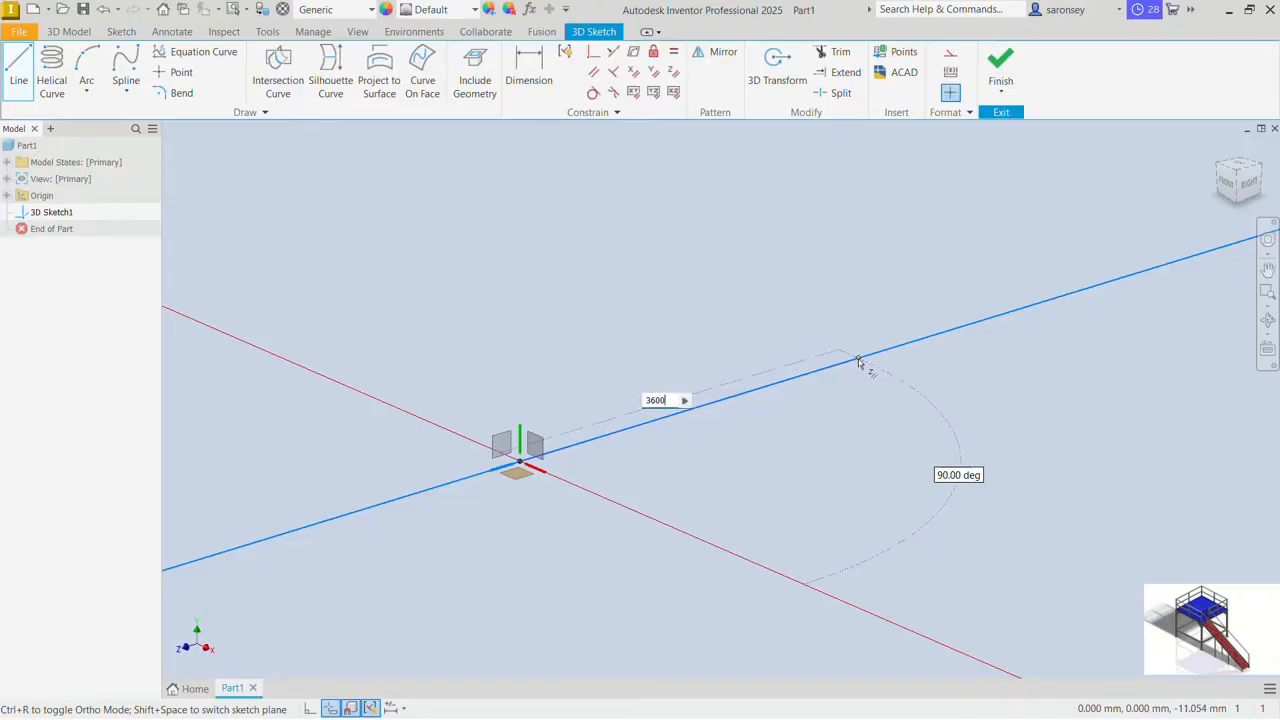
pyautogui.press('Return')
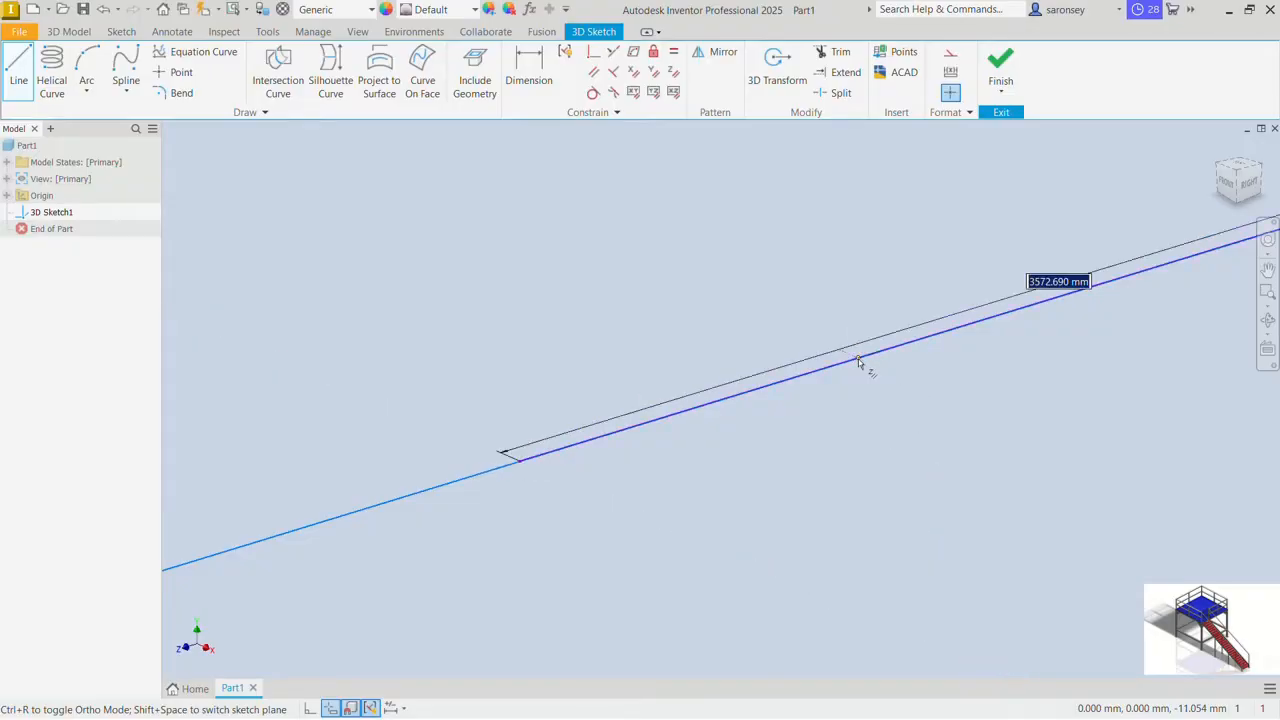
pyautogui.middleClick(859, 359)
pyautogui.middleClick(860, 358)
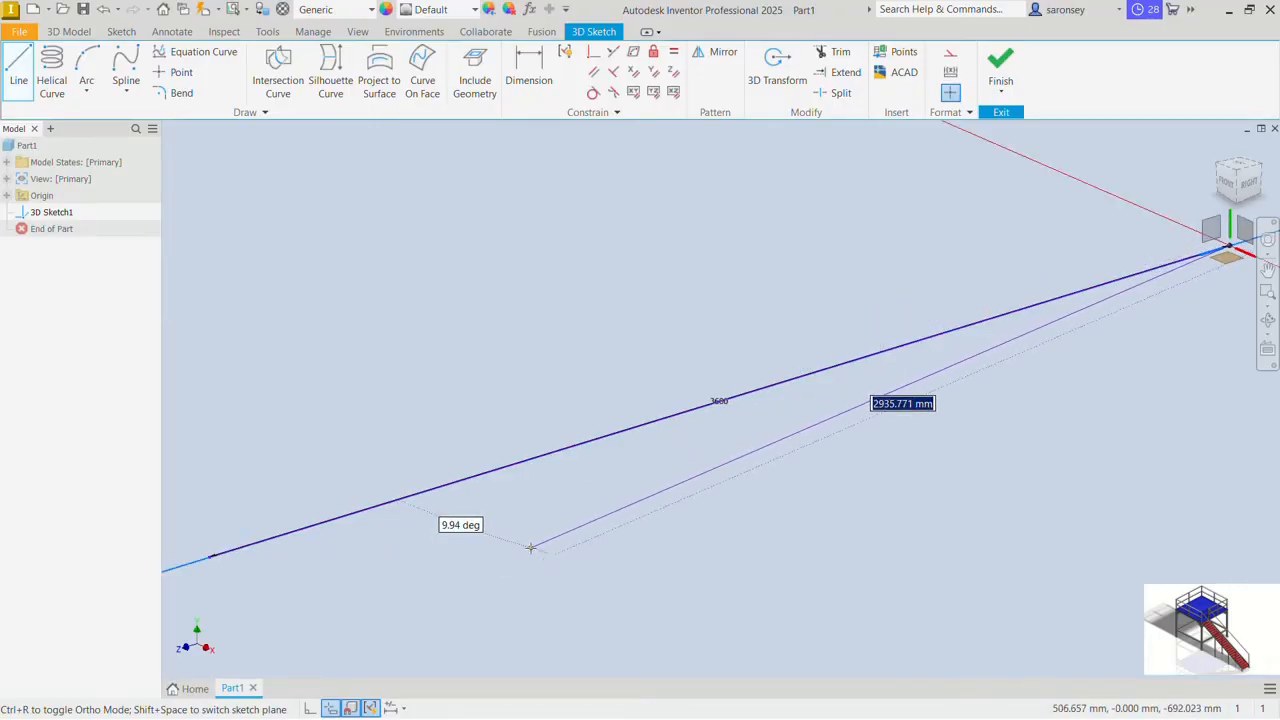
# Step: Turn on Ortho Mode and draw the second side, a 3600 mm line in the positive X direction from the first line's end
pyautogui.click(310, 711)
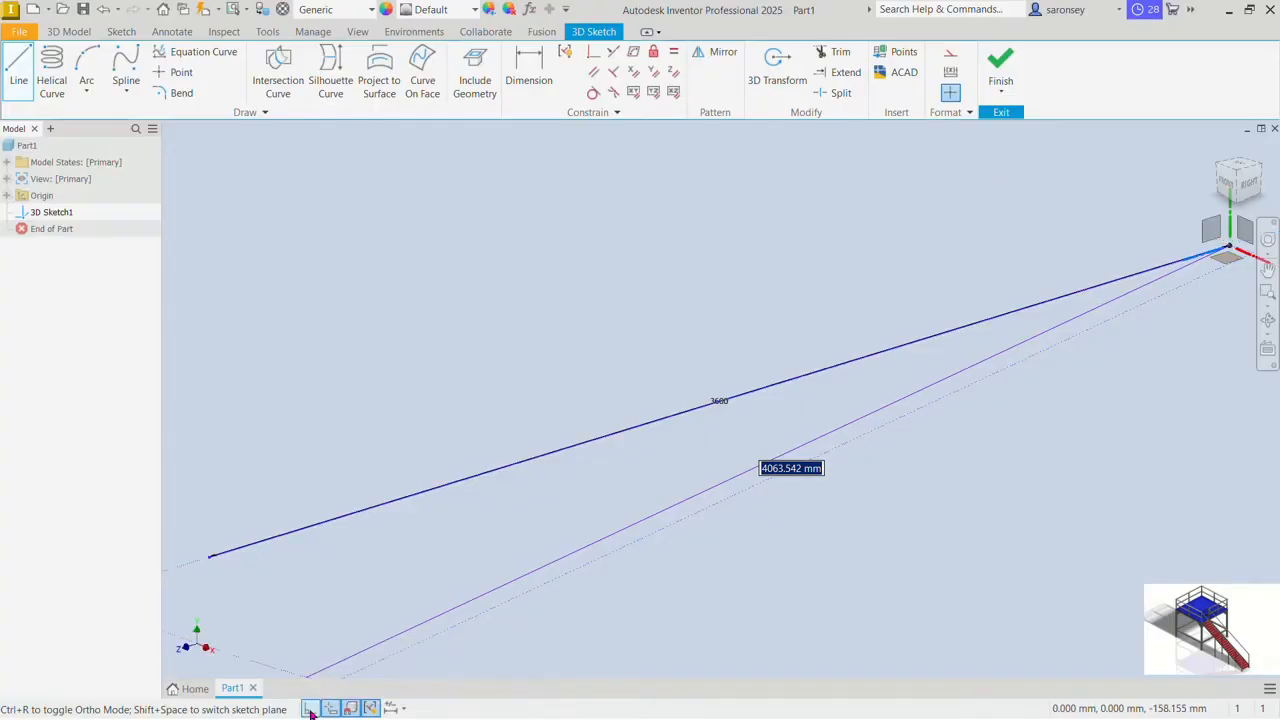
pyautogui.middleClick(440, 493)
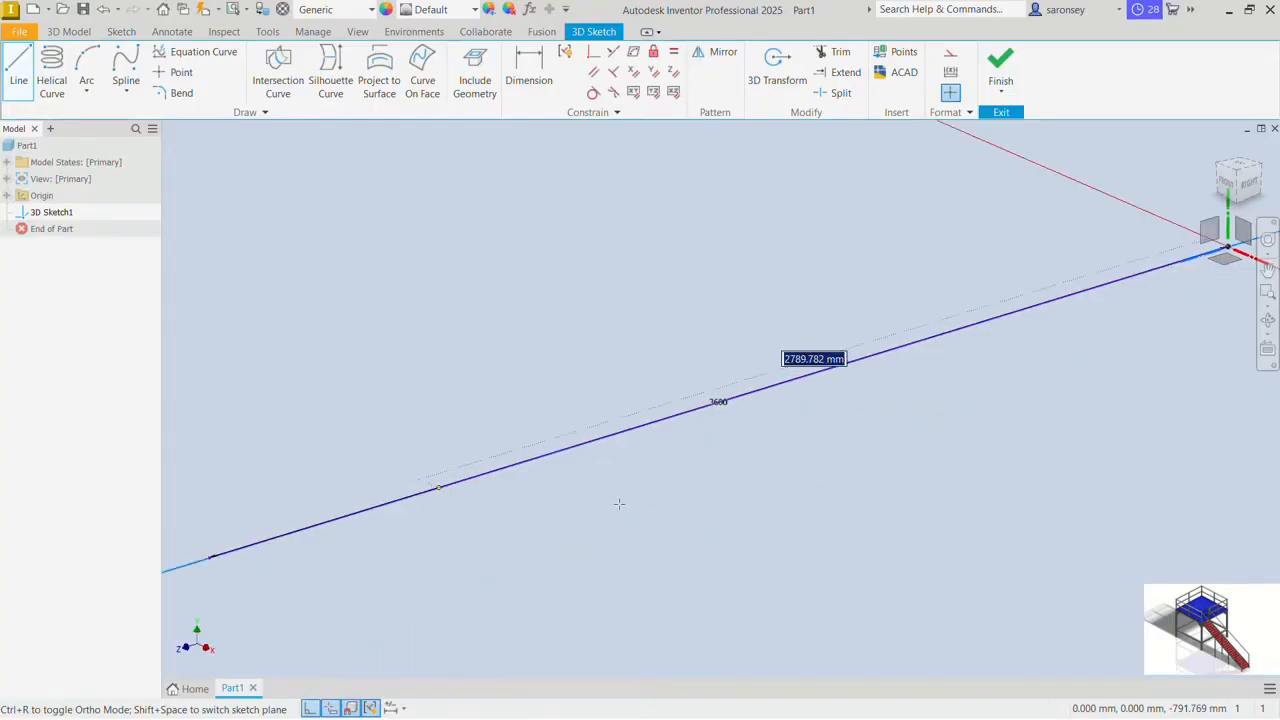
pyautogui.scroll(-5, 746, 508)
pyautogui.moveTo(746, 508); pyautogui.dragTo(505, 346, button='middle')
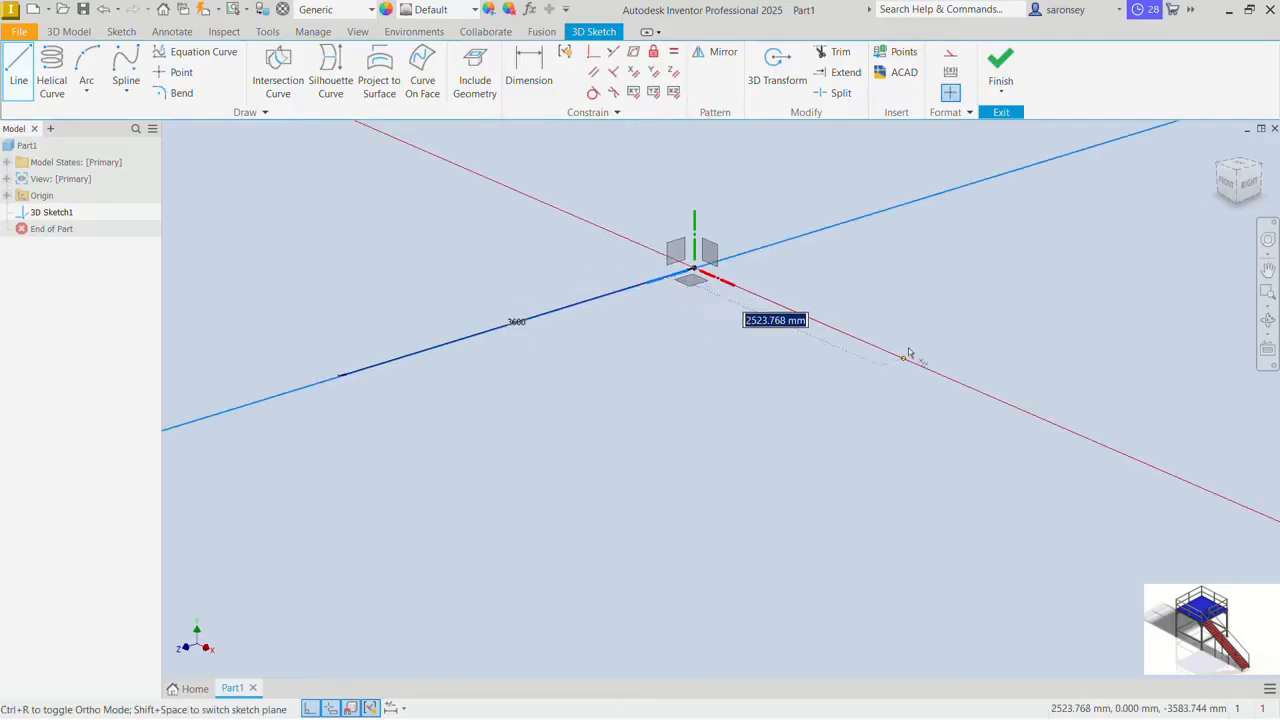
pyautogui.write('3')
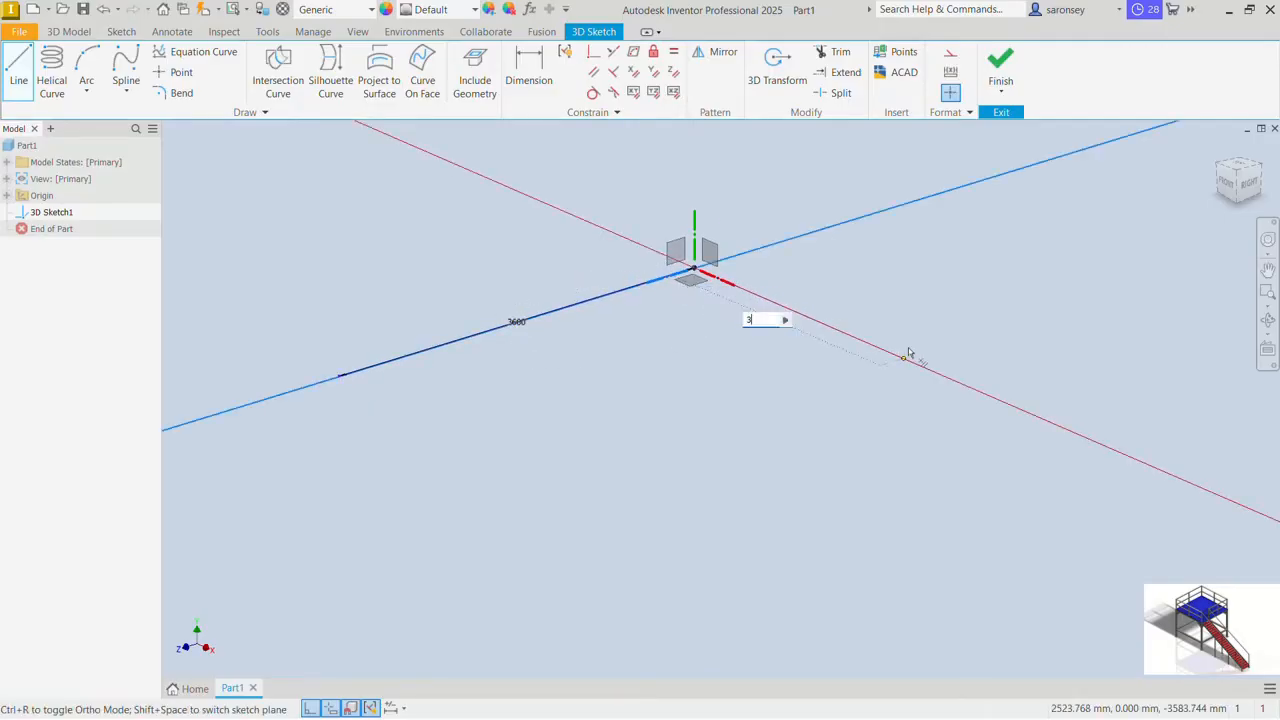
pyautogui.write('600')
pyautogui.press('Return')
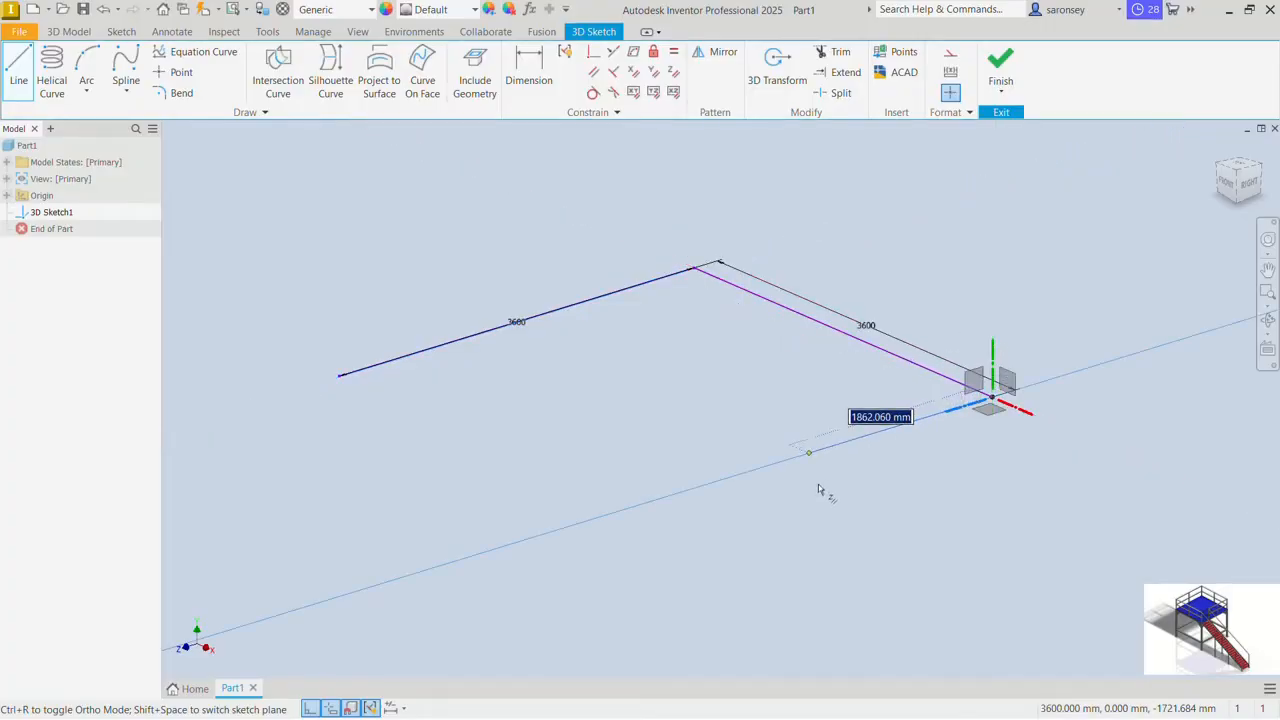
# Step: Draw the third side 3600 mm parallel to the Z axis, close the square at its starting point and end the Line command
pyautogui.write('3600')
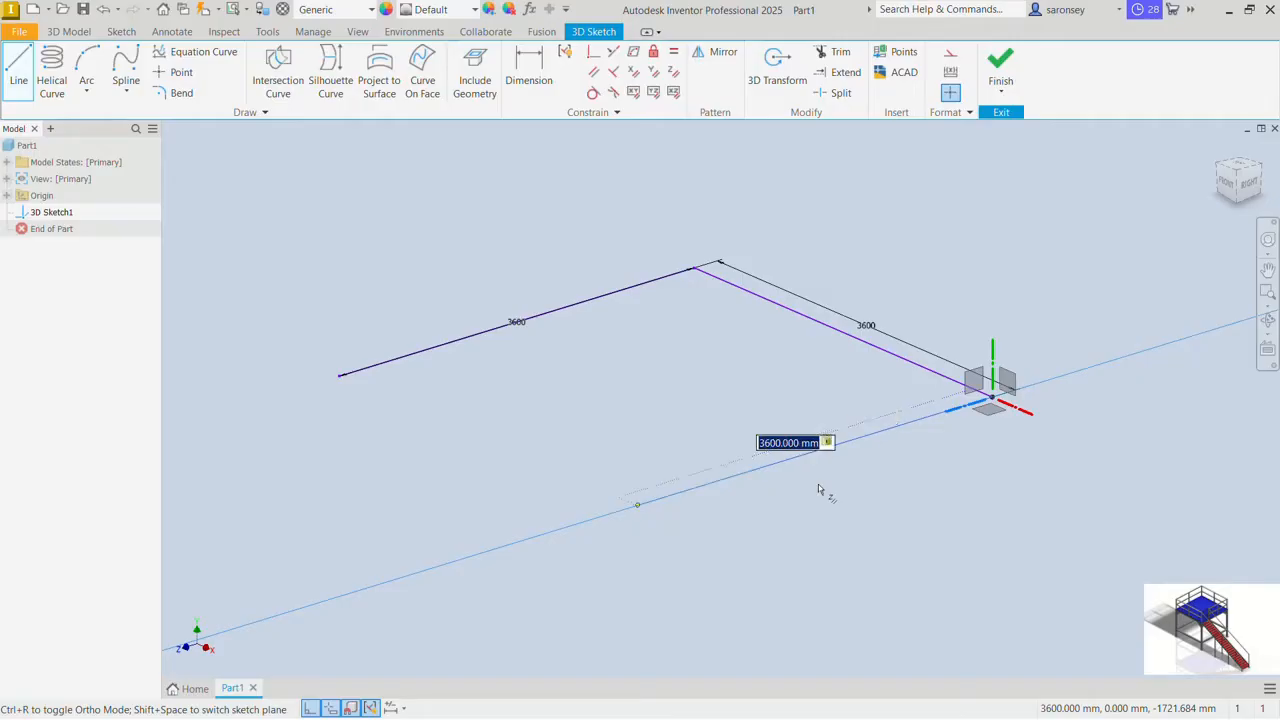
pyautogui.press('Return')
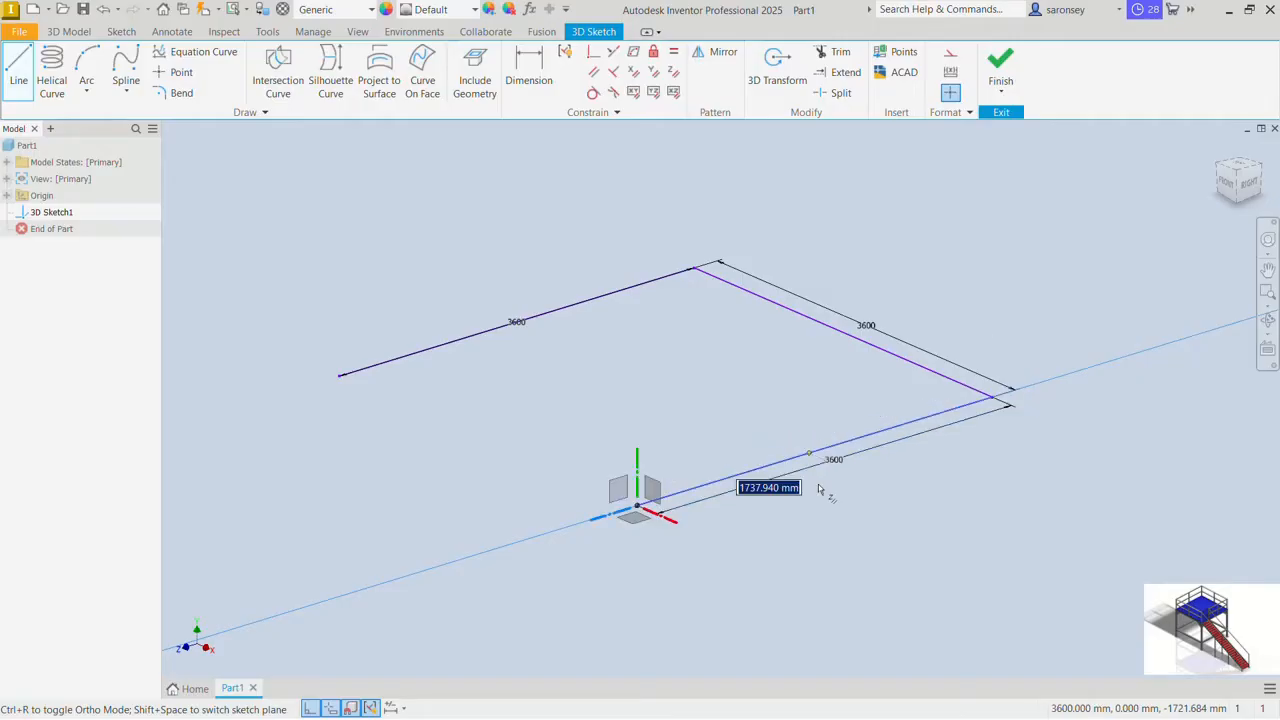
pyautogui.click(340, 375)
pyautogui.rightClick(428, 222)
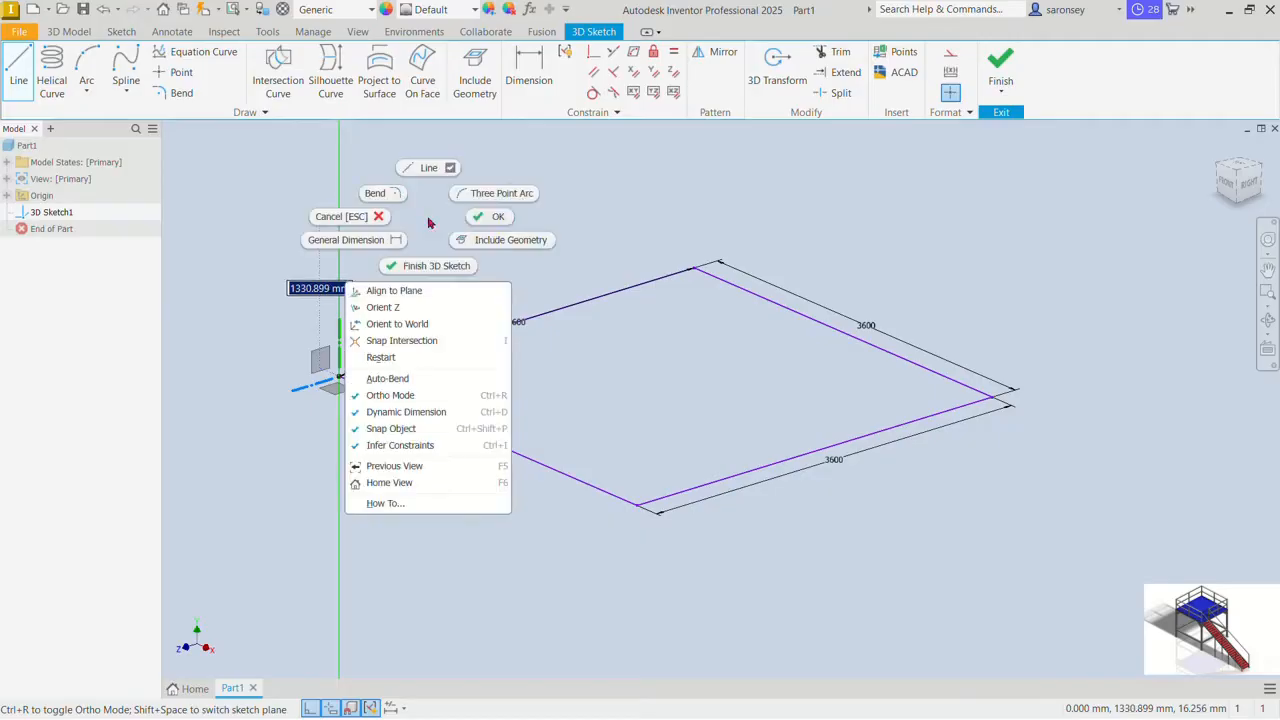
pyautogui.click(491, 216)
pyautogui.scroll(-3, 510, 263)
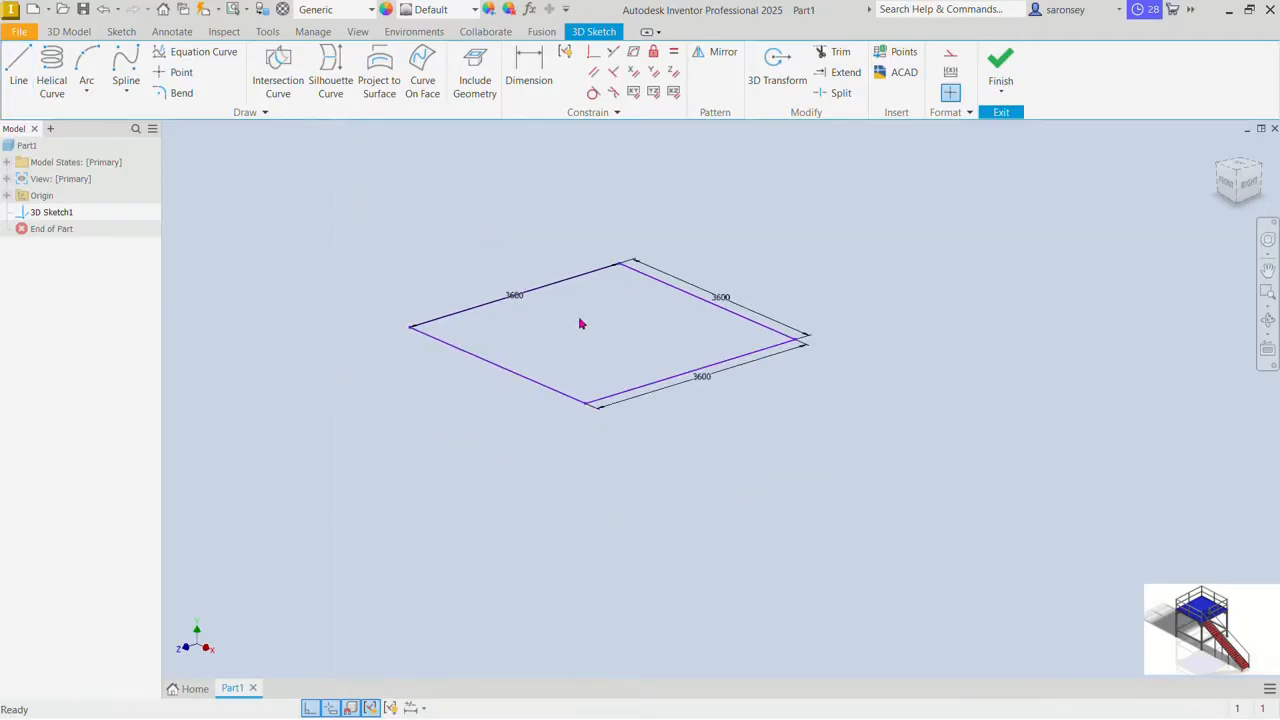
# Step: Draw a 3600 mm vertical leg line straight down from the square's corner where the first side starts
pyautogui.moveTo(580, 323); pyautogui.dragTo(689, 269, button='middle')
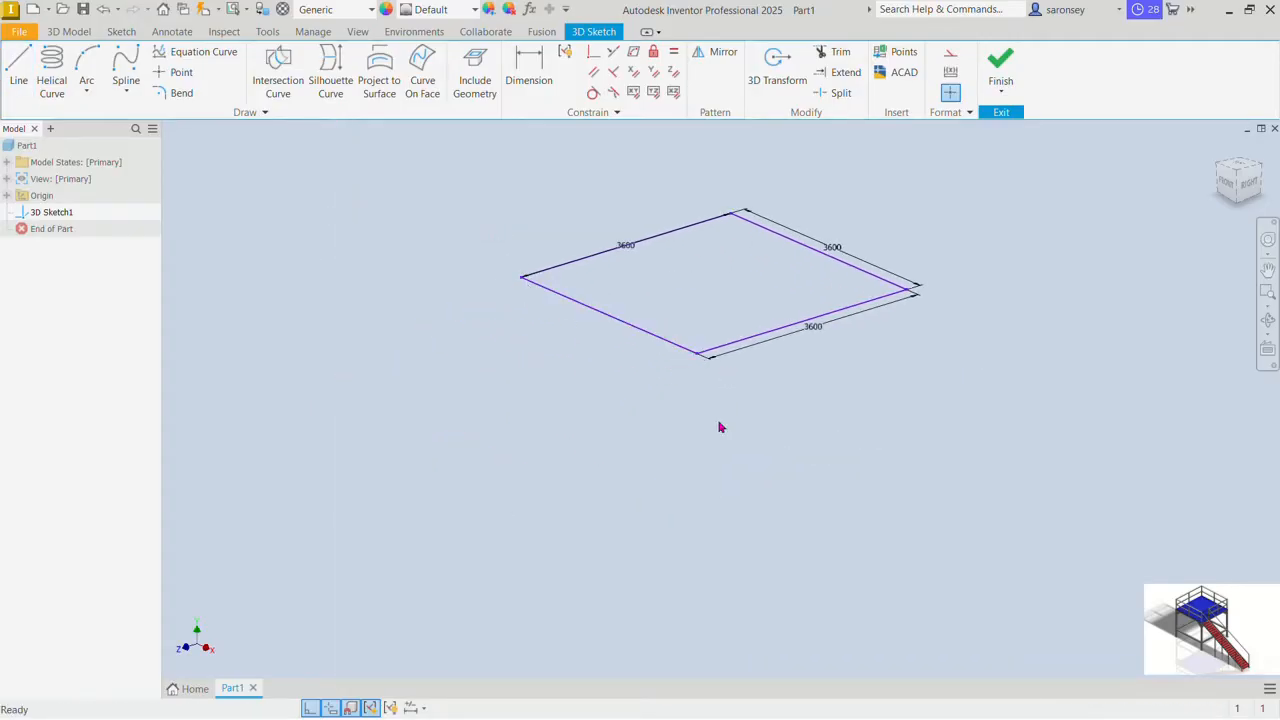
pyautogui.click(18, 66)
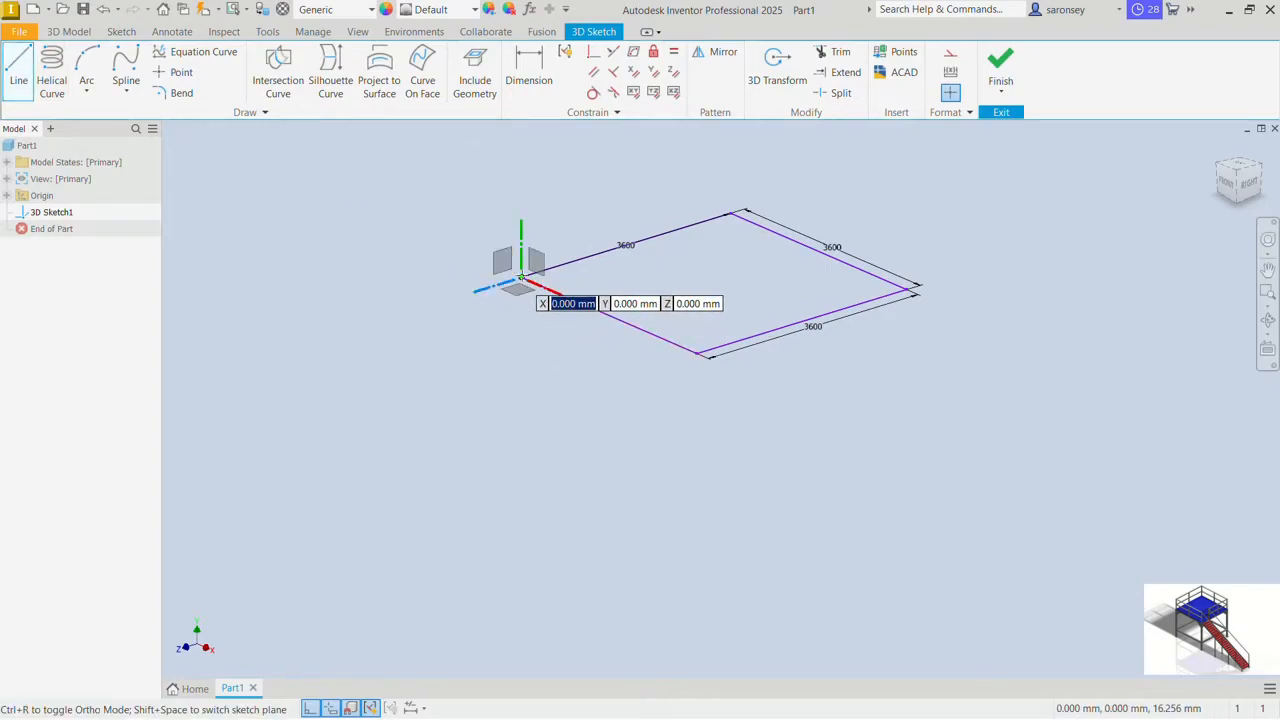
pyautogui.click(521, 277)
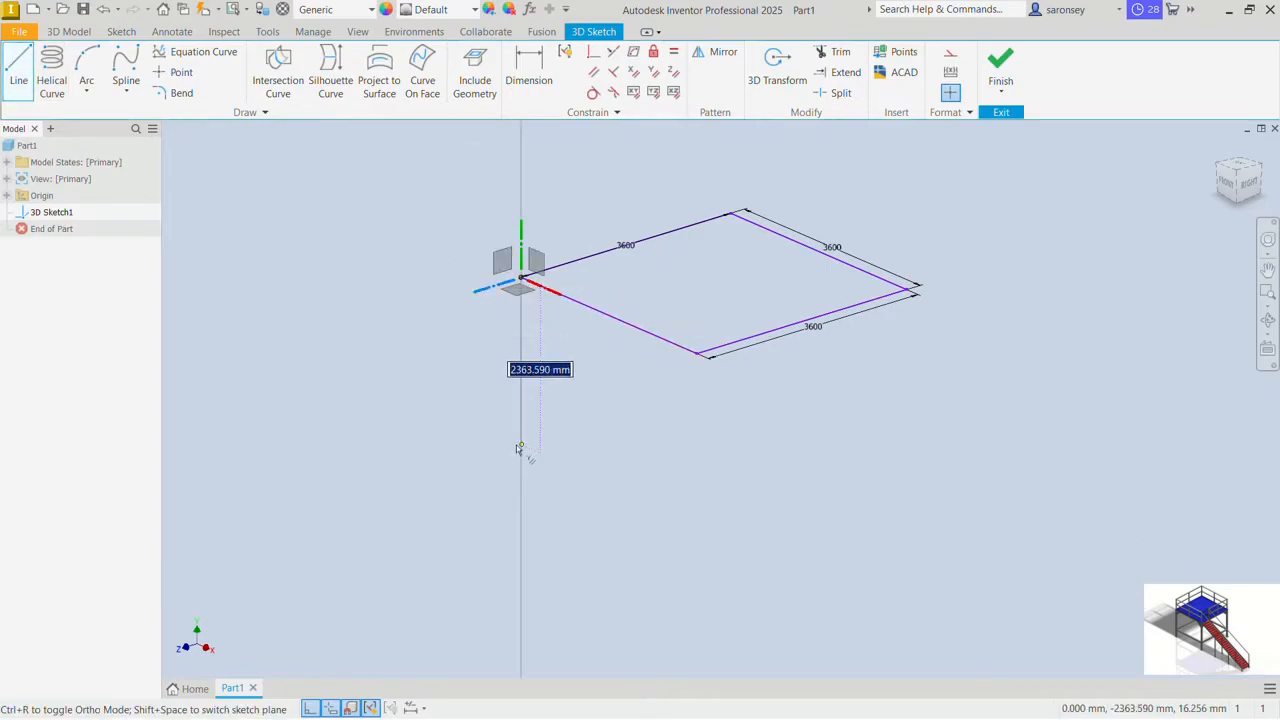
pyautogui.write('3600')
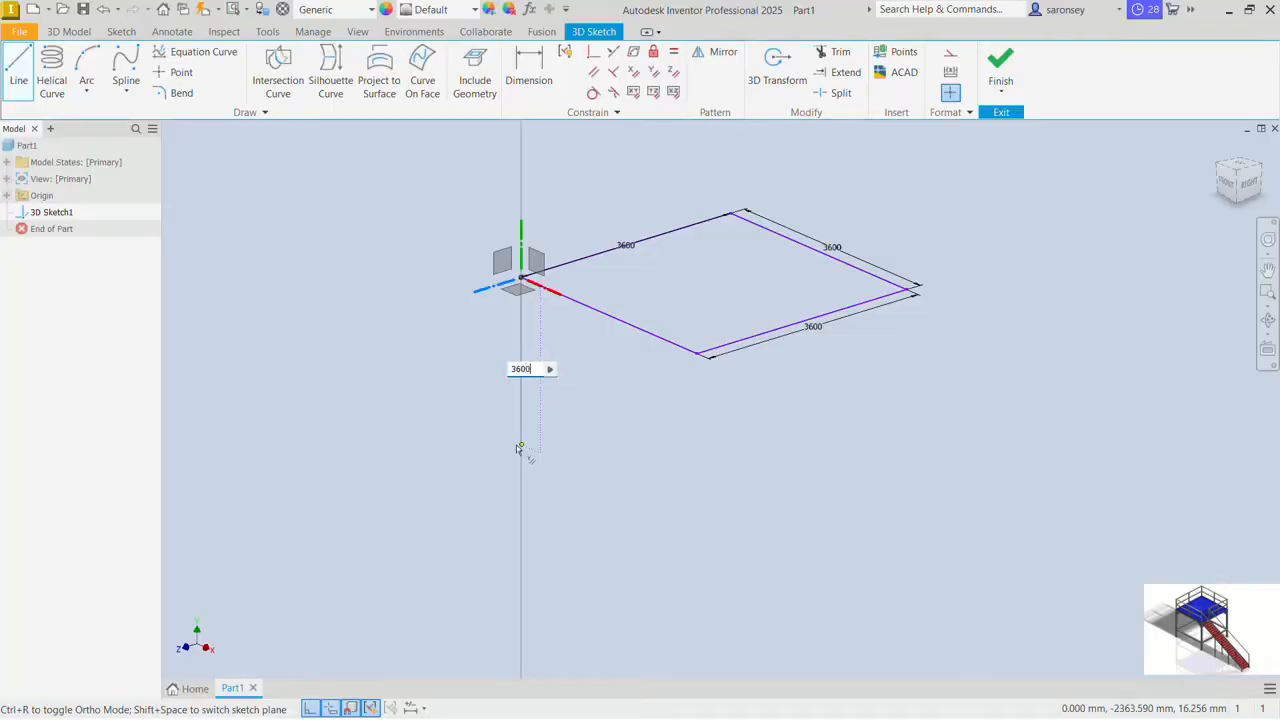
pyautogui.press('Return')
# Step: Draw a second 3600 mm leg line straight down from the square's back corner, where the first side ends
pyautogui.rightClick(603, 403)
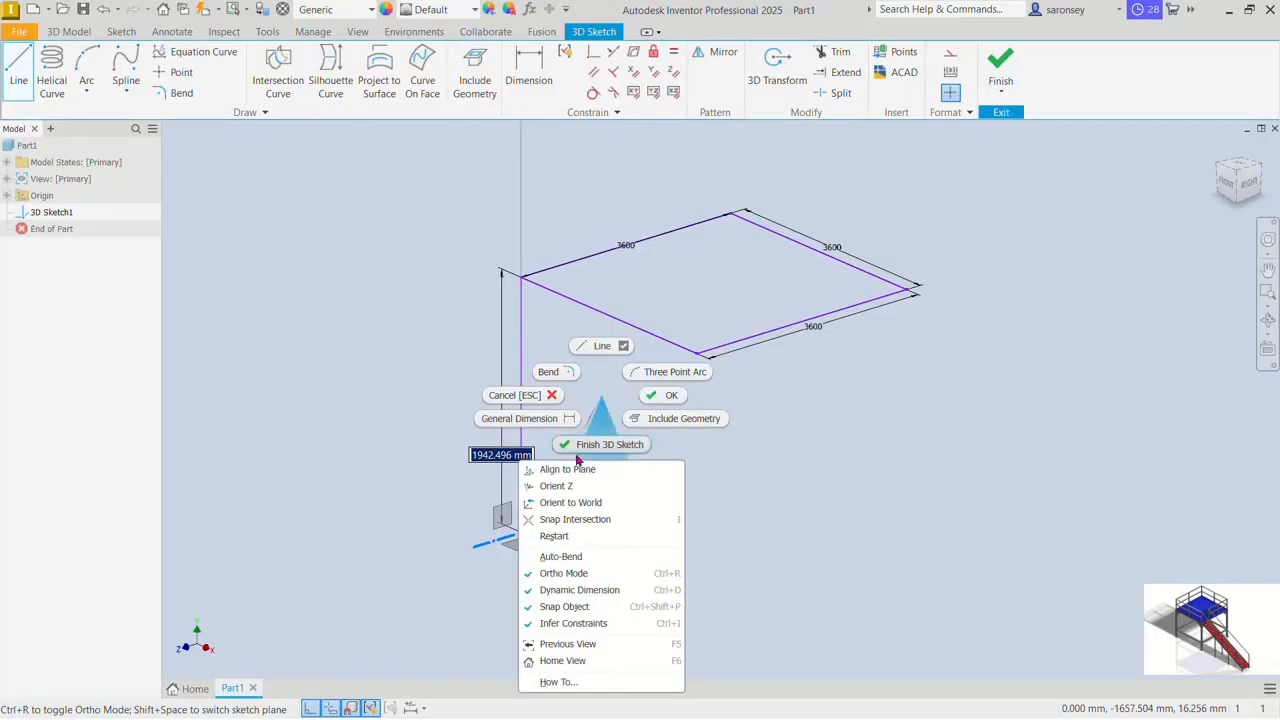
pyautogui.click(565, 536)
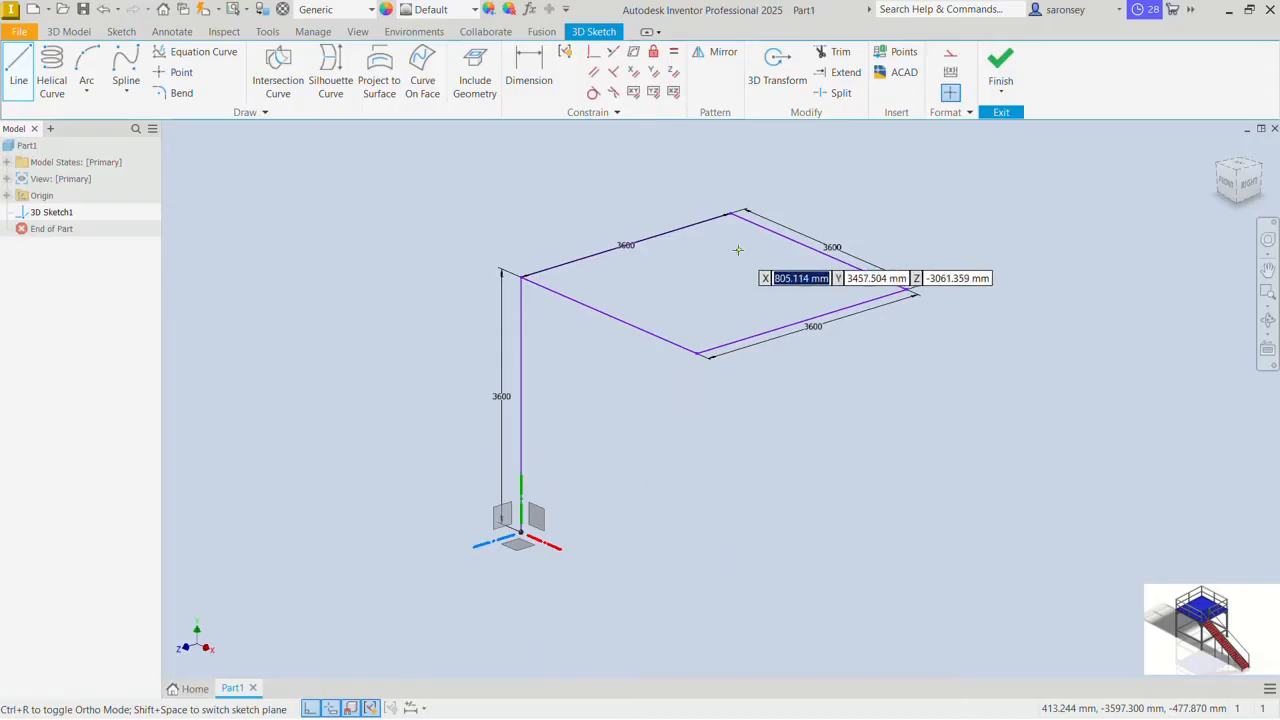
pyautogui.click(730, 214)
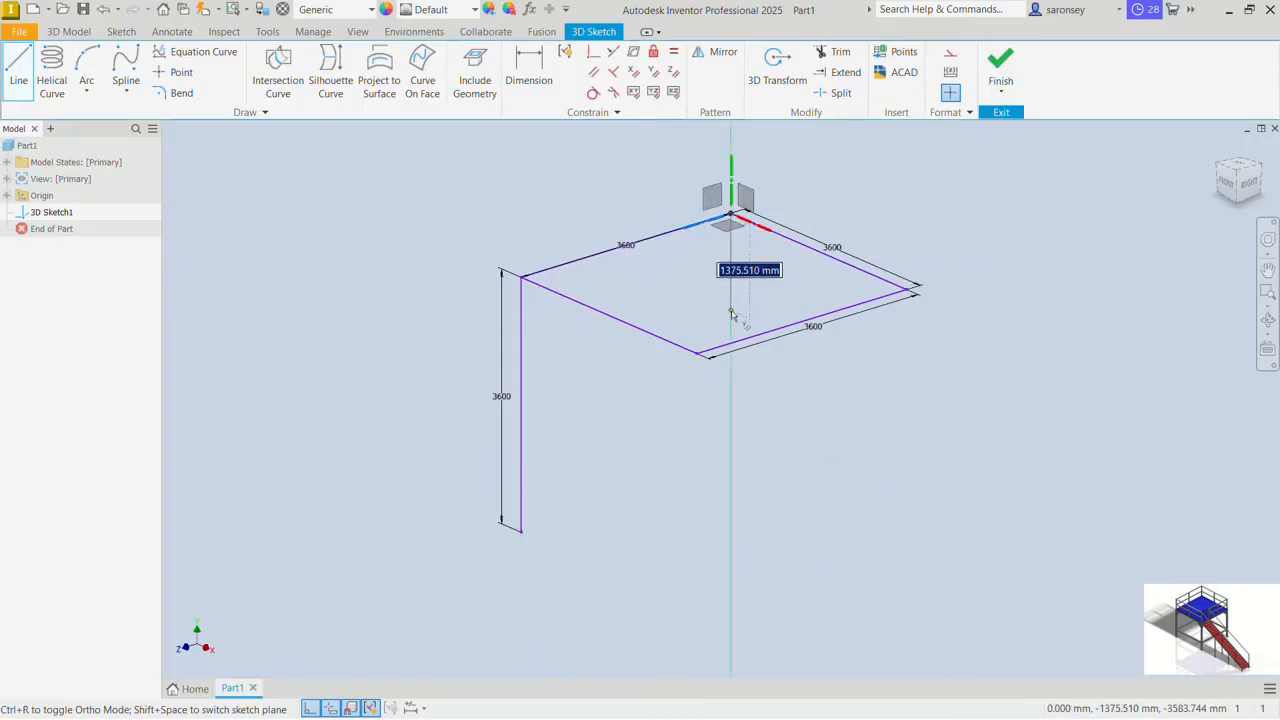
pyautogui.write('3600')
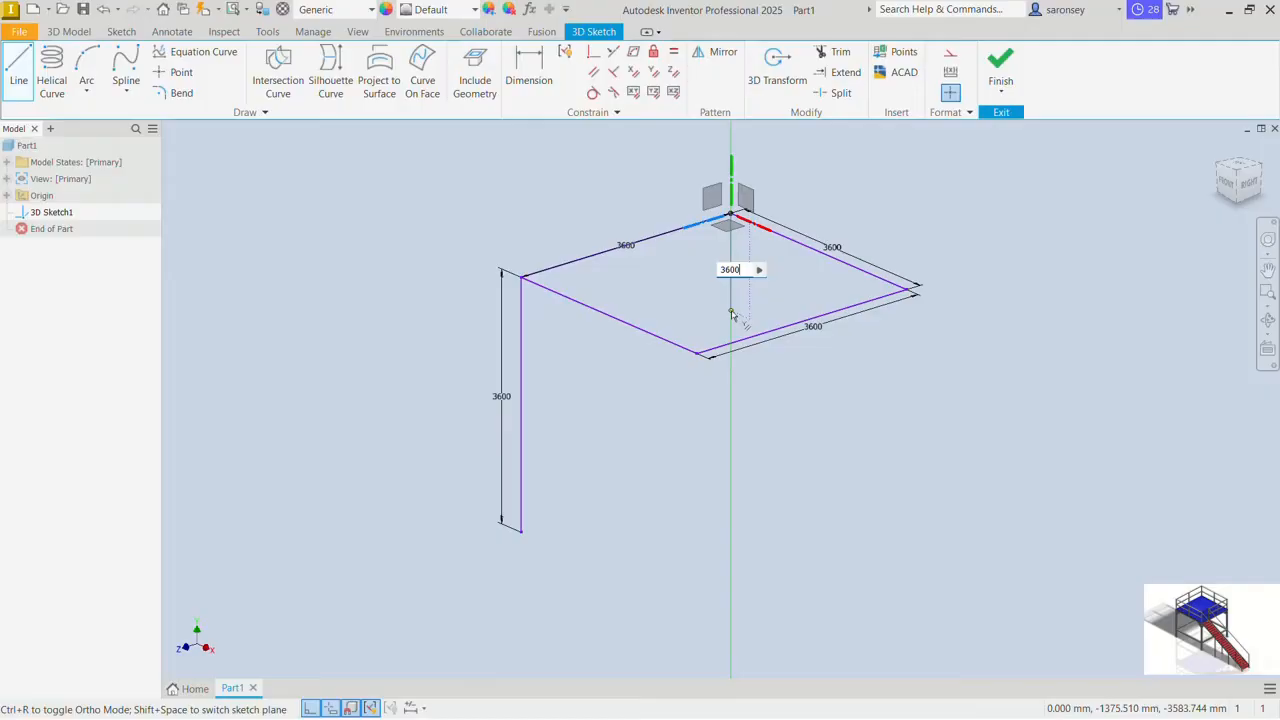
pyautogui.press('Return')
# Step: Draw a third 3600 mm leg line straight down from the square's front corner
pyautogui.rightClick(722, 275)
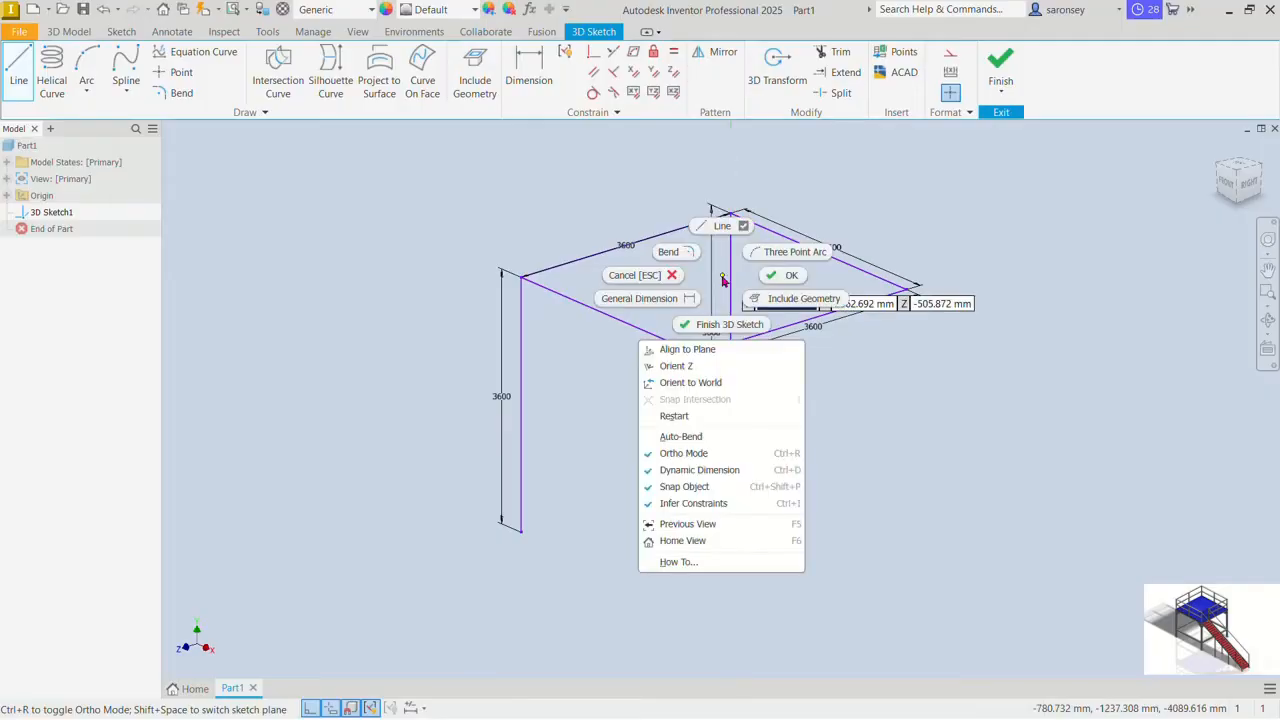
pyautogui.click(680, 416)
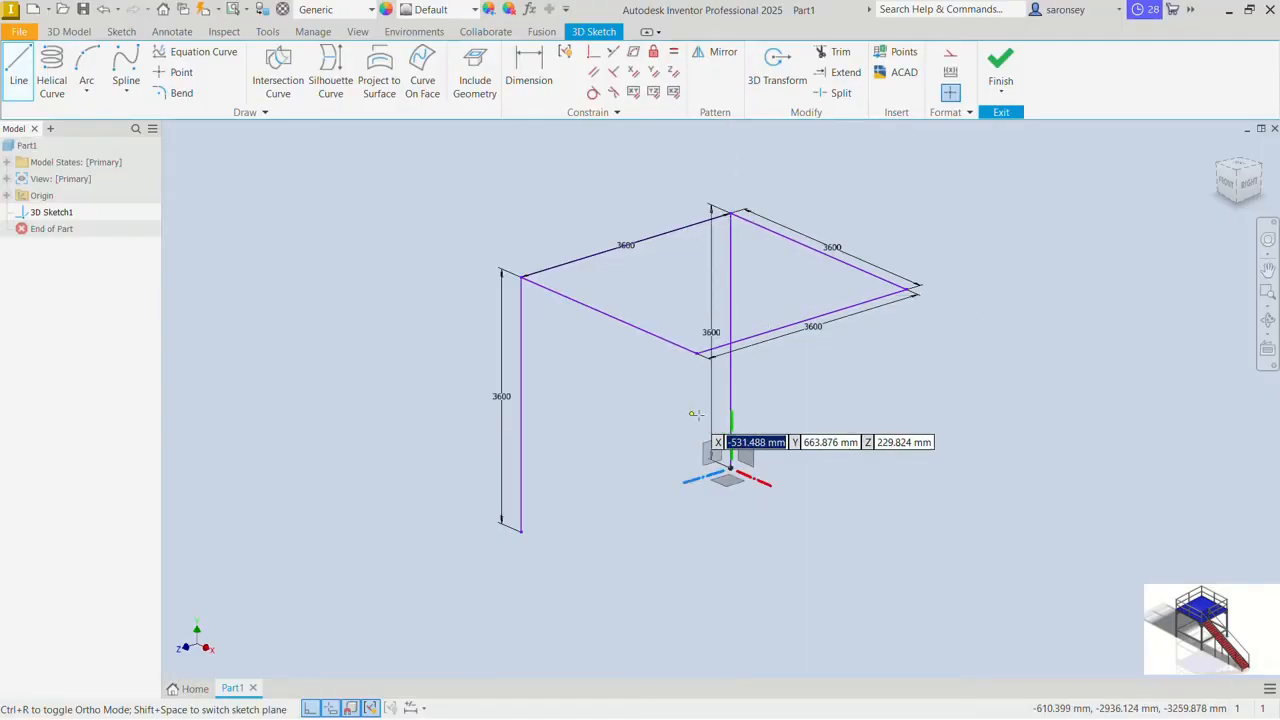
pyautogui.click(697, 353)
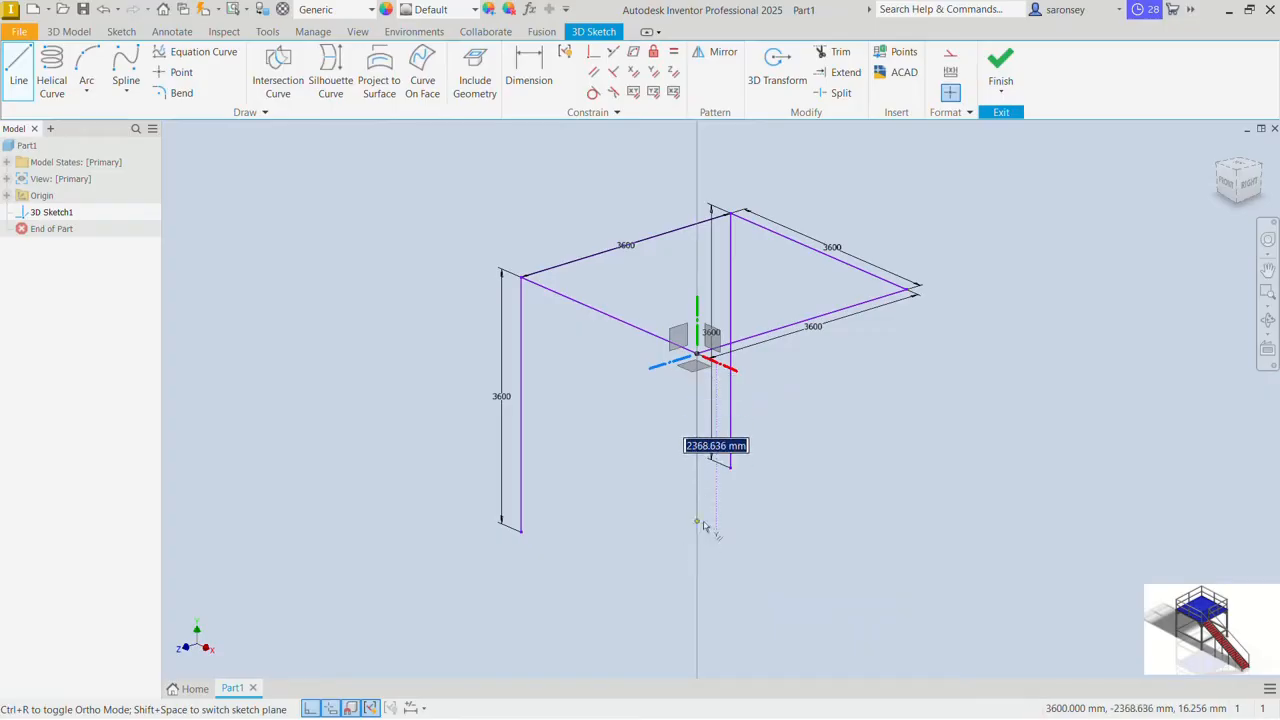
pyautogui.write('360')
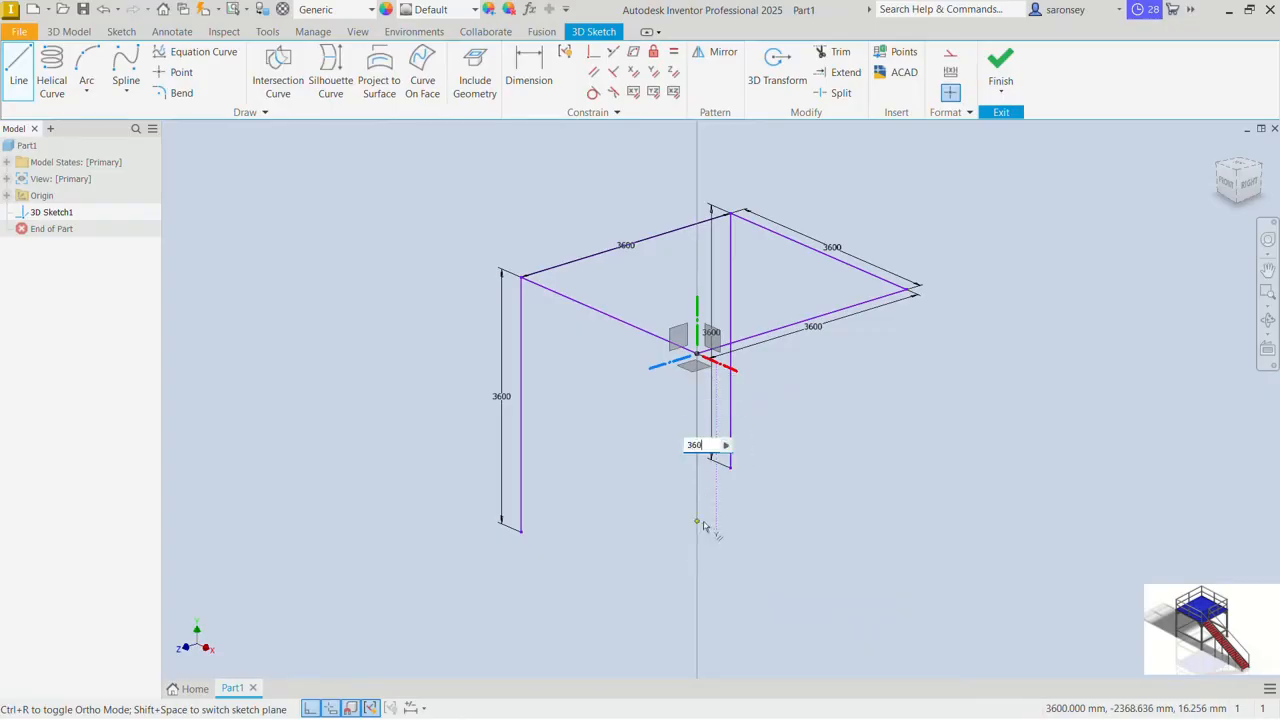
pyautogui.write('0')
pyautogui.press('Return')
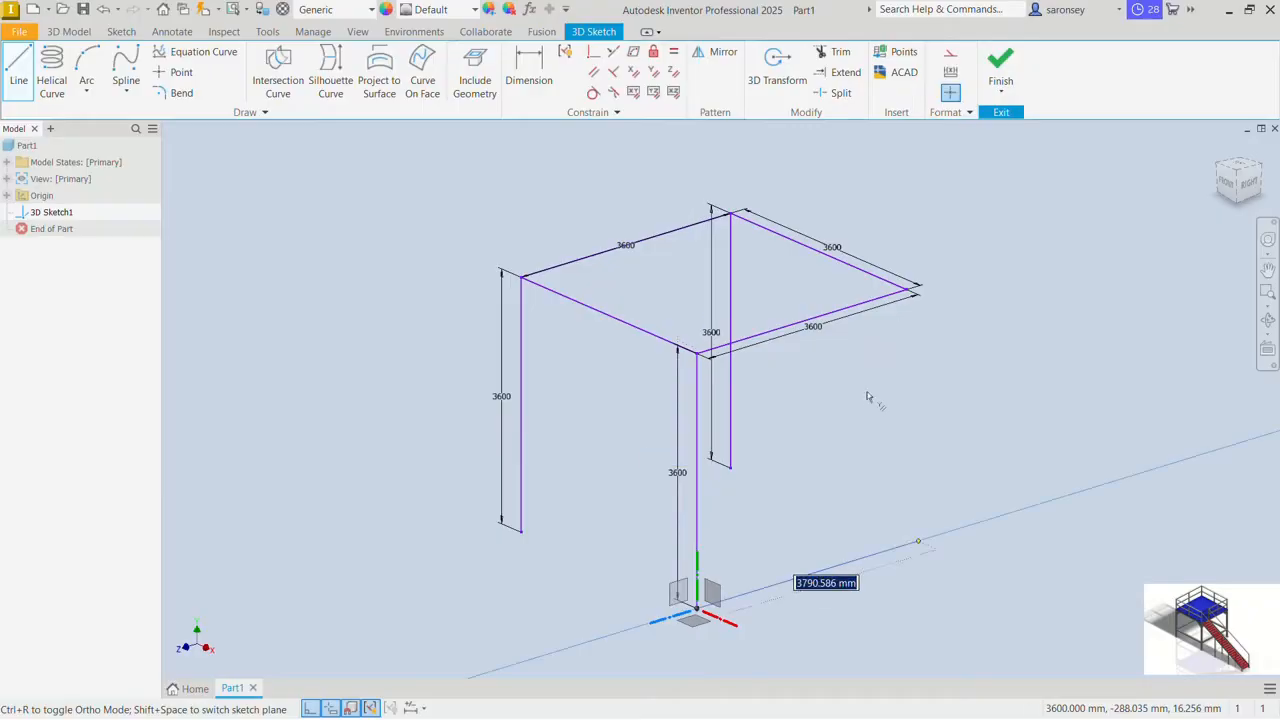
# Step: Draw the fourth 3600 mm leg line straight down from the square's remaining corner and end the Line command
pyautogui.rightClick(867, 397)
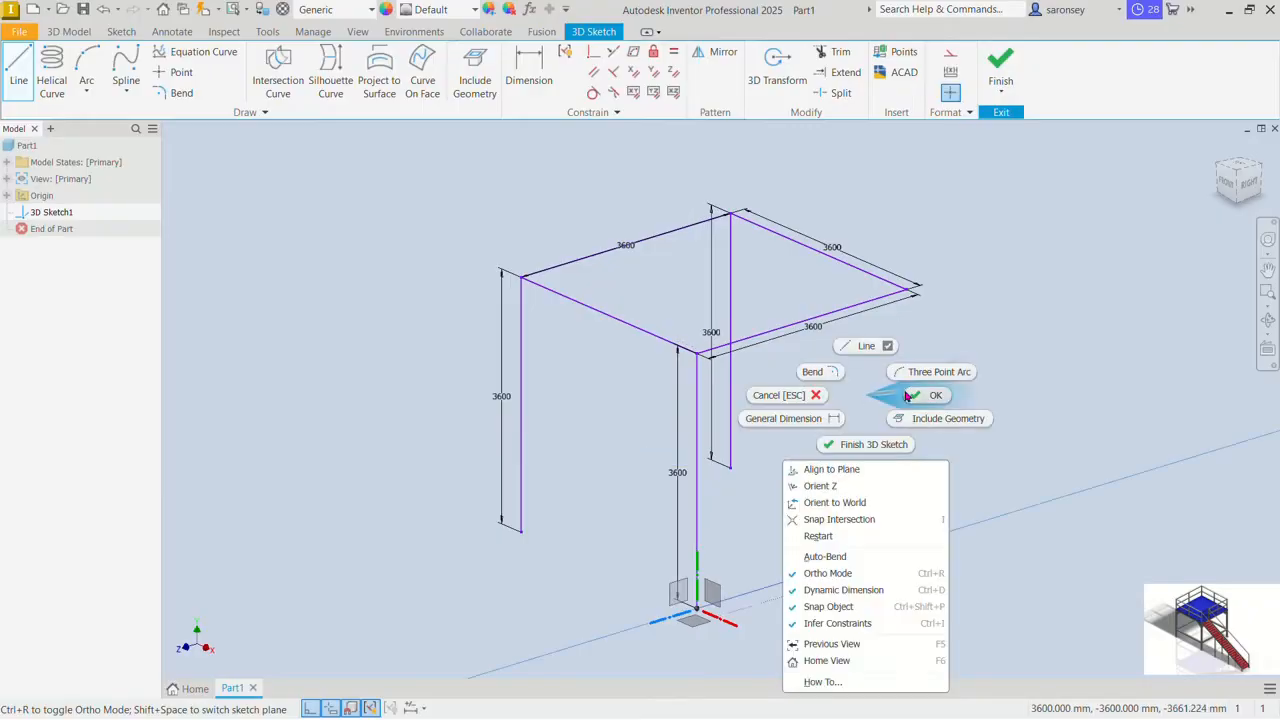
pyautogui.click(818, 536)
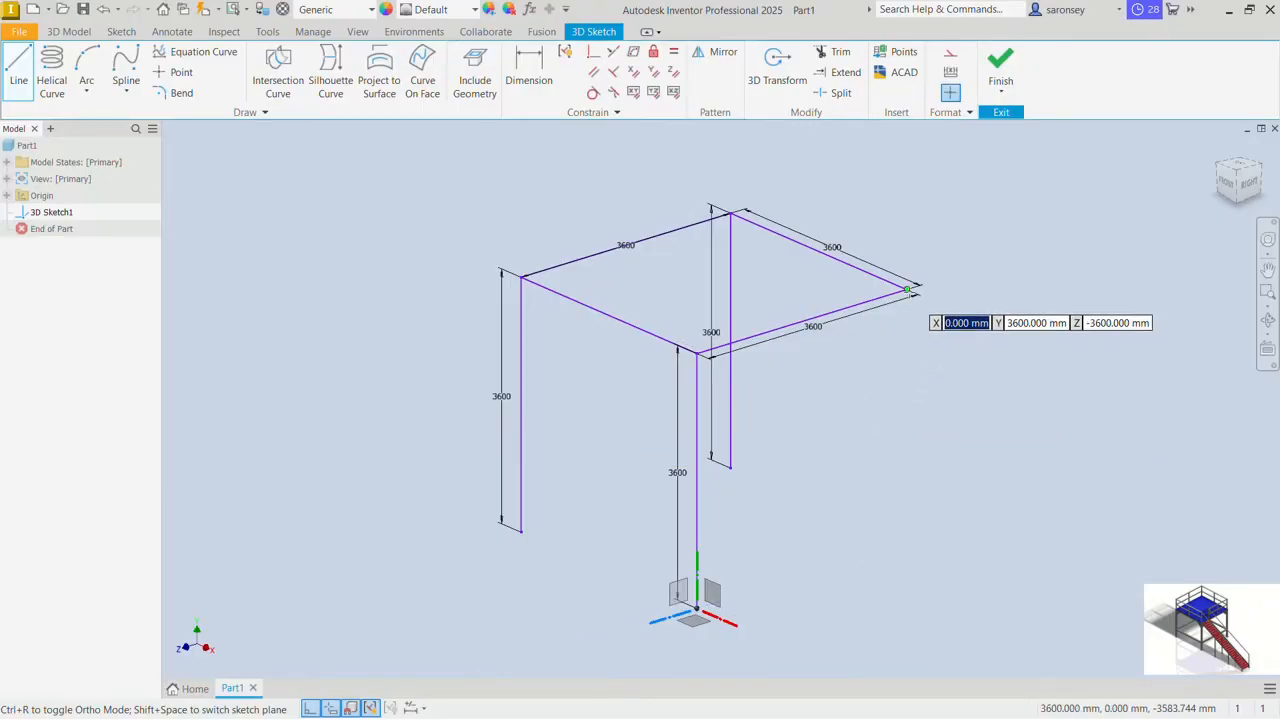
pyautogui.click(908, 290)
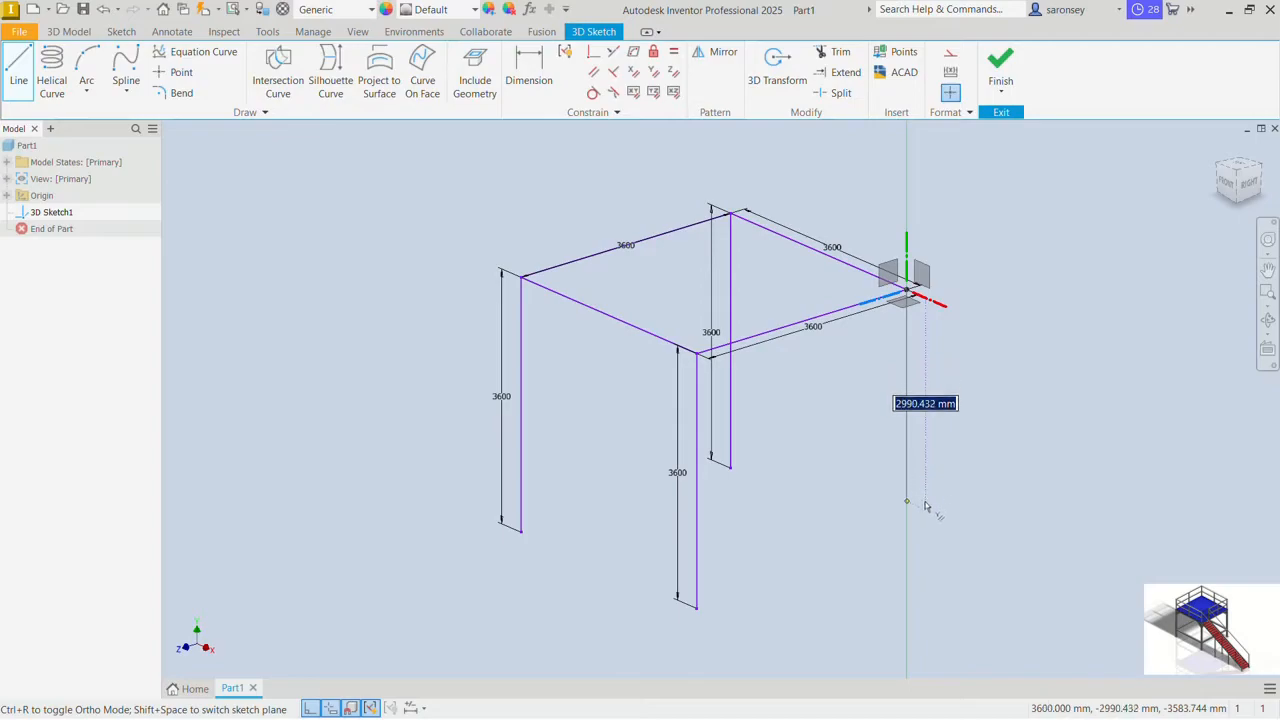
pyautogui.write('3')
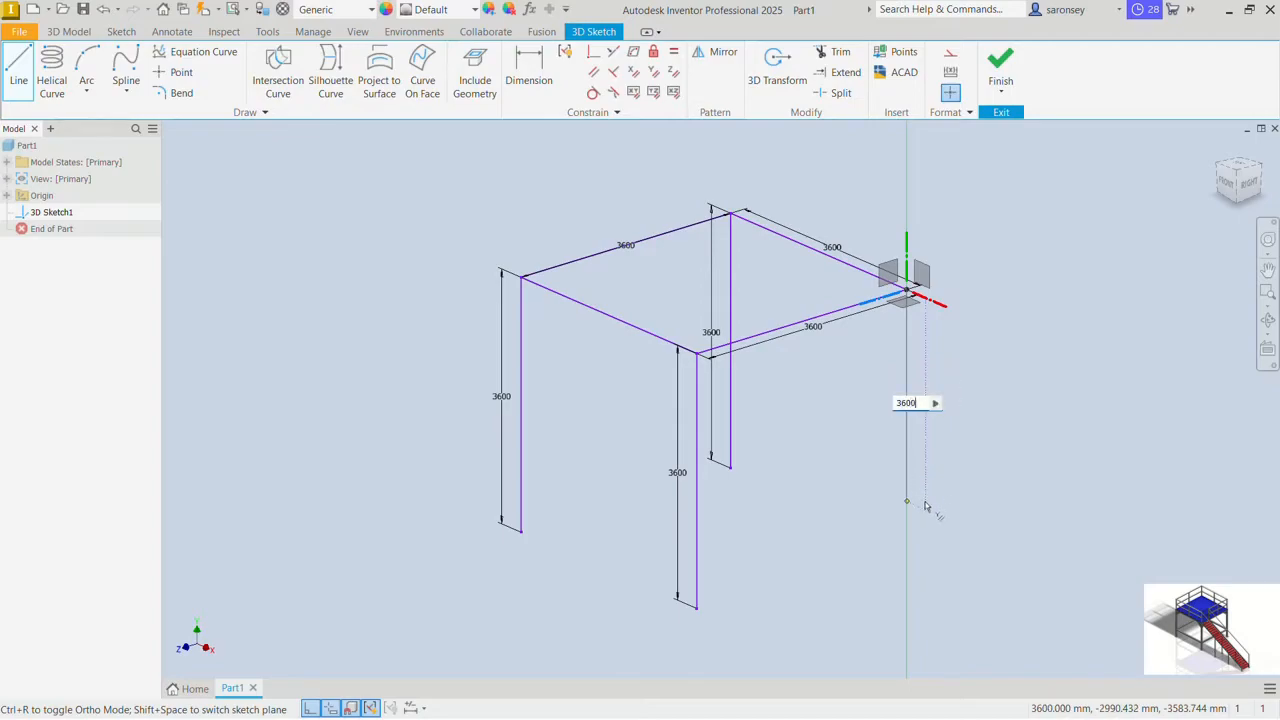
pyautogui.write('600')
pyautogui.press('Return')
pyautogui.rightClick(1000, 324)
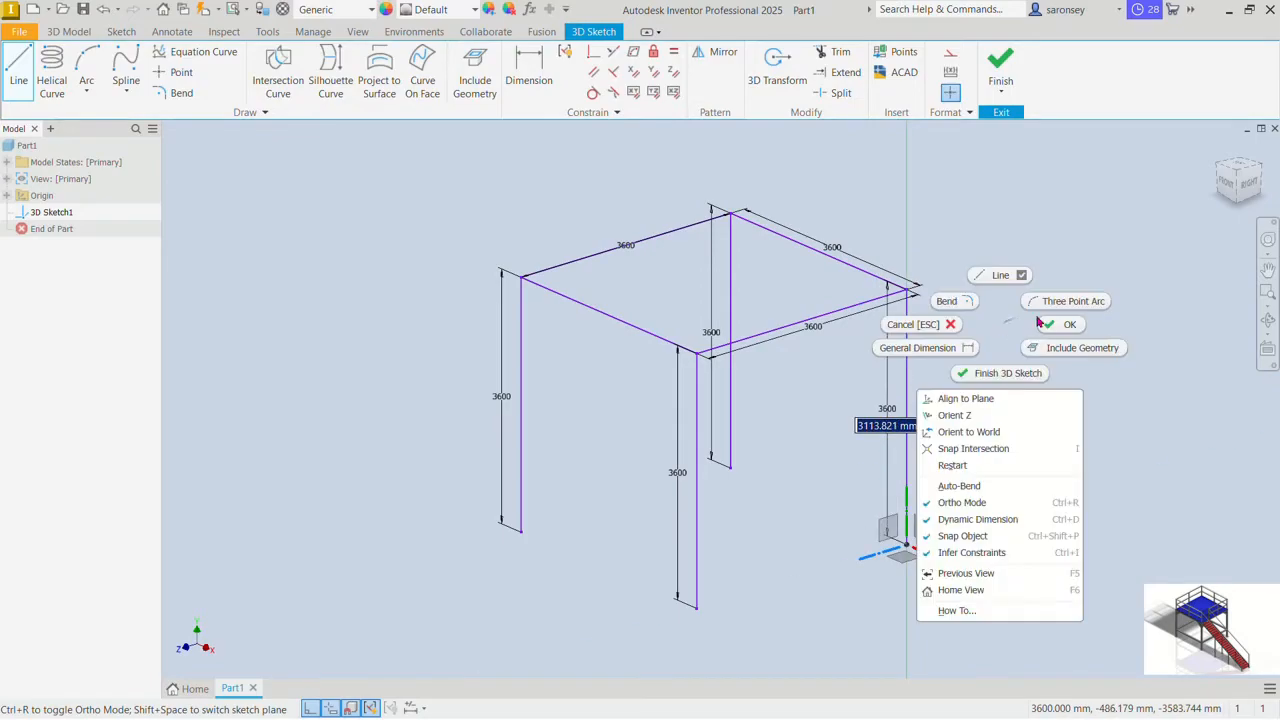
pyautogui.click(1060, 324)
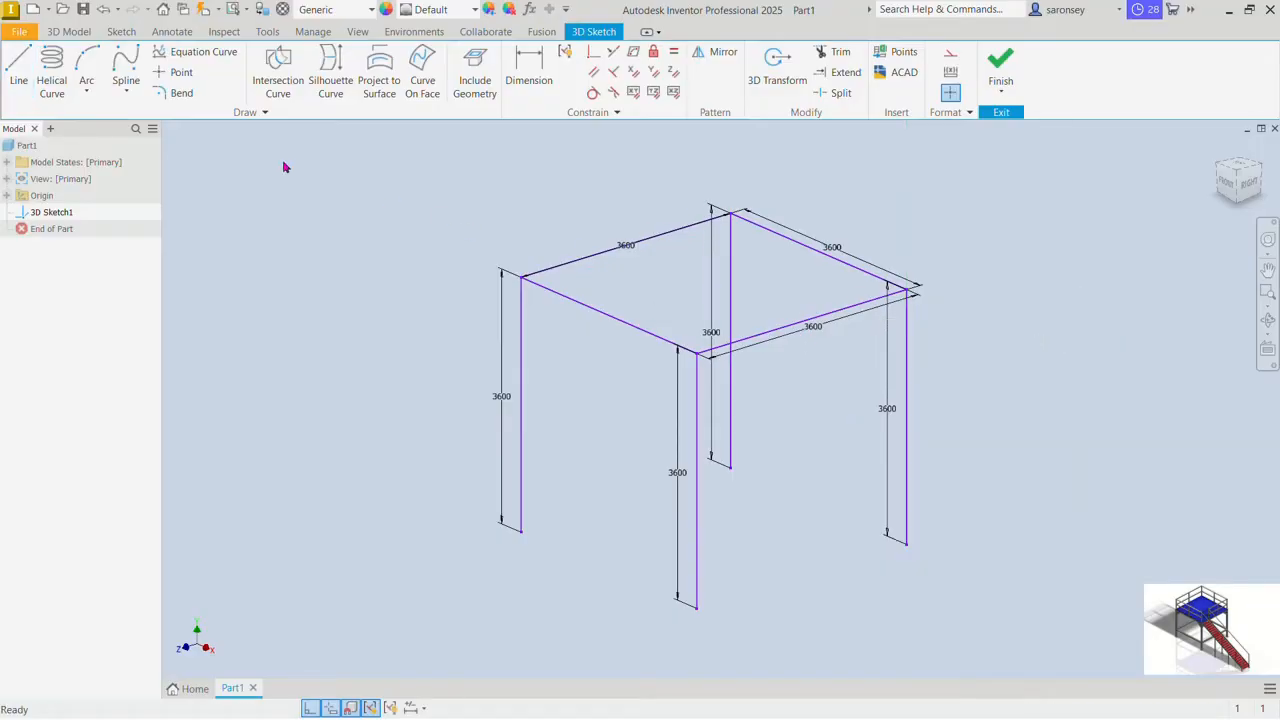
# Step: Place one sketch point on the lower half of each of the four leg lines
pyautogui.click(178, 74)
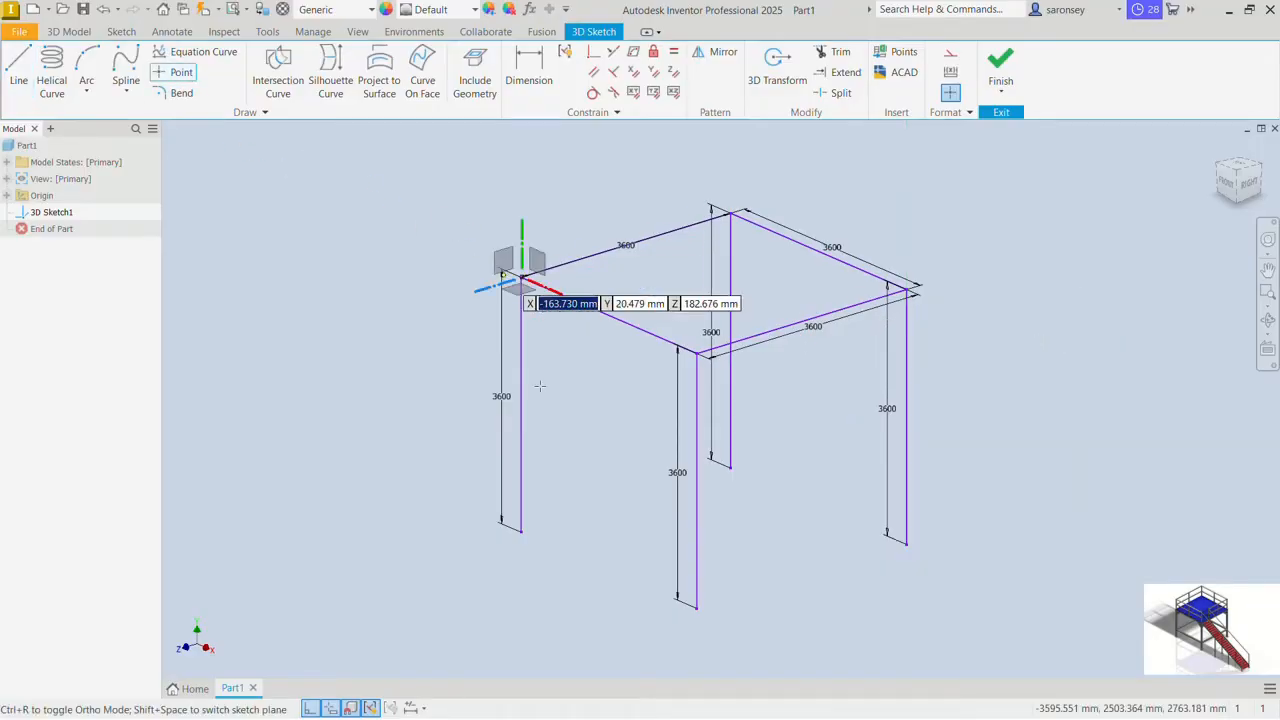
pyautogui.click(521, 450)
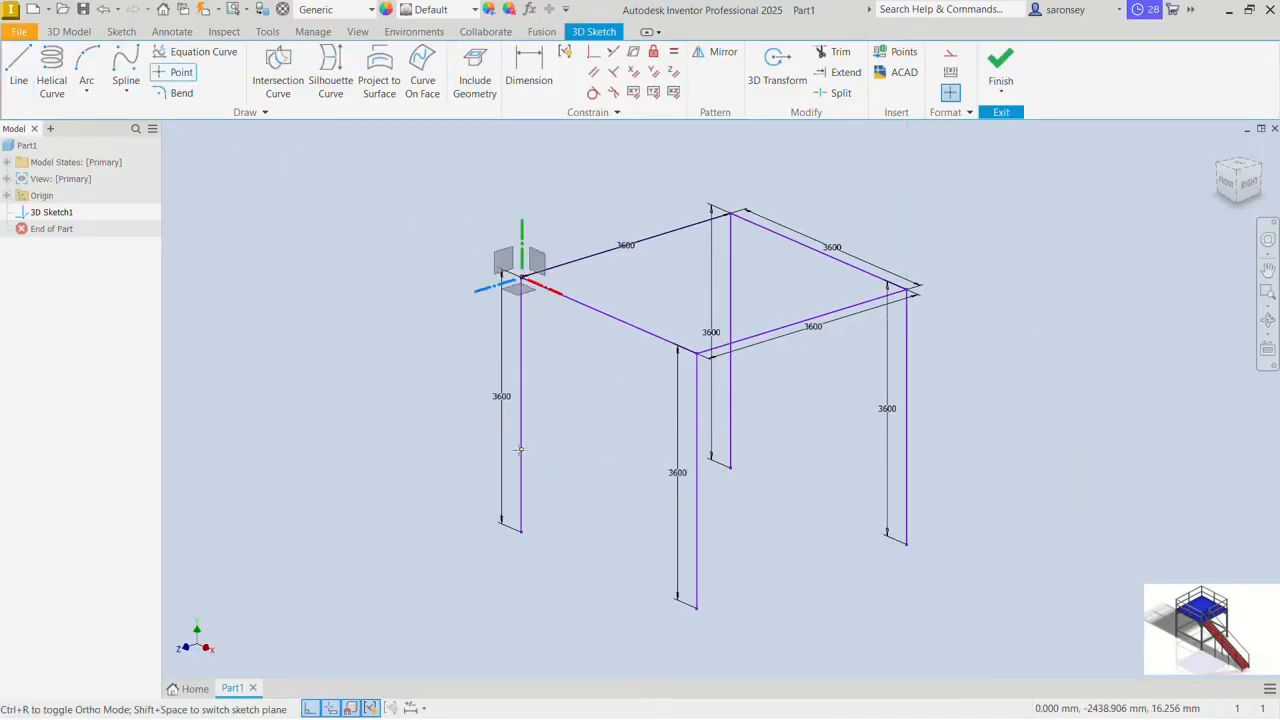
pyautogui.click(696, 513)
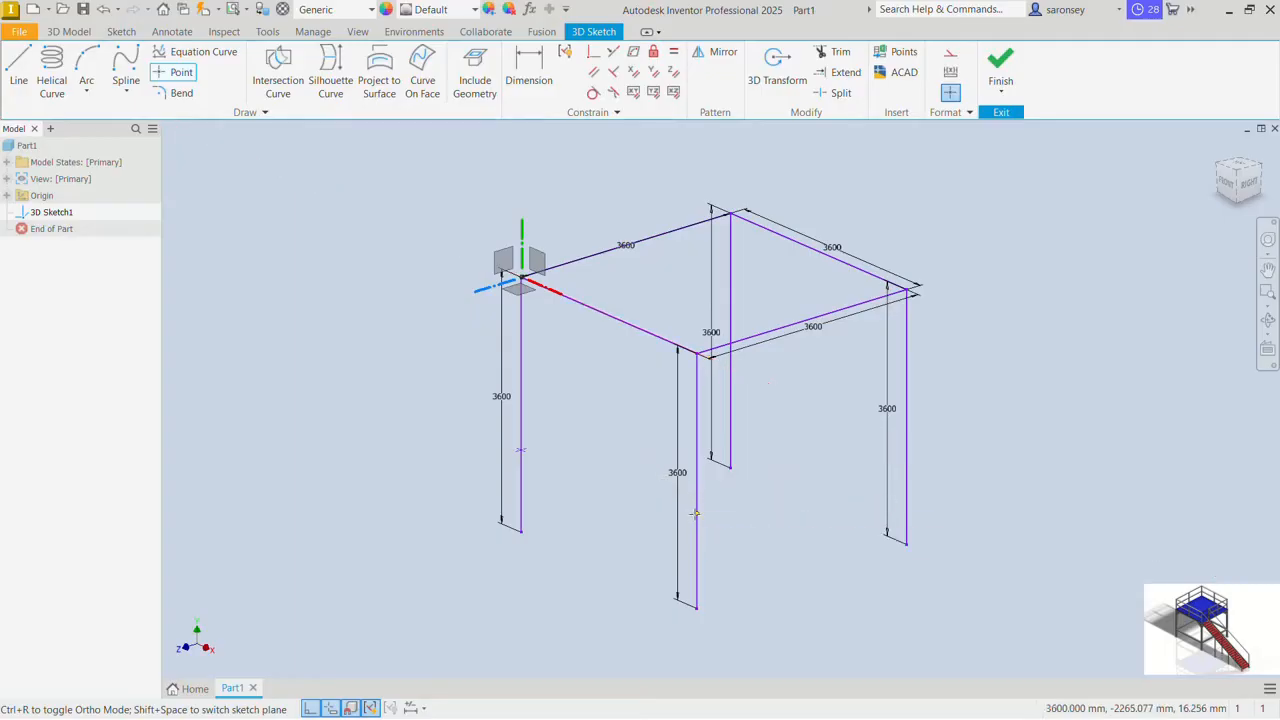
pyautogui.click(730, 401)
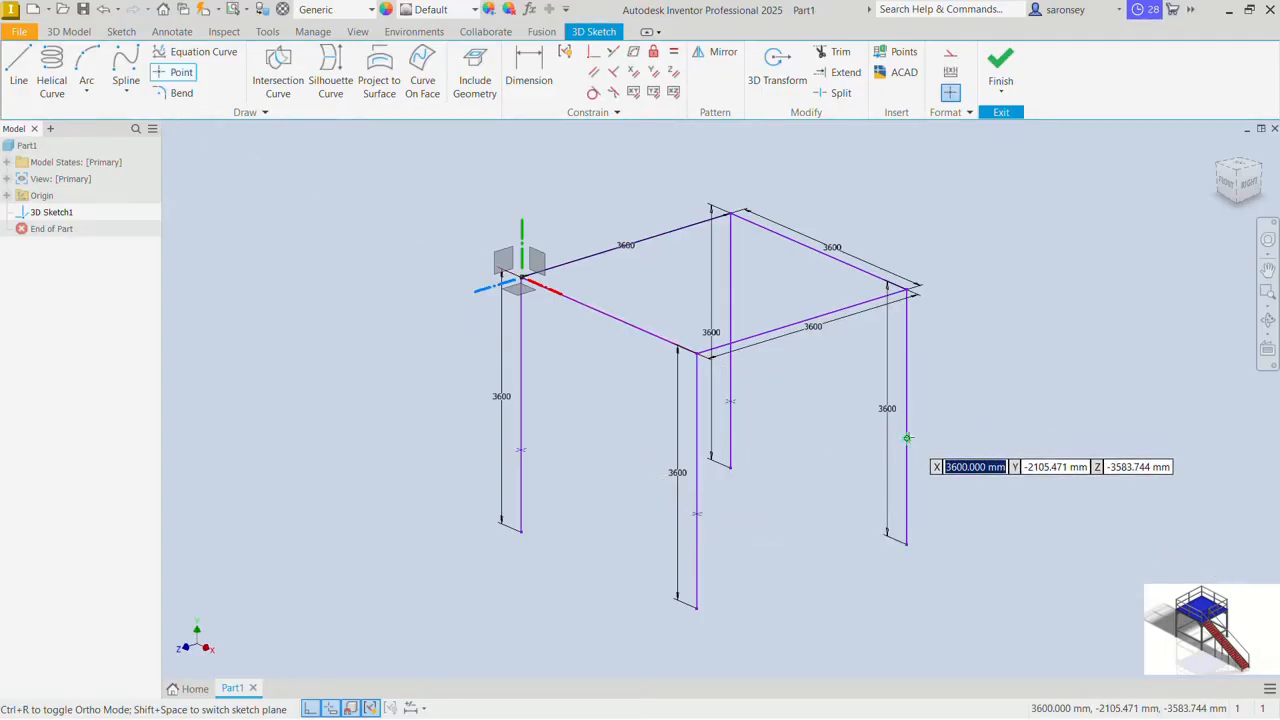
pyautogui.click(907, 437)
# Step: Dimension the left leg's point 960 mm above the leg's lower end
pyautogui.click(529, 70)
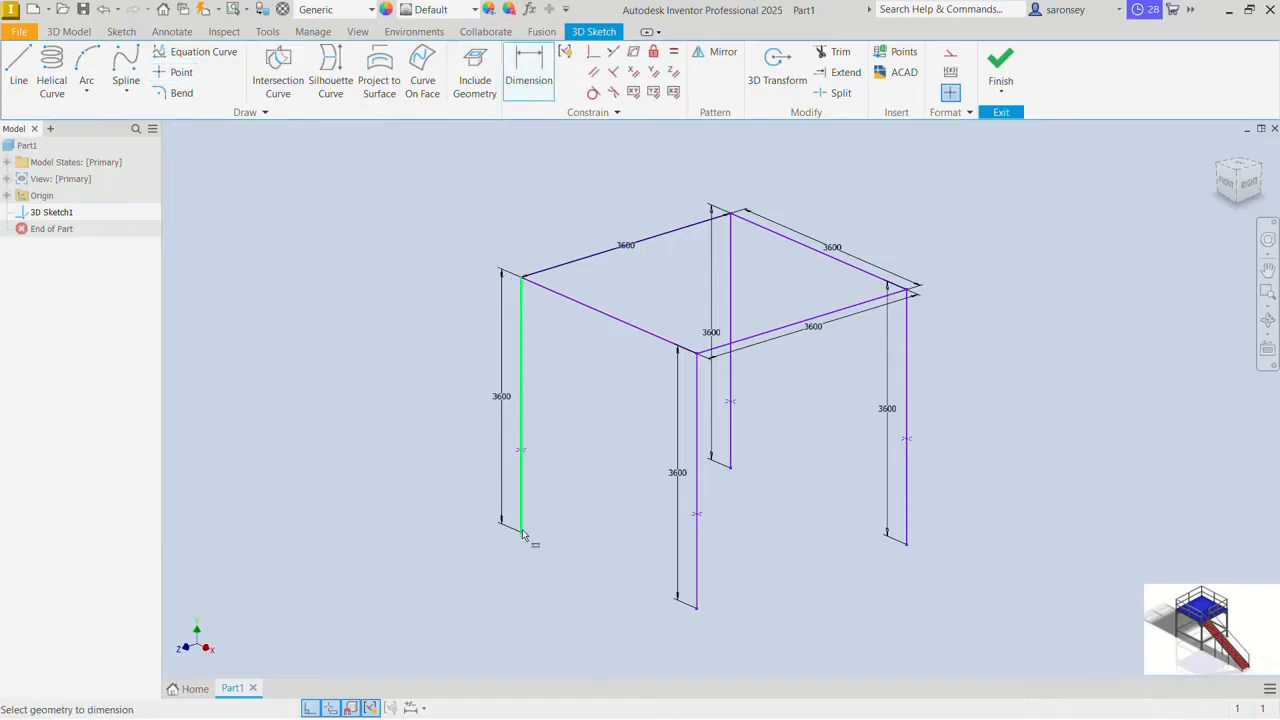
pyautogui.click(527, 456)
pyautogui.click(472, 460)
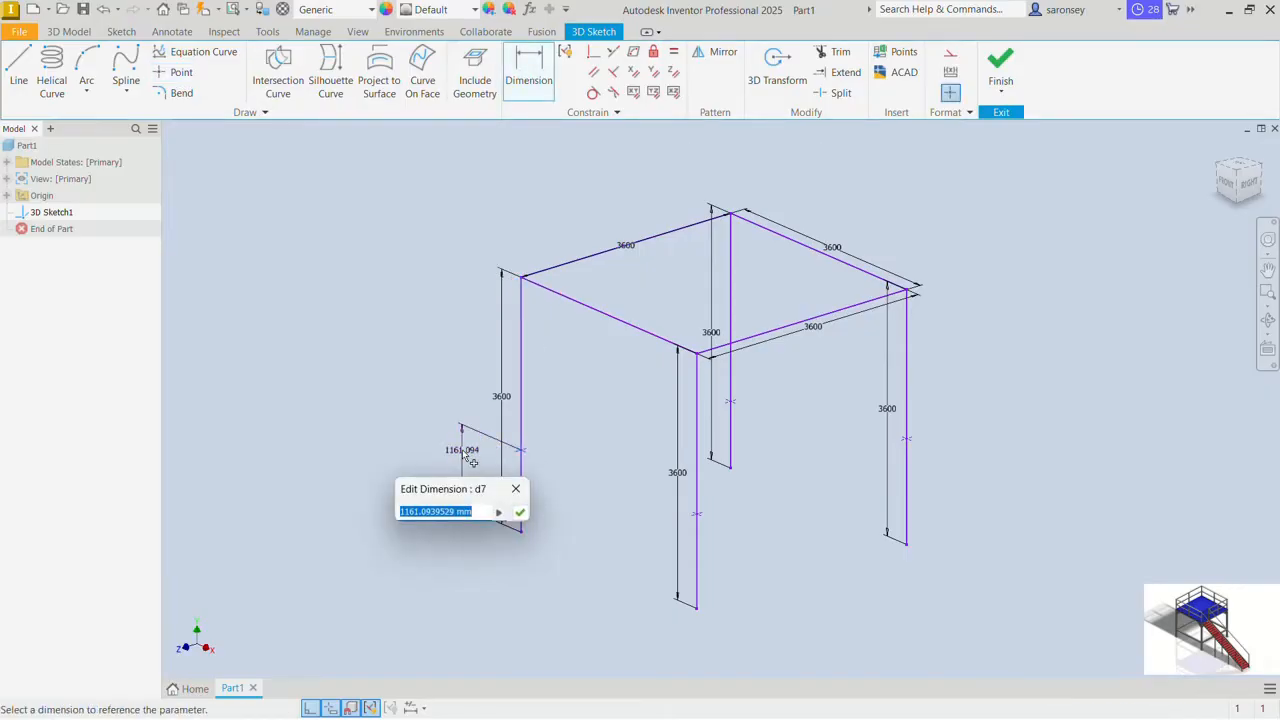
pyautogui.write('96')
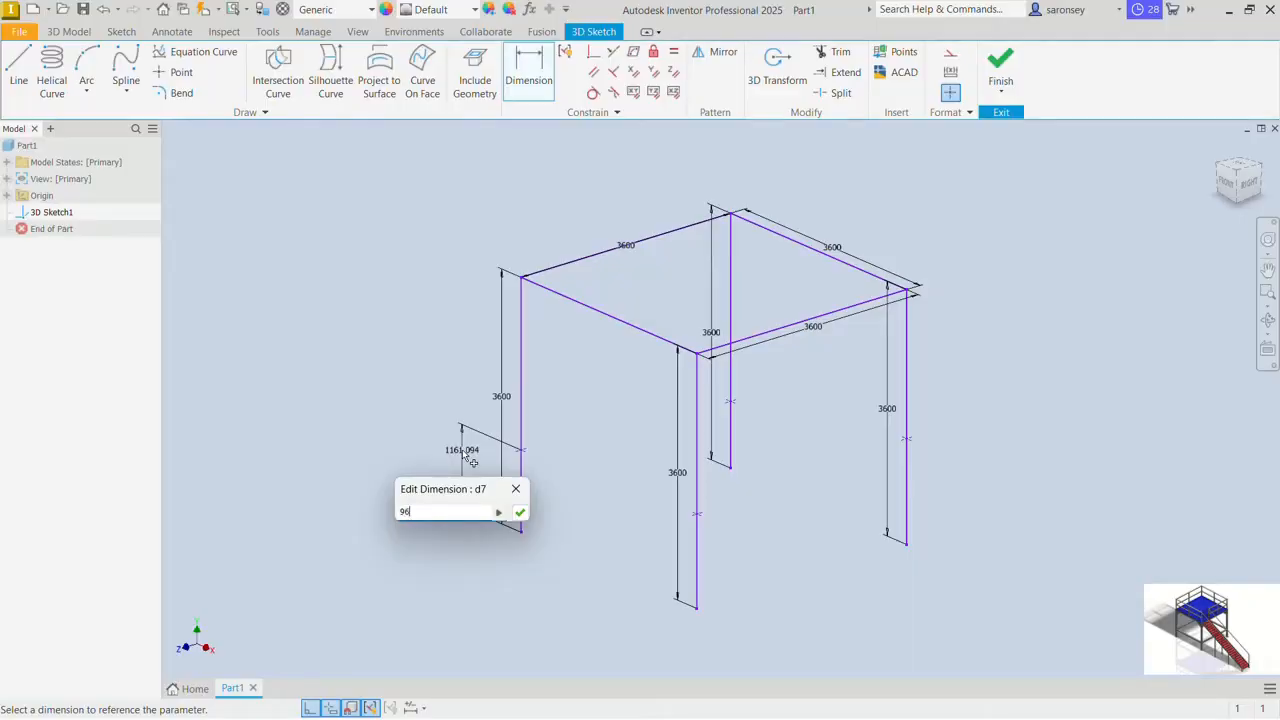
pyautogui.write('0')
pyautogui.press('Return')
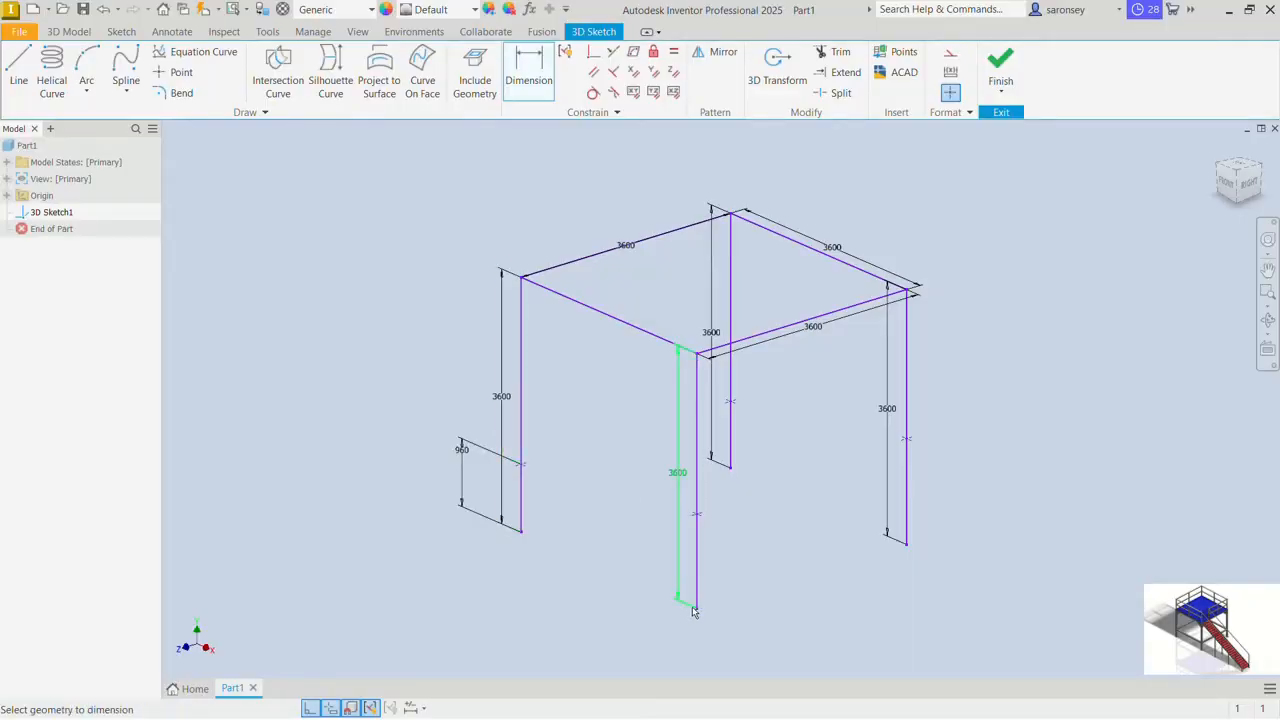
# Step: Dimension the front leg's point from the leg's lower end, referencing the left leg's 960 mm dimension (d7)
pyautogui.click(697, 522)
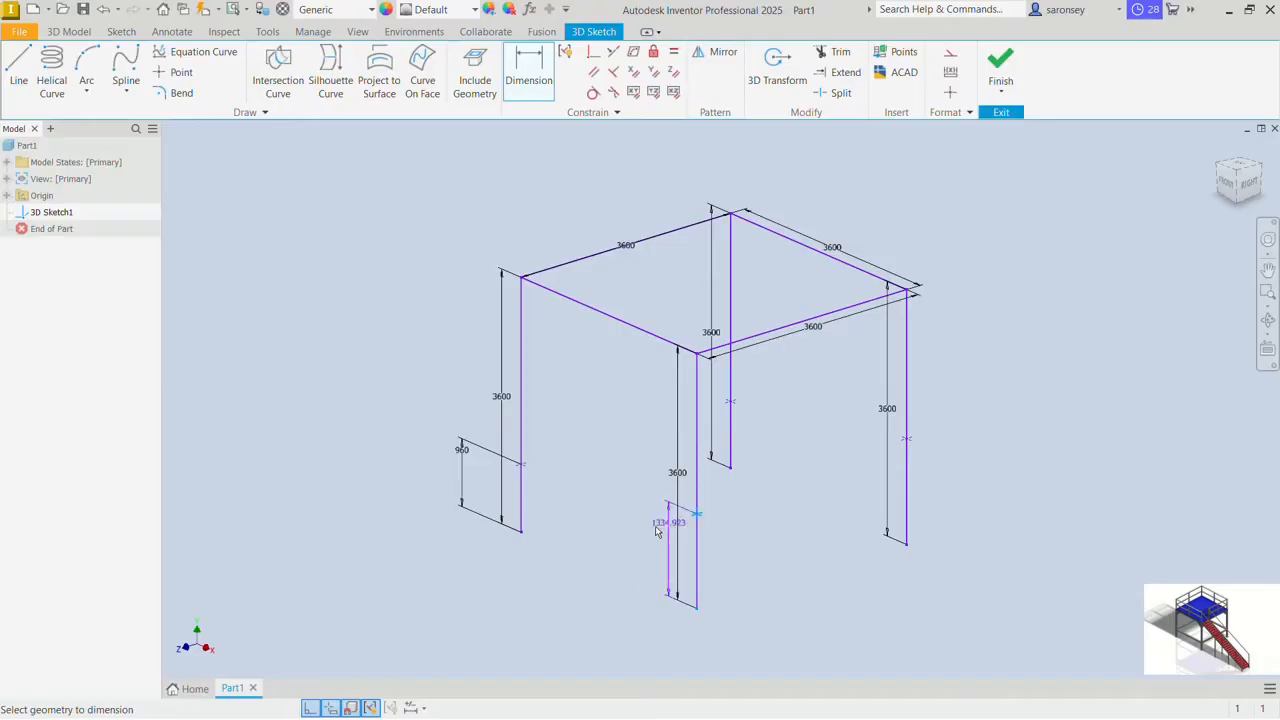
pyautogui.click(647, 532)
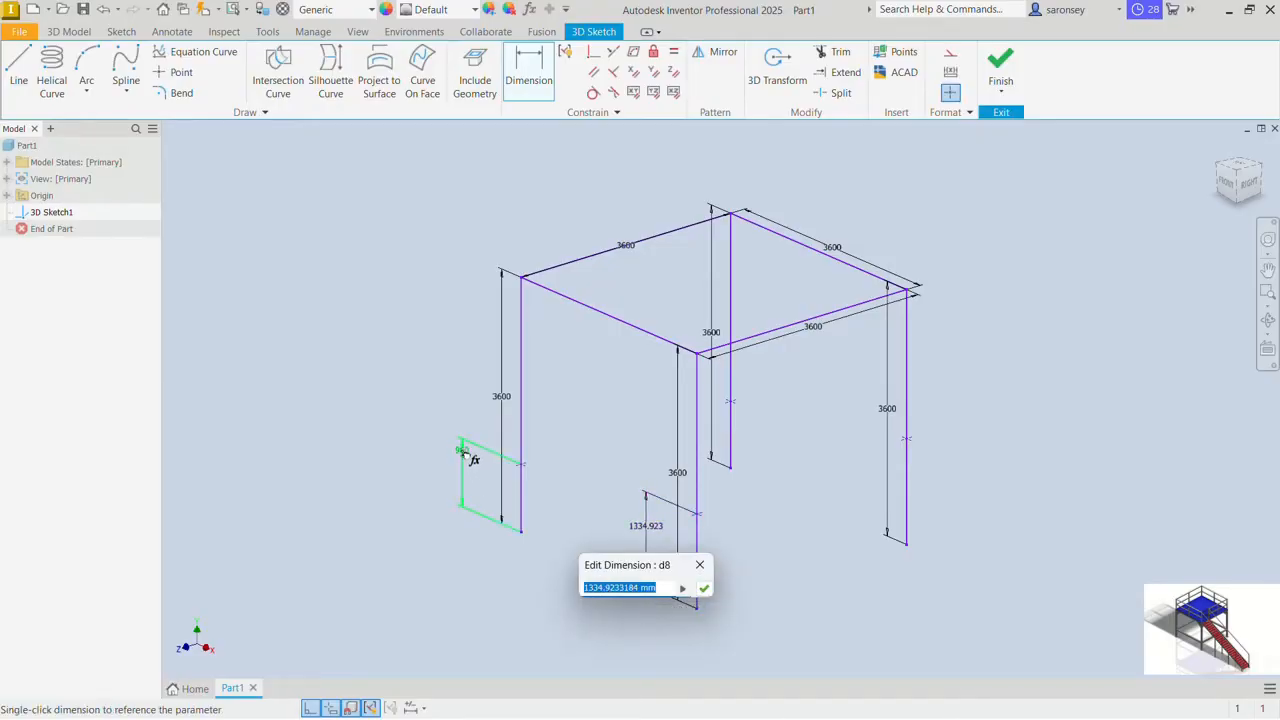
pyautogui.click(462, 451)
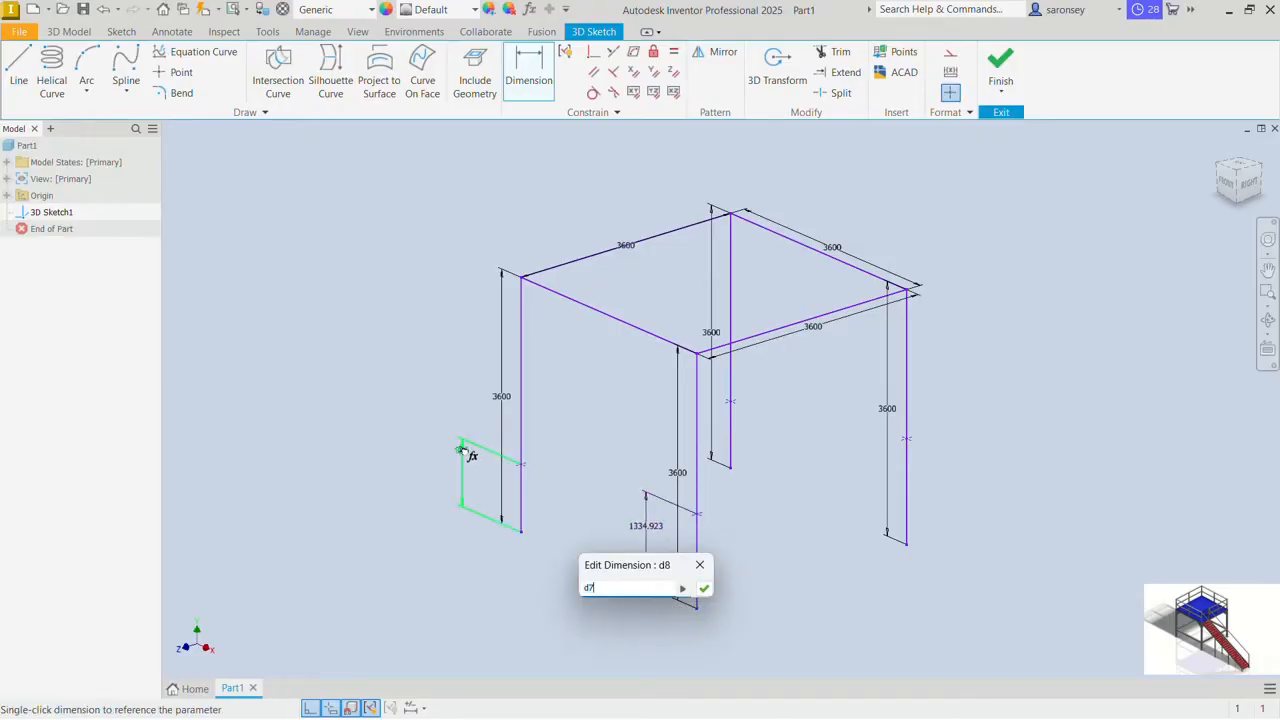
pyautogui.click(704, 589)
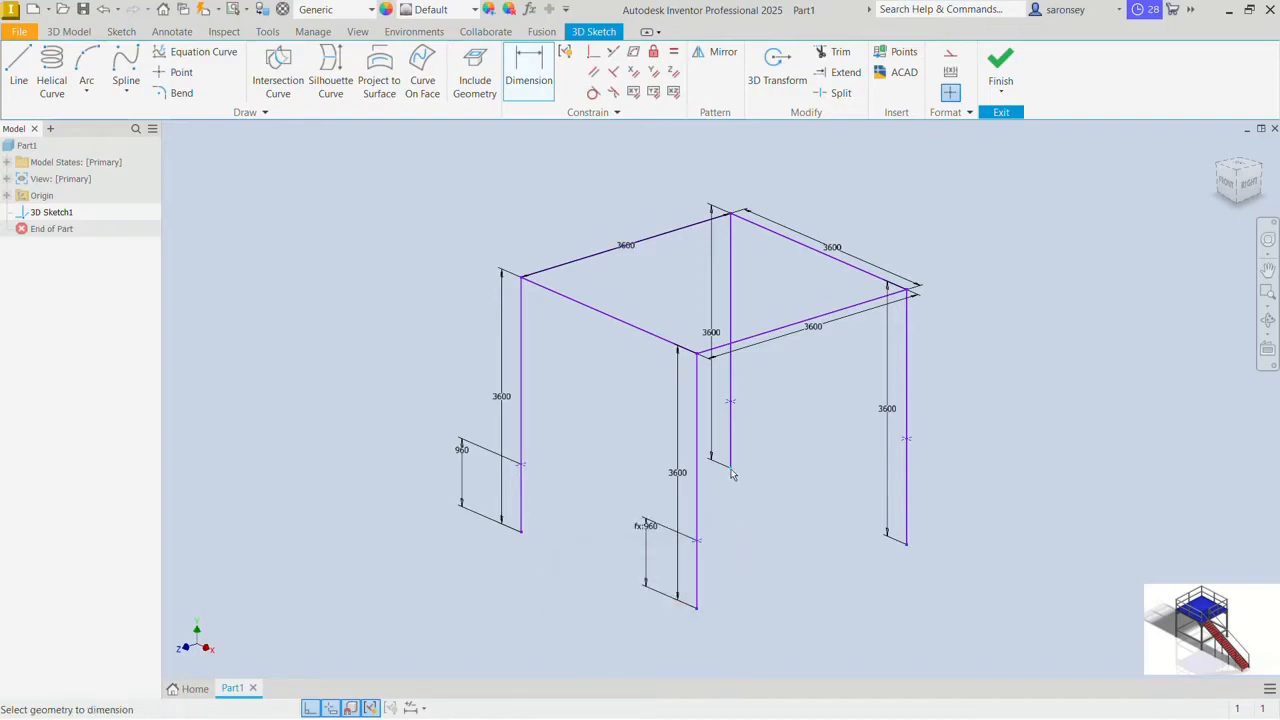
# Step: Dimension the back leg's point height from its lower end and link it to the left leg's 960 mm dimension
pyautogui.click(731, 410)
pyautogui.click(760, 425)
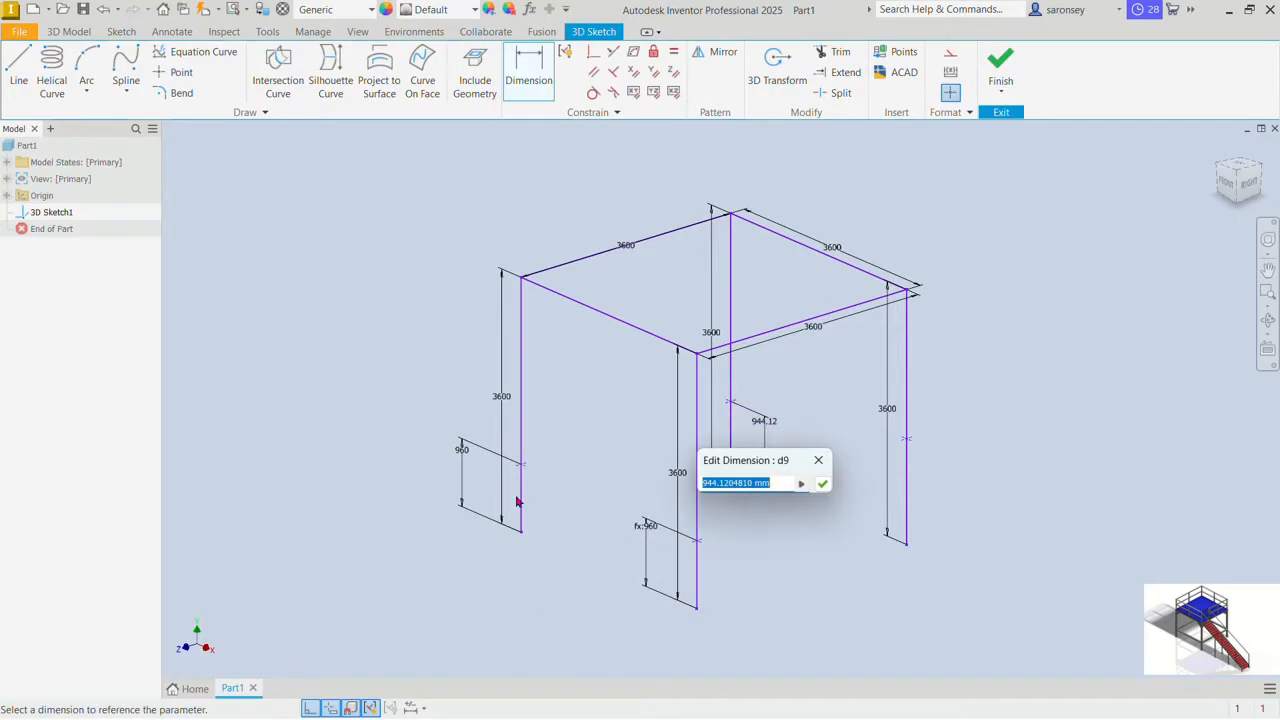
pyautogui.click(462, 455)
pyautogui.click(822, 483)
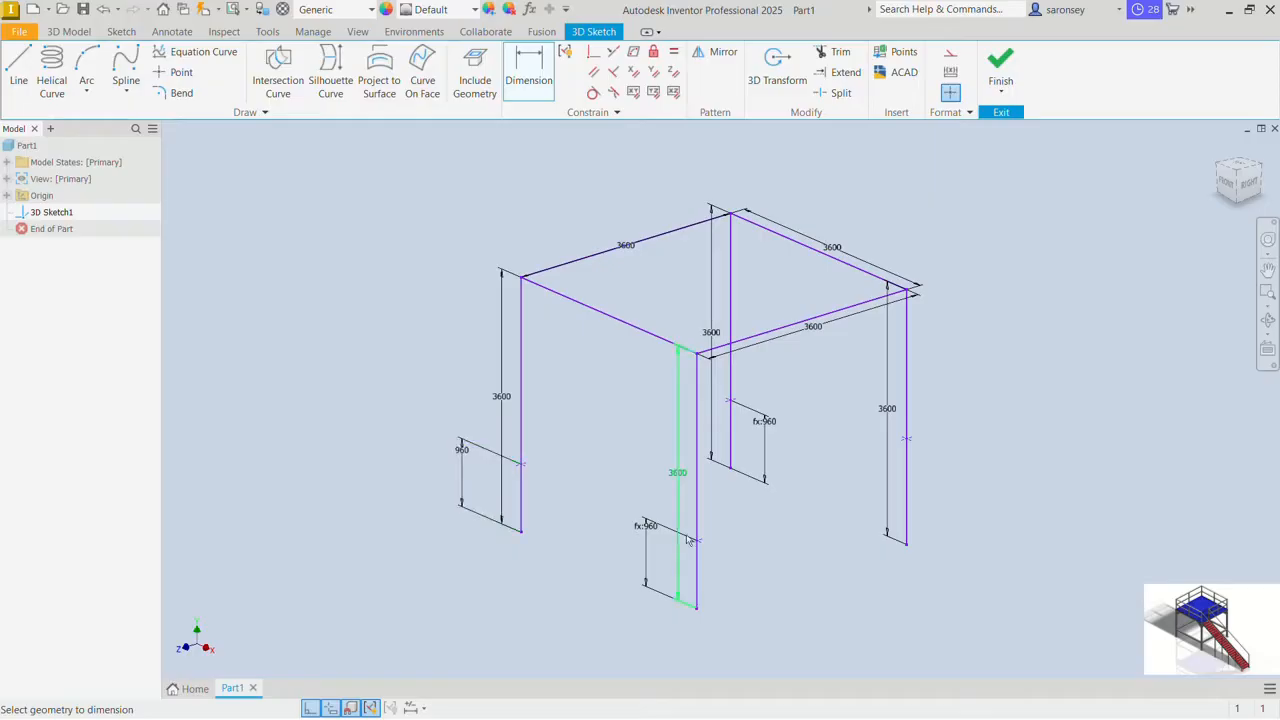
# Step: Dimension the right leg's point above its lower end, setting it equal to the left leg's dimension d7
pyautogui.click(907, 532)
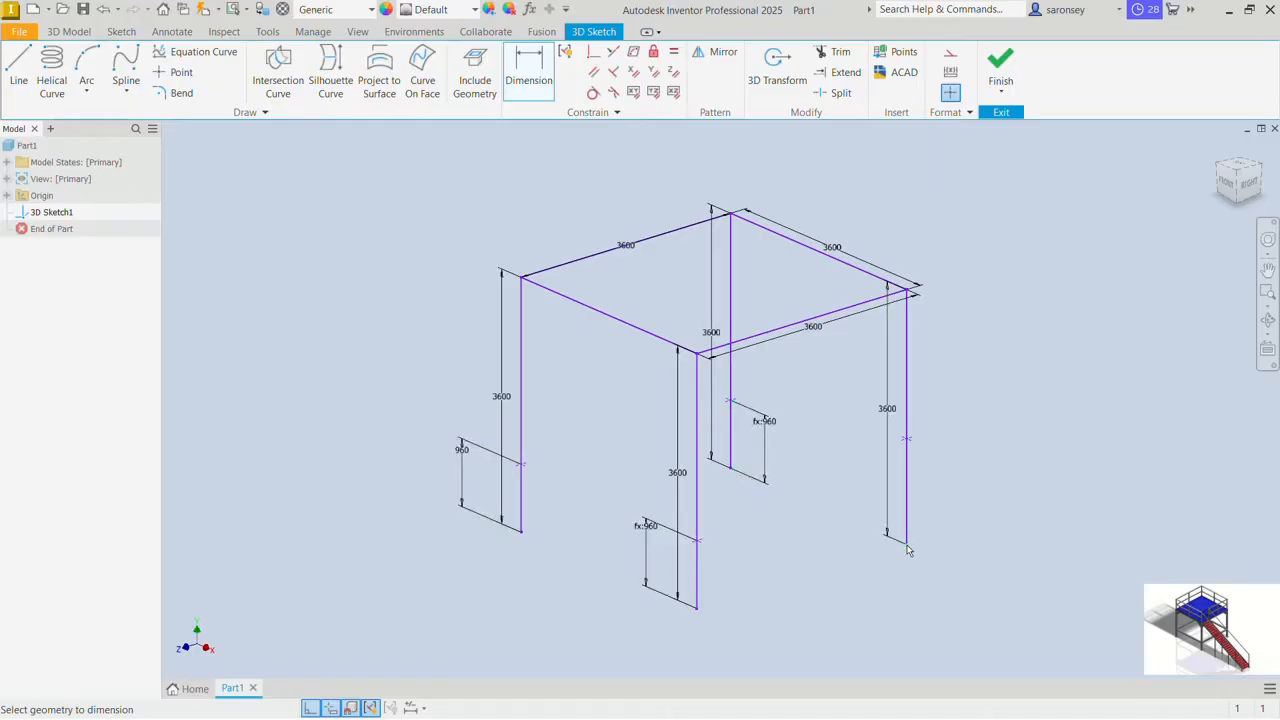
pyautogui.click(860, 467)
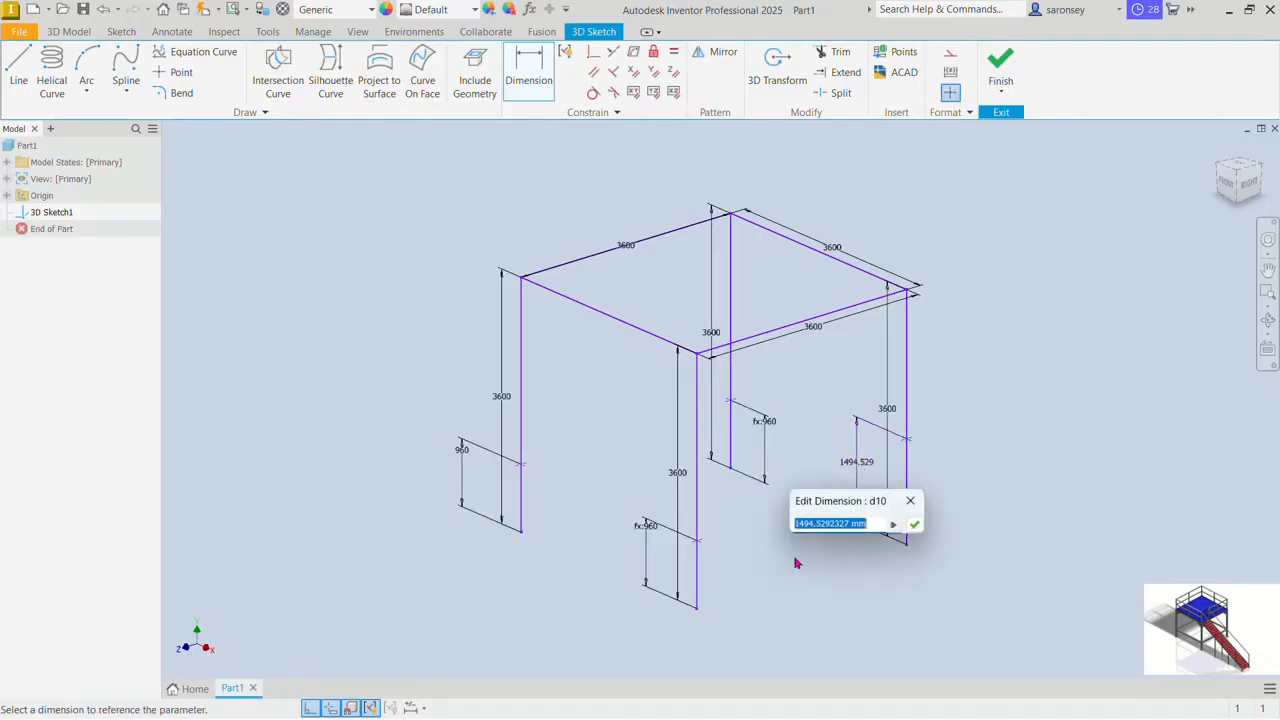
pyautogui.click(463, 452)
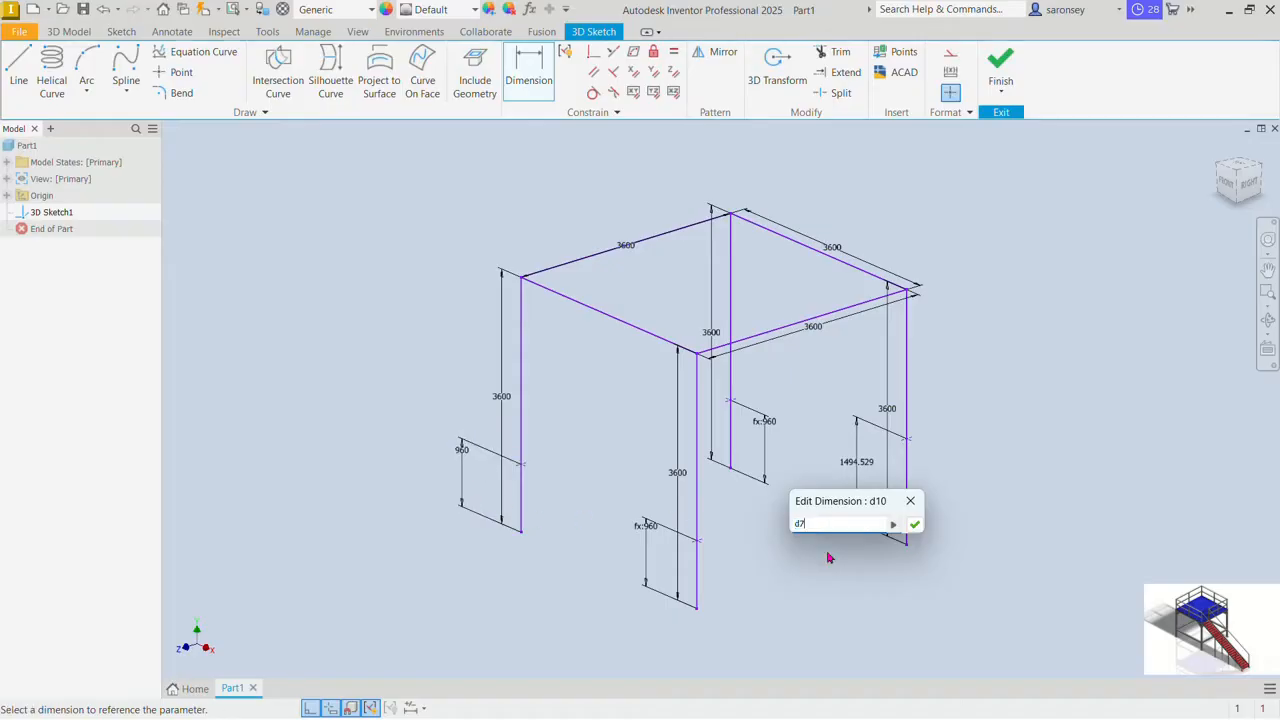
pyautogui.click(914, 524)
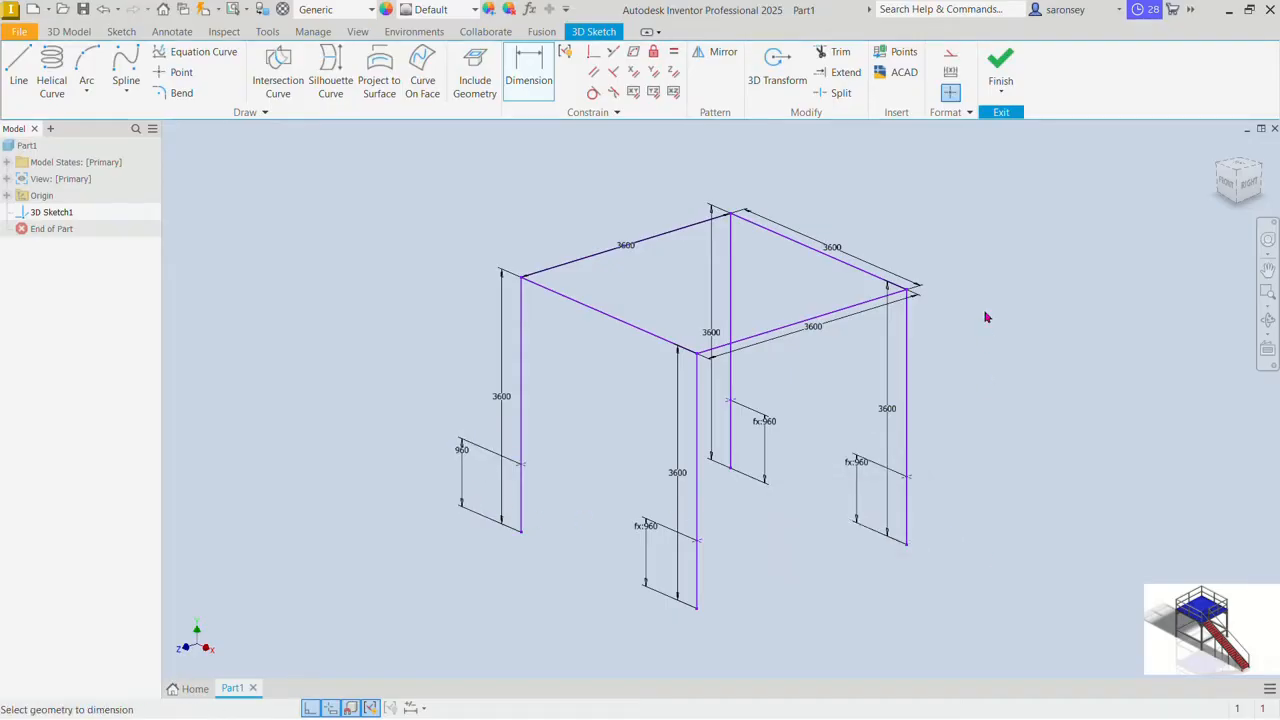
# Step: Draw a closed lower square of lines connecting the four leg points, starting at the left leg, and end the Line command
pyautogui.moveTo(985, 317); pyautogui.dragTo(971, 349, button='middle')
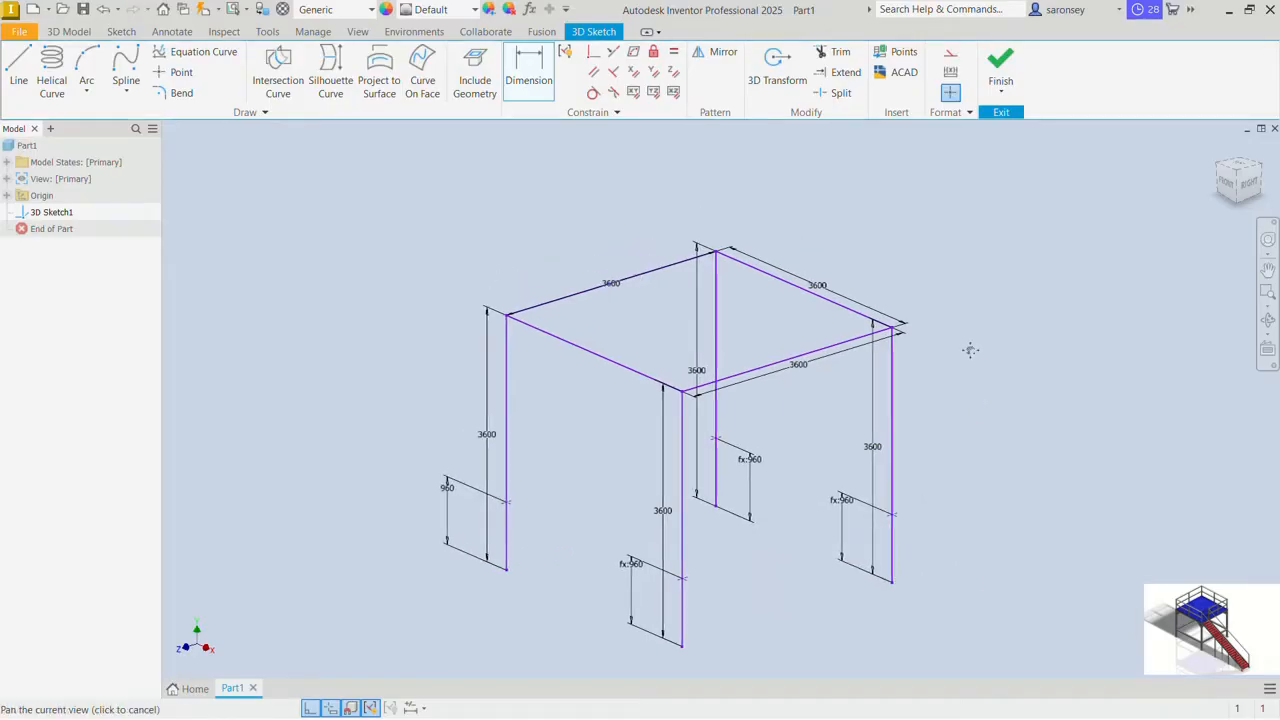
pyautogui.click(13, 60)
pyautogui.click(505, 503)
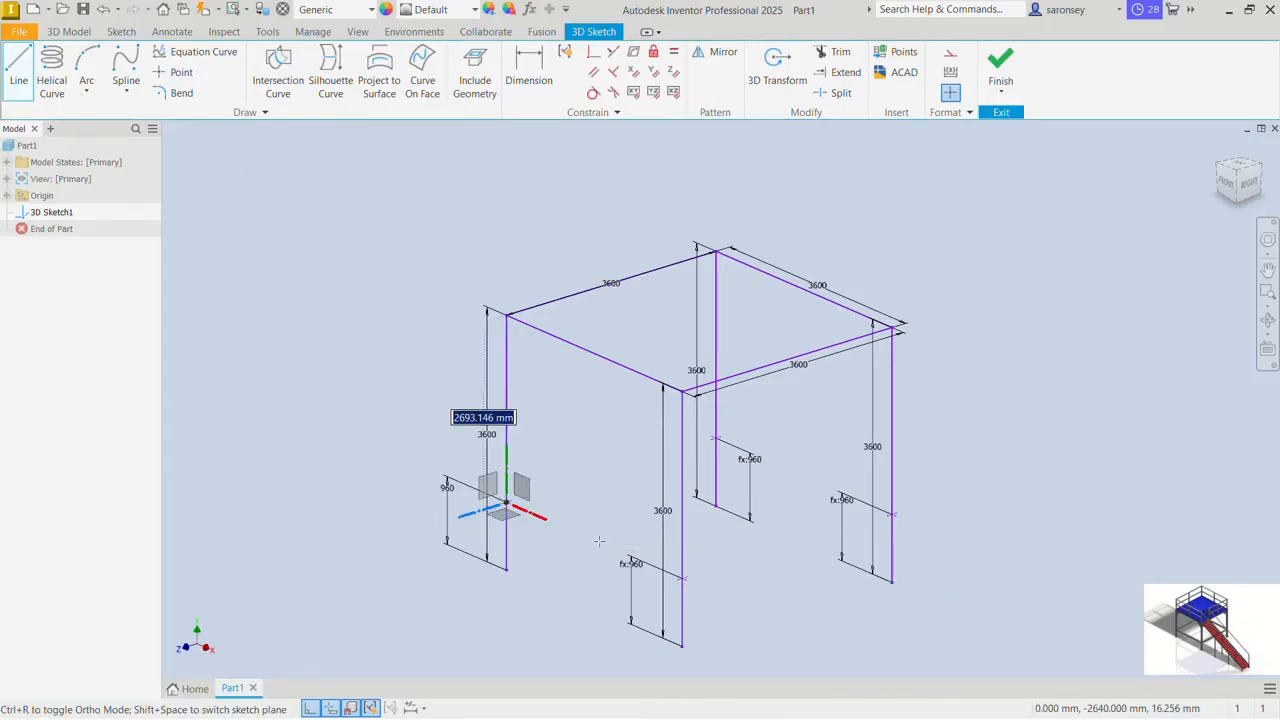
pyautogui.click(682, 580)
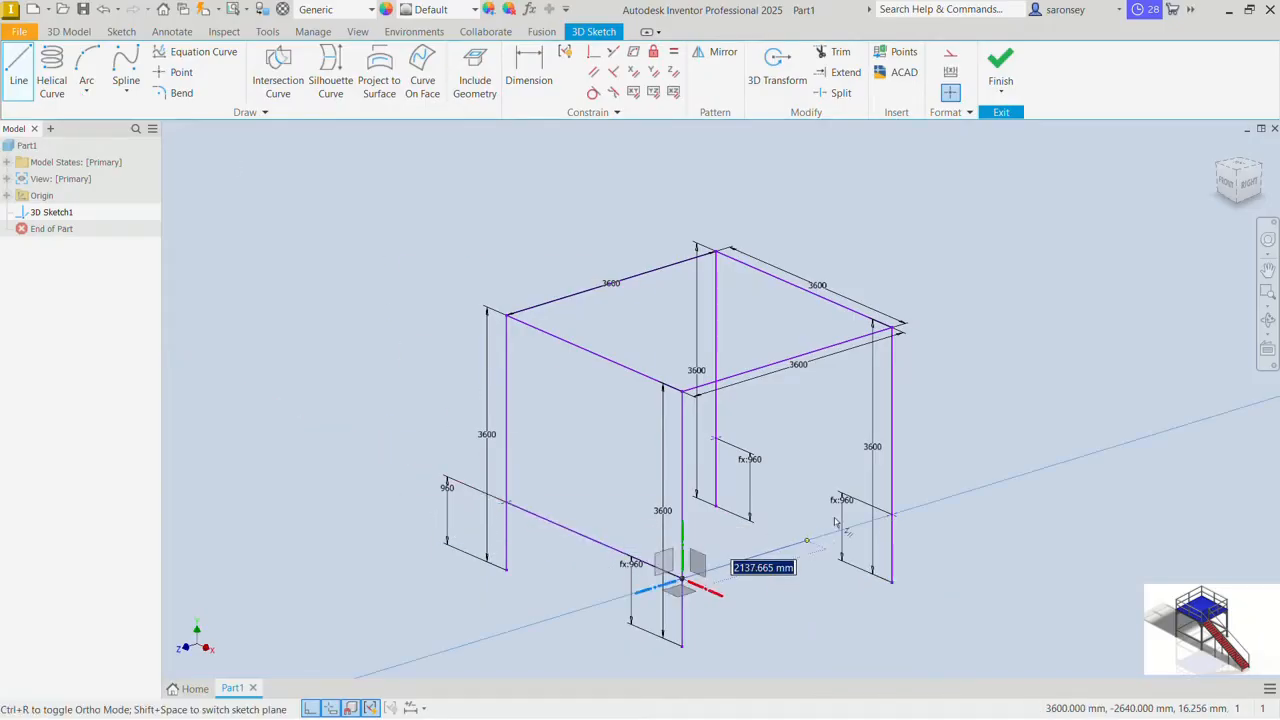
pyautogui.click(891, 515)
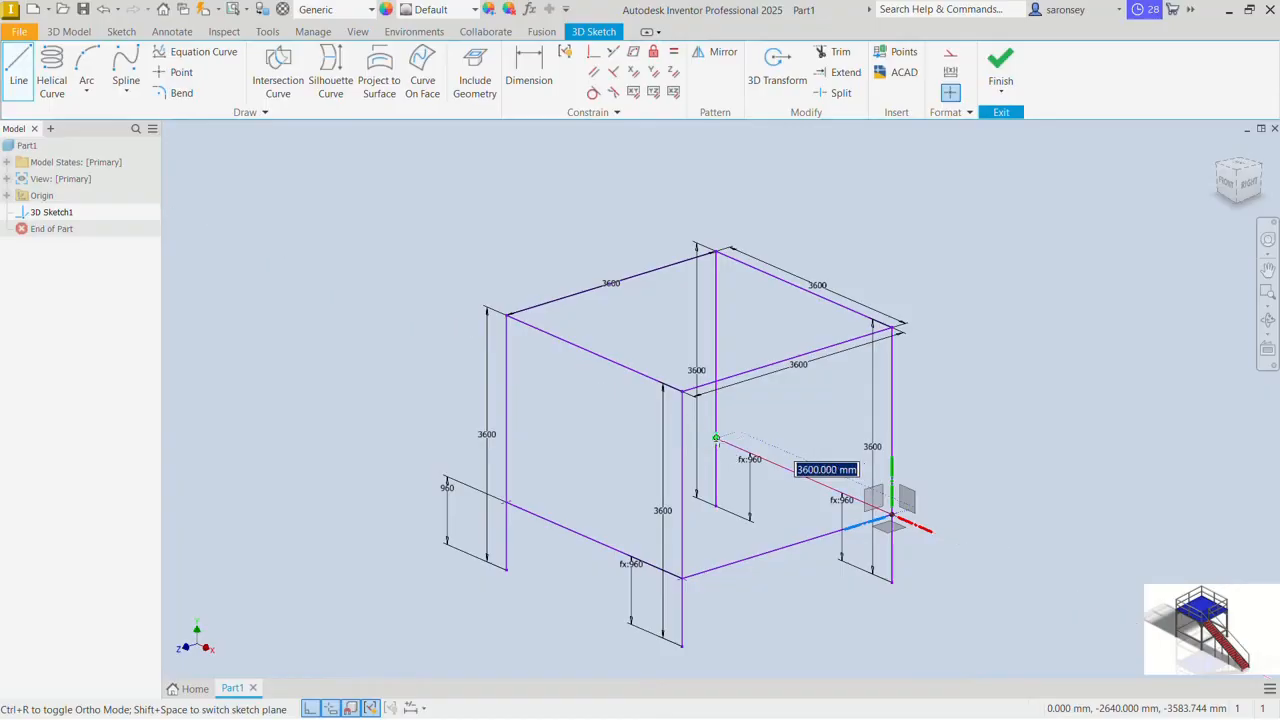
pyautogui.click(716, 438)
pyautogui.click(505, 503)
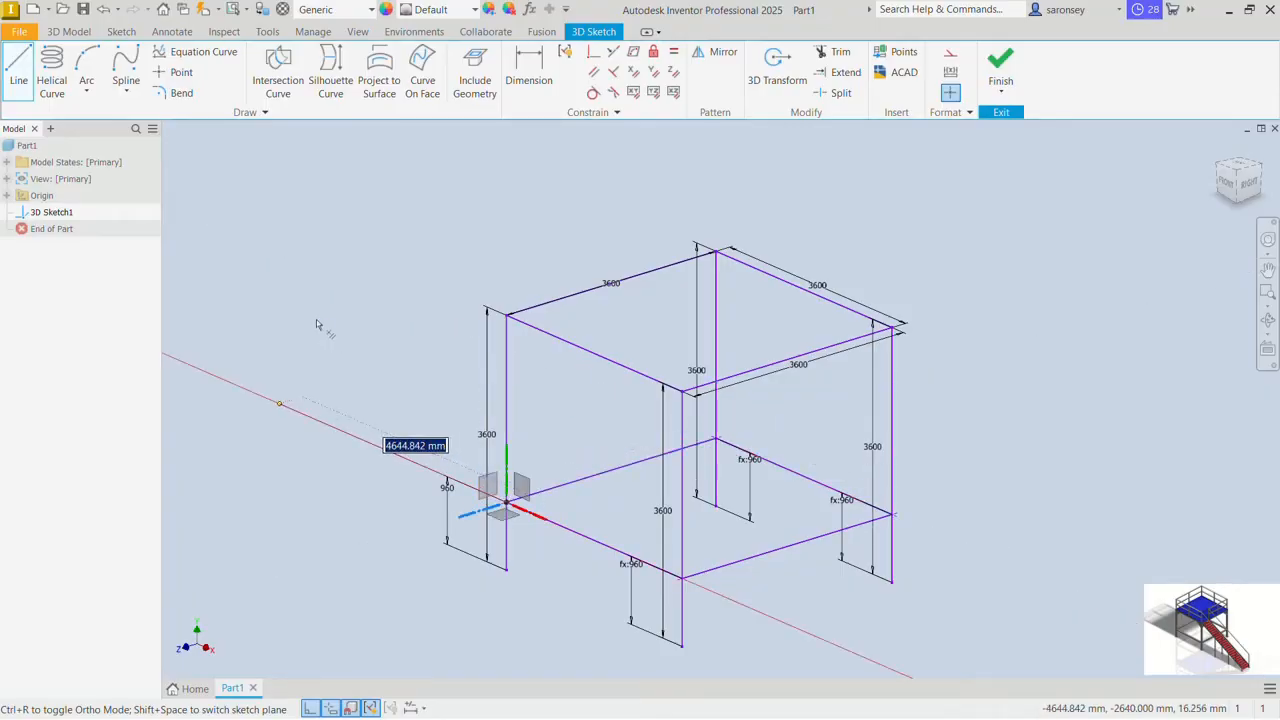
pyautogui.rightClick(316, 325)
pyautogui.press('Escape')
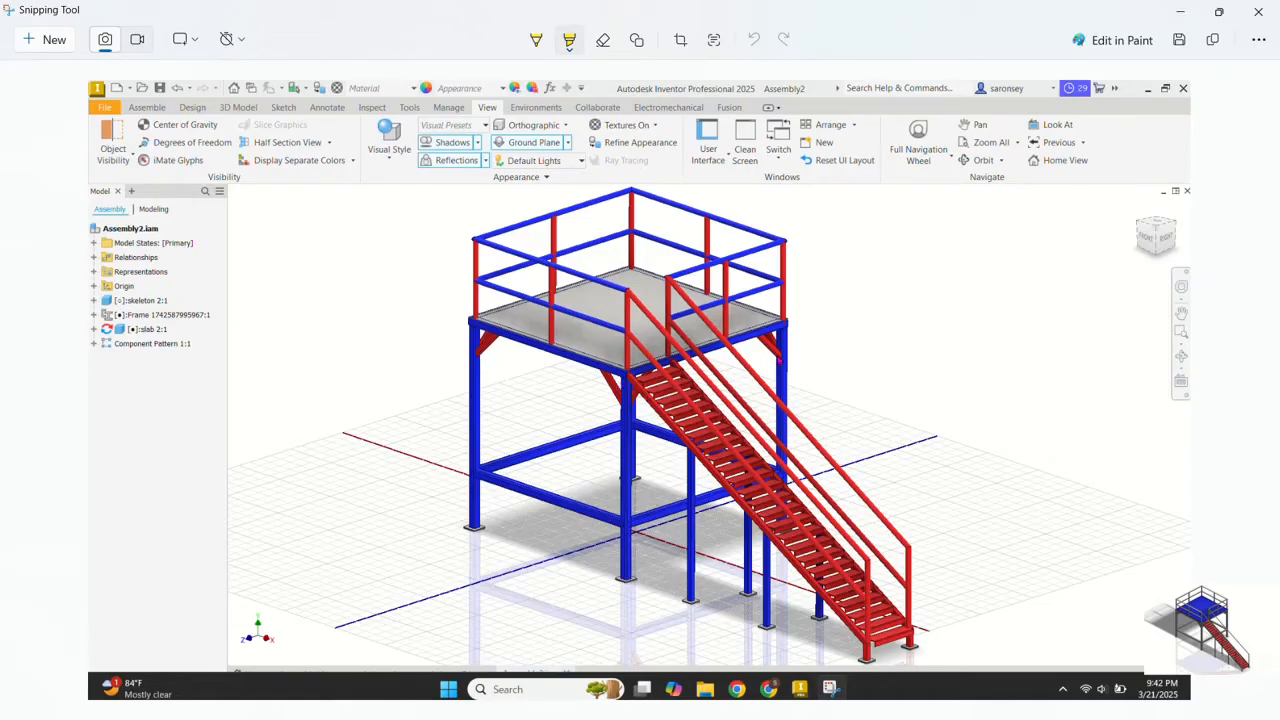
# Step: Return to Inventor from the reference image and draw a diagonal brace about 1107 mm long from the left leg to the adjacent front top side
pyautogui.click(1183, 13)
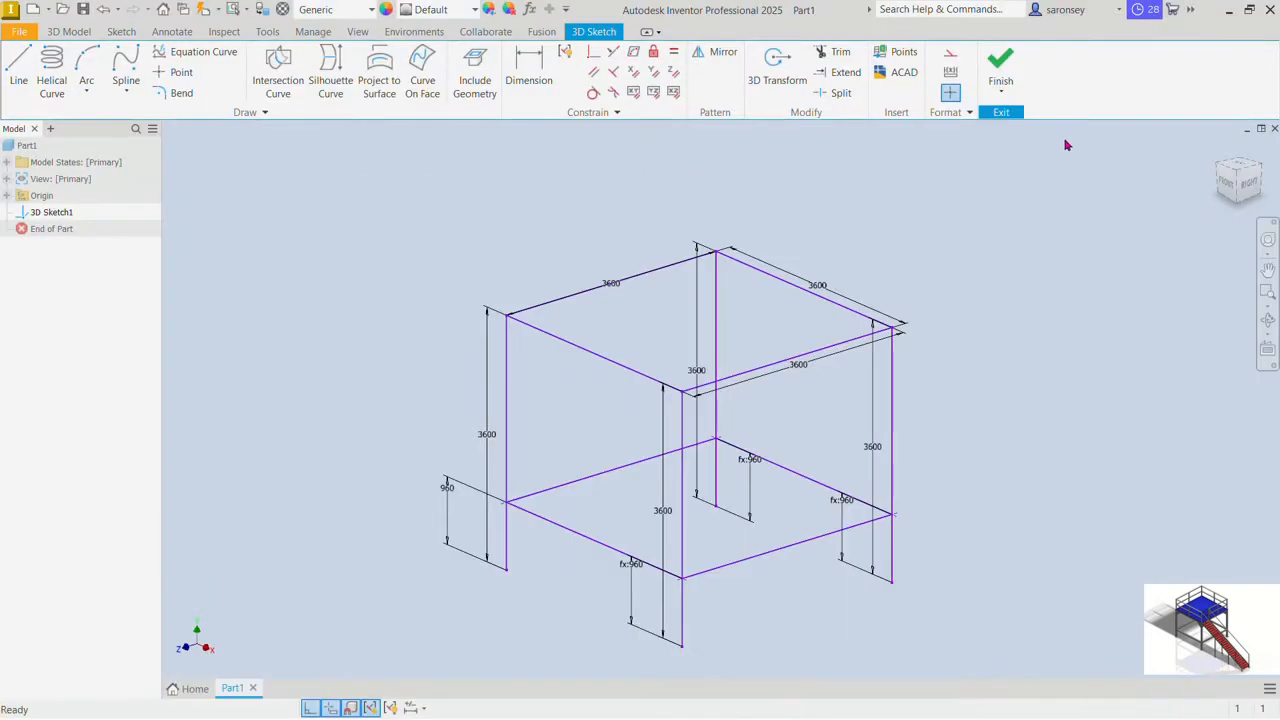
pyautogui.press('F6')
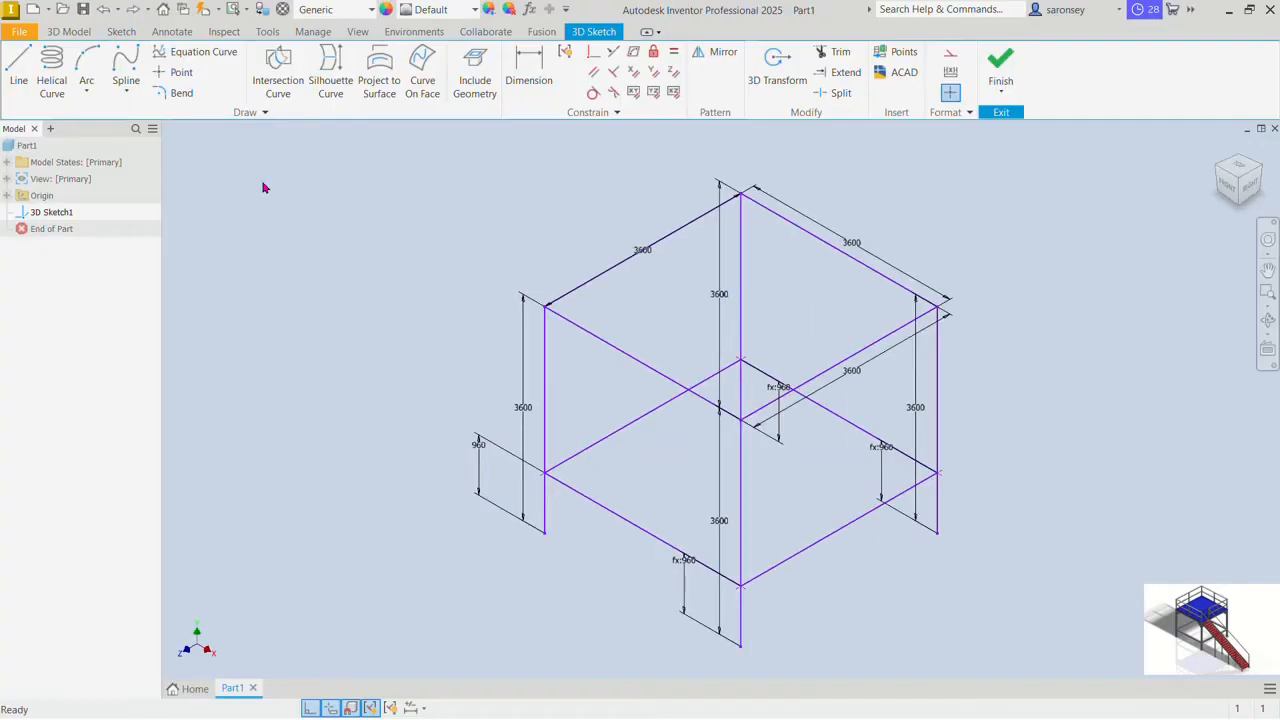
pyautogui.click(18, 70)
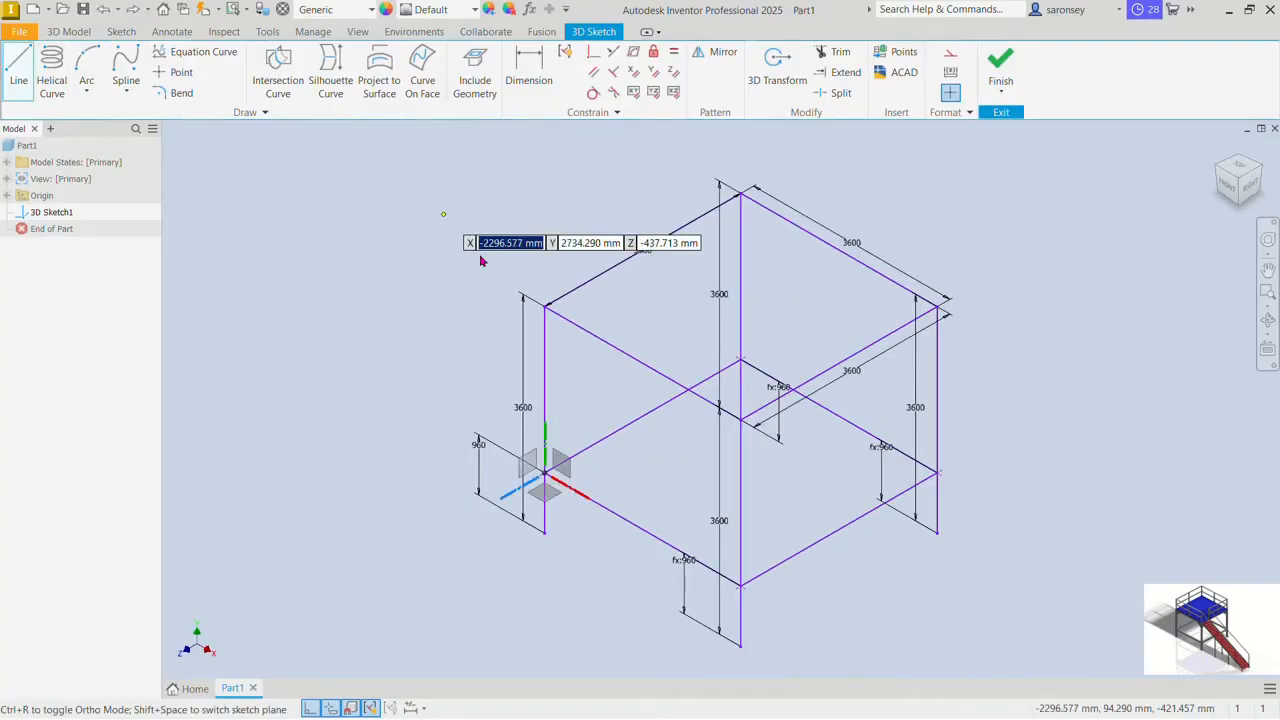
pyautogui.click(545, 364)
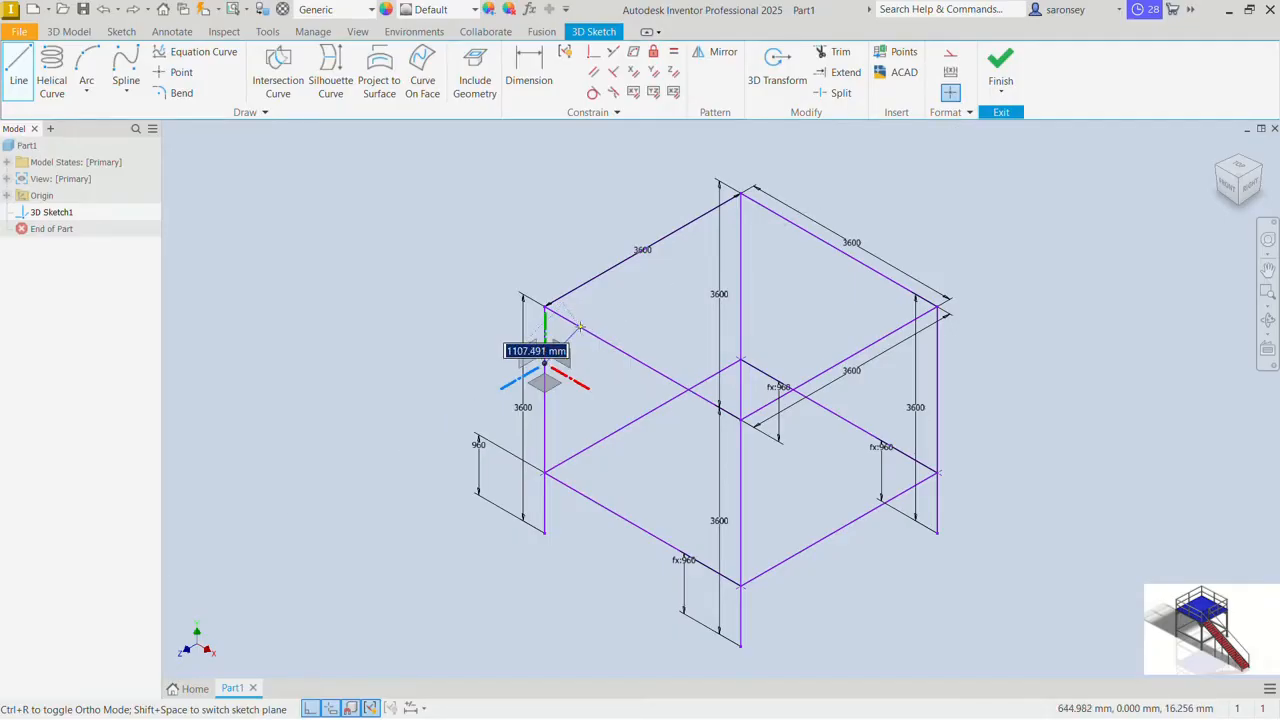
pyautogui.click(580, 327)
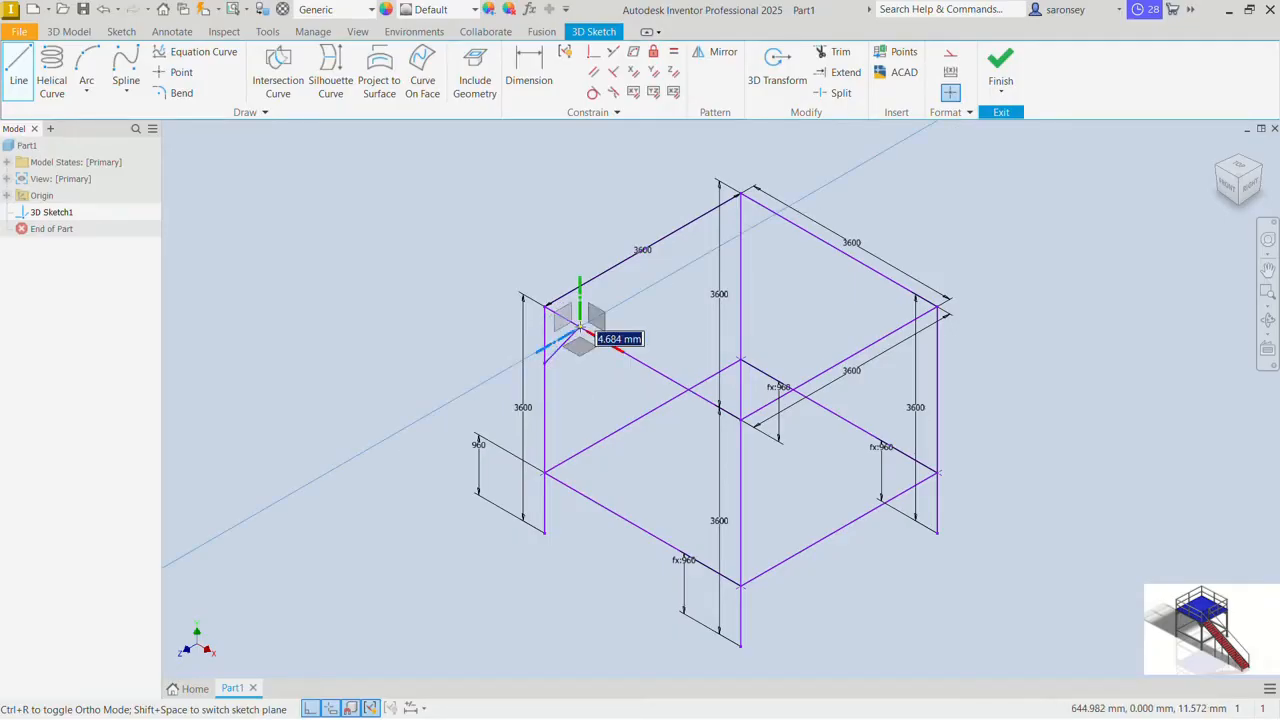
# Step: Dimension the angle between the left leg and its diagonal brace and set it to 45°
pyautogui.click(528, 70)
pyautogui.scroll(5, 545, 305)
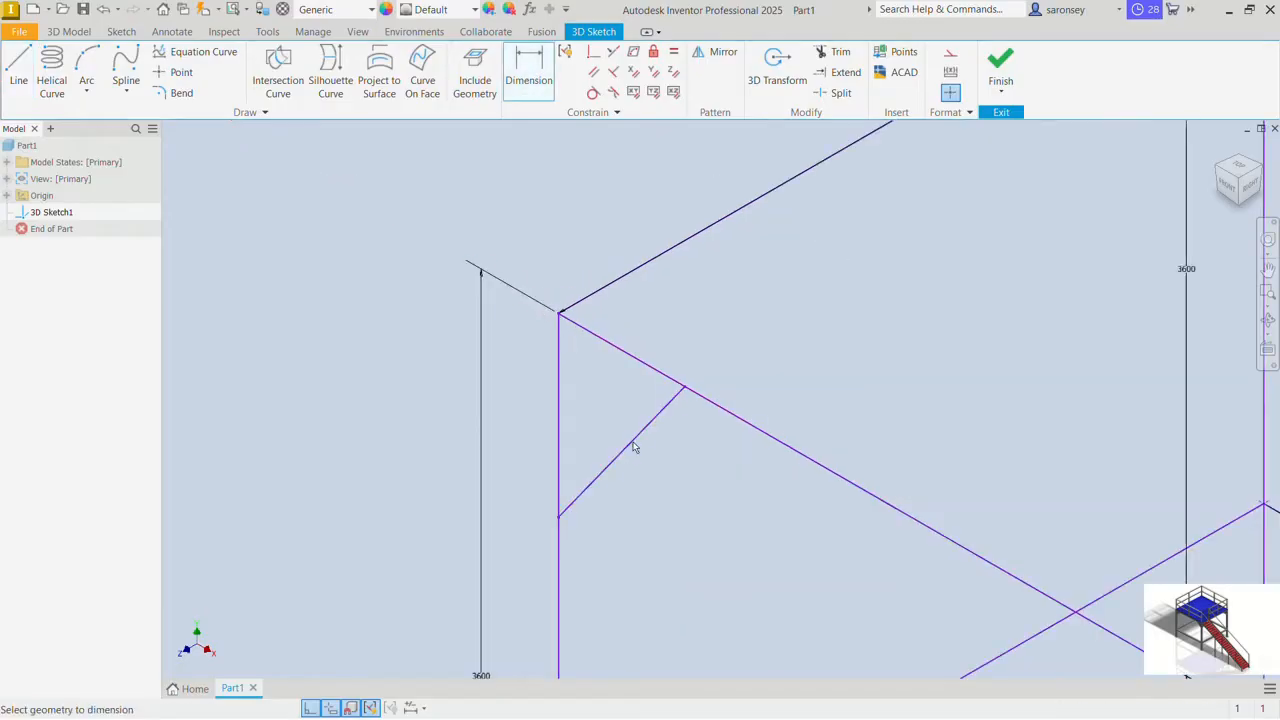
pyautogui.click(560, 446)
pyautogui.click(580, 435)
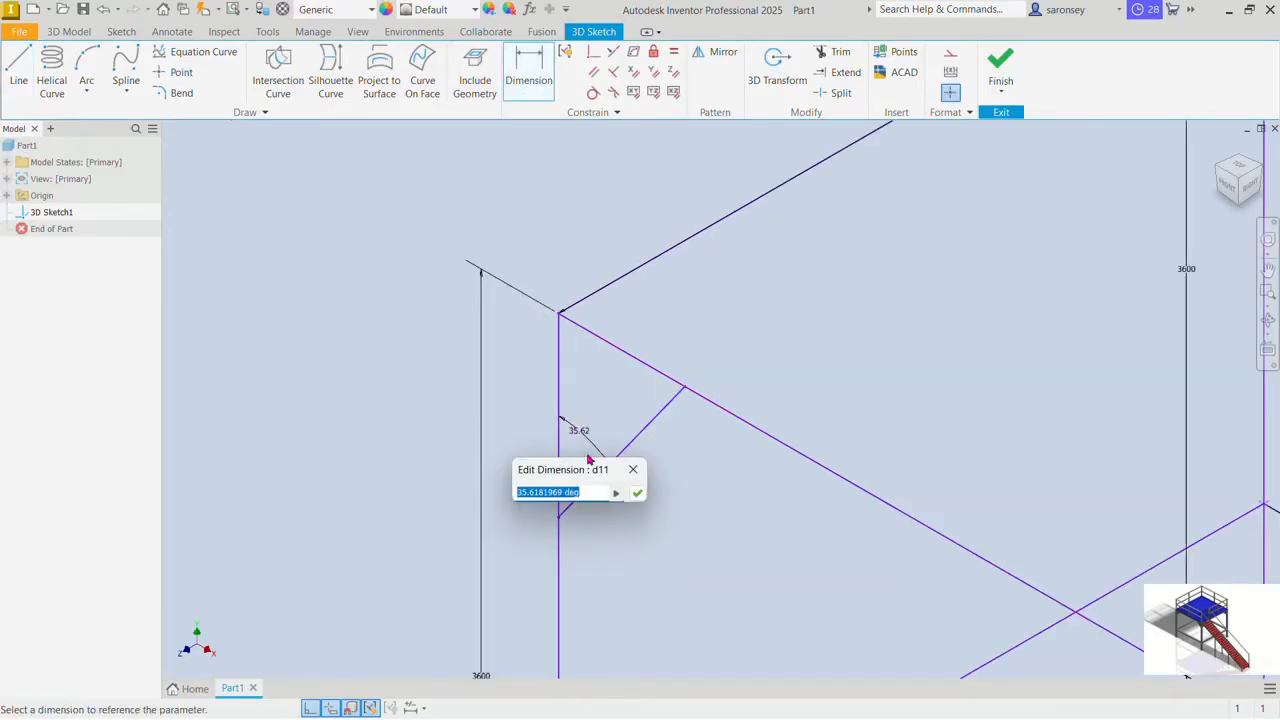
pyautogui.write('45')
pyautogui.press('Return')
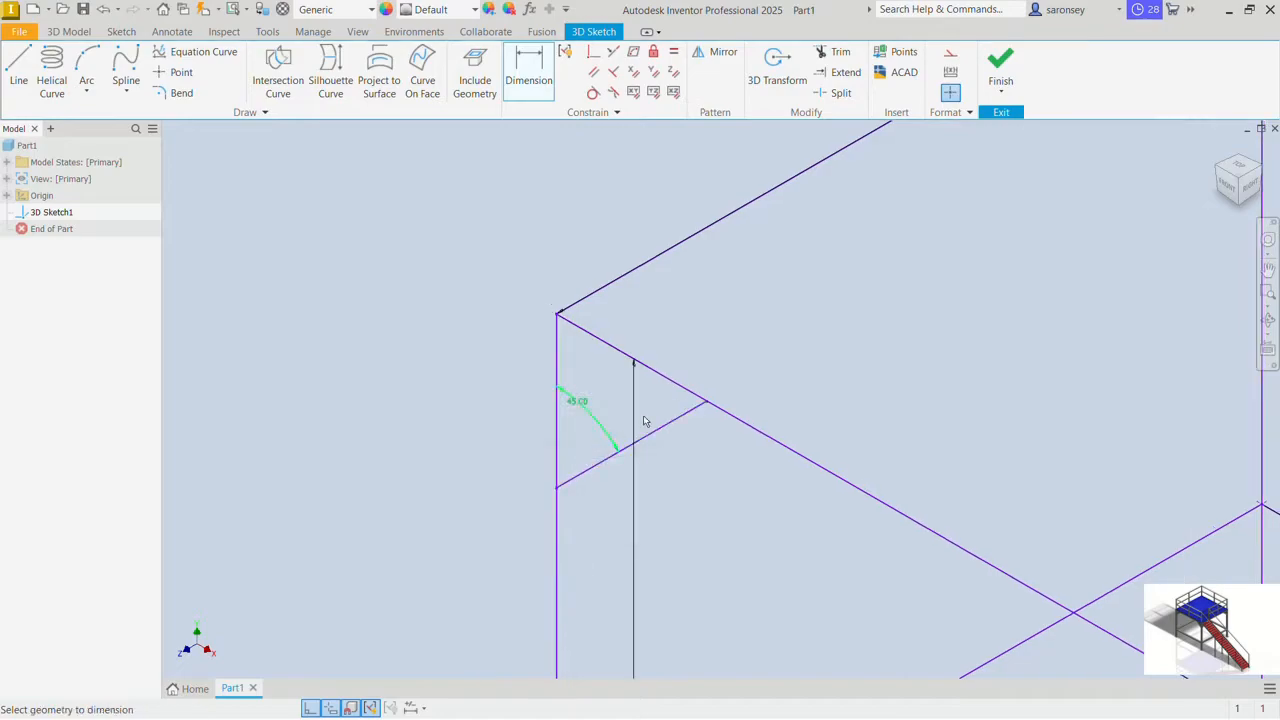
# Step: Dimension the distance from the left top corner to the brace's upper end as 600 mm
pyautogui.click(581, 302)
pyautogui.click(602, 268)
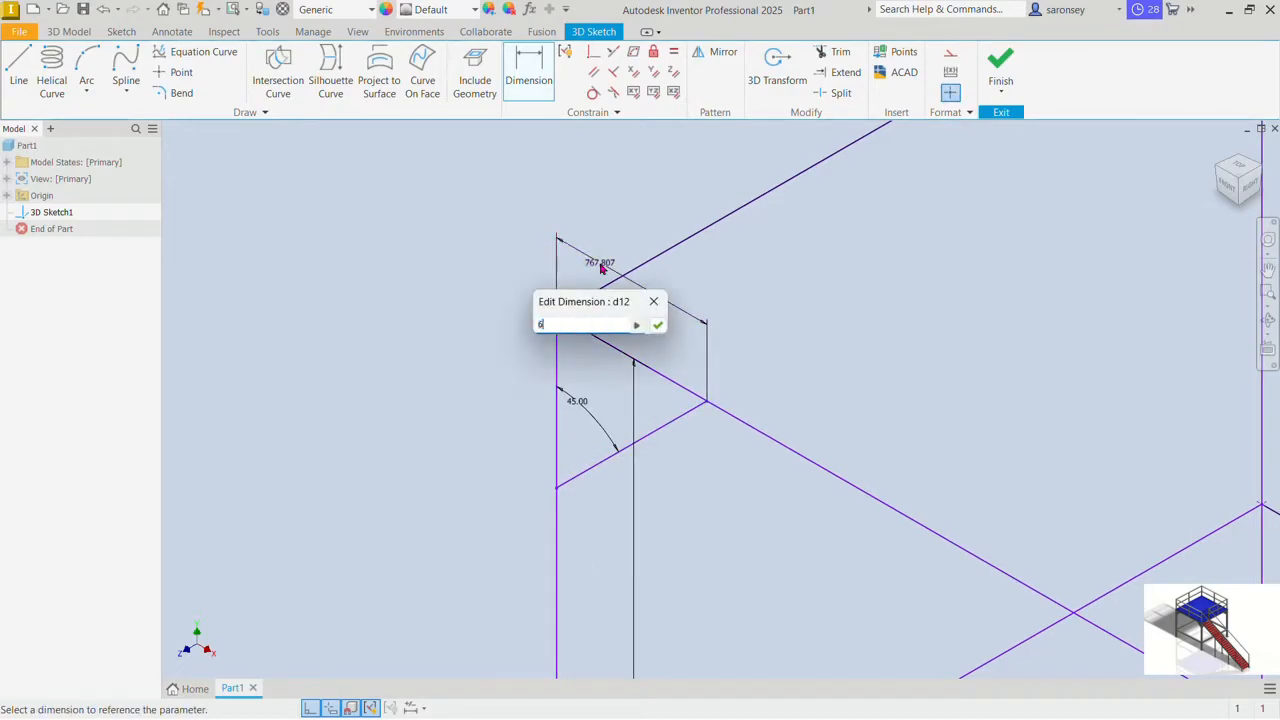
pyautogui.press('Return')
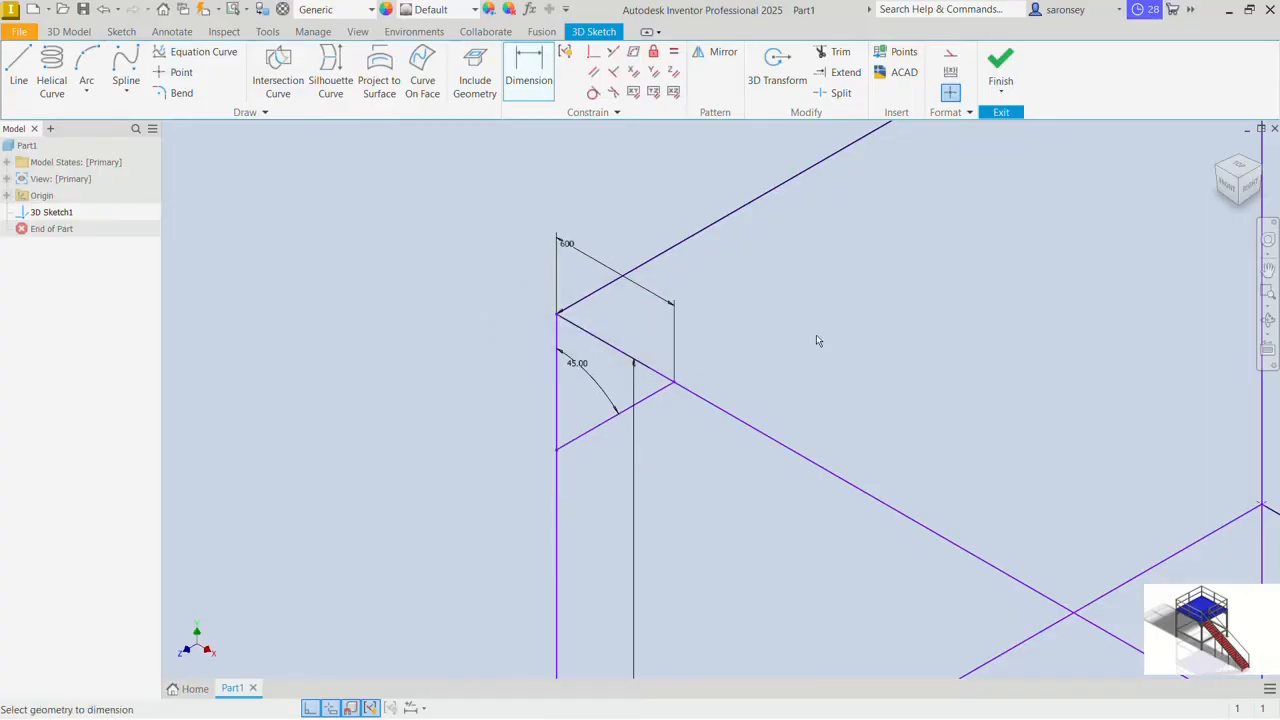
# Step: Draw a diagonal brace line from the front leg, below its top corner, to the front-left top side
pyautogui.scroll(-3, 816, 341)
pyautogui.moveTo(818, 337)
pyautogui.mouseDown(button='middle')
pyautogui.moveTo(506, 362)
pyautogui.moveTo(507, 276)
pyautogui.mouseUp(button='middle')
pyautogui.click(20, 64)
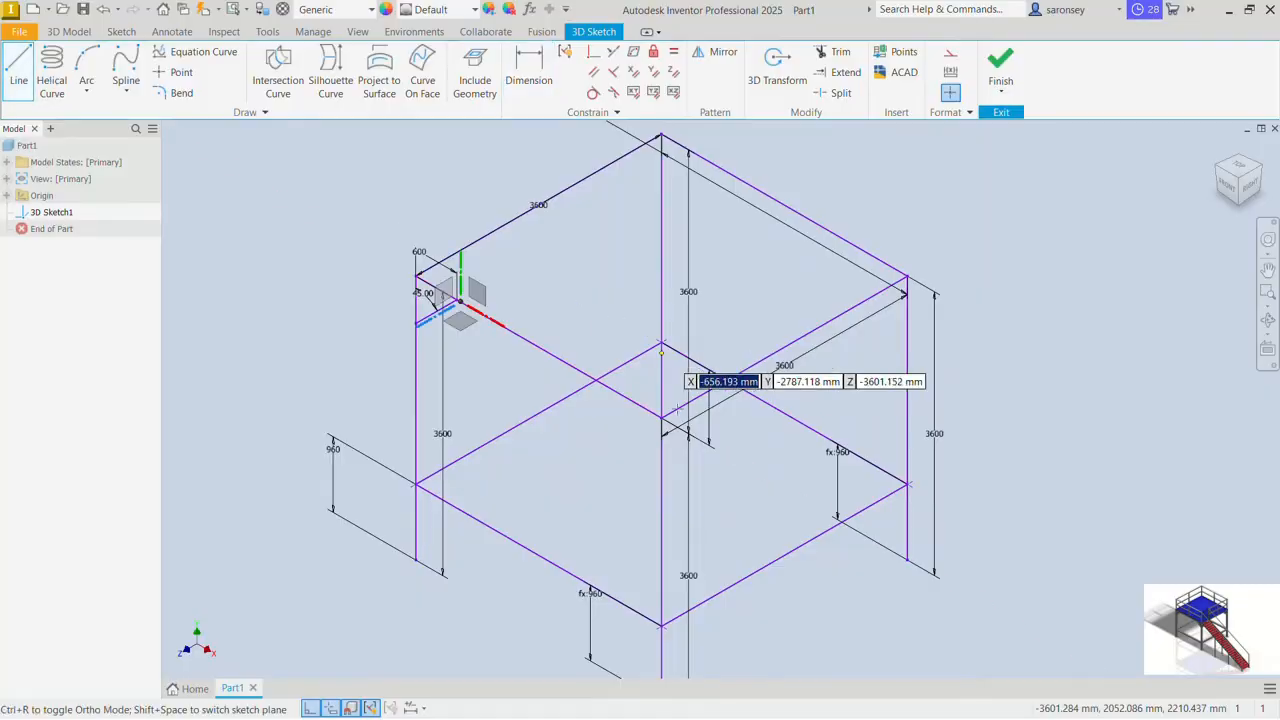
pyautogui.scroll(5, 675, 440)
pyautogui.click(580, 467)
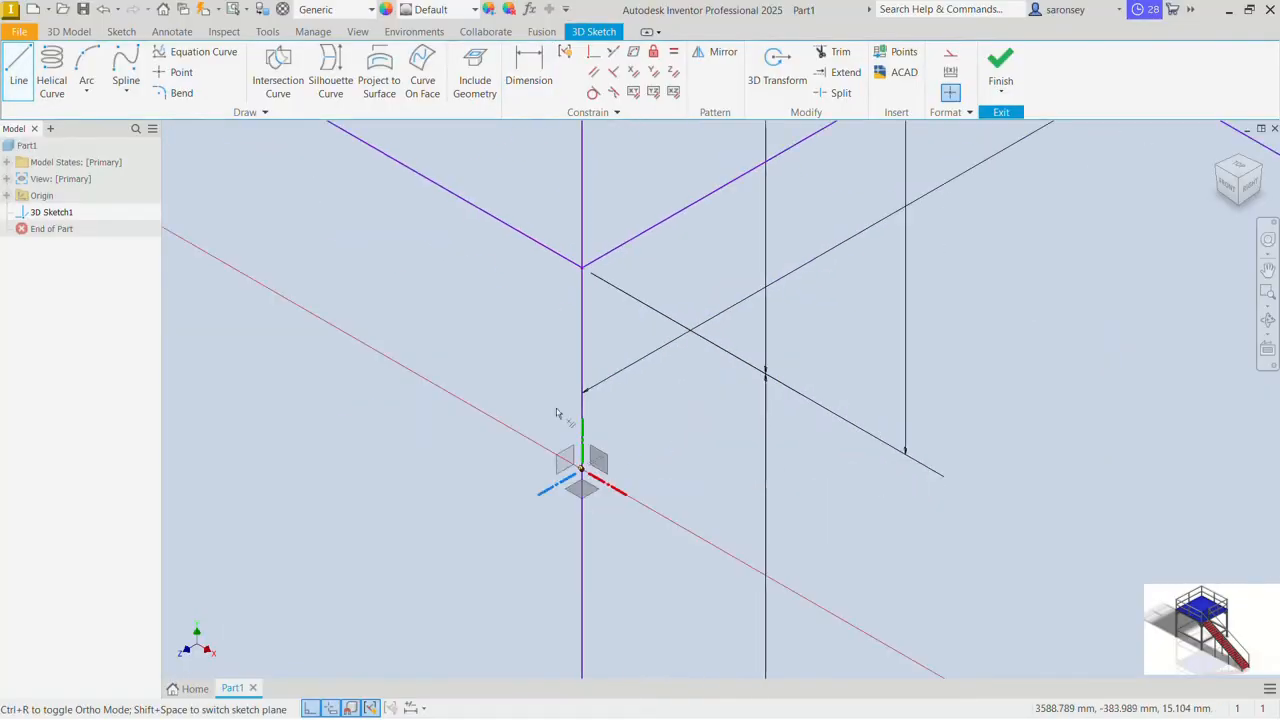
pyautogui.click(461, 198)
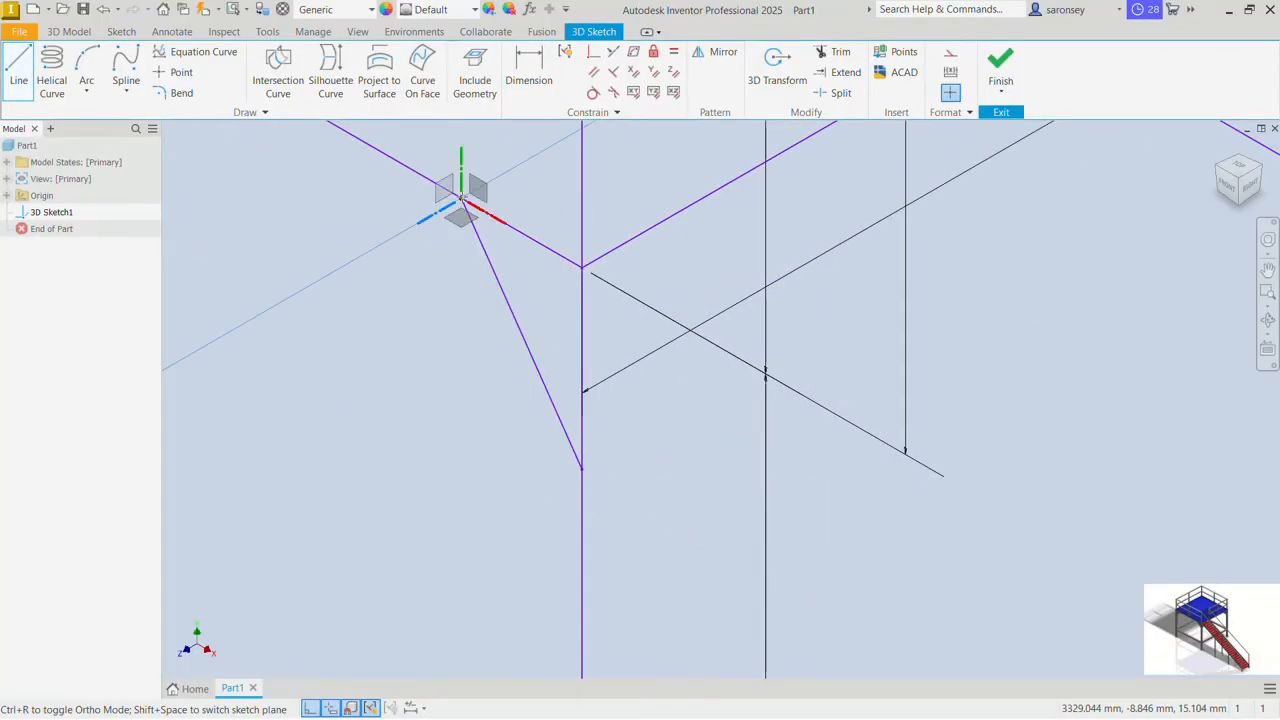
# Step: Dimension the front leg's brace at 45° to the leg, with its upper end 600 mm from the top corner
pyautogui.click(529, 75)
pyautogui.click(529, 354)
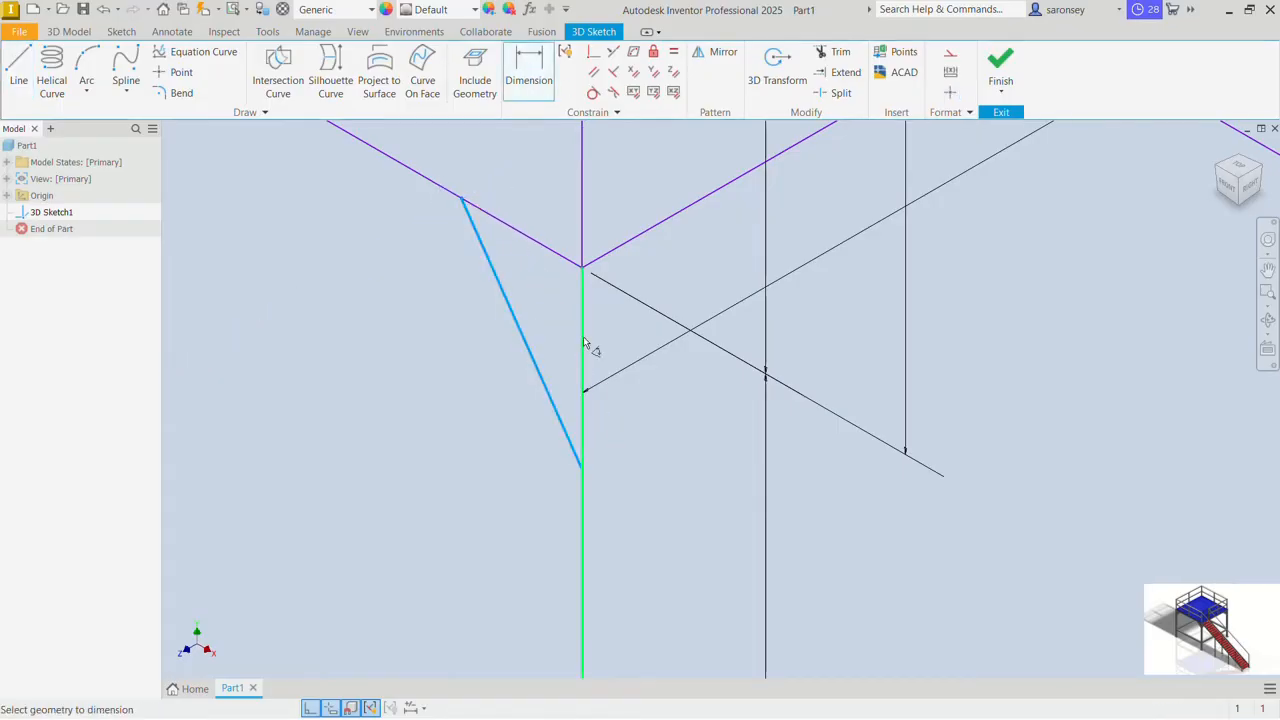
pyautogui.click(583, 336)
pyautogui.click(566, 339)
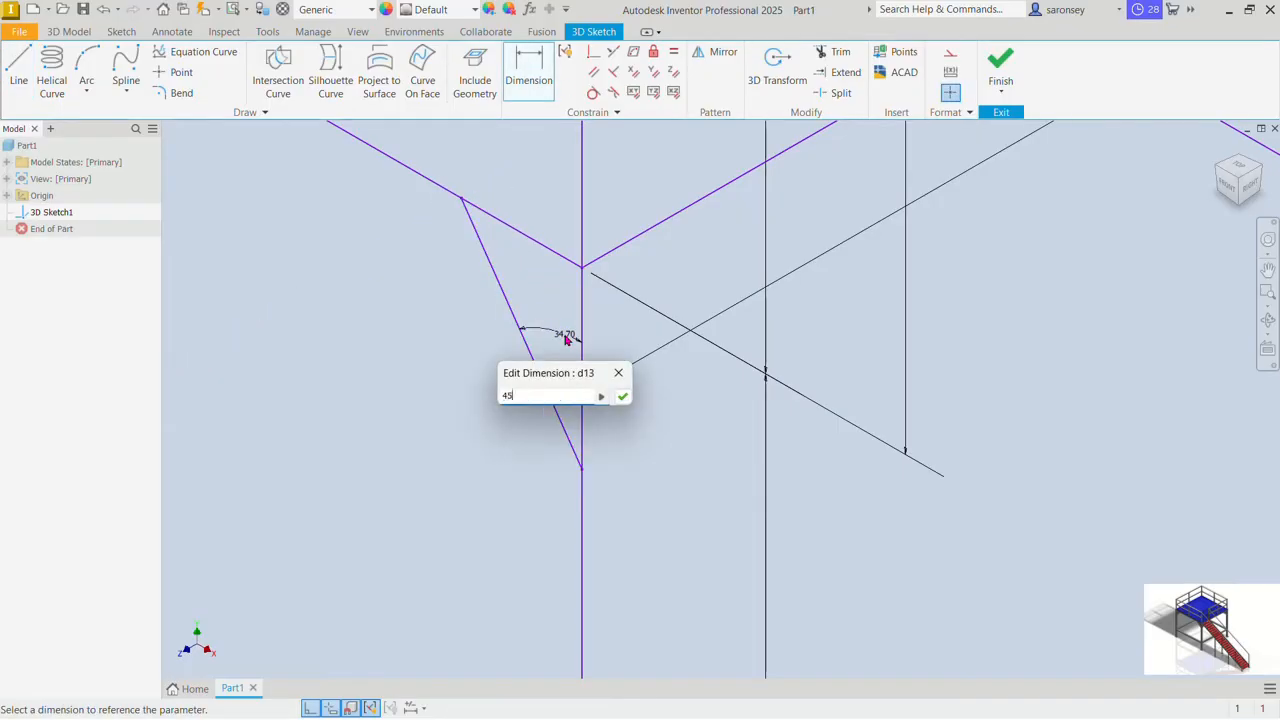
pyautogui.press('Return')
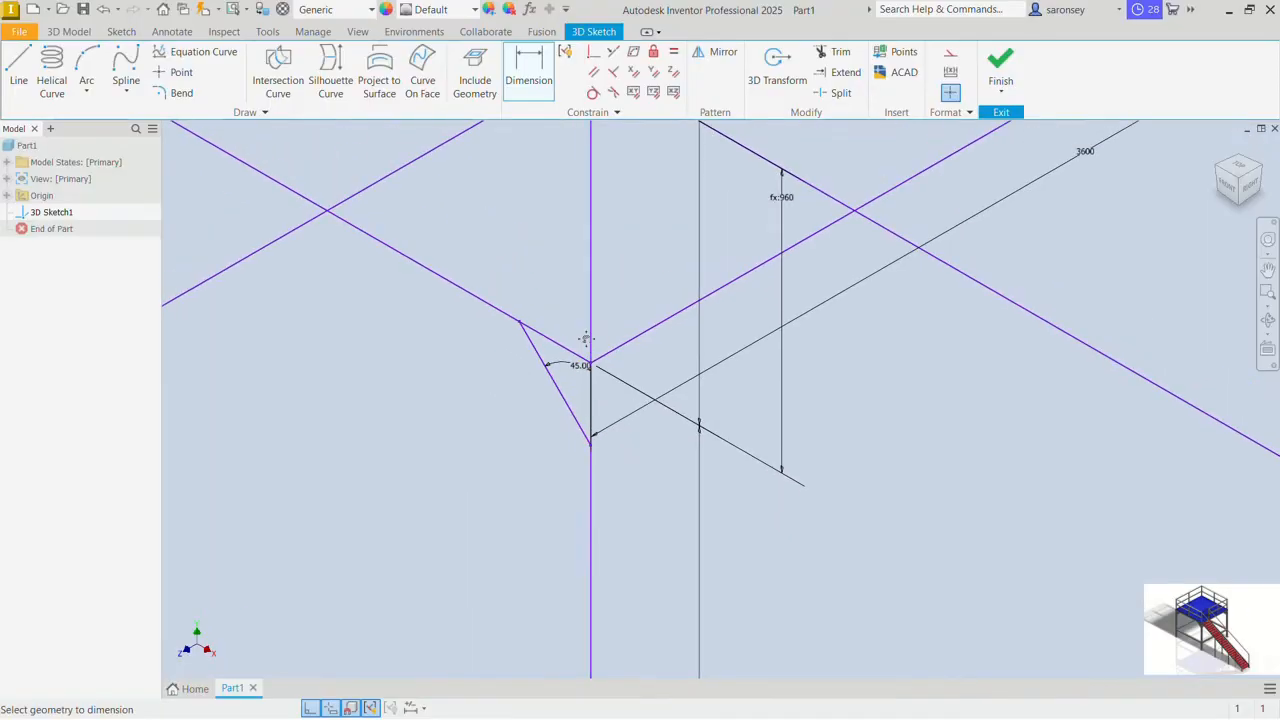
pyautogui.click(536, 303)
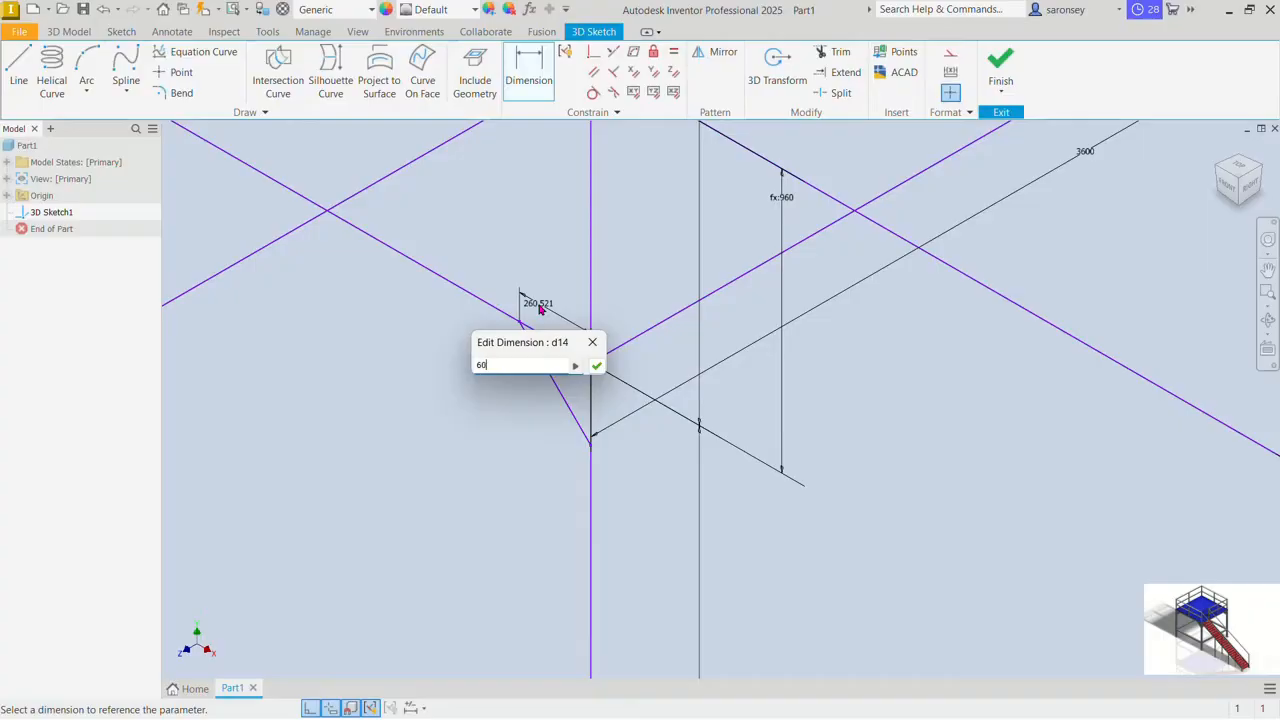
pyautogui.press('Return')
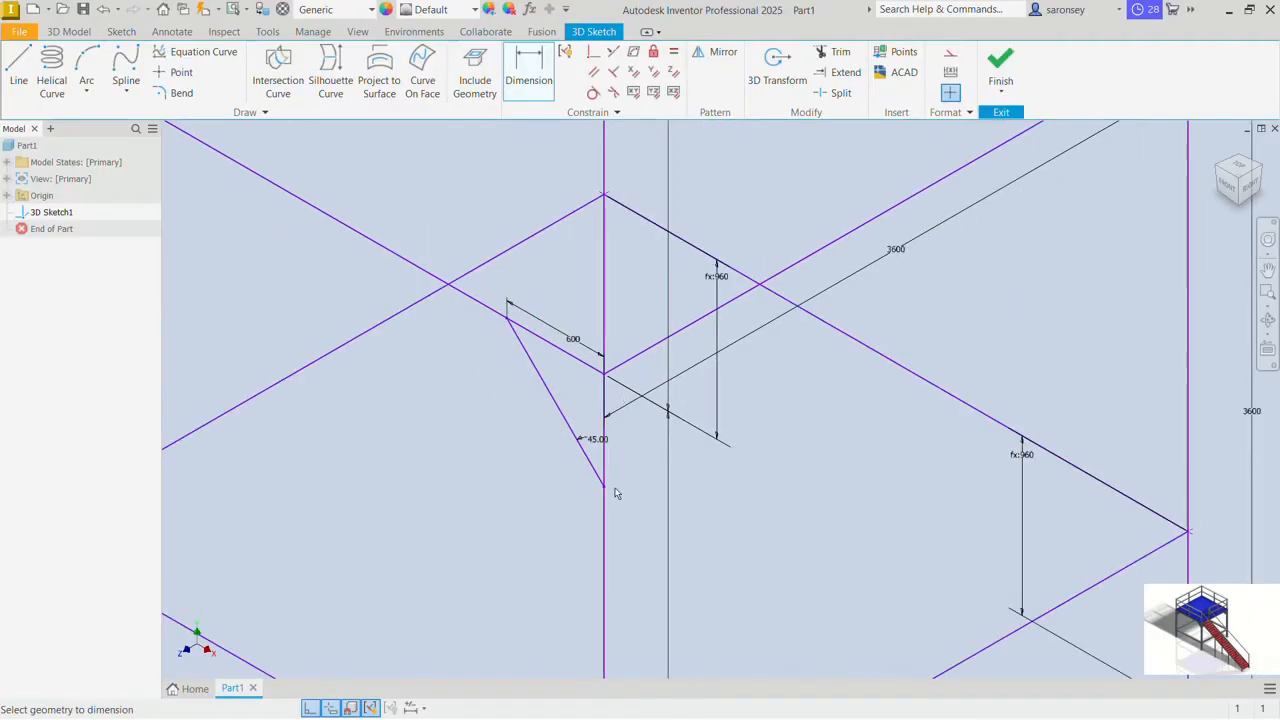
# Step: Draw a second brace about 794 mm long from the first brace's lower end on the front leg to the front-right top side
pyautogui.click(23, 75)
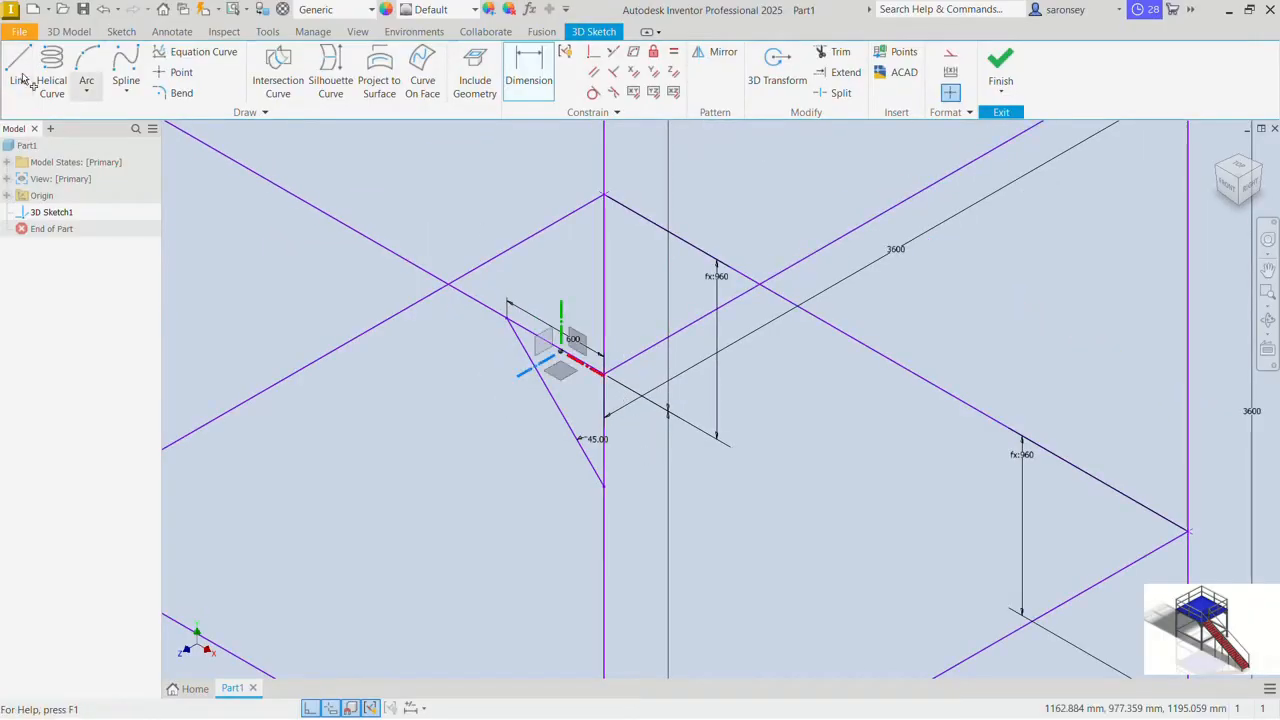
pyautogui.click(604, 486)
pyautogui.click(688, 326)
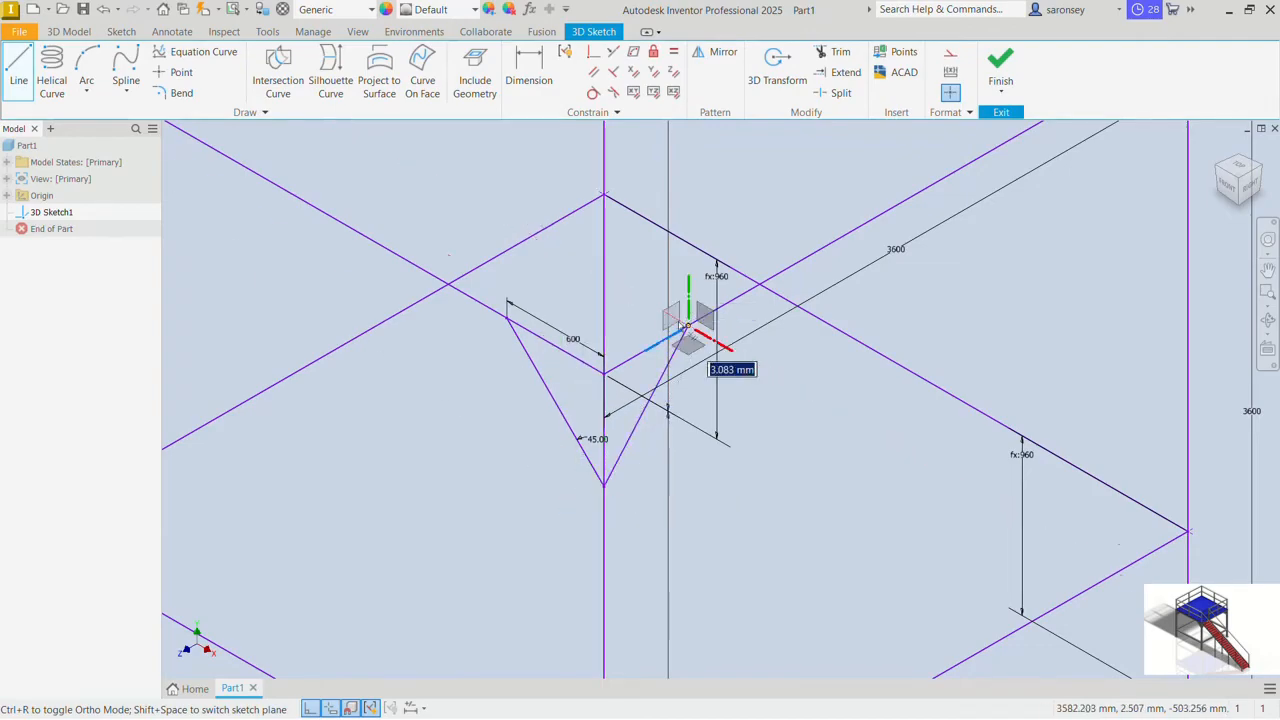
# Step: Dimension the second brace's angle to the front leg, link it to the first brace's 45° dimension, and end the Dimension command
pyautogui.press('d')
pyautogui.click(630, 434)
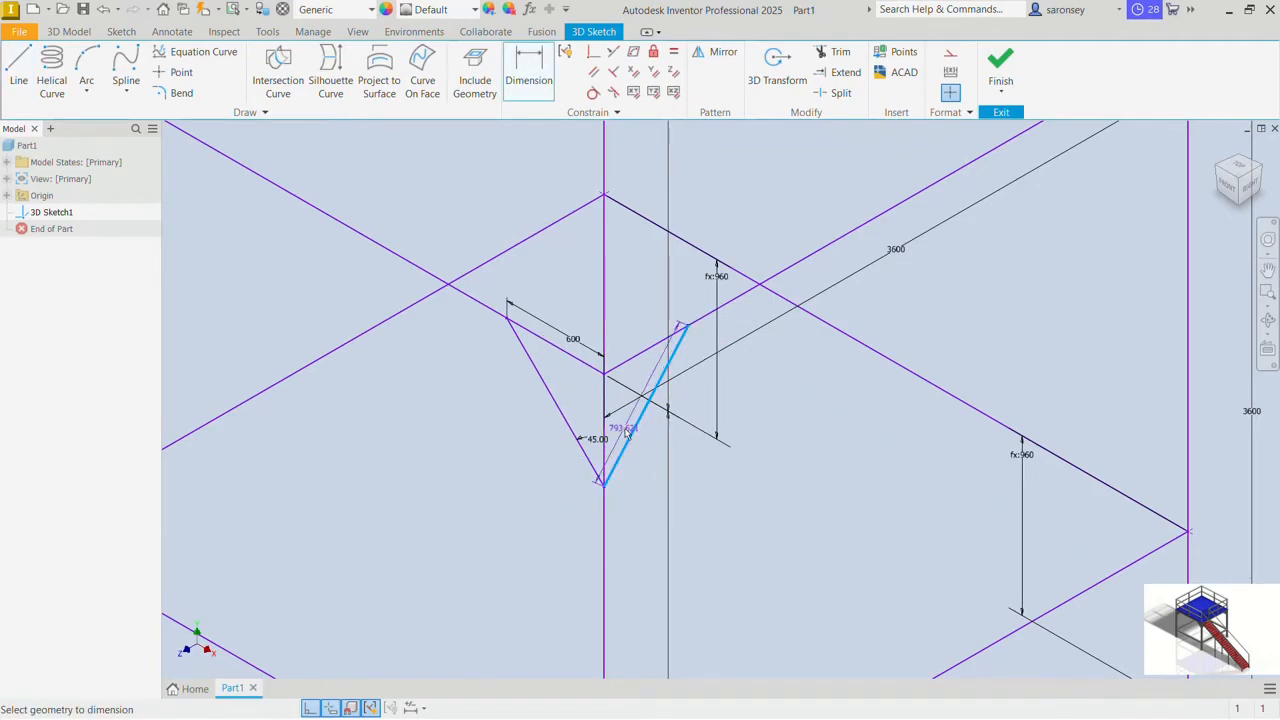
pyautogui.click(605, 420)
pyautogui.click(620, 416)
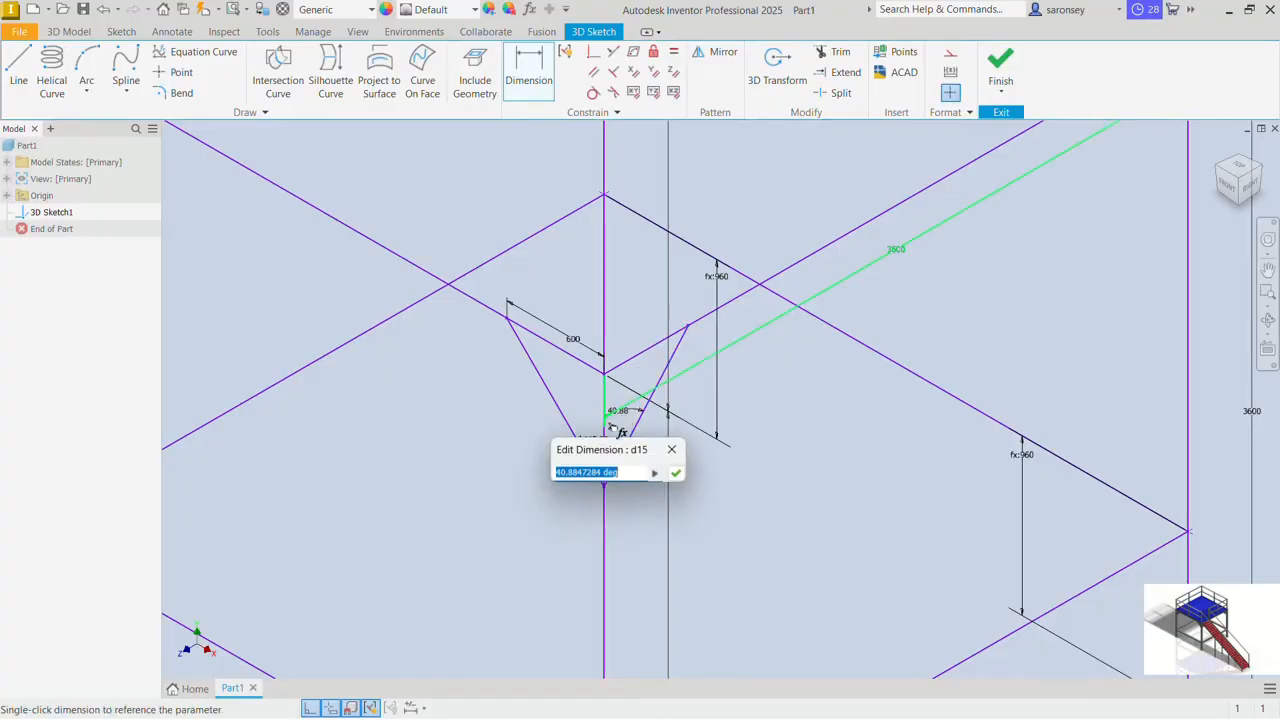
pyautogui.moveTo(600, 440); pyautogui.dragTo(598, 393, button='middle')
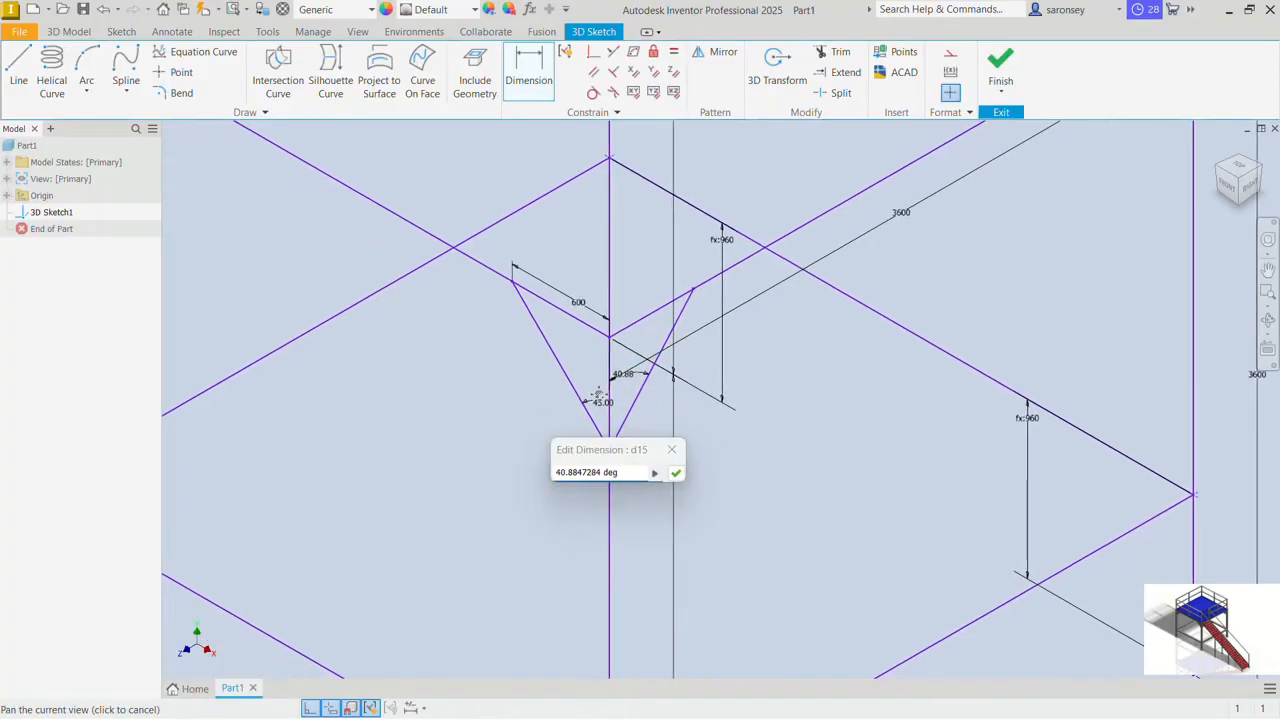
pyautogui.click(602, 402)
pyautogui.click(676, 476)
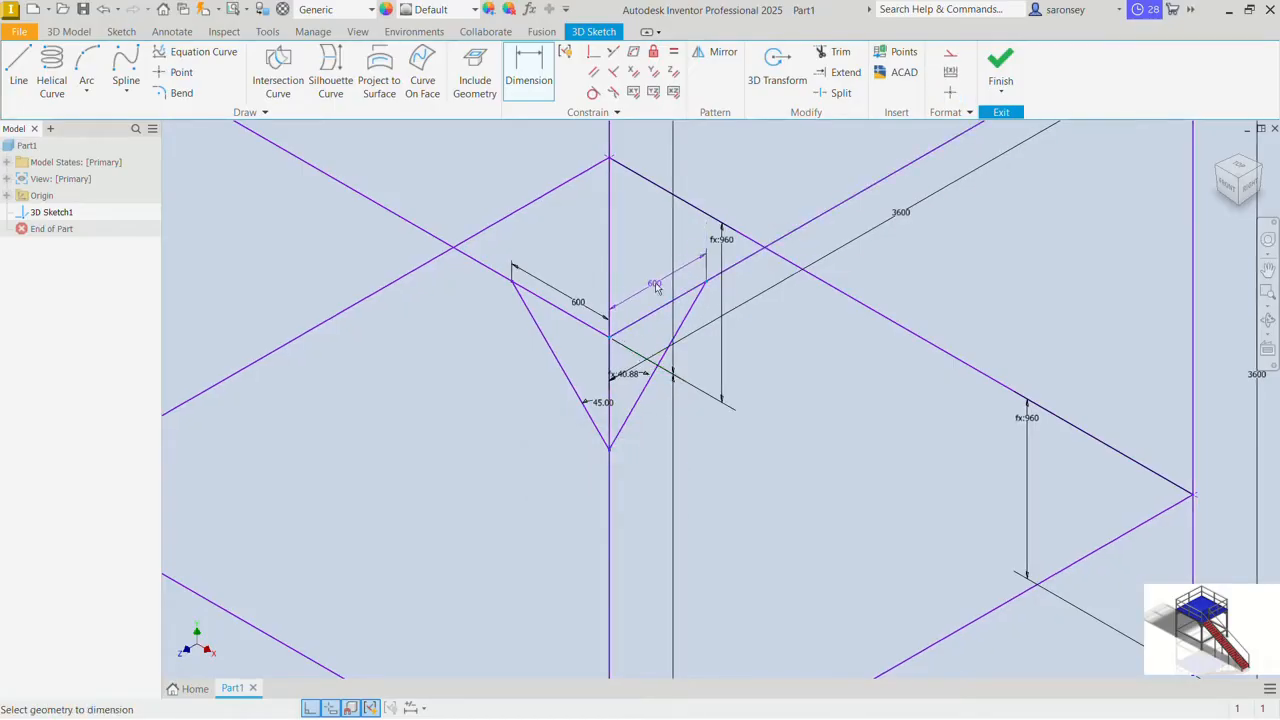
pyautogui.rightClick(655, 288)
pyautogui.click(711, 282)
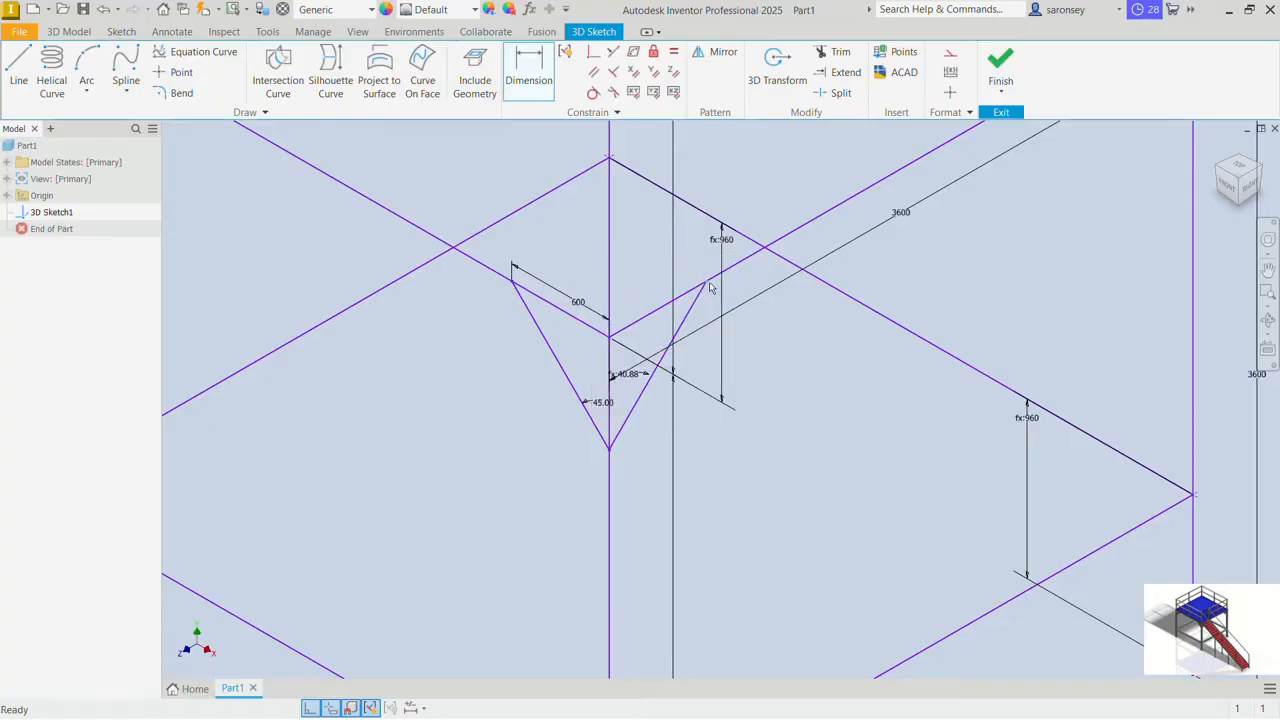
# Step: Draw a diagonal brace about 1436 mm long from the right leg to the front-right top side
pyautogui.scroll(-5, 757, 332)
pyautogui.moveTo(757, 334); pyautogui.dragTo(616, 419, button='middle')
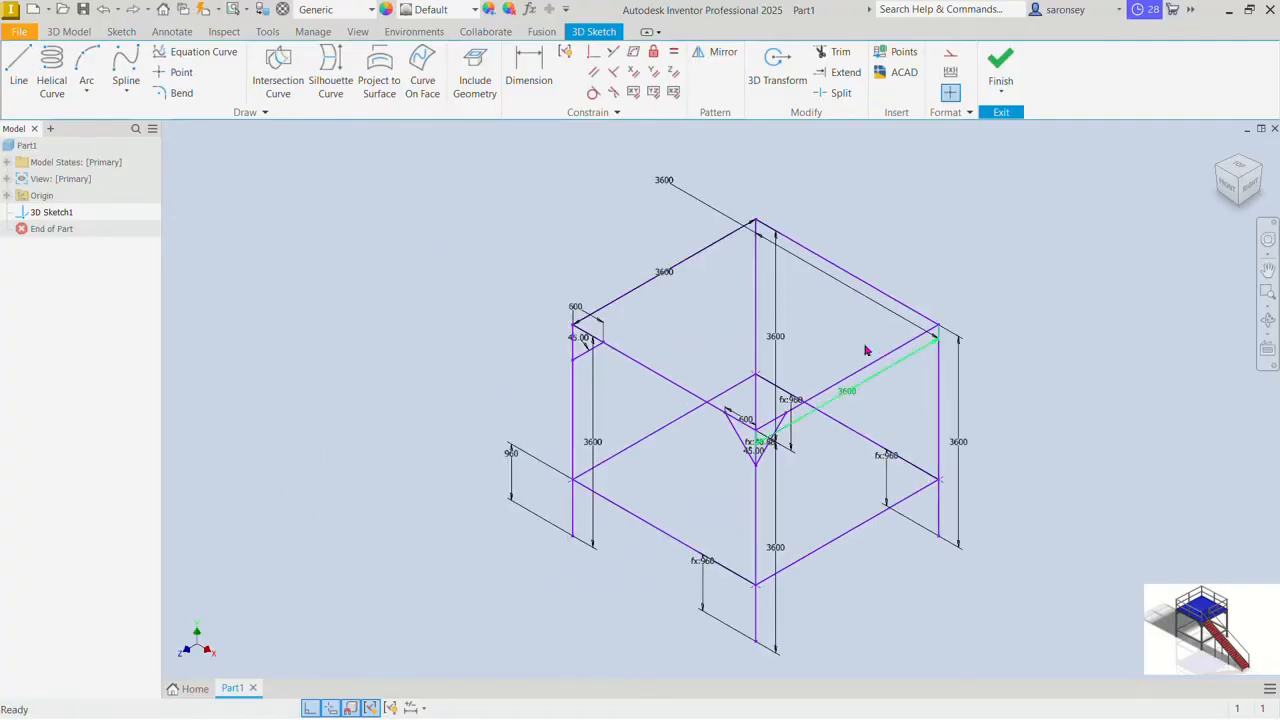
pyautogui.click(19, 72)
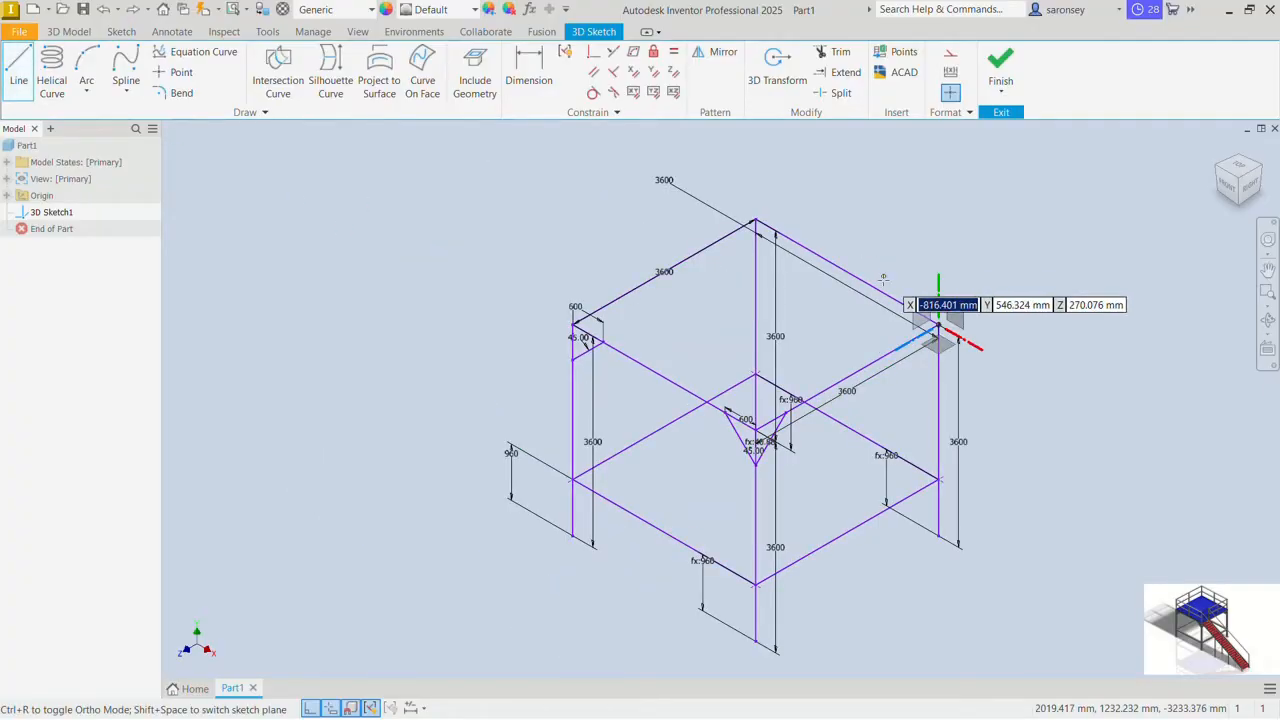
pyautogui.click(936, 390)
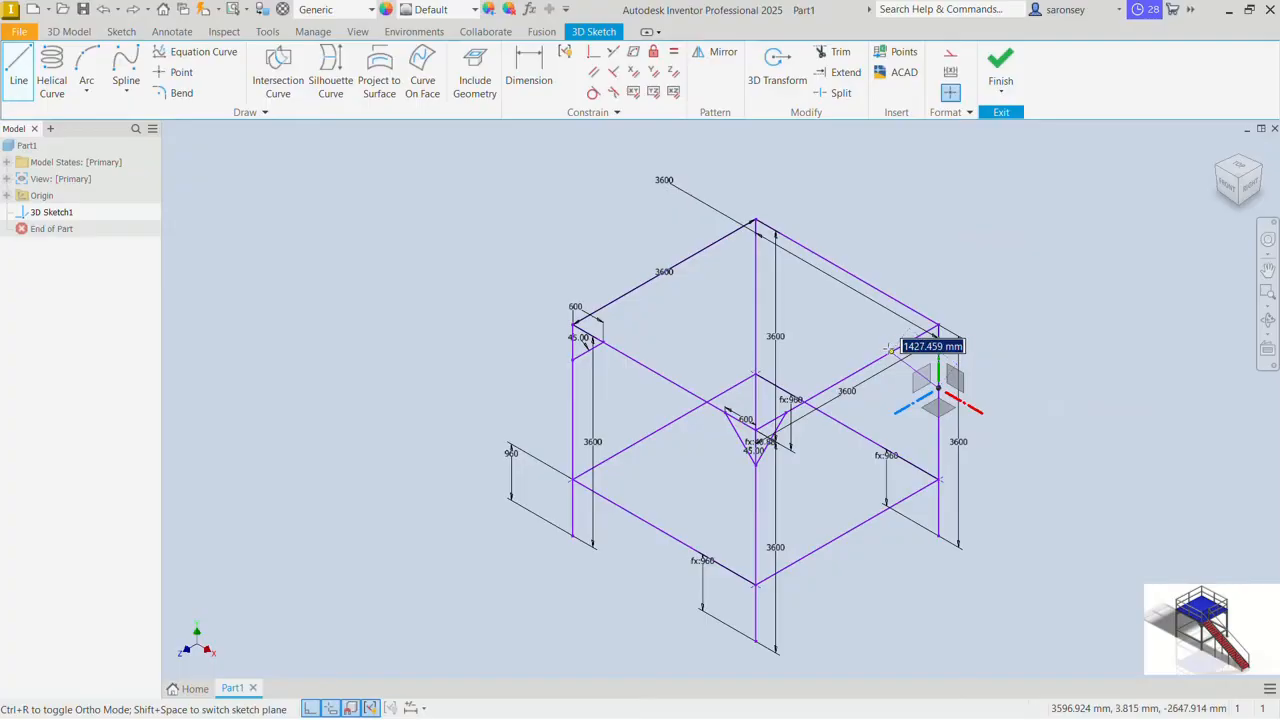
pyautogui.scroll(6, 887, 357)
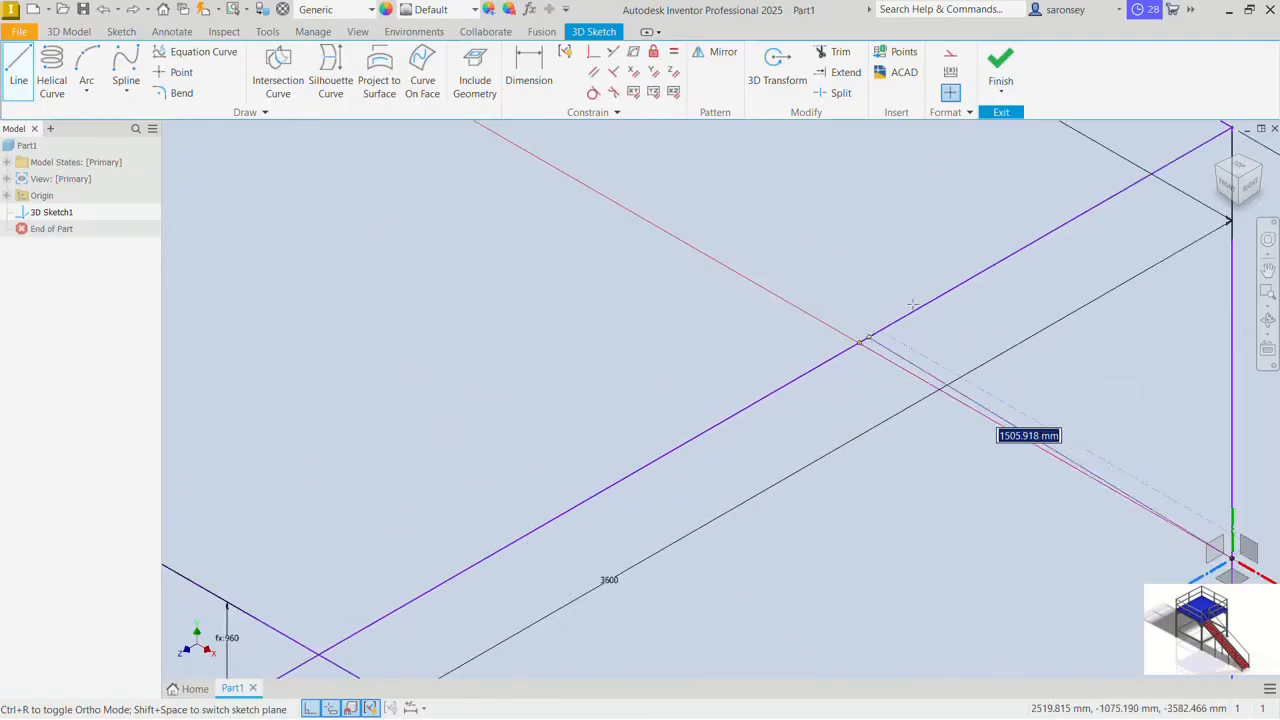
pyautogui.click(903, 318)
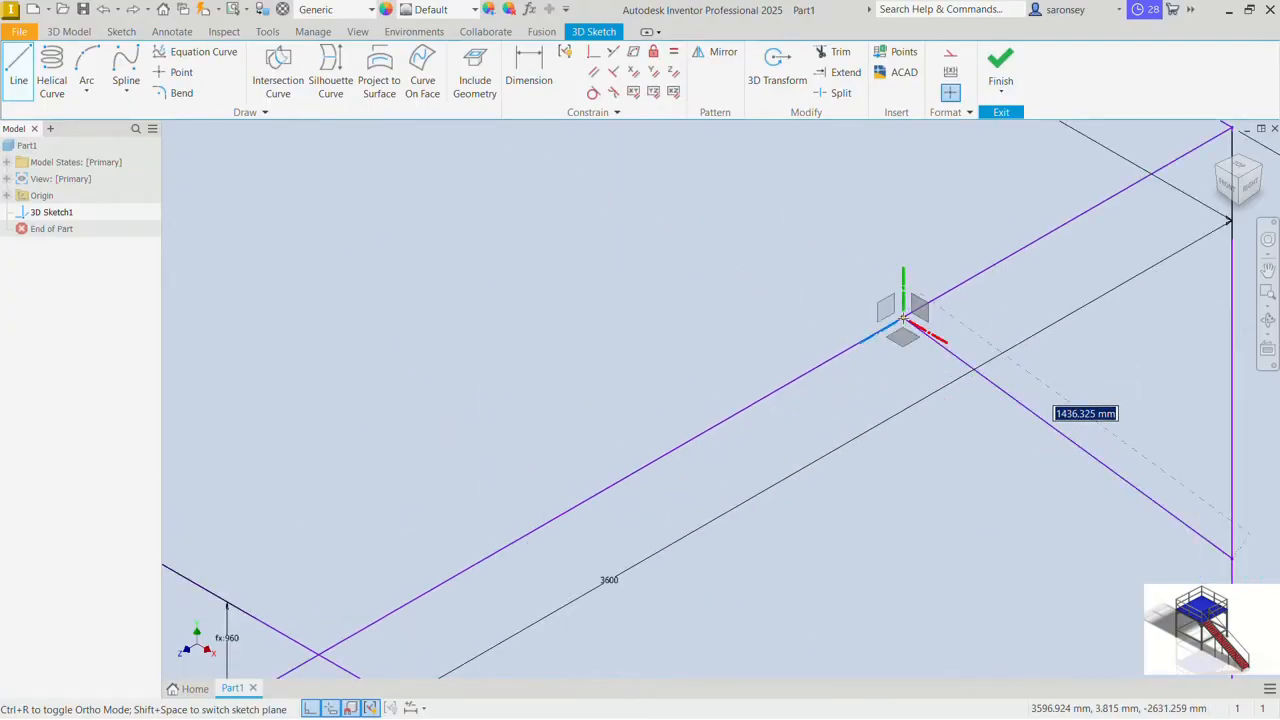
# Step: Dimension the angle between the right leg and its brace and set it to 45°
pyautogui.click(528, 70)
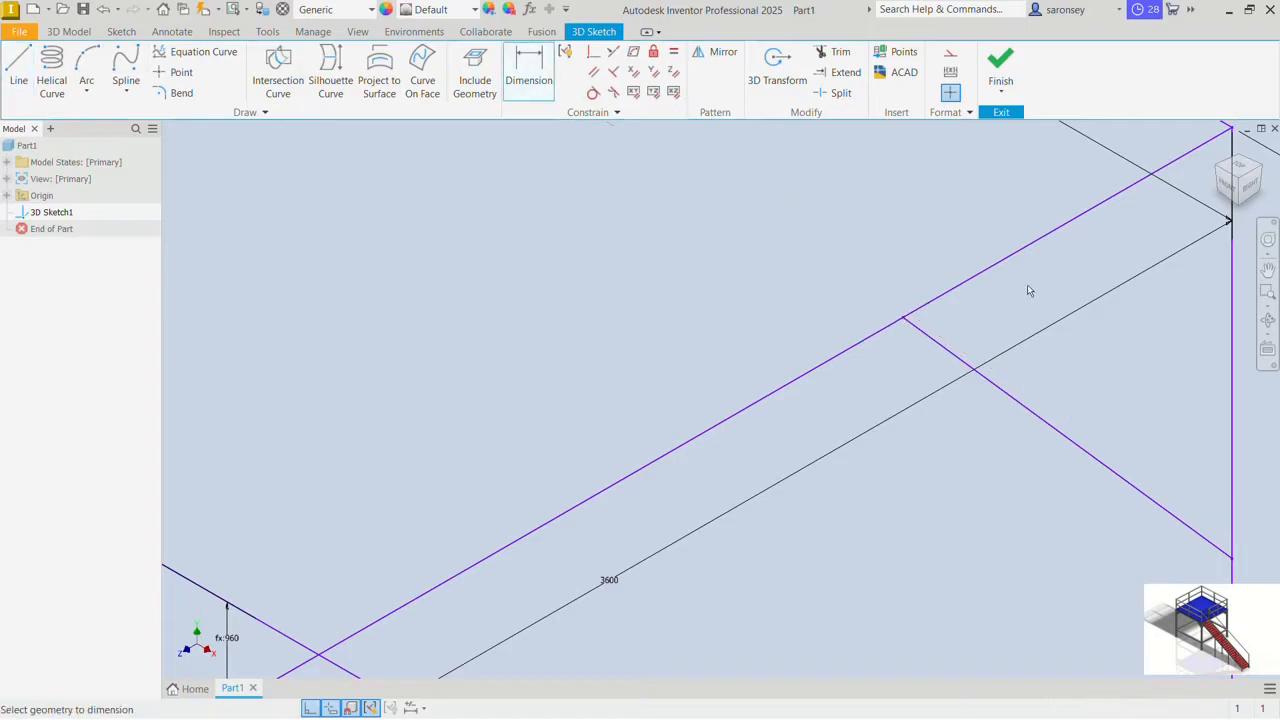
pyautogui.moveTo(1026, 289); pyautogui.dragTo(876, 324, button='middle')
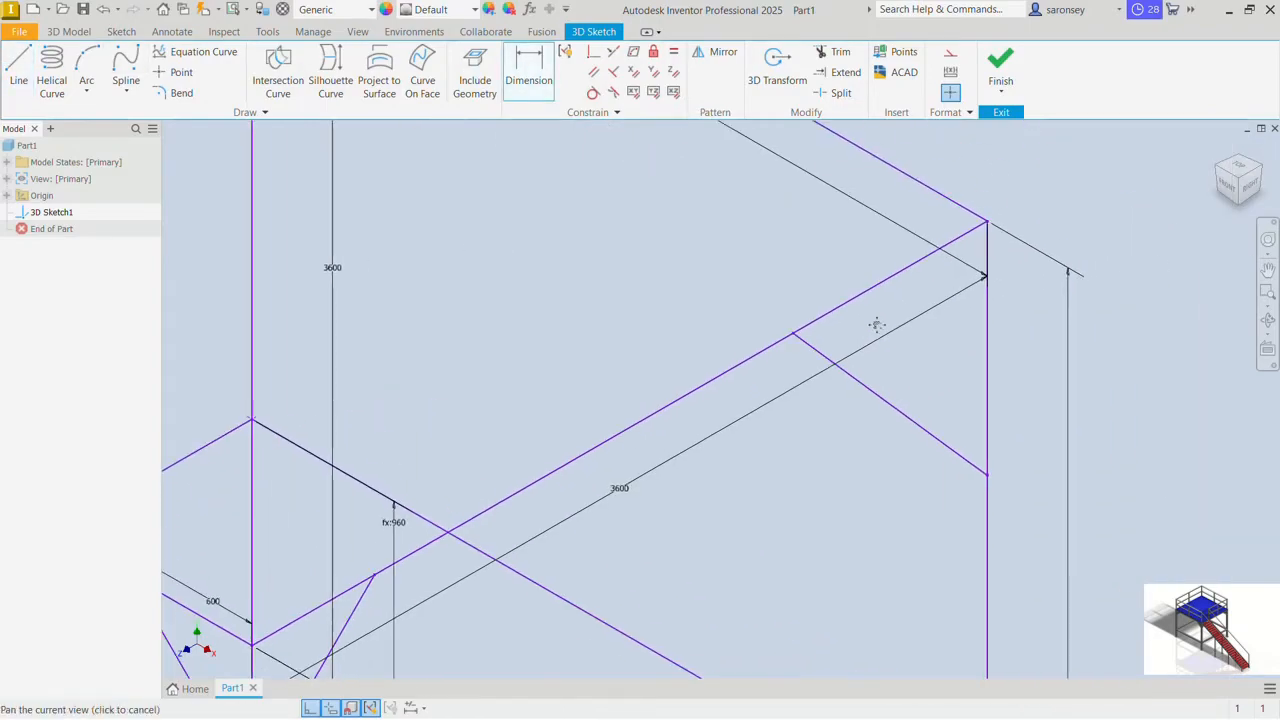
pyautogui.click(931, 433)
pyautogui.click(986, 402)
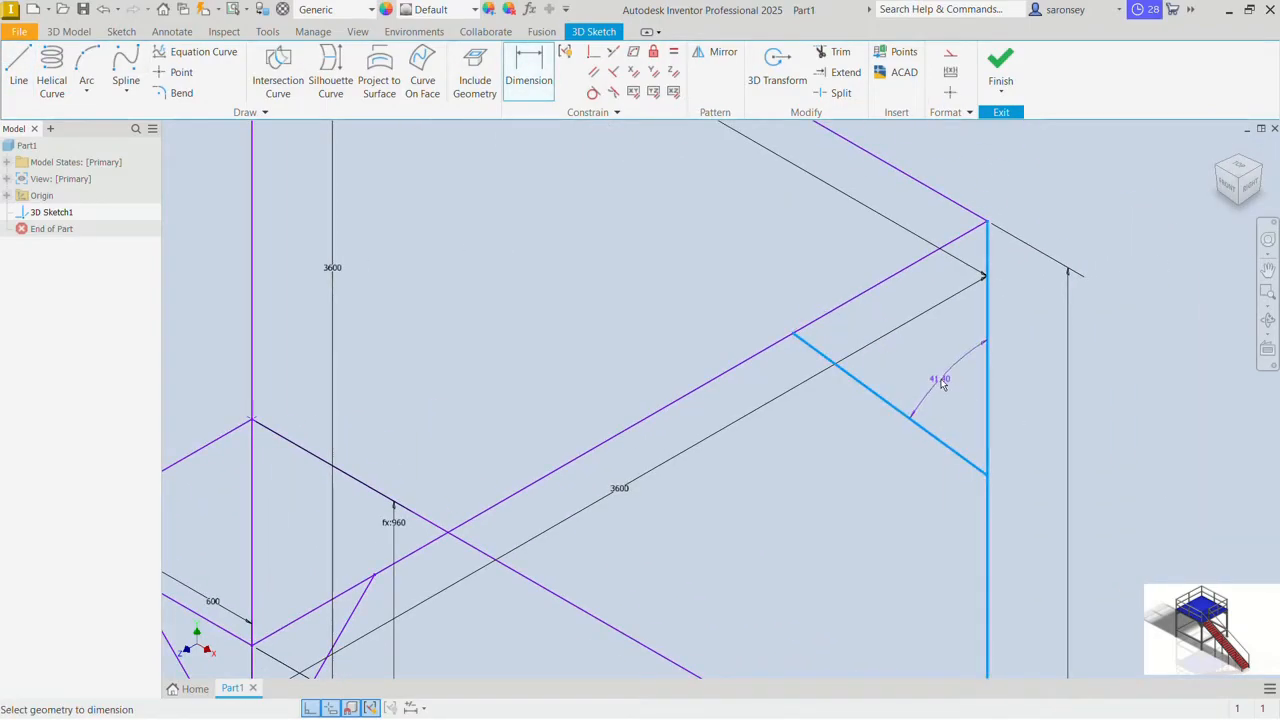
pyautogui.click(941, 383)
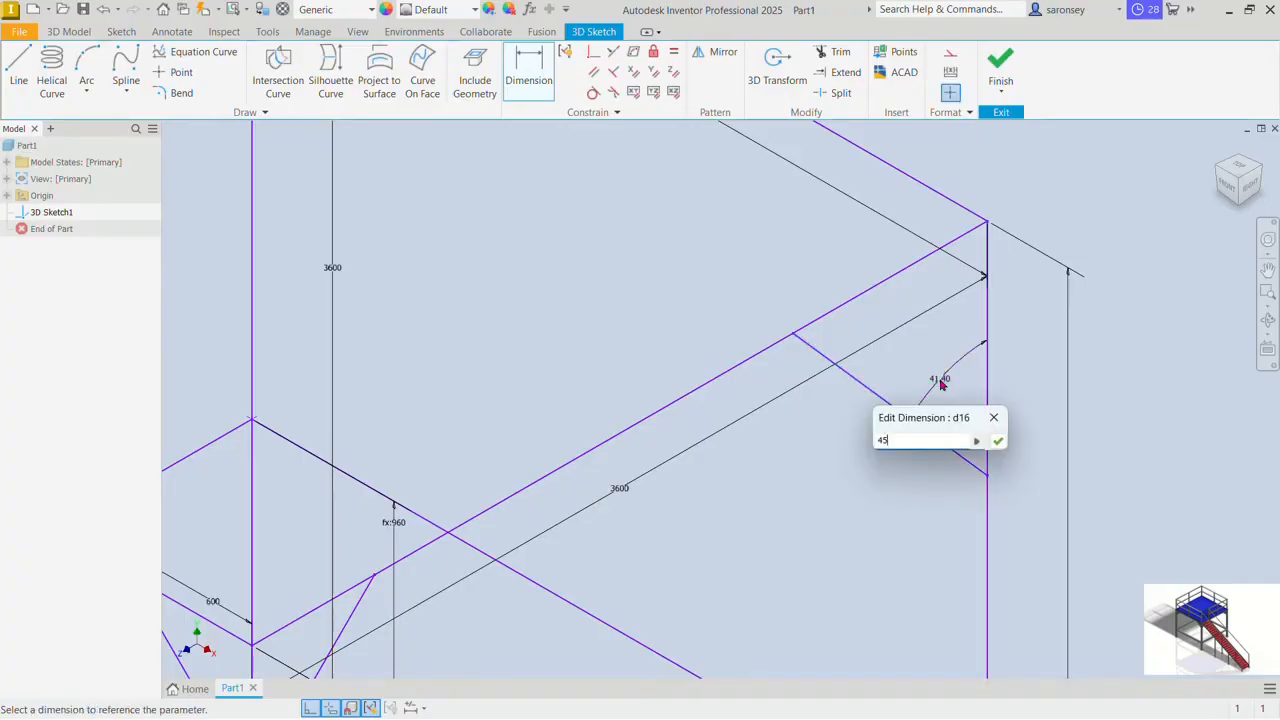
pyautogui.write('45')
pyautogui.press('Return')
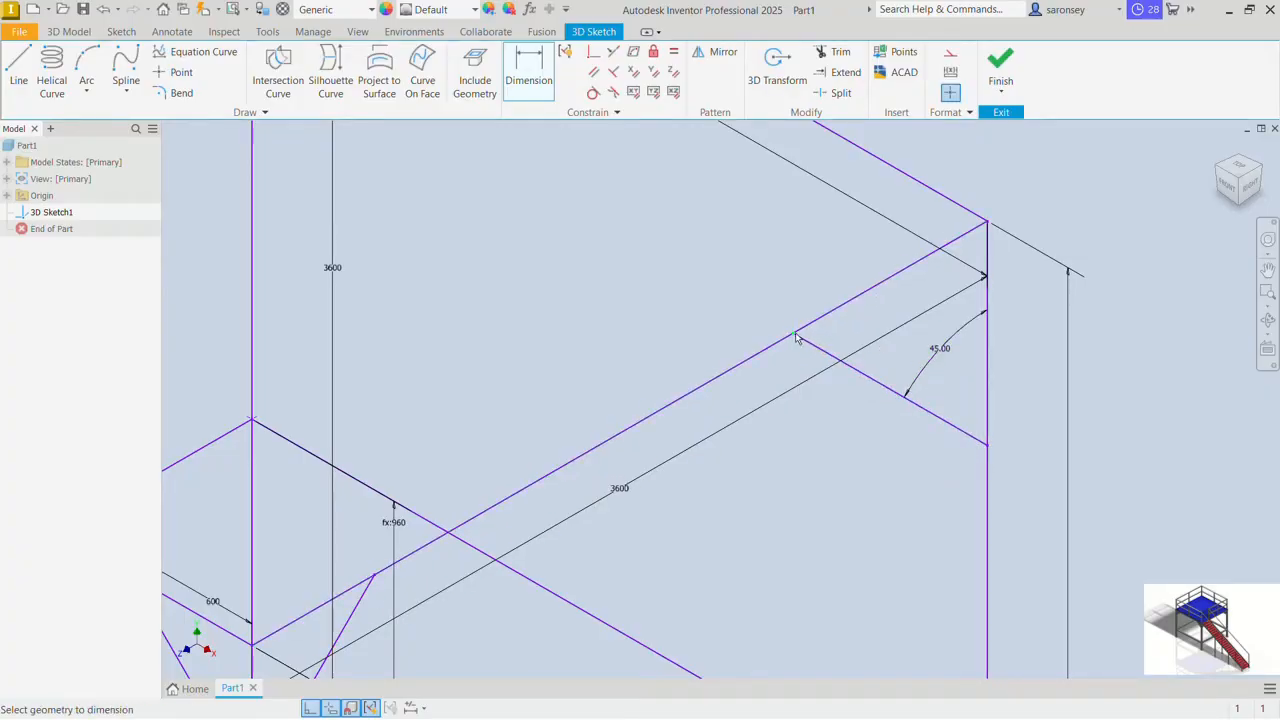
# Step: Dimension the distance from the right top corner to the right brace's upper end as 600 mm
pyautogui.click(986, 226)
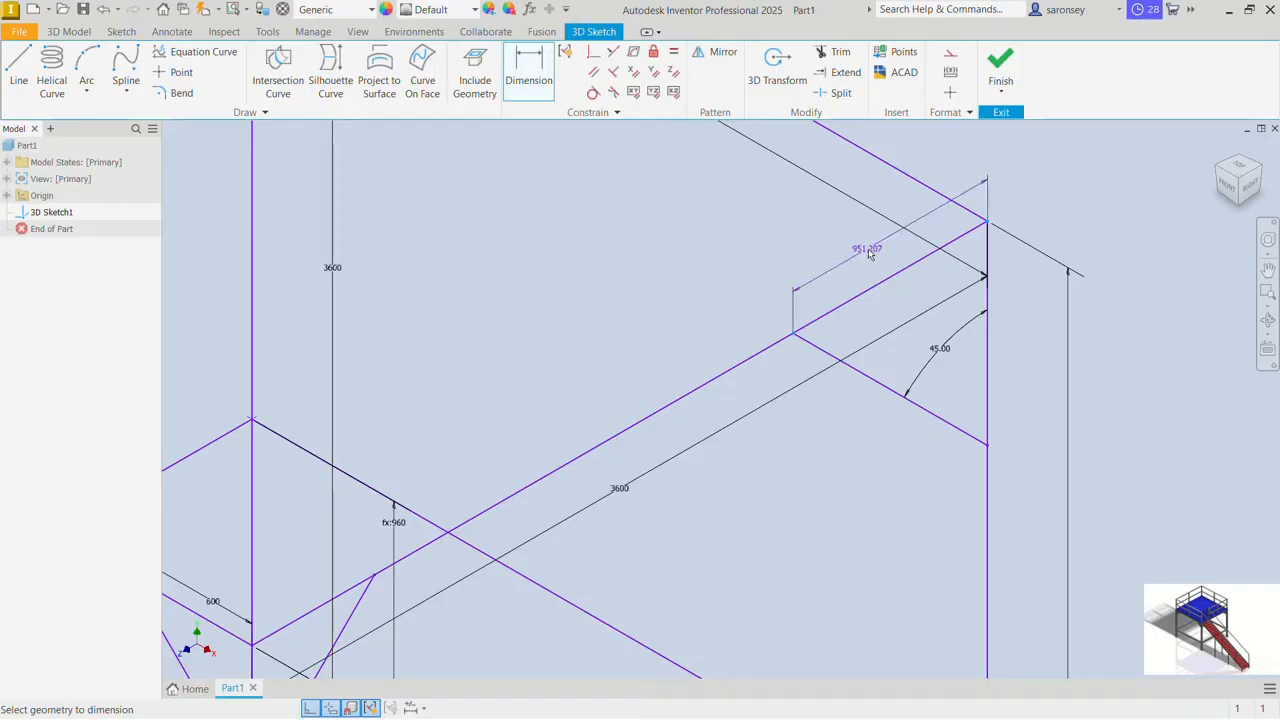
pyautogui.click(867, 252)
pyautogui.write('600')
pyautogui.press('Return')
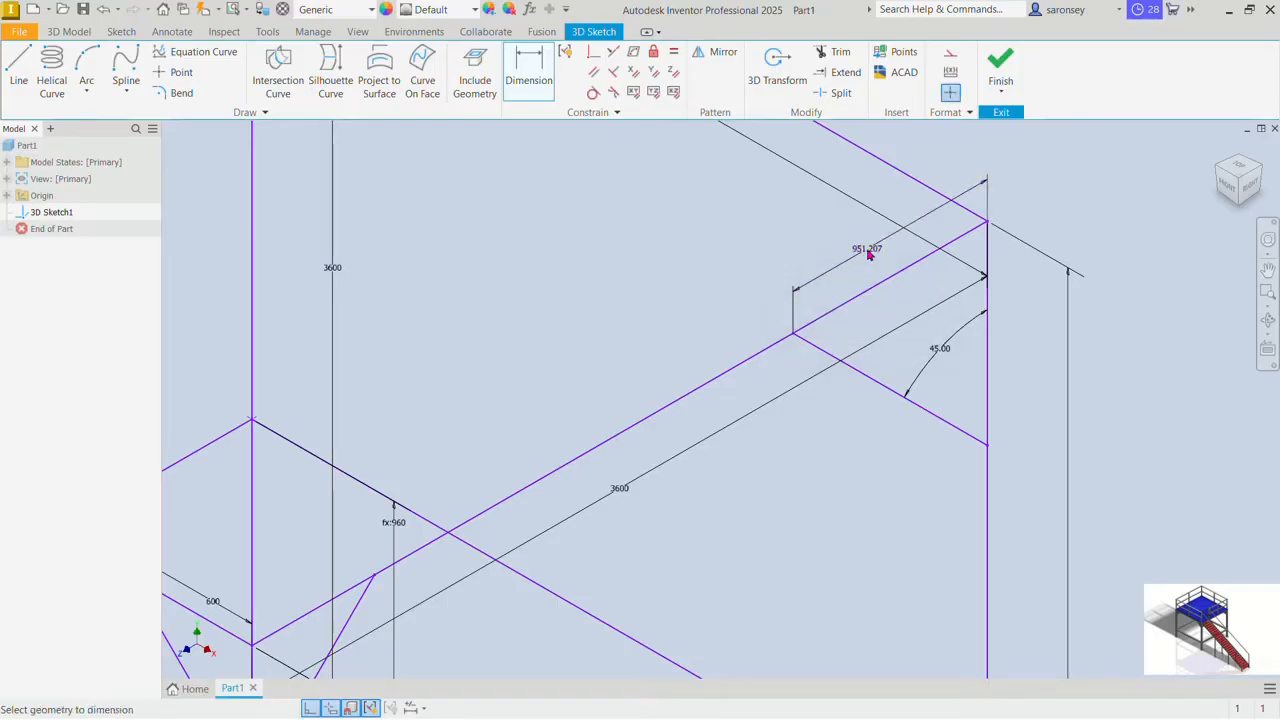
# Step: Draw a second diagonal brace at the right-back corner, from the existing brace's foot on the leg to the back top beam
pyautogui.scroll(3, 778, 227)
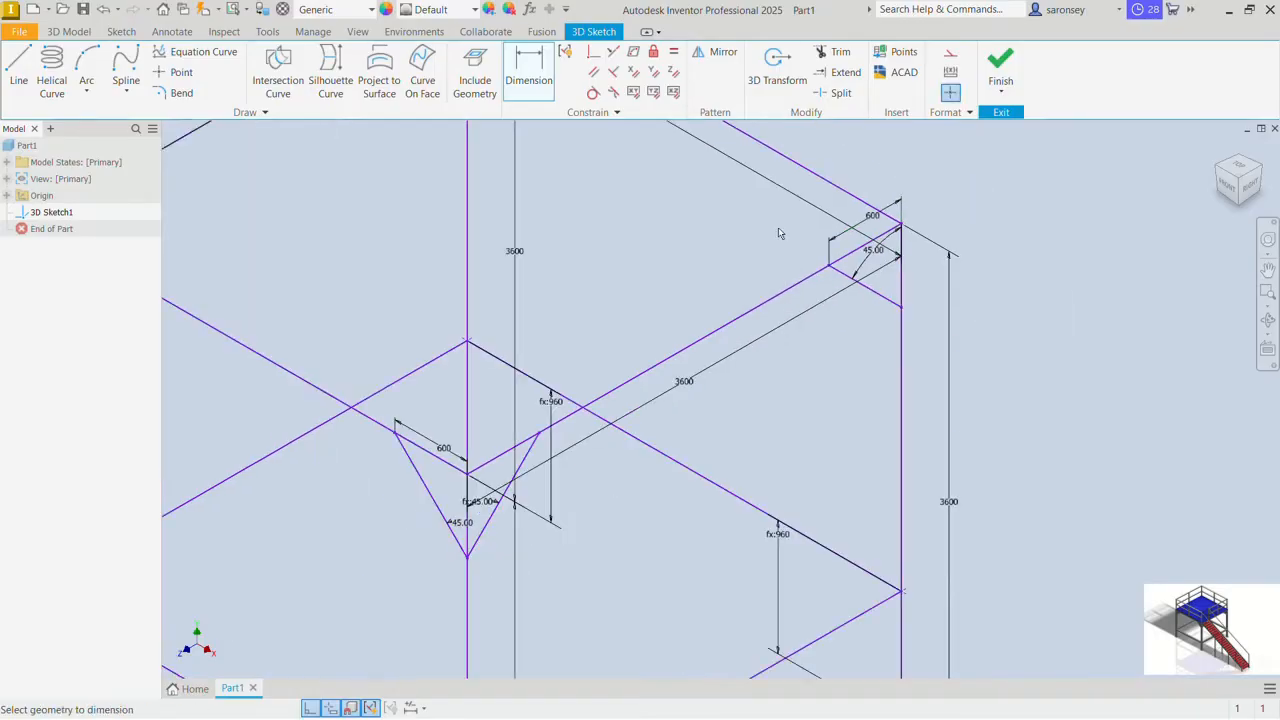
pyautogui.click(1260, 176)
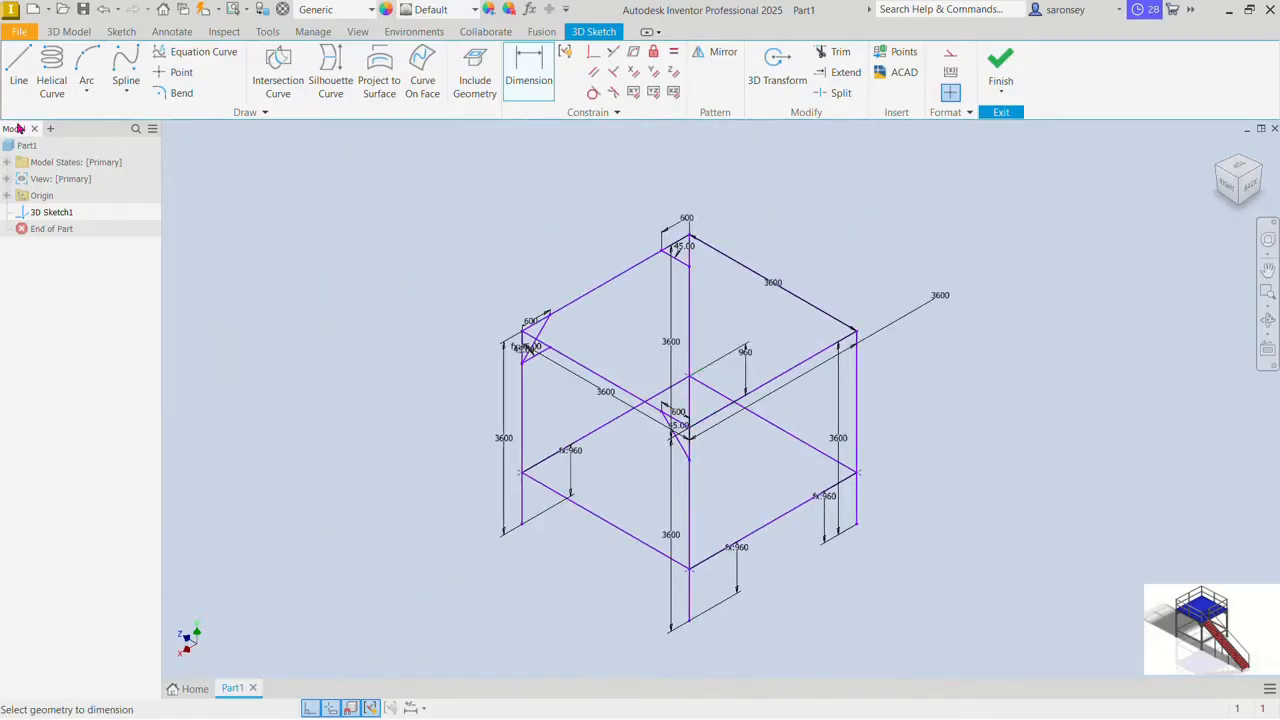
pyautogui.click(18, 65)
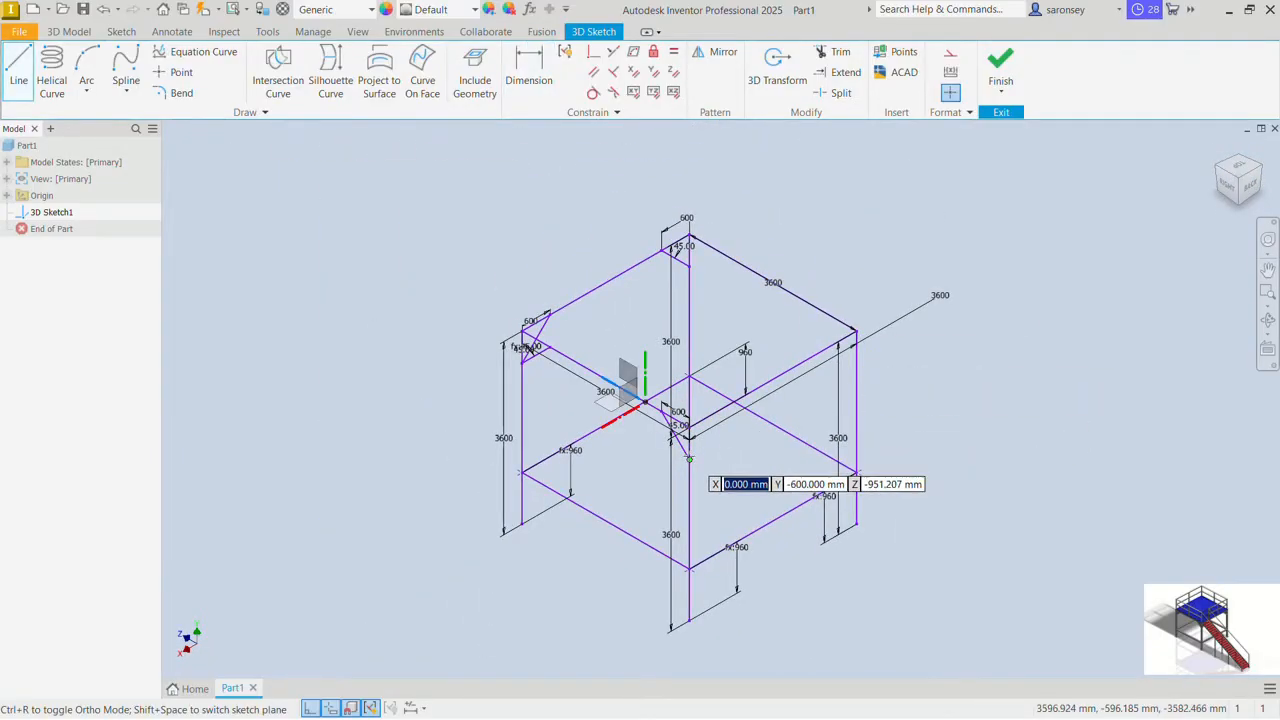
pyautogui.click(721, 403)
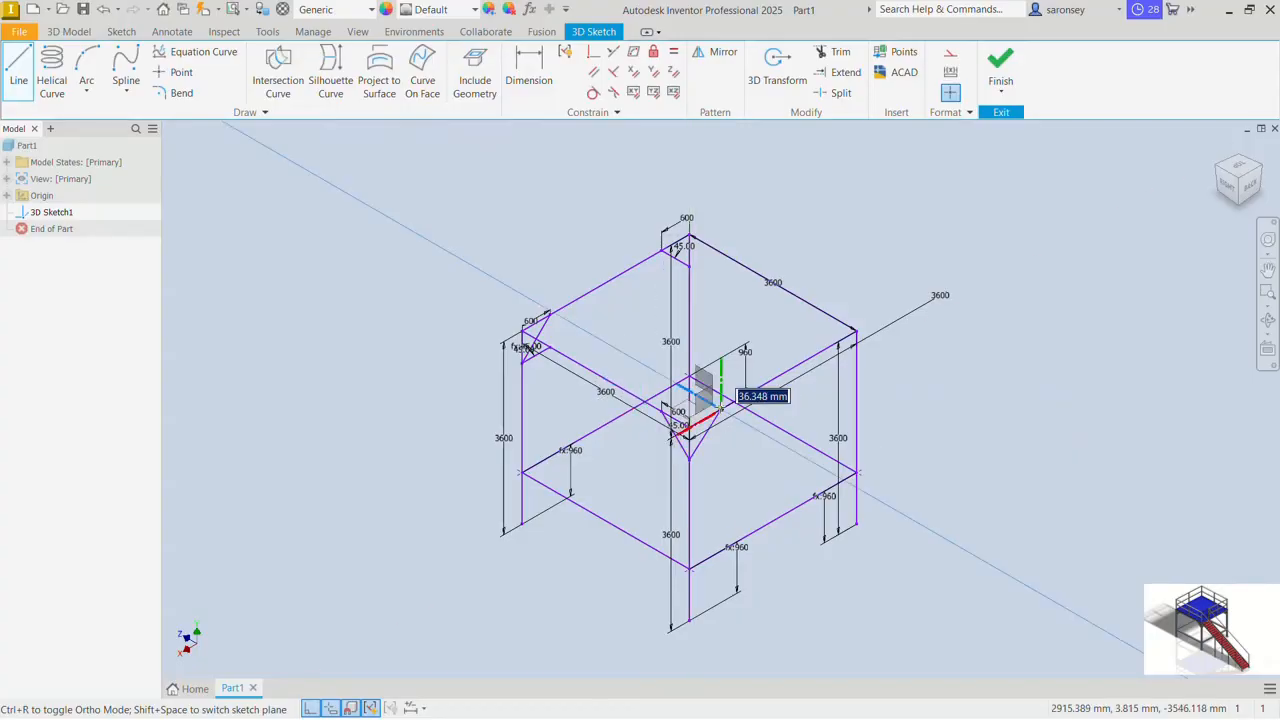
# Step: Dimension the new brace's angle to the right-back leg, link it to the neighbouring brace's 45° dimension, and end the Dimension command
pyautogui.scroll(5, 721, 403)
pyautogui.press('d')
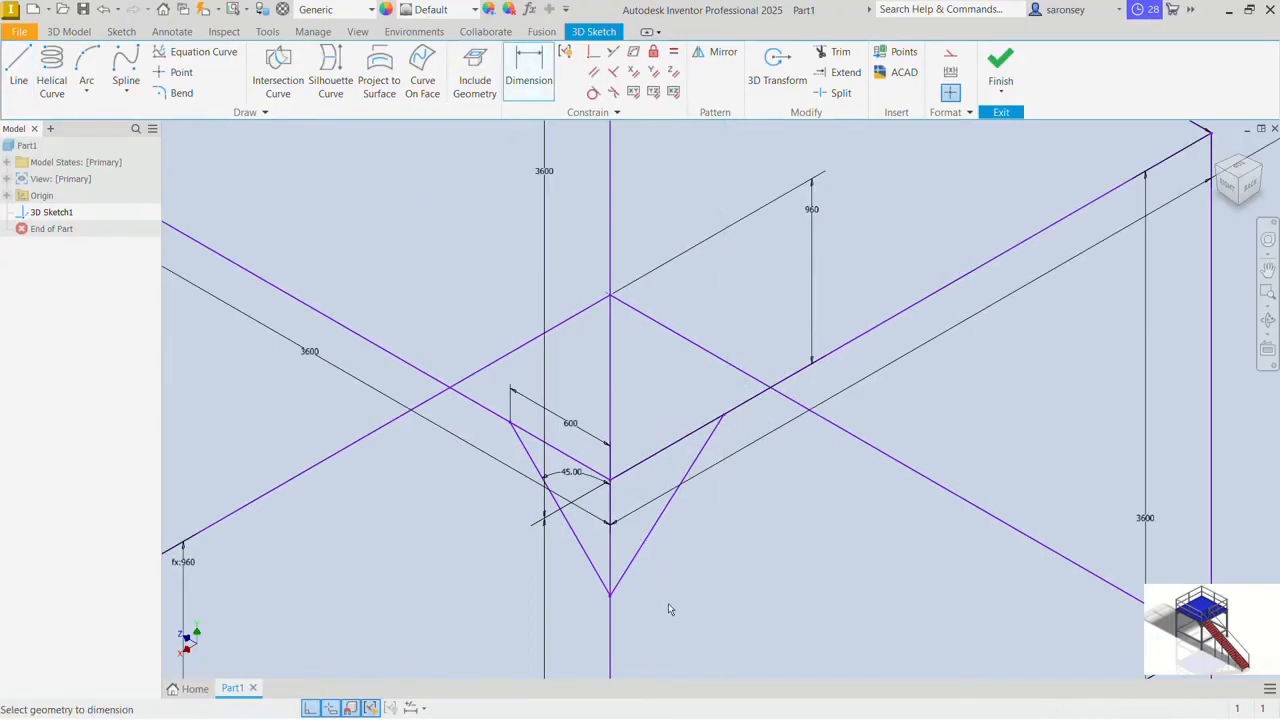
pyautogui.click(646, 542)
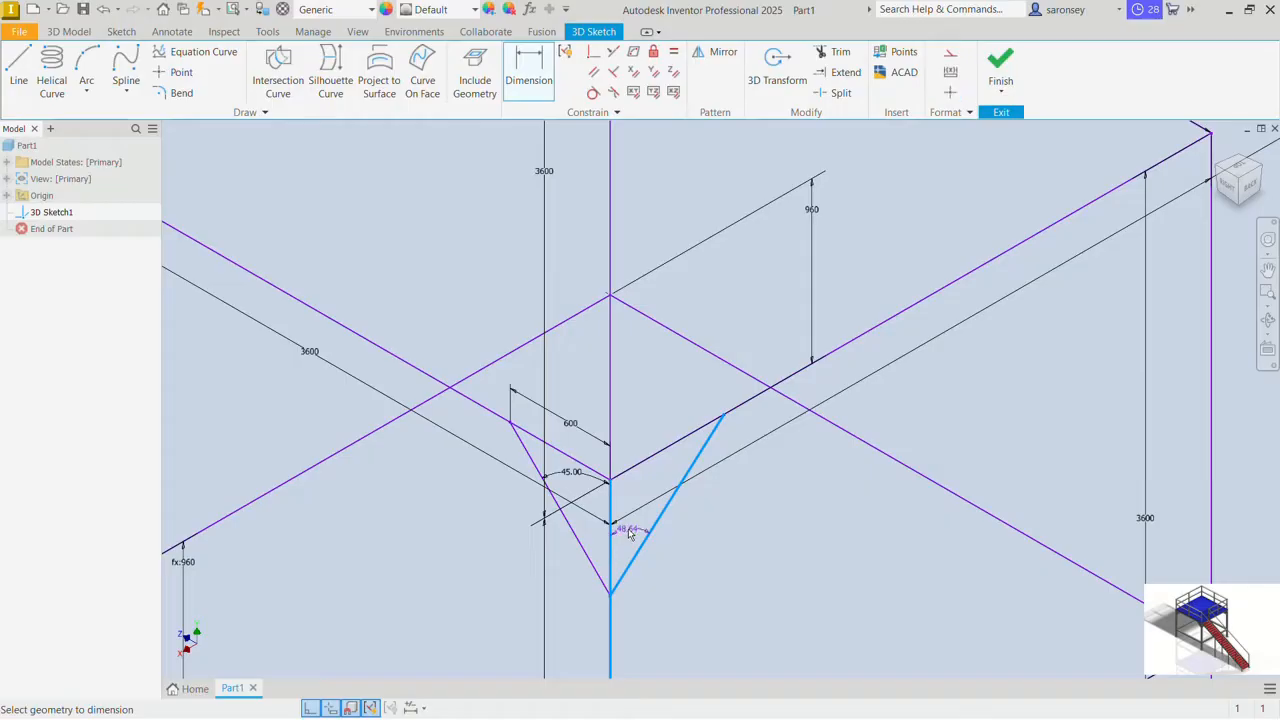
pyautogui.click(629, 535)
pyautogui.click(571, 472)
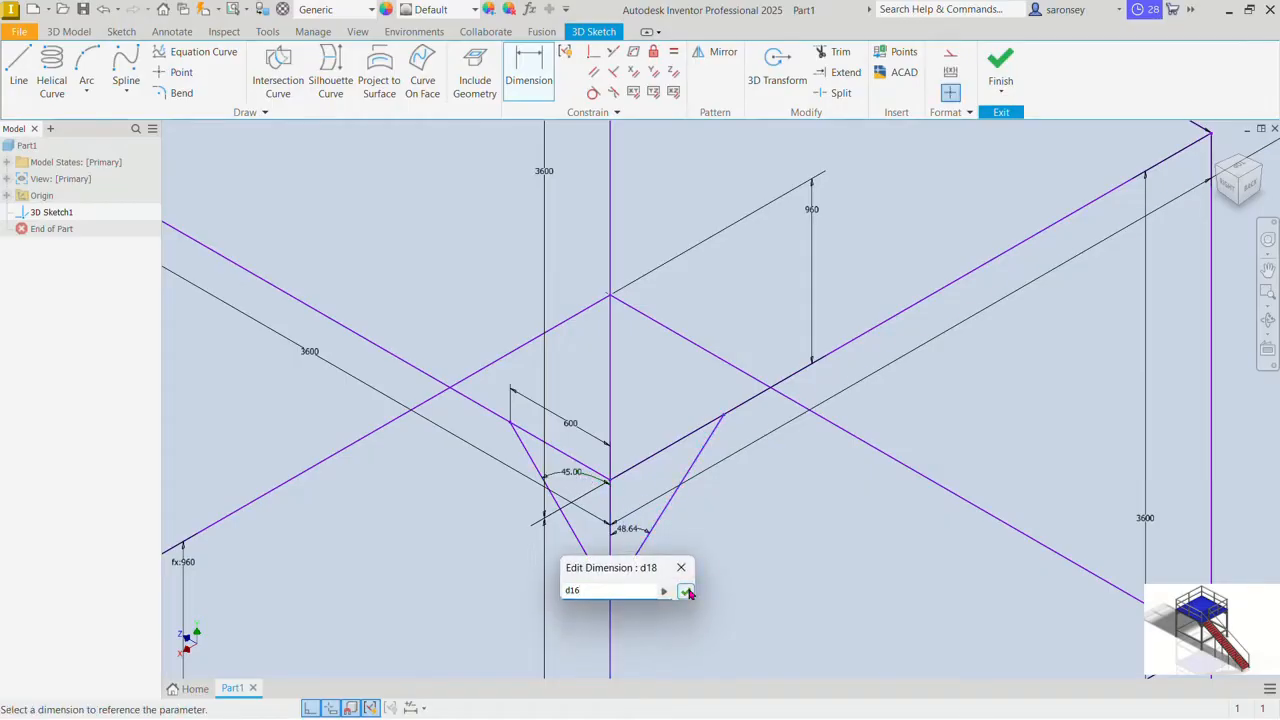
pyautogui.click(686, 591)
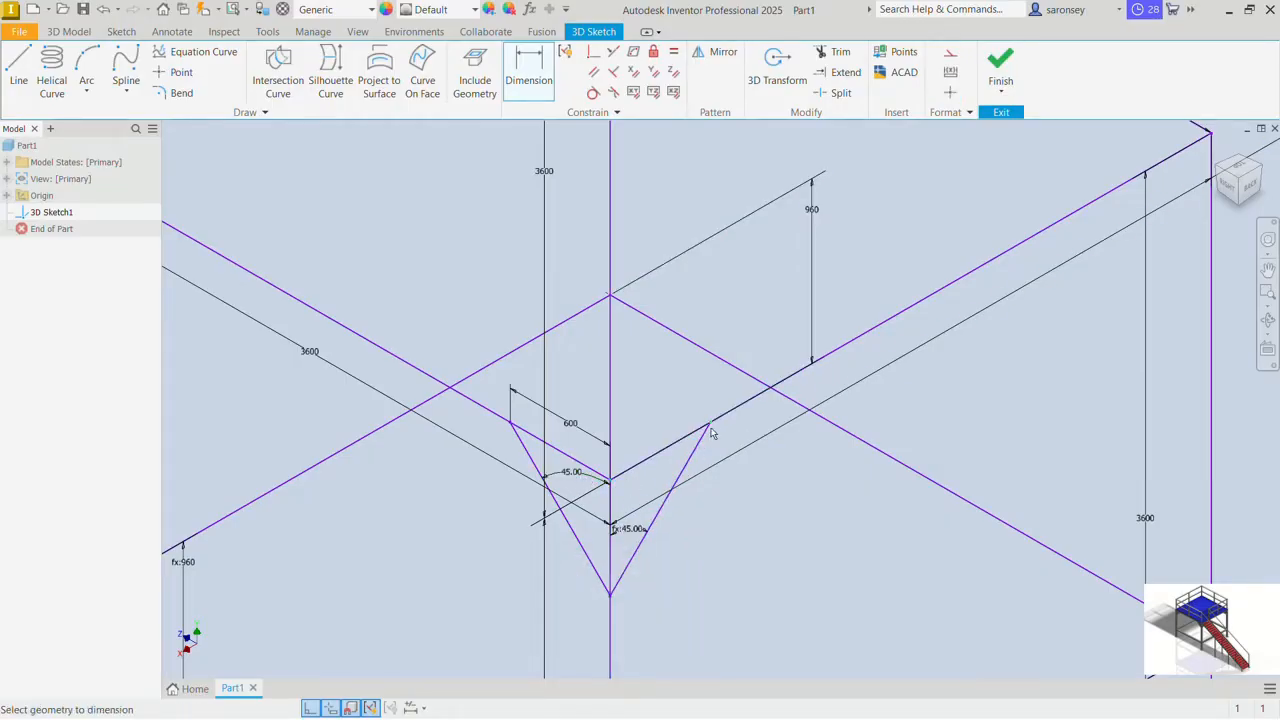
pyautogui.rightClick(682, 374)
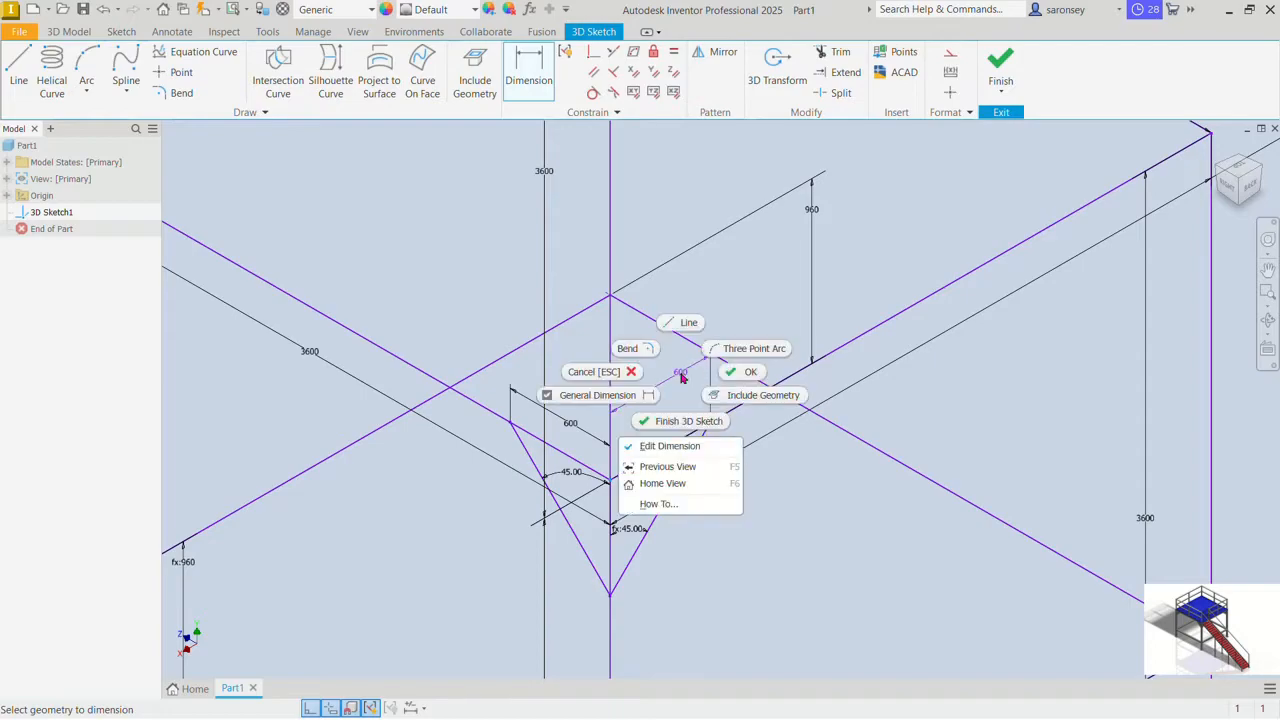
pyautogui.click(750, 368)
# Step: Draw a diagonal brace at the back-left corner, from the leg up to the back top beam
pyautogui.scroll(3, 808, 464)
pyautogui.moveTo(932, 427); pyautogui.dragTo(729, 443, button='middle')
pyautogui.click(18, 65)
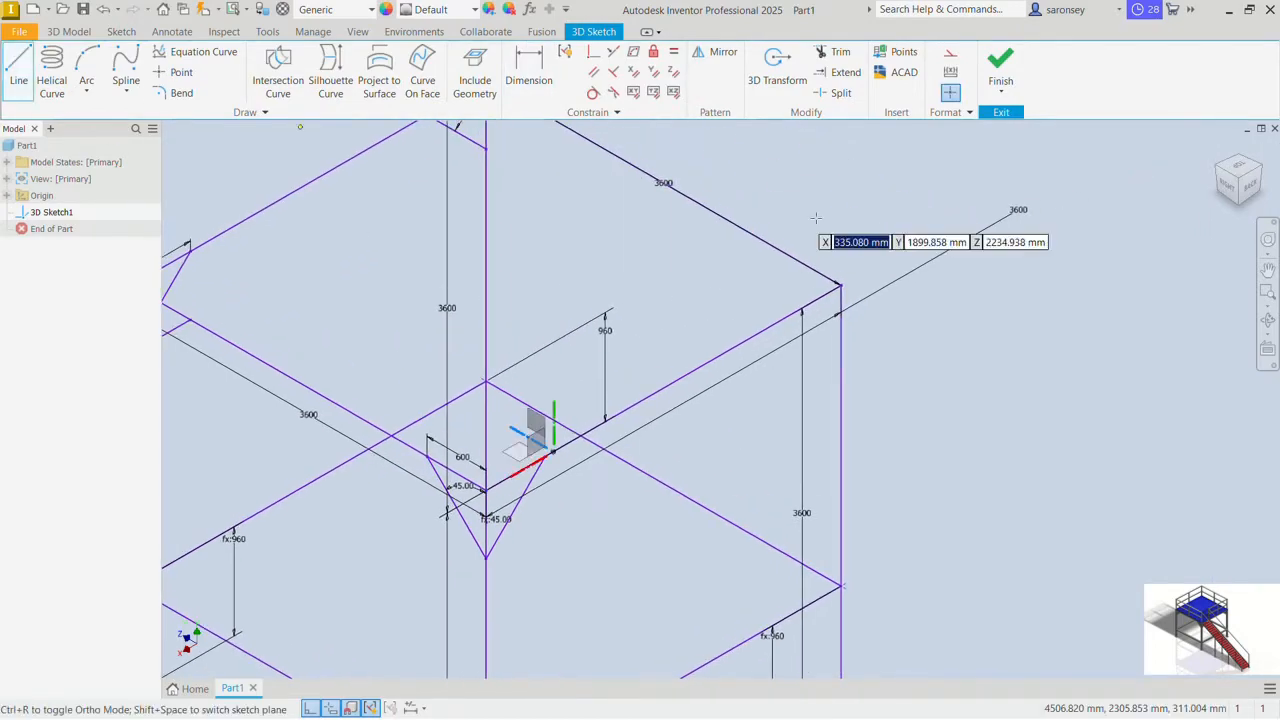
pyautogui.click(840, 377)
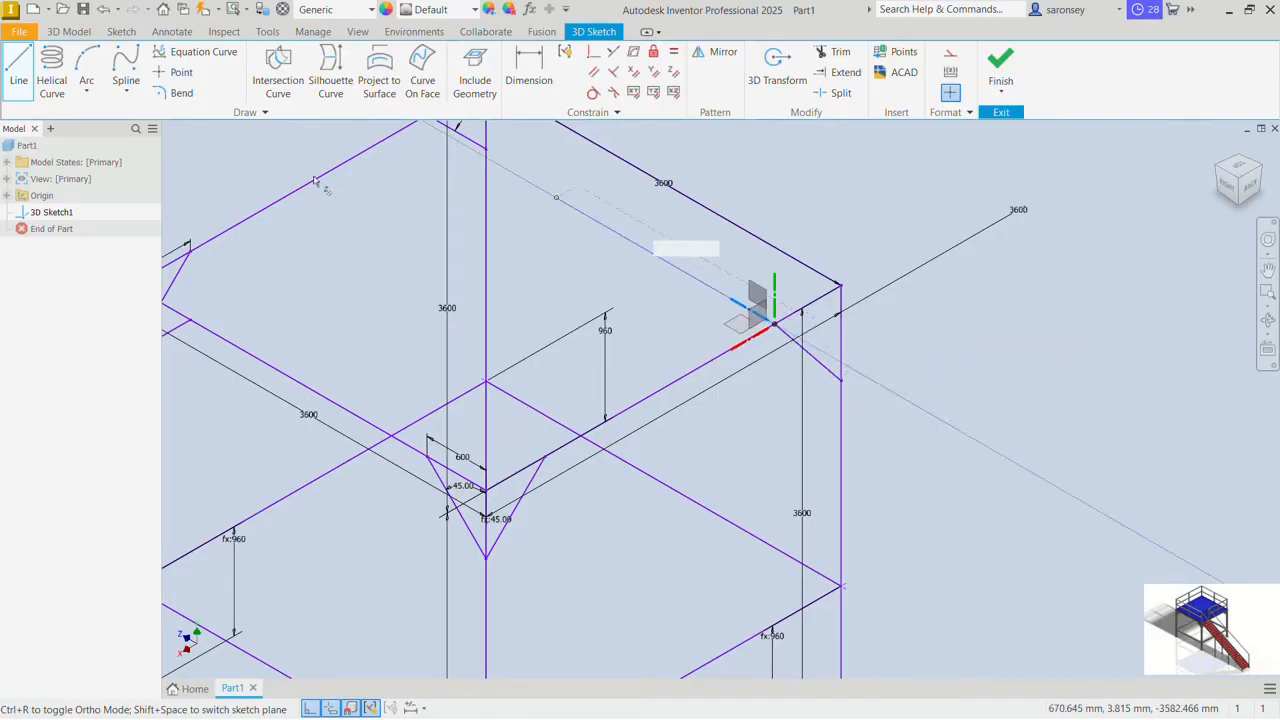
# Step: Dimension the angle between the back-left leg and its brace, linked to the 45° angle of the right-back corner's back-side brace
pyautogui.click(529, 70)
pyautogui.click(811, 352)
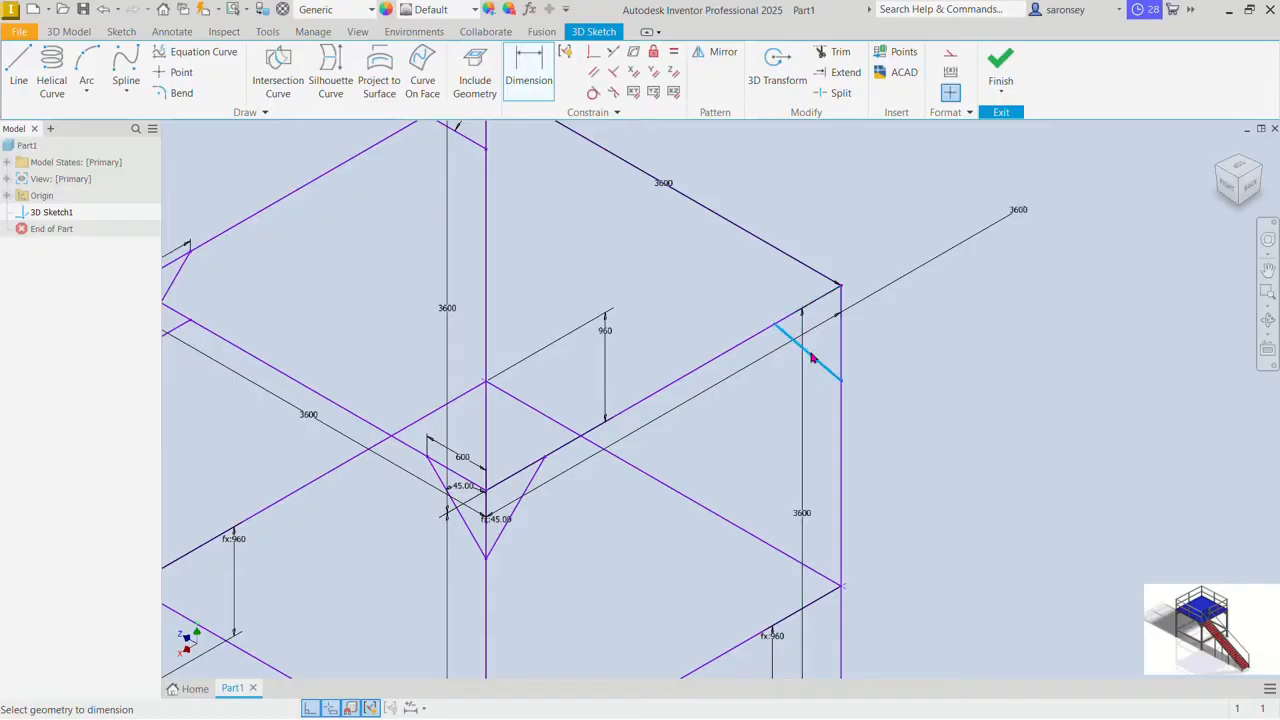
pyautogui.click(840, 345)
pyautogui.click(821, 340)
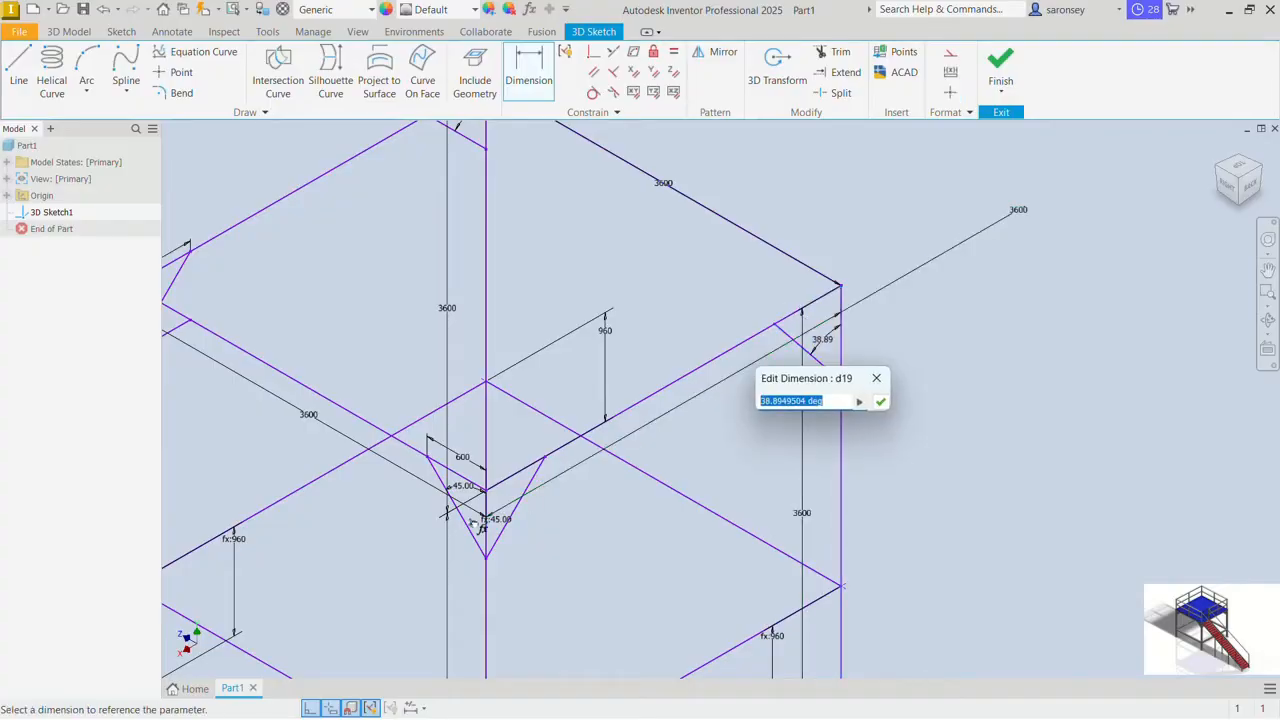
pyautogui.click(503, 521)
pyautogui.click(882, 402)
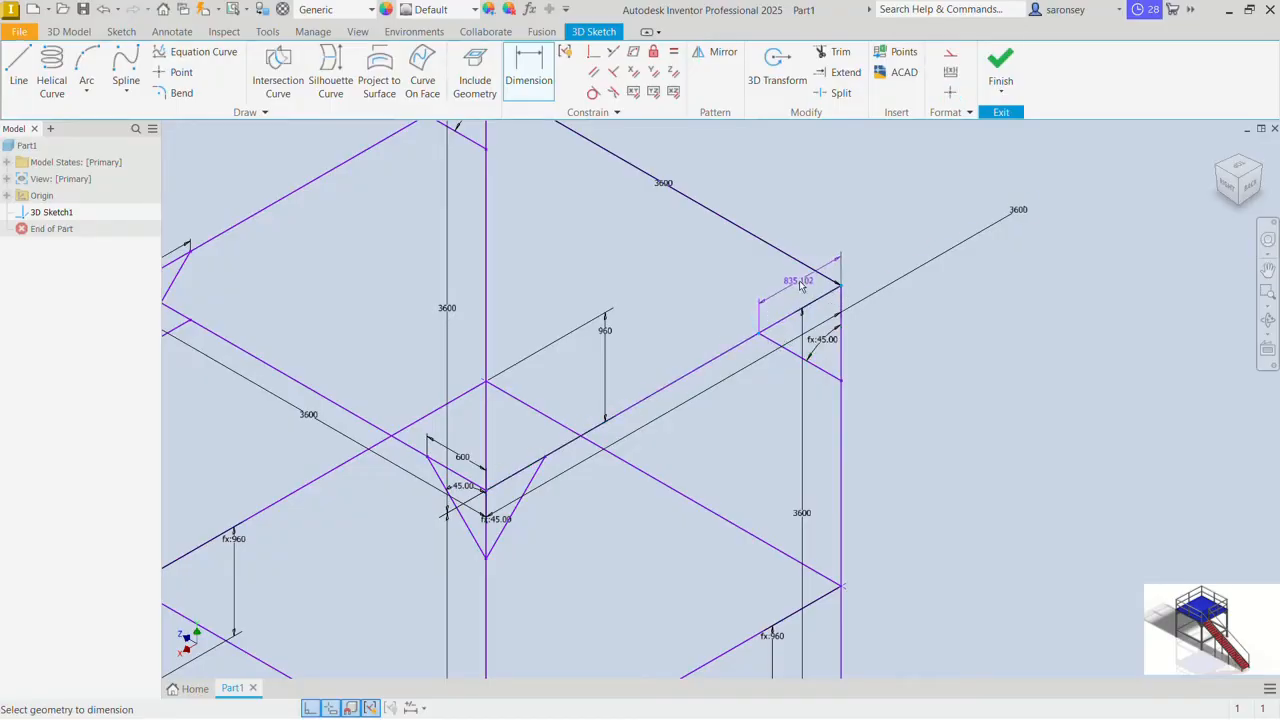
# Step: Dimension the distance from the back-left top corner to the brace's upper end, linked to the right-back corner's 600 mm dimension
pyautogui.click(800, 285)
pyautogui.click(455, 452)
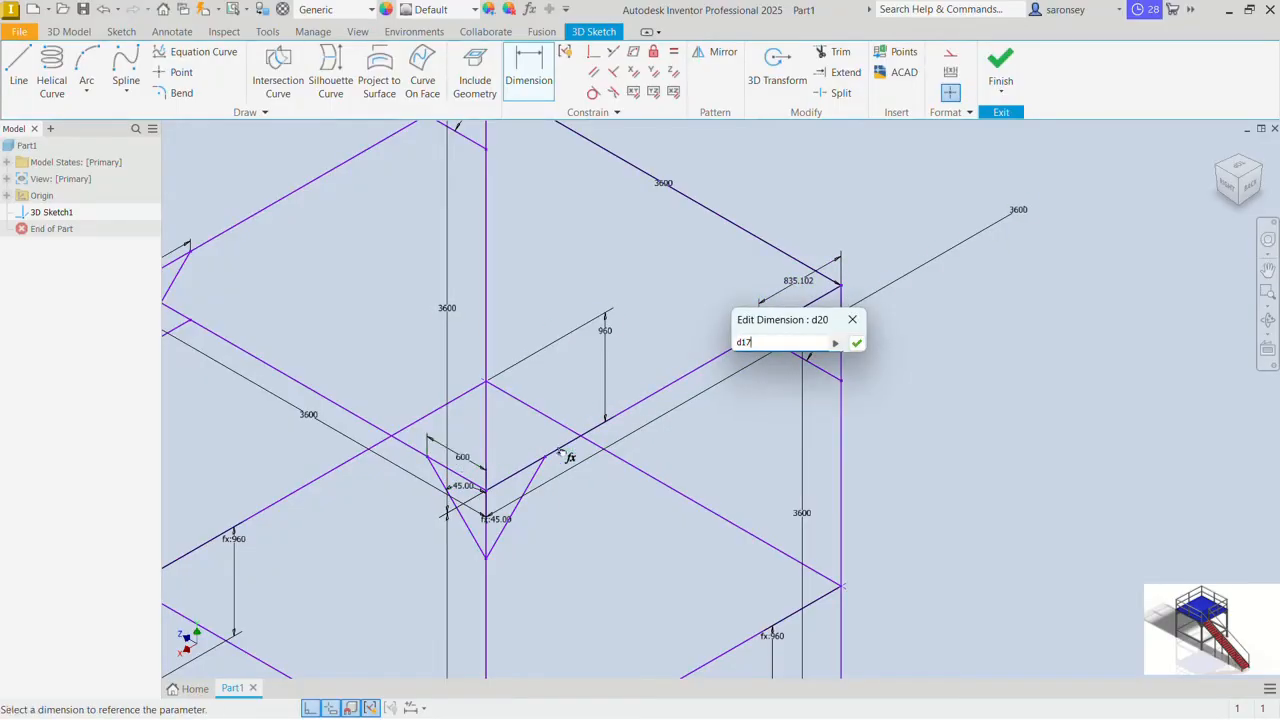
pyautogui.click(856, 343)
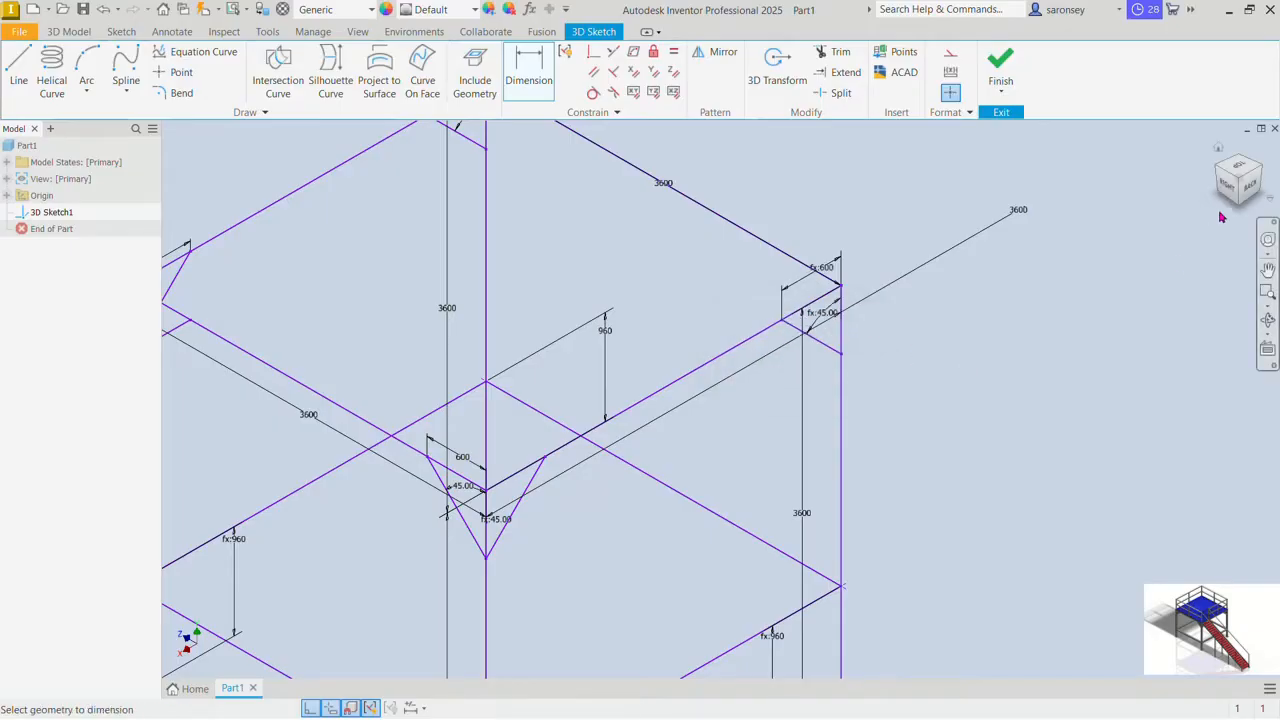
# Step: Draw a second diagonal brace at the back-left corner, from the first brace's foot on the leg toward the left top beam
pyautogui.click(1259, 170)
pyautogui.click(18, 70)
pyautogui.click(664, 375)
pyautogui.scroll(5, 722, 414)
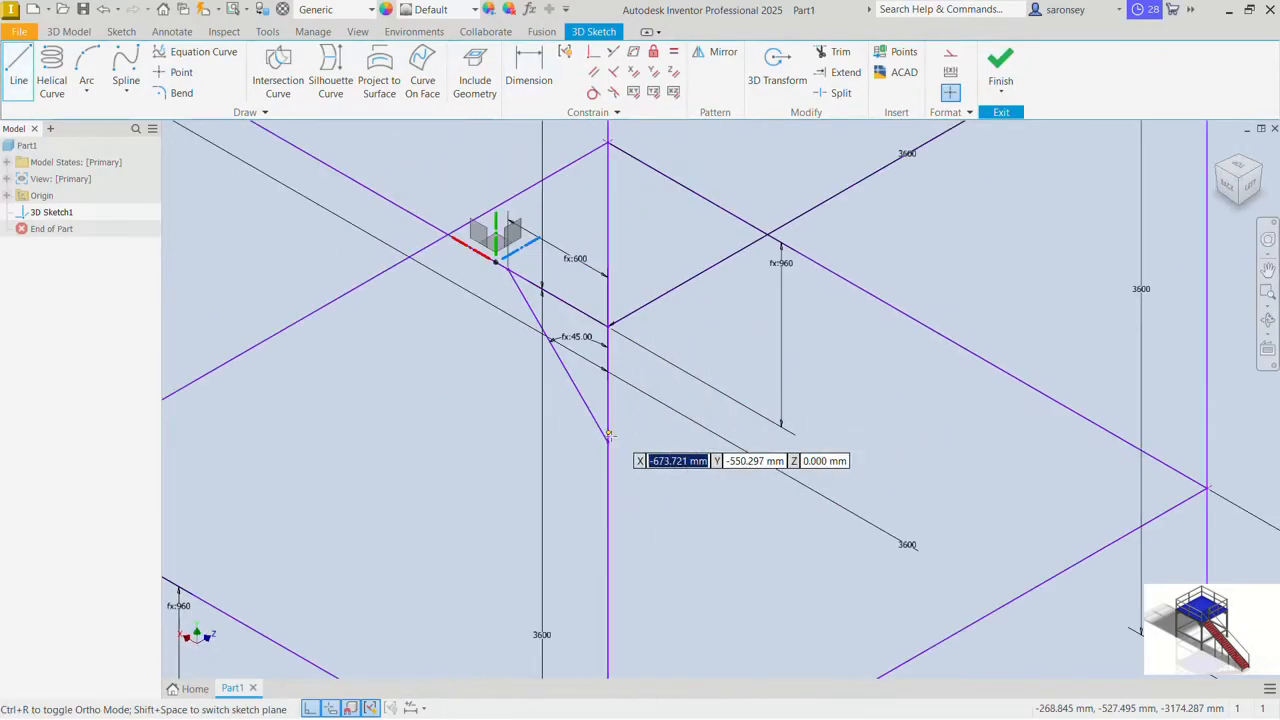
pyautogui.click(608, 442)
pyautogui.click(678, 286)
# Step: Dimension the second back-left brace's angle to the leg, link it to the neighbouring 45° dimension, and end the Dimension command
pyautogui.click(529, 70)
pyautogui.click(646, 357)
pyautogui.click(632, 388)
pyautogui.click(689, 421)
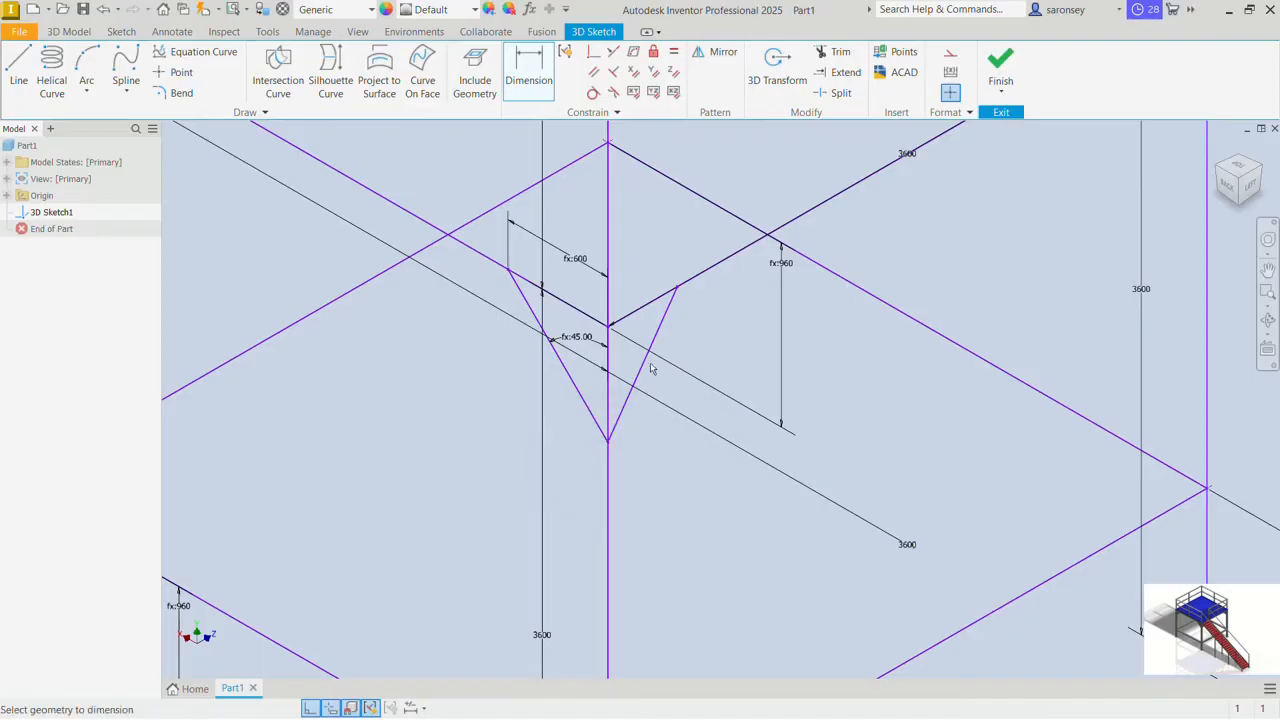
pyautogui.click(650, 348)
pyautogui.click(608, 358)
pyautogui.click(622, 361)
pyautogui.click(597, 345)
pyautogui.press('Return')
pyautogui.press('Escape')
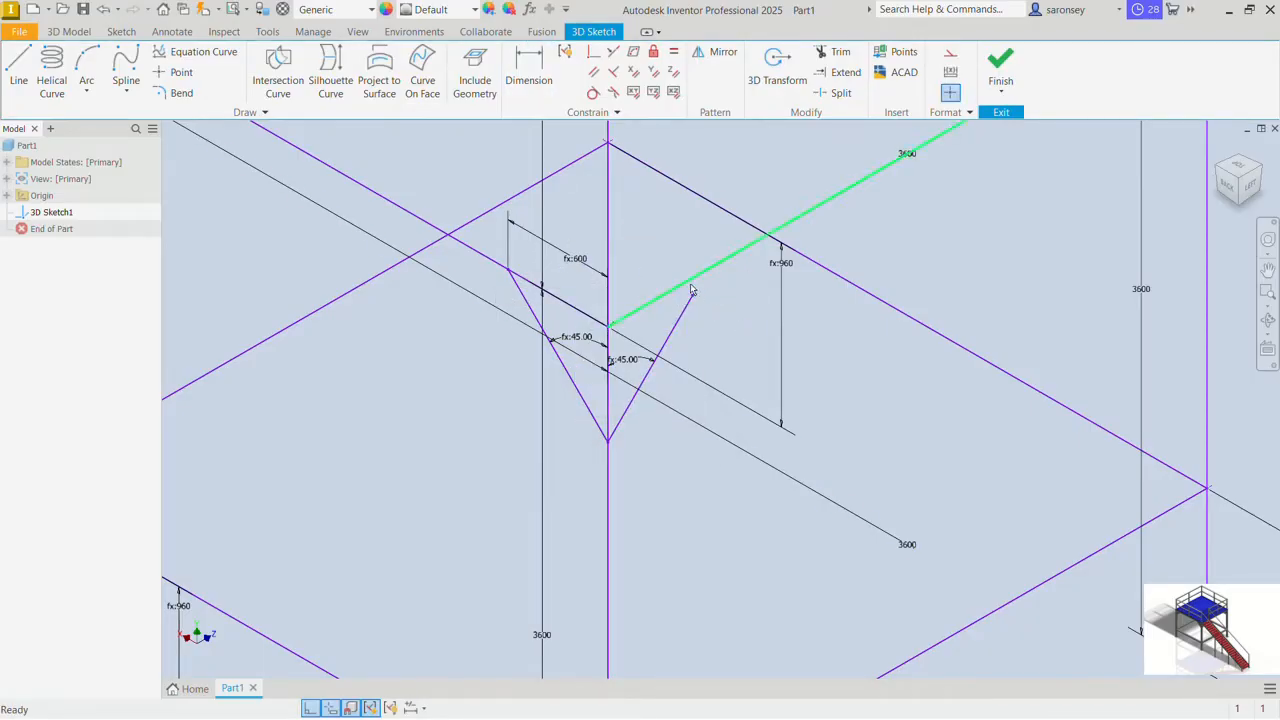
# Step: Constrain the second back-left brace's loose upper end to be coincident with the left top beam
pyautogui.click(592, 56)
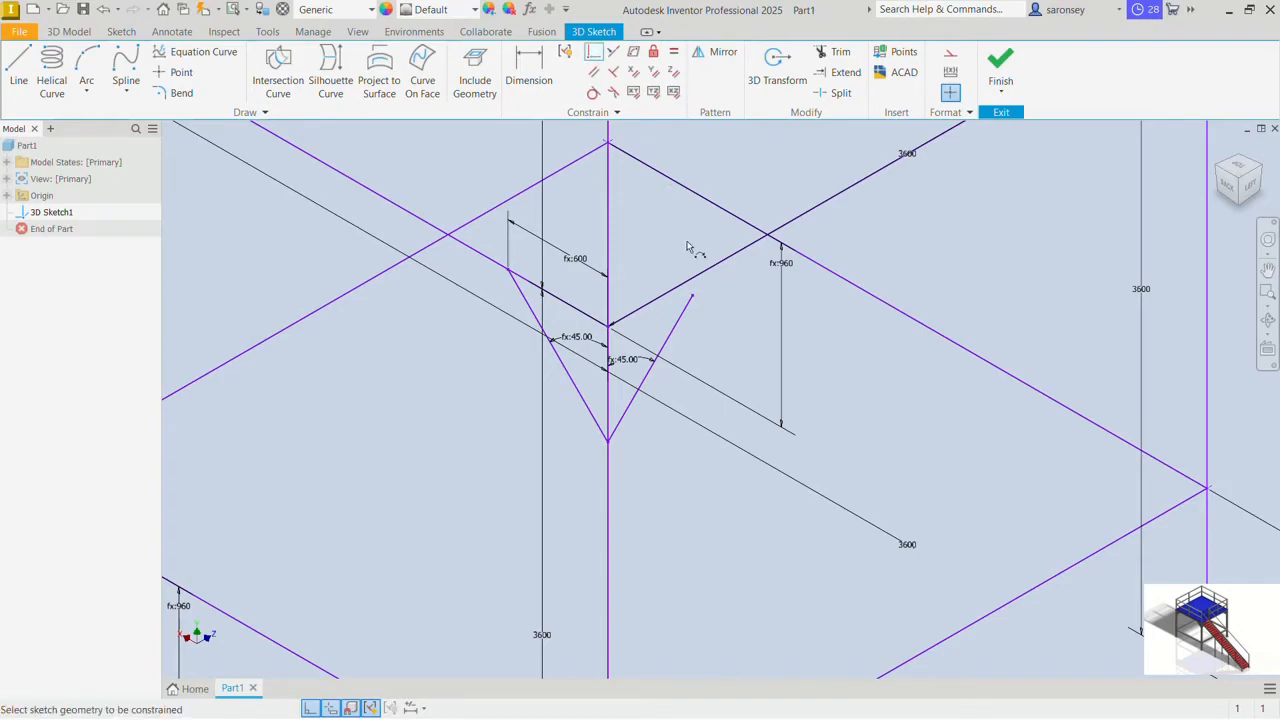
pyautogui.click(694, 298)
pyautogui.click(708, 272)
# Step: Check the distance from the back-left top corner to the second brace's upper end without placing a dimension
pyautogui.click(527, 62)
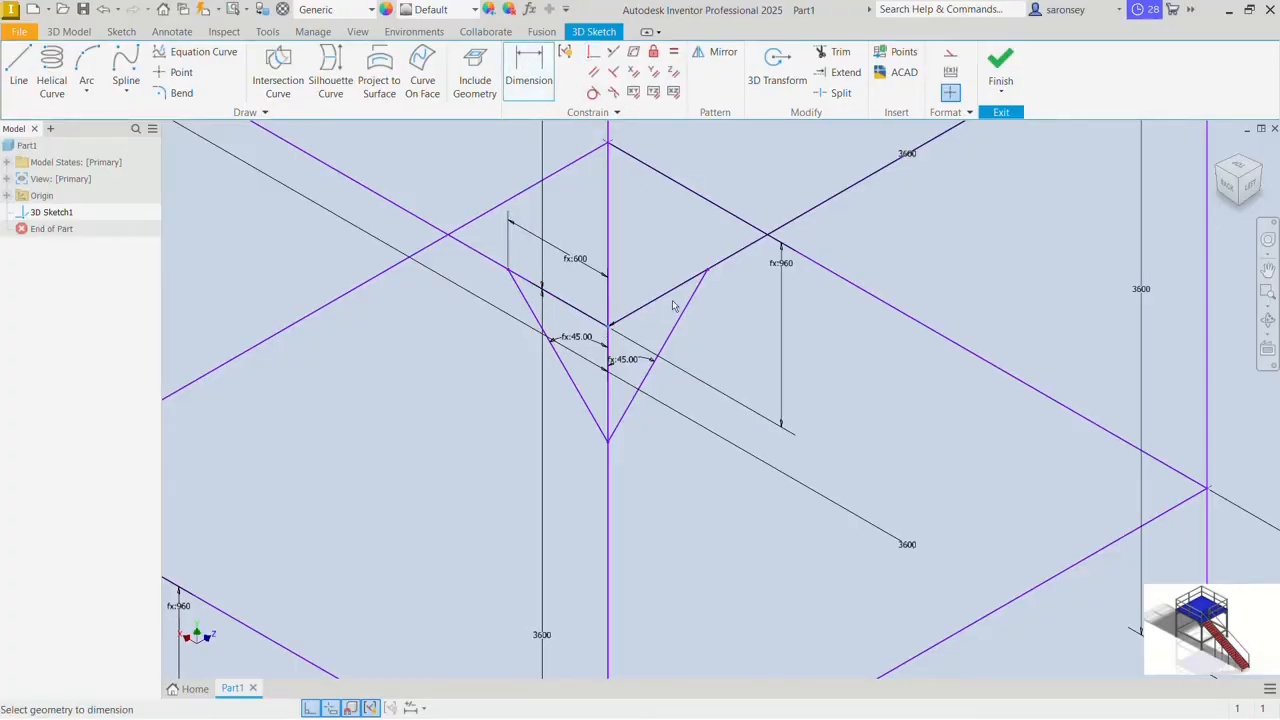
pyautogui.click(707, 274)
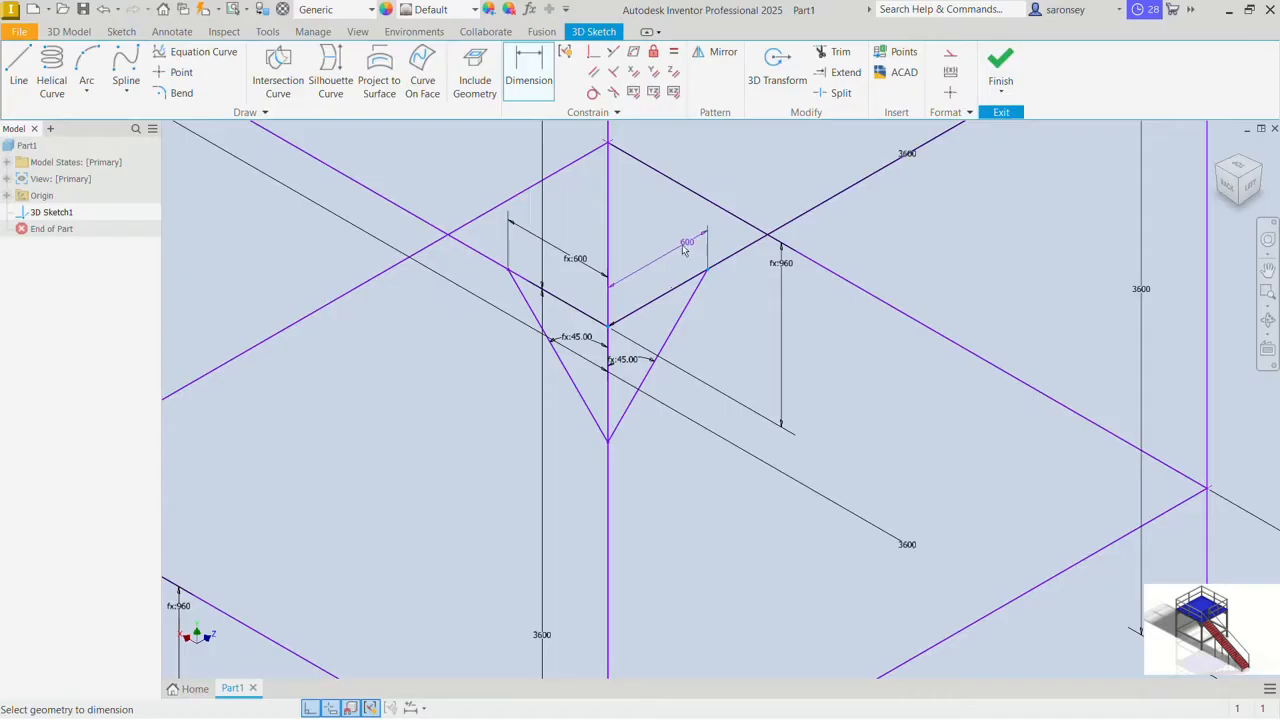
pyautogui.rightClick(679, 252)
pyautogui.click(737, 249)
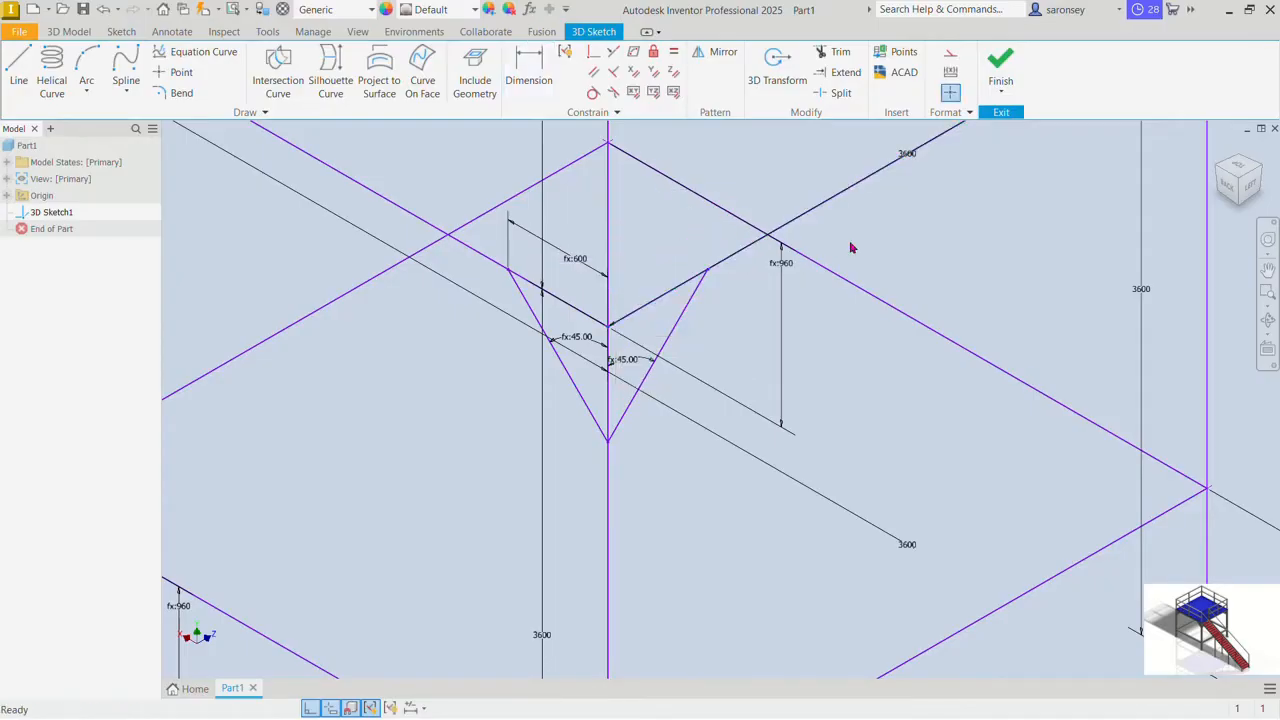
# Step: Draw a diagonal brace about 872 mm long at the front-left corner, from the existing brace's foot to the left top beam
pyautogui.scroll(-3, 932, 243)
pyautogui.moveTo(932, 243)
pyautogui.mouseDown(button='middle')
pyautogui.moveTo(734, 411)
pyautogui.moveTo(860, 391)
pyautogui.mouseUp(button='middle')
pyautogui.scroll(-2, 734, 411)
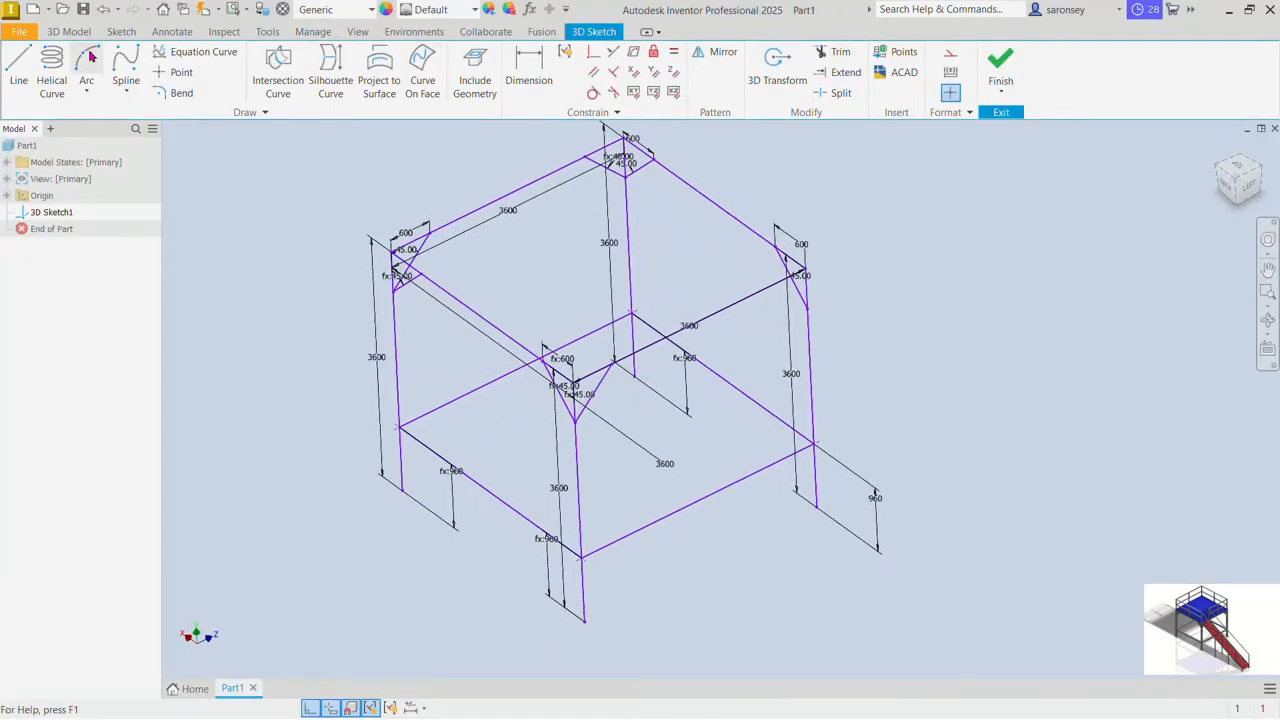
pyautogui.click(18, 66)
pyautogui.scroll(3, 866, 297)
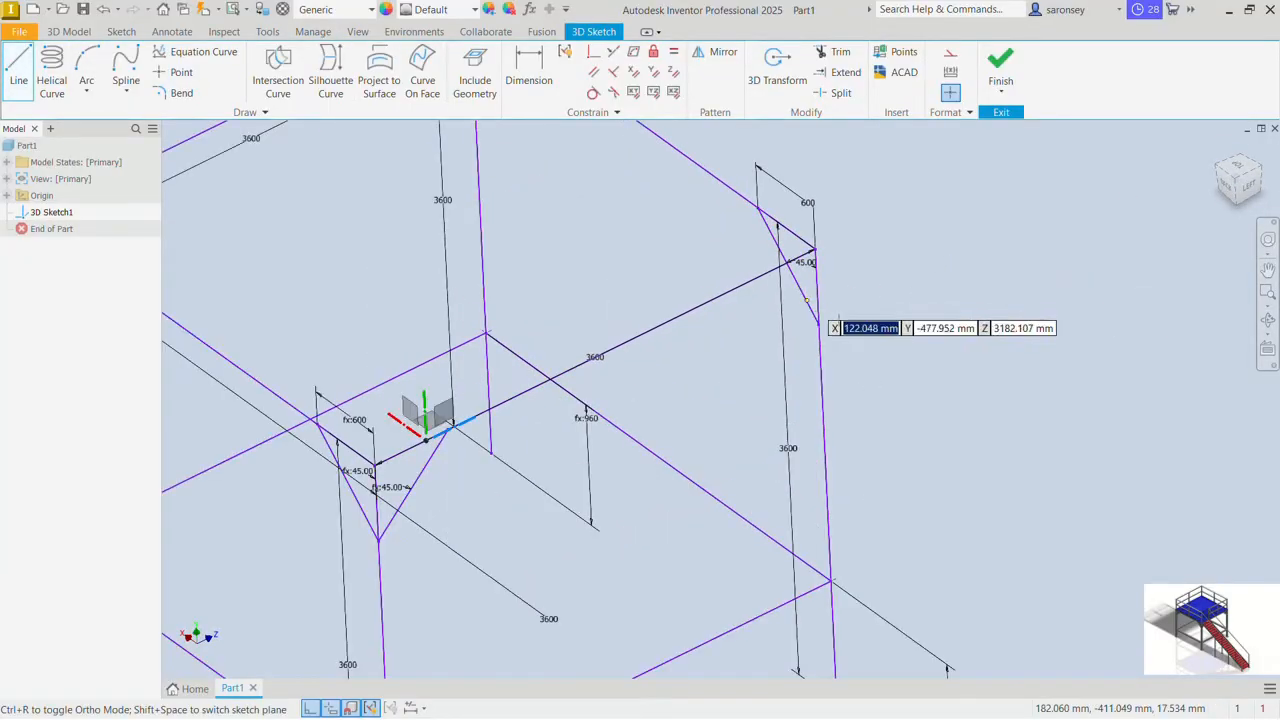
pyautogui.click(818, 320)
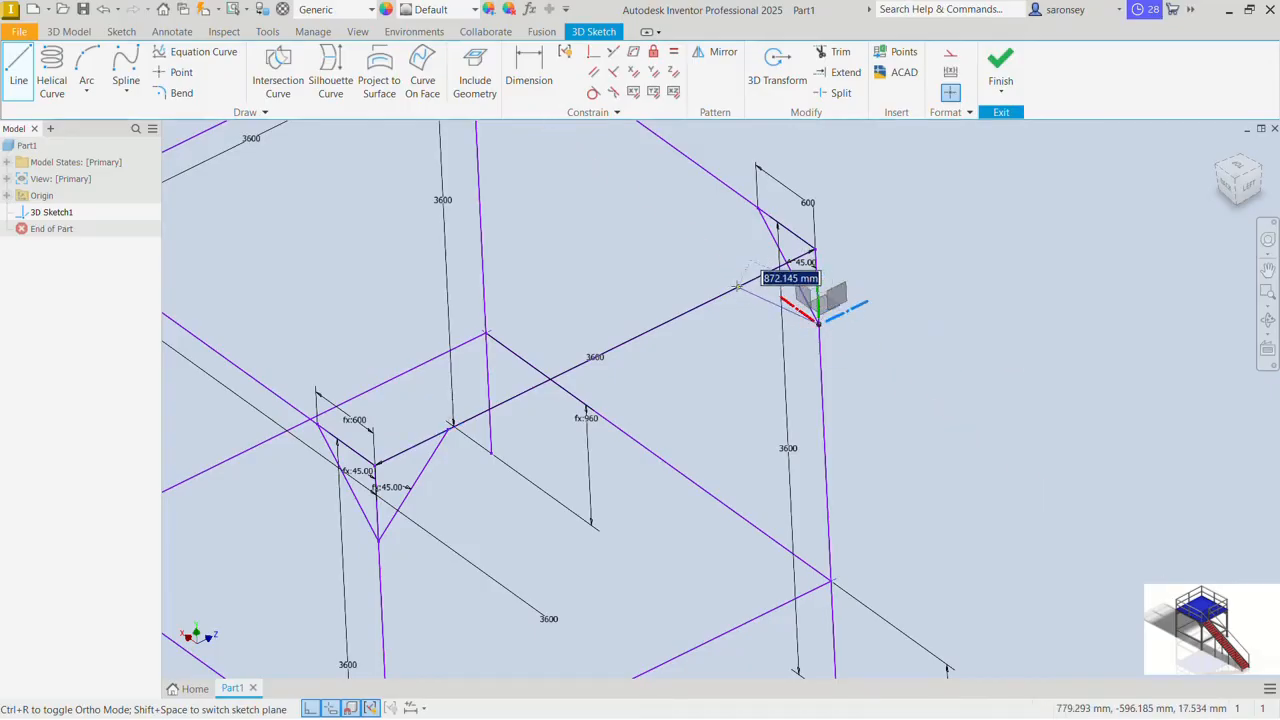
pyautogui.click(737, 287)
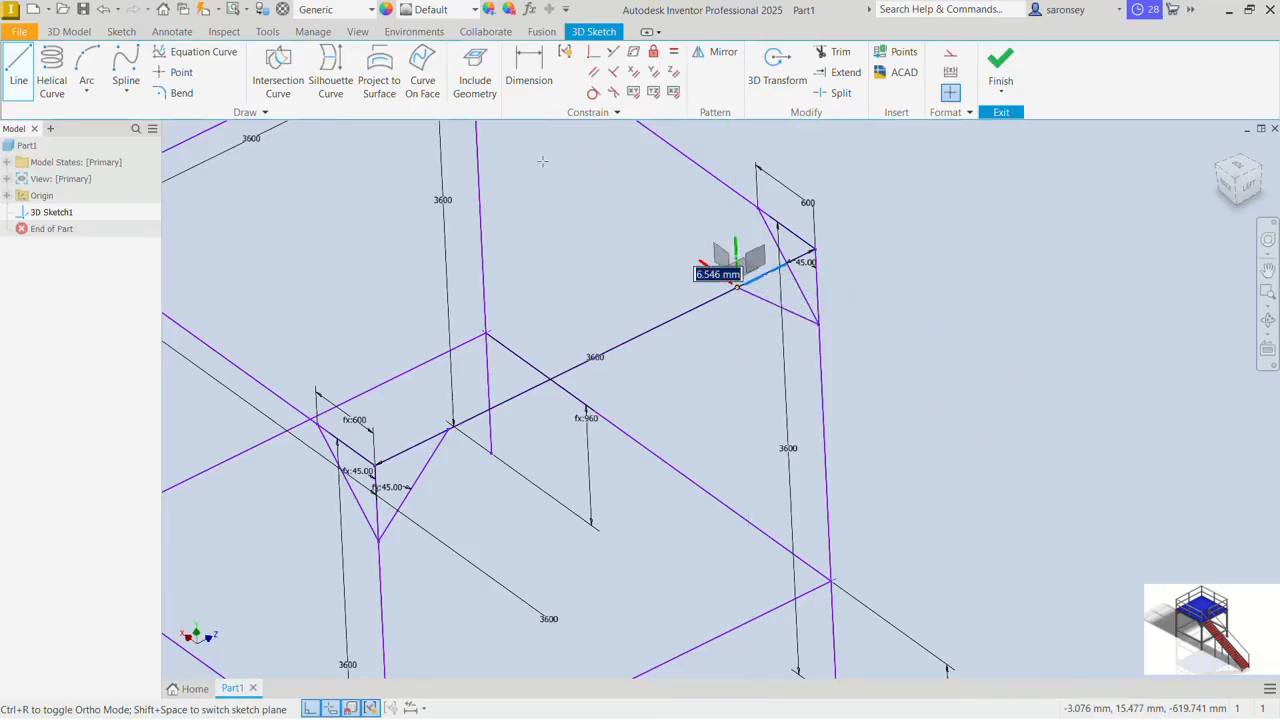
# Step: Dimension the angle between the front-left leg and its new brace as 45°, and end the Dimension command
pyautogui.click(528, 68)
pyautogui.click(815, 295)
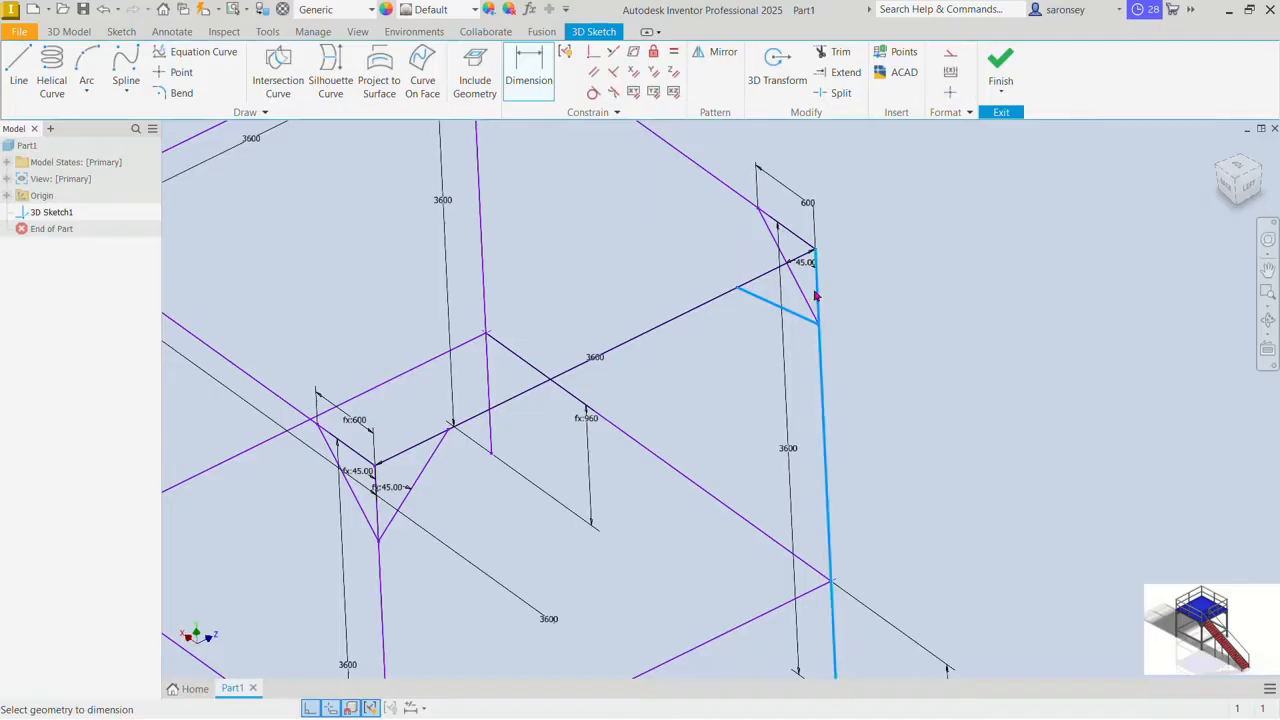
pyautogui.click(797, 303)
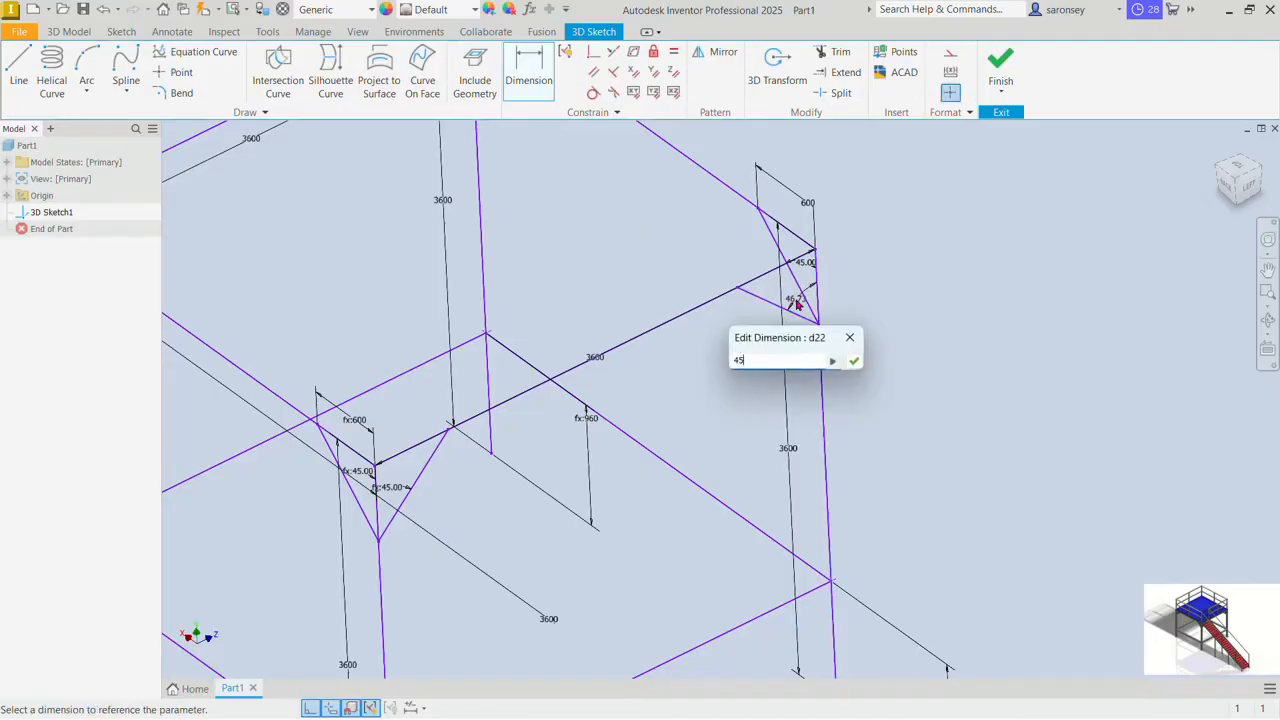
pyautogui.press('Return')
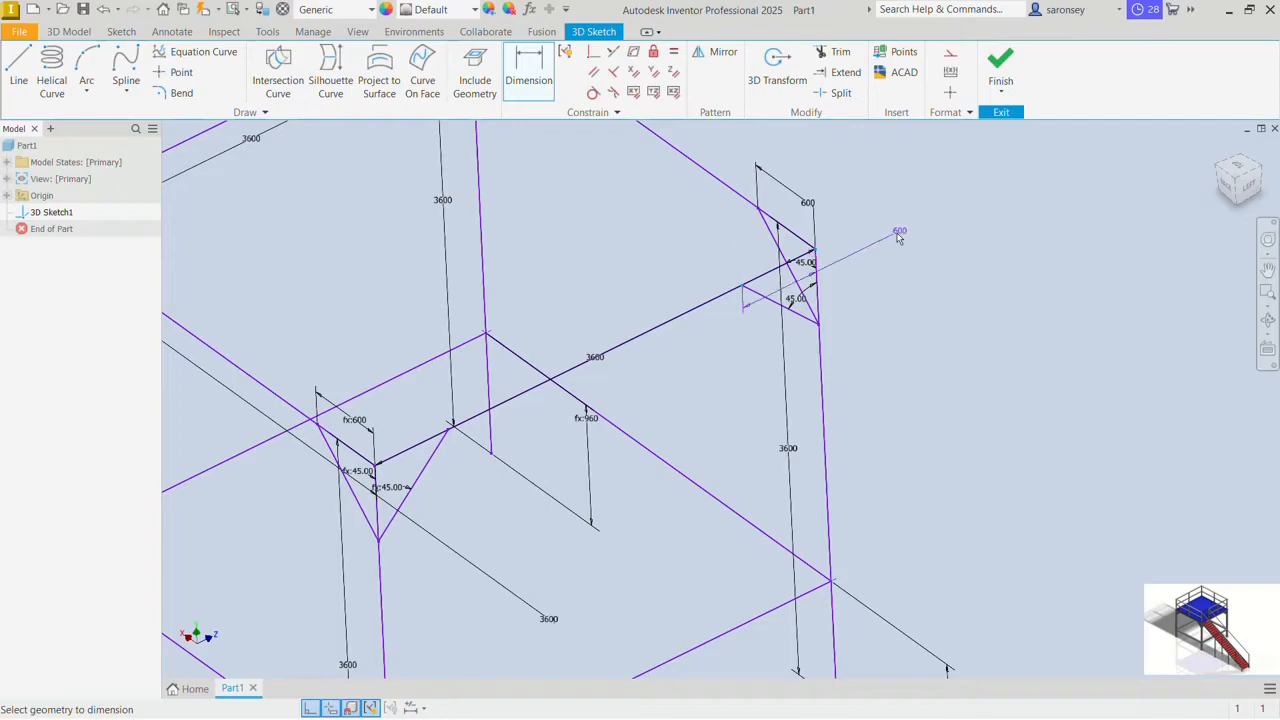
pyautogui.rightClick(894, 229)
pyautogui.click(966, 229)
pyautogui.click(1220, 147)
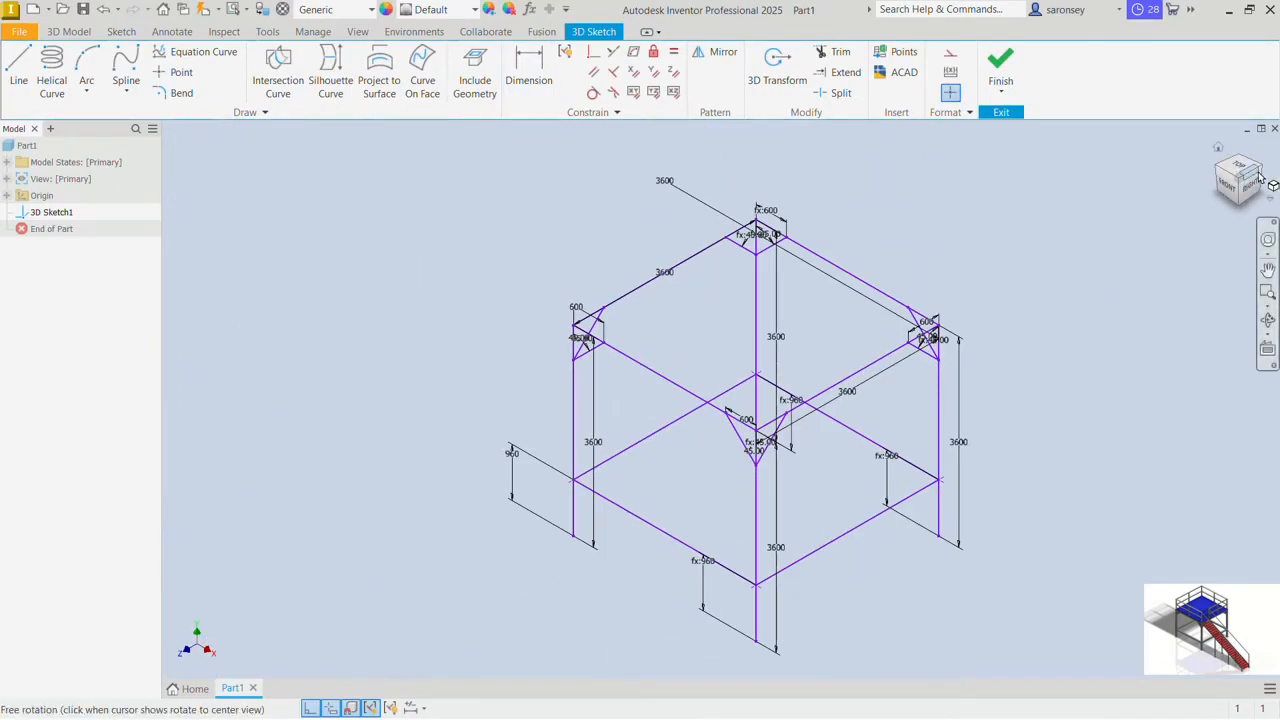
pyautogui.click(1260, 176)
pyautogui.click(1260, 176)
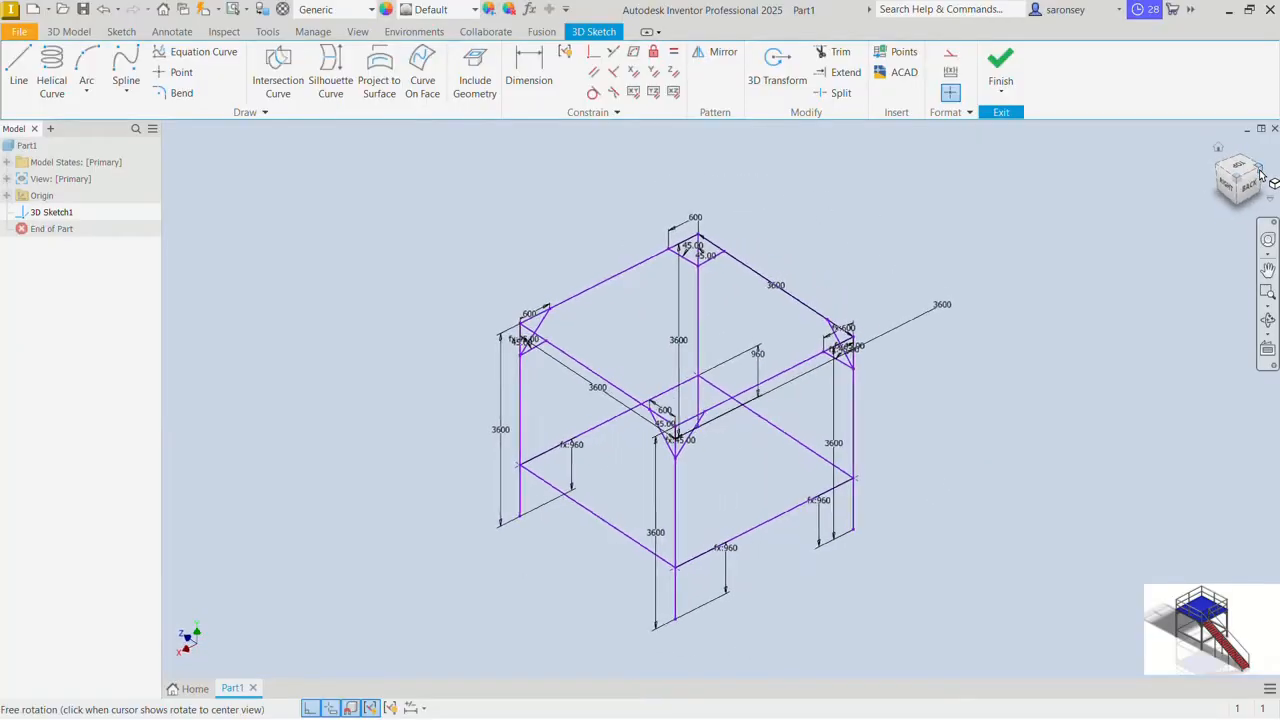
pyautogui.click(1260, 176)
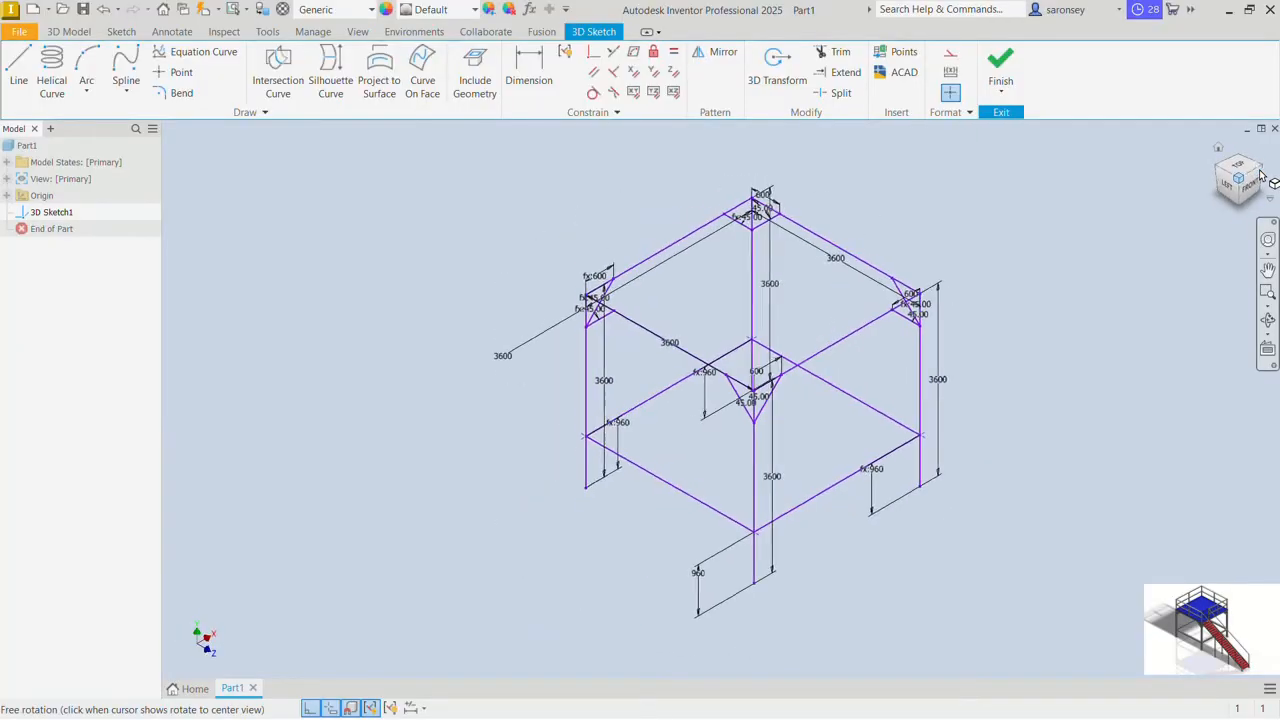
pyautogui.click(1260, 176)
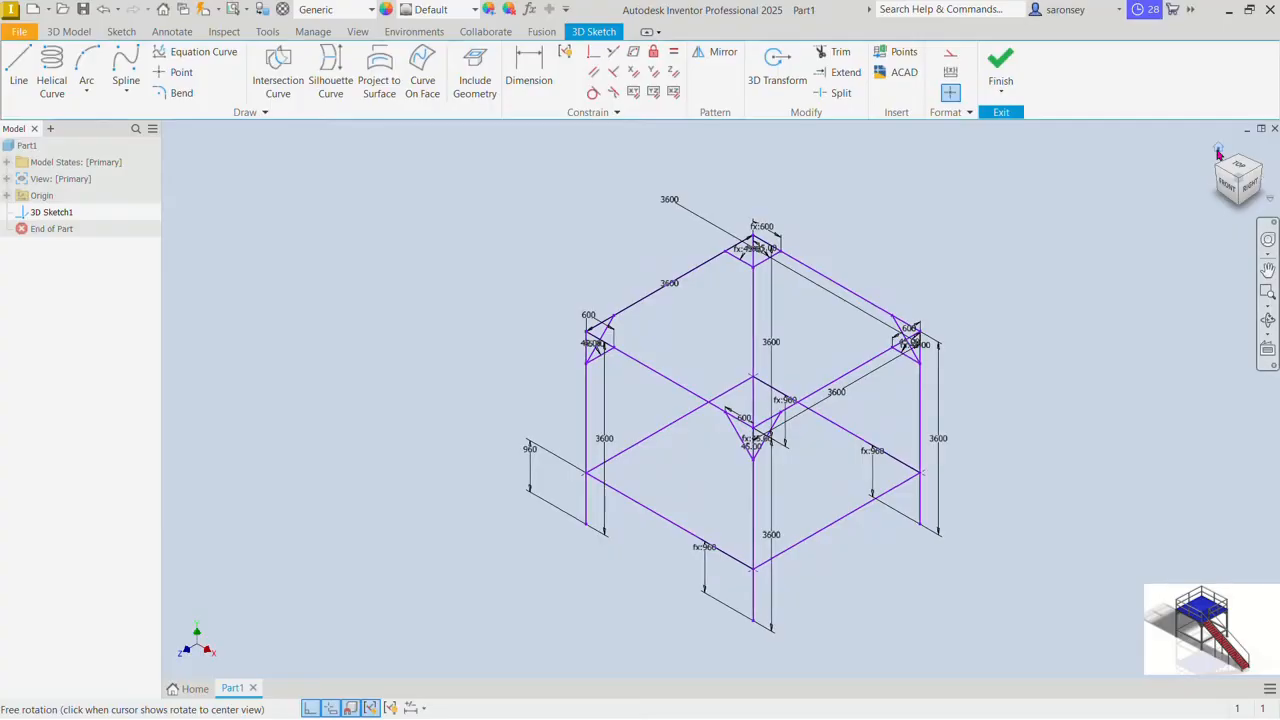
# Step: Draw a 1440 mm vertical railing post upward from the front-left top corner of the frame
pyautogui.click(19, 68)
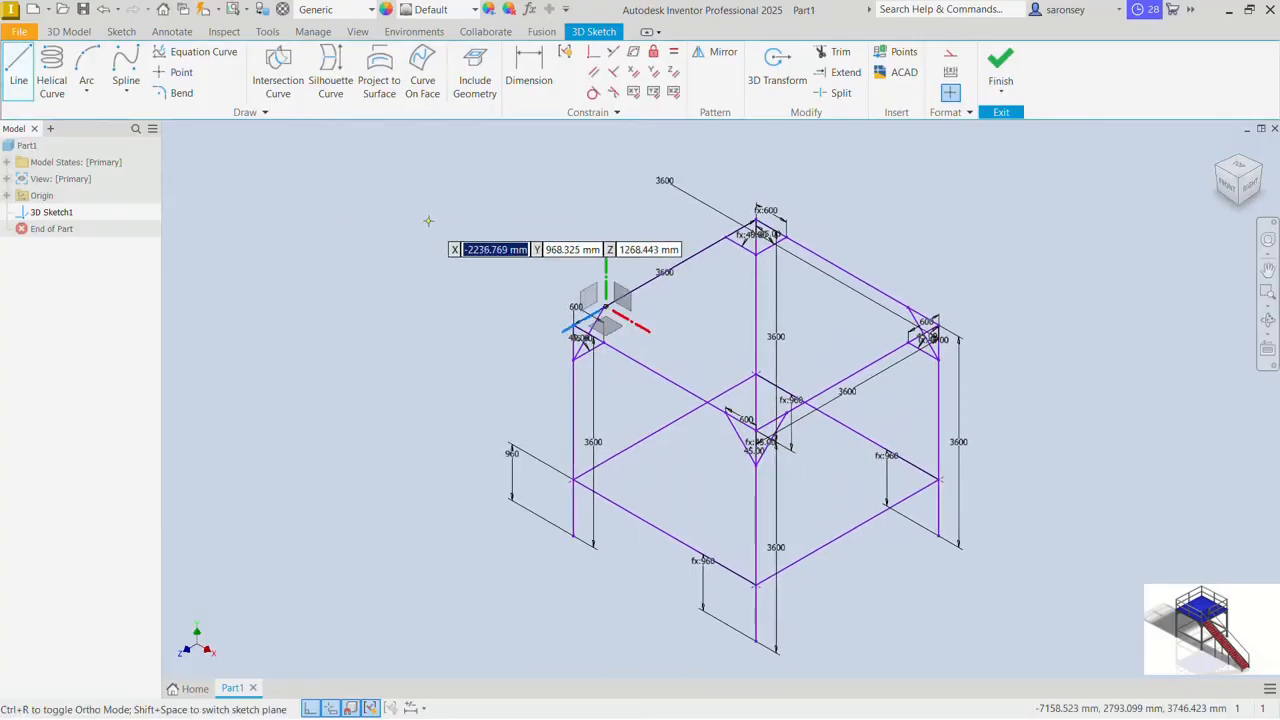
pyautogui.moveTo(428, 217); pyautogui.dragTo(389, 270, button='middle')
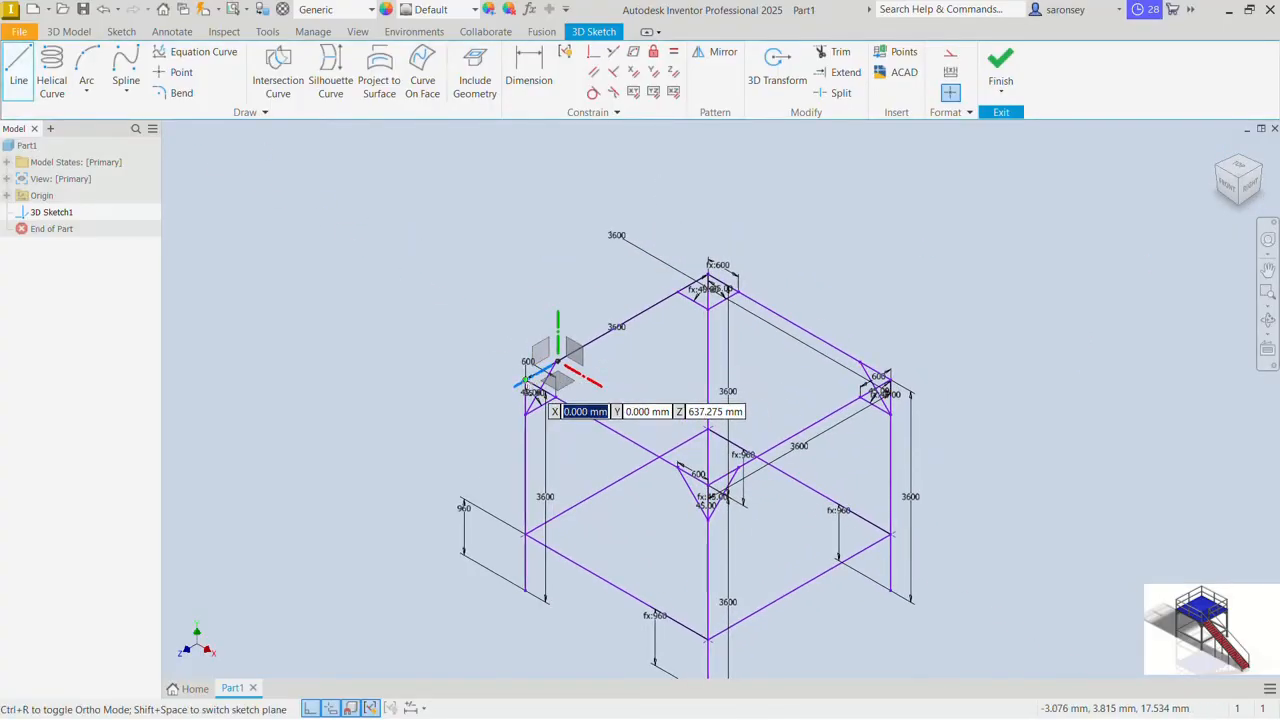
pyautogui.click(526, 382)
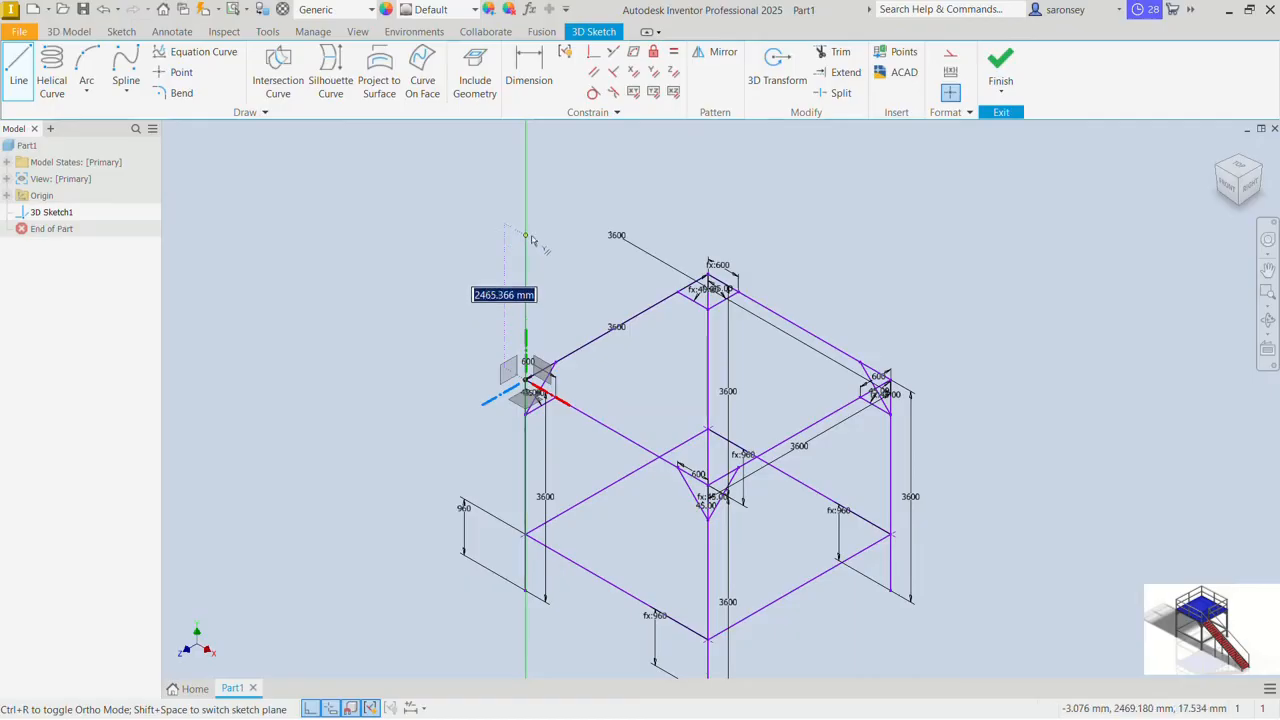
pyautogui.write('1')
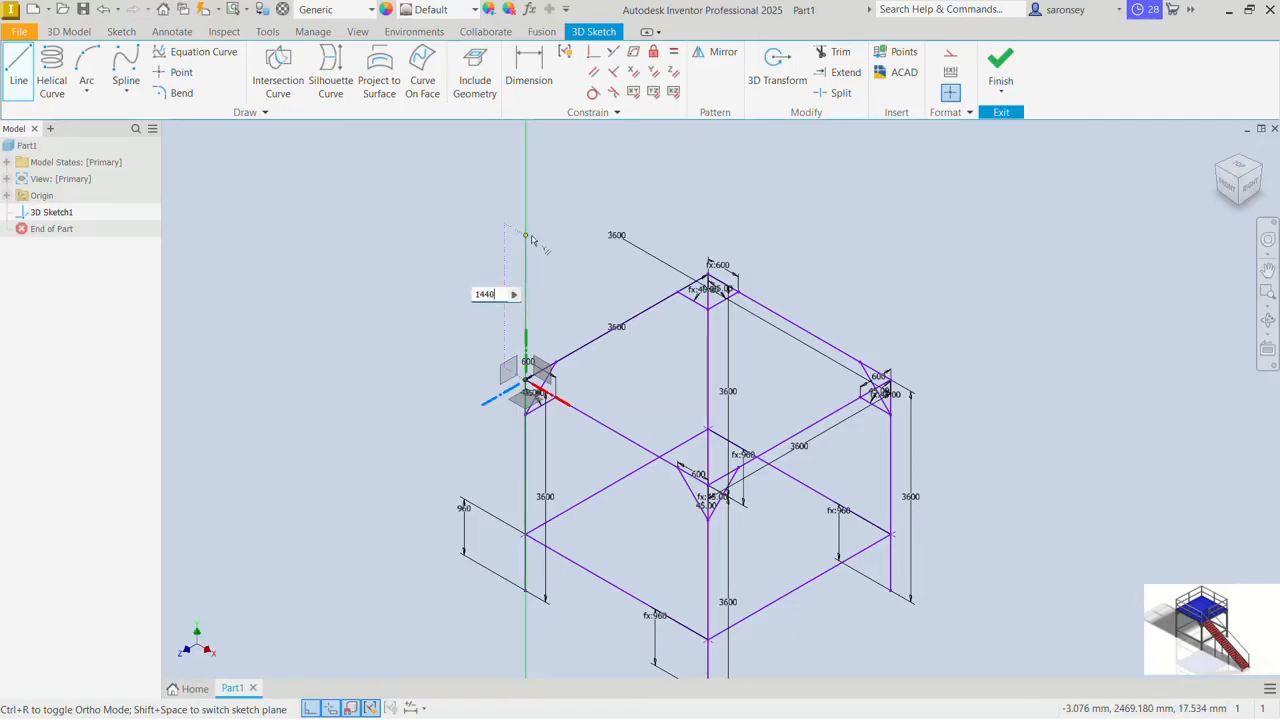
pyautogui.write('440')
pyautogui.press('Return')
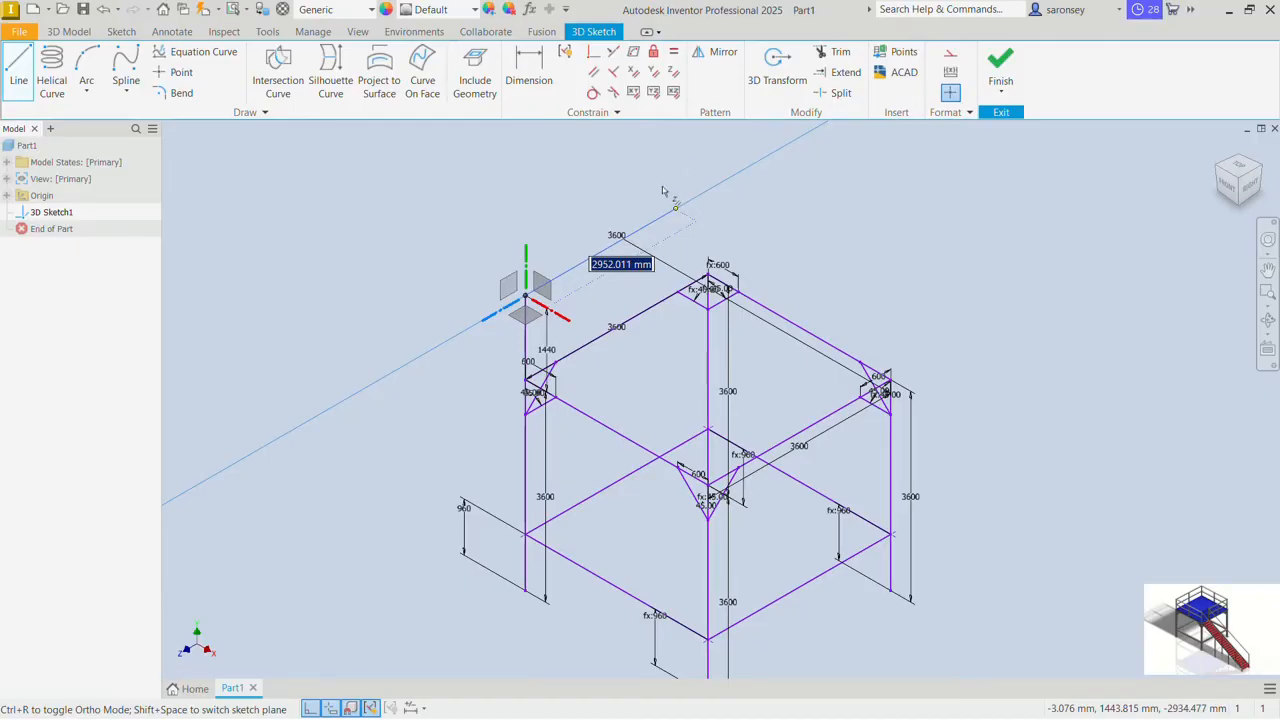
# Step: Draw a 3600 mm handrail along the left side from the front-left post's top, and close it with a post down to the back-left corner
pyautogui.write('3600')
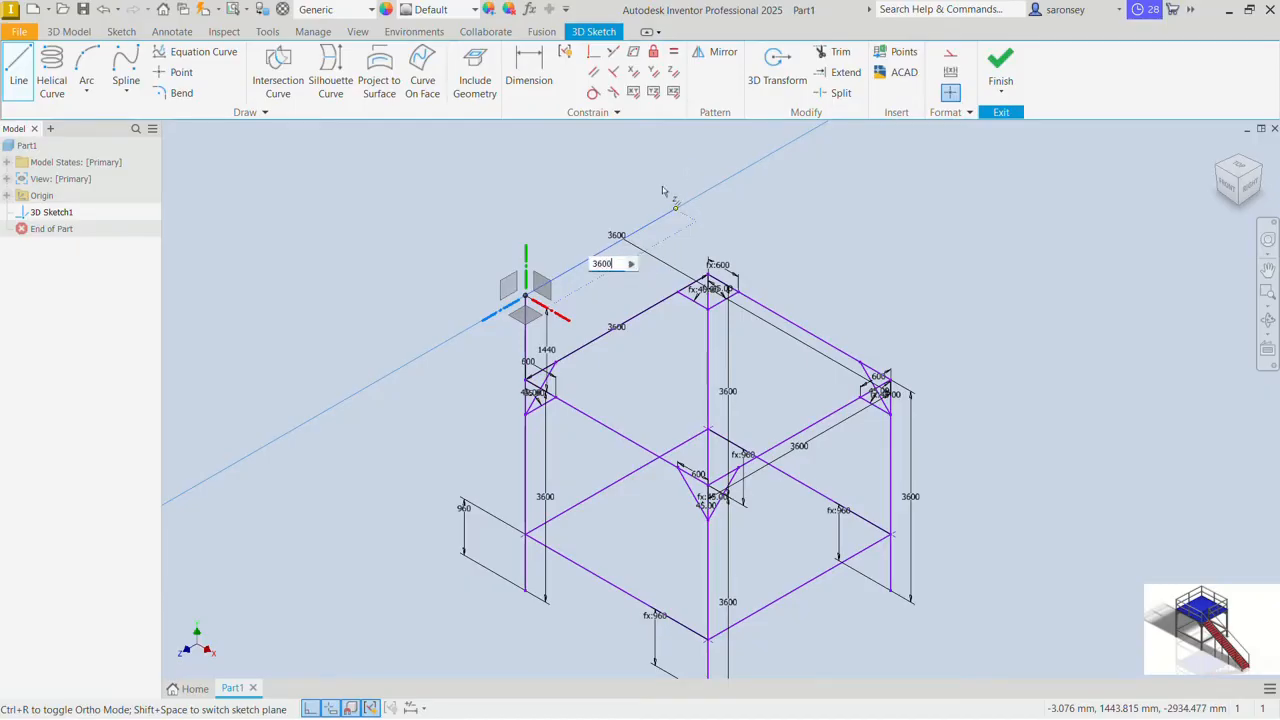
pyautogui.press('Return')
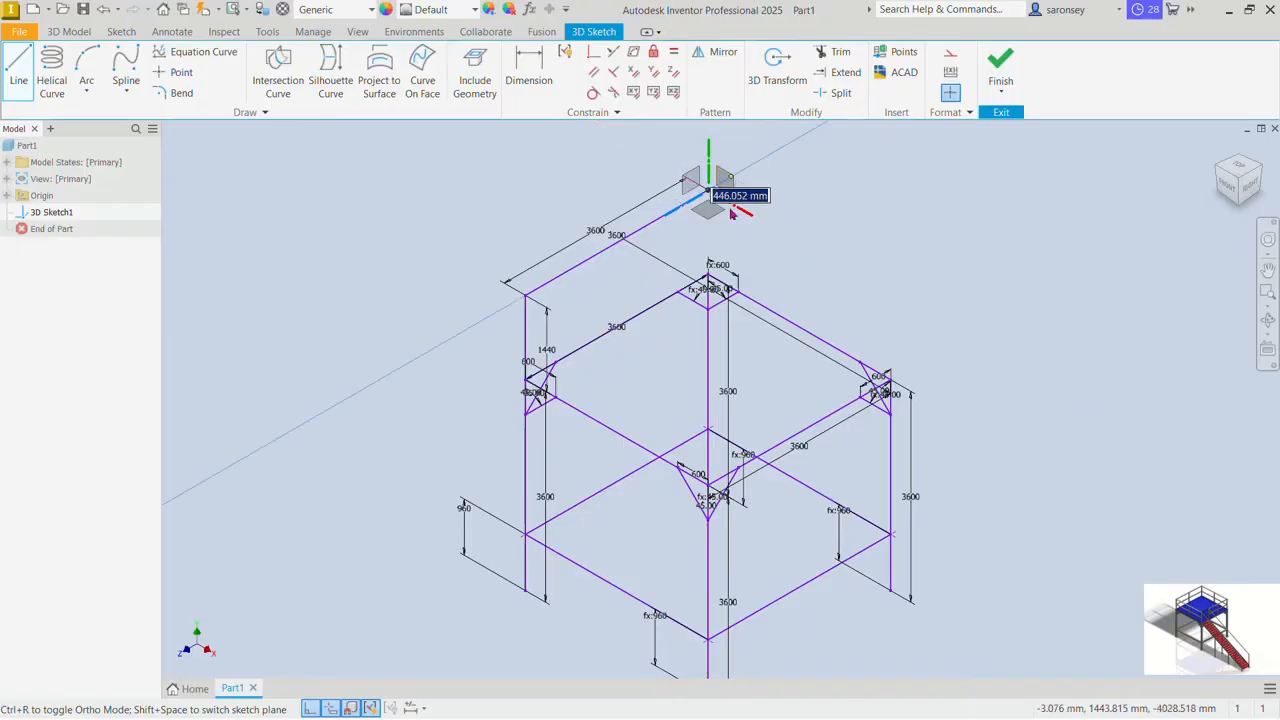
pyautogui.click(708, 274)
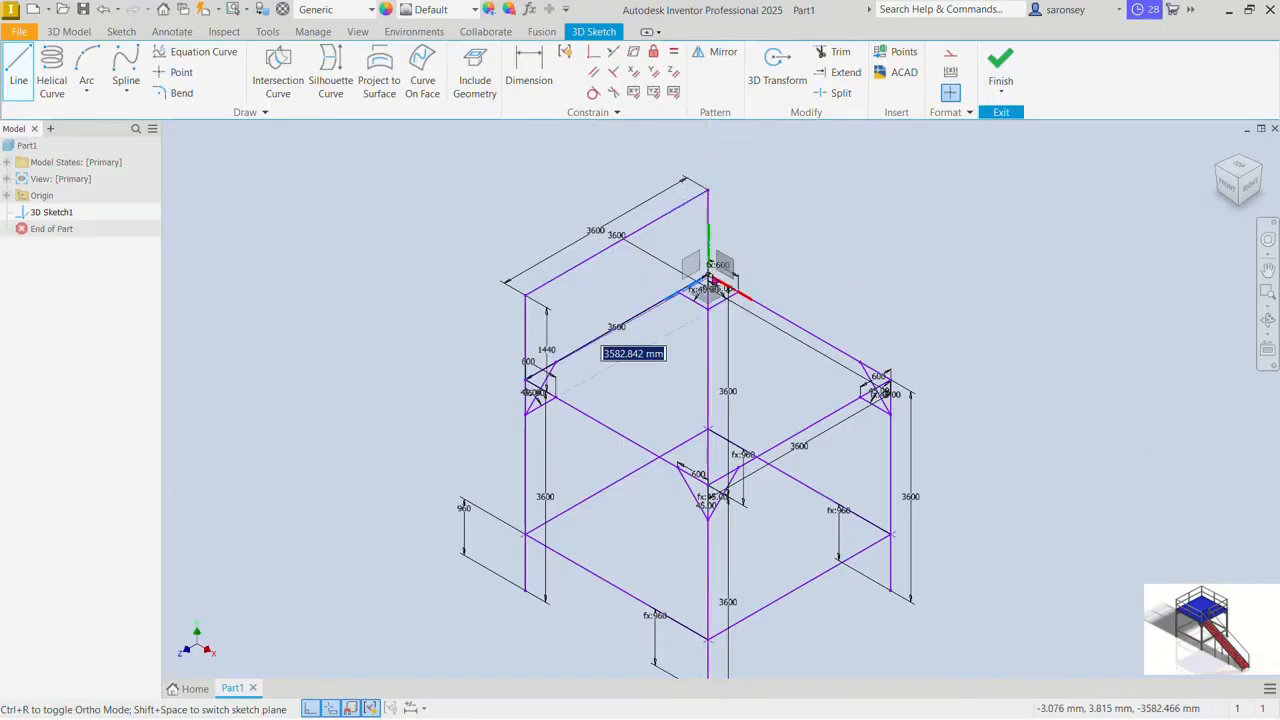
pyautogui.rightClick(789, 228)
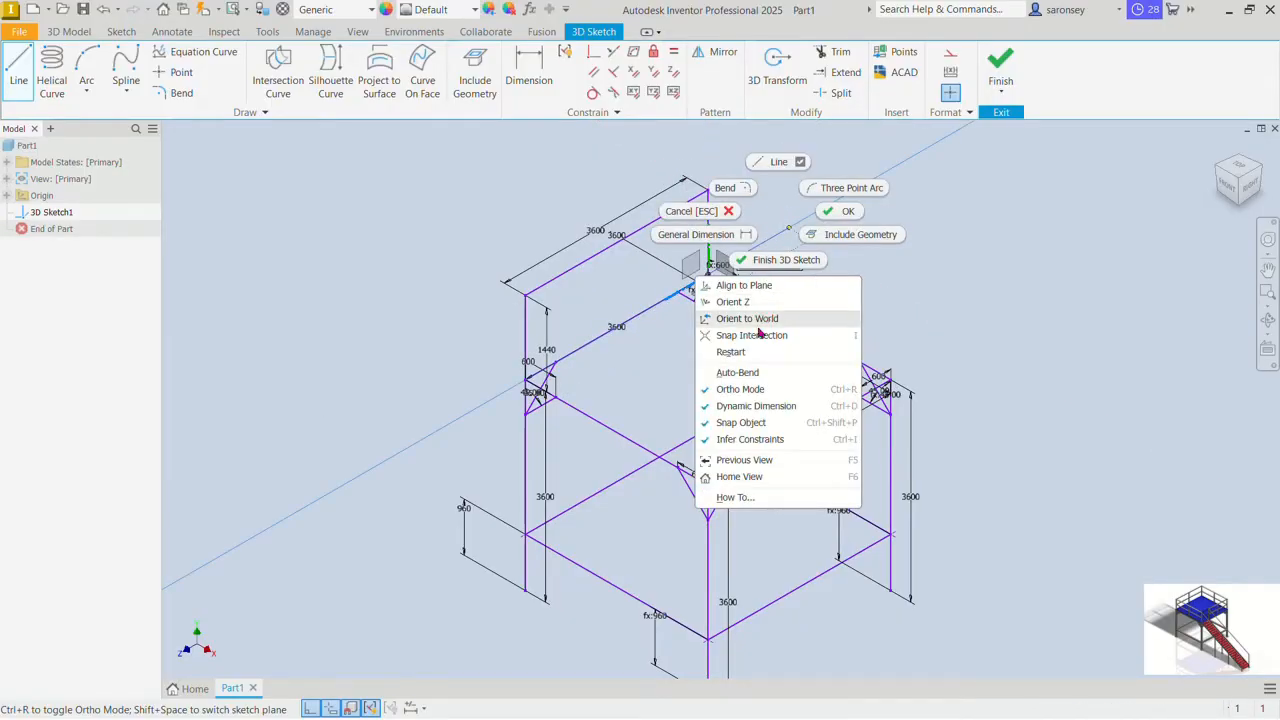
pyautogui.click(731, 352)
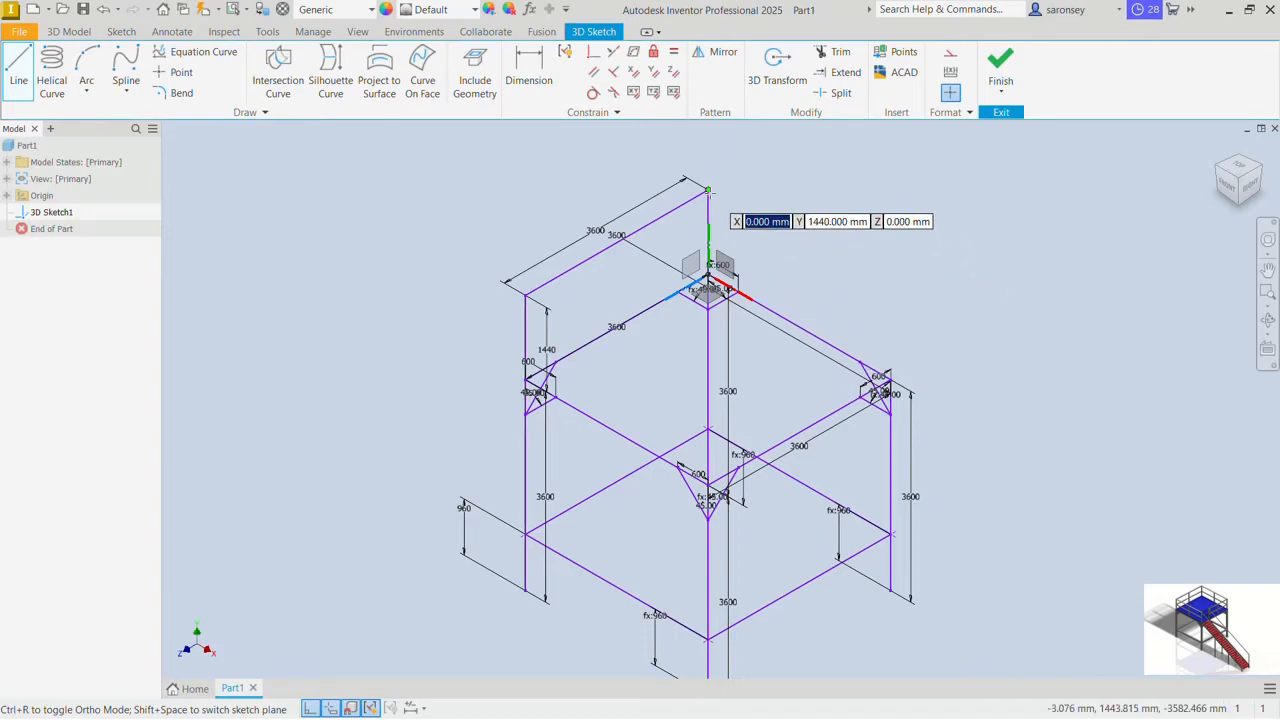
# Step: Draw a 3600 mm handrail along the back from the back-left post's top, and close it with a post down to the back-right corner
pyautogui.click(708, 188)
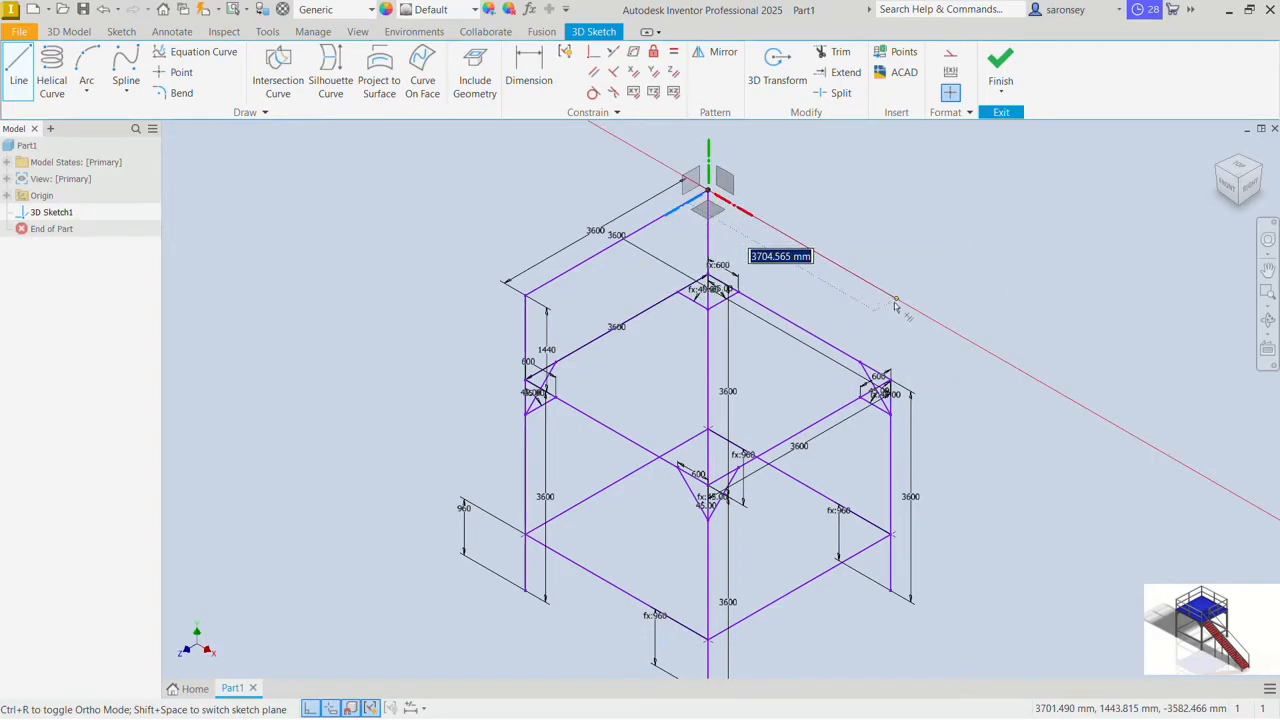
pyautogui.write('3')
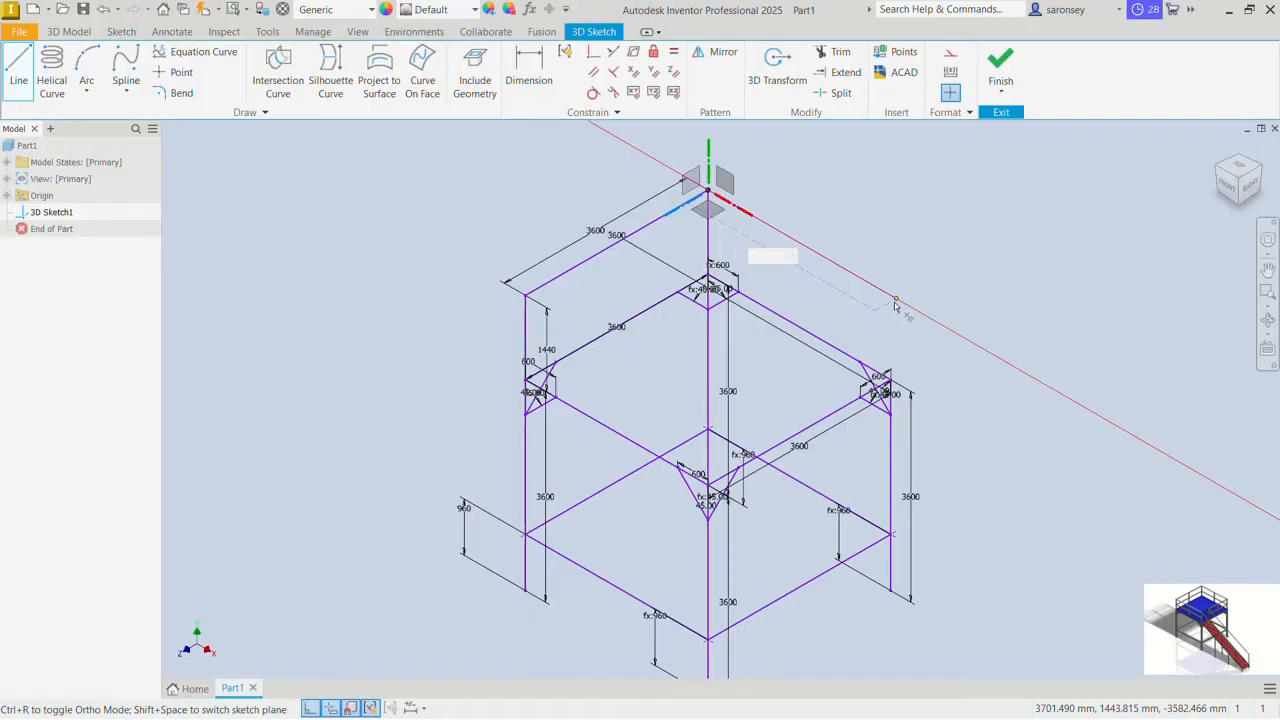
pyautogui.write('600')
pyautogui.press('Return')
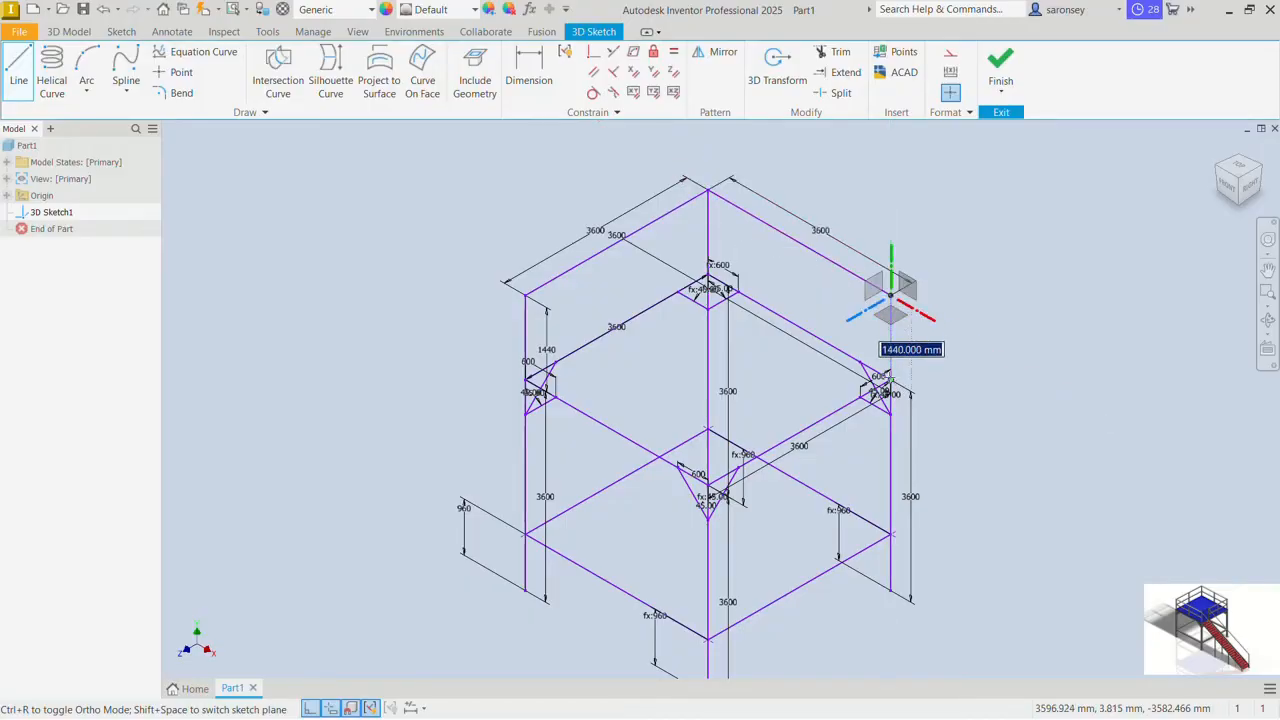
pyautogui.rightClick(960, 273)
pyautogui.click(911, 409)
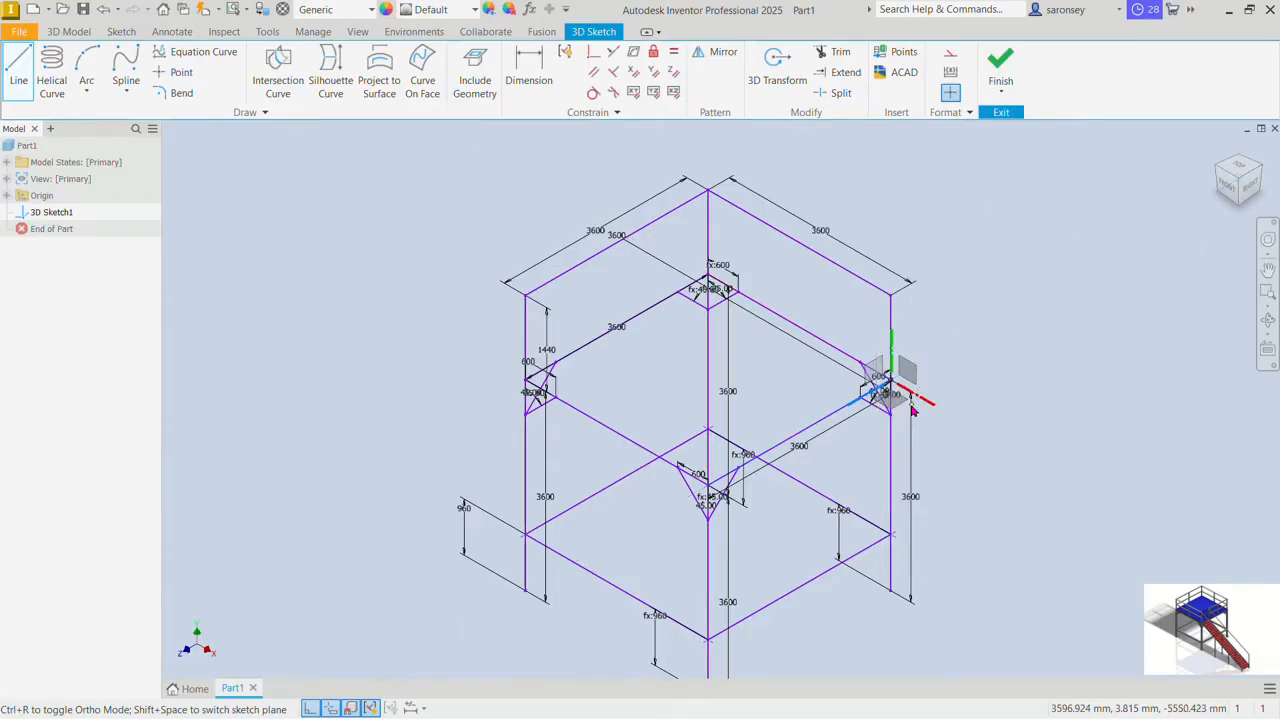
# Step: Draw a 3600 mm handrail along the front from the front-left post's top, and close it with a post down to the front-right corner
pyautogui.click(524, 296)
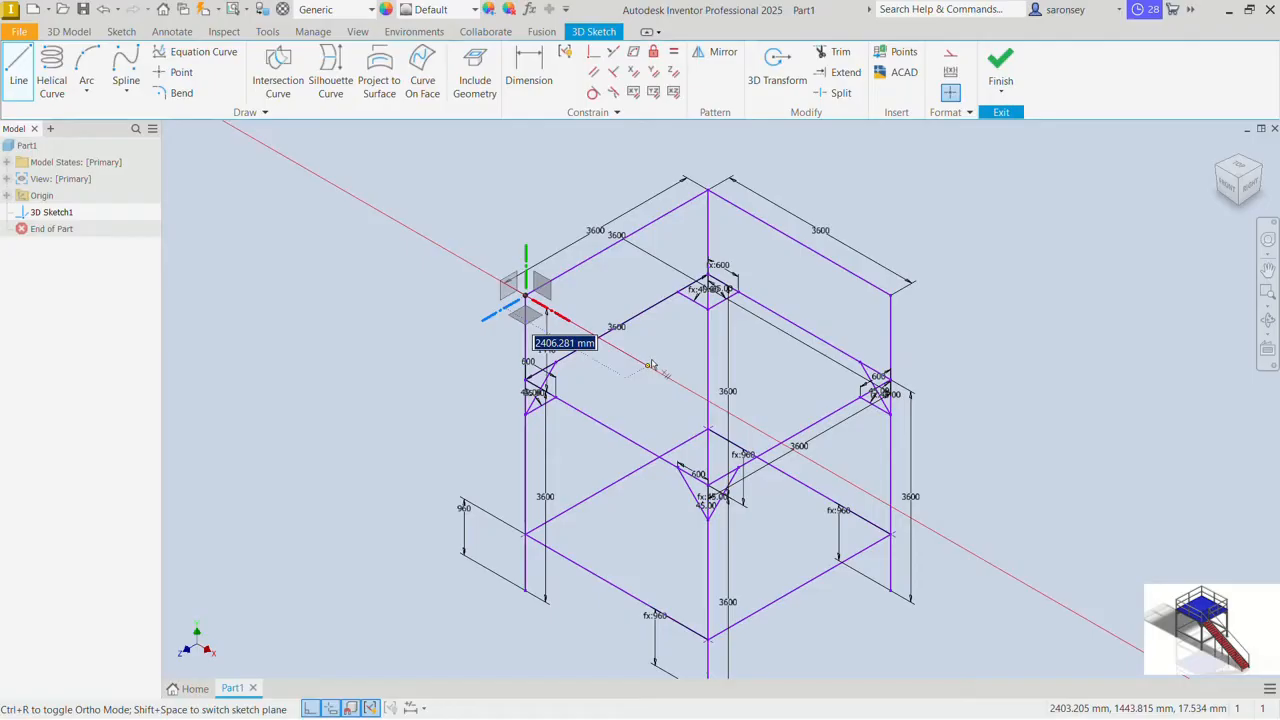
pyautogui.write('360')
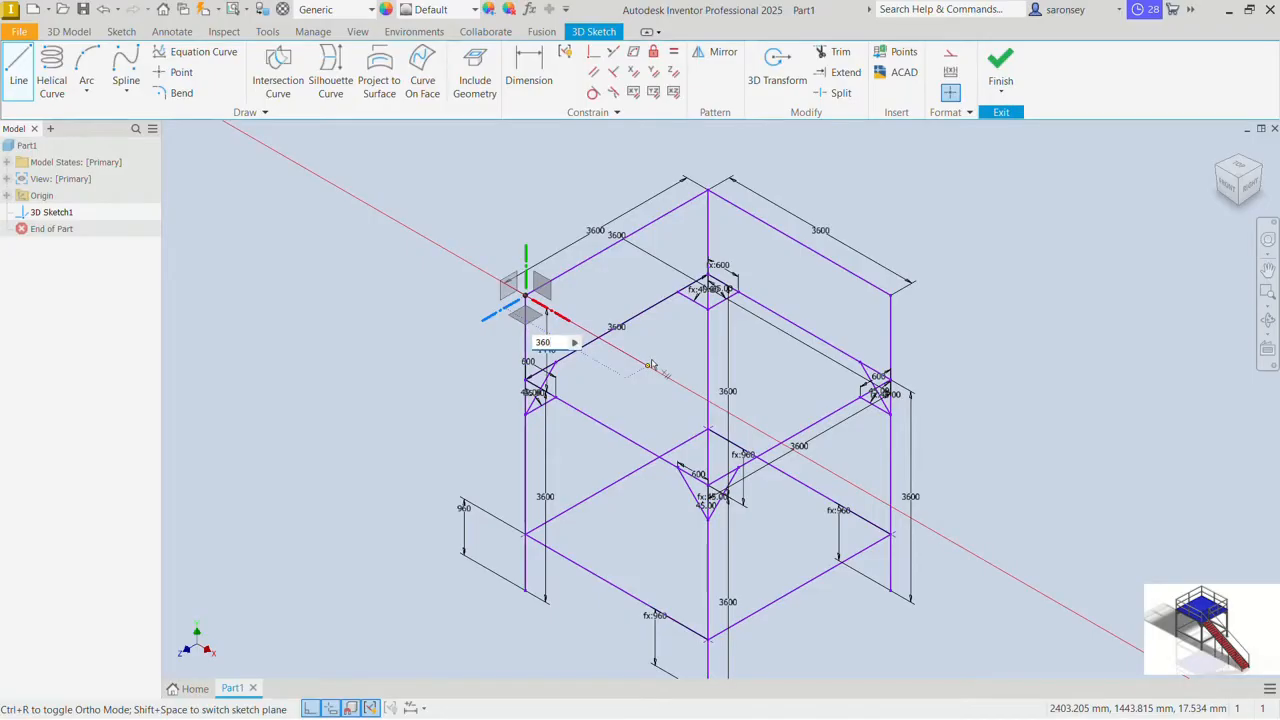
pyautogui.write('0')
pyautogui.press('Return')
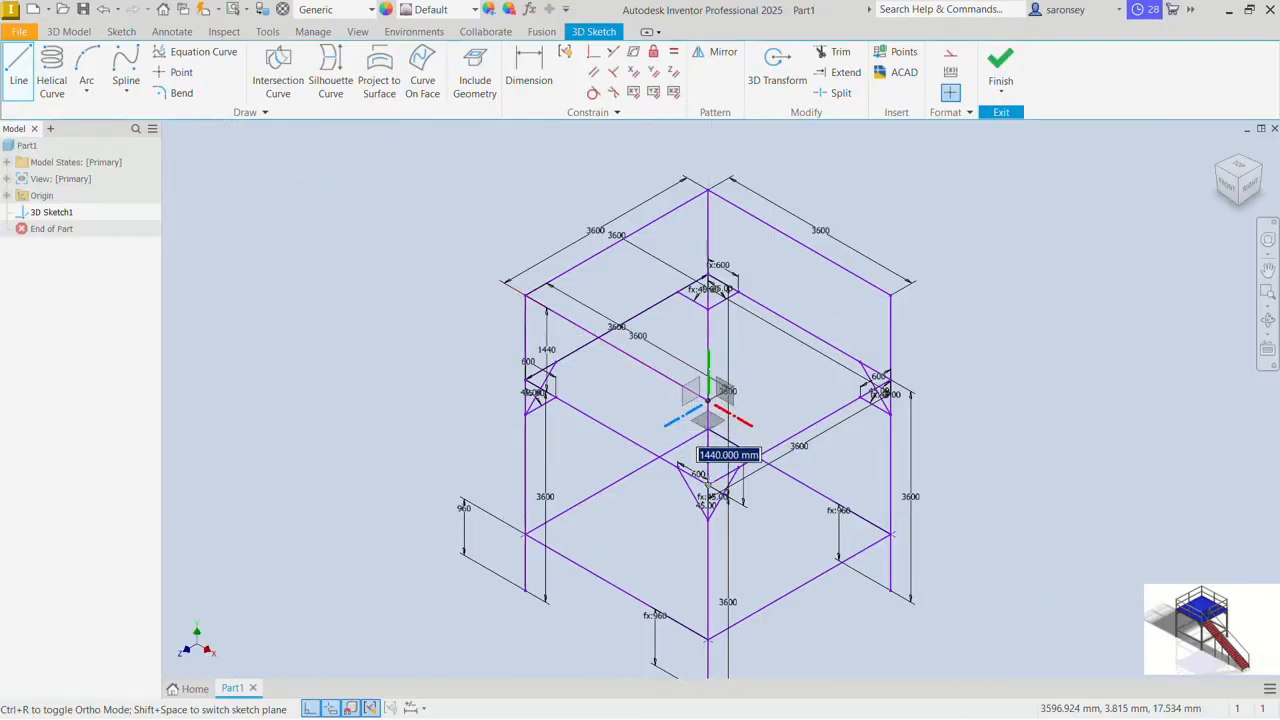
pyautogui.click(708, 492)
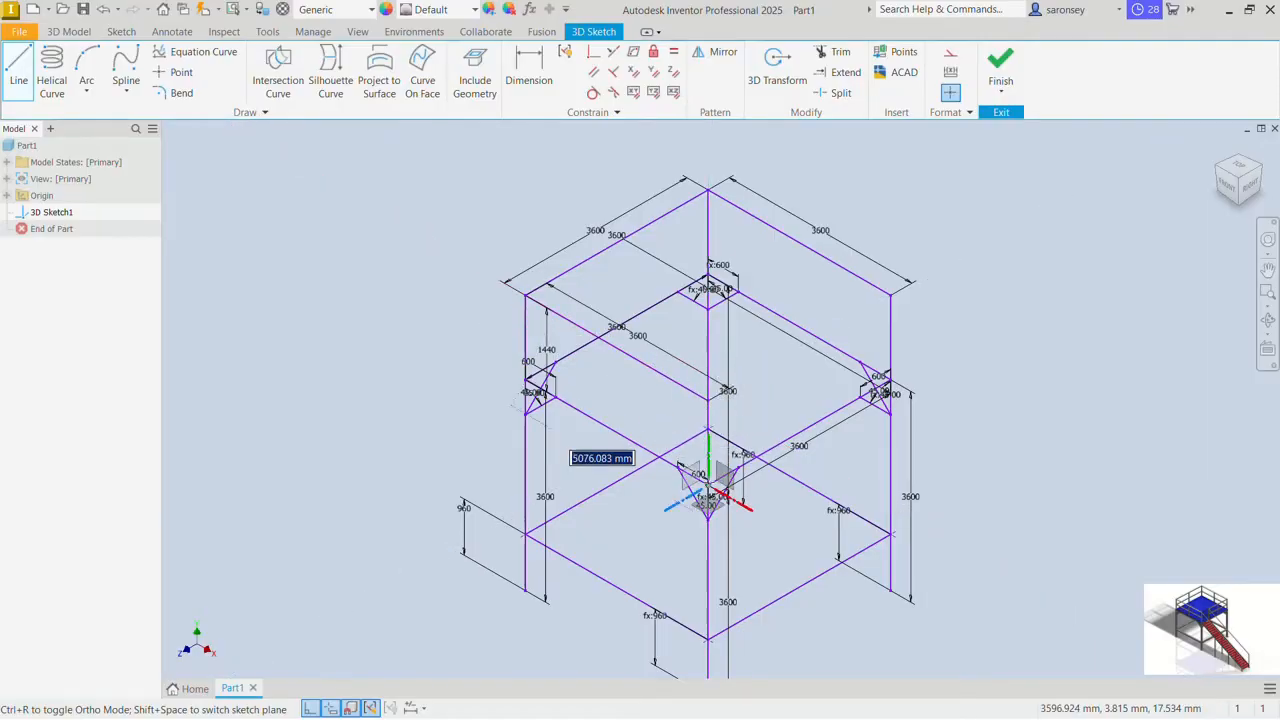
pyautogui.rightClick(972, 290)
pyautogui.click(945, 430)
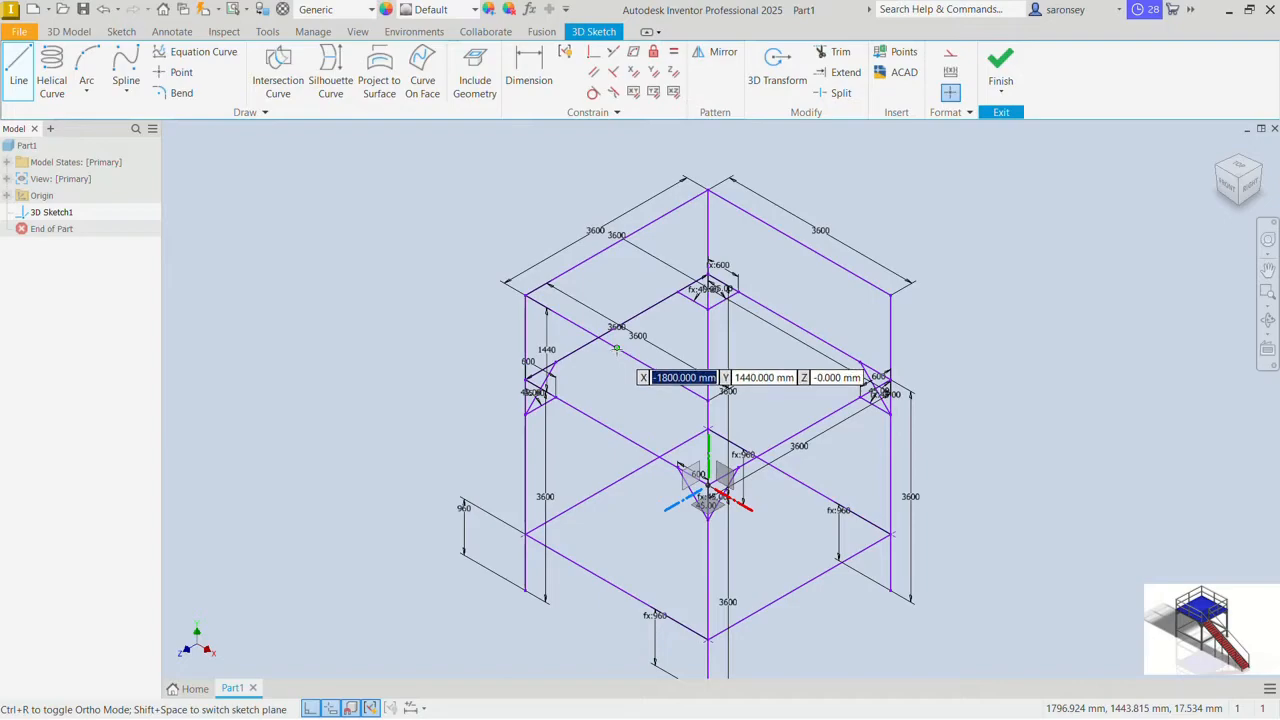
# Step: Draw vertical middle posts from the midpoints of the front and left handrails down to the midpoints of the top beams below them
pyautogui.click(617, 349)
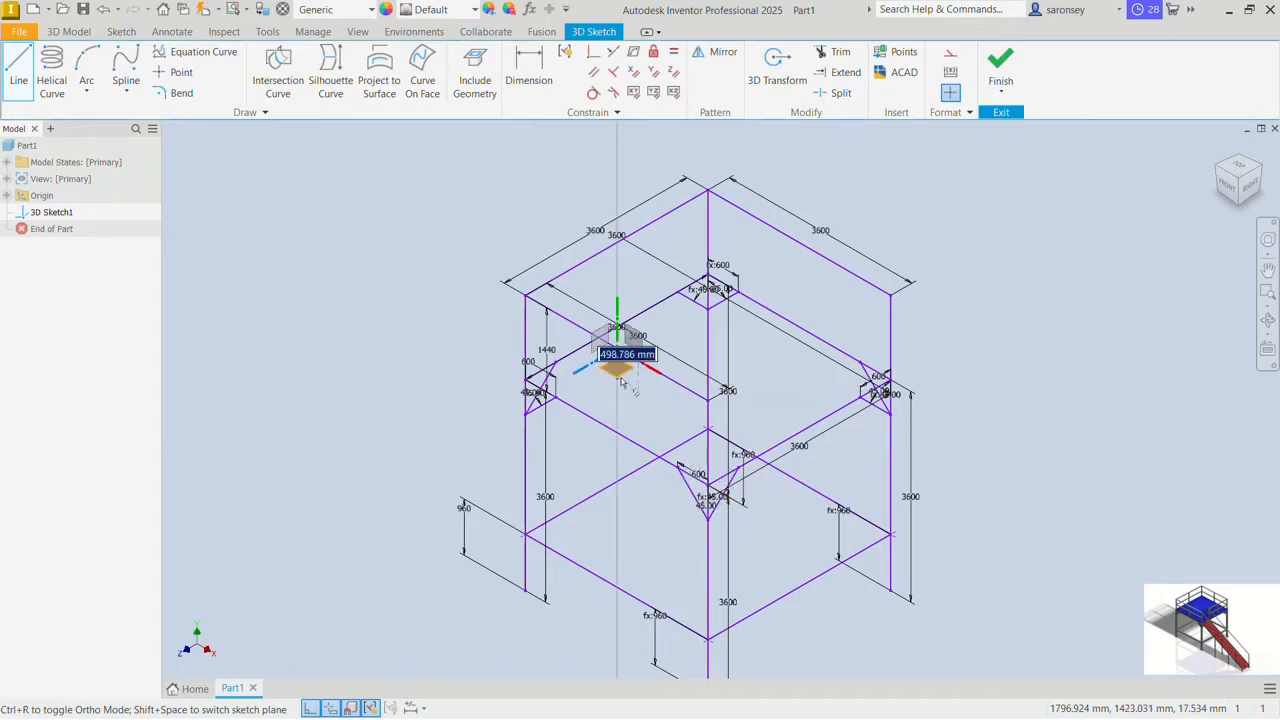
pyautogui.click(616, 432)
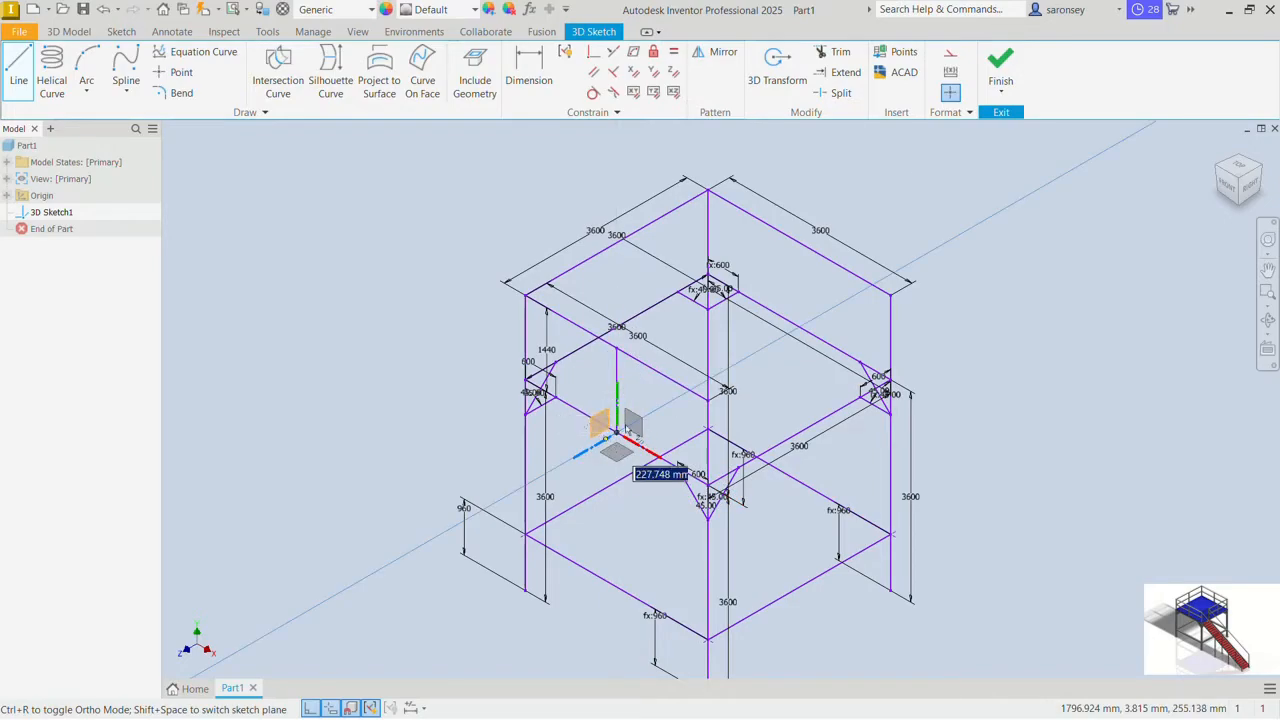
pyautogui.rightClick(652, 408)
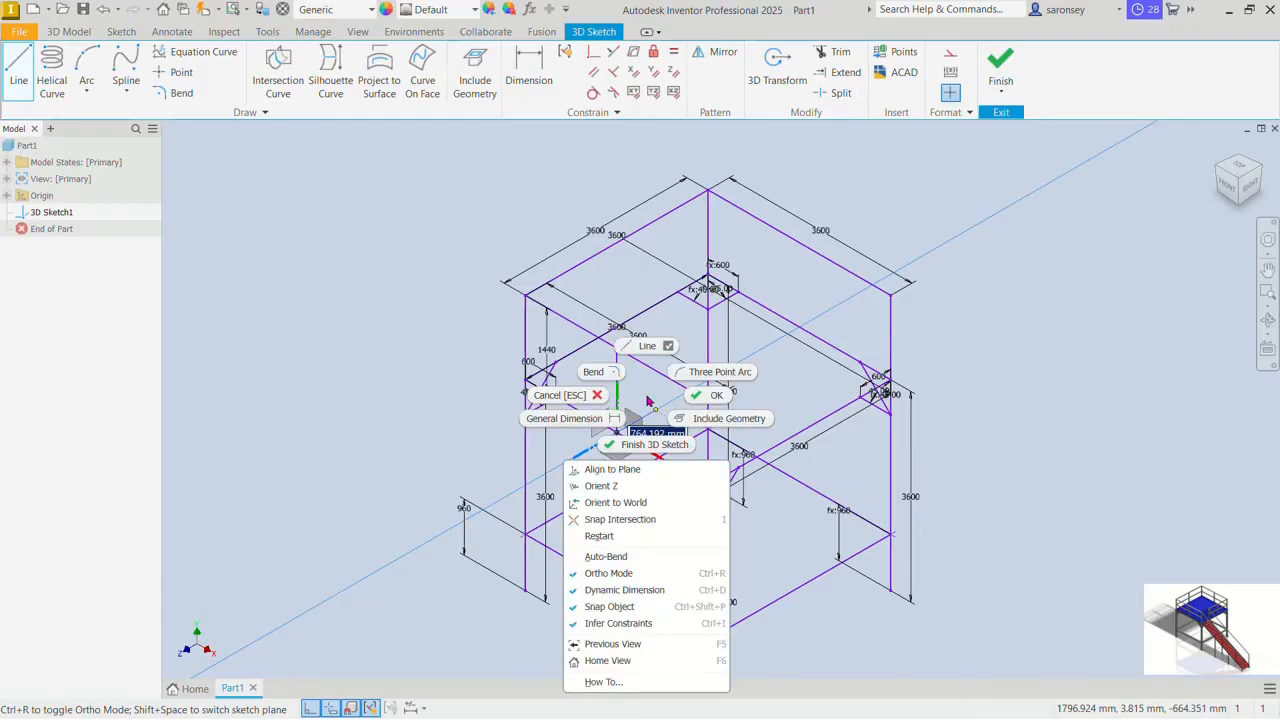
pyautogui.click(600, 536)
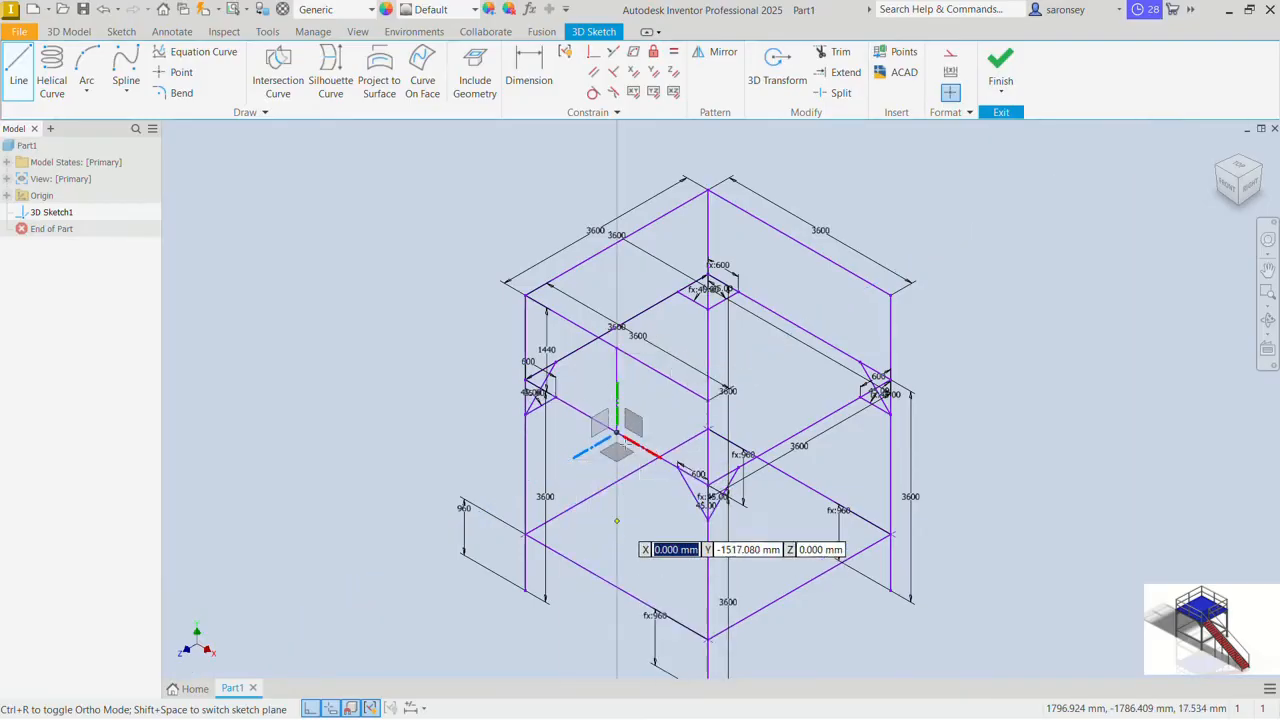
pyautogui.click(617, 239)
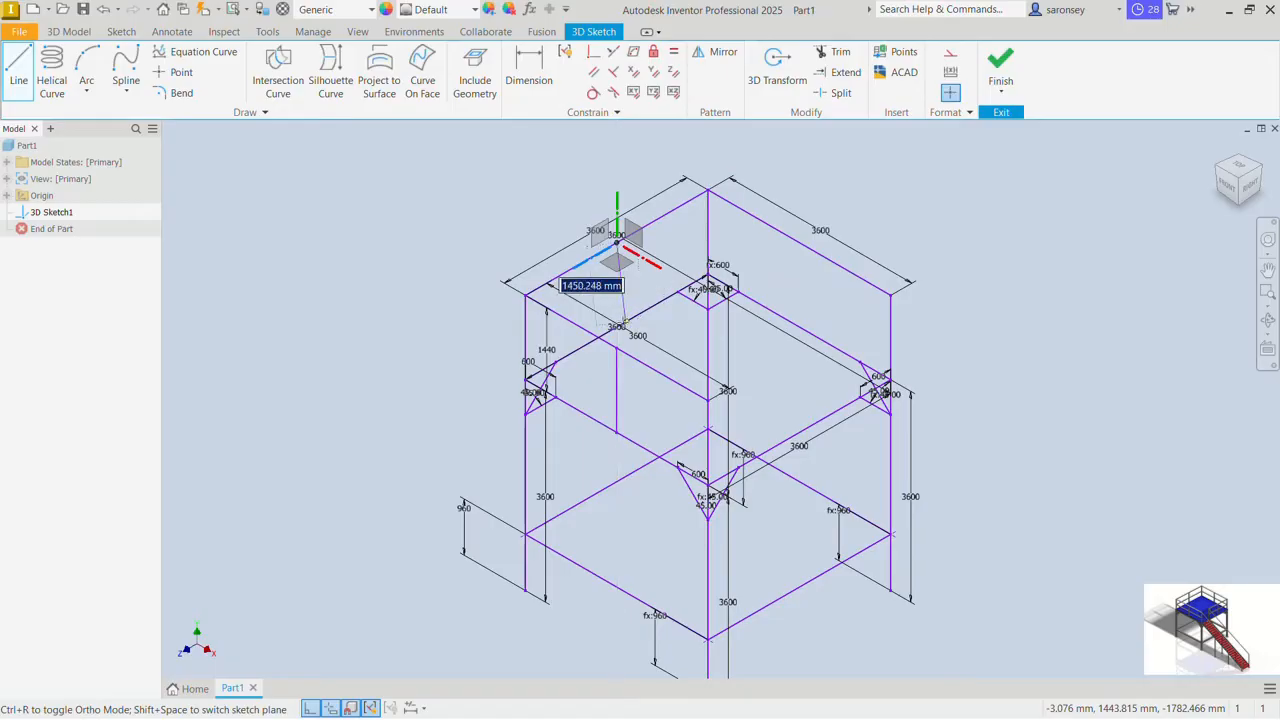
pyautogui.rightClick(650, 278)
pyautogui.click(630, 412)
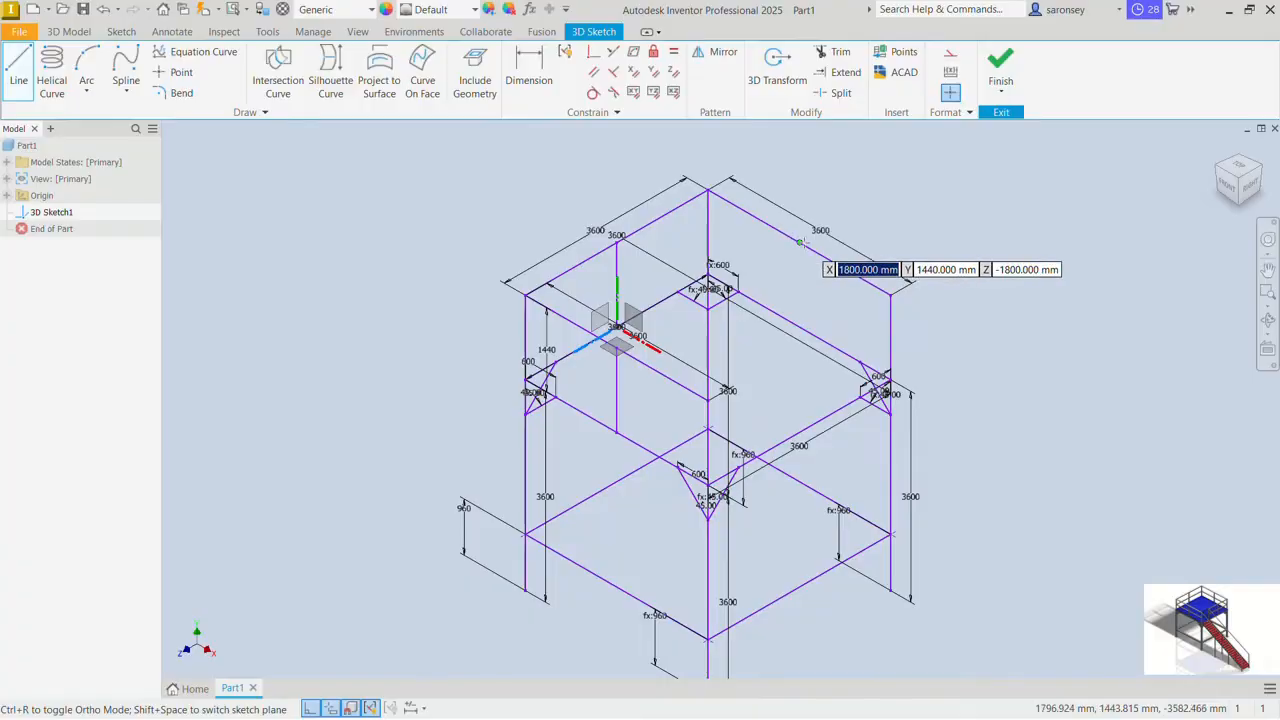
# Step: Draw a vertical middle post from the back handrail's midpoint down to the midpoint of the back top beam
pyautogui.click(800, 242)
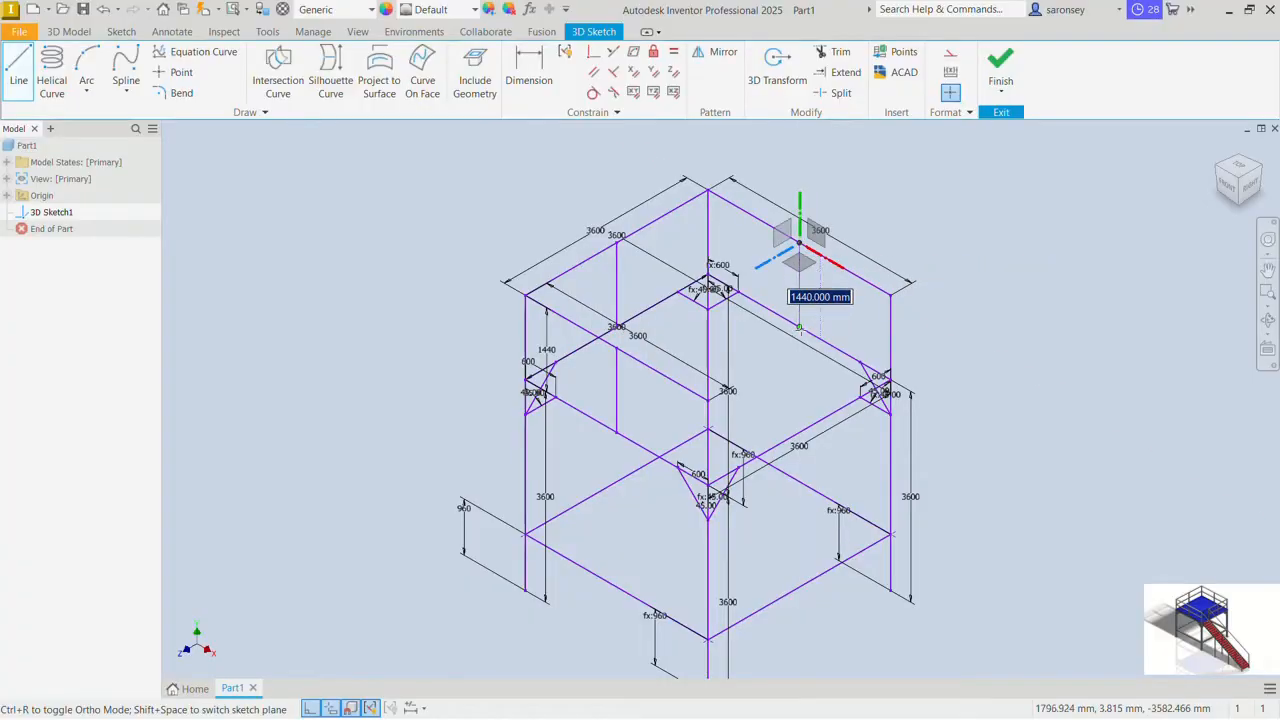
pyautogui.click(800, 327)
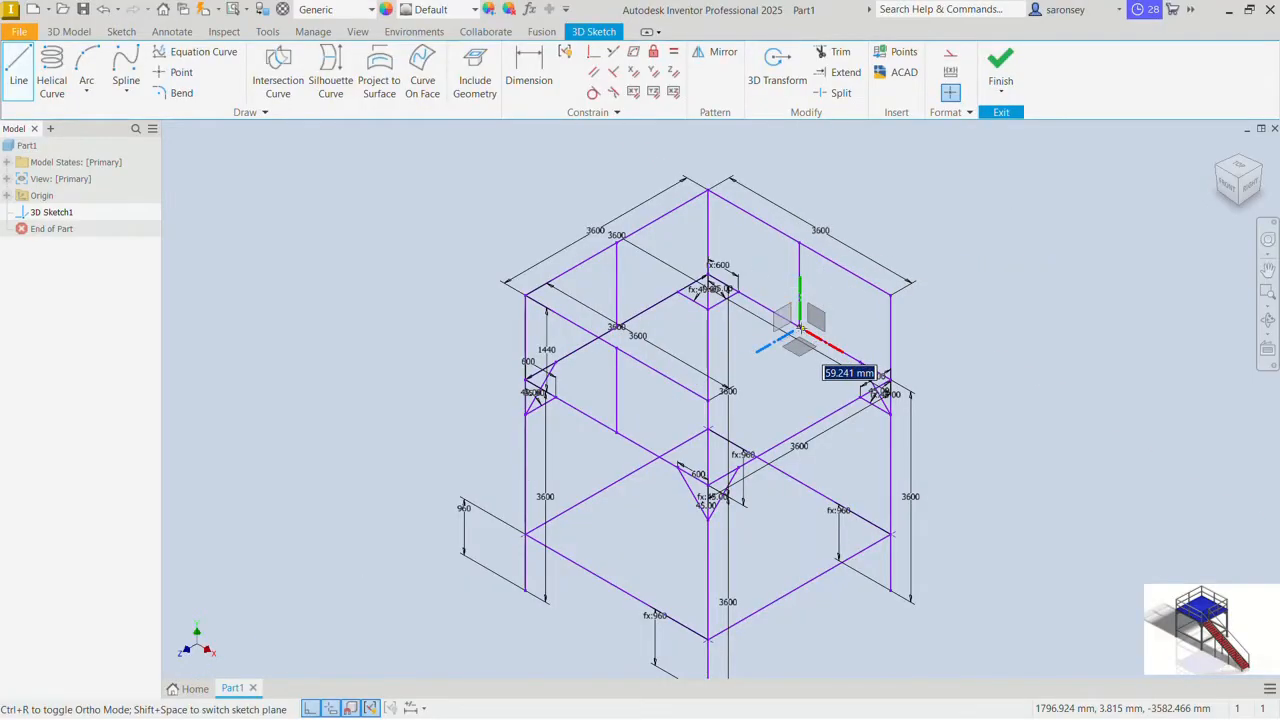
pyautogui.rightClick(760, 265)
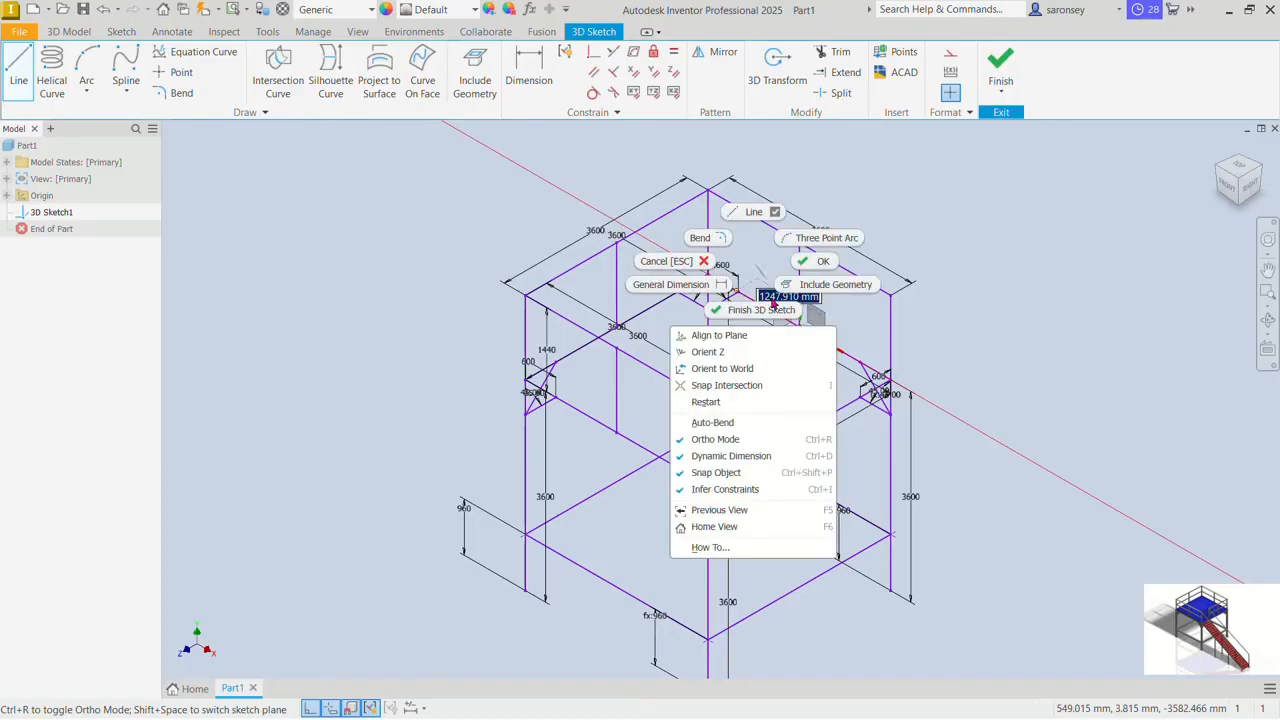
pyautogui.click(727, 406)
# Step: Draw a 2600 mm handrail along the right side from the back-right post's top, and close it with a post down to the beam
pyautogui.moveTo(775, 403); pyautogui.dragTo(729, 379, button='middle')
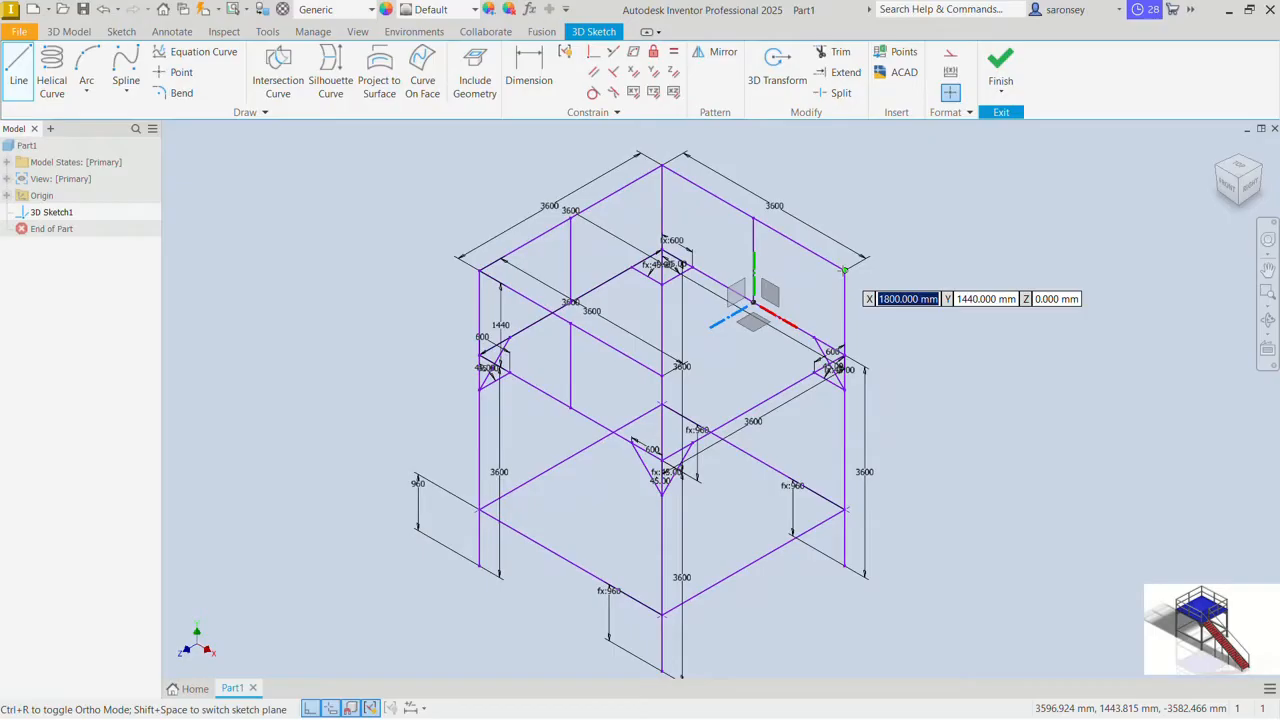
pyautogui.click(845, 270)
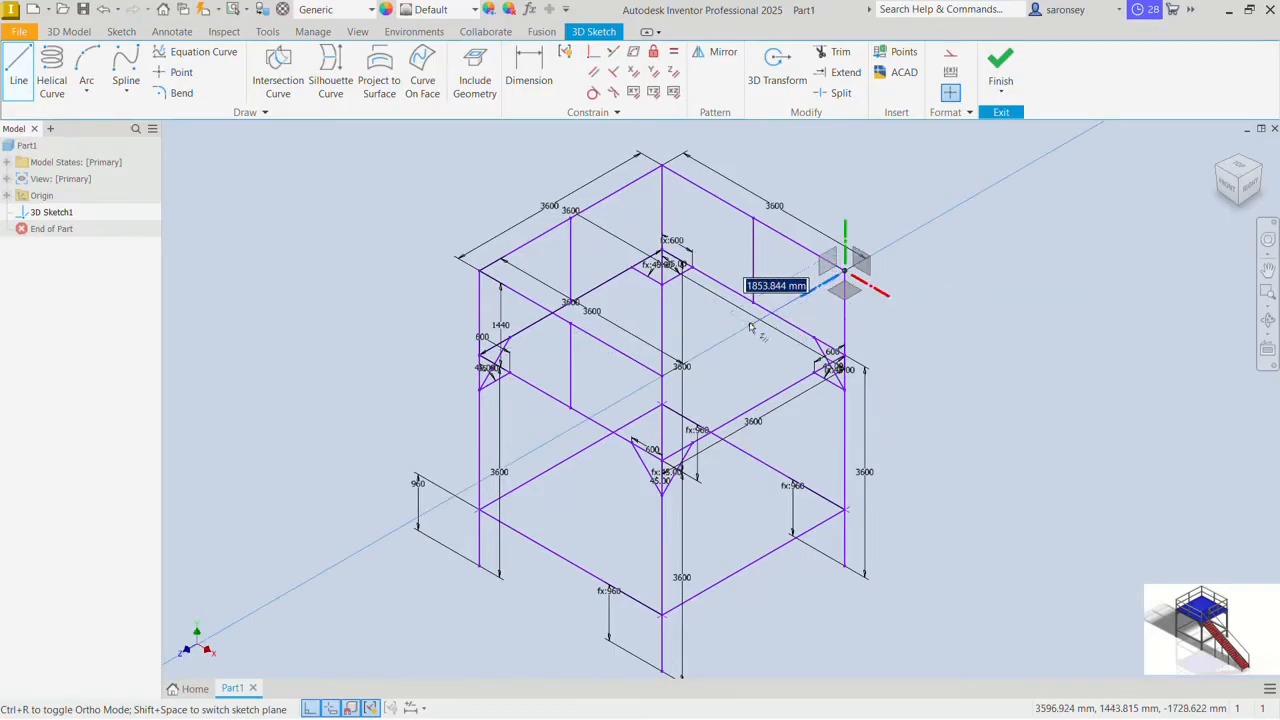
pyautogui.write('2600')
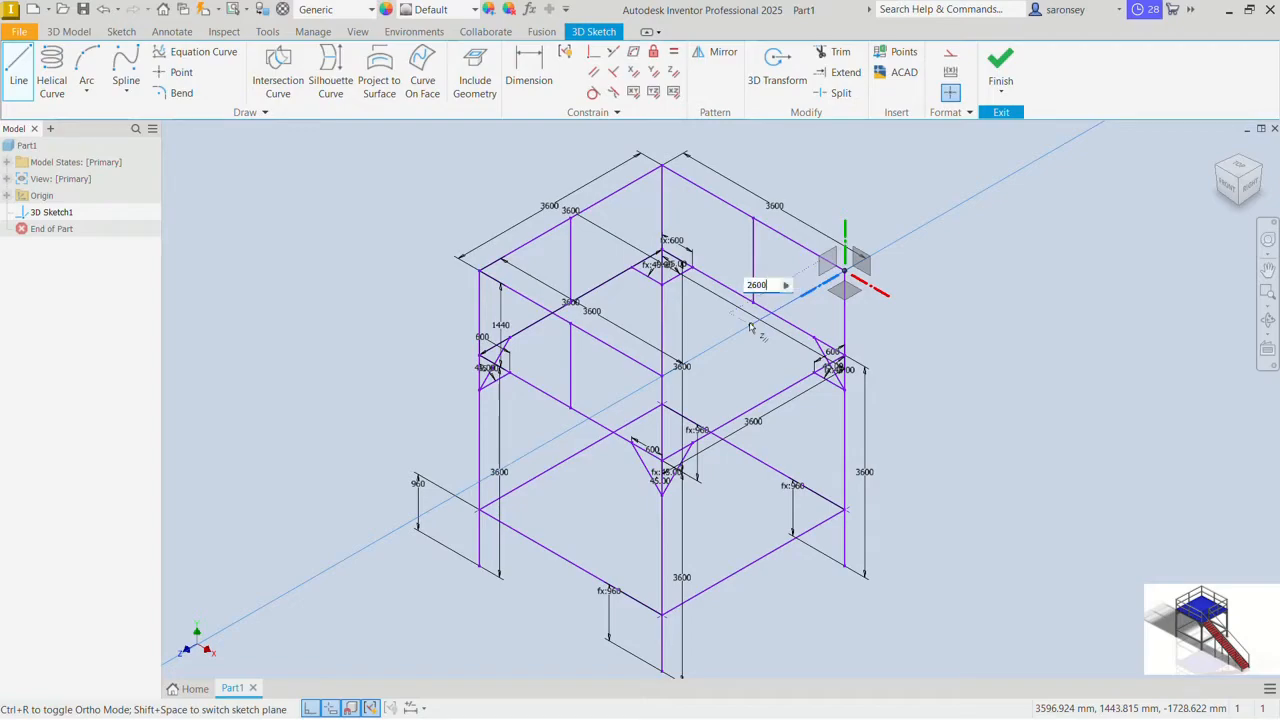
pyautogui.press('Return')
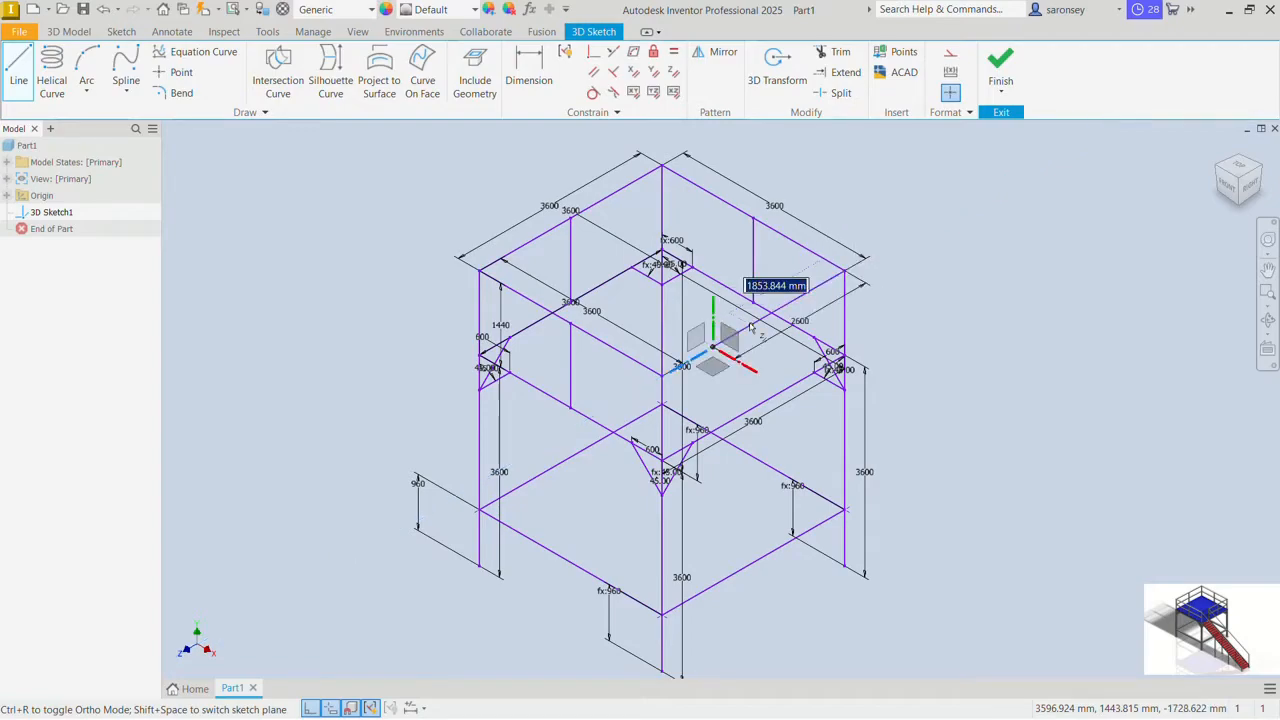
pyautogui.rightClick(916, 289)
pyautogui.click(997, 298)
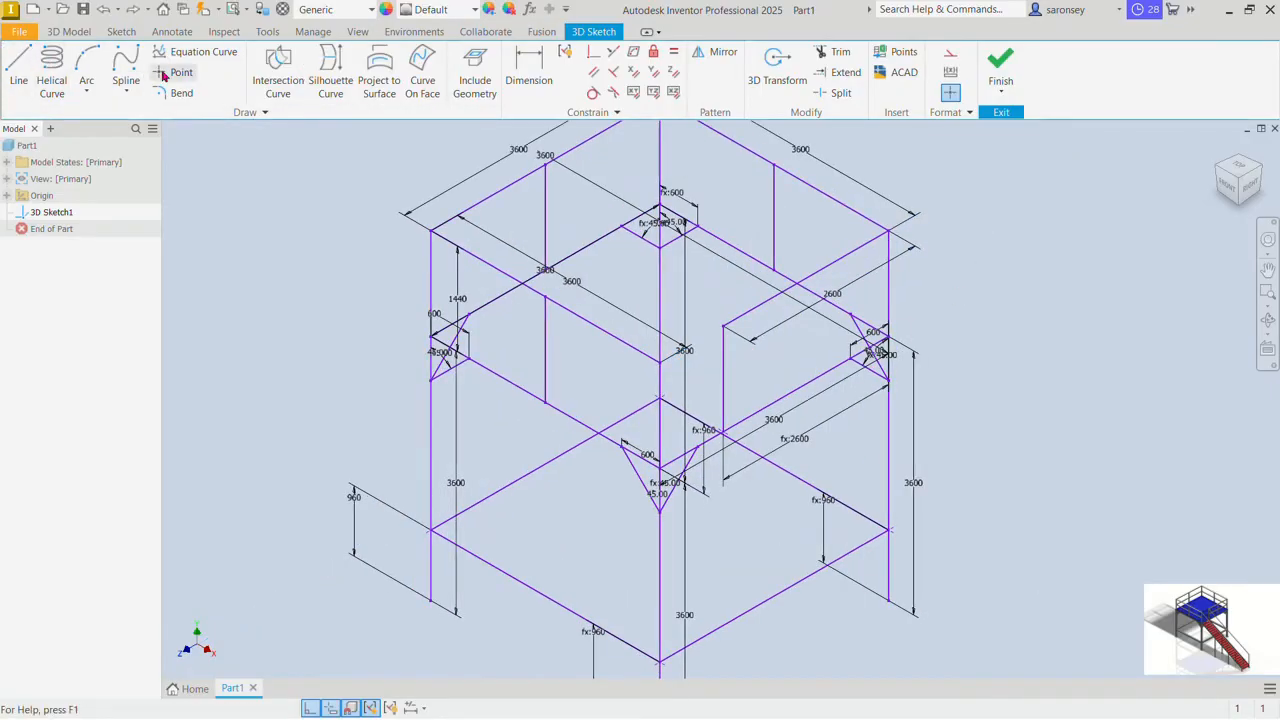
# Step: Place a point on the right top beam and dimension it from the short handrail's end post as d27/2
pyautogui.click(172, 73)
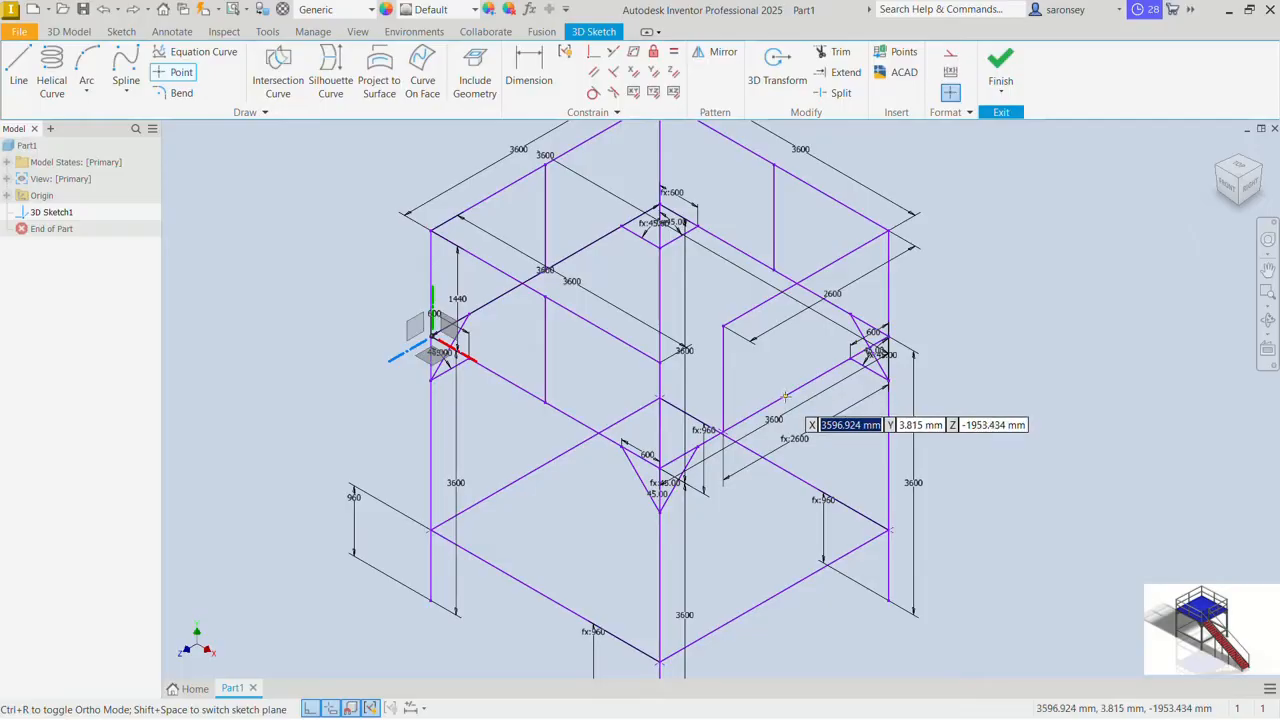
pyautogui.click(529, 72)
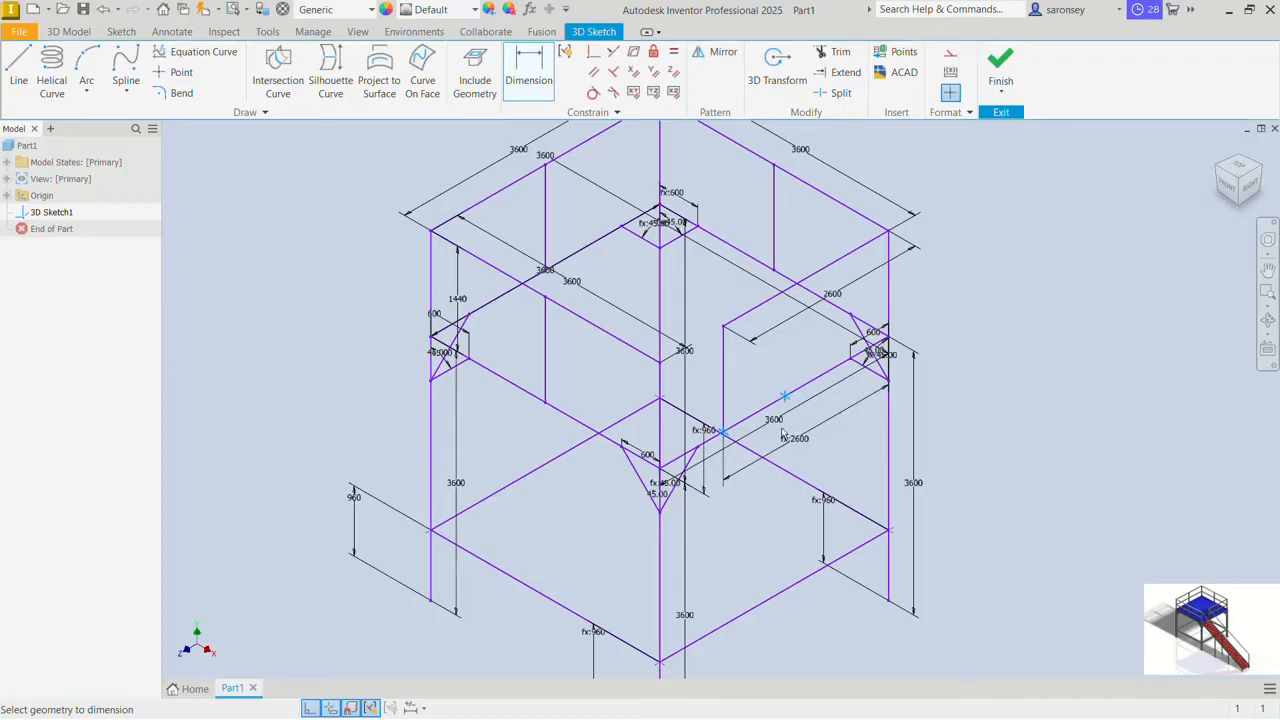
pyautogui.click(772, 512)
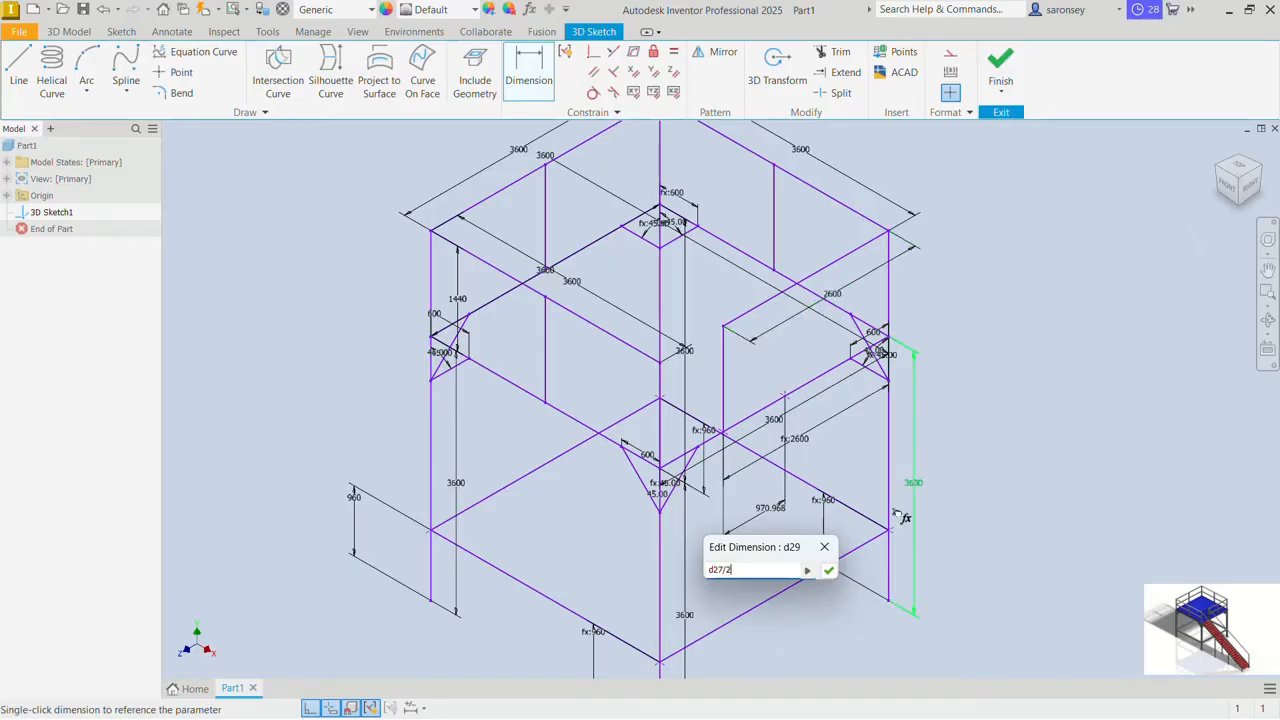
pyautogui.click(828, 570)
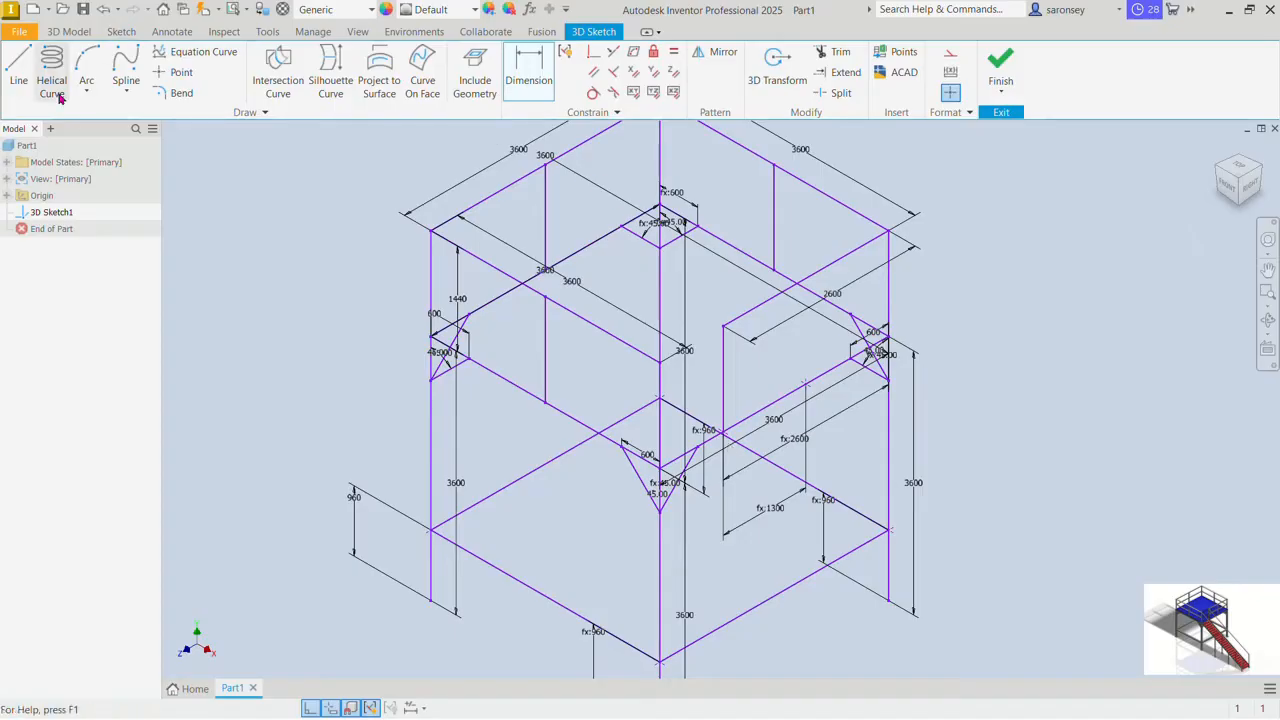
# Step: Draw a vertical middle post from the point on the right top beam up to the 2600 mm handrail
pyautogui.click(18, 68)
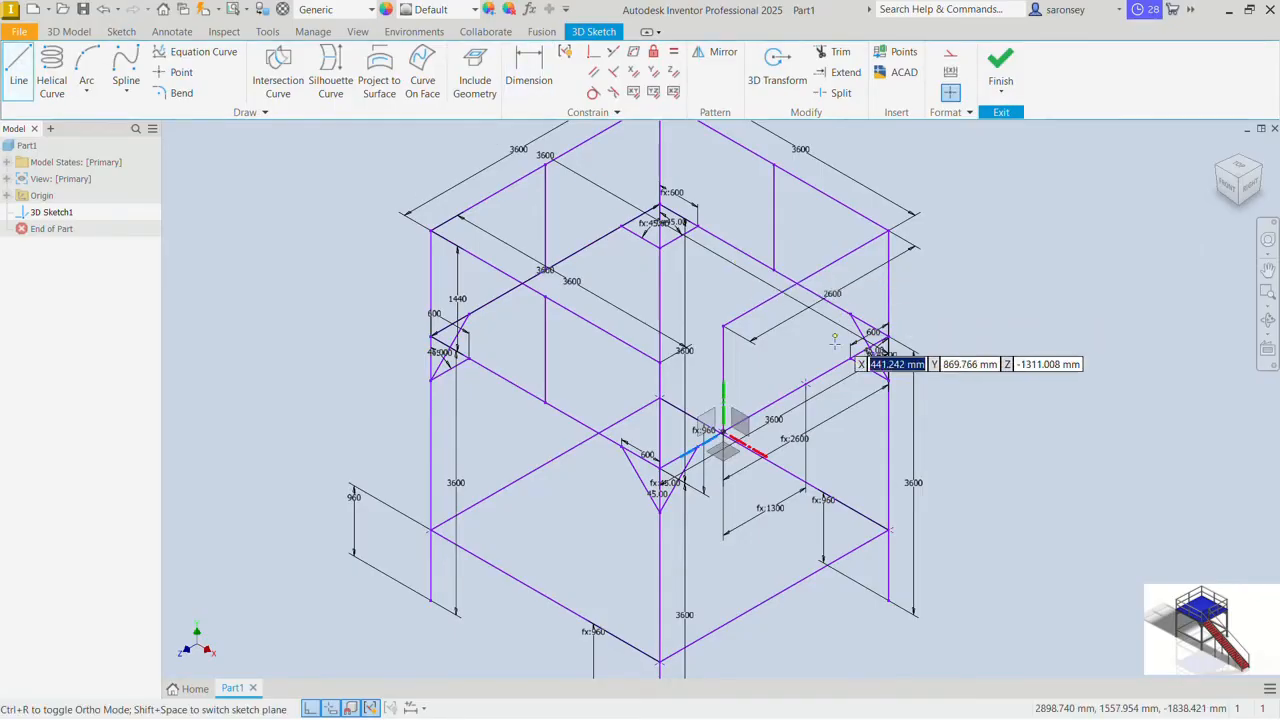
pyautogui.click(806, 392)
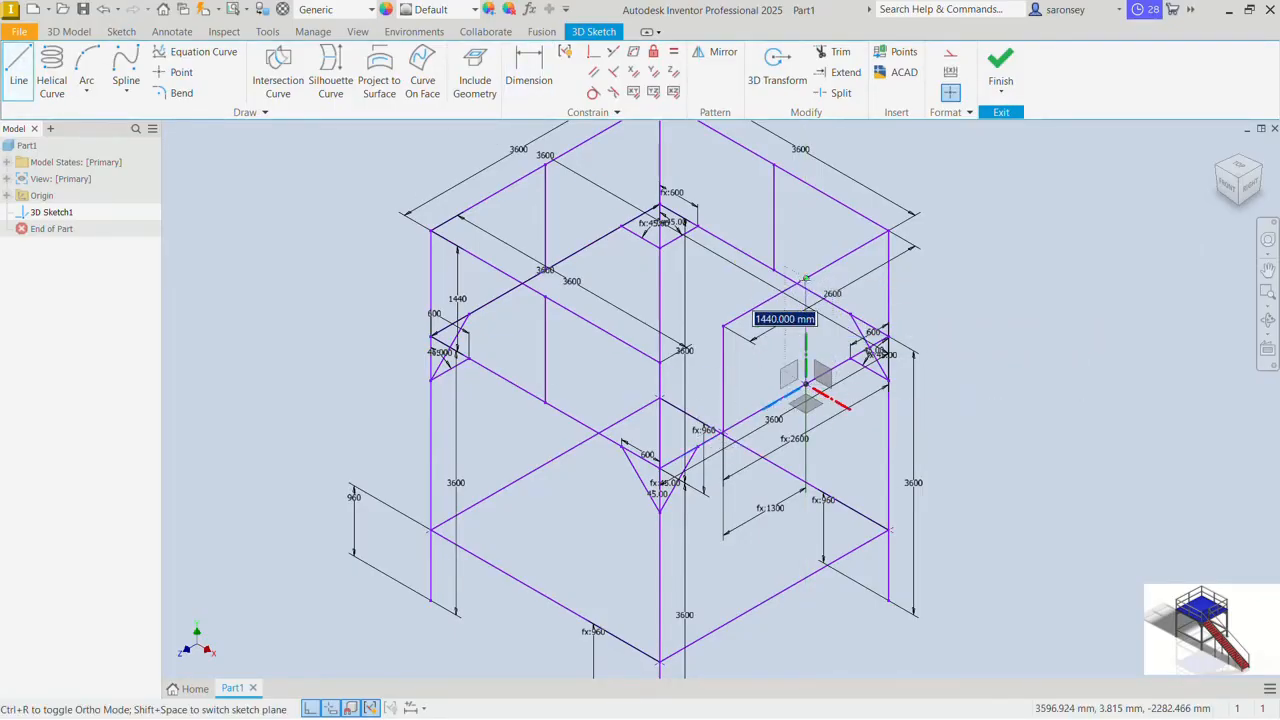
pyautogui.click(806, 277)
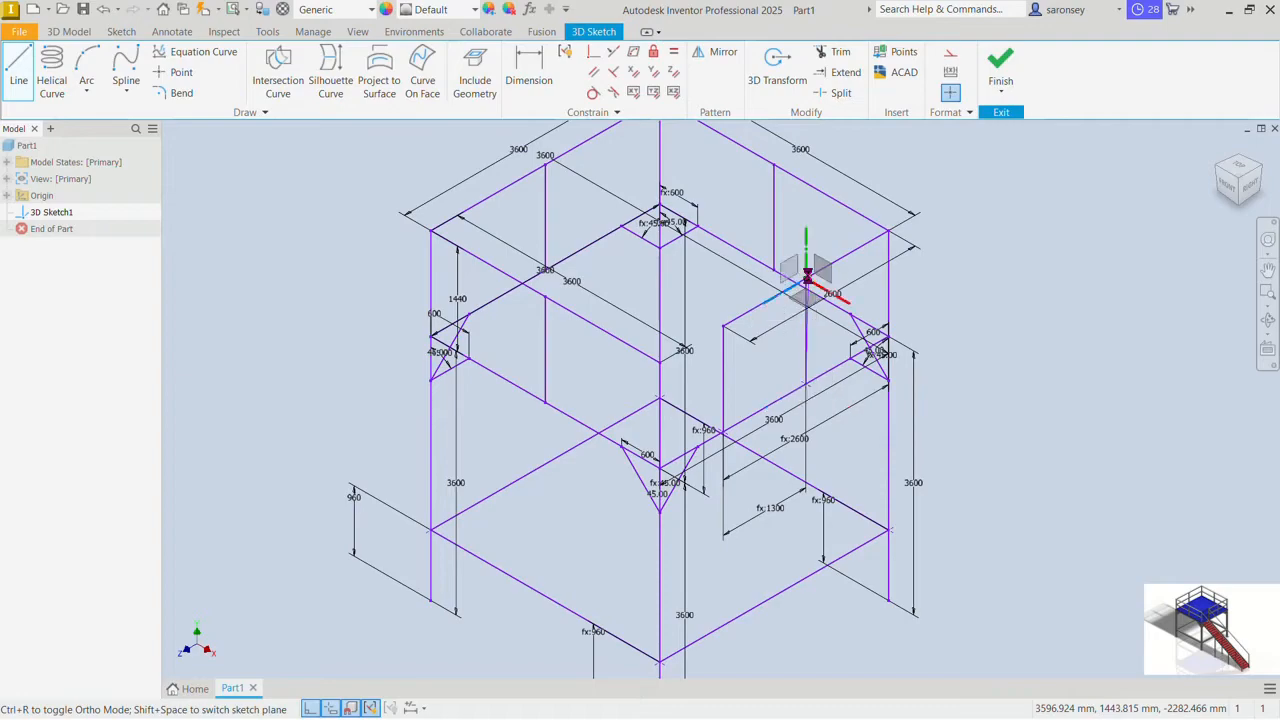
pyautogui.rightClick(1000, 298)
pyautogui.click(1040, 304)
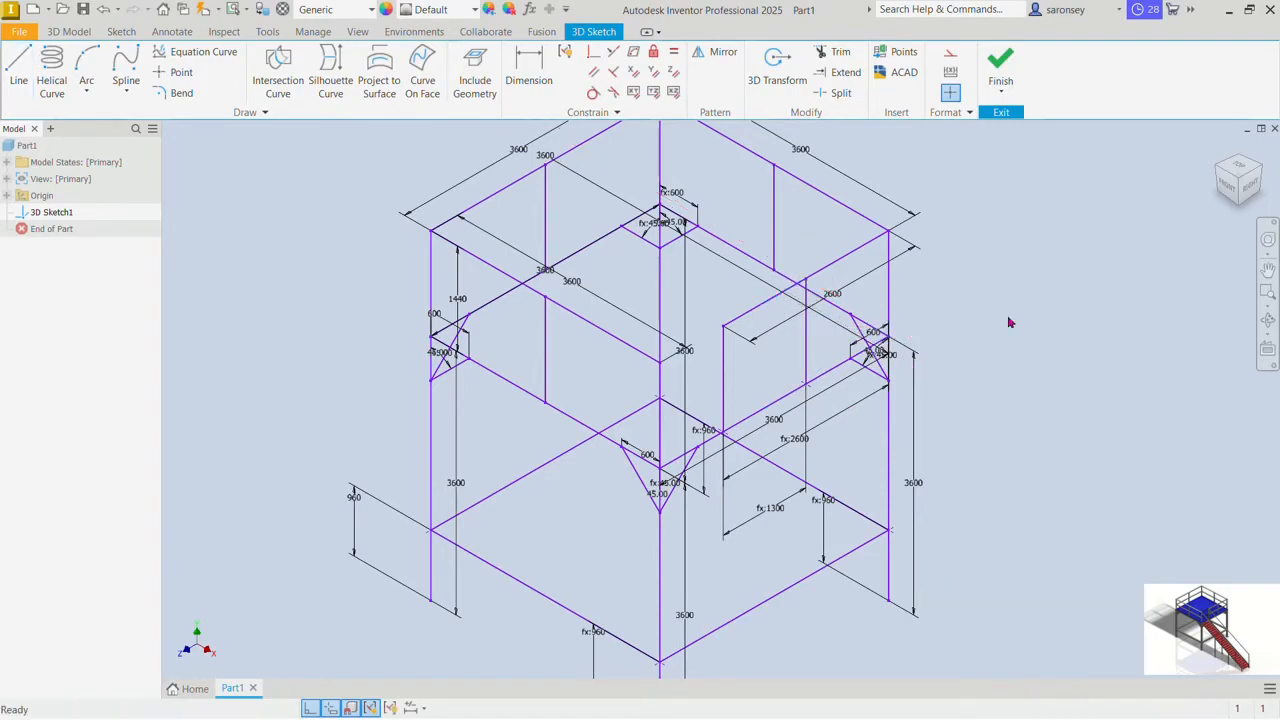
# Step: Draw a 3600 mm front mid rail from the front-right railing post's midpoint to the front-left post's midpoint
pyautogui.click(18, 72)
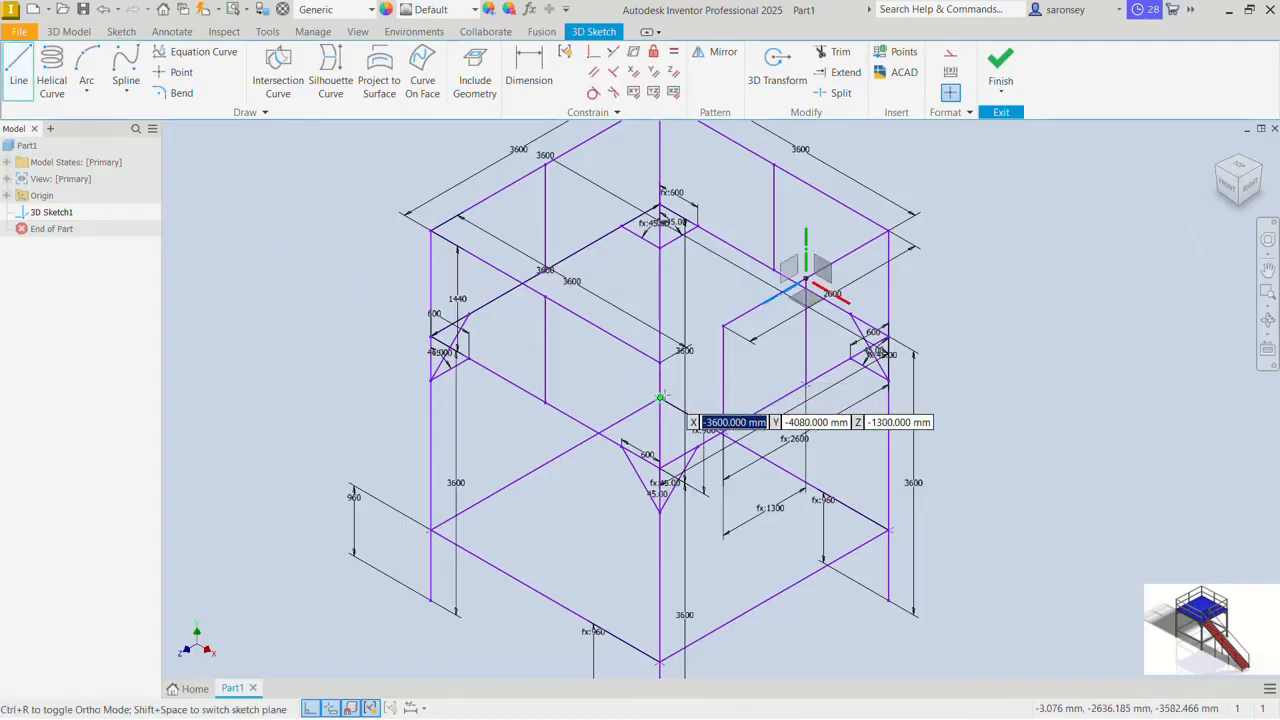
pyautogui.scroll(3, 660, 398)
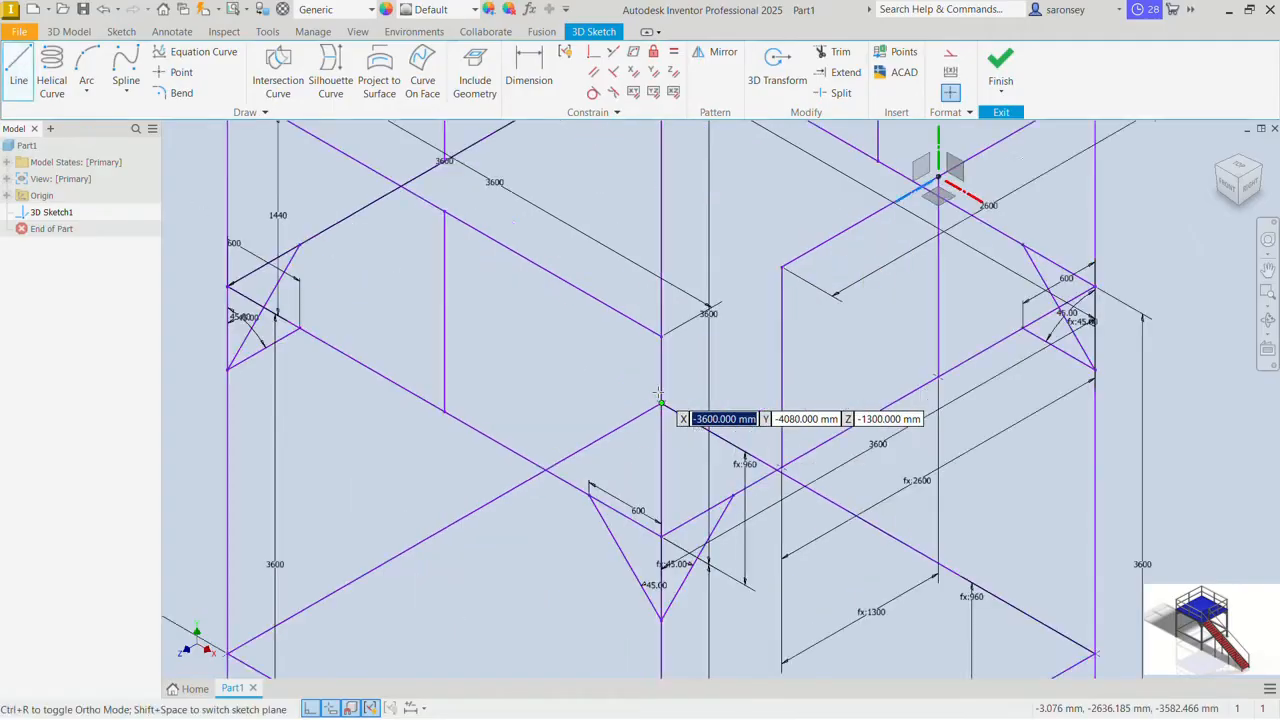
pyautogui.scroll(-2, 660, 398)
pyautogui.keyDown('shift'); pyautogui.moveTo(667, 392); pyautogui.dragTo(658, 390, button='middle'); pyautogui.keyUp('shift')
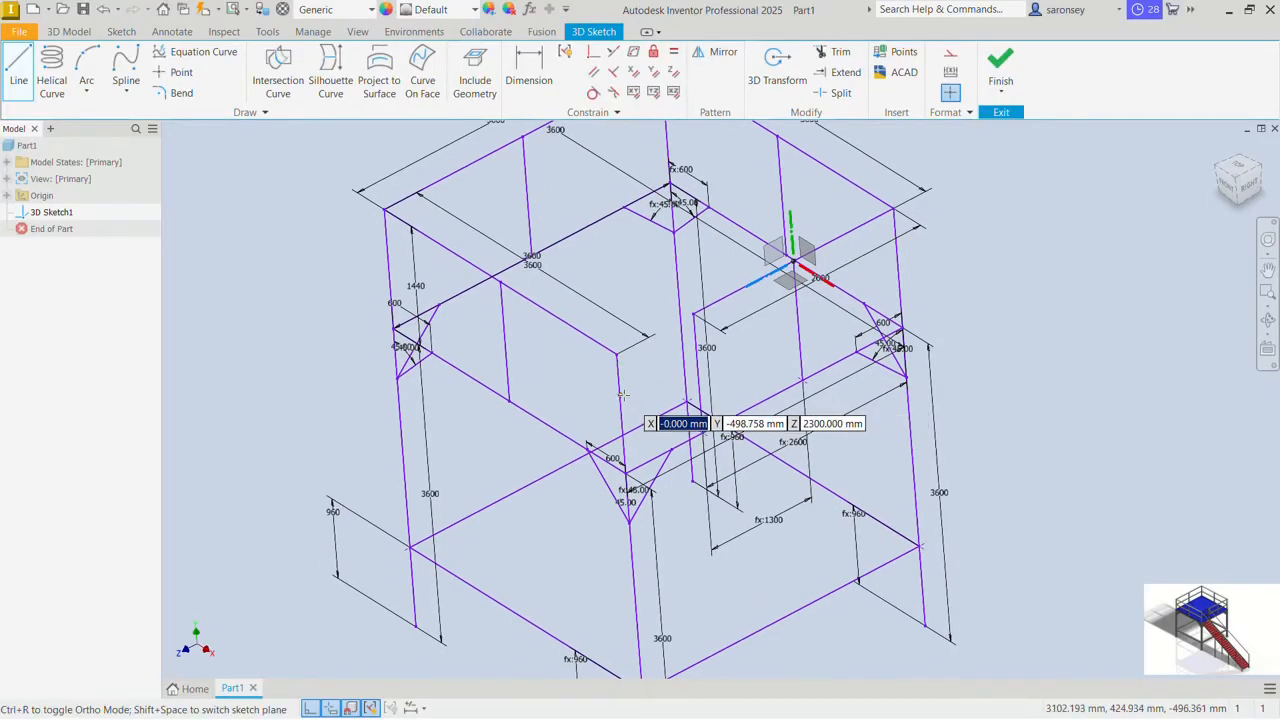
pyautogui.click(620, 411)
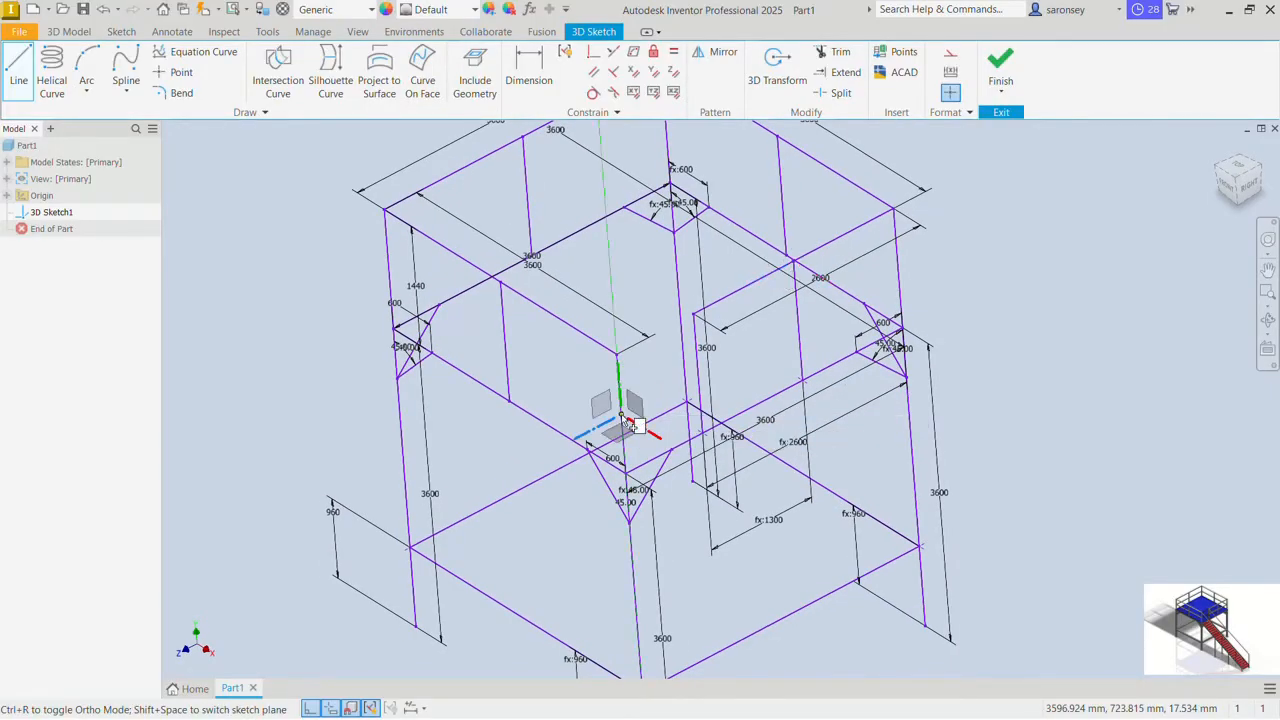
pyautogui.click(1219, 155)
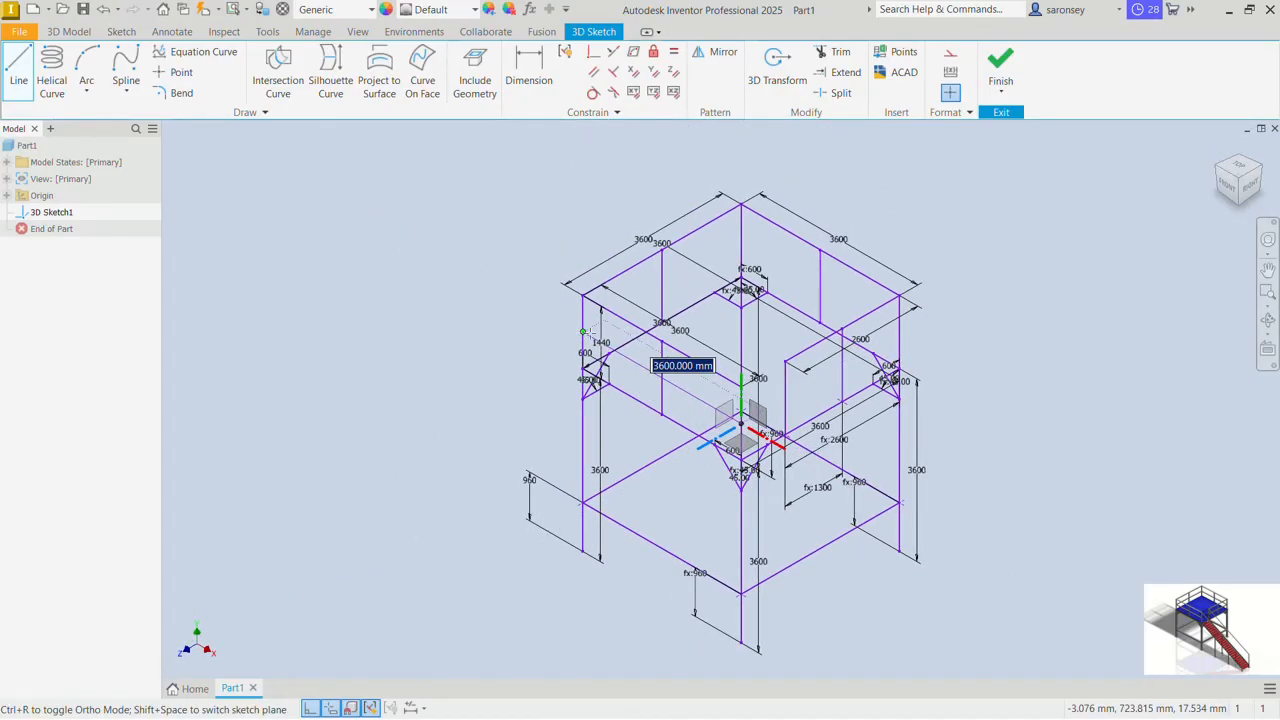
pyautogui.click(583, 332)
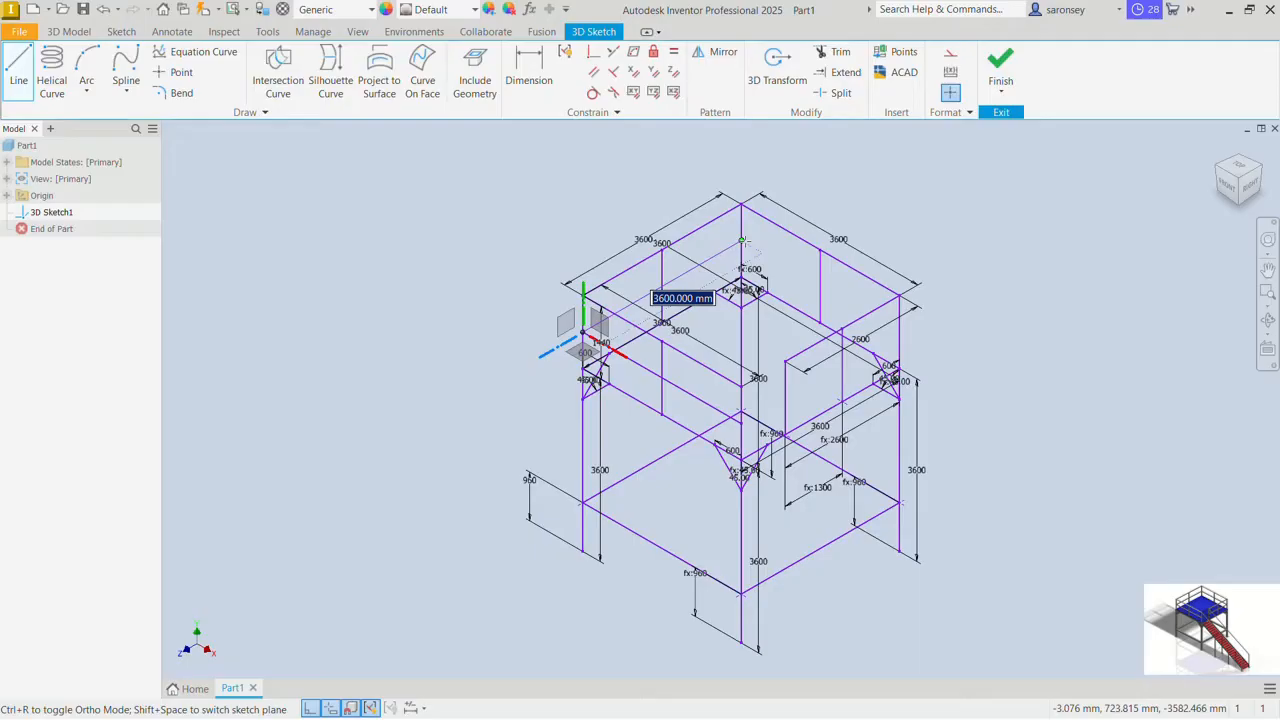
# Step: Continue the mid rail through the midpoints of the back-left and back-right posts, ending at the right side's short-railing end post
pyautogui.click(741, 241)
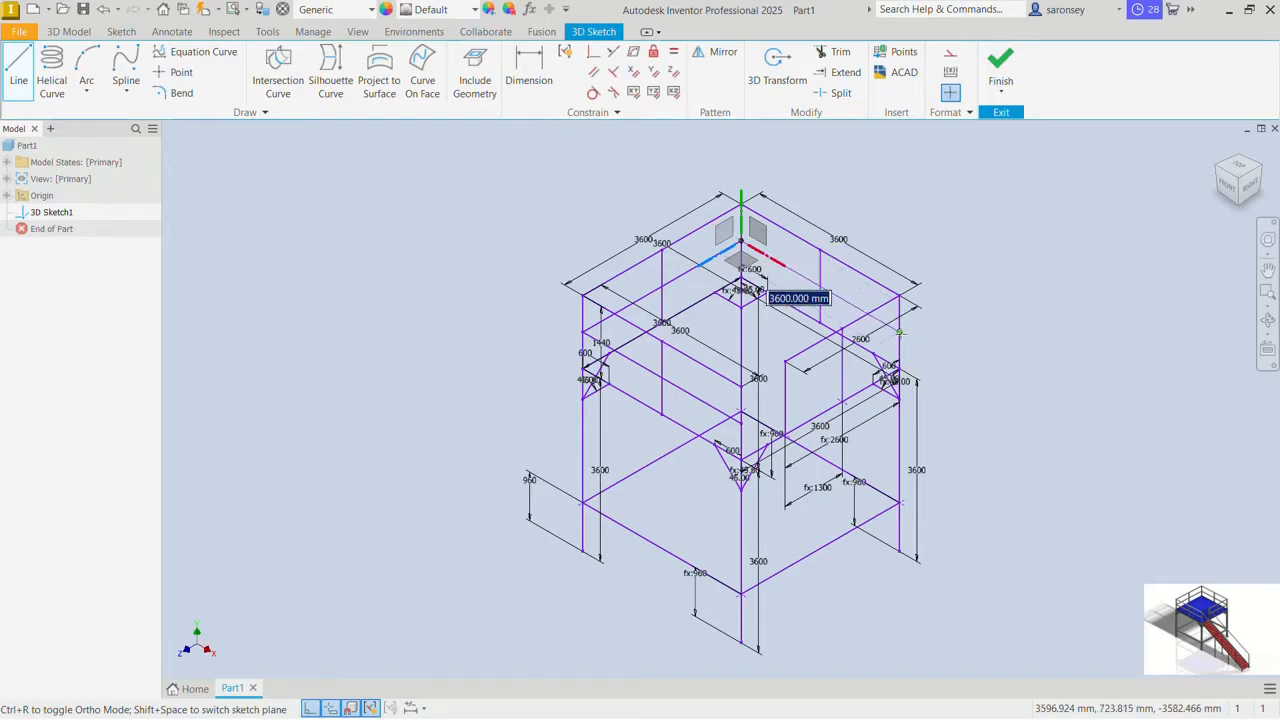
pyautogui.click(899, 332)
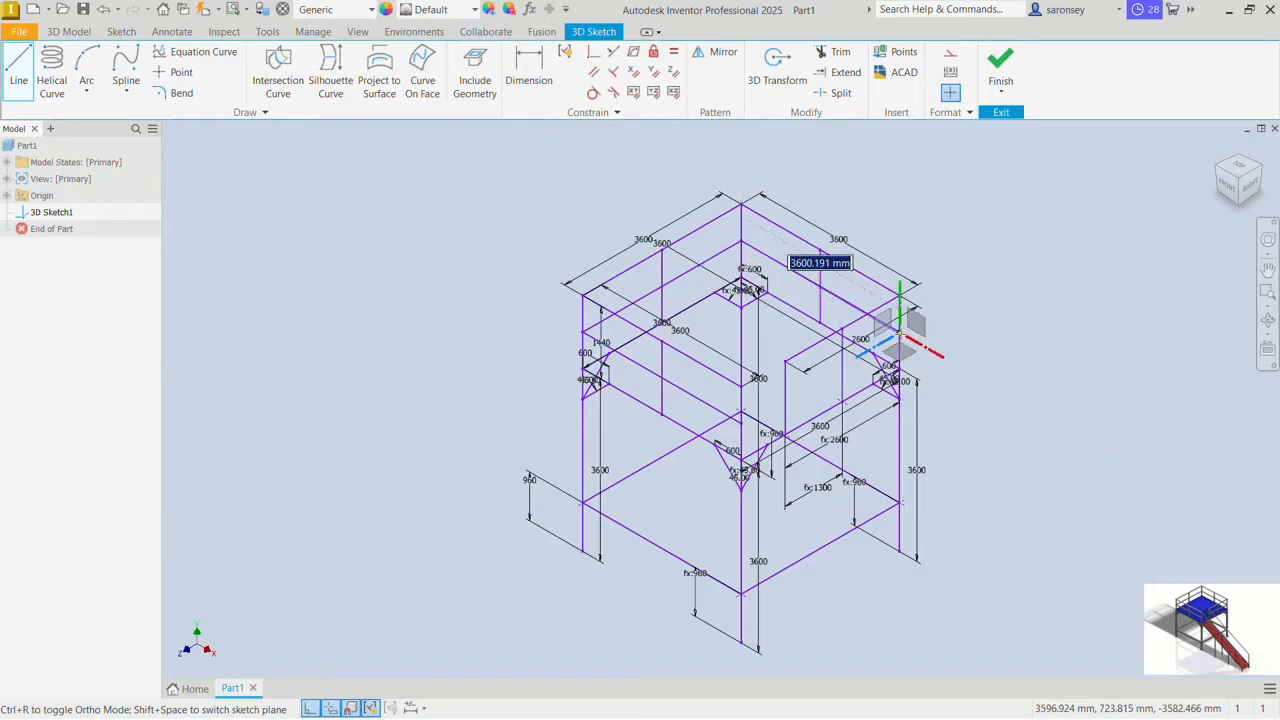
pyautogui.click(786, 398)
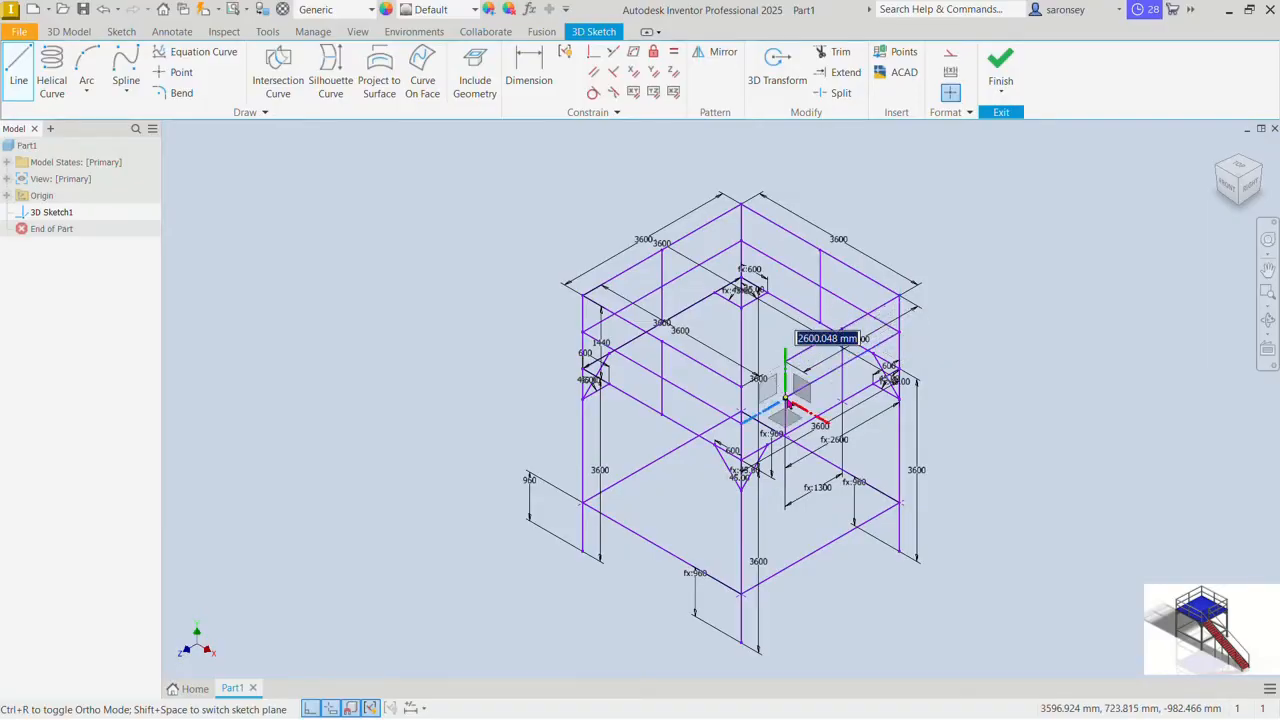
pyautogui.rightClick(1005, 262)
pyautogui.click(1040, 278)
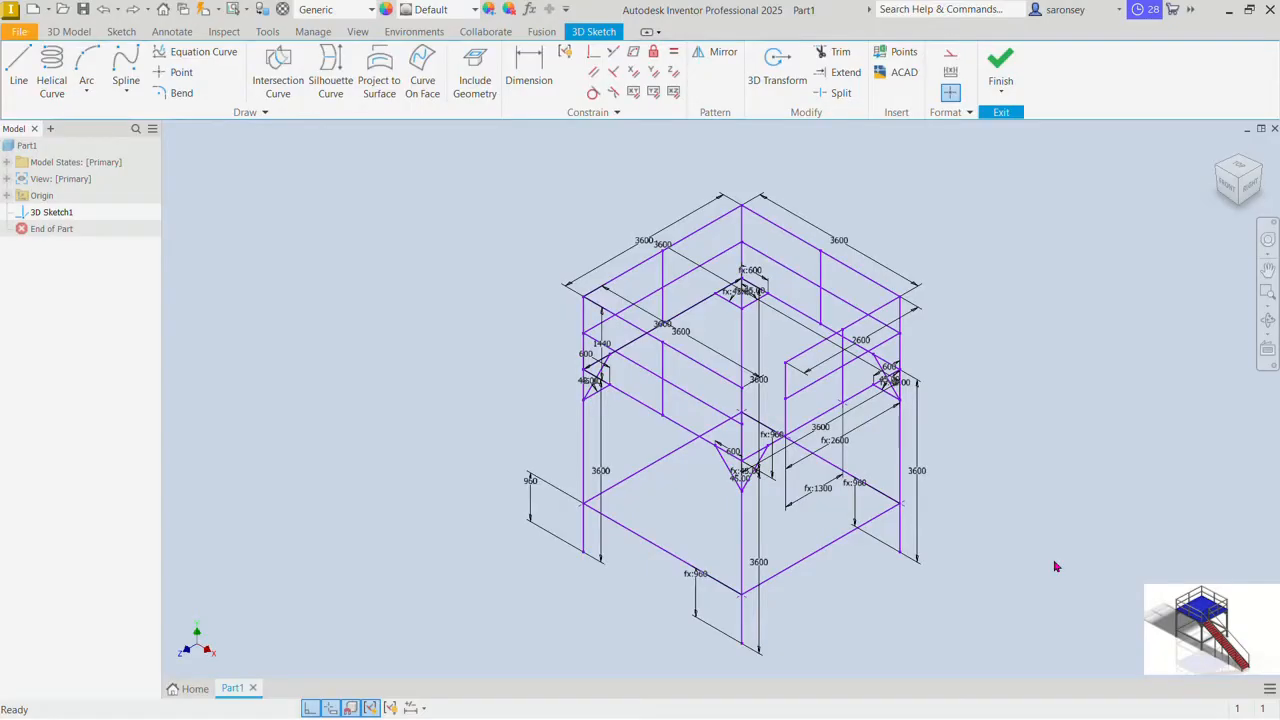
# Step: With Ortho Mode off, draw a horizontal ground line about 6290 mm long outward from the front-right leg's foot
pyautogui.click(18, 70)
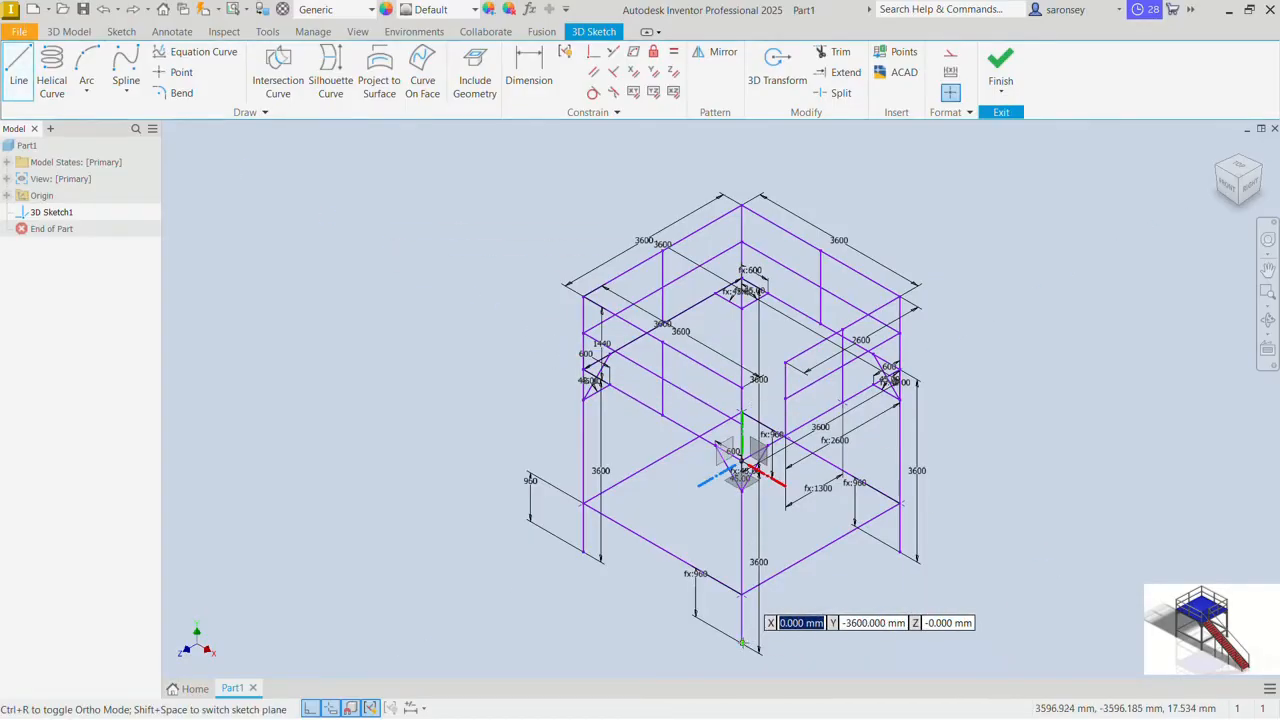
pyautogui.click(742, 643)
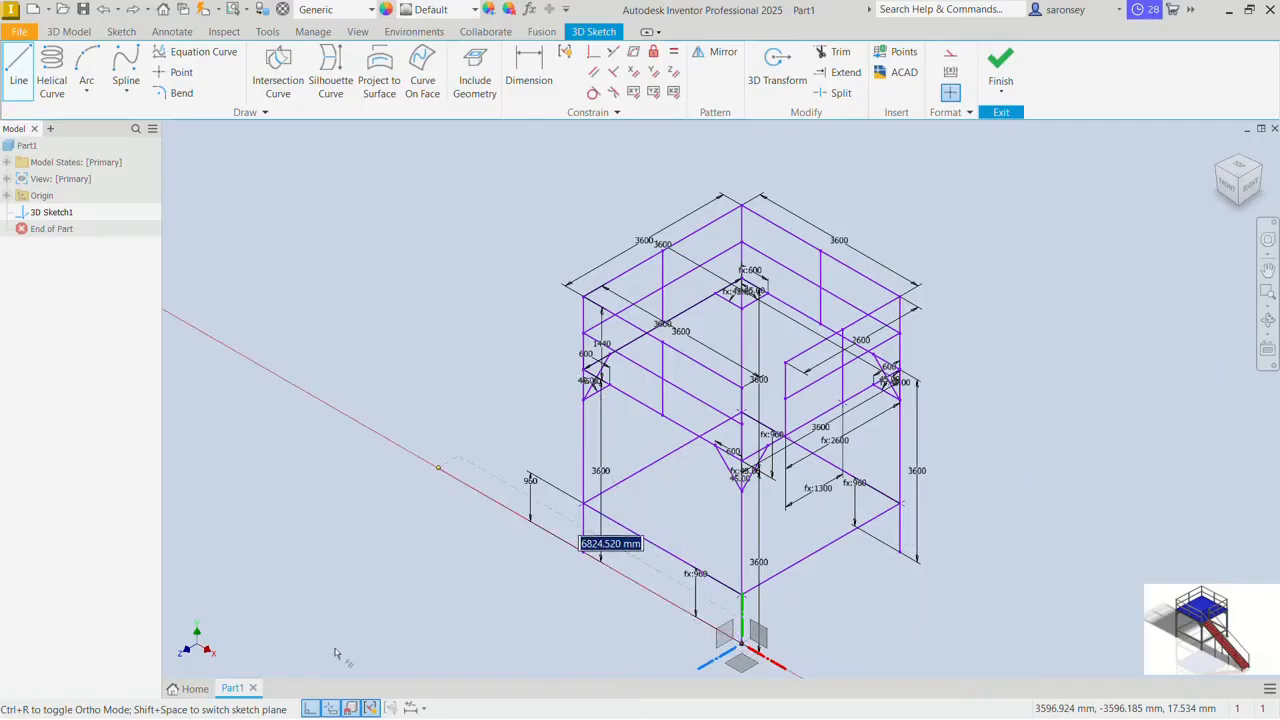
pyautogui.click(311, 711)
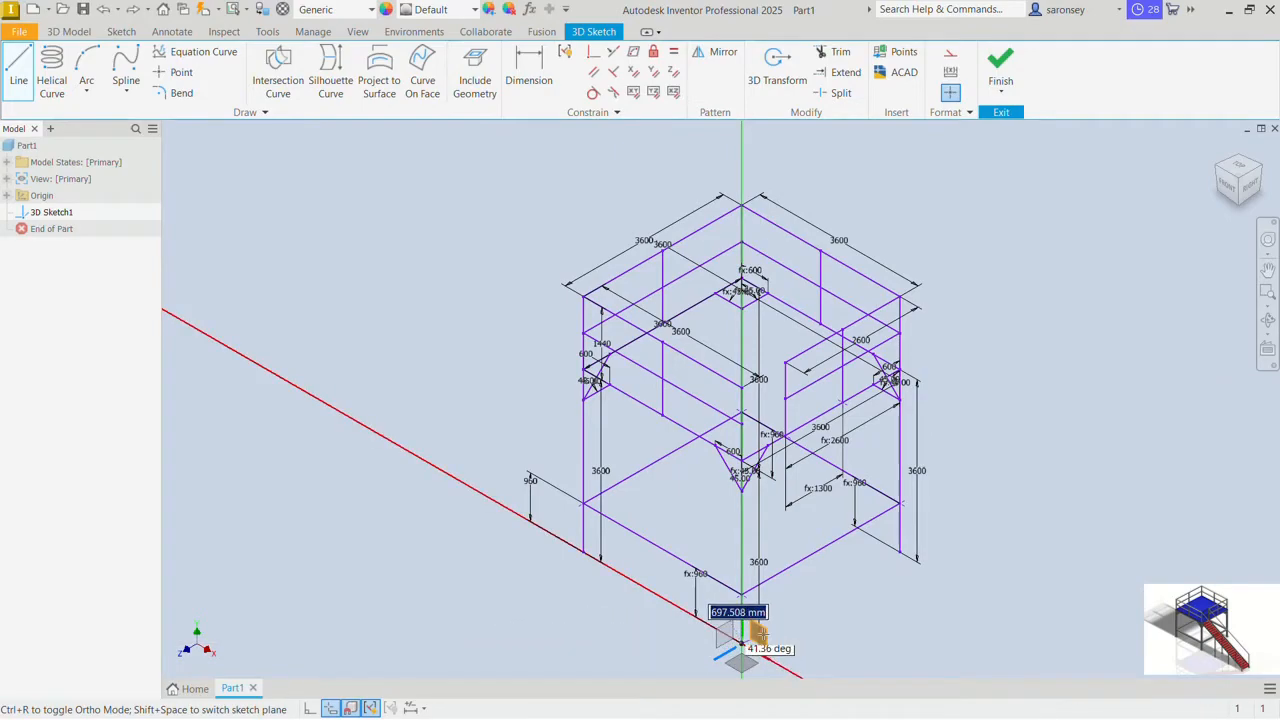
pyautogui.click(1233, 194)
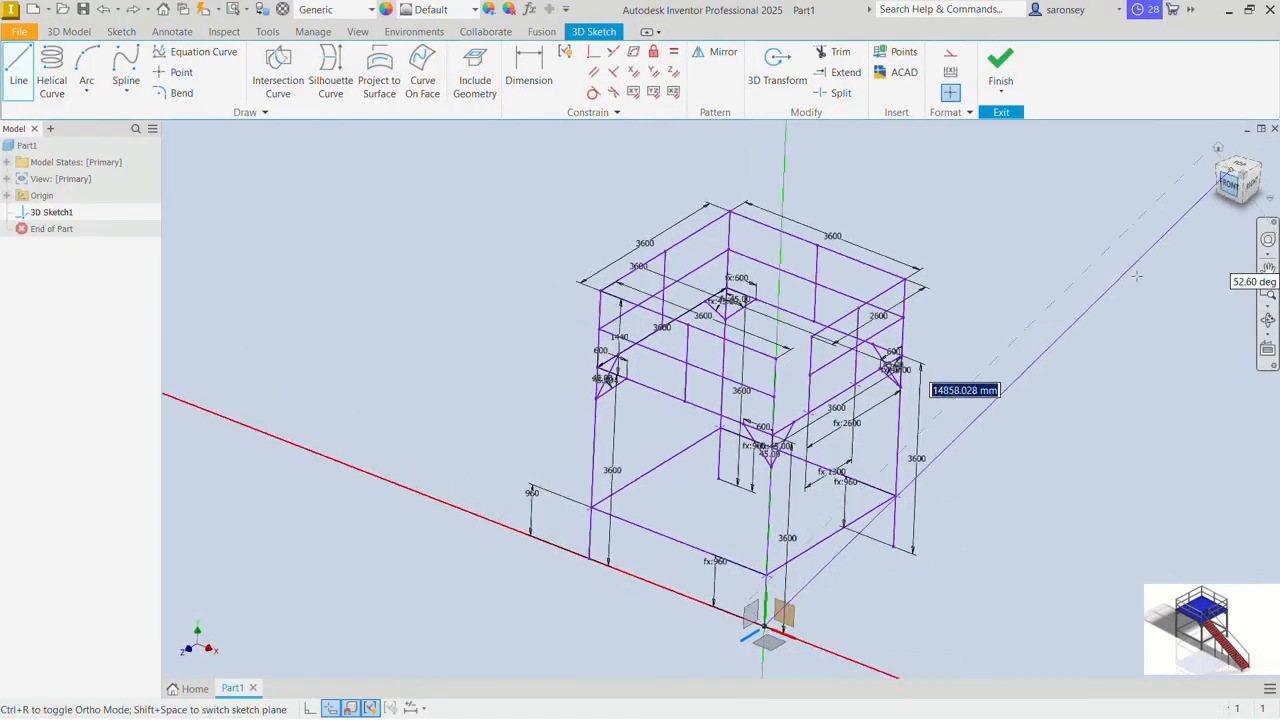
pyautogui.moveTo(1060, 403); pyautogui.dragTo(786, 421, button='middle')
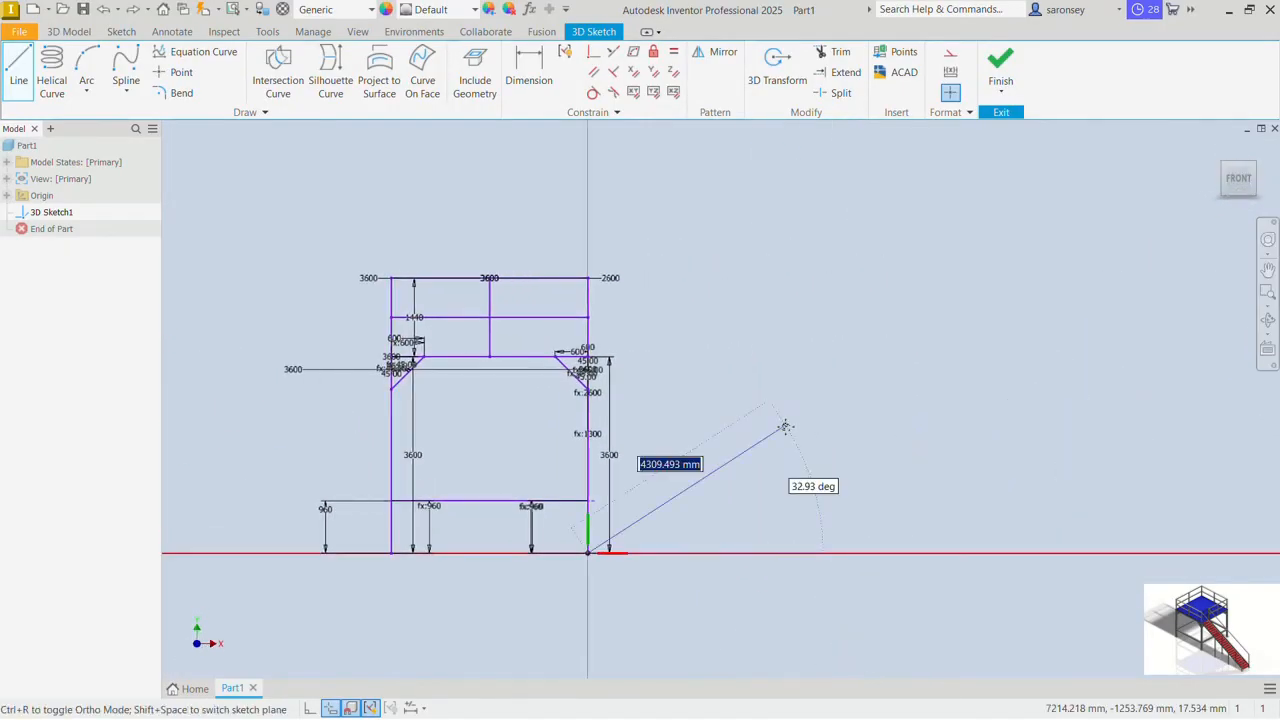
pyautogui.click(931, 552)
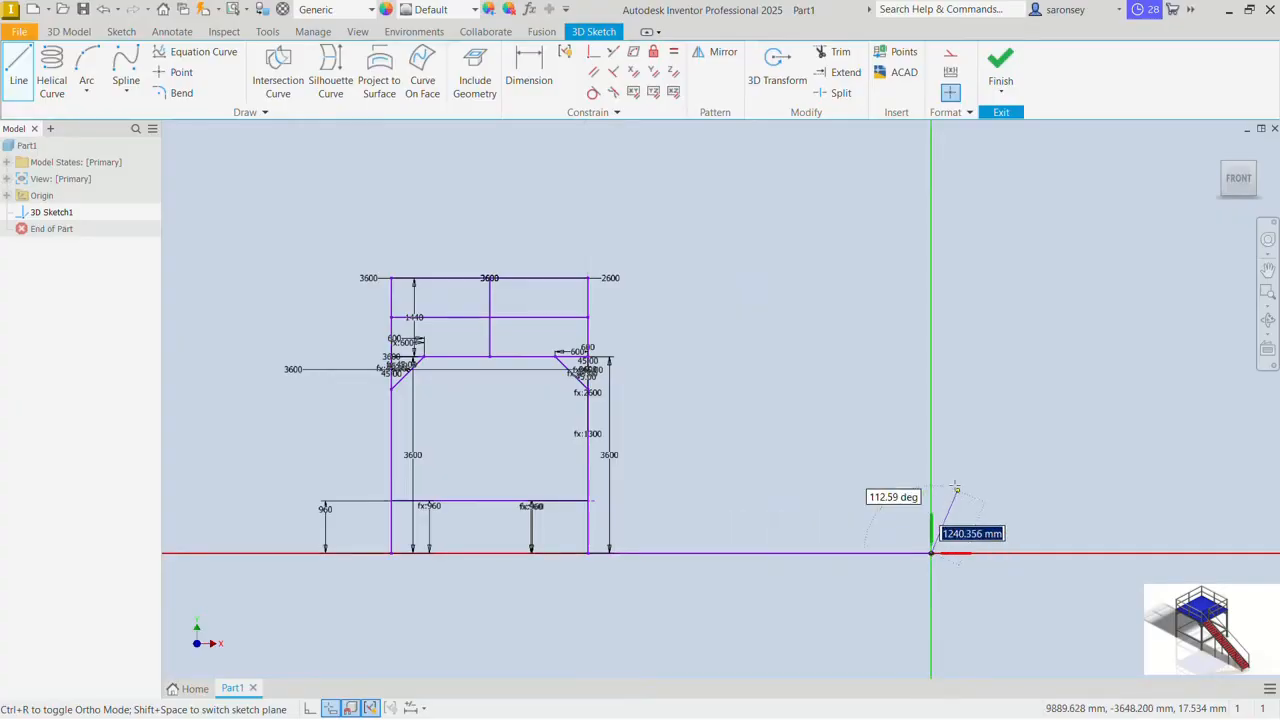
# Step: Draw a 300 mm vertical line up from the ground line's outer end, and a sloped stair line to the front-right top-beam corner
pyautogui.write('300')
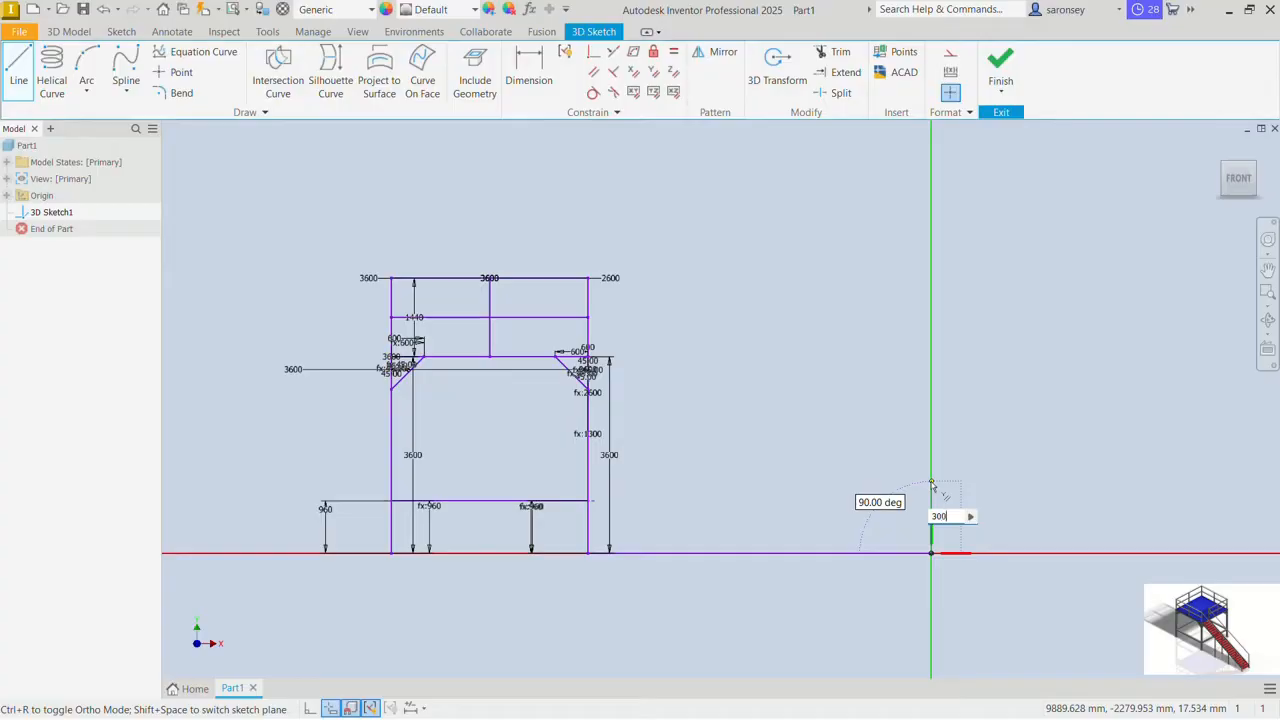
pyautogui.press('Return')
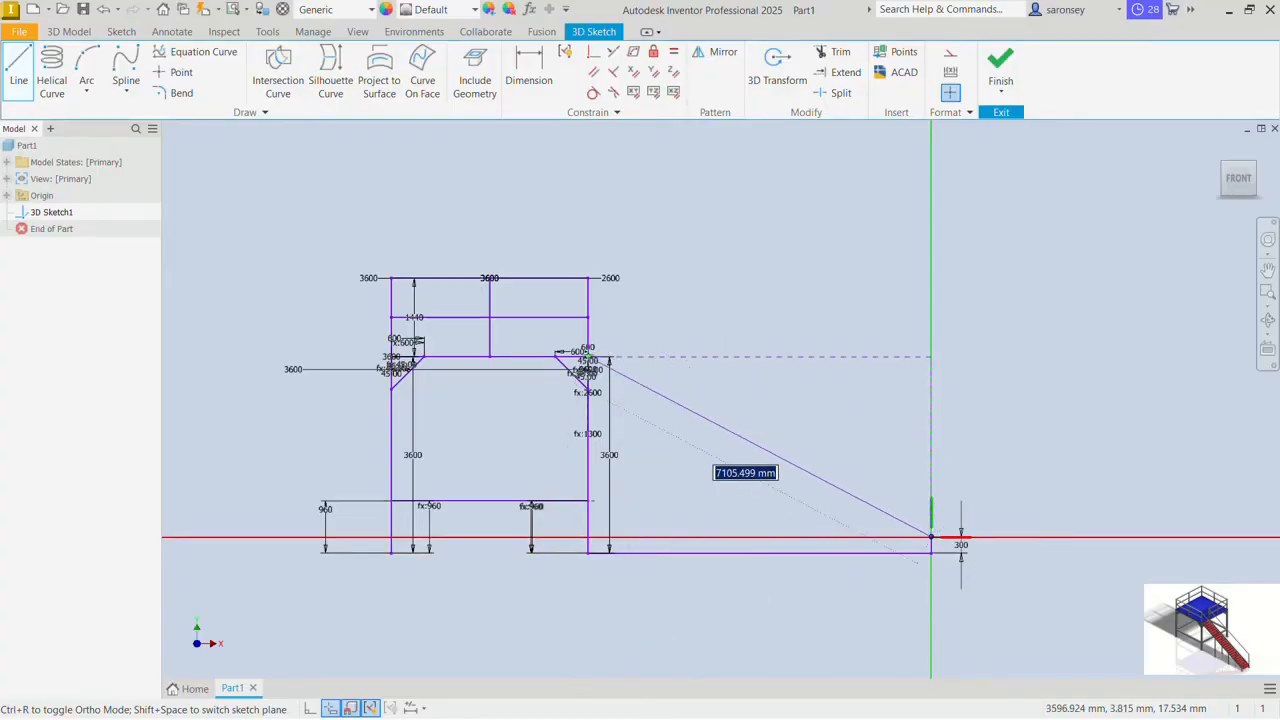
pyautogui.click(588, 357)
pyautogui.rightClick(692, 279)
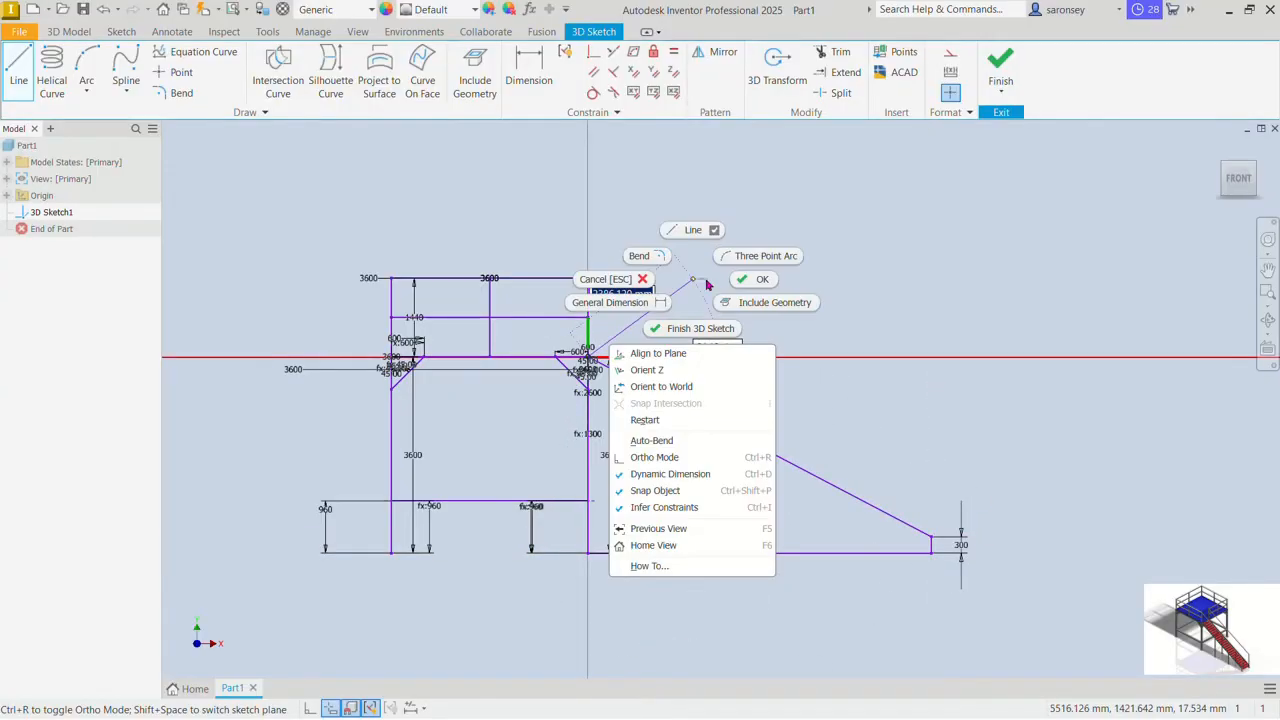
pyautogui.click(748, 283)
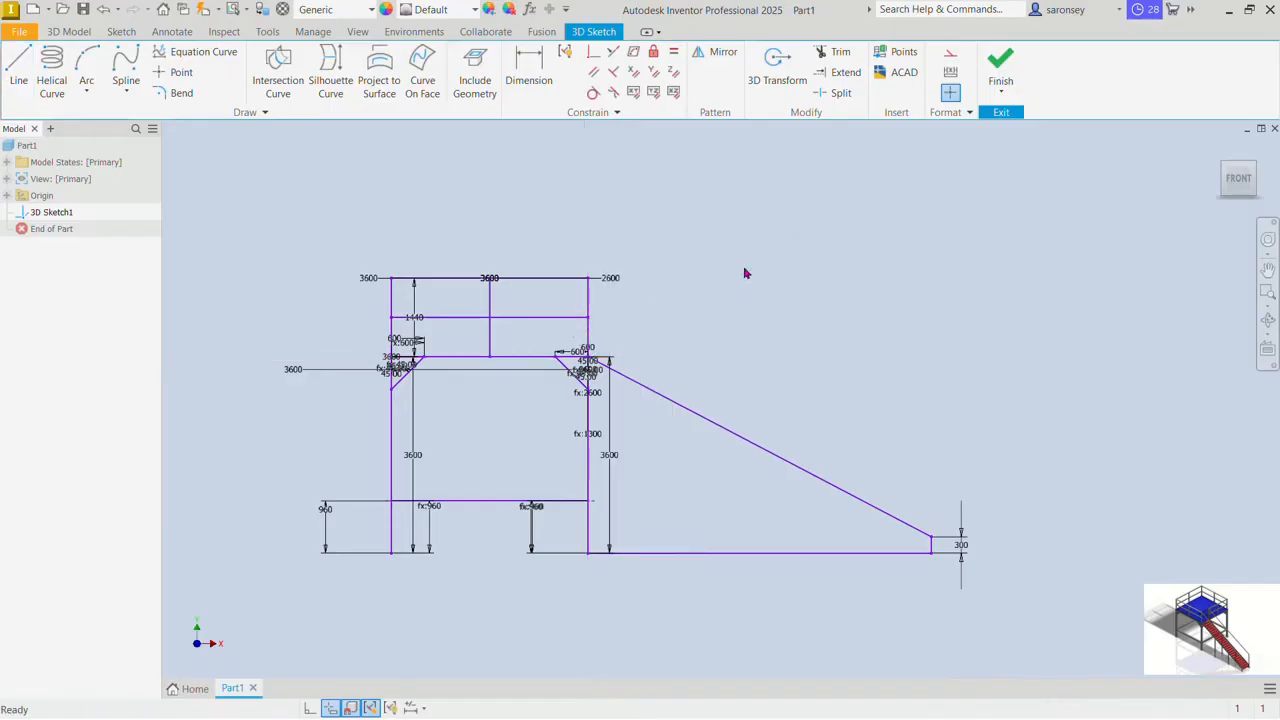
# Step: Dimension the angle between the front-right leg and the sloped stair line as 60 degrees
pyautogui.click(528, 72)
pyautogui.click(697, 416)
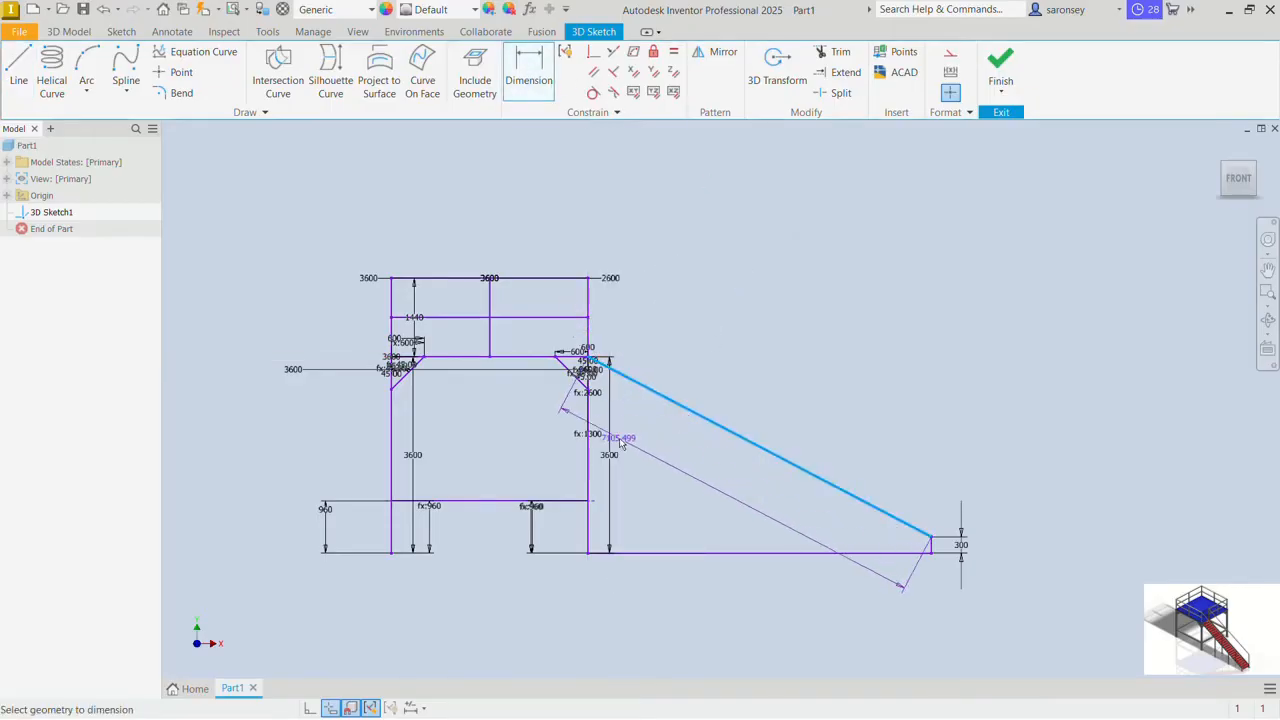
pyautogui.click(588, 485)
pyautogui.click(669, 474)
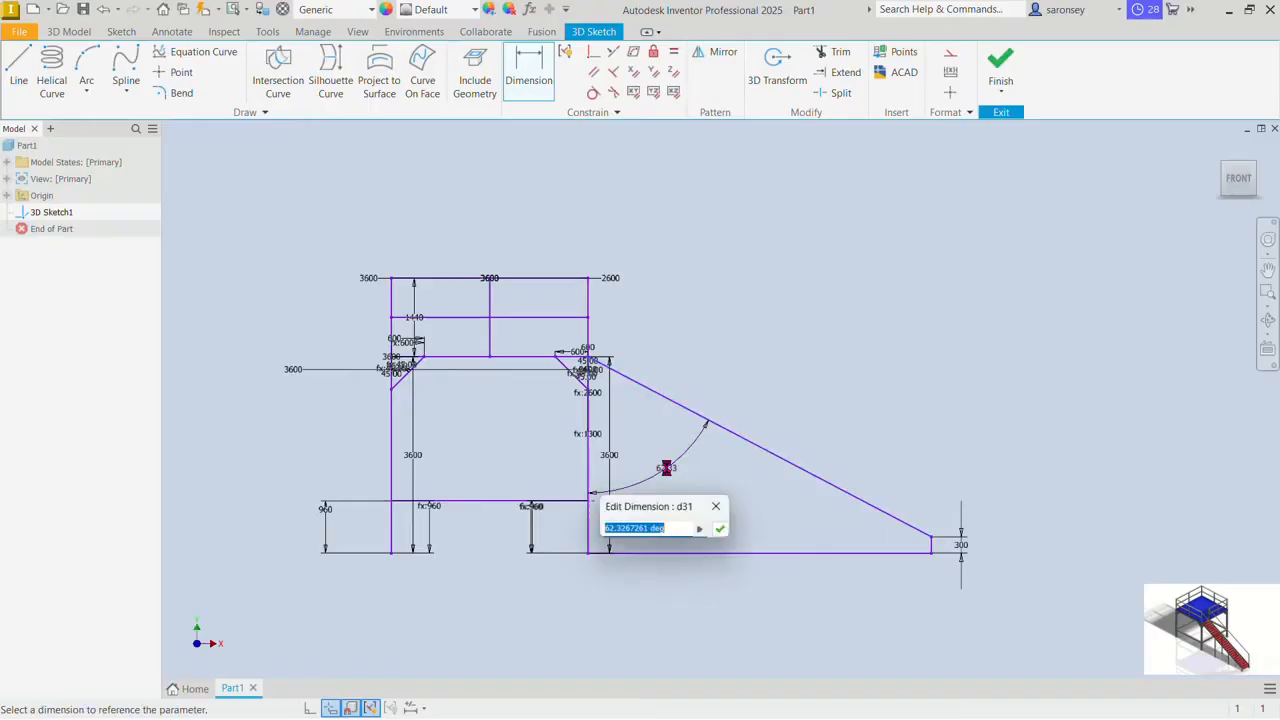
pyautogui.write('6')
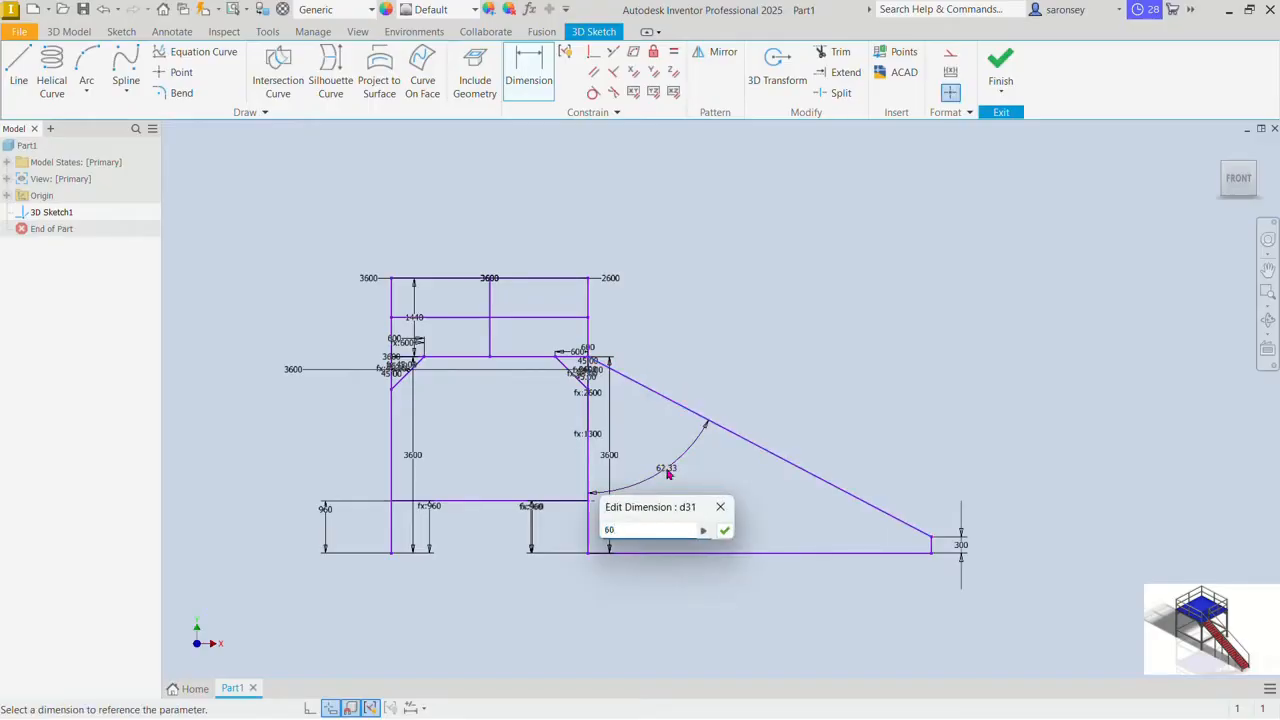
pyautogui.write('0')
pyautogui.press('Return')
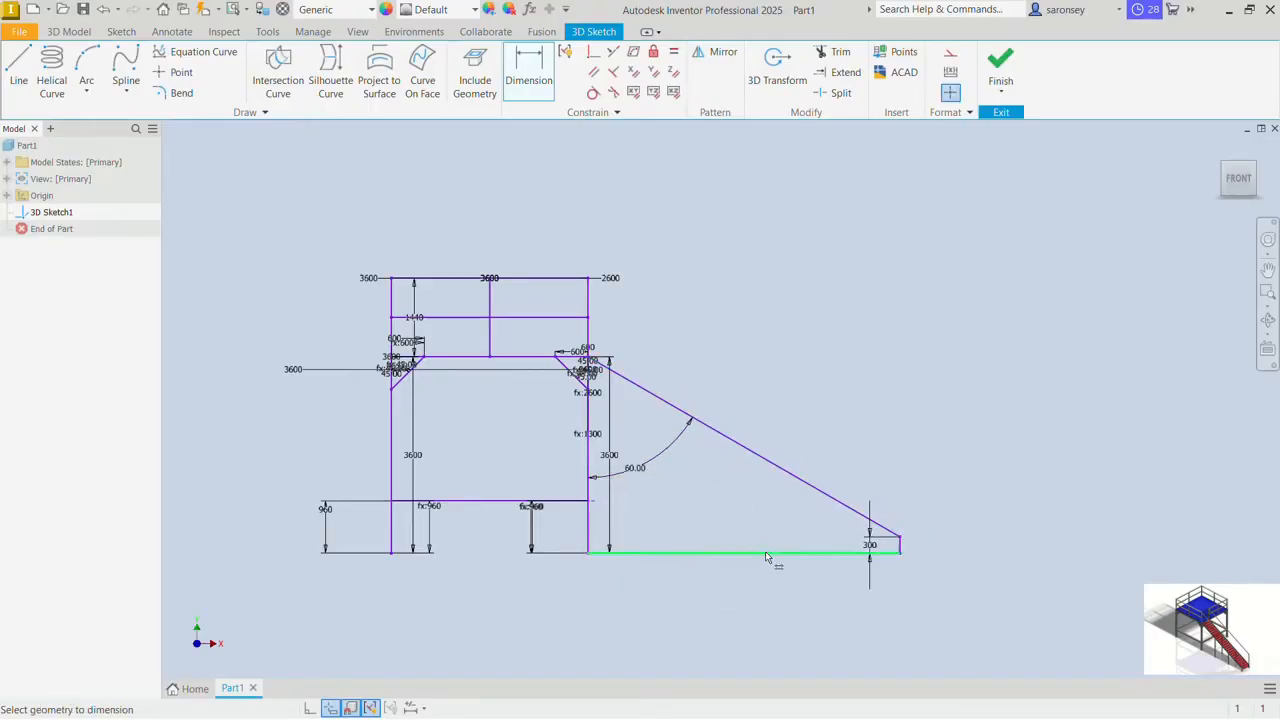
pyautogui.rightClick(807, 283)
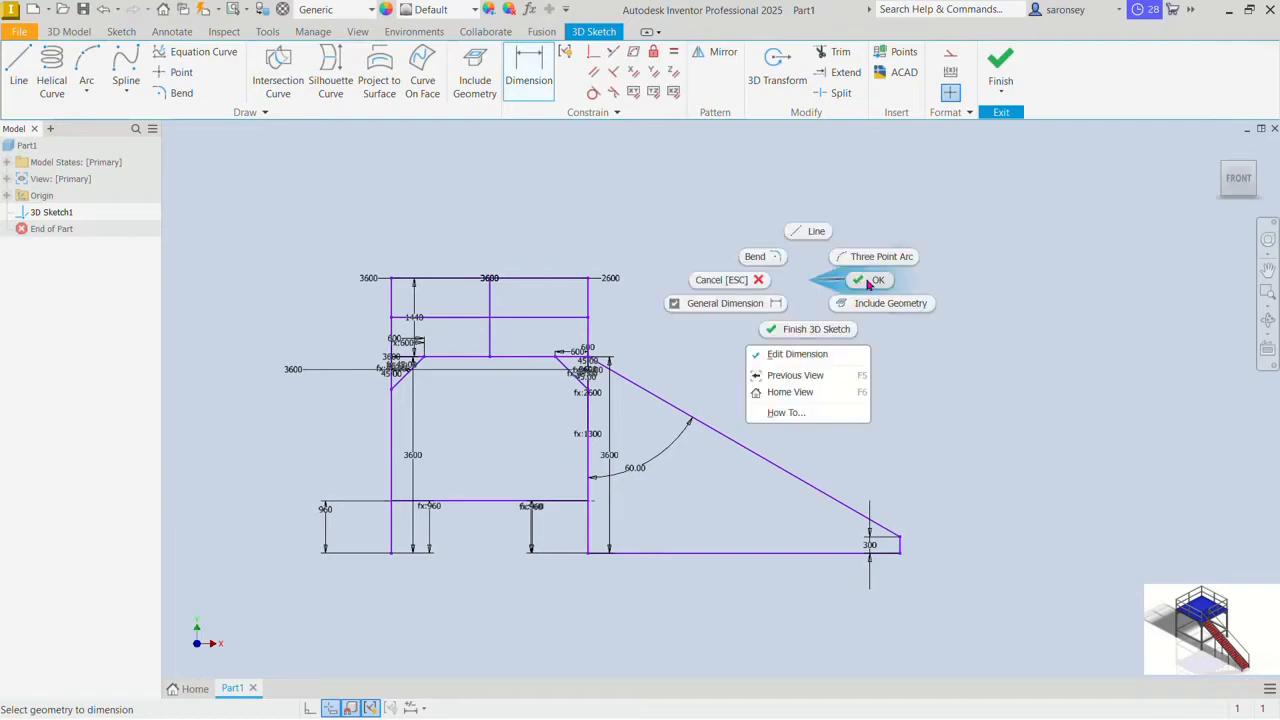
pyautogui.click(869, 283)
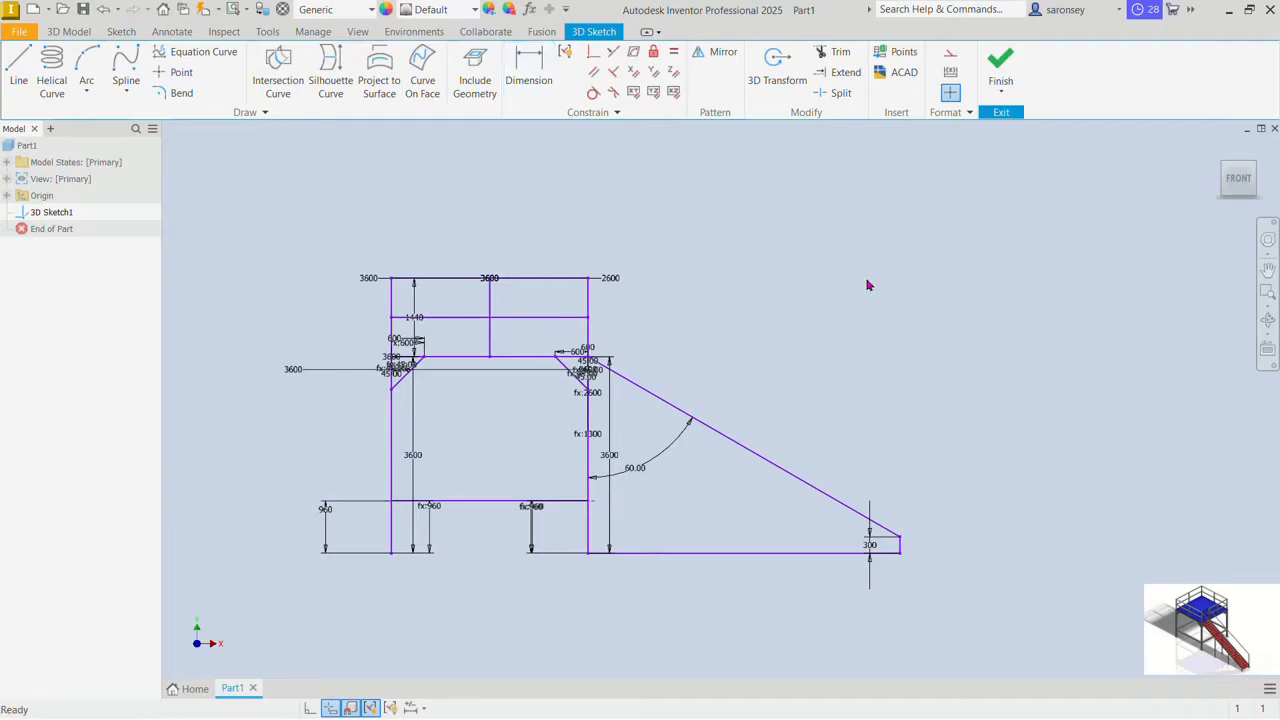
# Step: Convert the ground line from the front-right leg's foot to construction geometry and return to the isometric home view
pyautogui.click(760, 553)
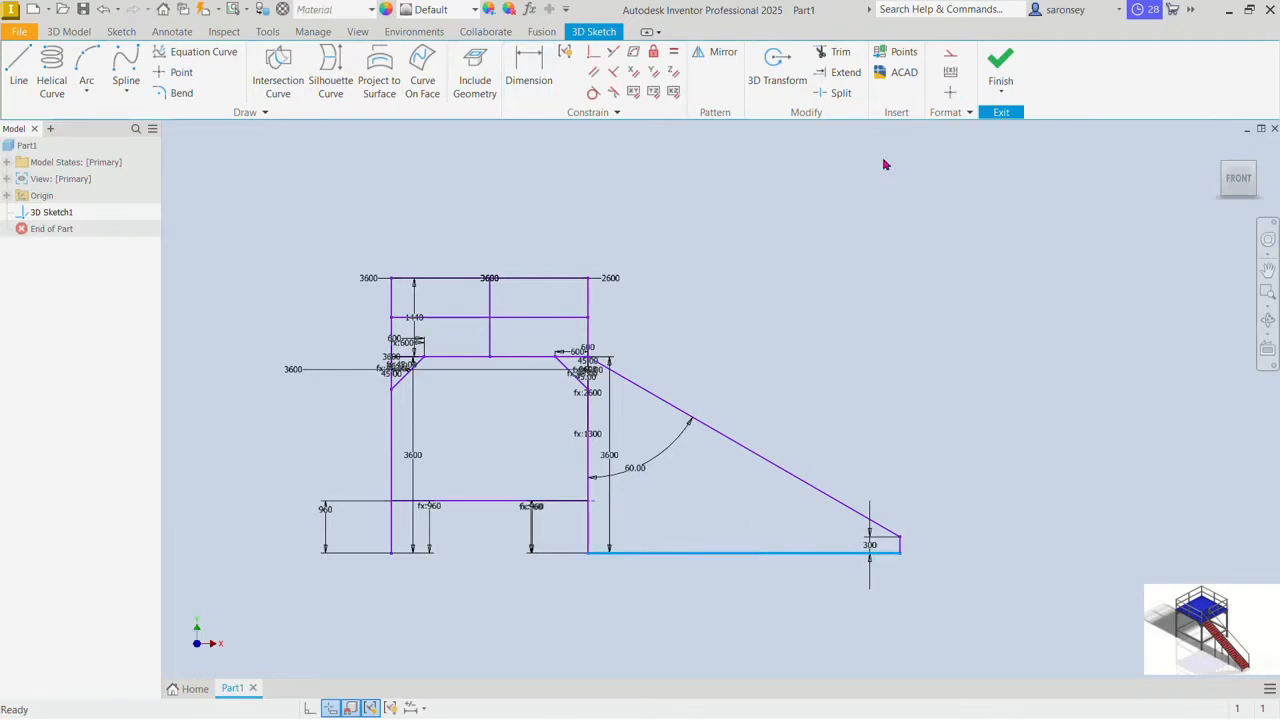
pyautogui.click(950, 52)
pyautogui.click(1213, 146)
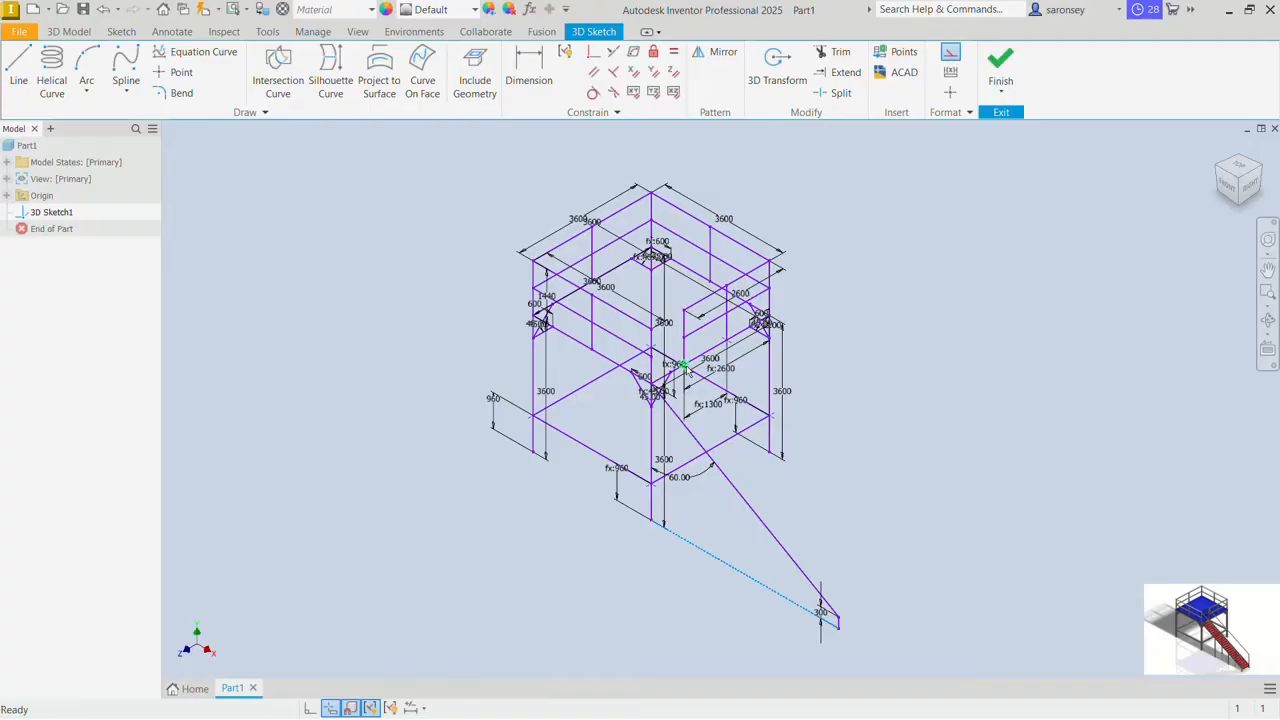
# Step: Draw a 3600 mm vertical line down from the base of the right side's short-railing end post
pyautogui.click(18, 70)
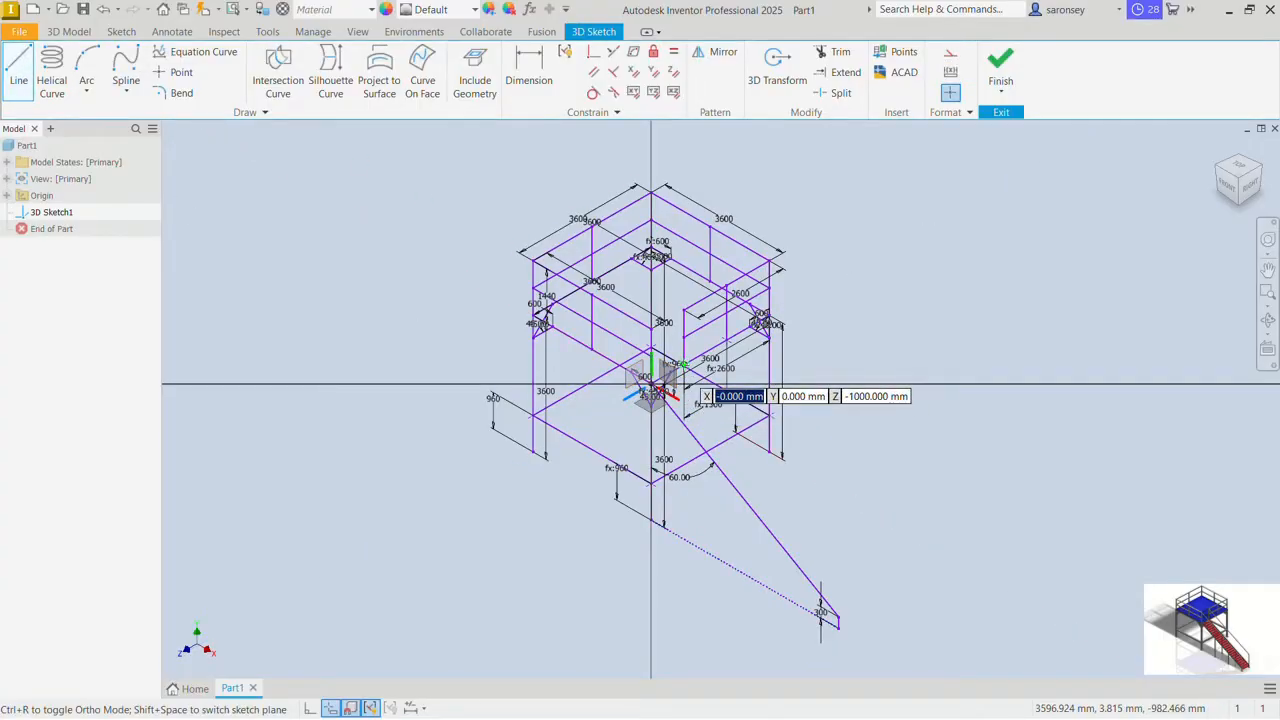
pyautogui.click(651, 384)
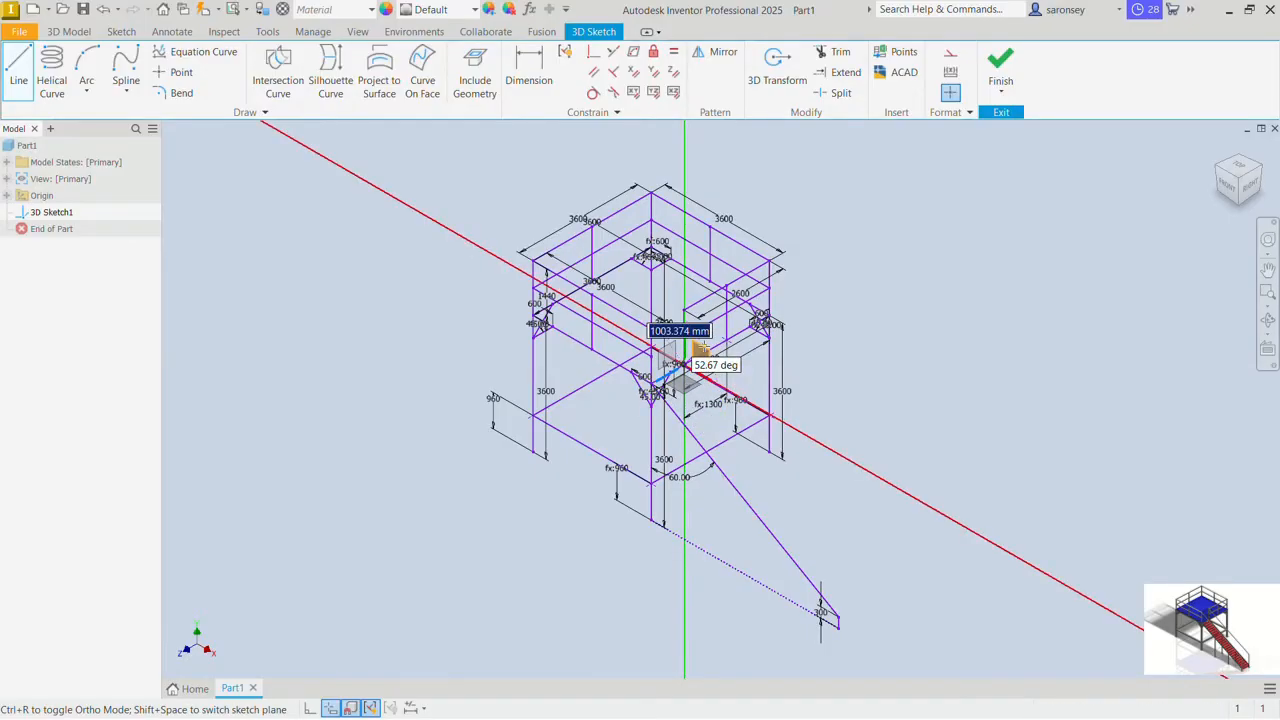
pyautogui.moveTo(690, 362); pyautogui.dragTo(622, 334, button='middle')
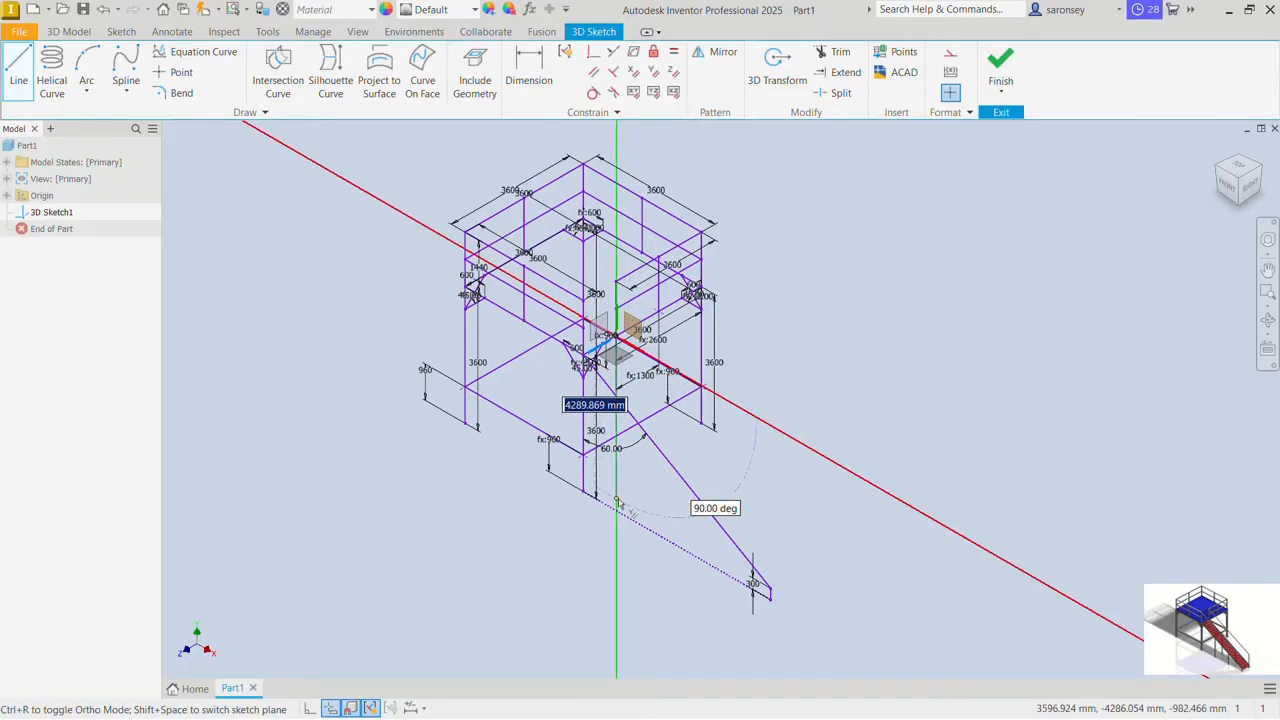
pyautogui.write('3600')
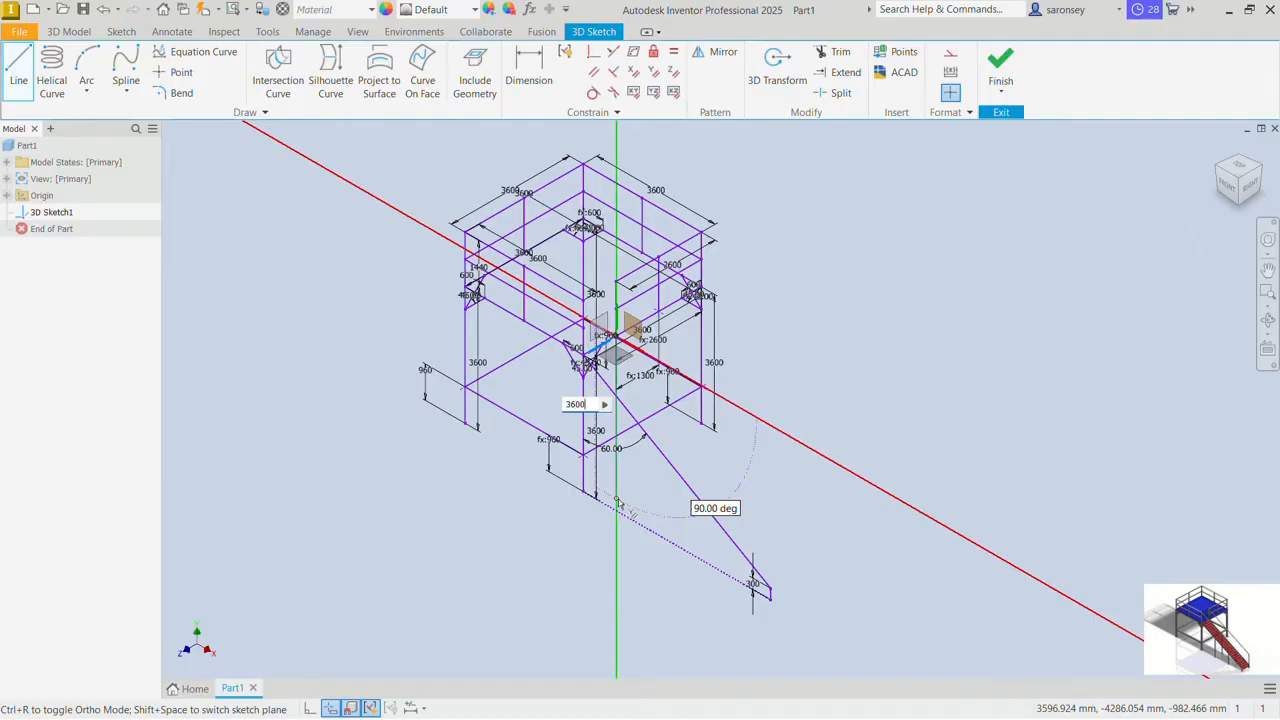
pyautogui.press('Return')
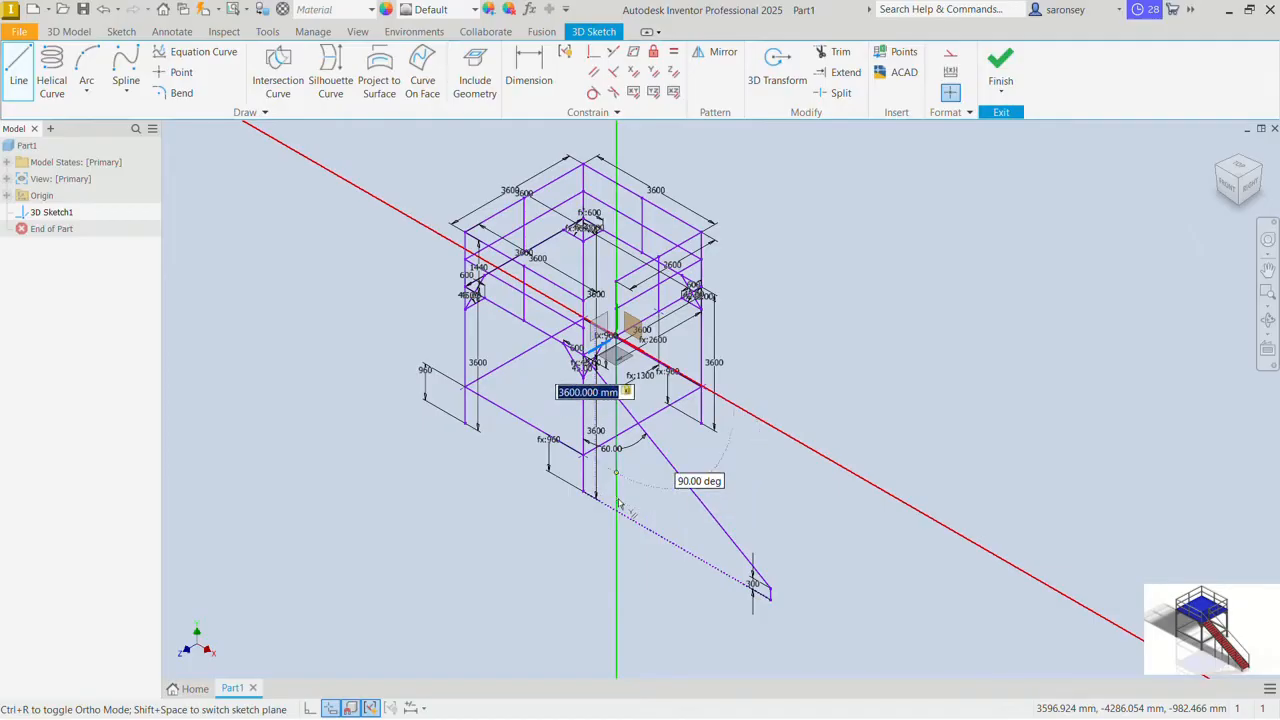
# Step: Continue with a horizontal ground line outward, a 300 mm vertical line up, and a second stair line back to the short-railing post's base
pyautogui.click(828, 598)
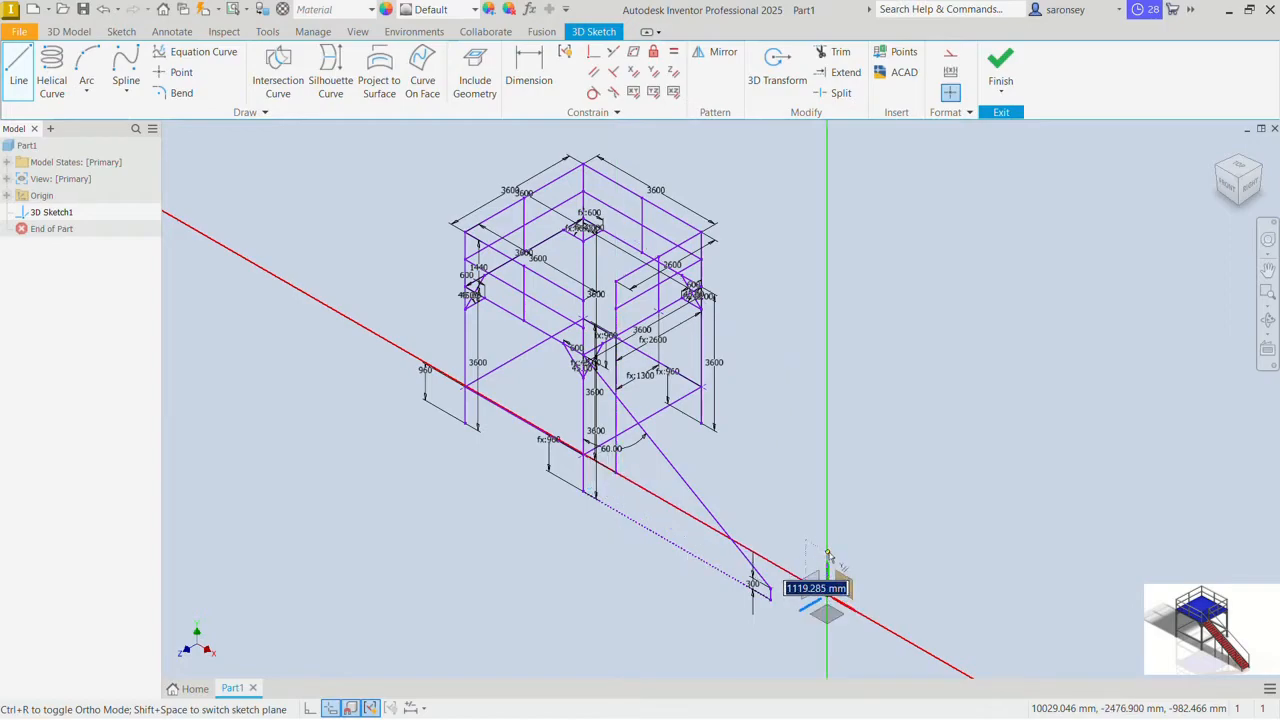
pyautogui.write('300')
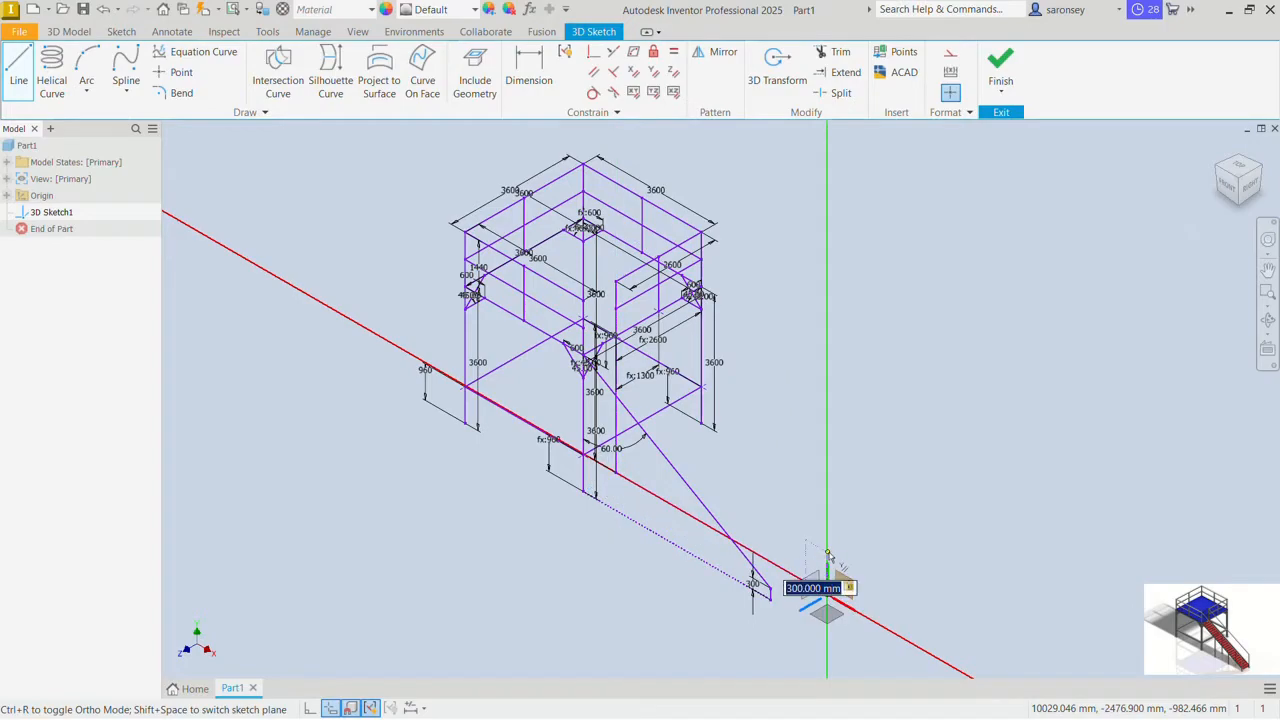
pyautogui.press('Return')
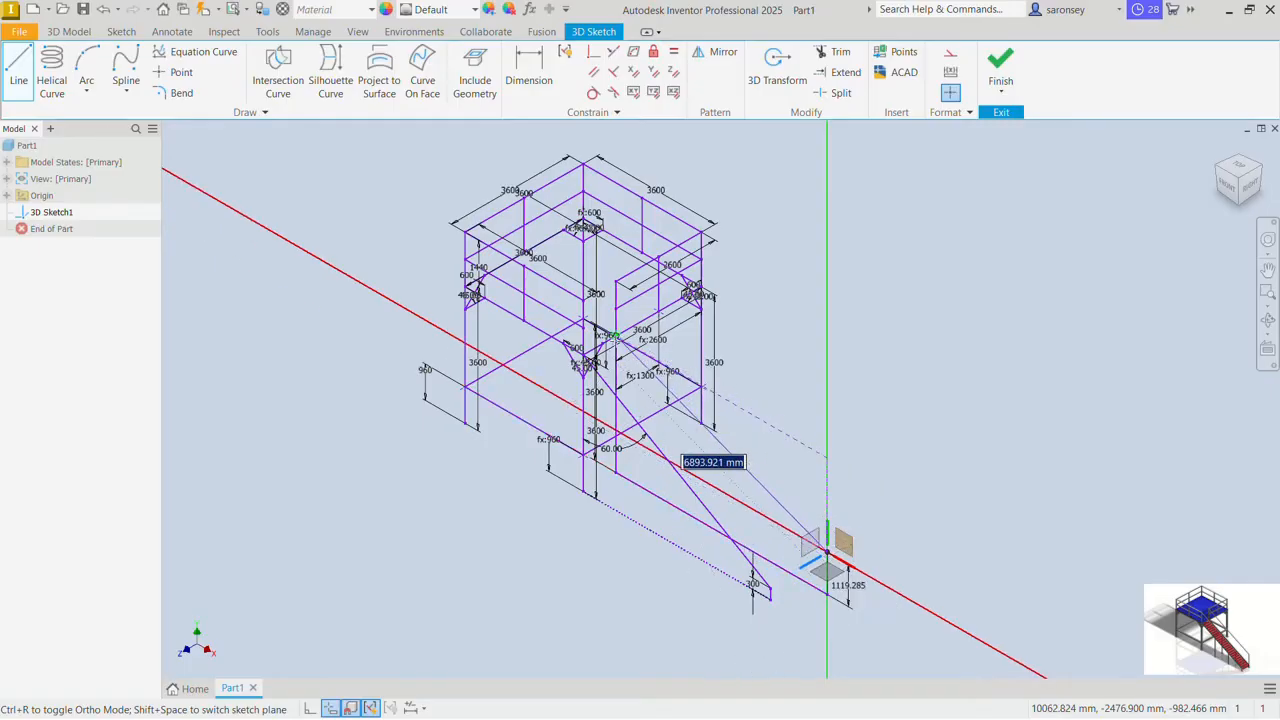
pyautogui.click(615, 335)
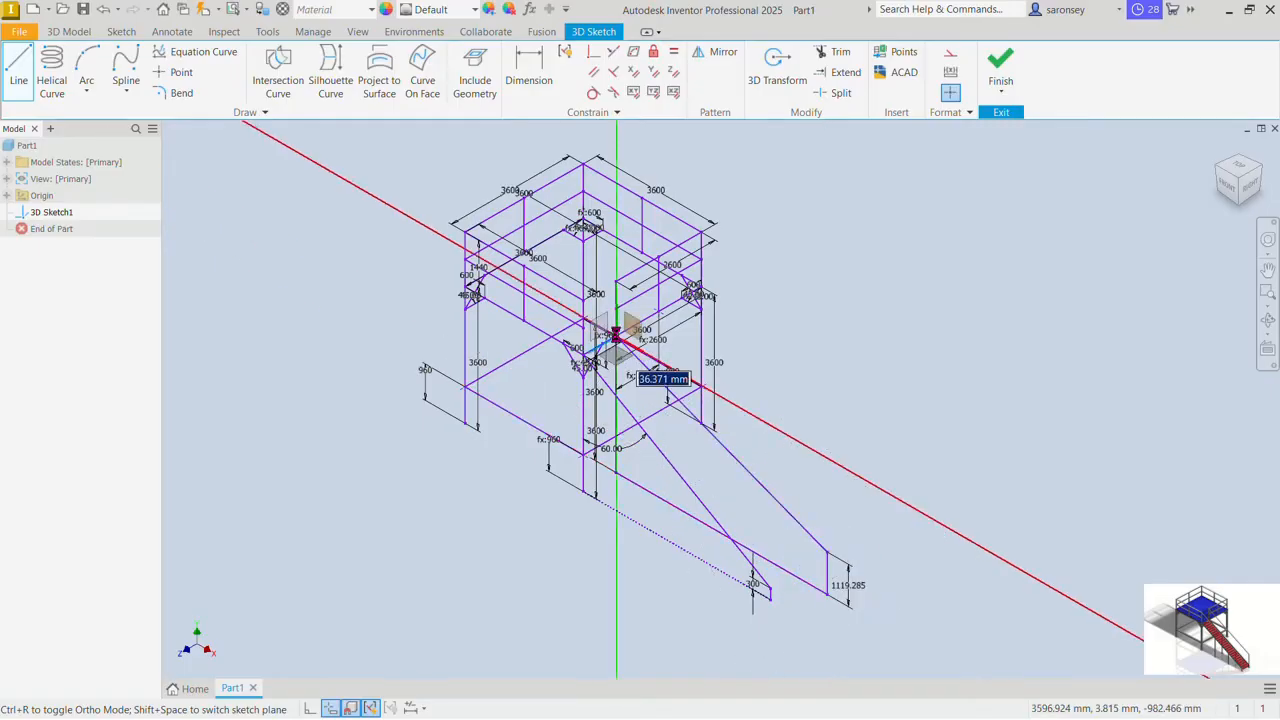
# Step: Dimension the angle between the new 3600 mm vertical line and the second stair line as 60 degrees
pyautogui.click(528, 70)
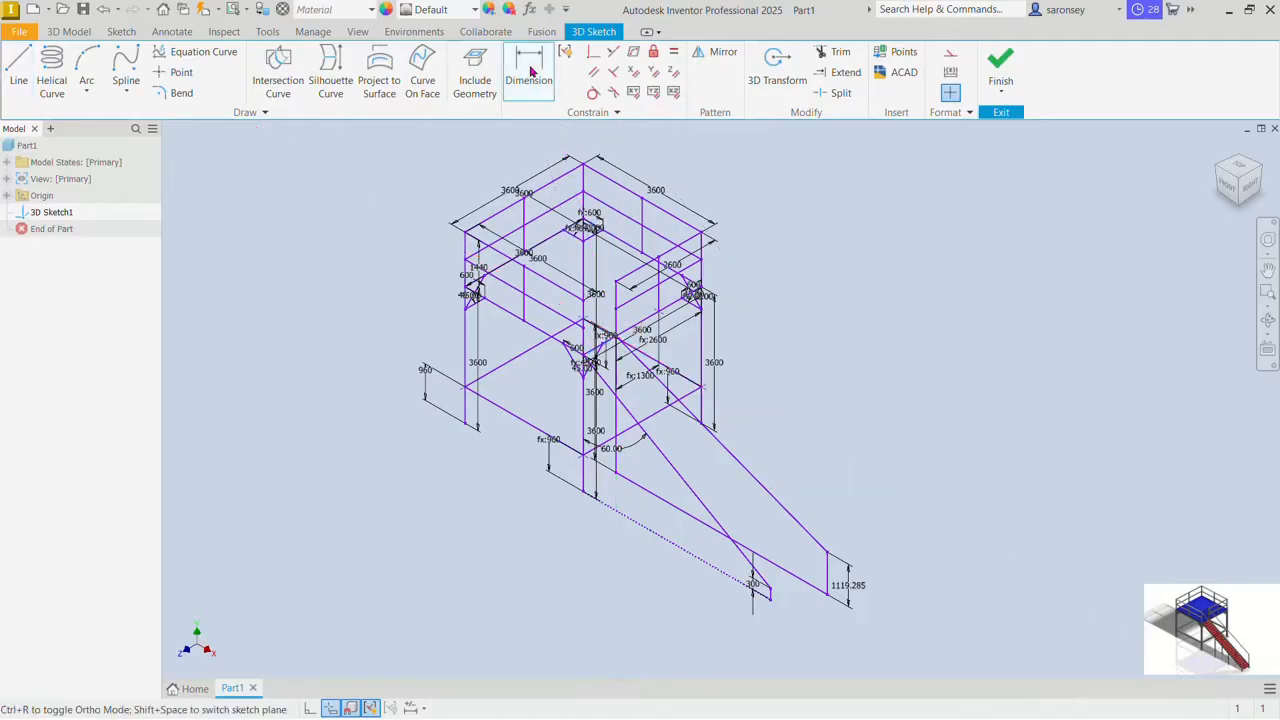
pyautogui.click(617, 430)
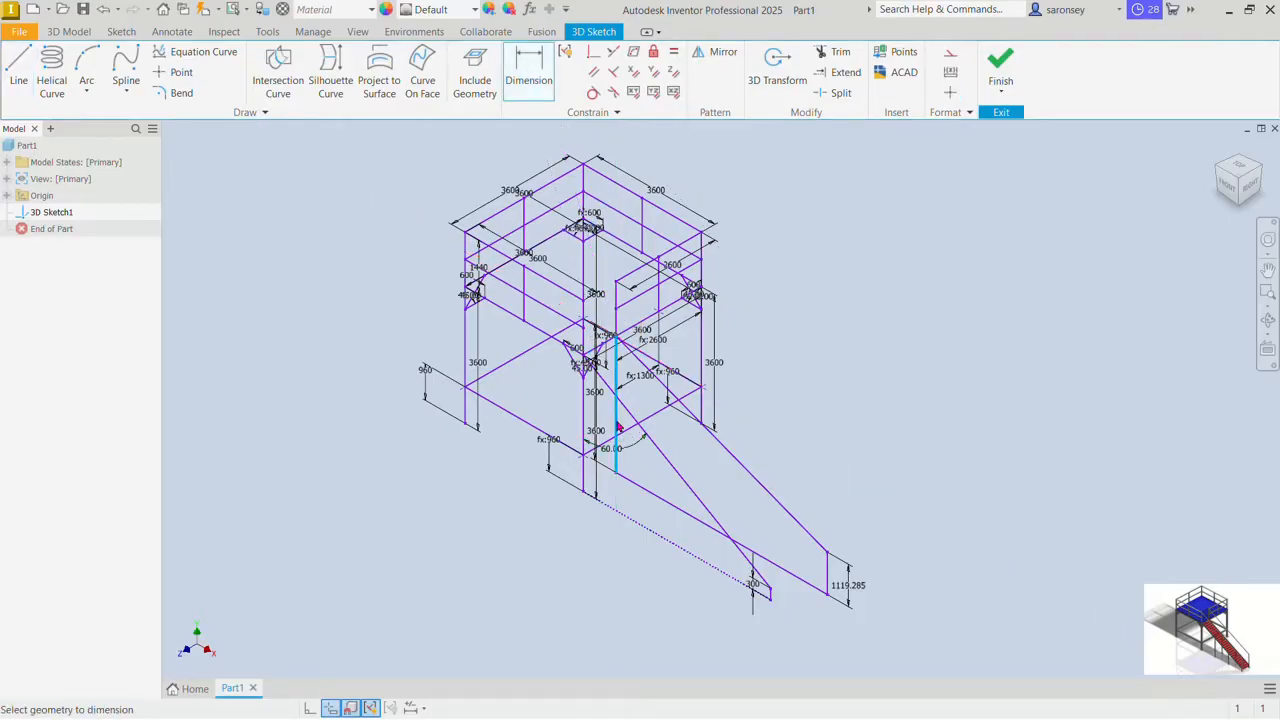
pyautogui.click(710, 441)
pyautogui.click(698, 452)
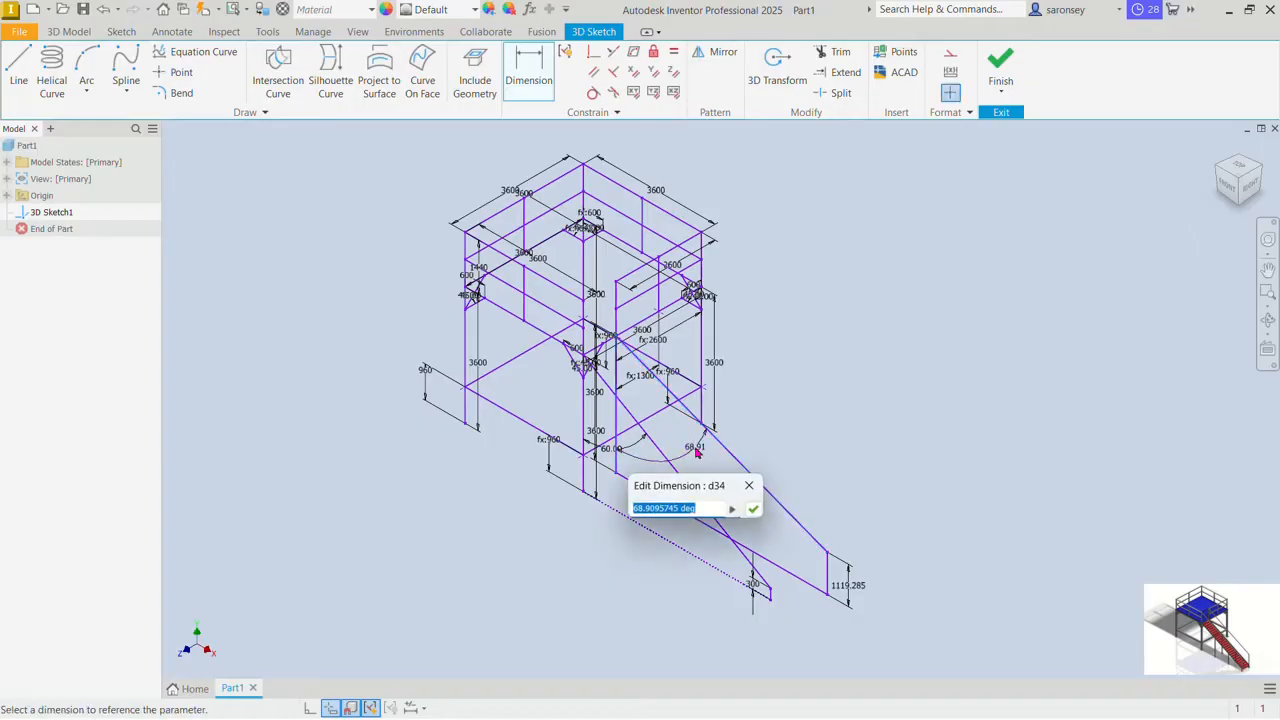
pyautogui.write('60')
pyautogui.press('Return')
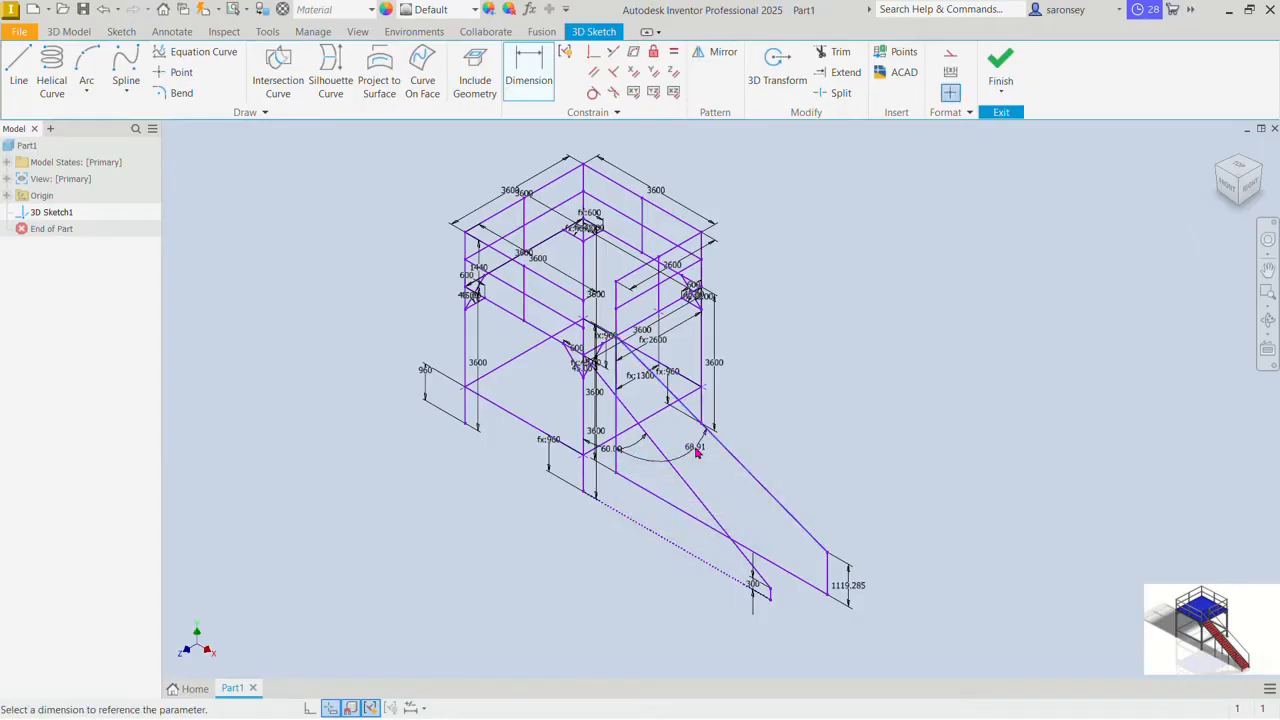
pyautogui.rightClick(792, 356)
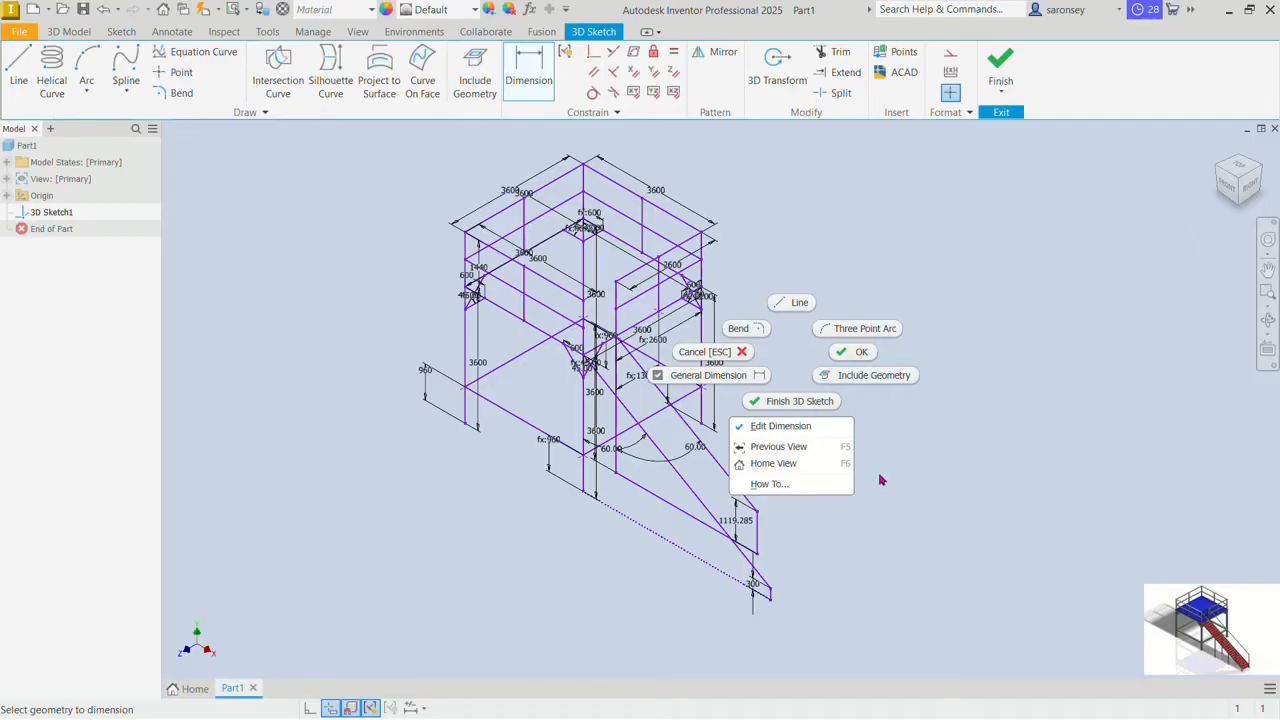
pyautogui.click(740, 352)
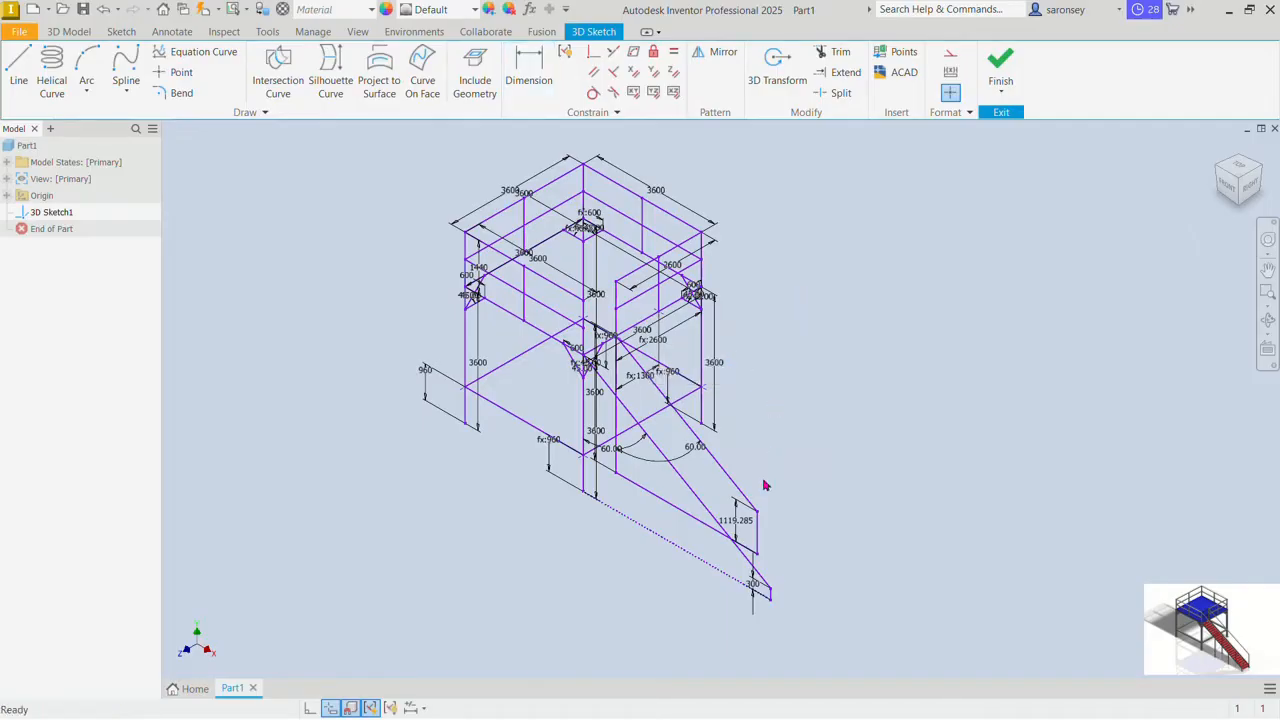
# Step: Set the short vertical line at the second stair line's lower end to 300 mm
pyautogui.moveTo(738, 520); pyautogui.dragTo(745, 530)
pyautogui.doubleClick(737, 523)
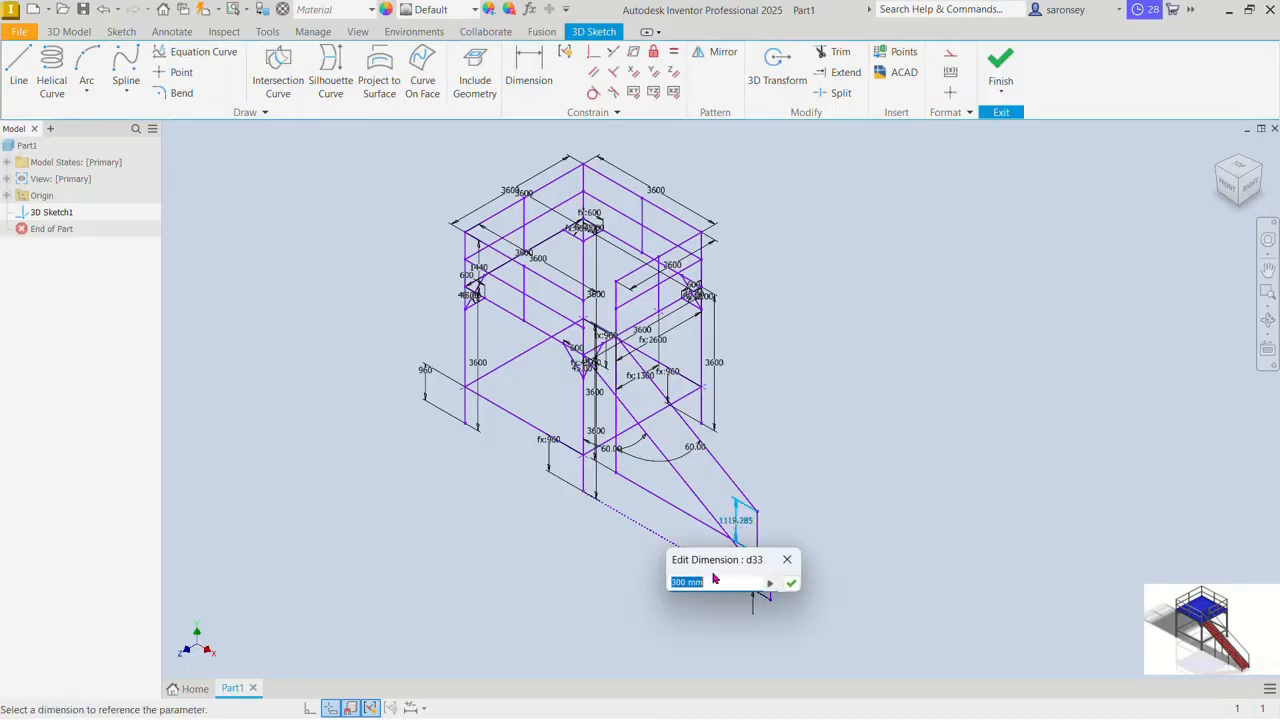
pyautogui.write('3')
pyautogui.press('Return')
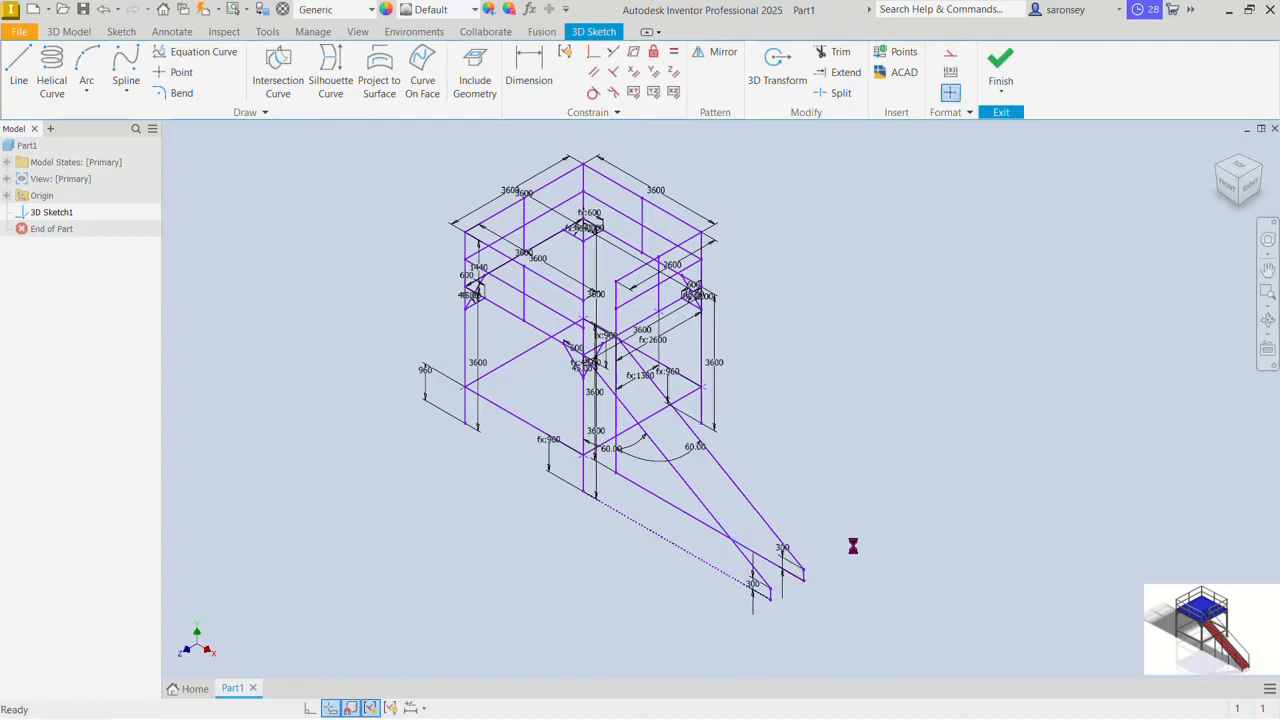
# Step: Convert the second stair's 3600 mm vertical line and its ground line to construction geometry
pyautogui.moveTo(841, 550)
pyautogui.keyDown('shift'); pyautogui.mouseDown(button='middle')
pyautogui.moveTo(803, 549)
pyautogui.moveTo(845, 538)
pyautogui.mouseUp(button='middle'); pyautogui.keyUp('shift')
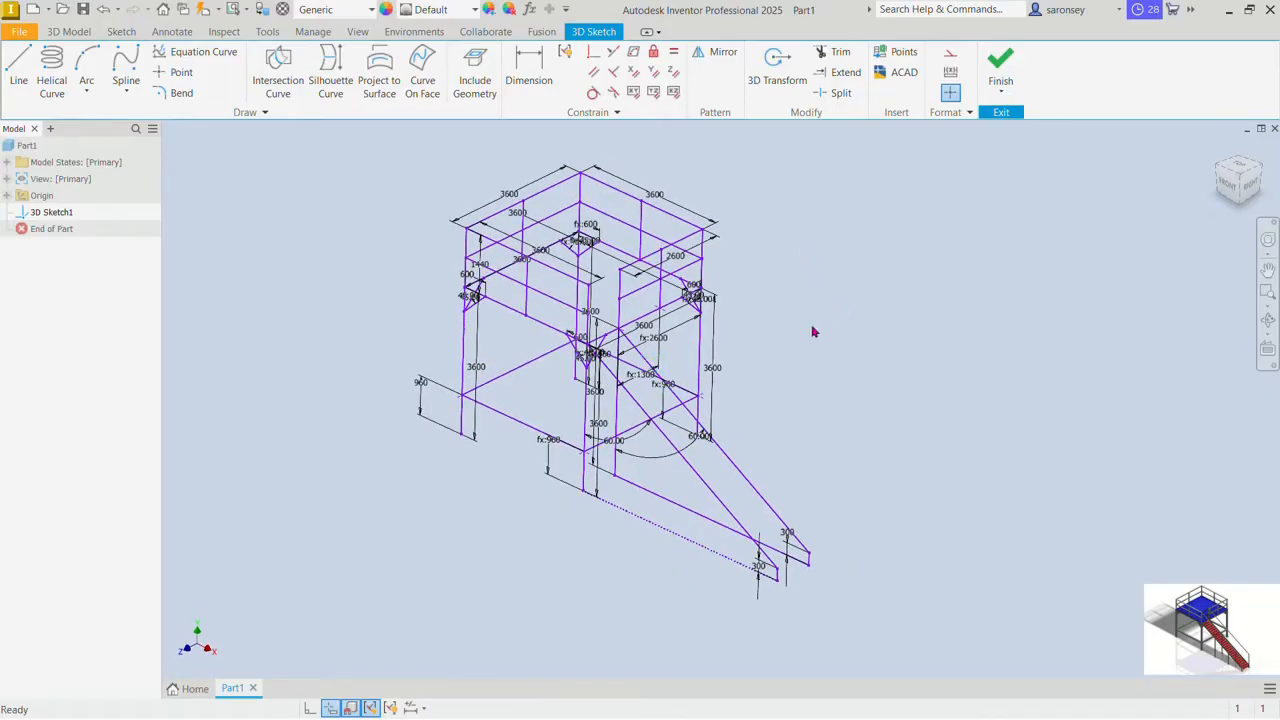
pyautogui.click(621, 413)
pyautogui.keyDown('ctrl'); pyautogui.click(671, 502); pyautogui.keyUp('ctrl')
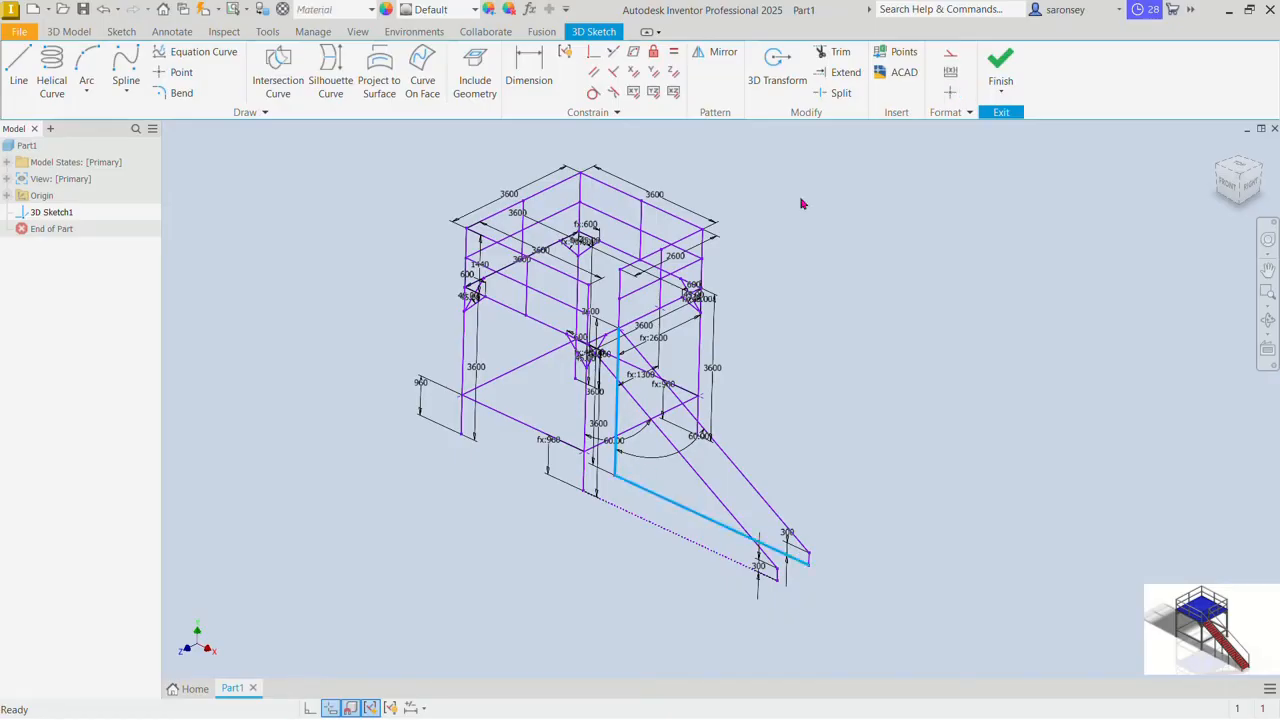
pyautogui.click(950, 52)
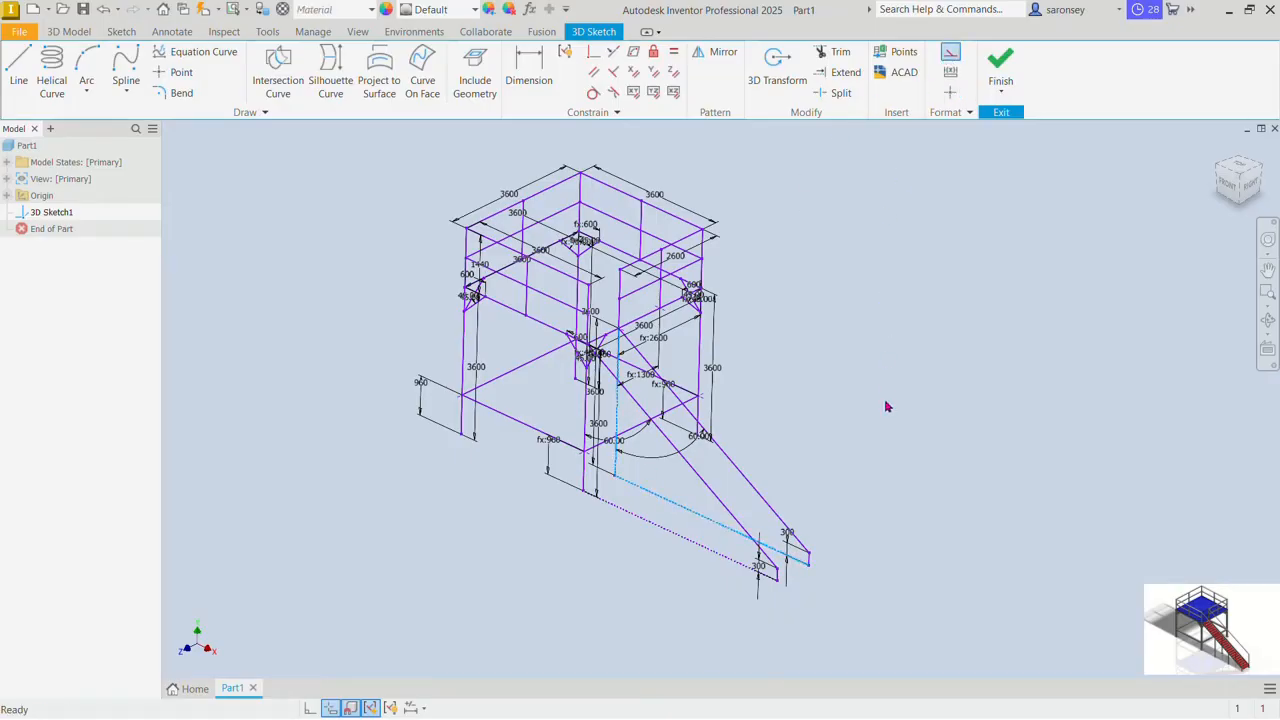
# Step: Finish the 3D sketch and save the part as skeleton in the steel storage facility folder
pyautogui.moveTo(883, 413)
pyautogui.keyDown('shift'); pyautogui.mouseDown(button='middle')
pyautogui.moveTo(832, 369)
pyautogui.moveTo(766, 420)
pyautogui.moveTo(898, 366)
pyautogui.moveTo(917, 397)
pyautogui.moveTo(886, 423)
pyautogui.moveTo(820, 437)
pyautogui.moveTo(873, 427)
pyautogui.mouseUp(button='middle'); pyautogui.keyUp('shift')
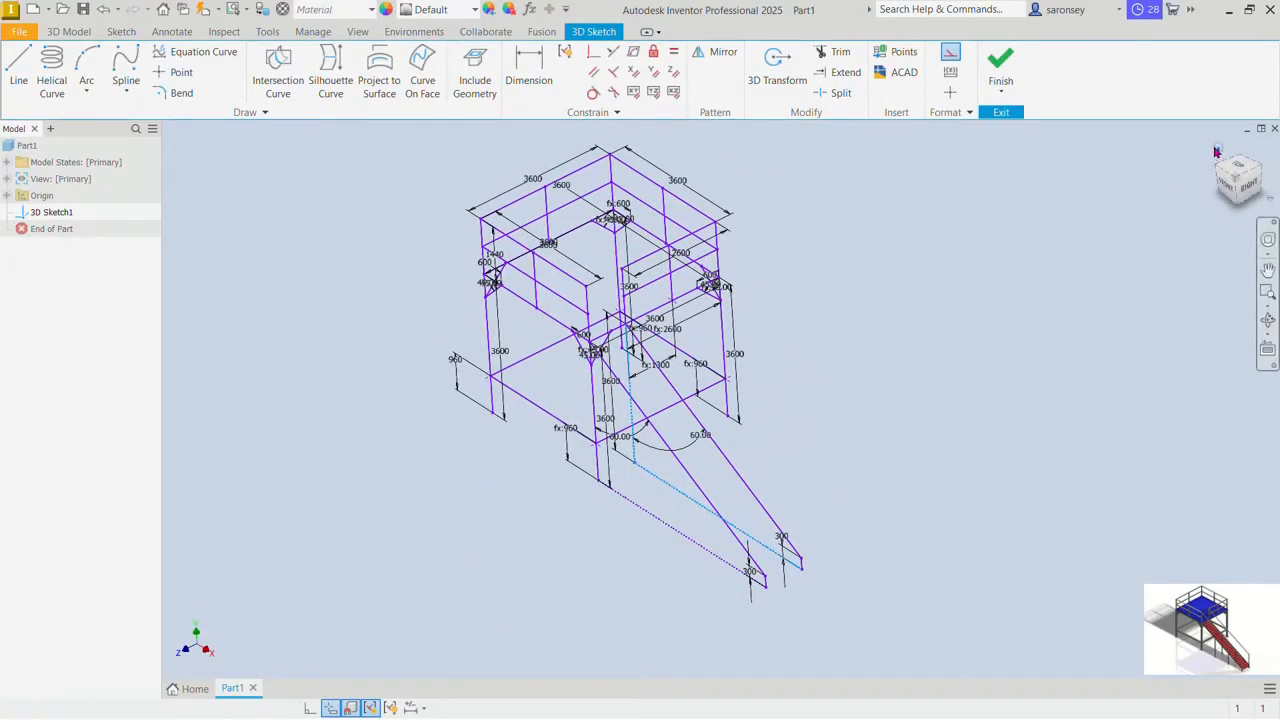
pyautogui.click(1217, 151)
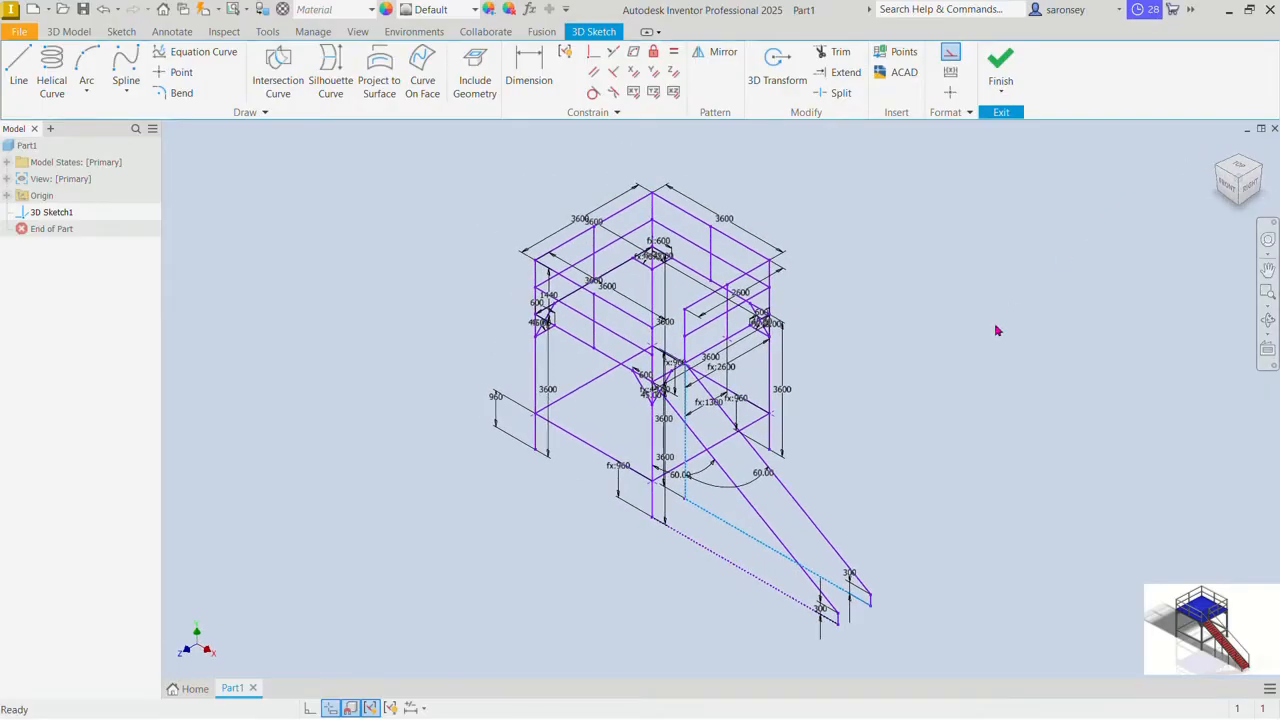
pyautogui.click(1006, 70)
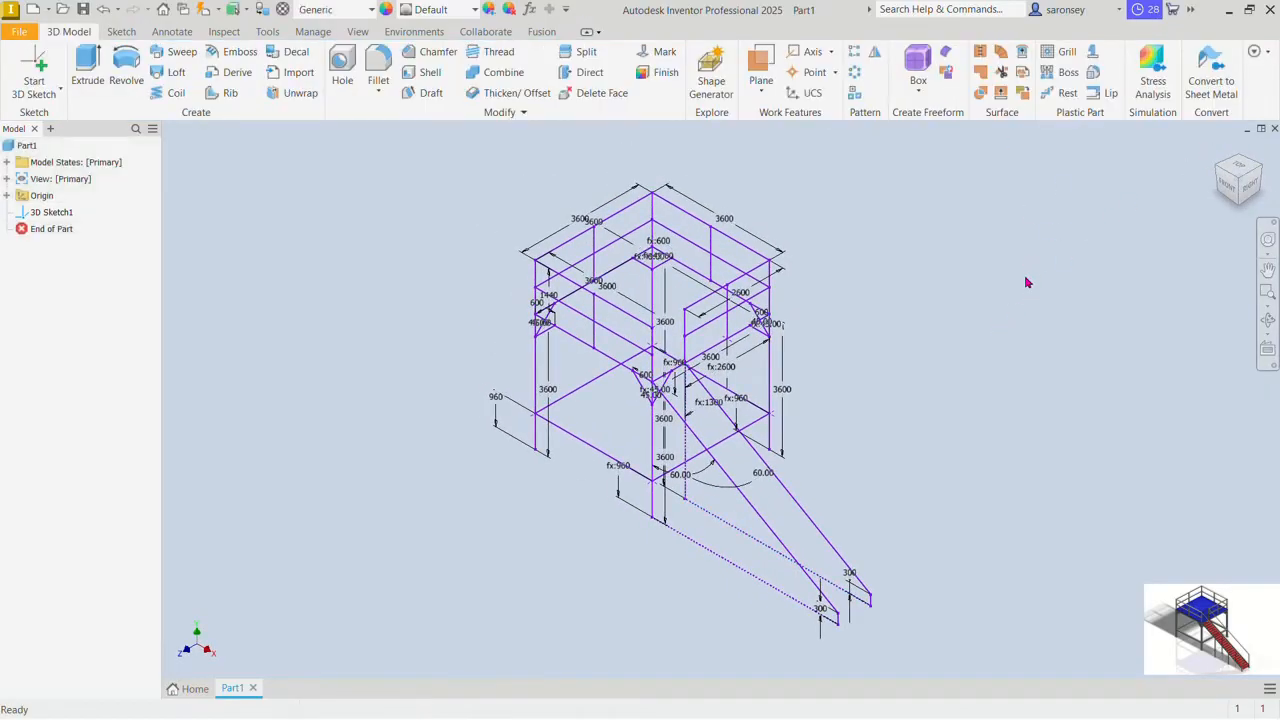
pyautogui.click(83, 9)
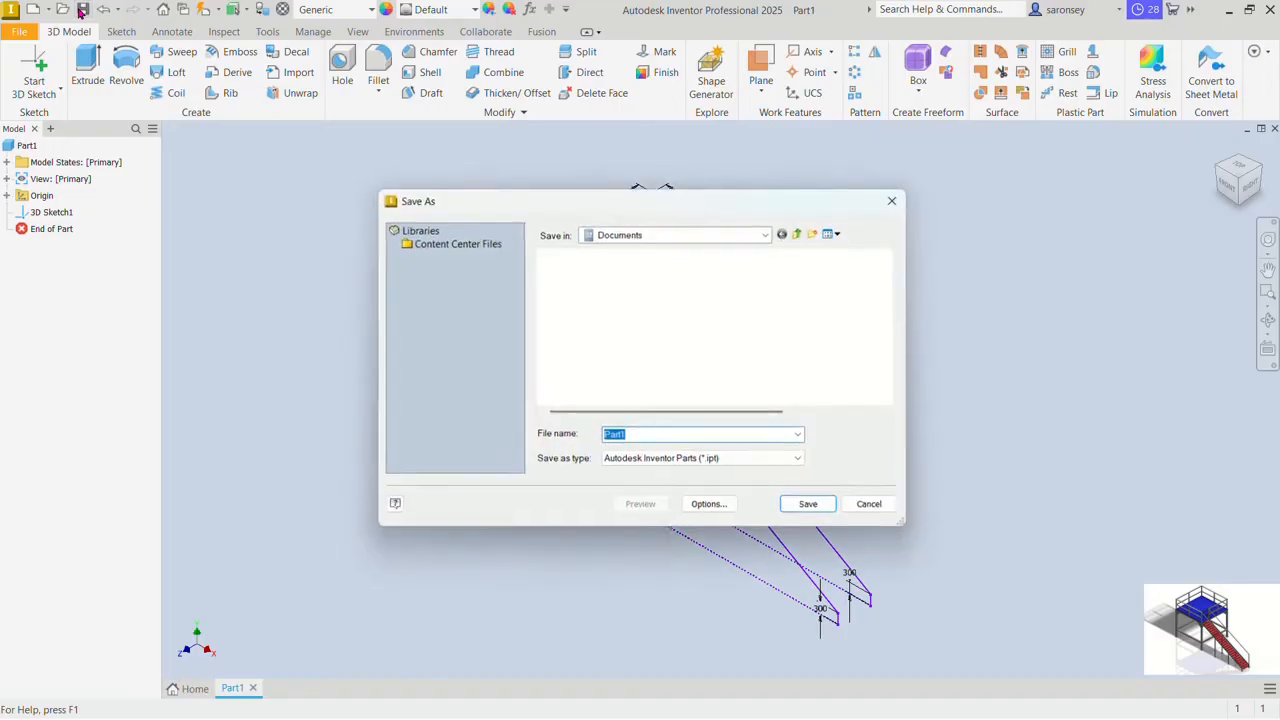
pyautogui.doubleClick(637, 435)
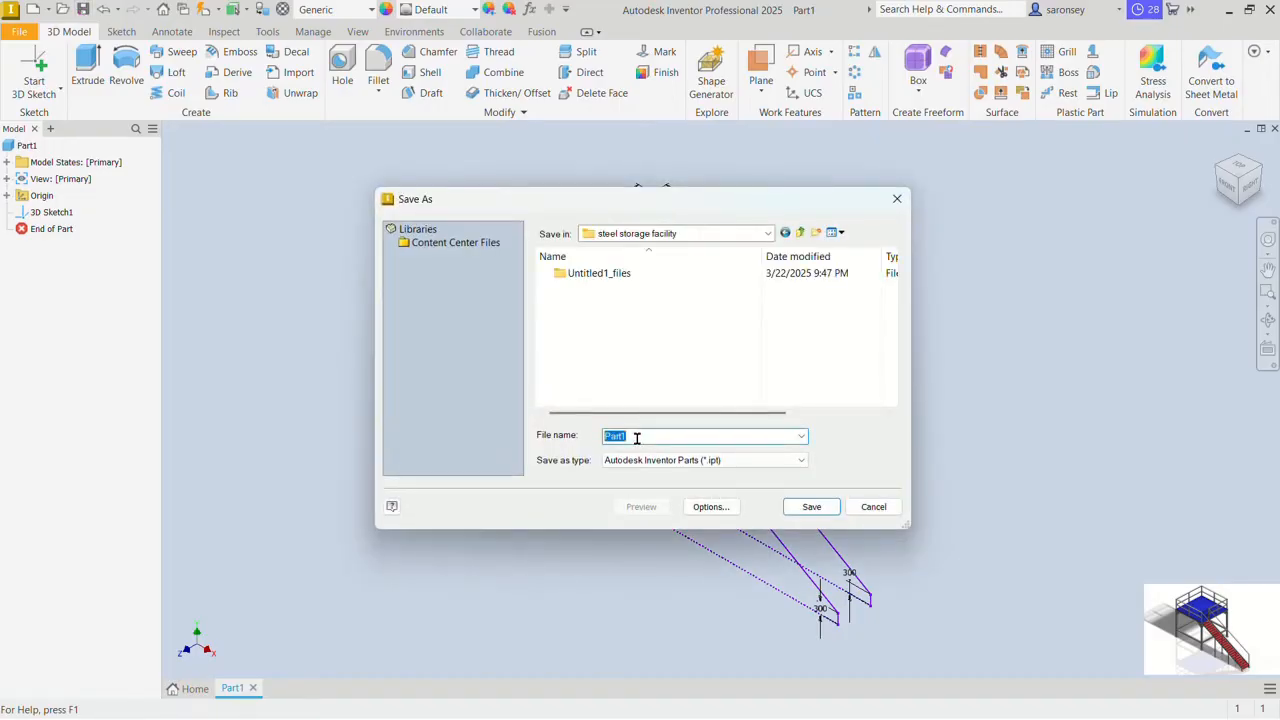
pyautogui.write('skeleton')
pyautogui.click(811, 506)
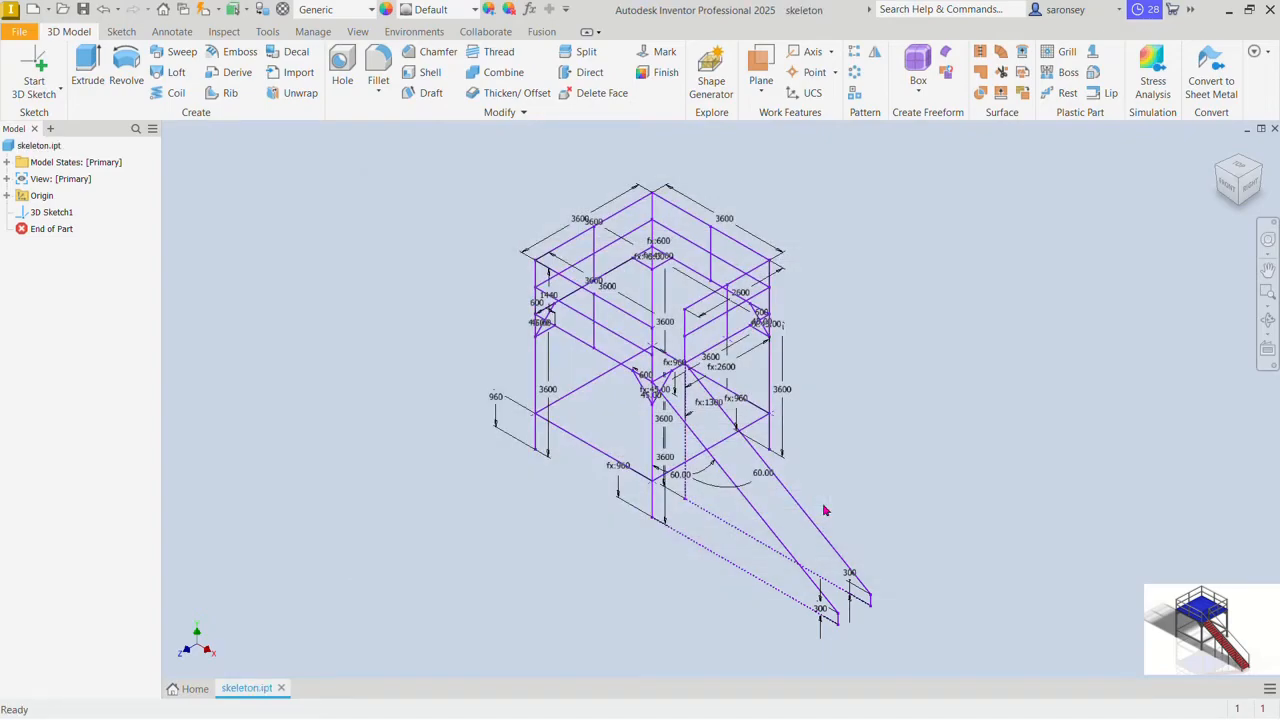
# Step: Create a new assembly file from the metric Standard (mm).iam template
pyautogui.click(34, 10)
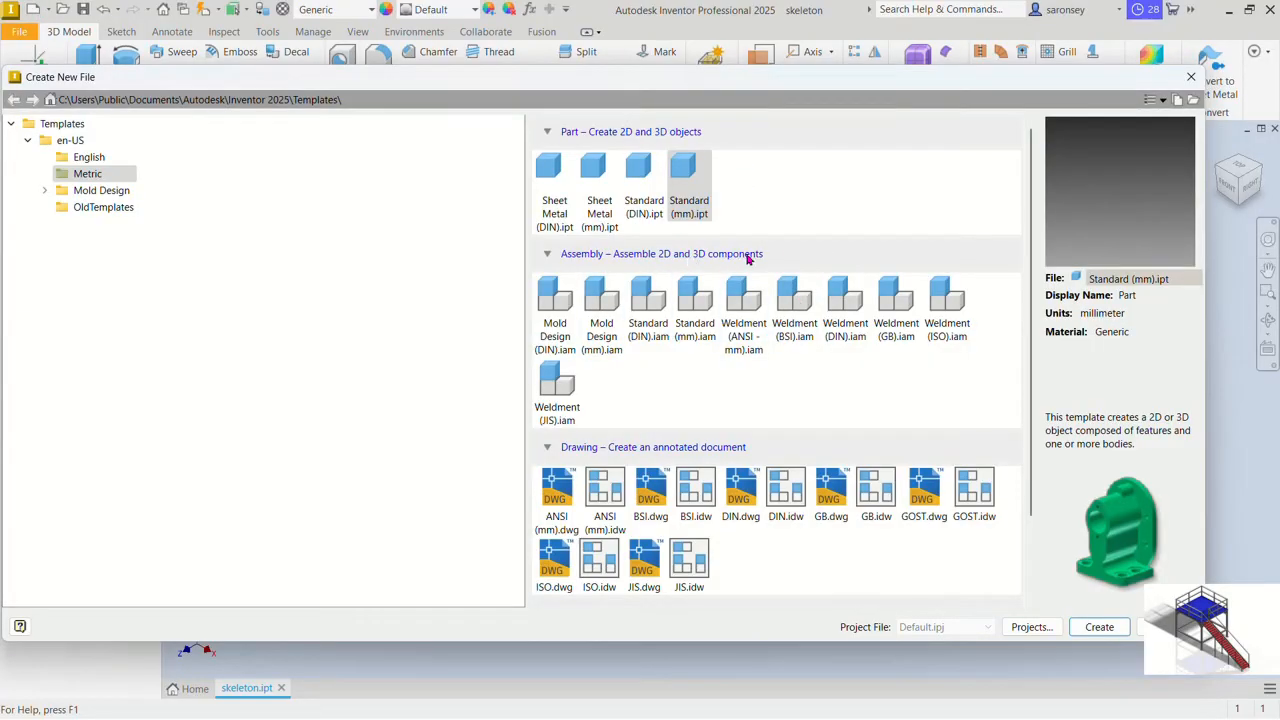
pyautogui.click(696, 298)
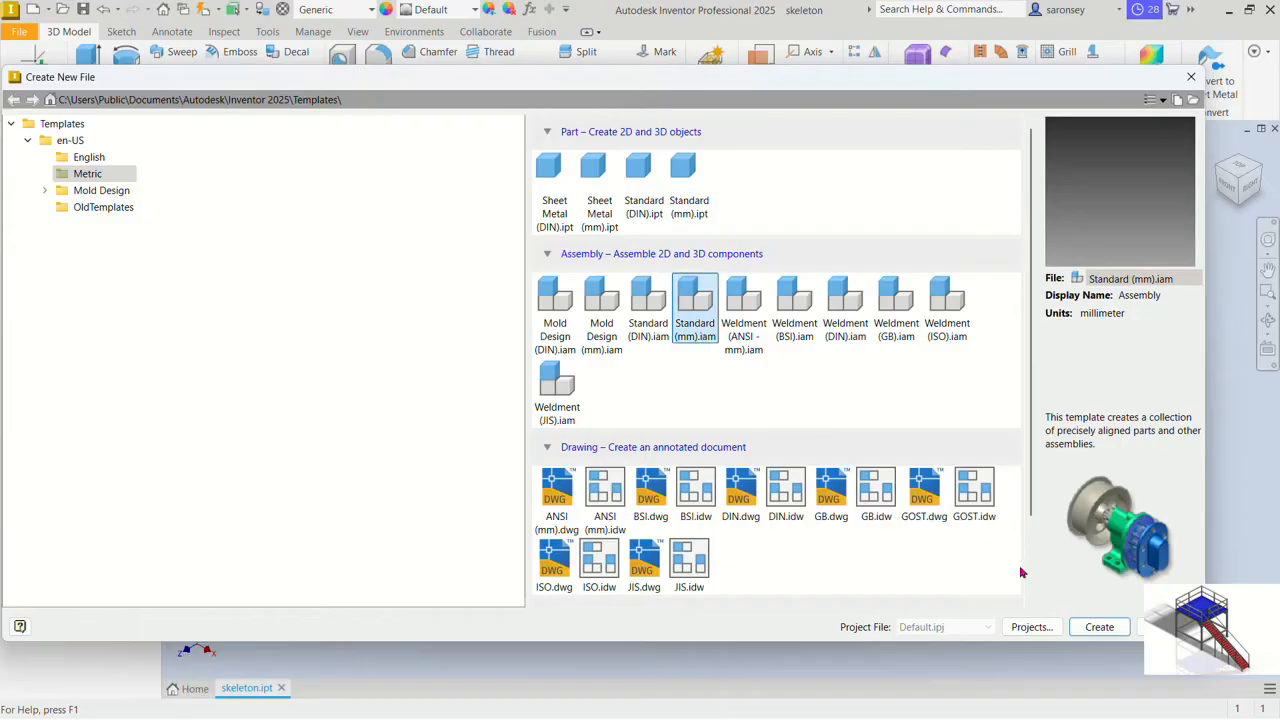
pyautogui.click(1099, 627)
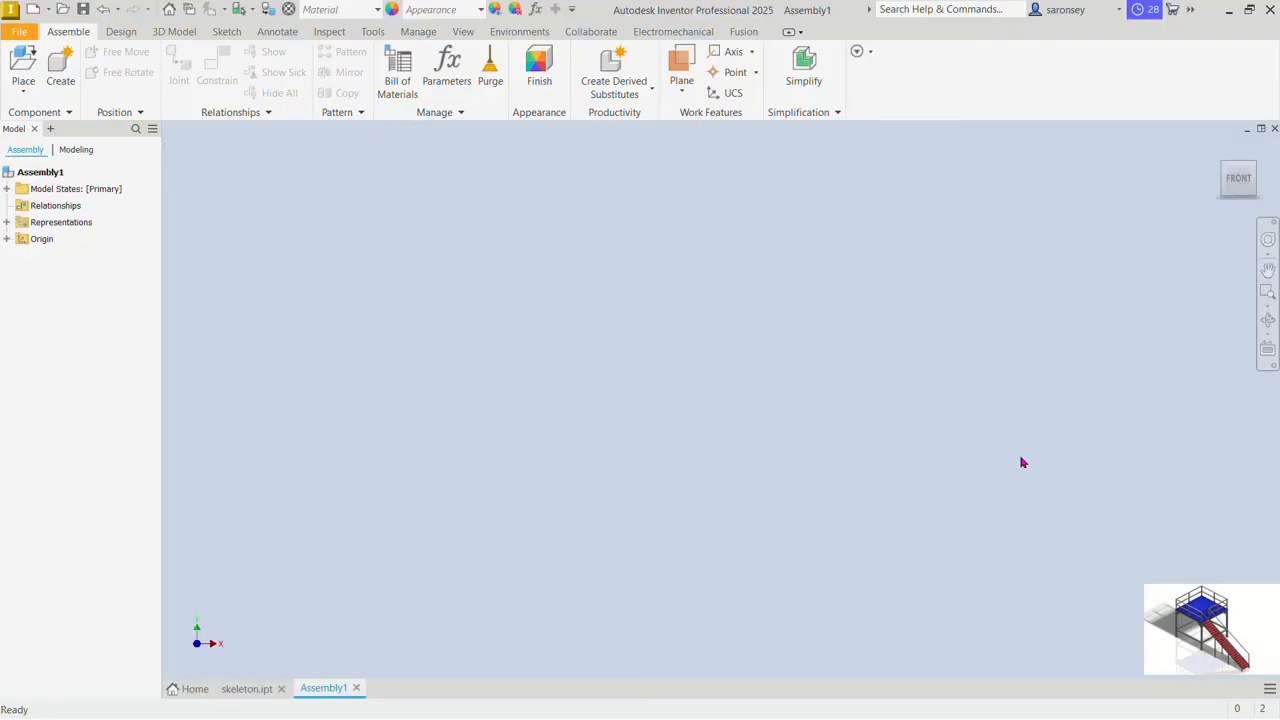
# Step: Place a single instance of the skeleton part from the steel storage facility folder into the assembly
pyautogui.click(33, 68)
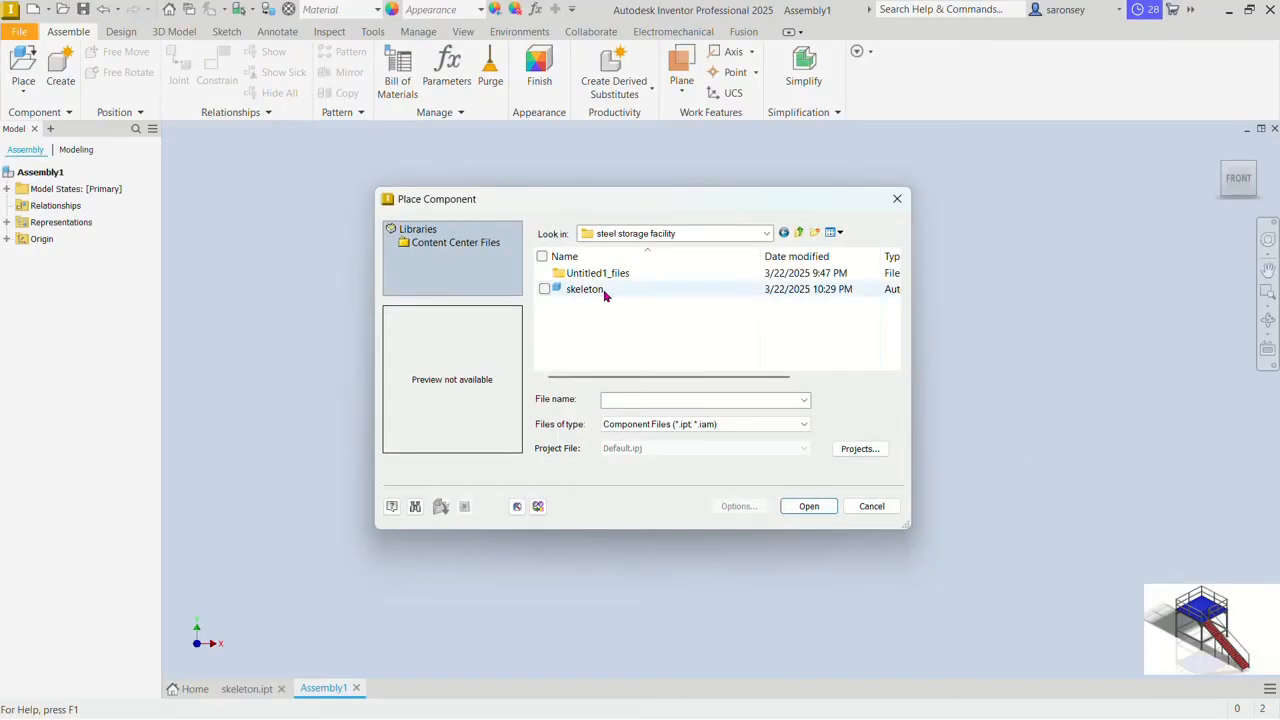
pyautogui.click(603, 290)
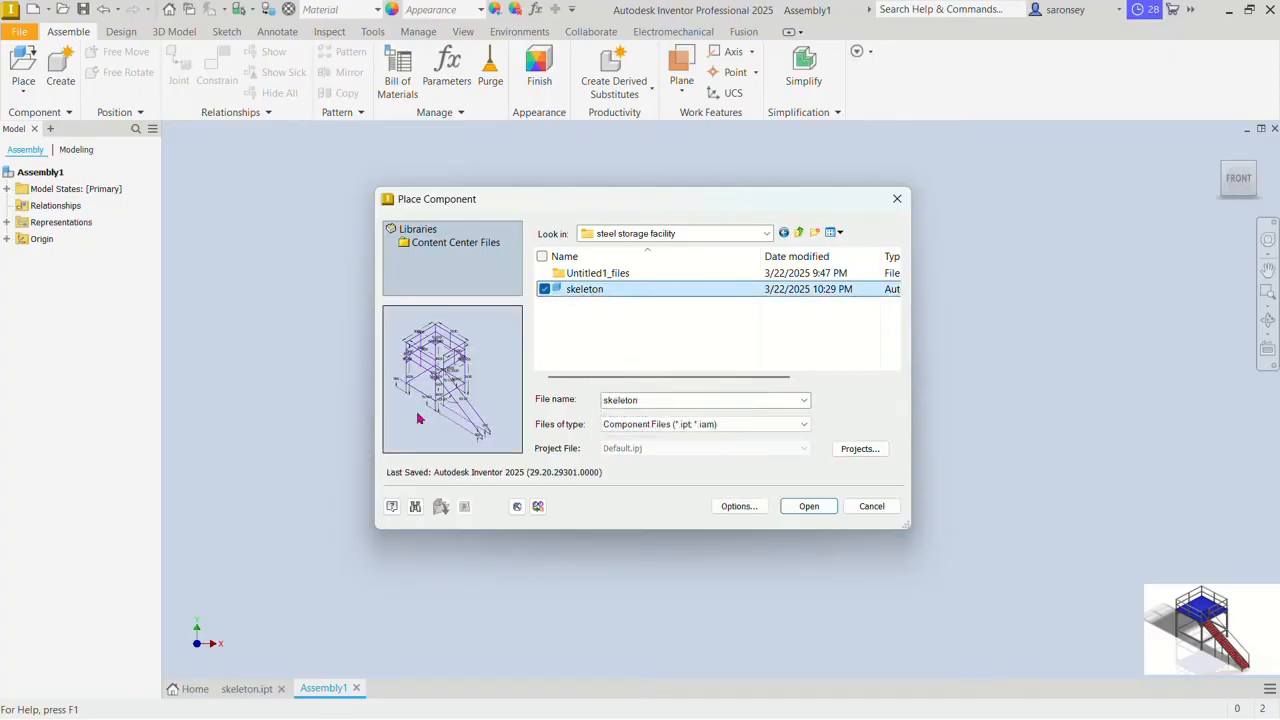
pyautogui.click(808, 506)
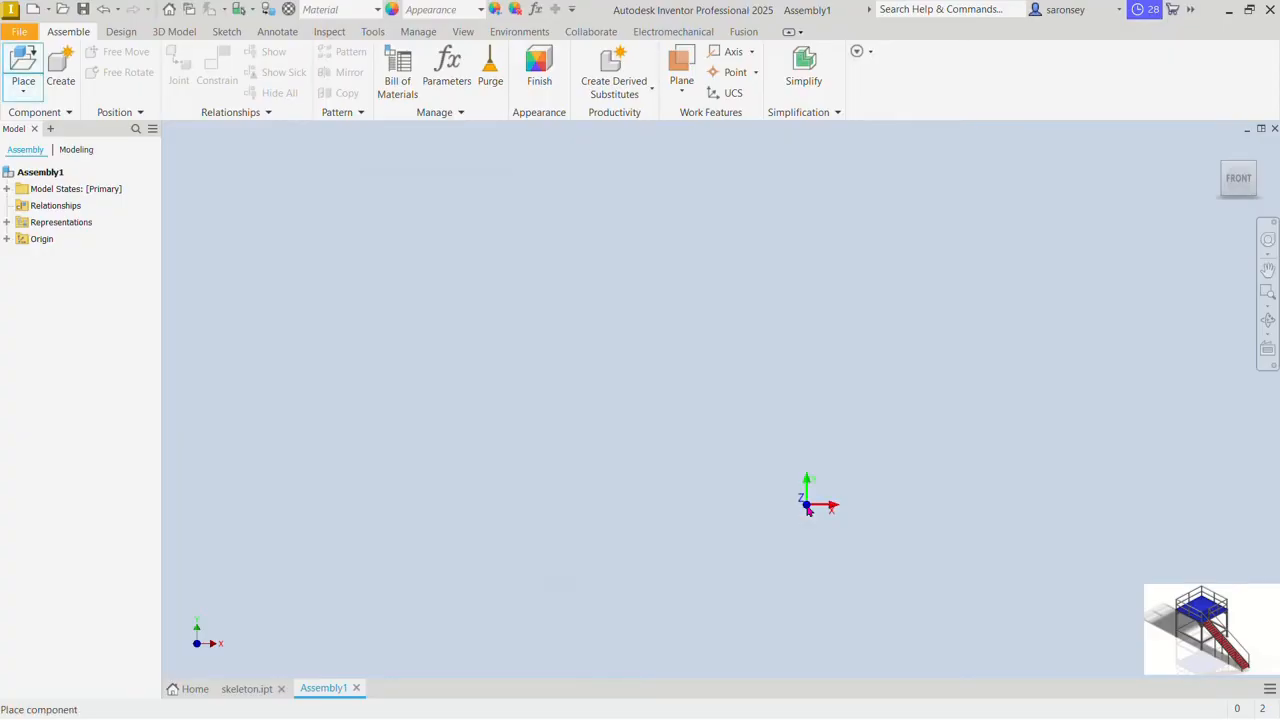
pyautogui.click(658, 337)
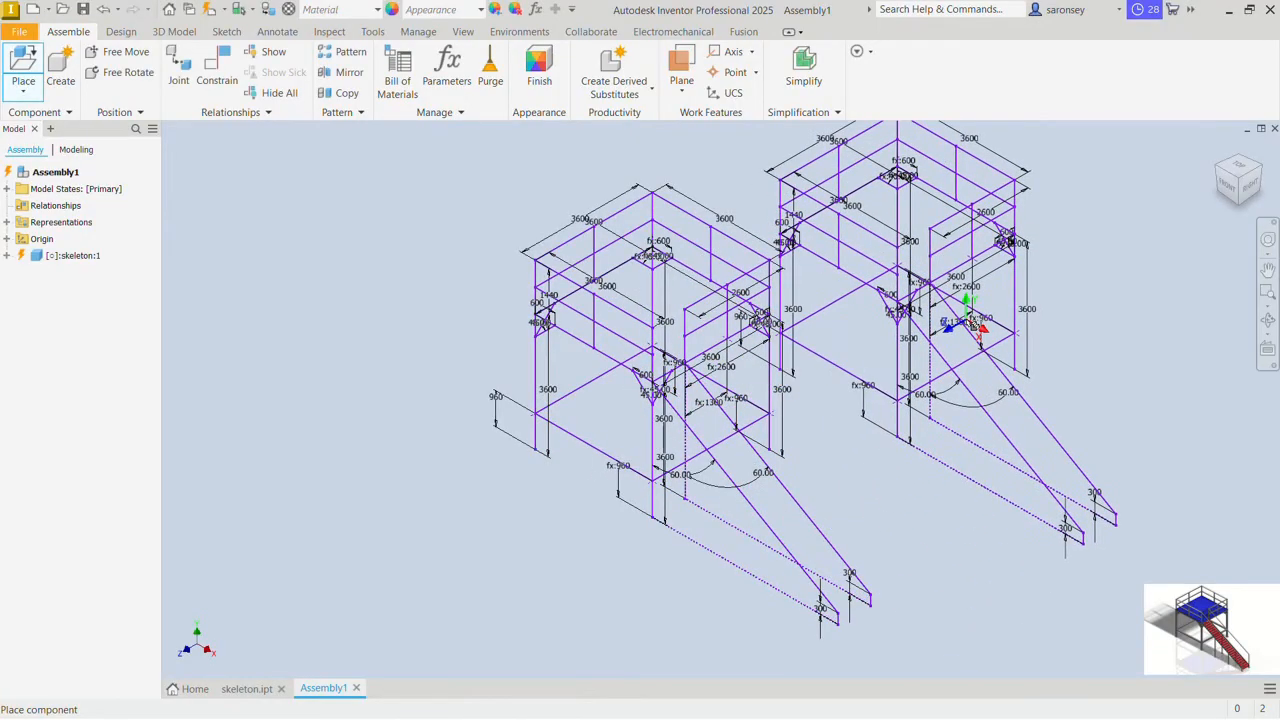
pyautogui.rightClick(965, 320)
pyautogui.click(1036, 322)
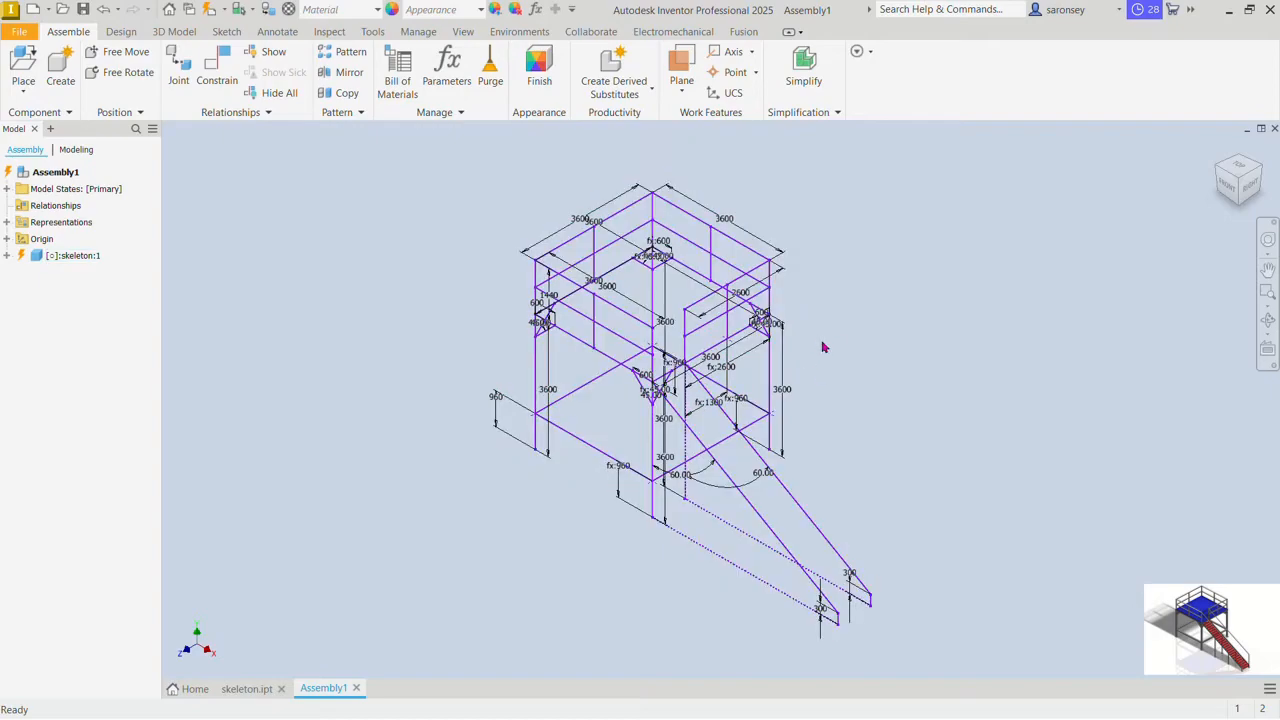
# Step: Hide the dimensions of the 3D sketch in the skeleton part and return to the assembly
pyautogui.click(234, 695)
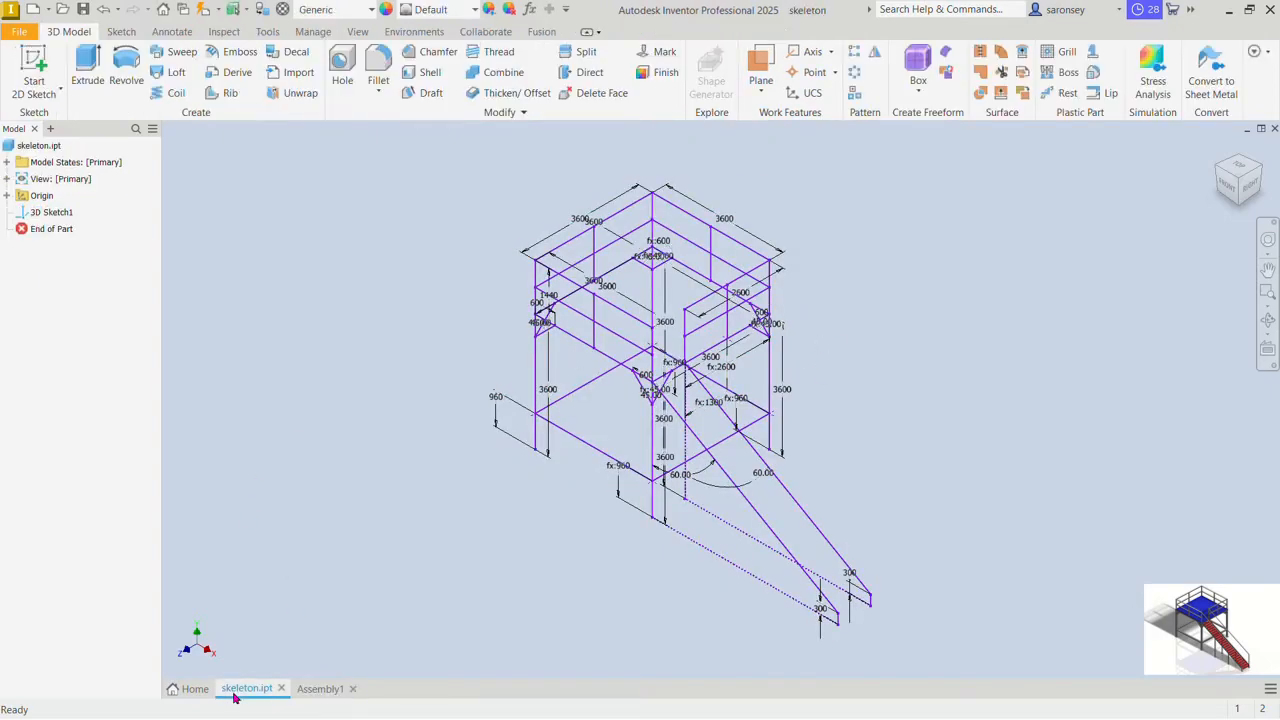
pyautogui.click(53, 212)
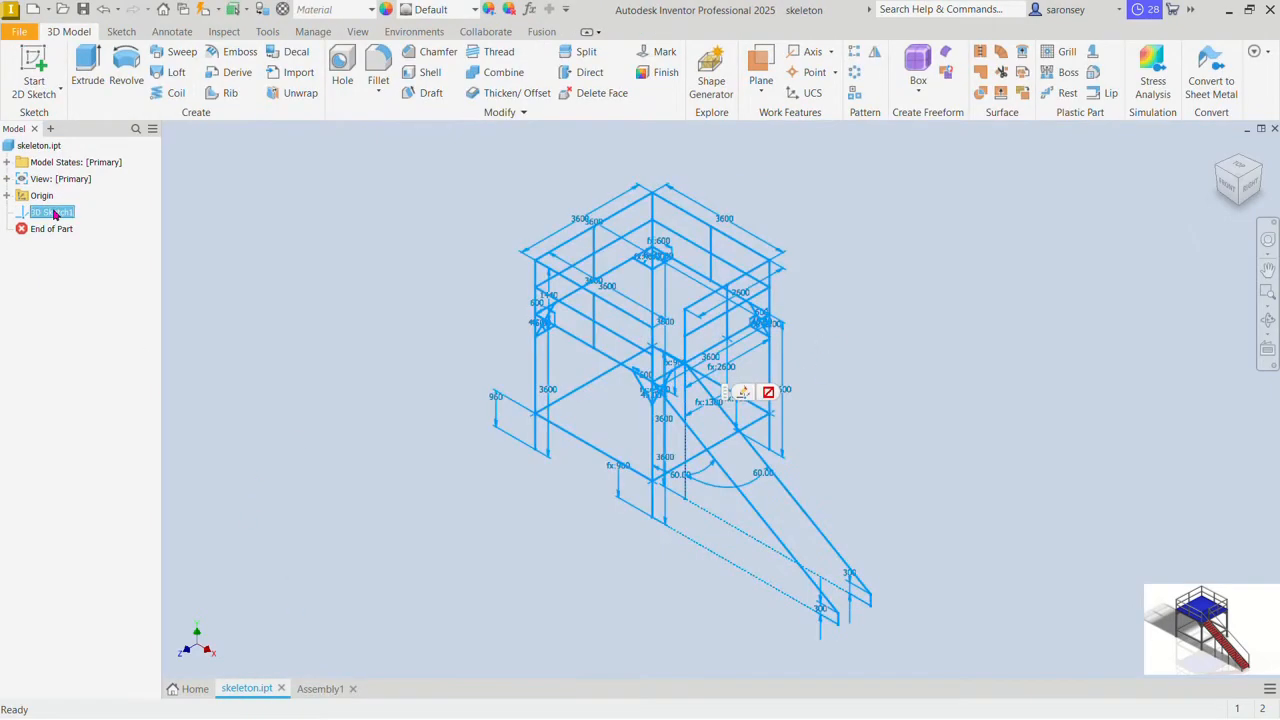
pyautogui.rightClick(53, 218)
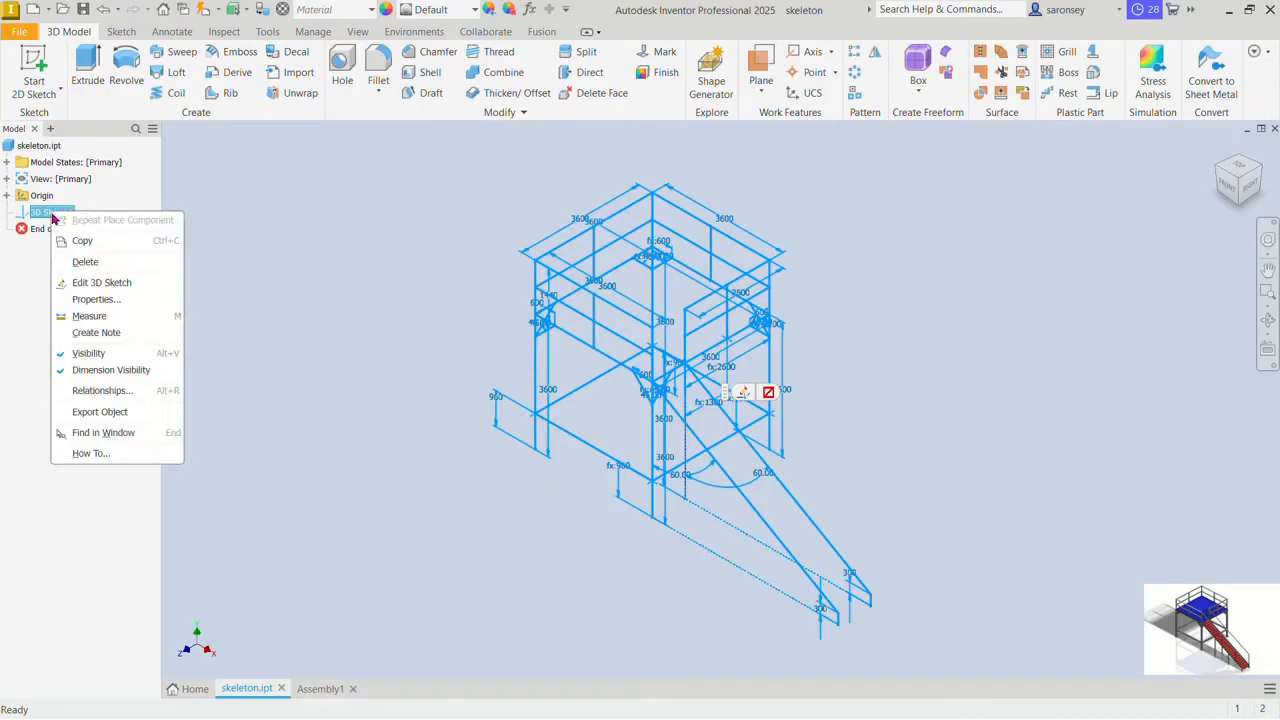
pyautogui.click(96, 372)
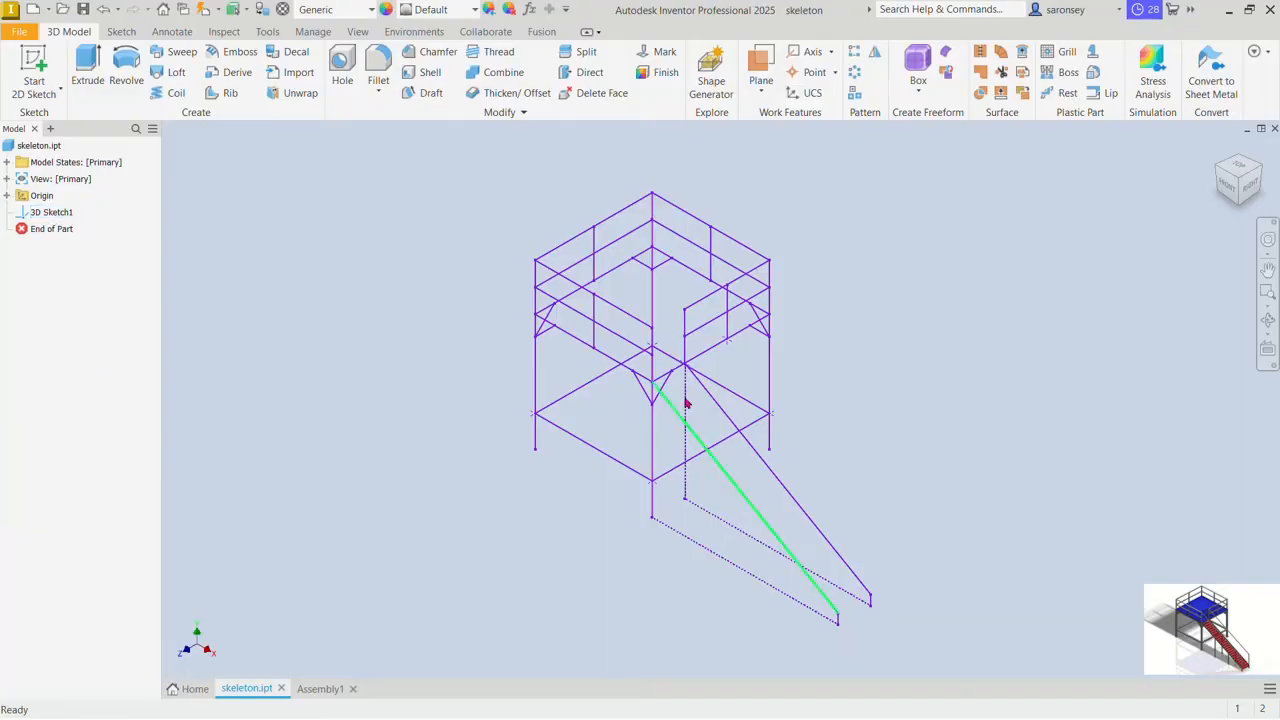
pyautogui.scroll(1, 693, 394)
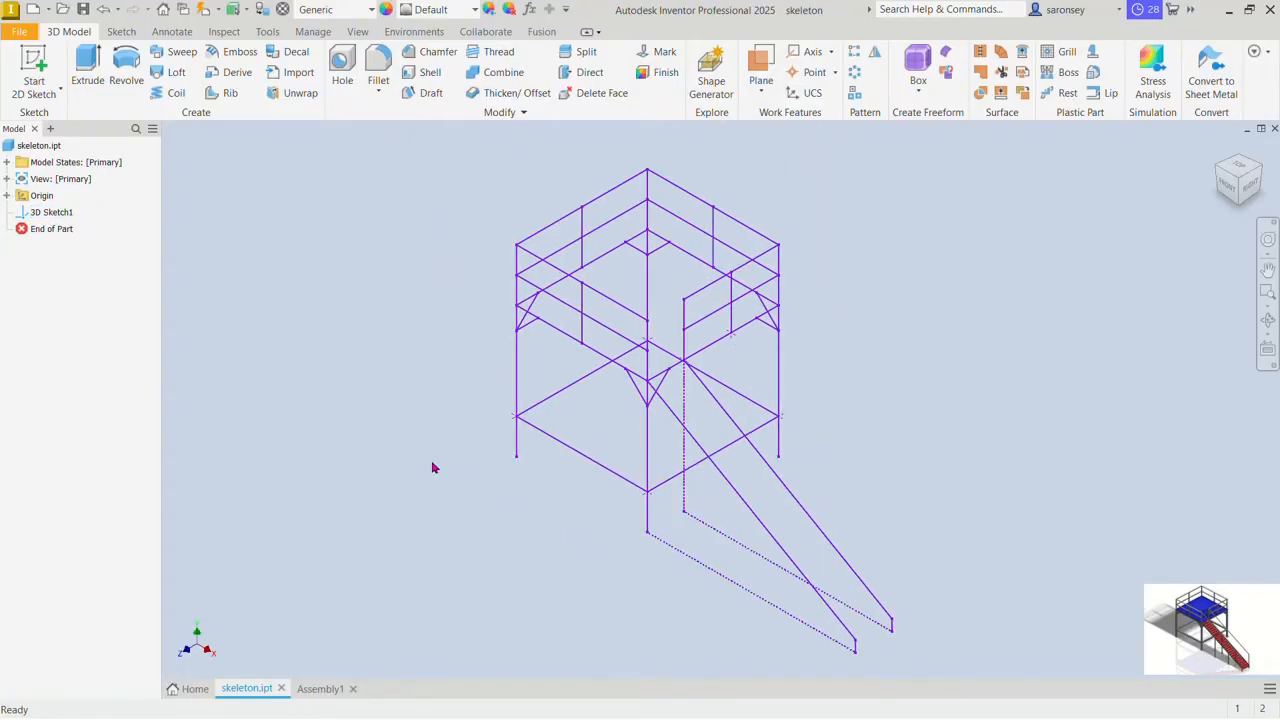
pyautogui.click(318, 694)
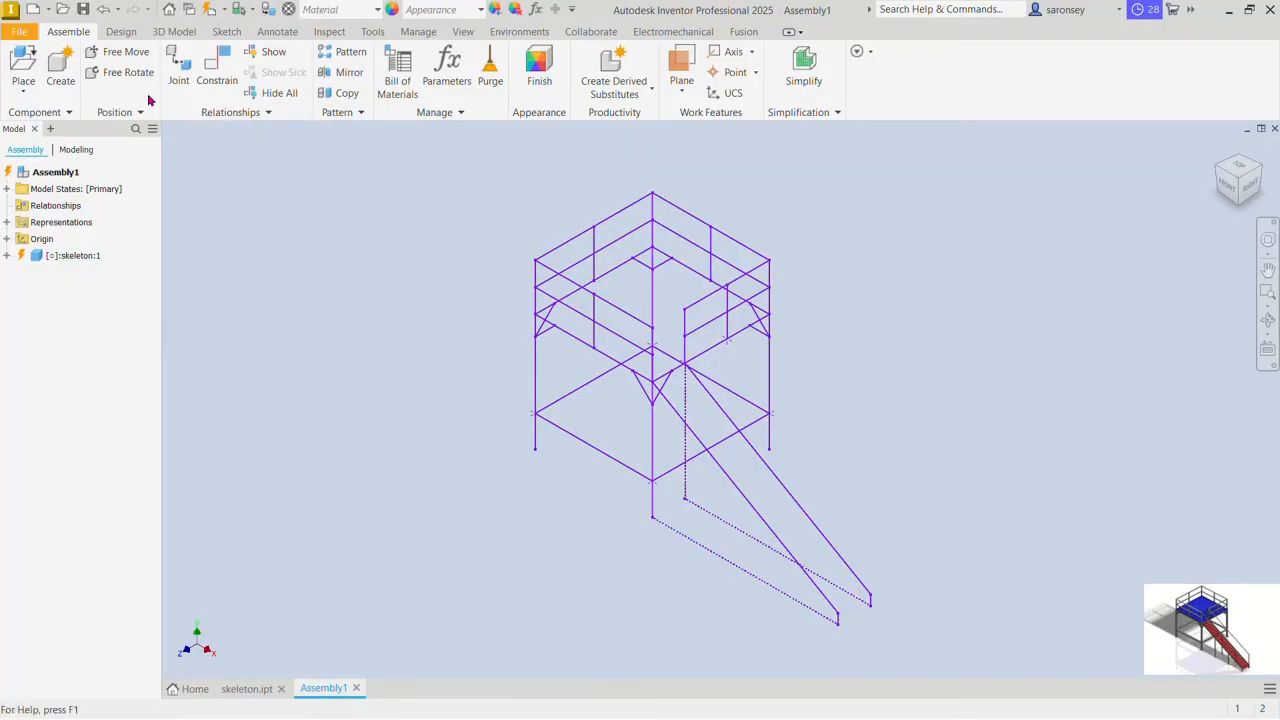
# Step: Start Insert Frame and save the assembly as Assembly1 in the steel storage facility folder, together with the changed skeleton part
pyautogui.click(121, 32)
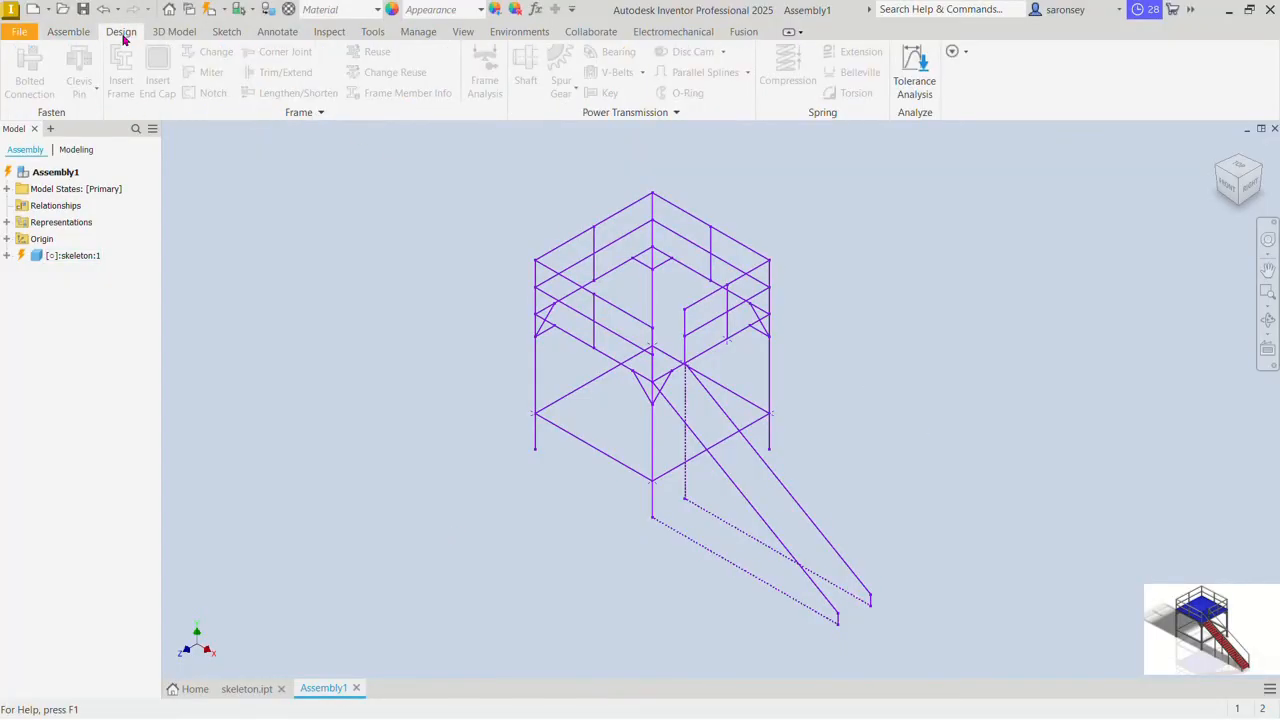
pyautogui.click(116, 72)
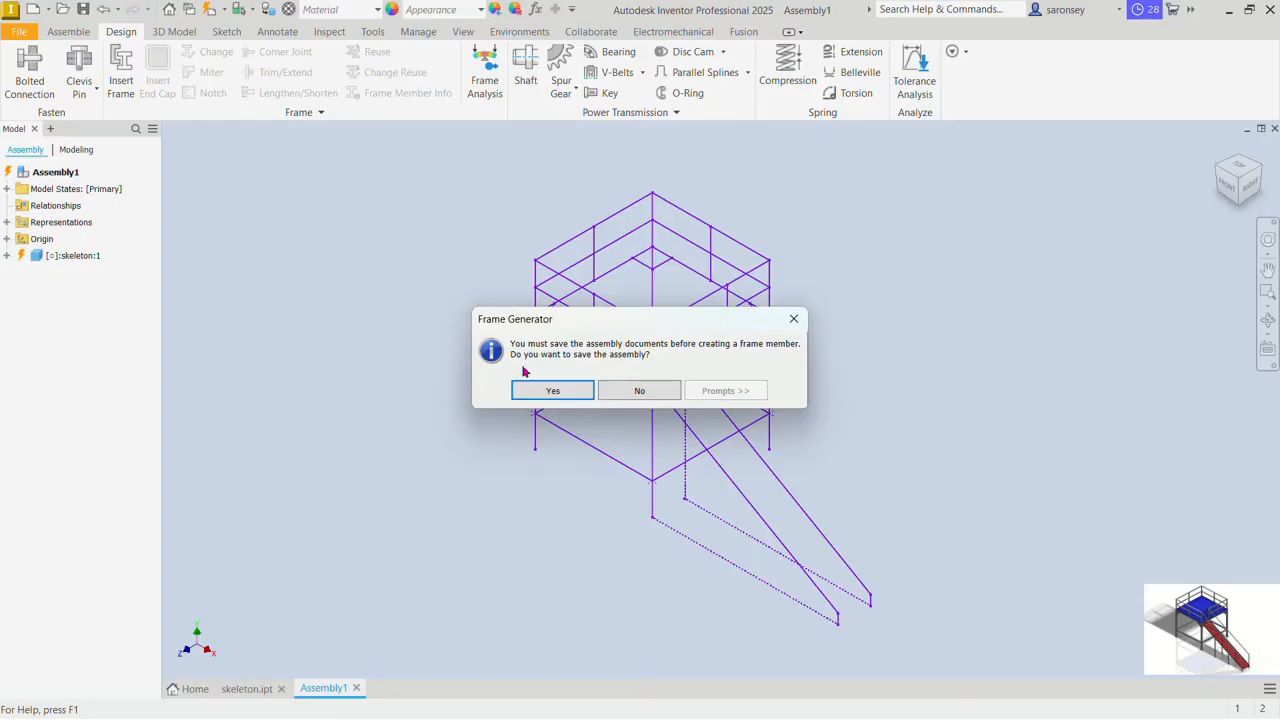
pyautogui.click(571, 391)
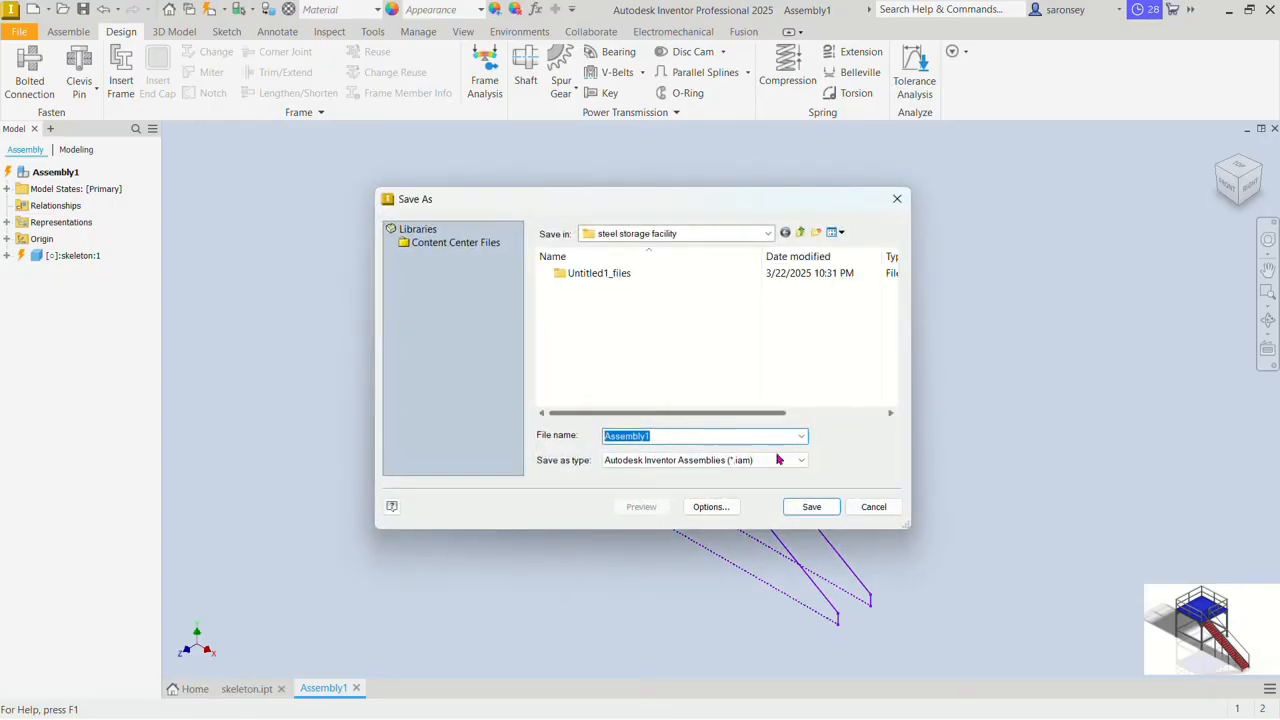
pyautogui.click(811, 506)
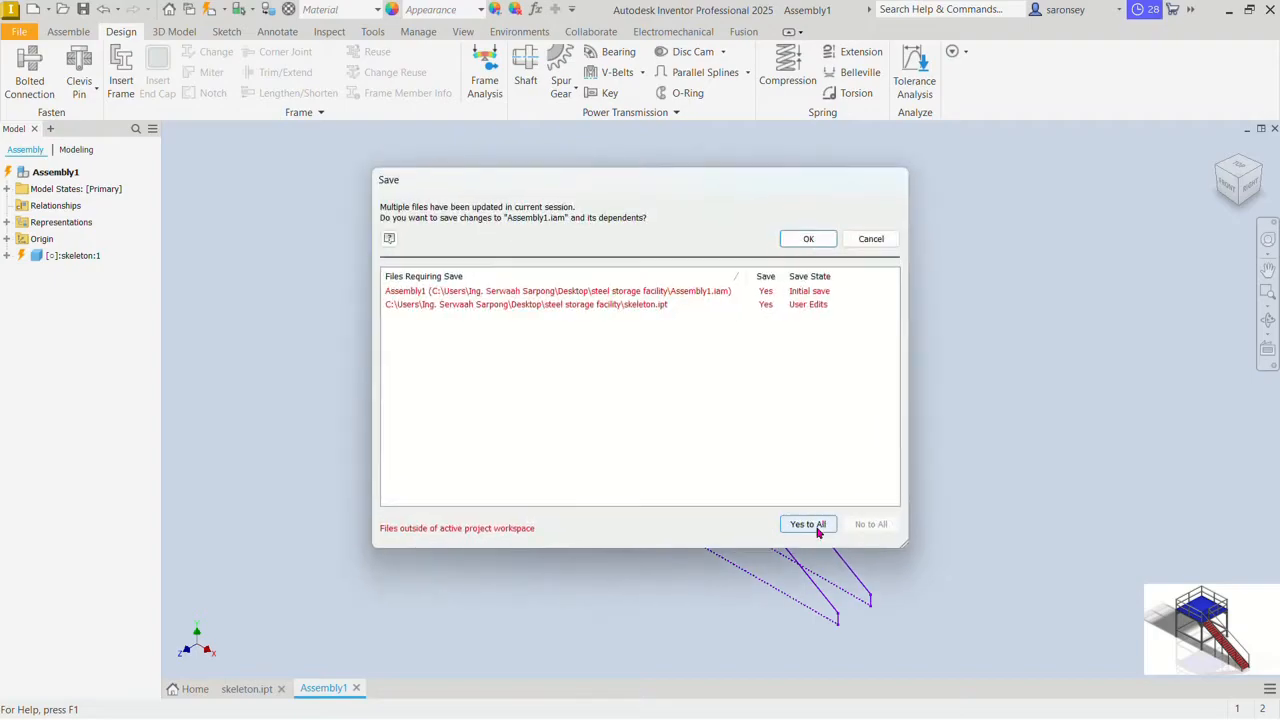
pyautogui.click(817, 530)
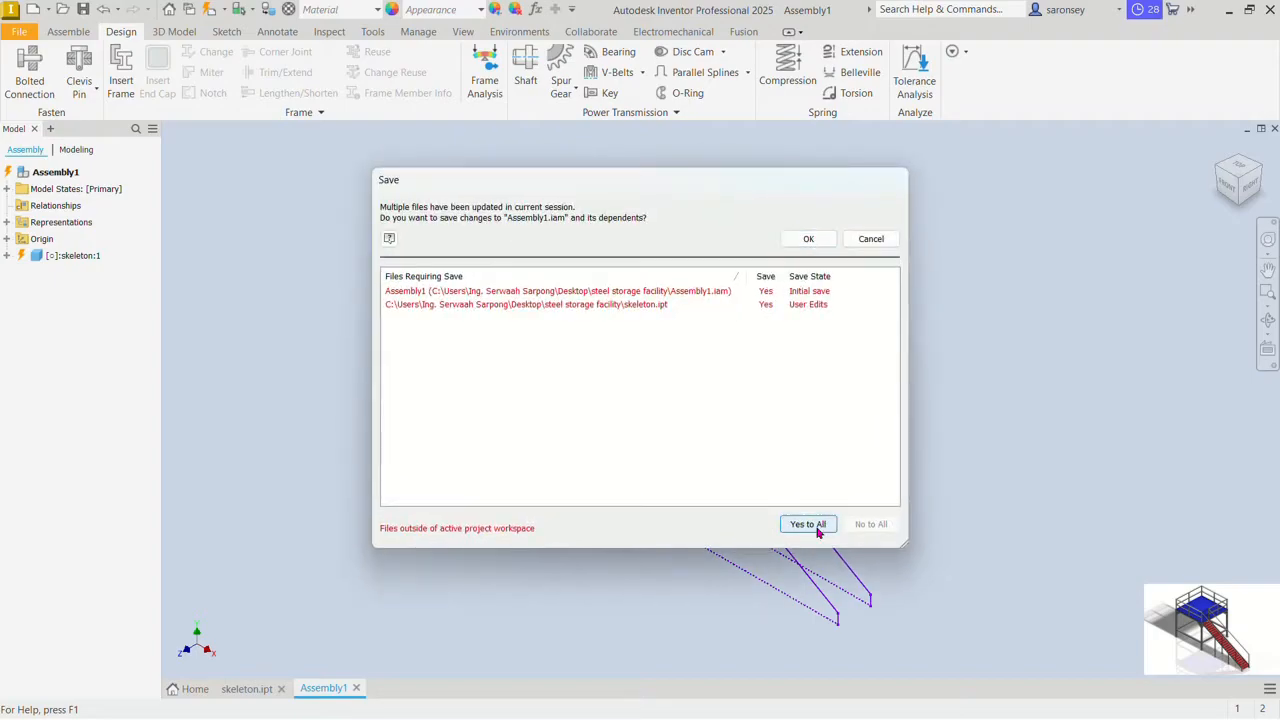
pyautogui.click(818, 244)
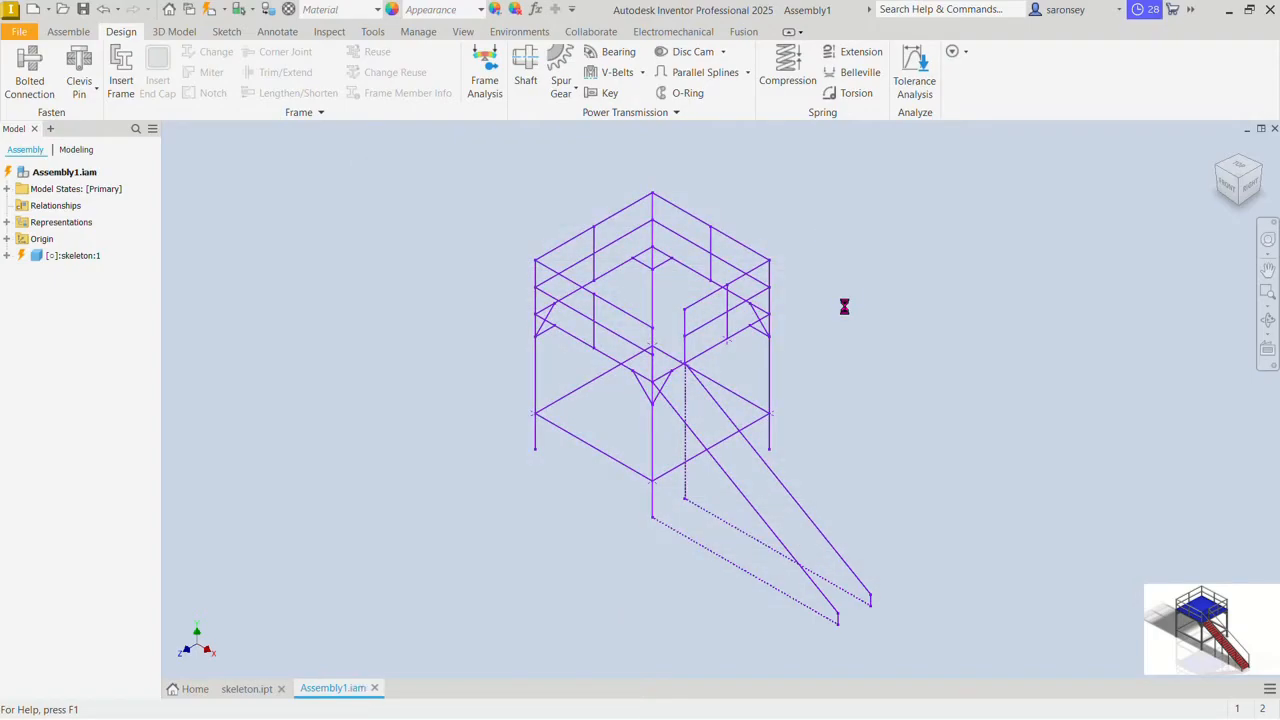
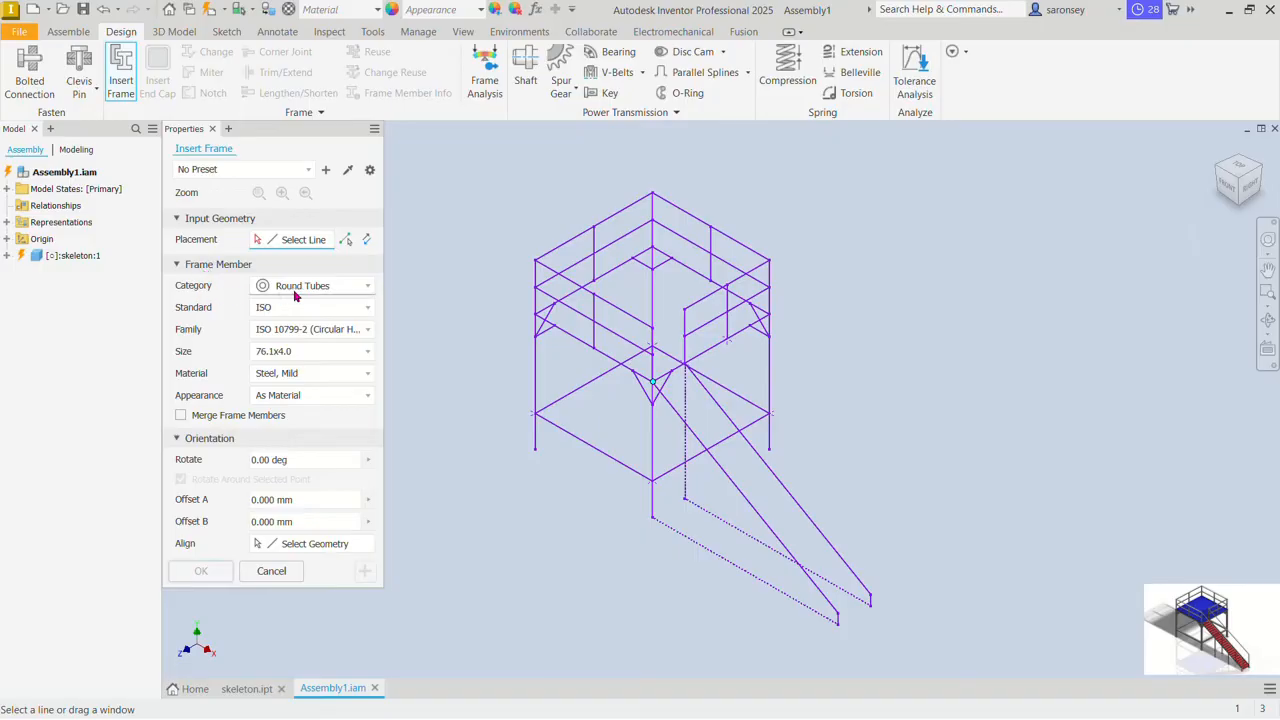
# Step: Set the frame member to square/rectangular tubes, family ISO 10799-2 (Square), size 120x120x8
pyautogui.click(370, 288)
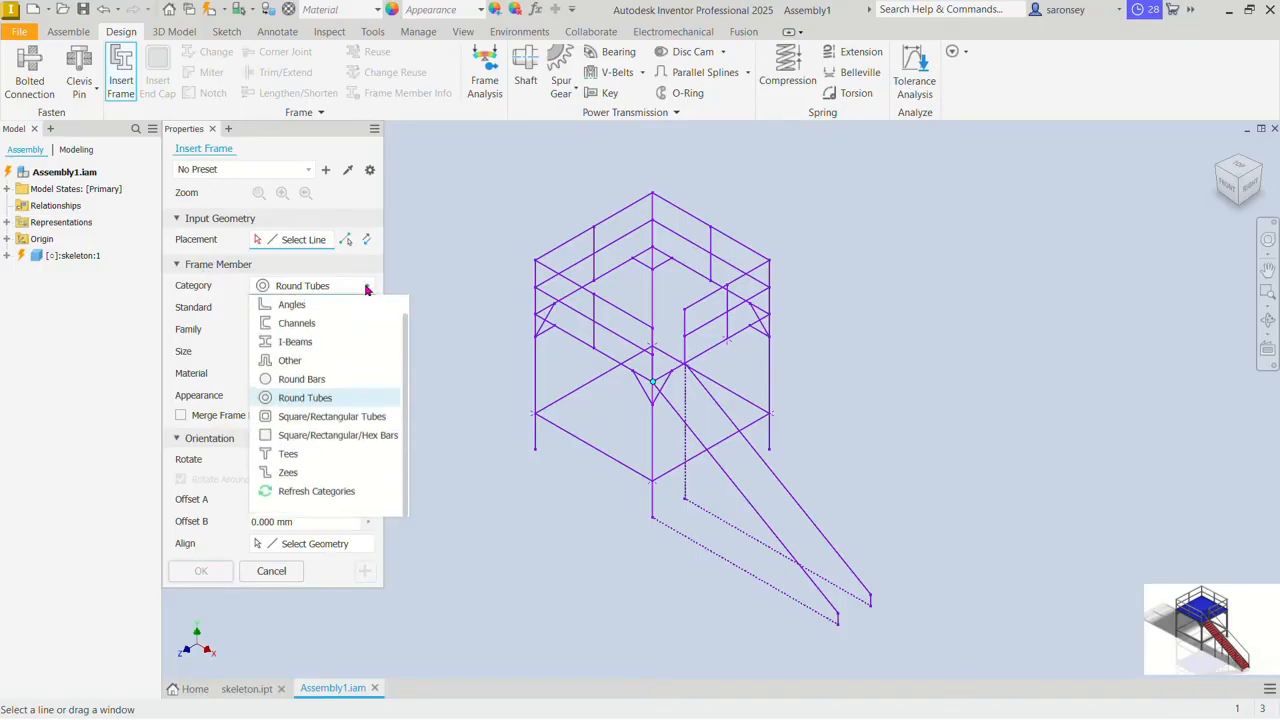
pyautogui.click(332, 418)
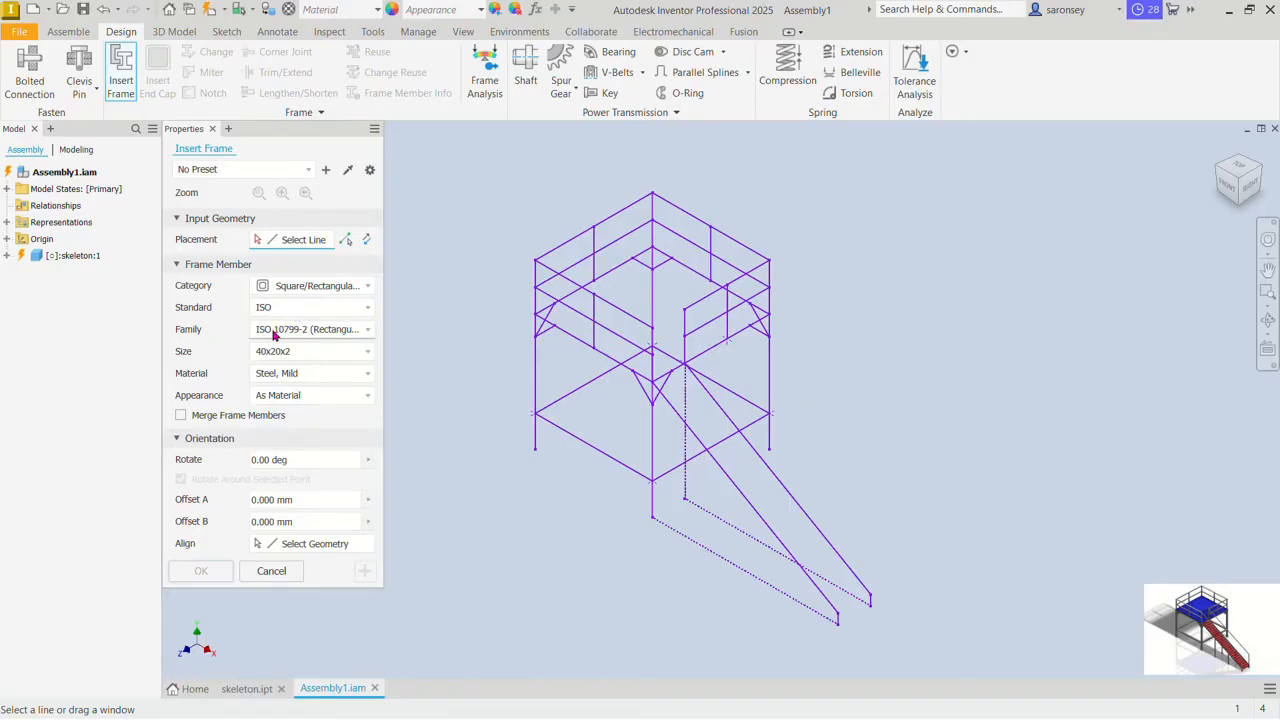
pyautogui.click(367, 331)
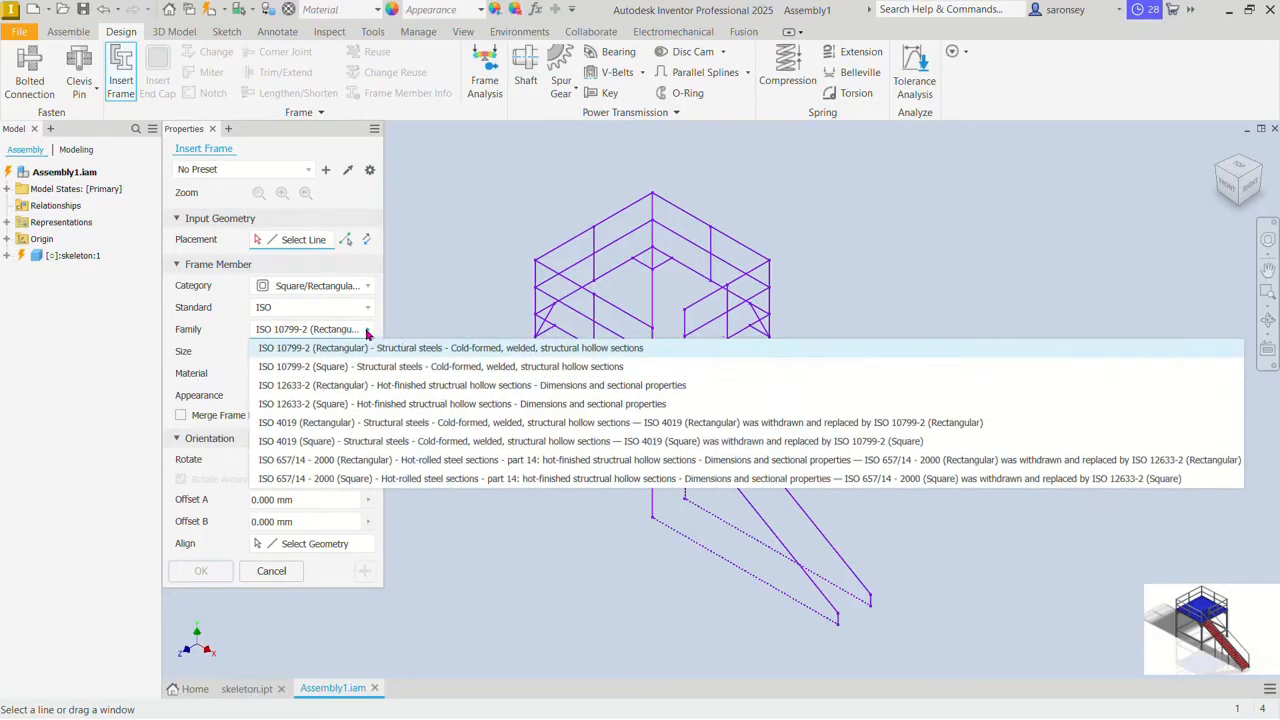
pyautogui.click(409, 367)
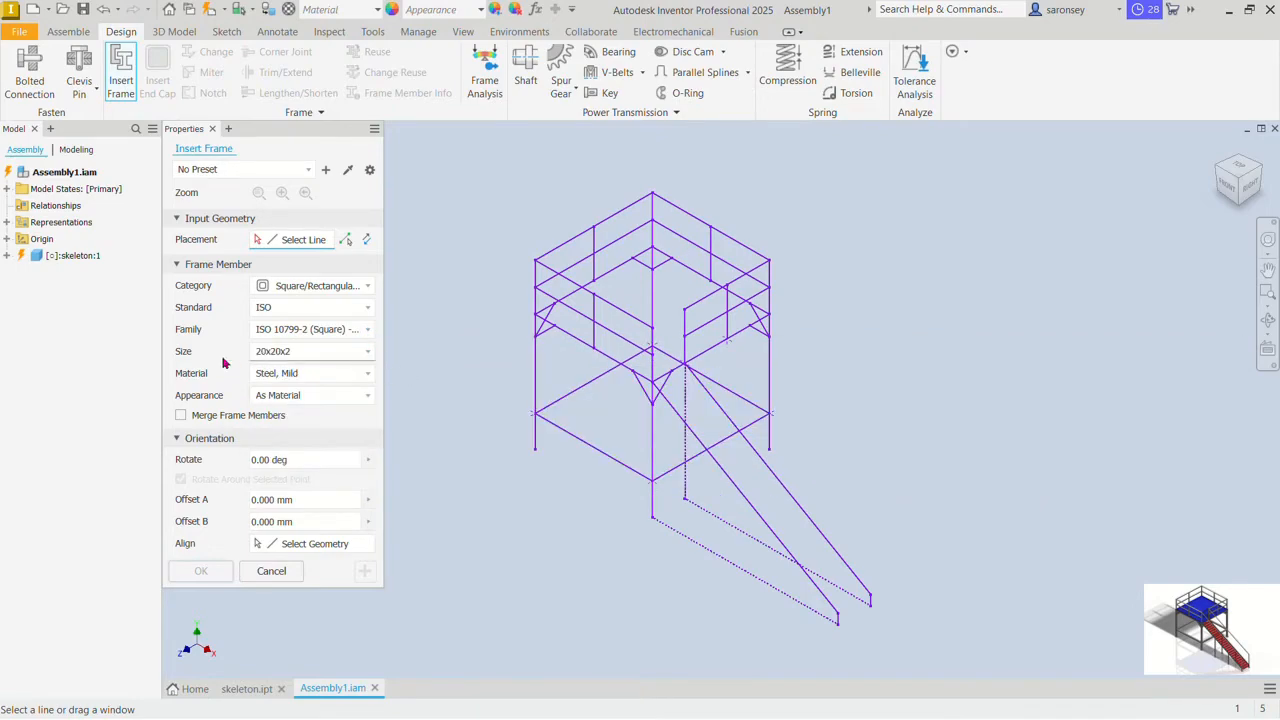
pyautogui.click(369, 353)
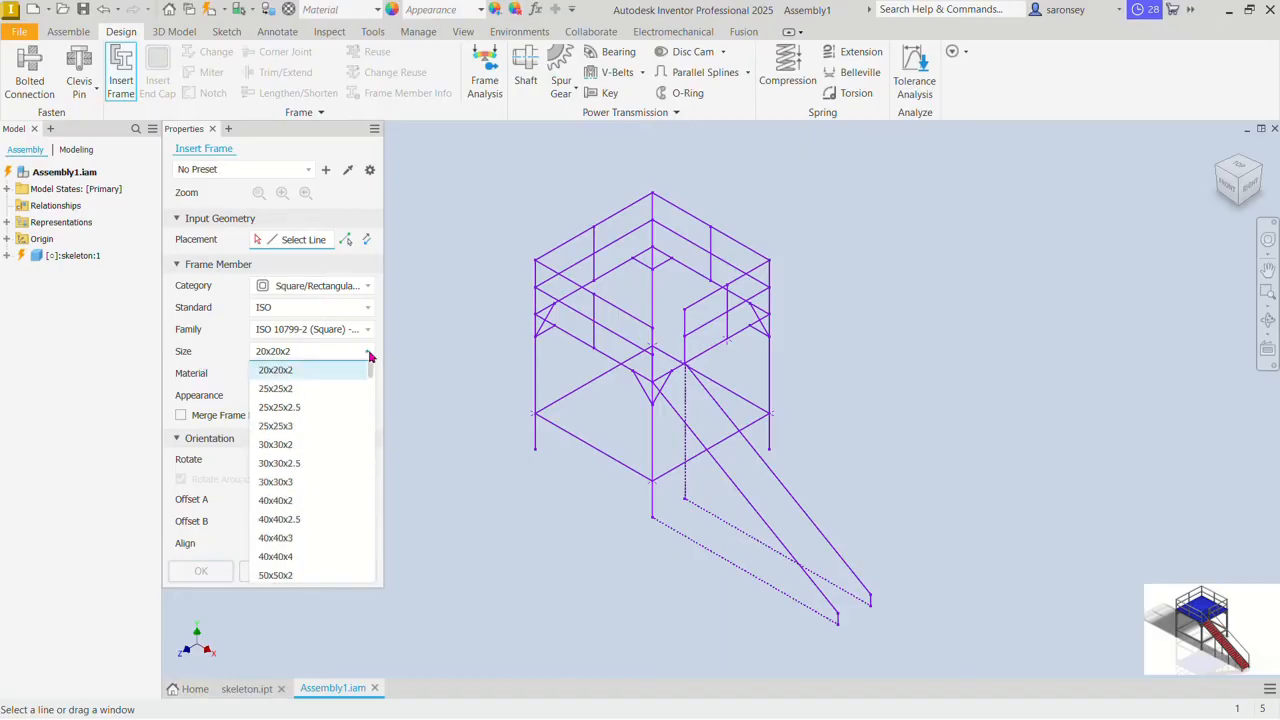
pyautogui.scroll(-4, 323, 482)
pyautogui.scroll(-7, 323, 482)
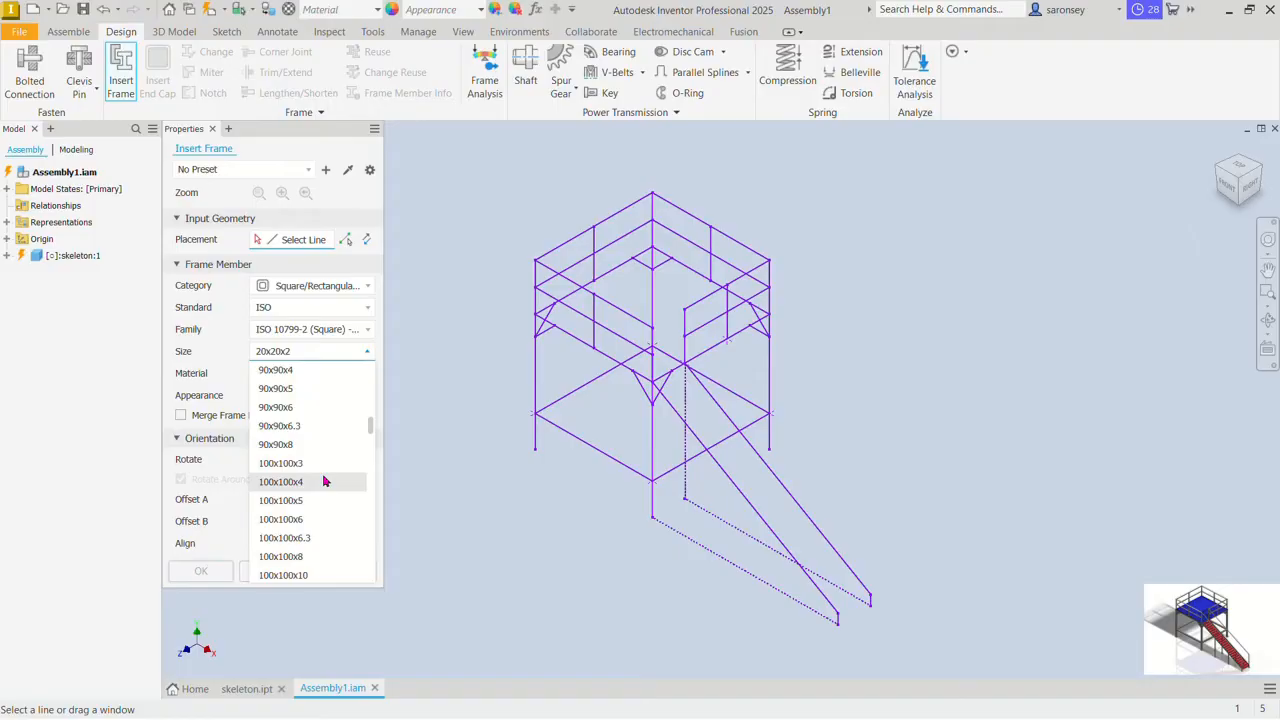
pyautogui.scroll(-4, 323, 482)
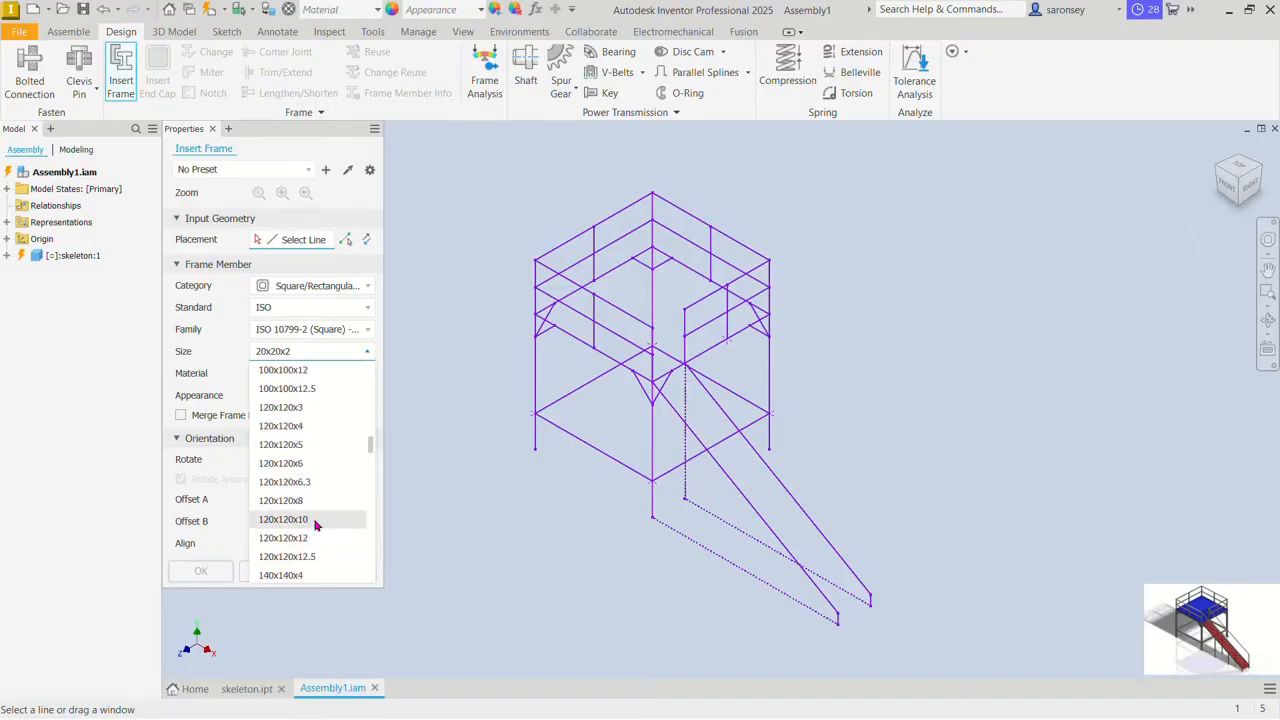
pyautogui.click(314, 503)
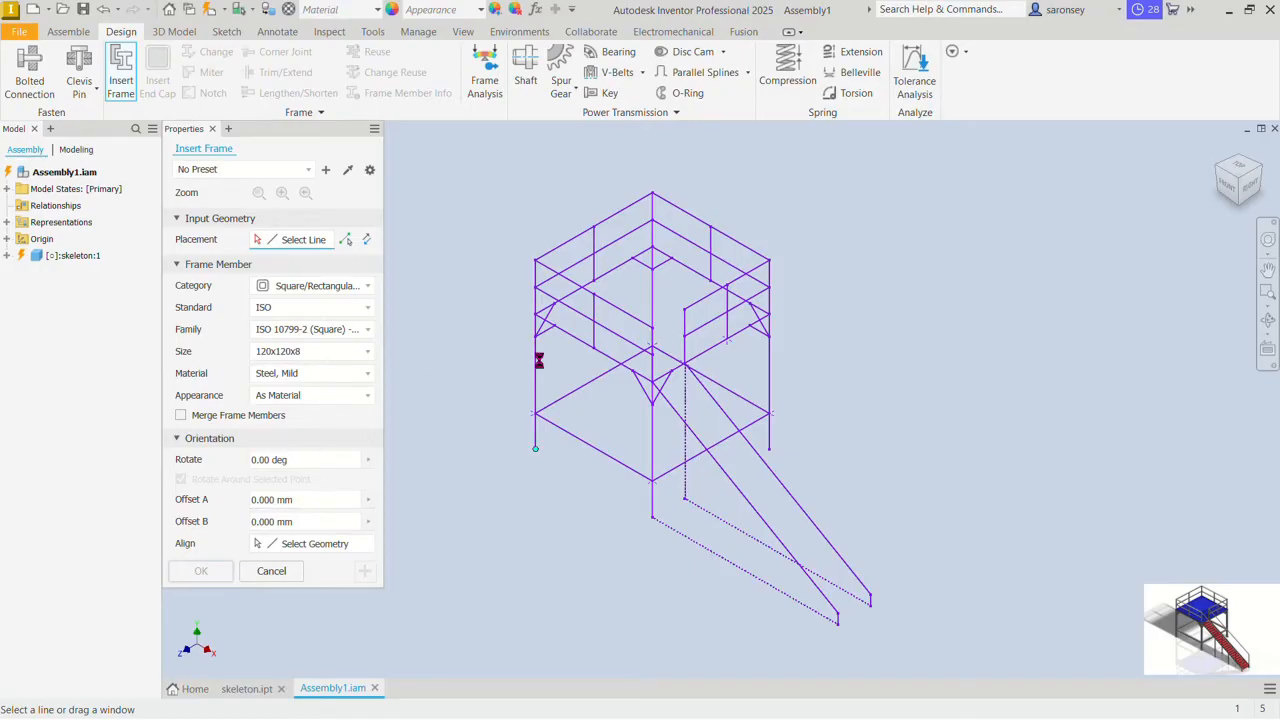
# Step: Select the skeleton's four vertical corner lines as placement for the column frame members and check the profile from above
pyautogui.click(535, 375)
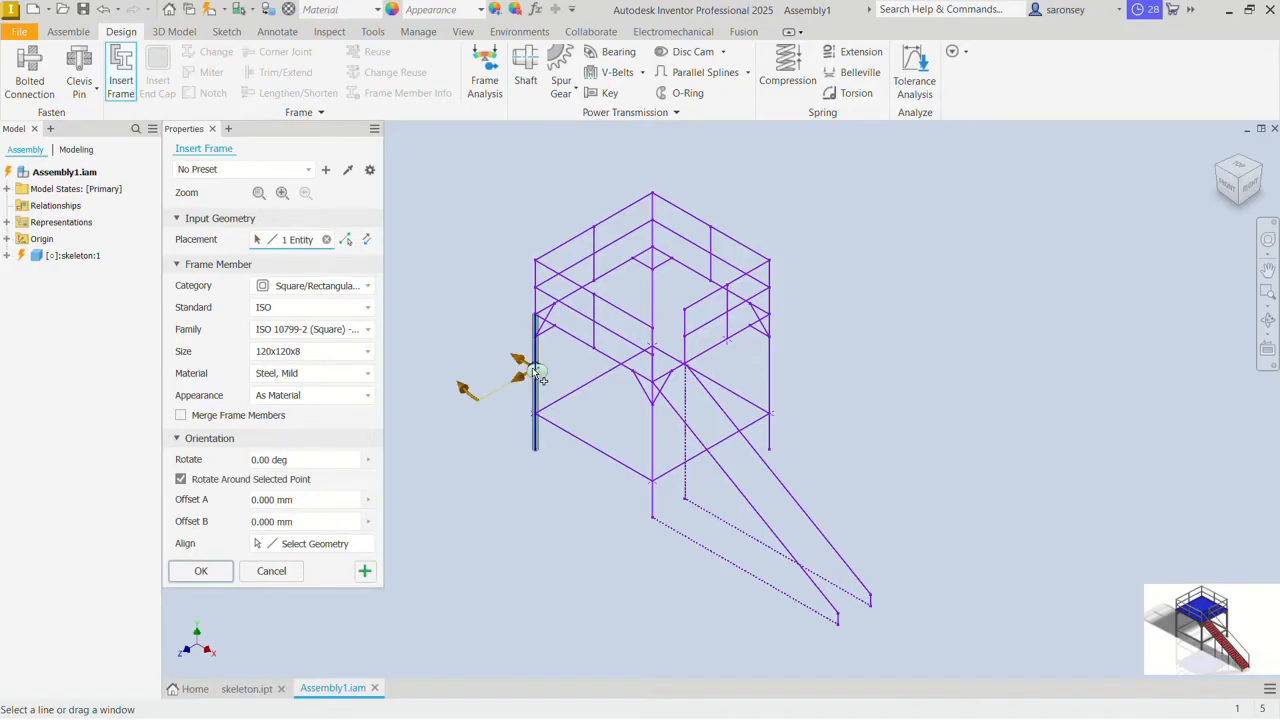
pyautogui.click(654, 310)
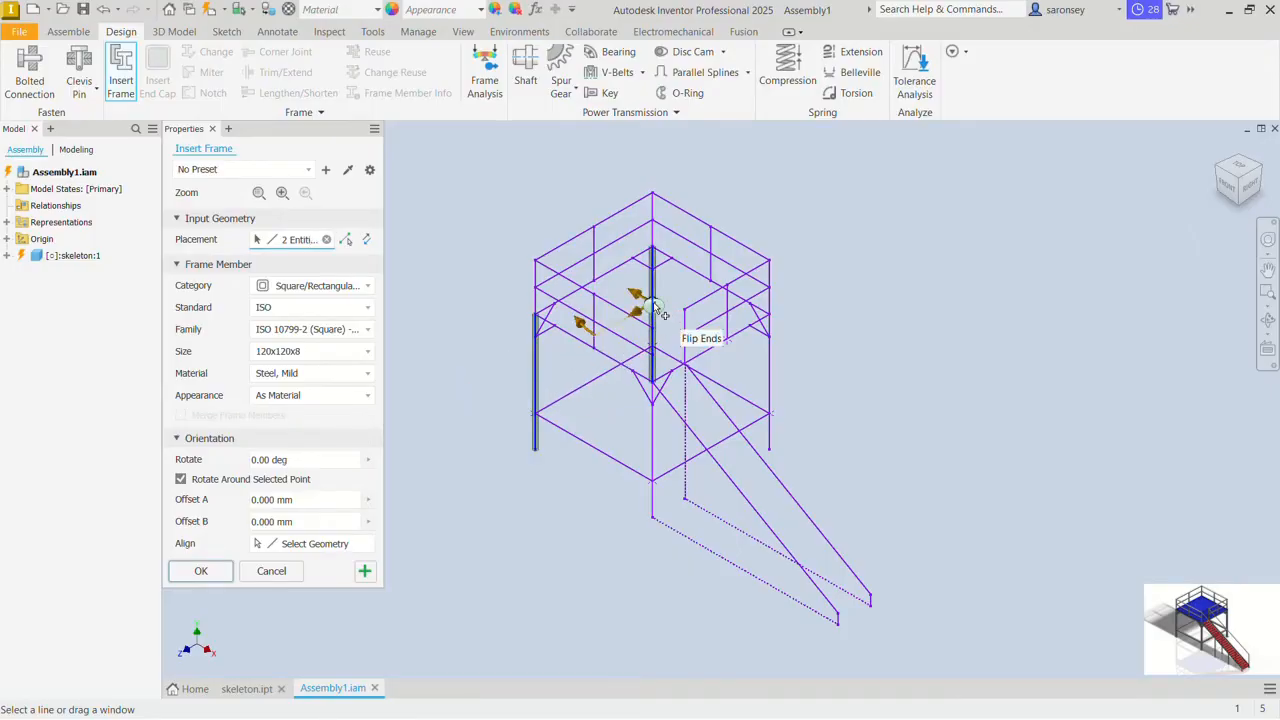
pyautogui.click(772, 373)
pyautogui.click(658, 440)
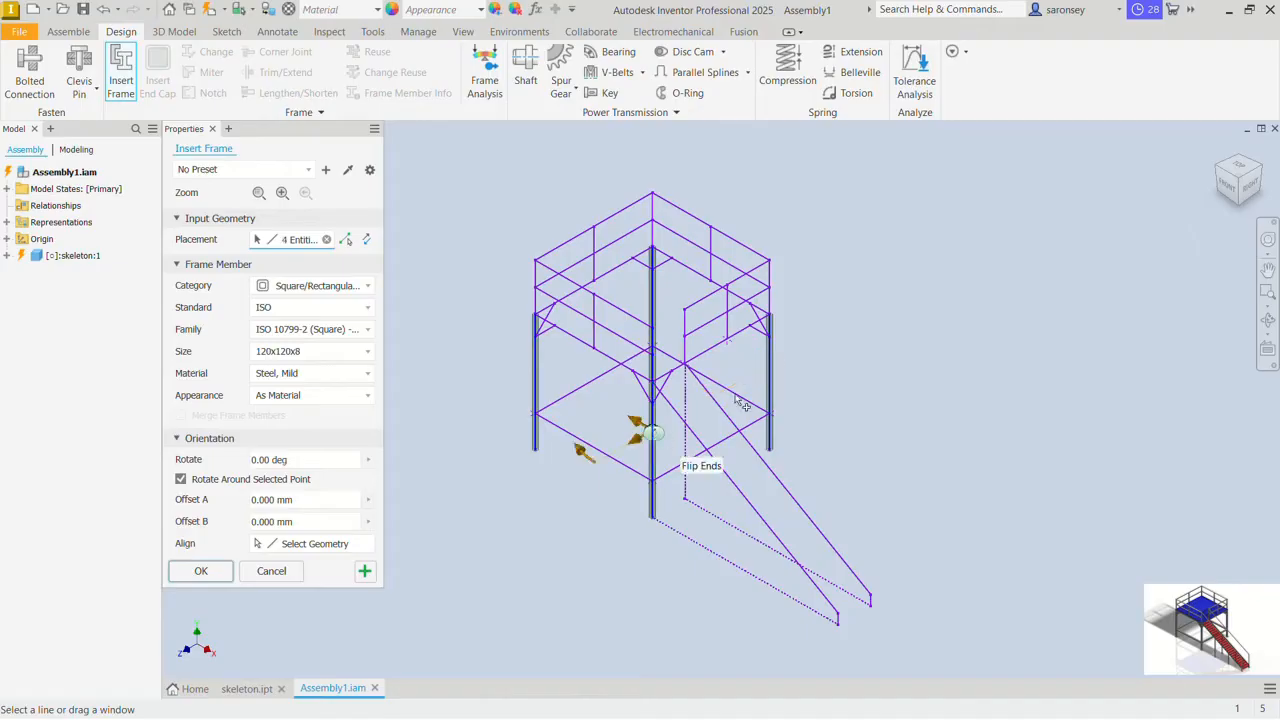
pyautogui.click(1238, 166)
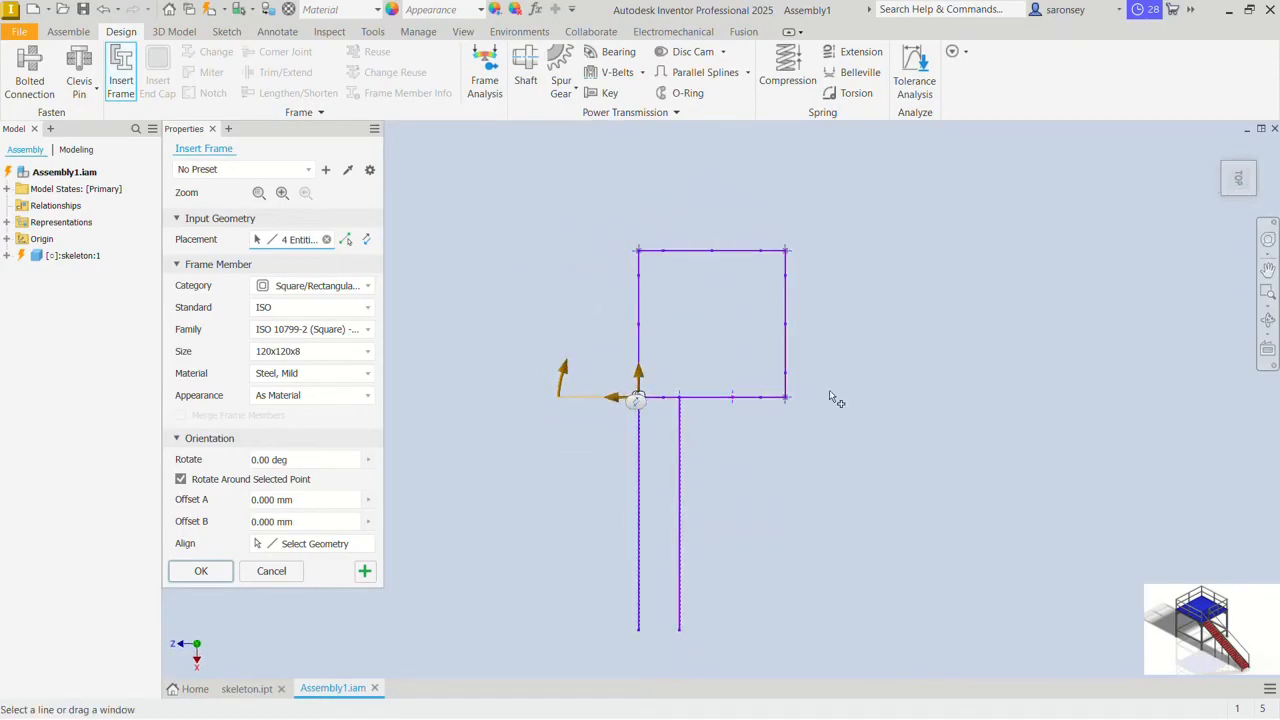
pyautogui.scroll(5, 829, 400)
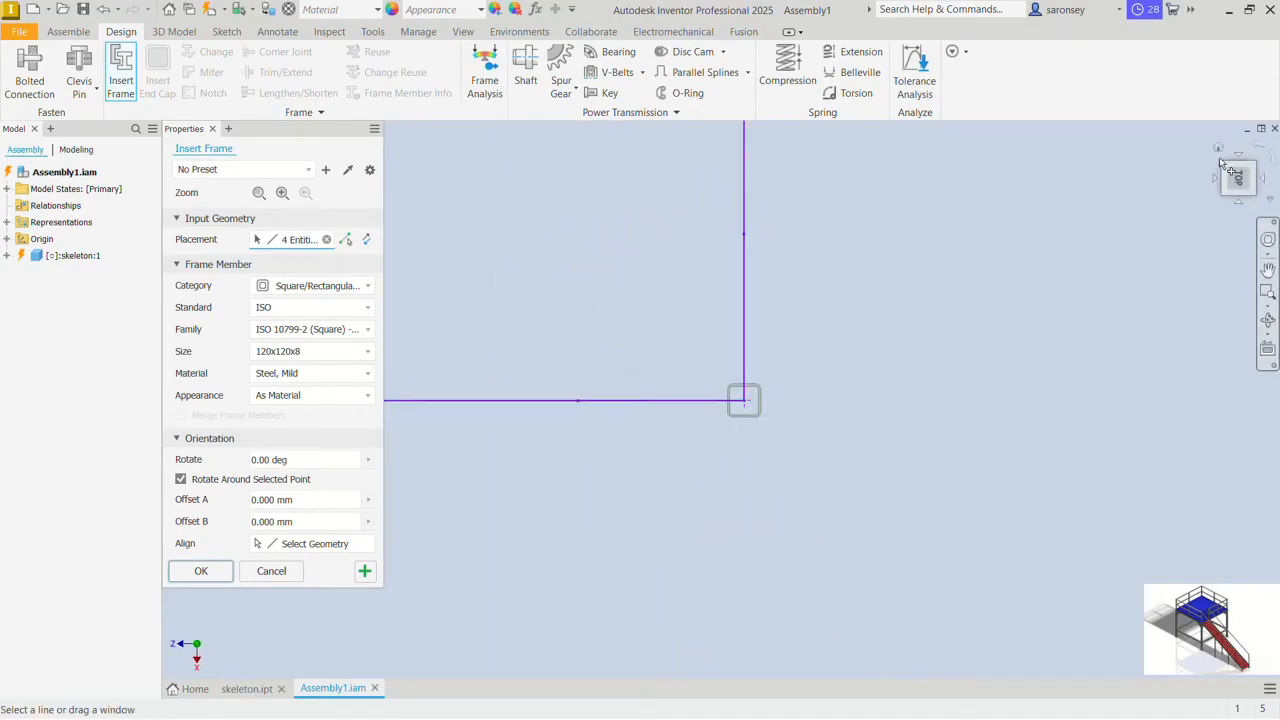
pyautogui.click(1219, 149)
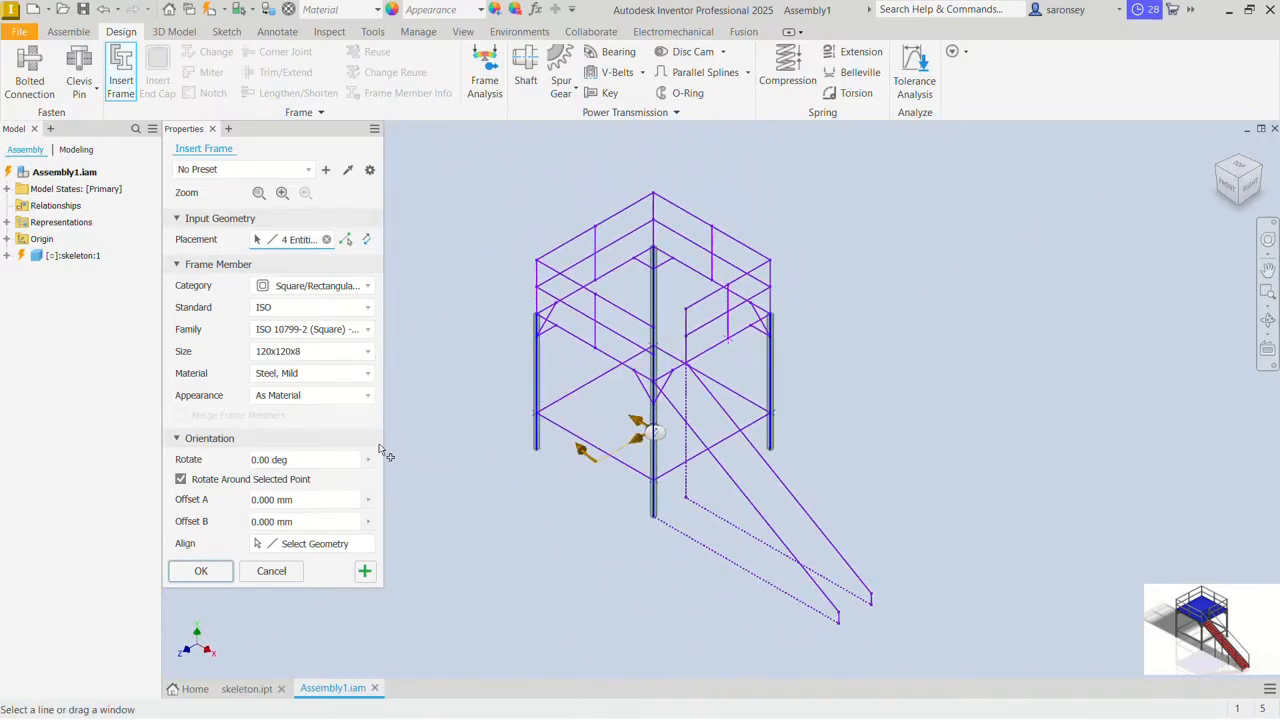
# Step: Set the column members' size to 140x140x8
pyautogui.click(367, 352)
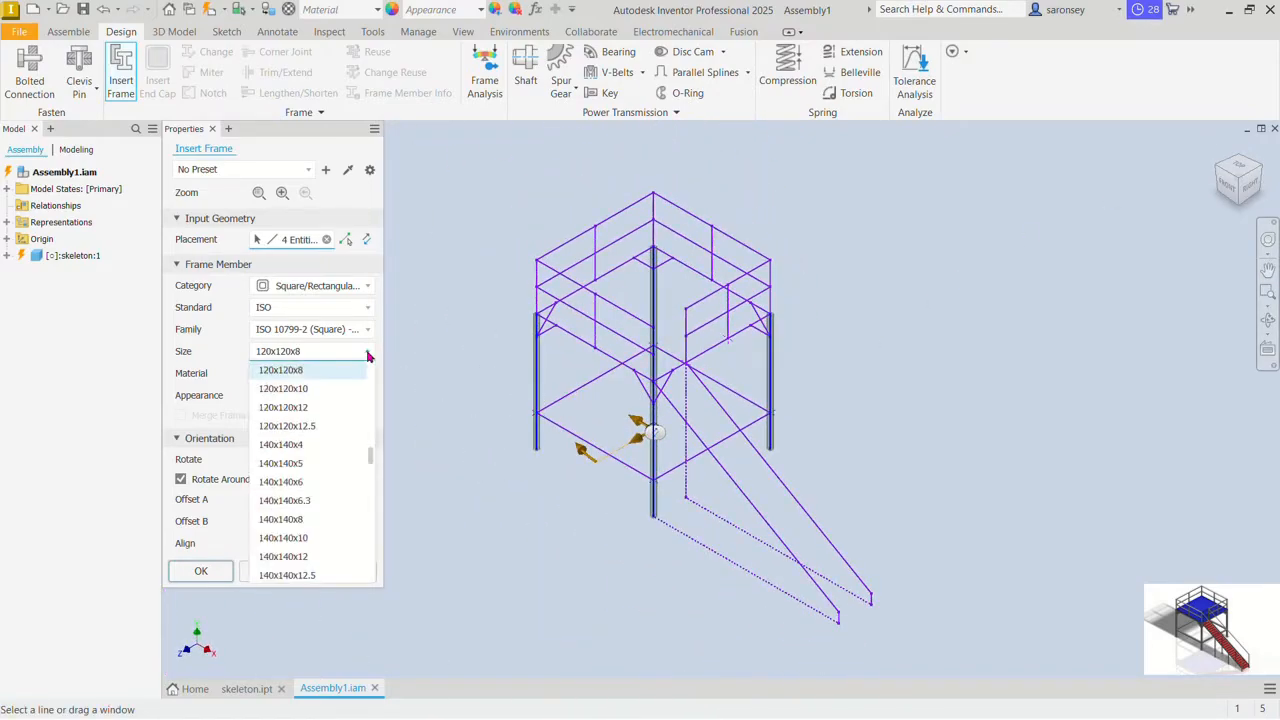
pyautogui.click(309, 521)
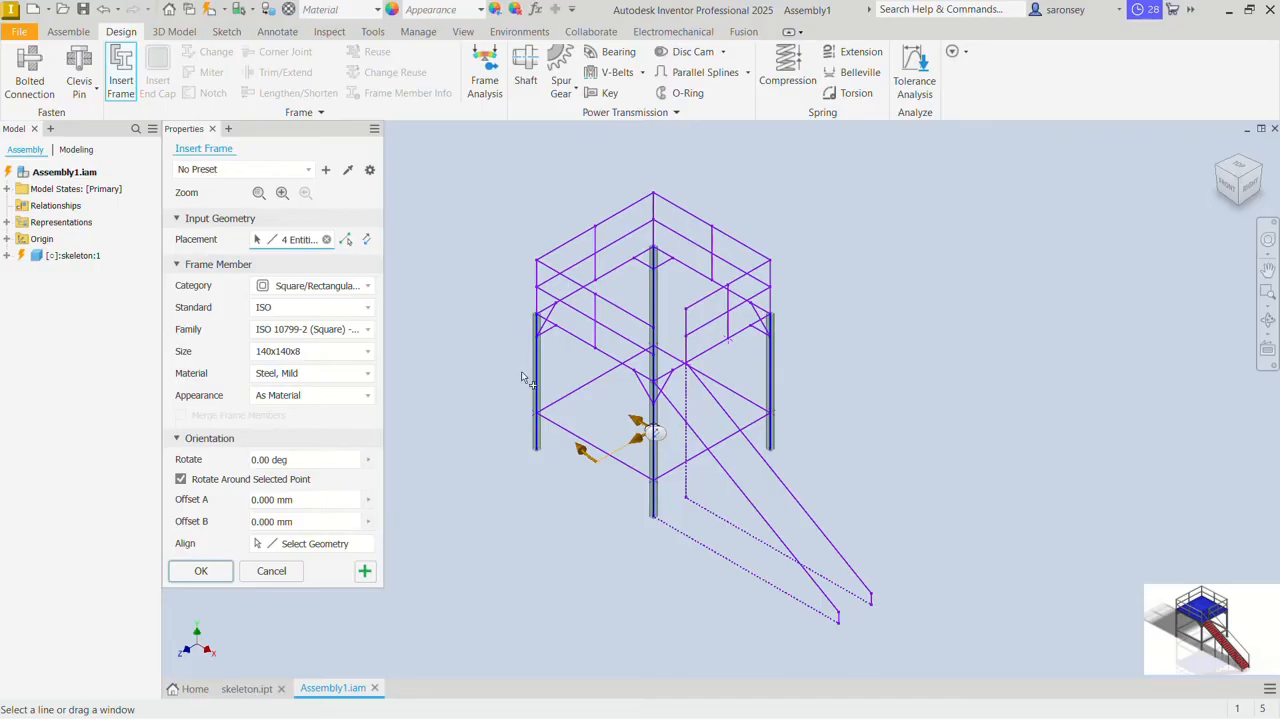
pyautogui.scroll(3, 524, 378)
pyautogui.scroll(-3, 526, 377)
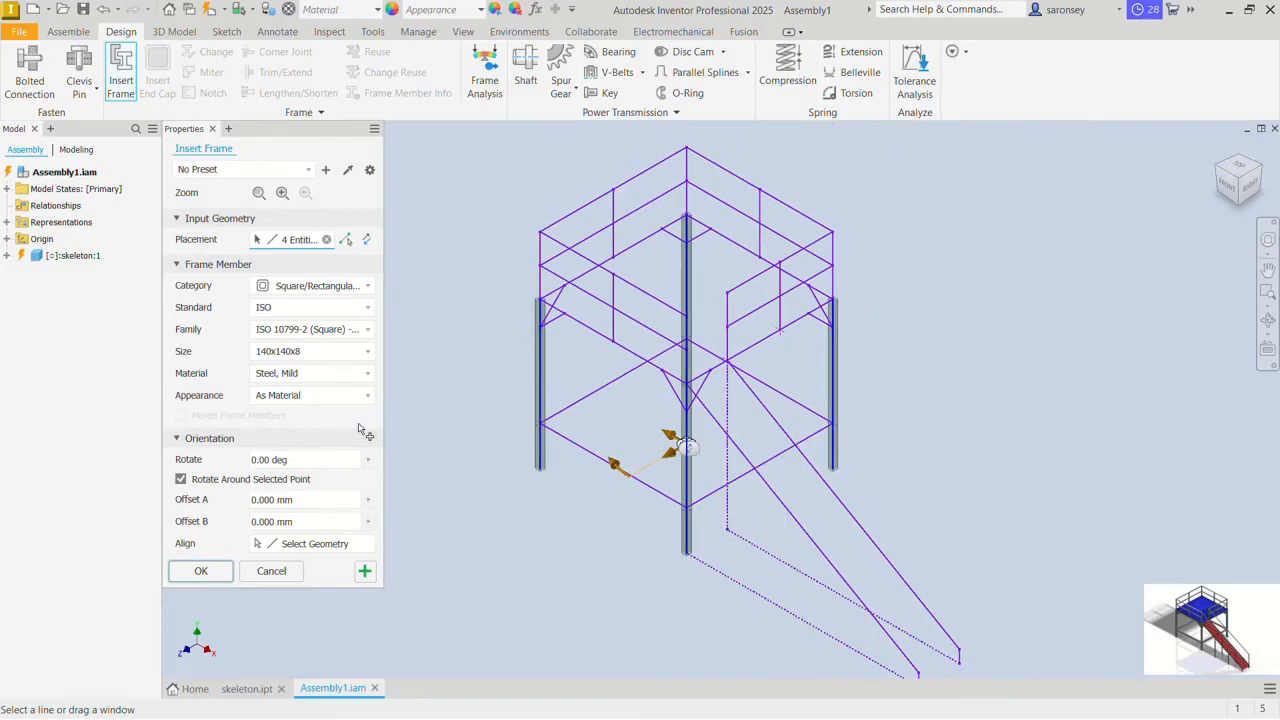
# Step: Set the column size to 150x150x8 and create the four columns, accepting the suggested frame, skeleton and member file names
pyautogui.click(368, 352)
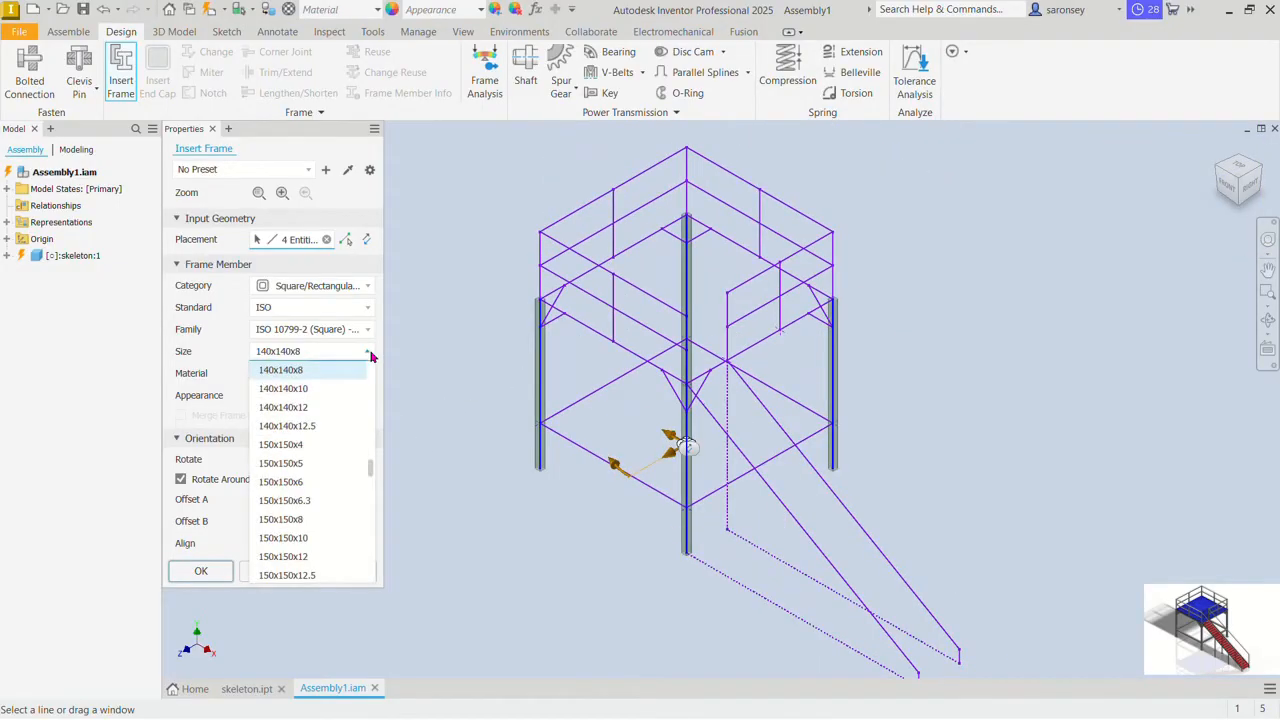
pyautogui.click(302, 520)
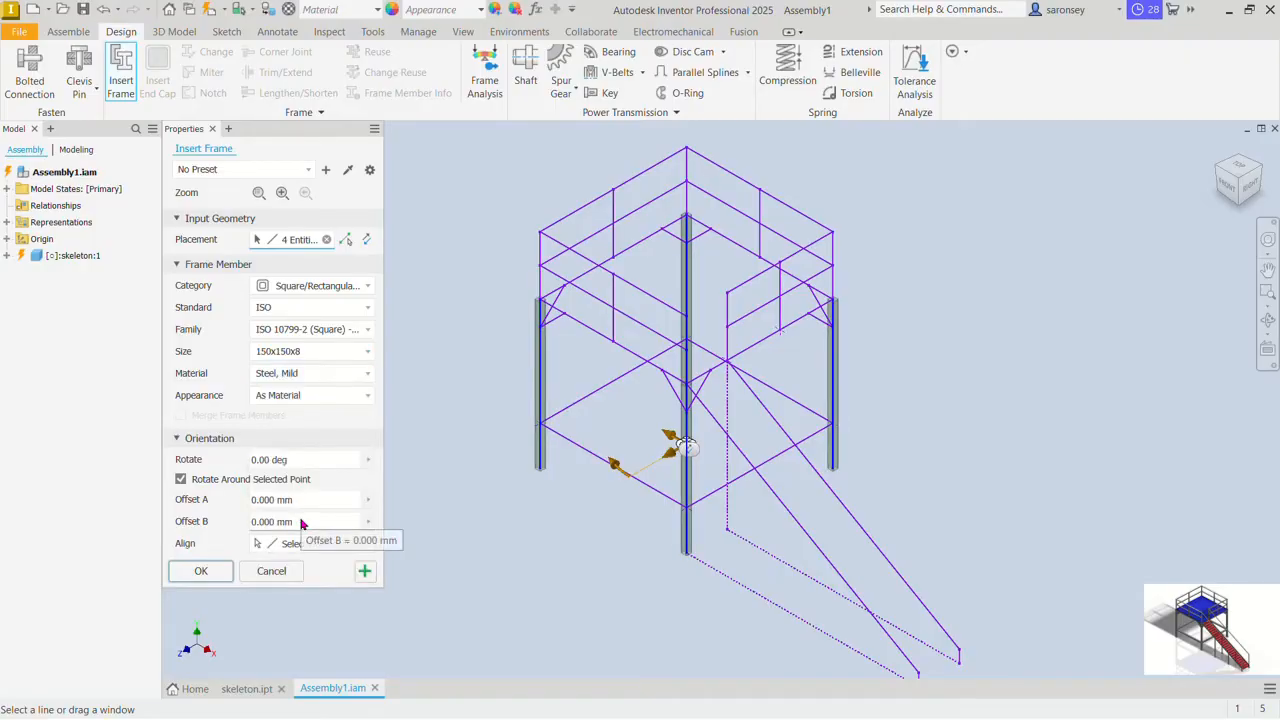
pyautogui.click(366, 572)
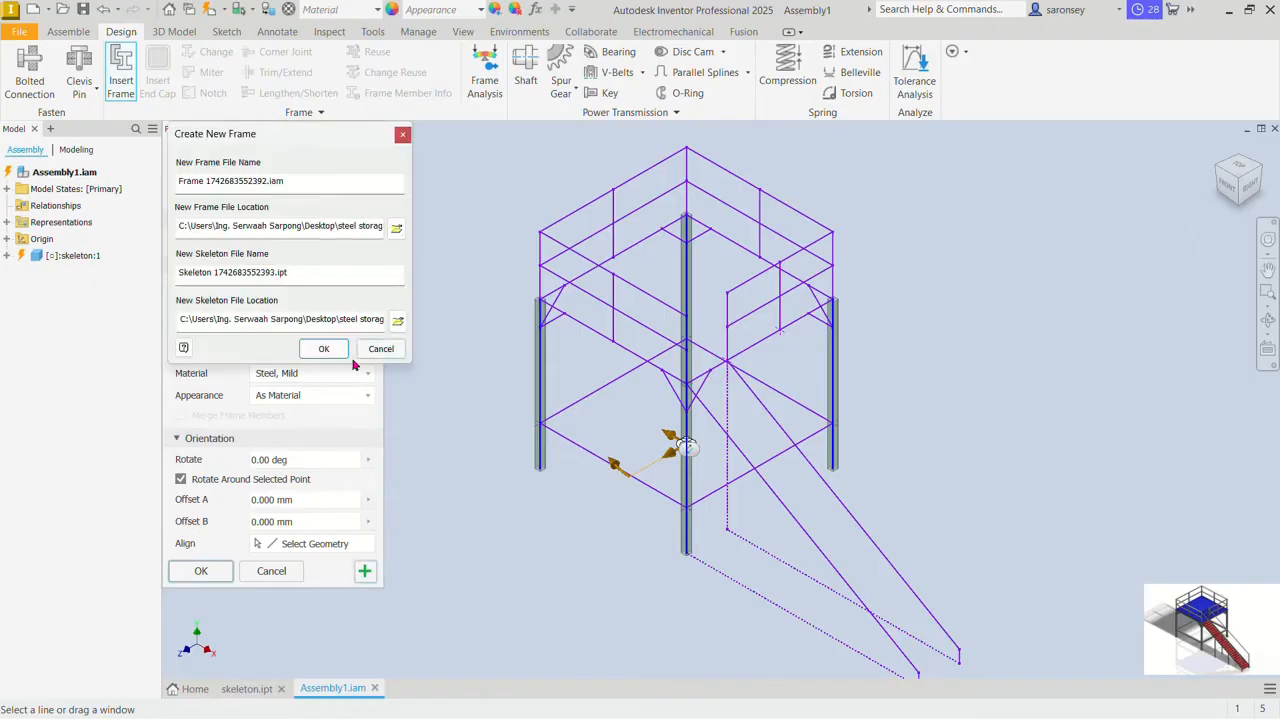
pyautogui.click(338, 350)
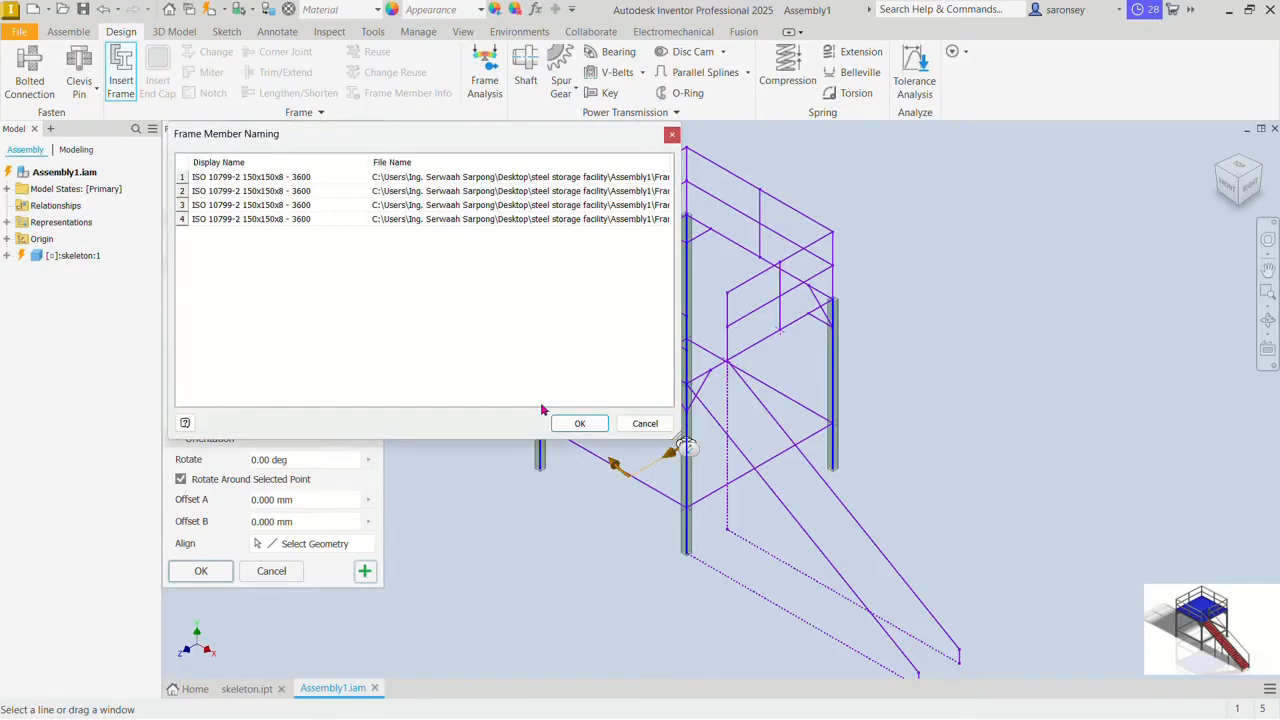
pyautogui.click(577, 424)
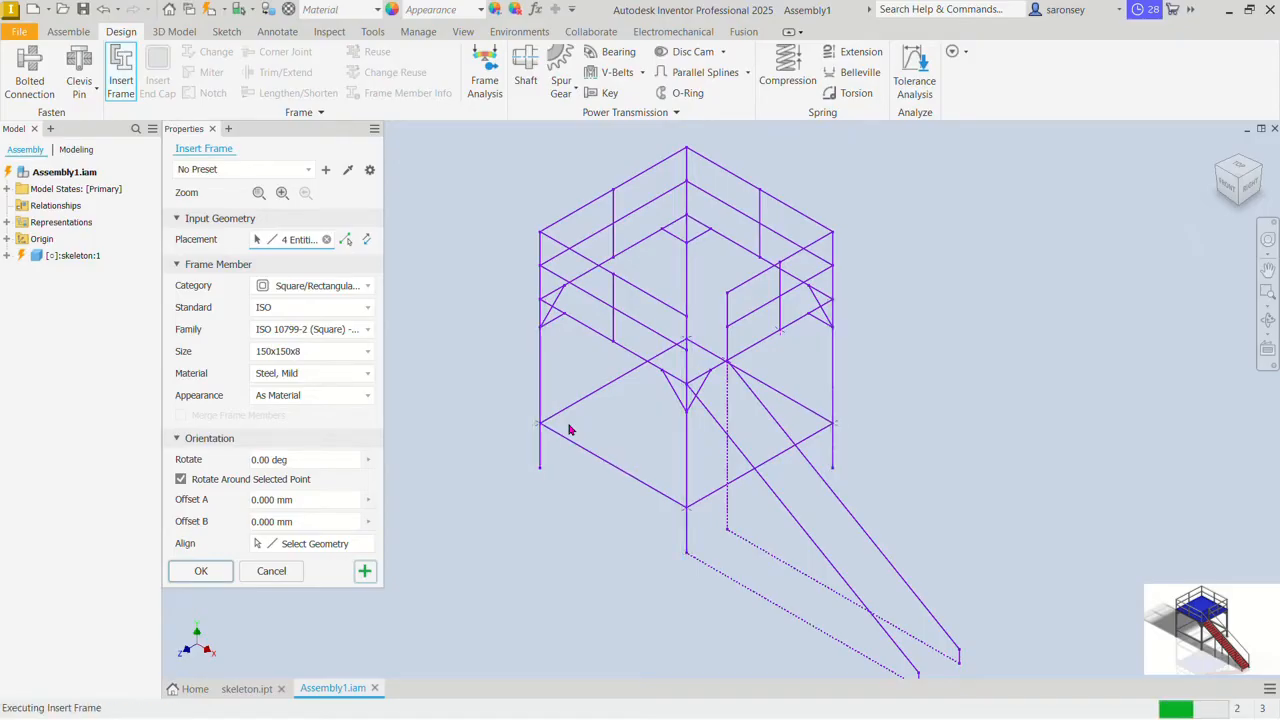
# Step: Insert 150x150x8 square tubes along the four lines of the lower horizontal square, accepting the suggested member names
pyautogui.click(610, 470)
pyautogui.click(613, 384)
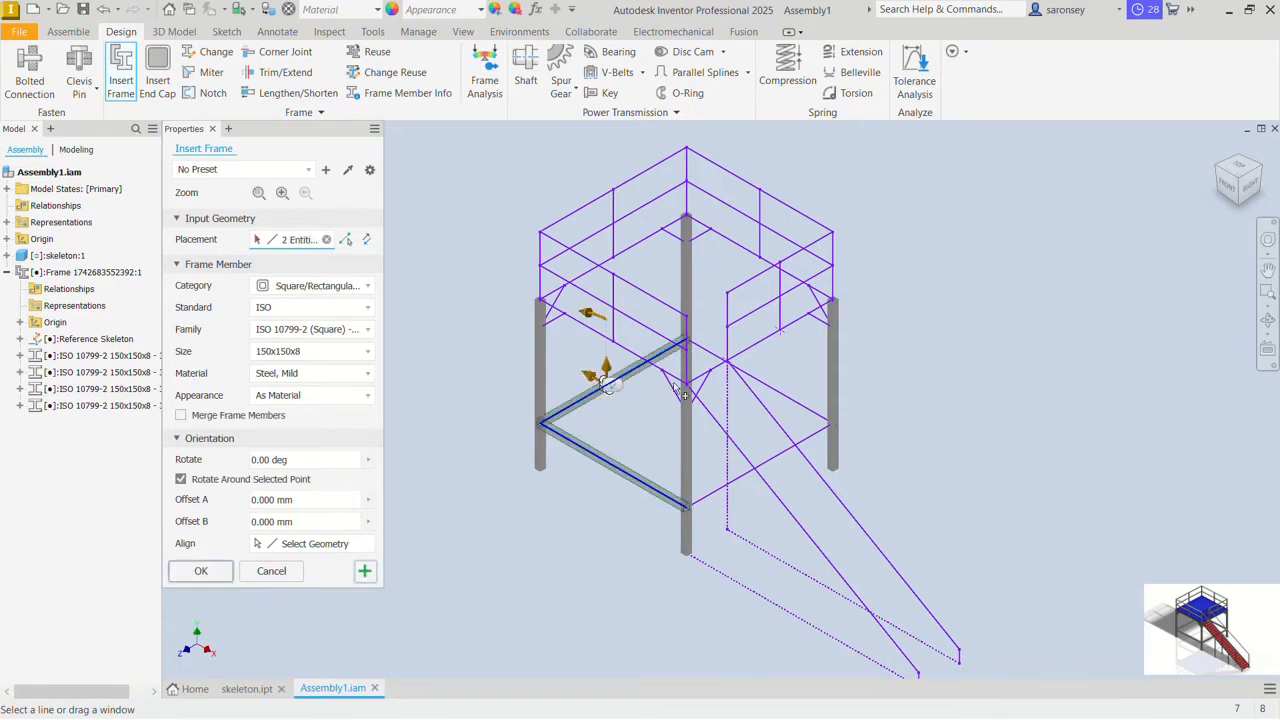
pyautogui.click(777, 389)
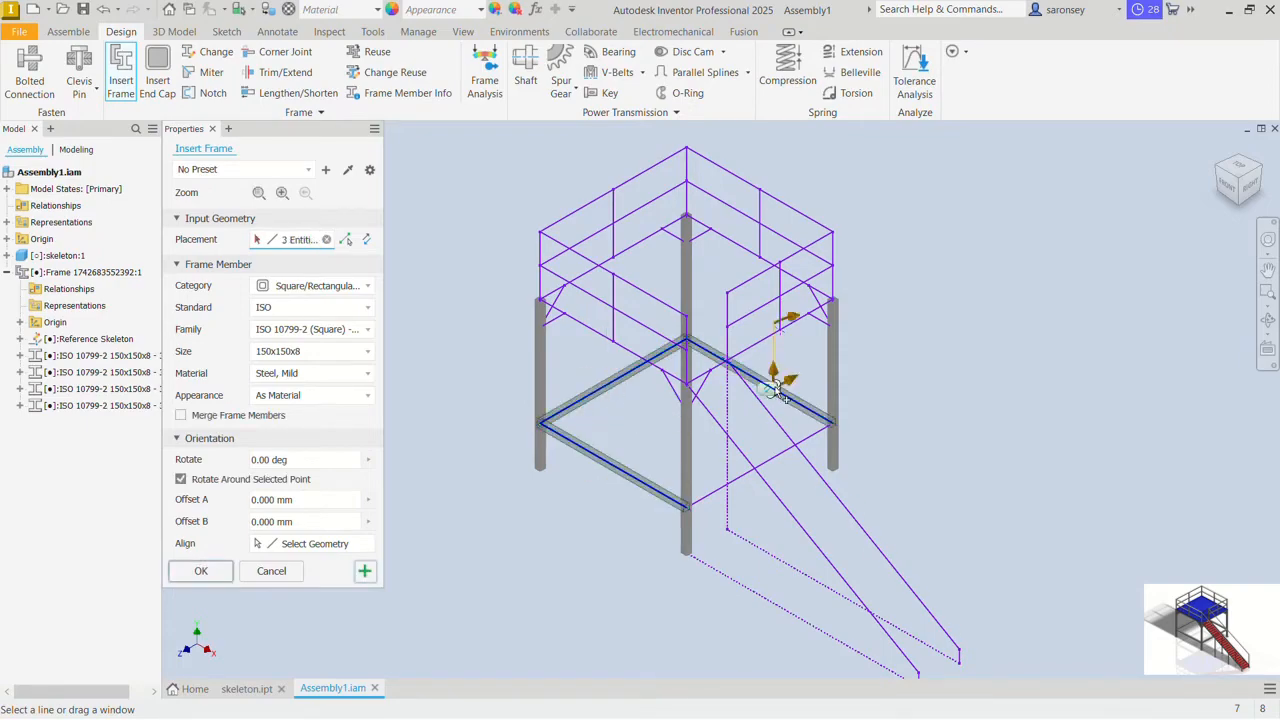
pyautogui.click(738, 490)
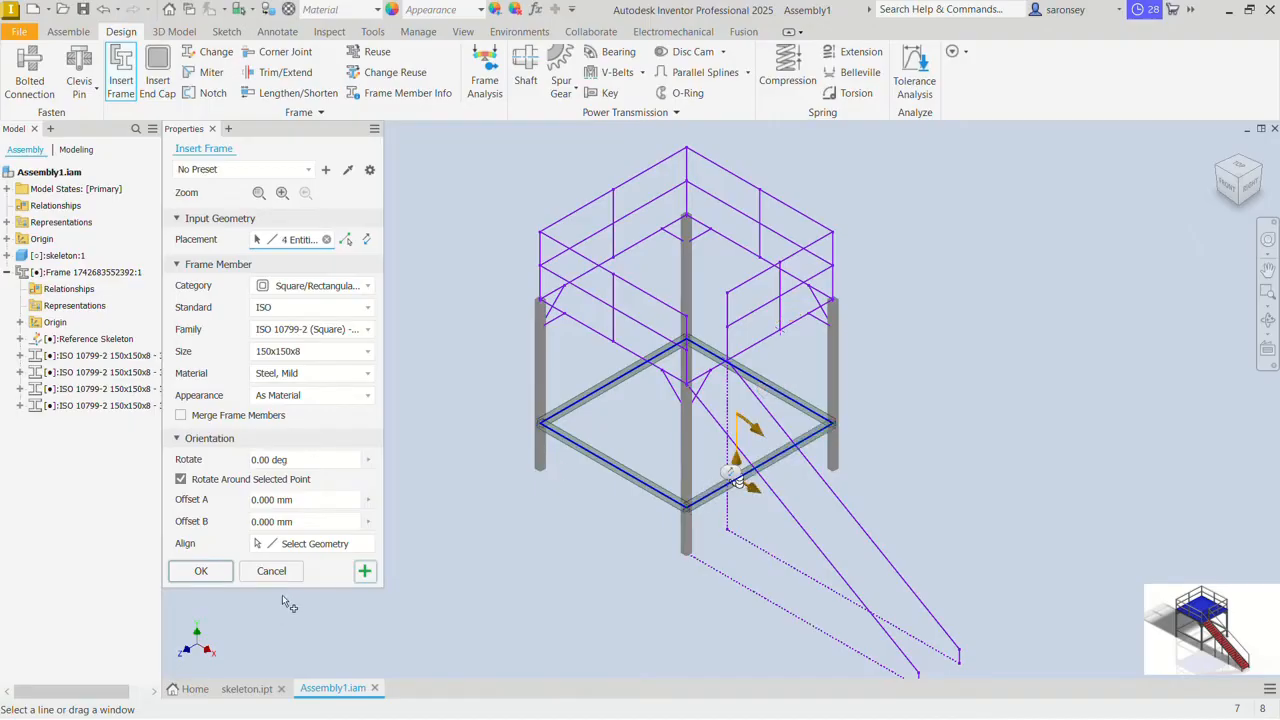
pyautogui.click(366, 572)
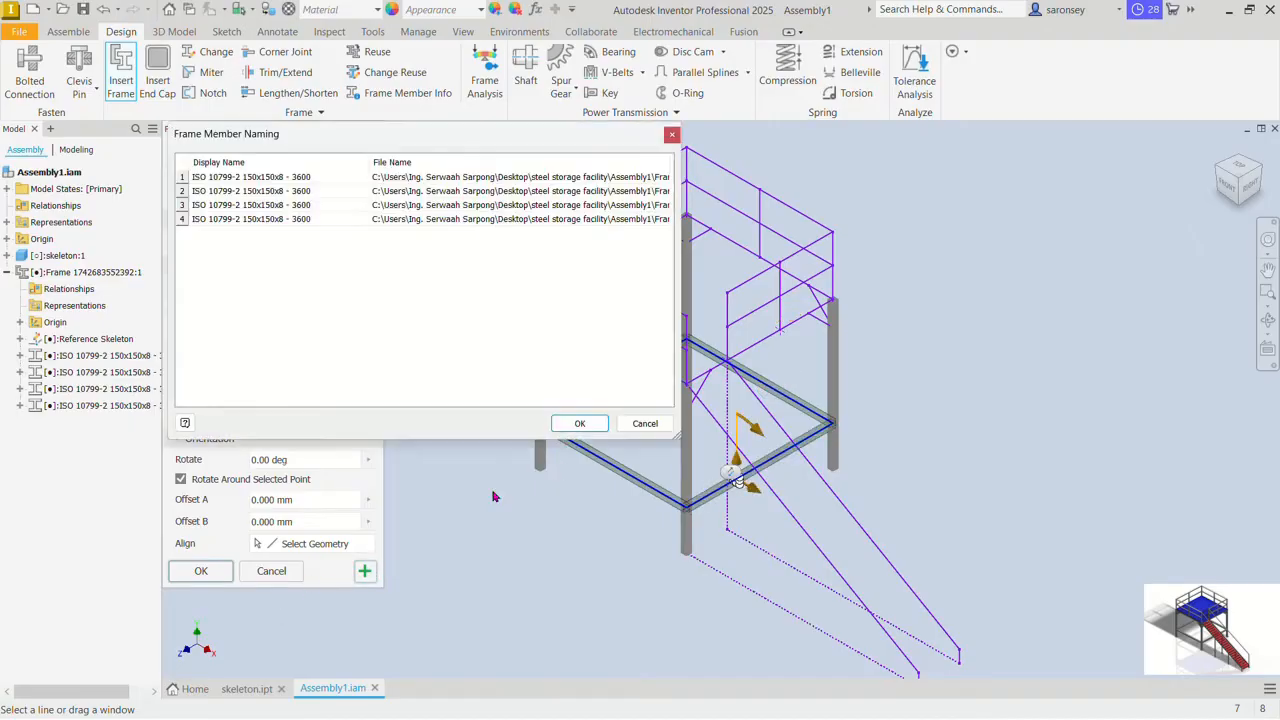
pyautogui.click(584, 423)
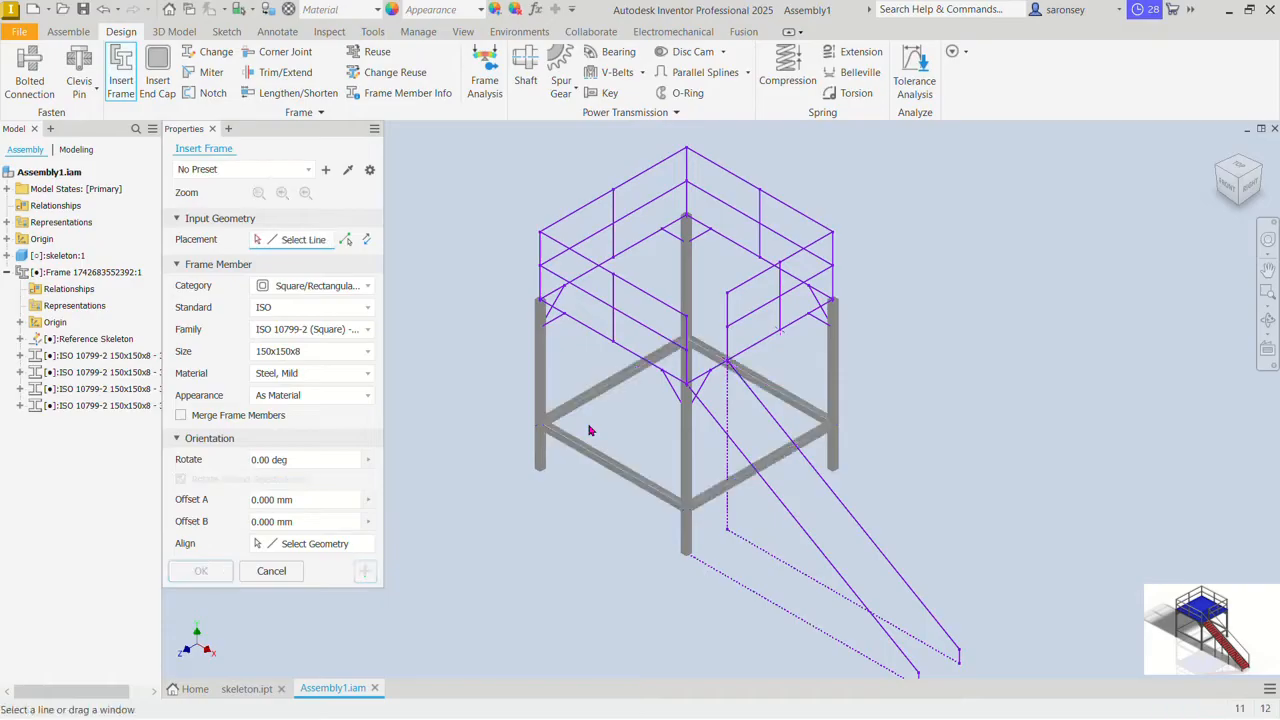
# Step: Insert 150x150x8 square tubes along the four platform-level lines at the column tops, accept the member names, and end Insert Frame
pyautogui.click(595, 337)
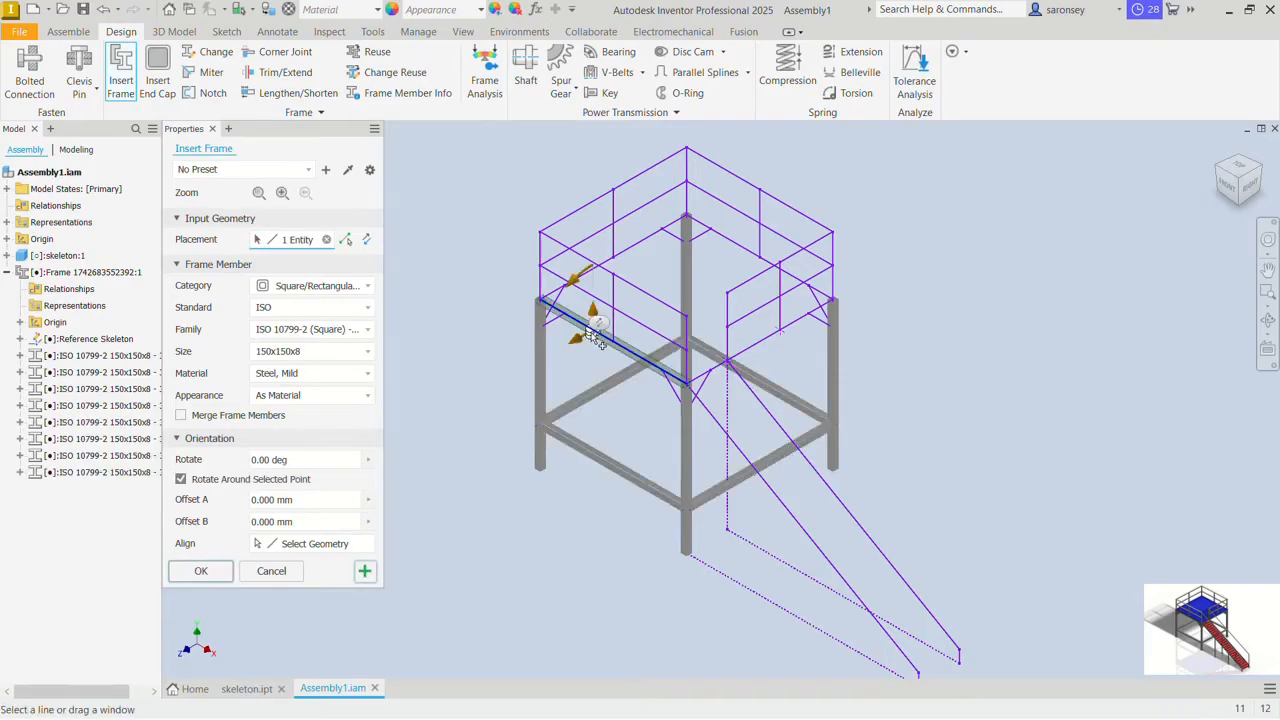
pyautogui.click(744, 251)
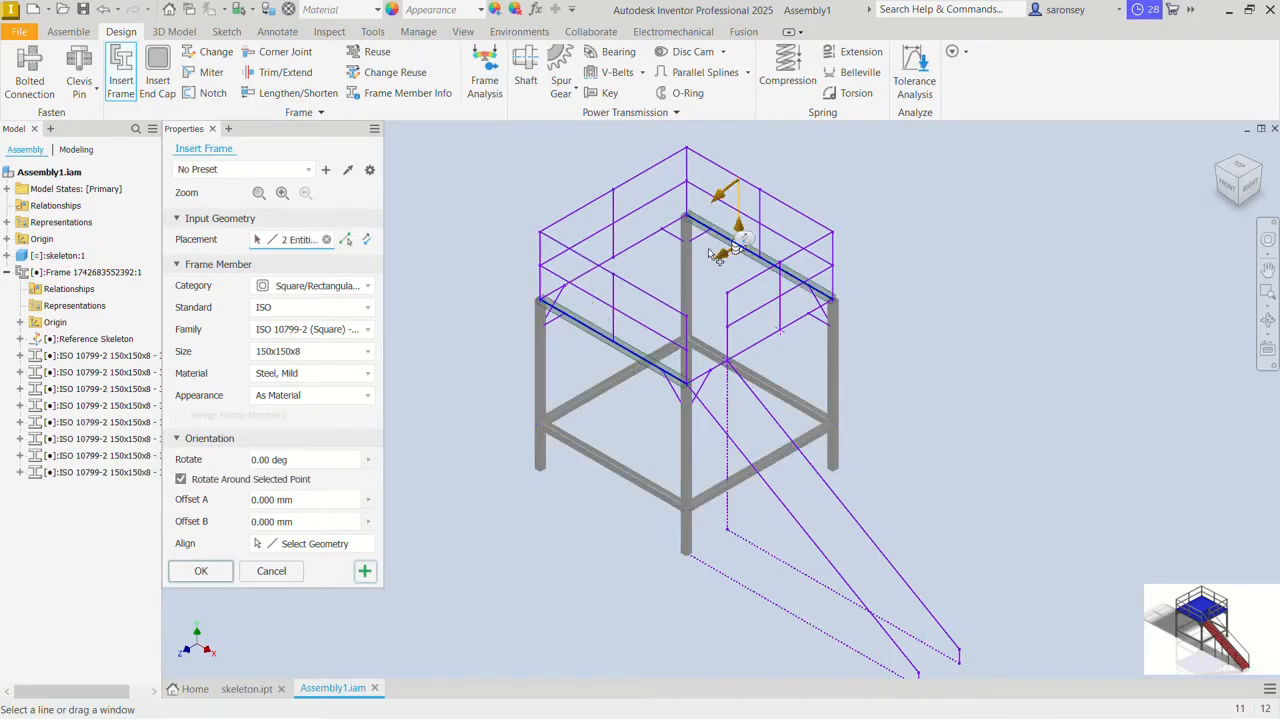
pyautogui.click(655, 240)
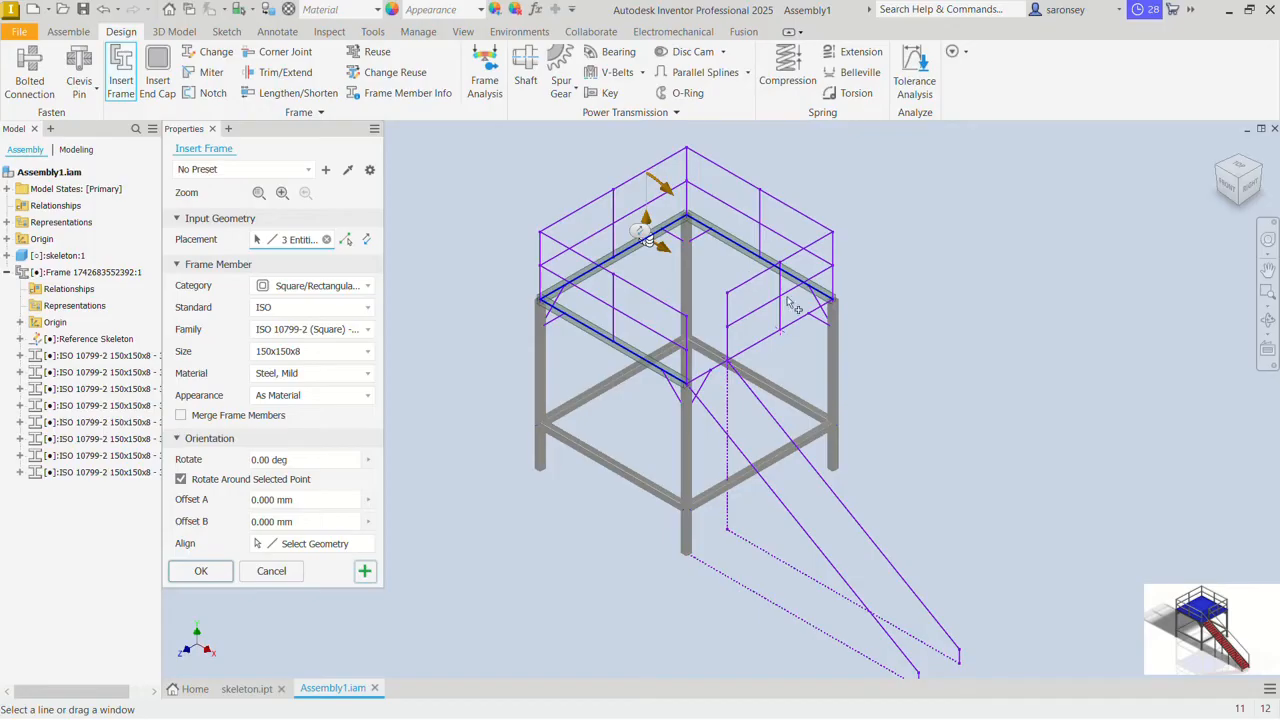
pyautogui.click(770, 348)
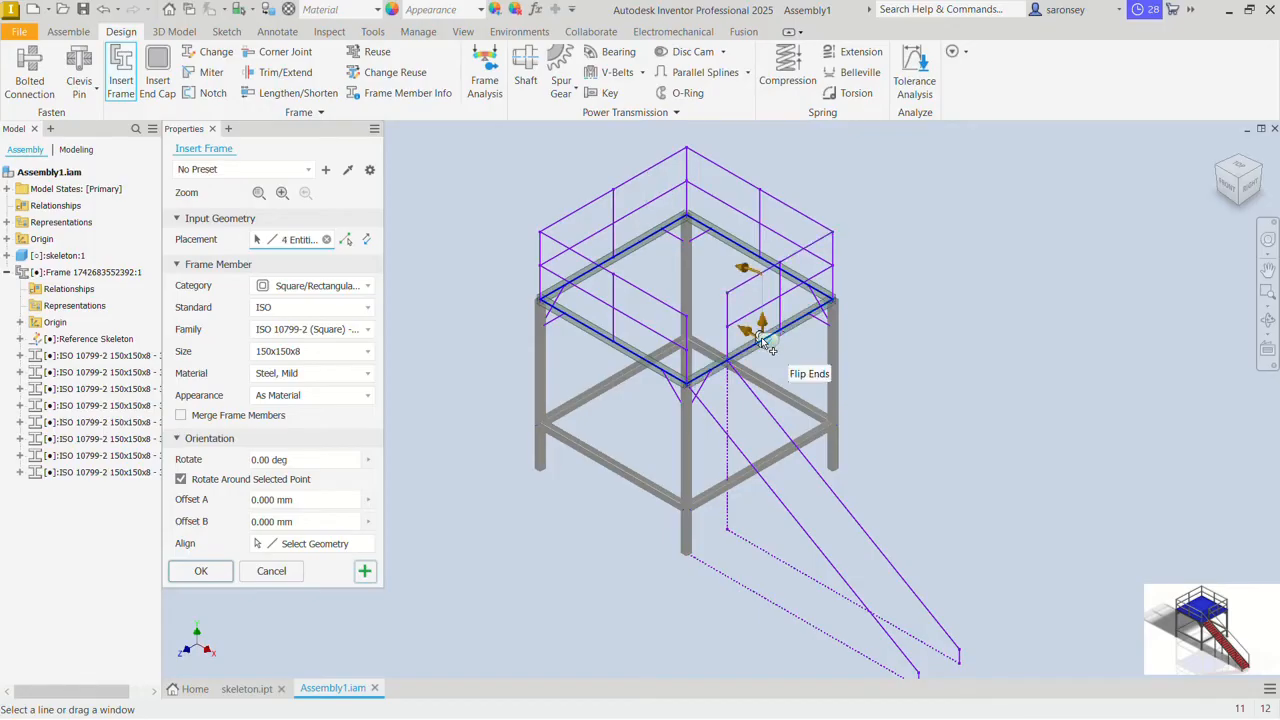
pyautogui.click(365, 574)
pyautogui.click(580, 424)
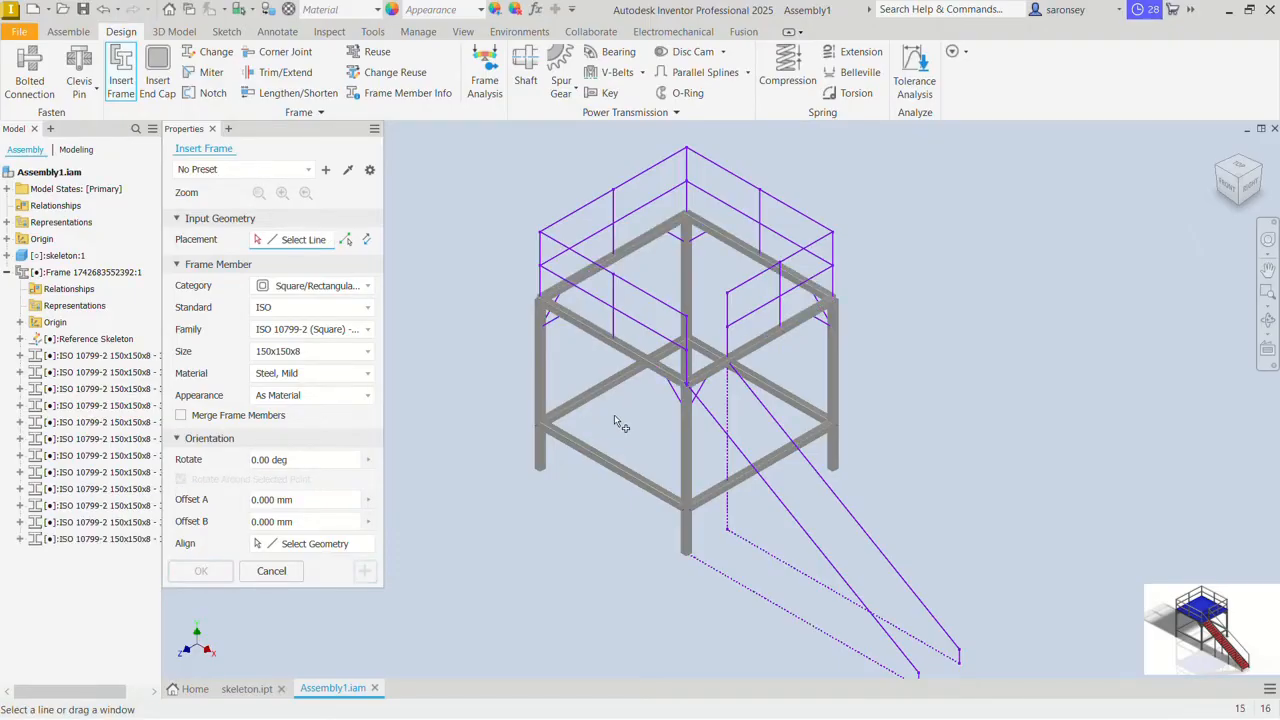
pyautogui.click(271, 571)
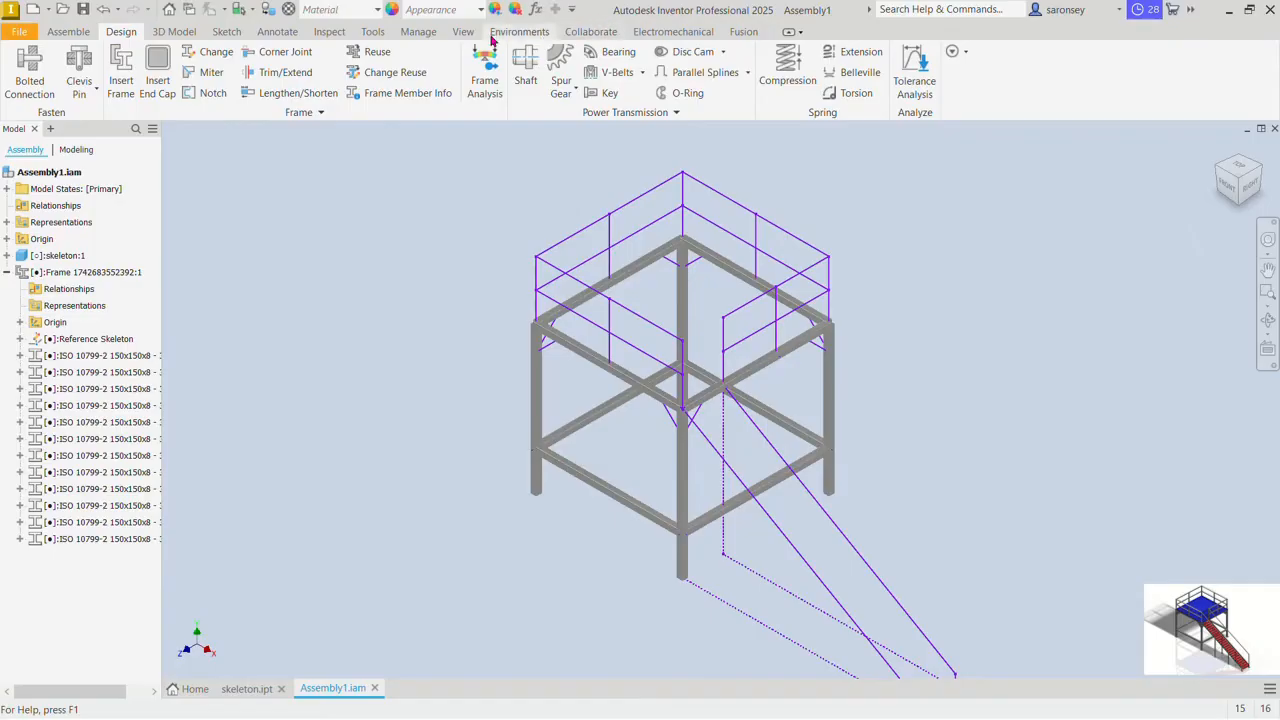
# Step: Change the assembly's visual style to shaded with edges
pyautogui.click(462, 32)
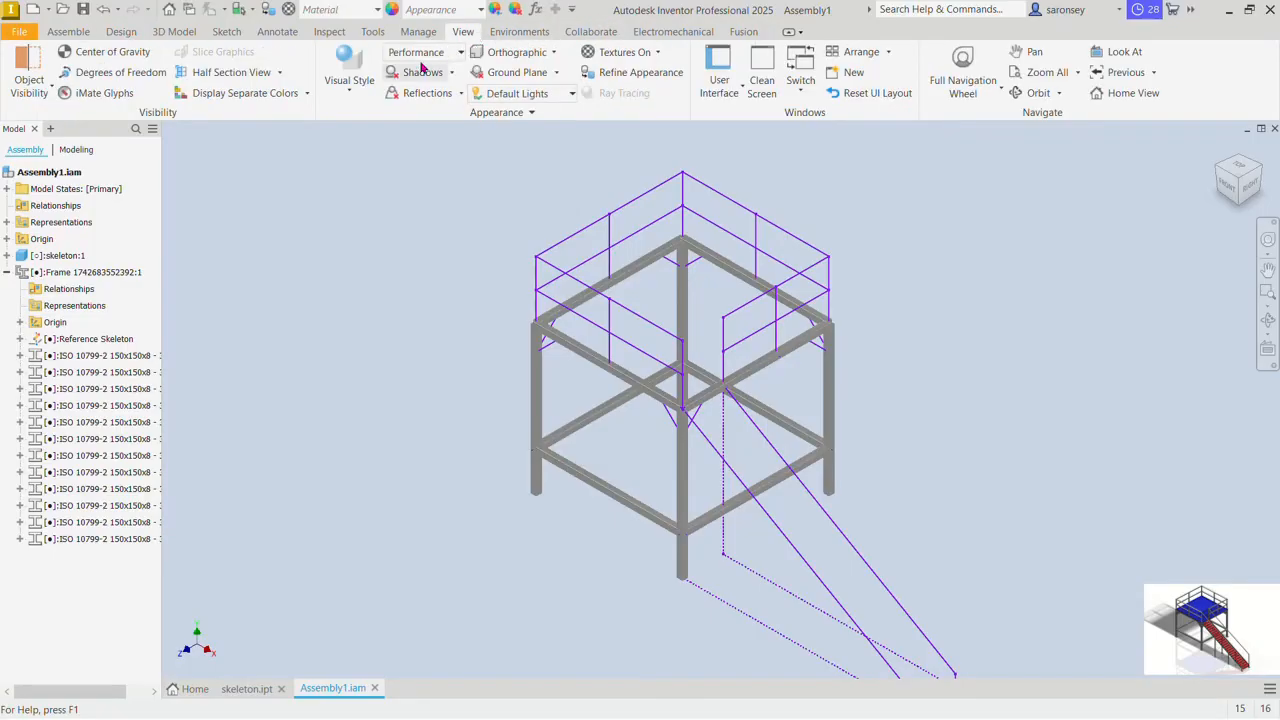
pyautogui.click(347, 88)
pyautogui.click(410, 190)
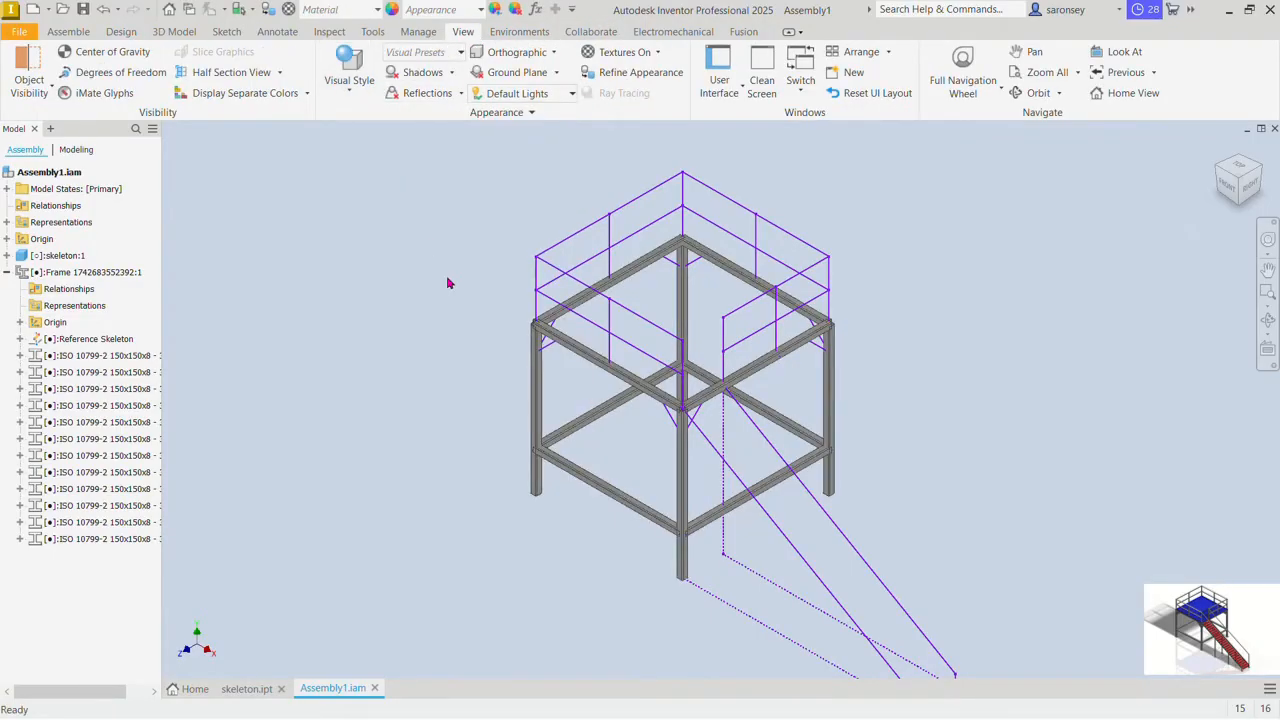
pyautogui.moveTo(448, 283); pyautogui.dragTo(428, 241, button='middle')
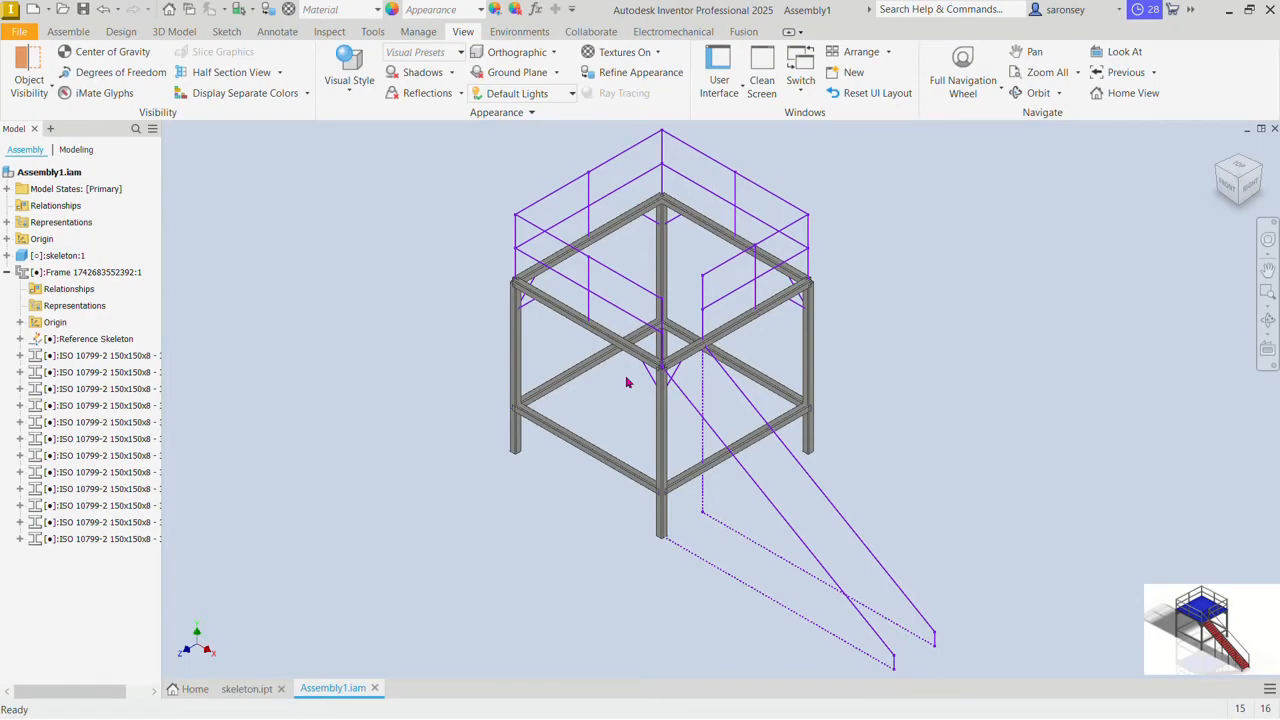
# Step: Use Trim/Extend to cut the front-left and back-right lower beams against the inner face of the leftmost column, with 0.000 mm offset
pyautogui.click(122, 33)
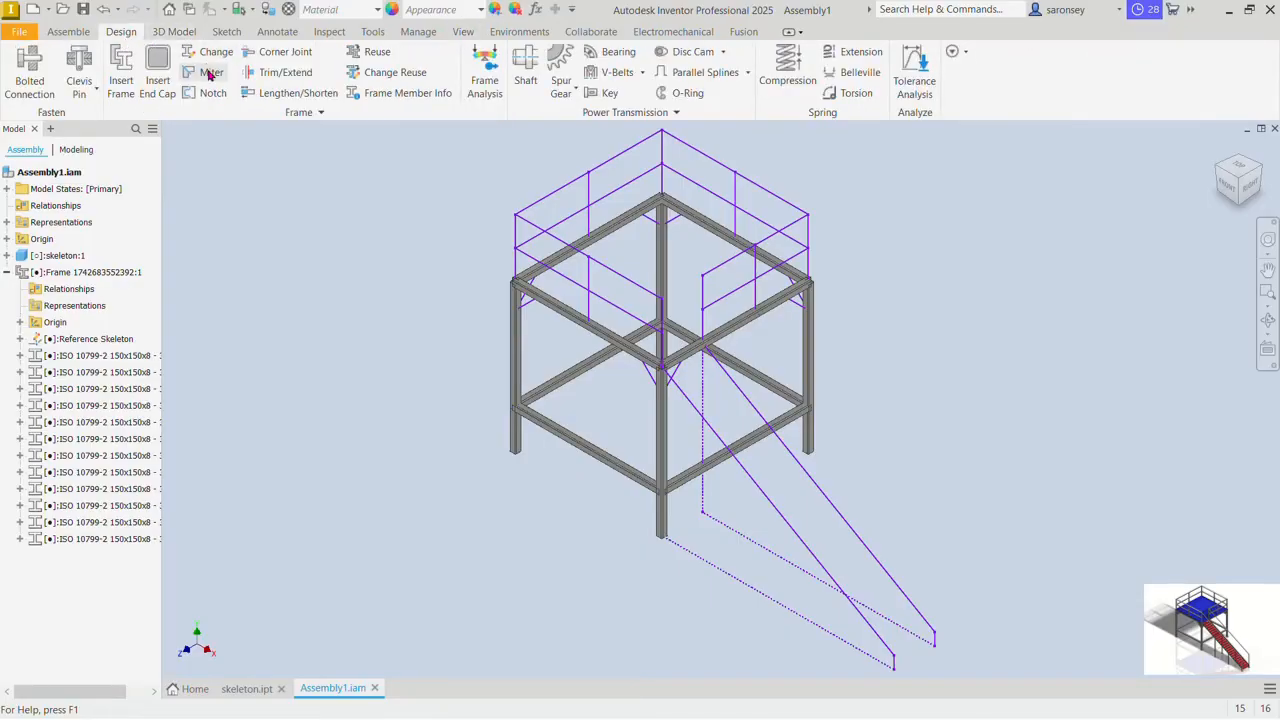
pyautogui.click(276, 78)
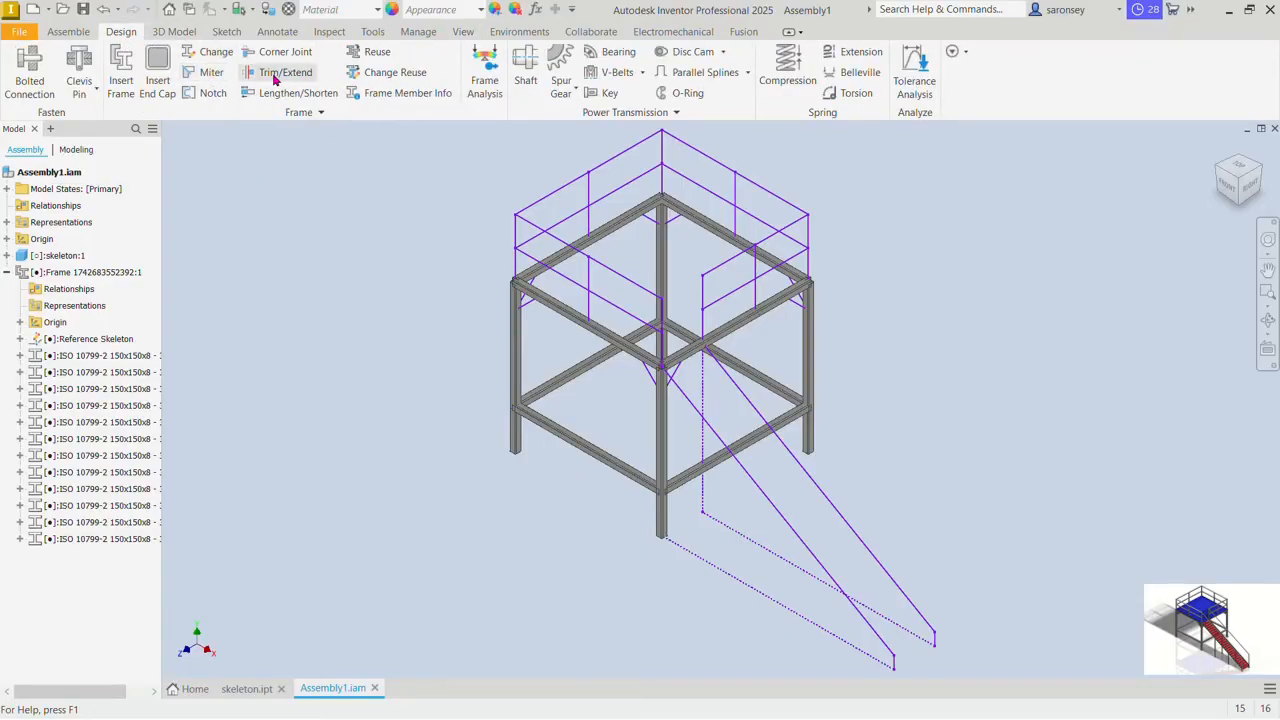
pyautogui.scroll(5, 528, 398)
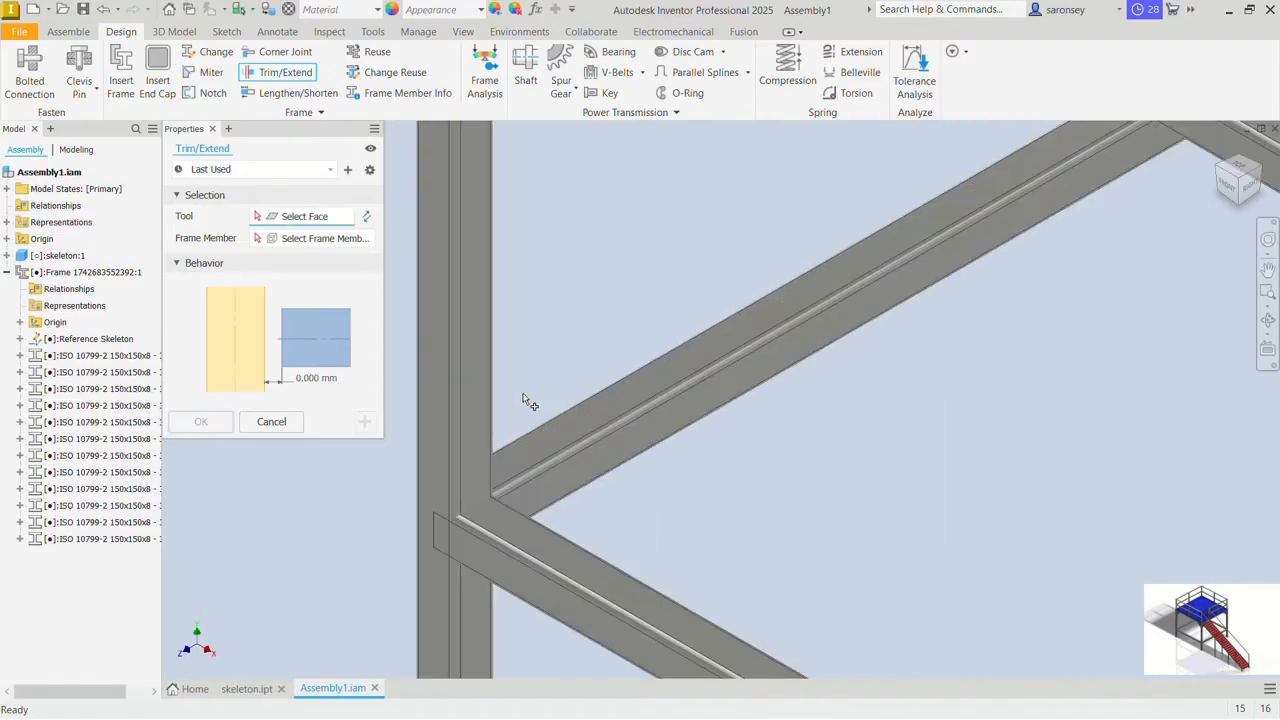
pyautogui.click(480, 412)
pyautogui.scroll(-5, 478, 408)
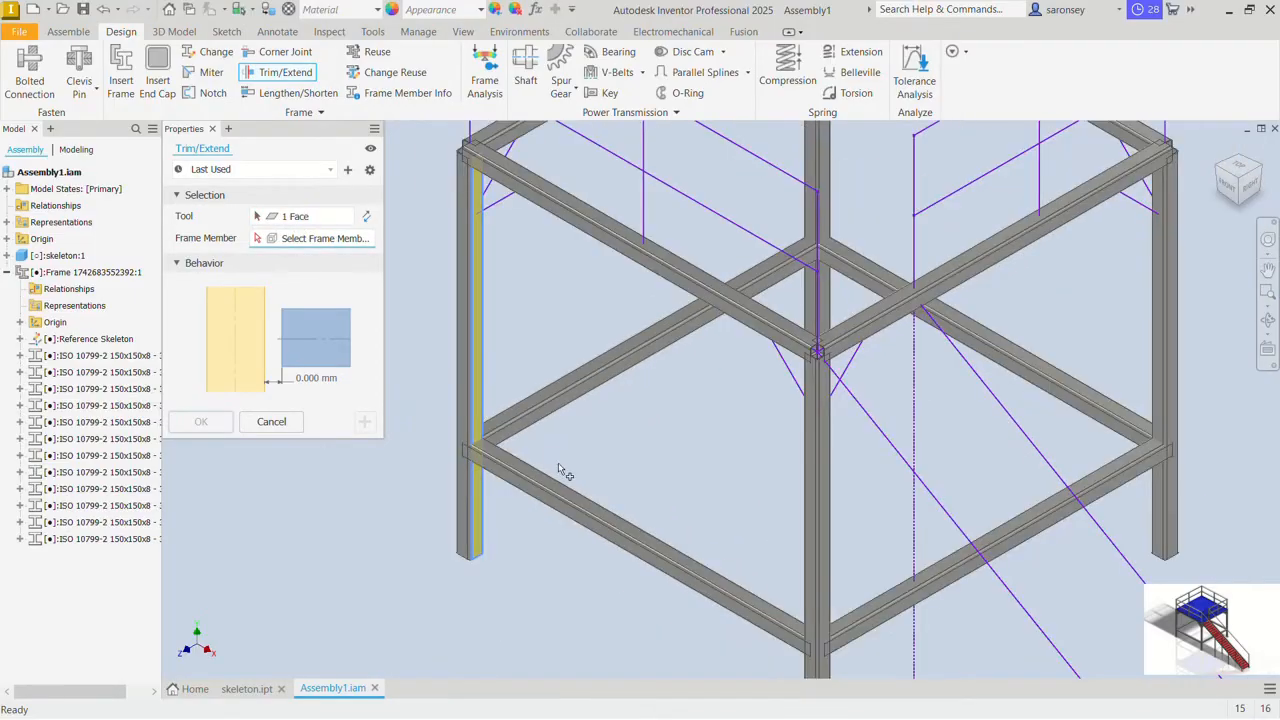
pyautogui.click(560, 487)
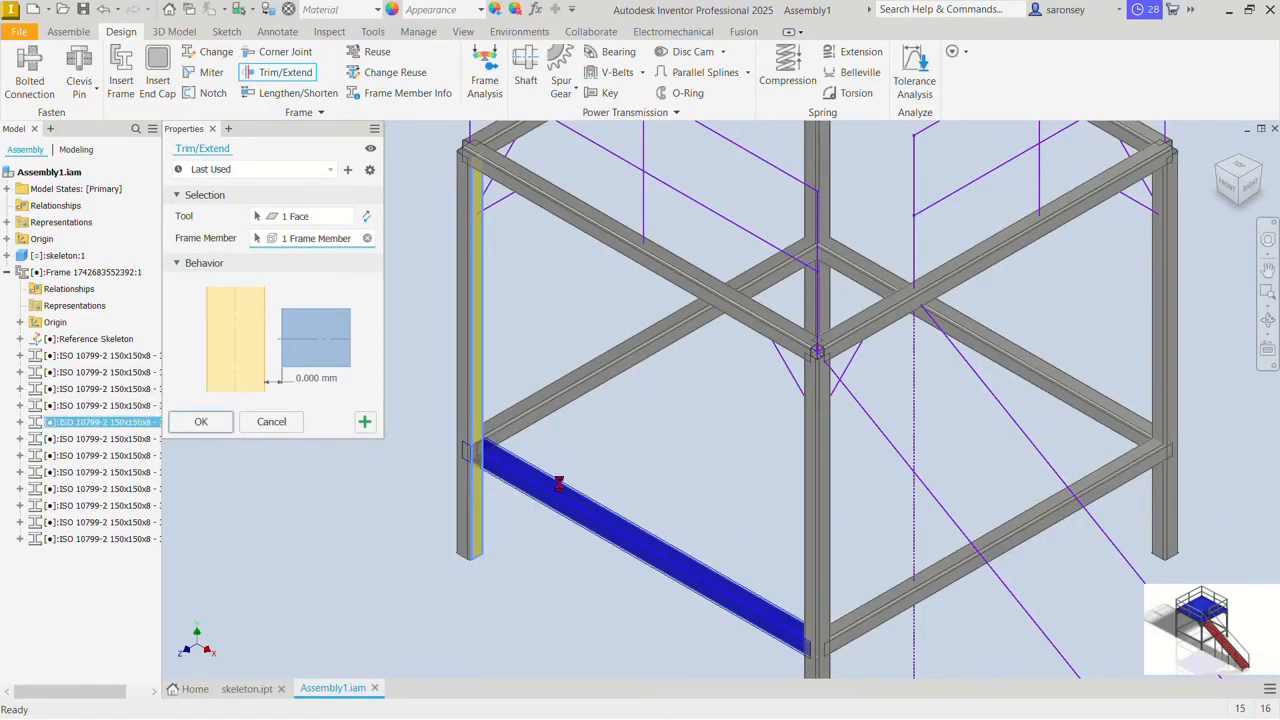
pyautogui.click(1035, 365)
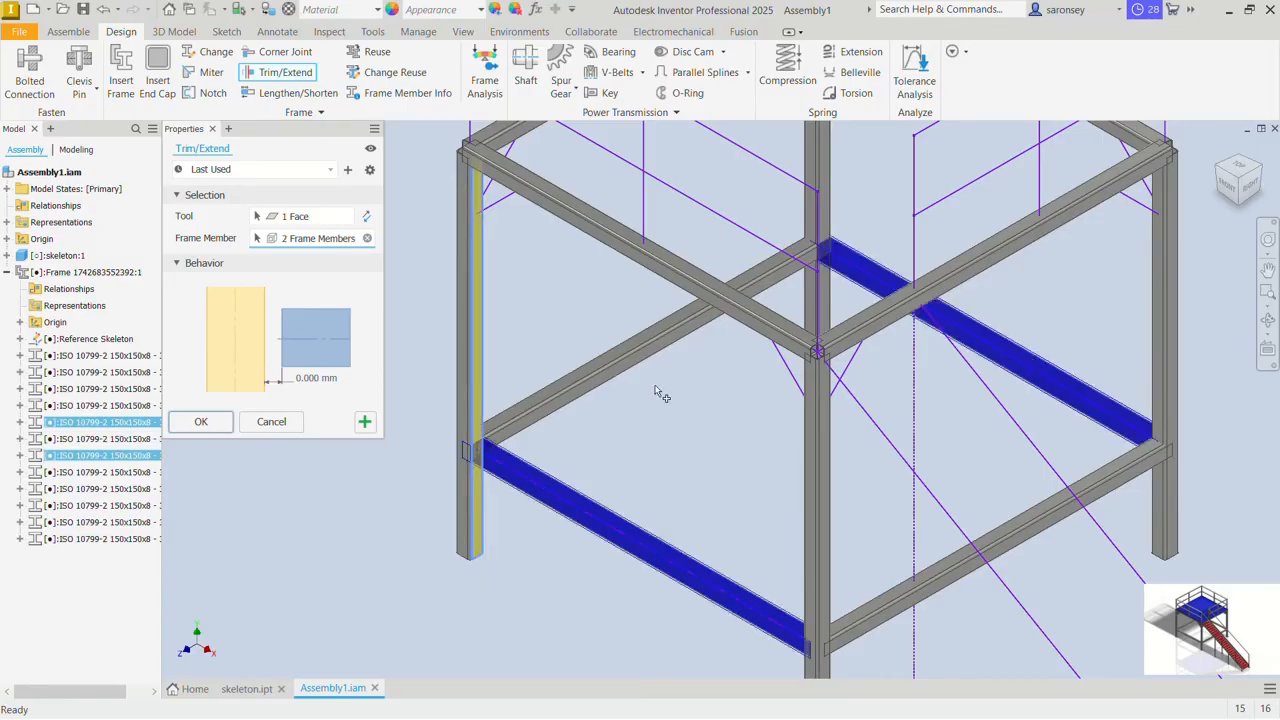
pyautogui.click(365, 421)
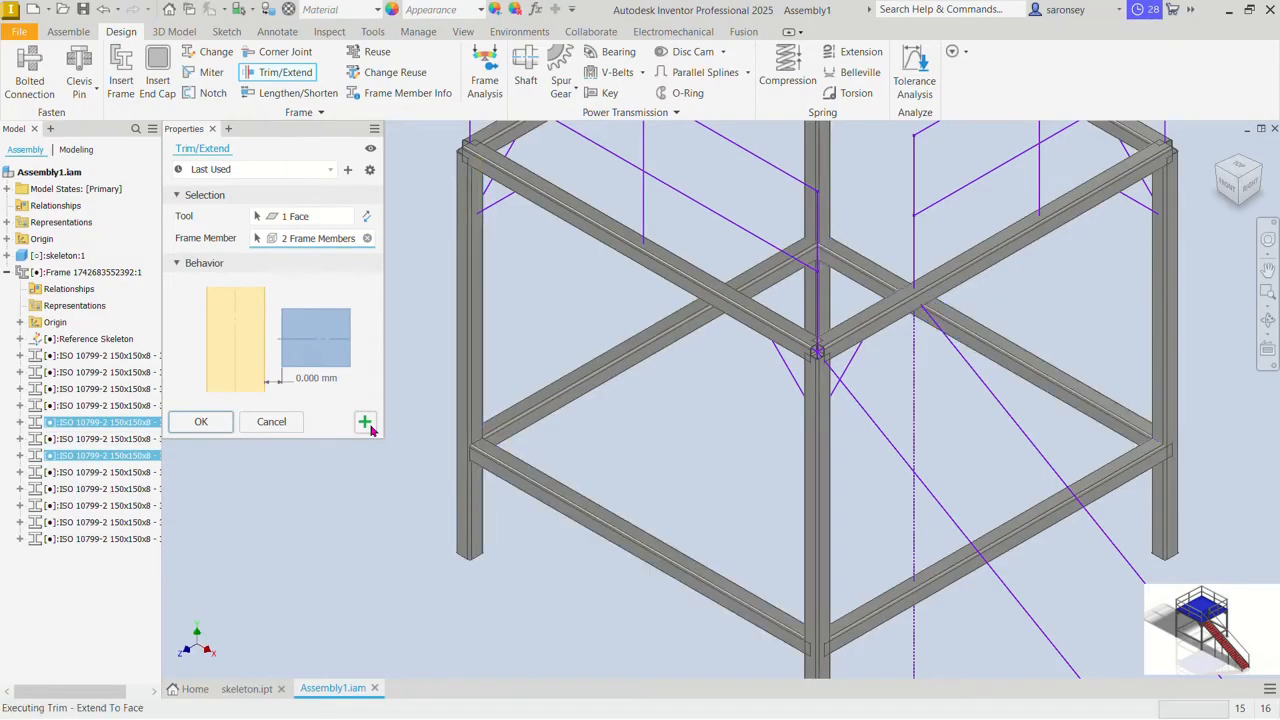
# Step: Trim the two parallel lower beams at their other ends against the adjoining face of the rear column, with 0.000 mm offset
pyautogui.moveTo(703, 451); pyautogui.dragTo(820, 406, button='middle')
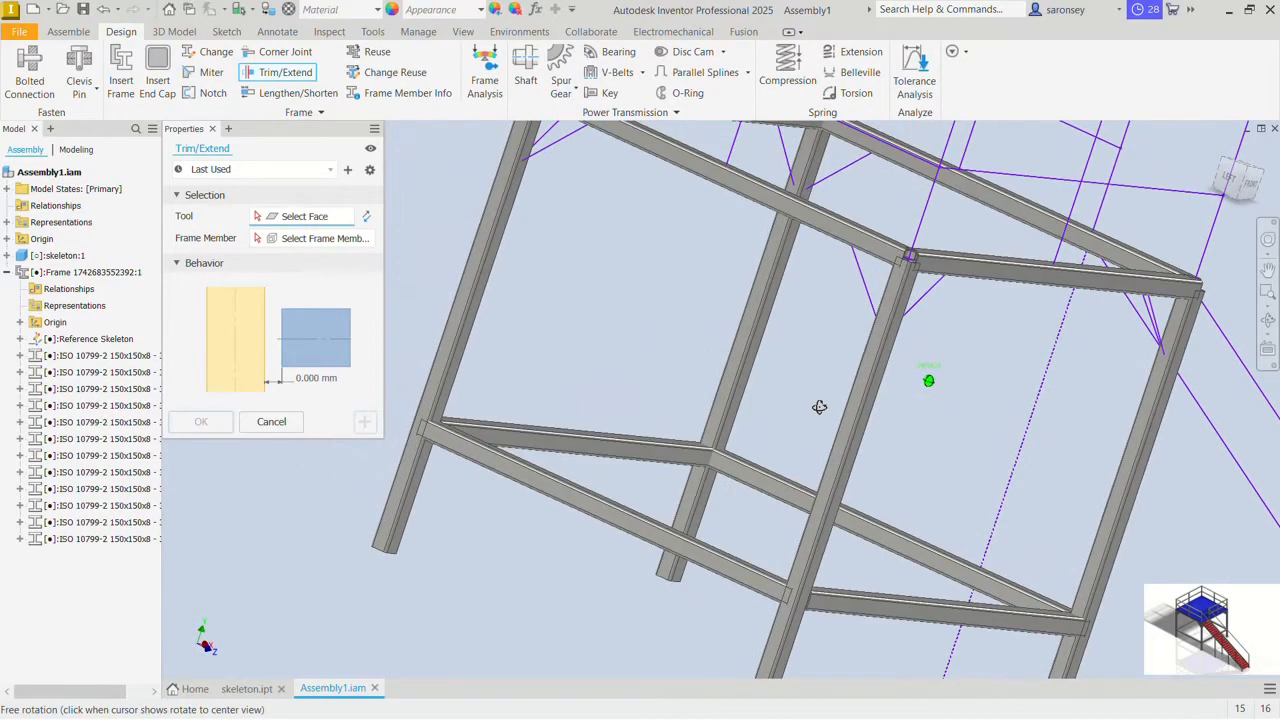
pyautogui.click(737, 384)
pyautogui.click(681, 453)
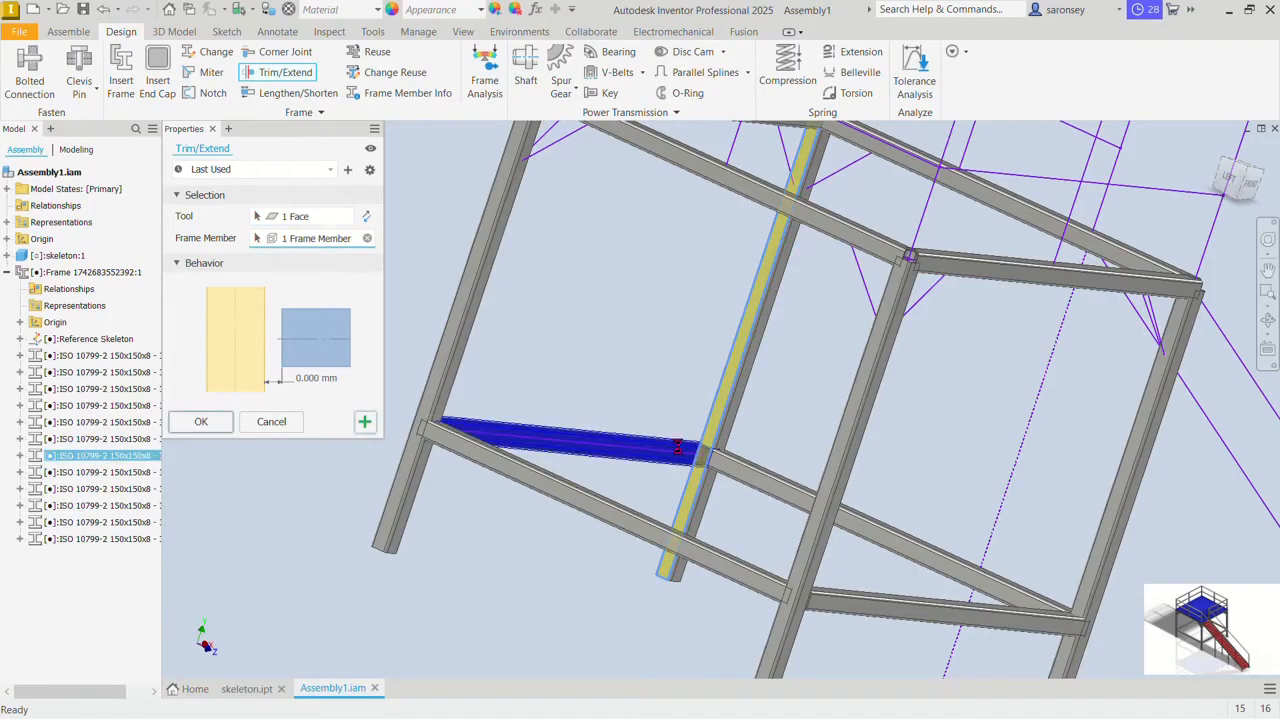
pyautogui.click(970, 620)
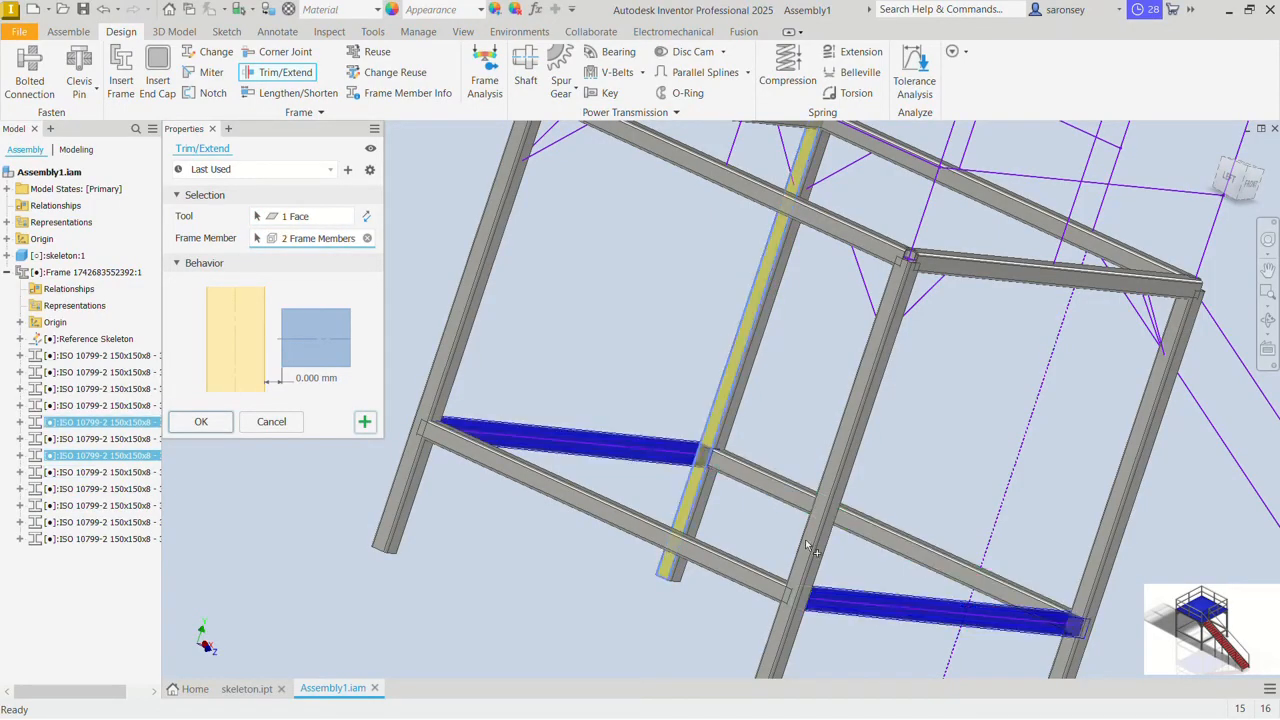
pyautogui.click(364, 421)
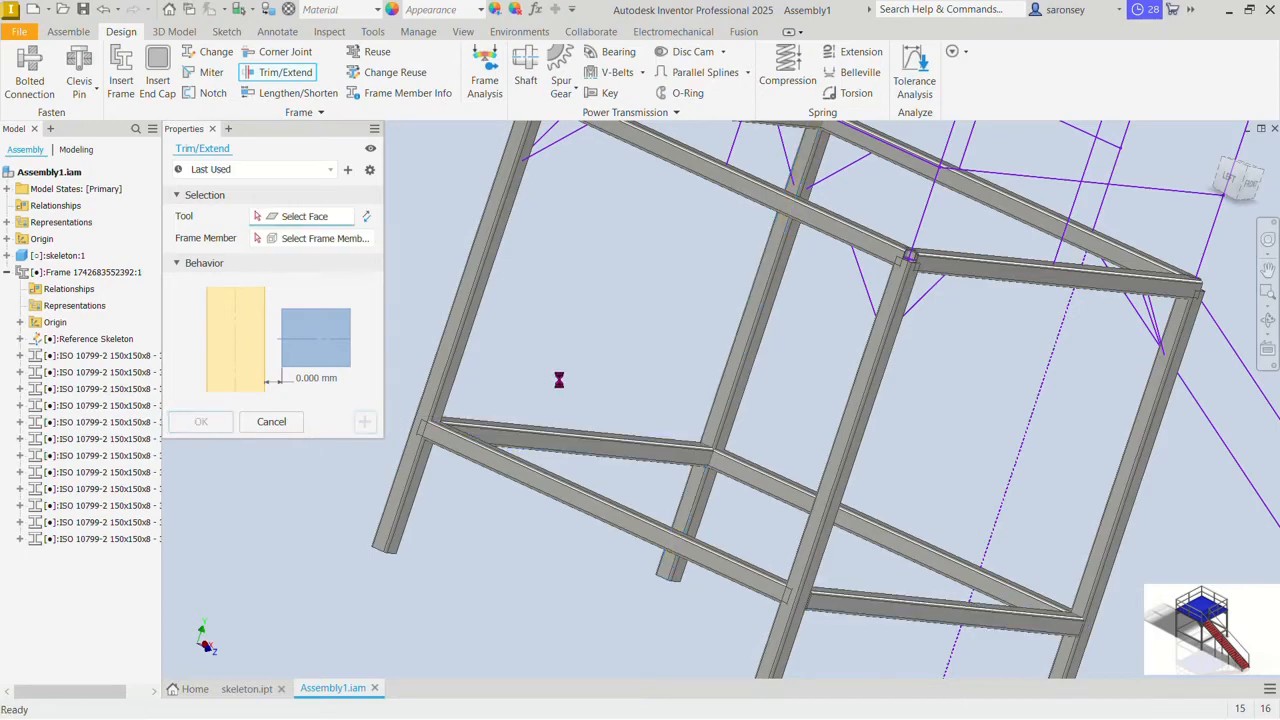
# Step: Trim the remaining pair of parallel lower beams against the inner face of the leftmost column, with 0.000 mm offset
pyautogui.keyDown('shift'); pyautogui.moveTo(563, 375); pyautogui.dragTo(443, 343, button='middle'); pyautogui.keyUp('shift')
pyautogui.click(398, 316)
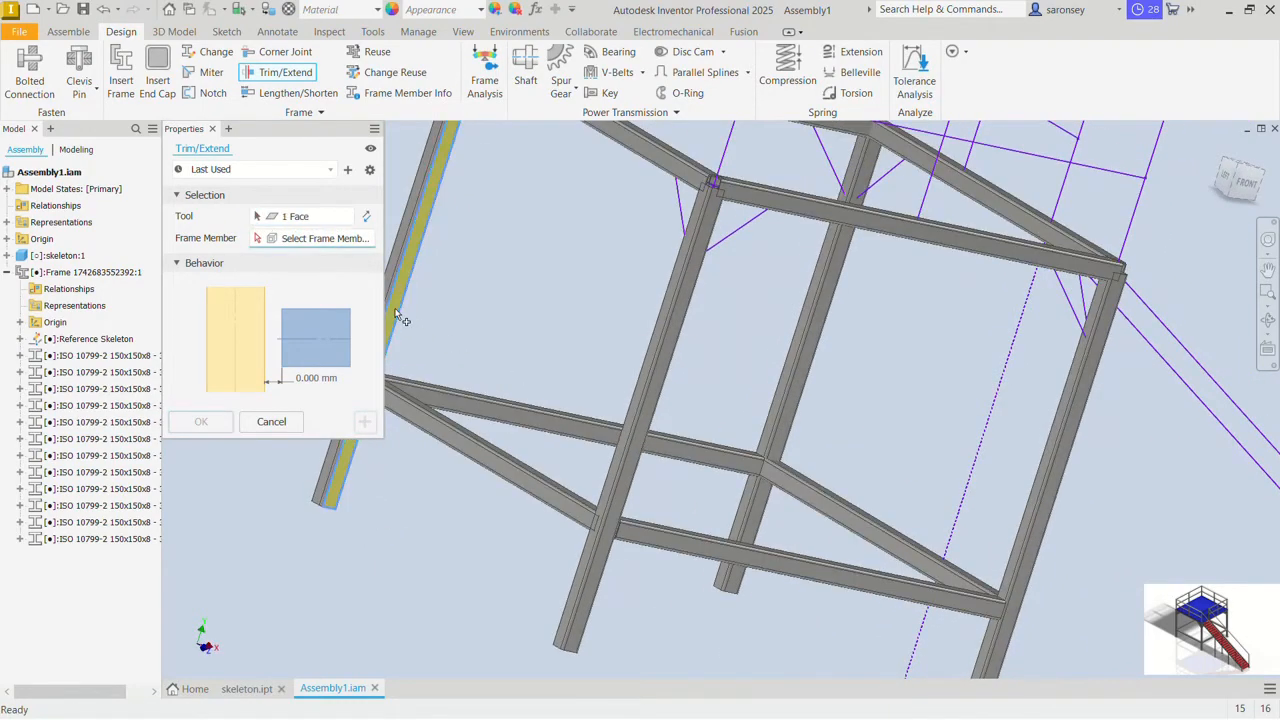
pyautogui.click(506, 455)
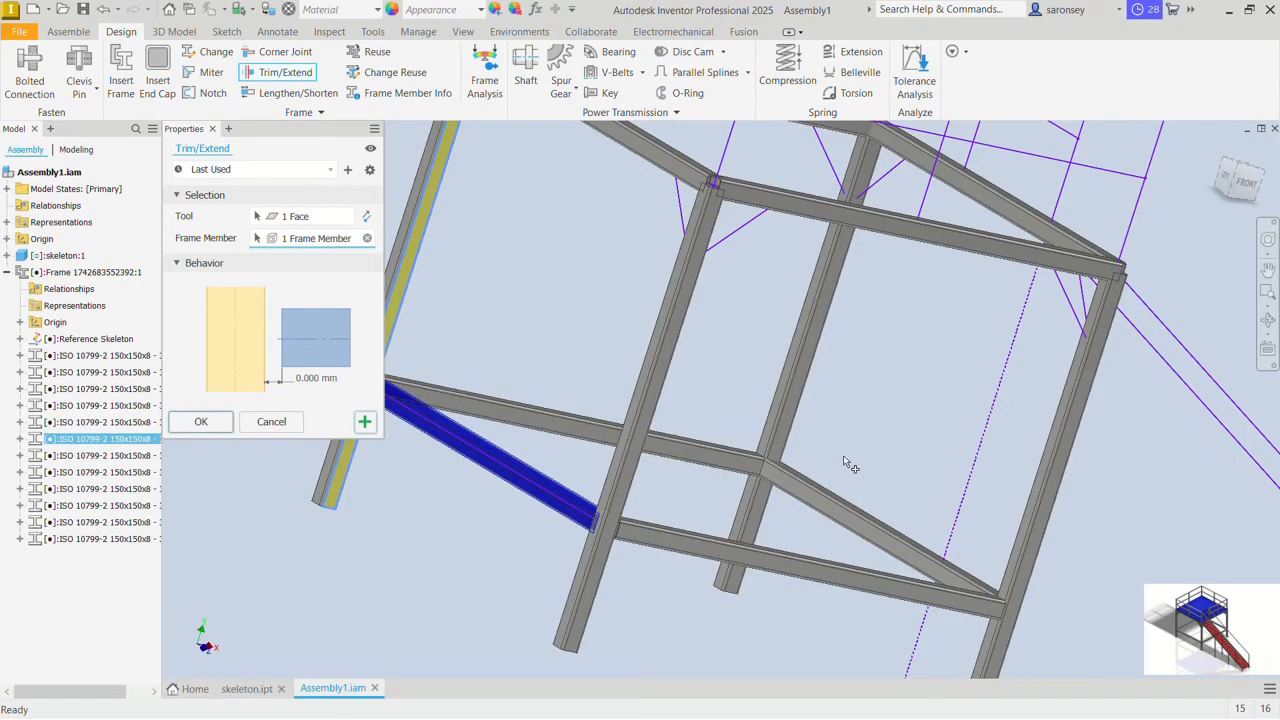
pyautogui.click(830, 500)
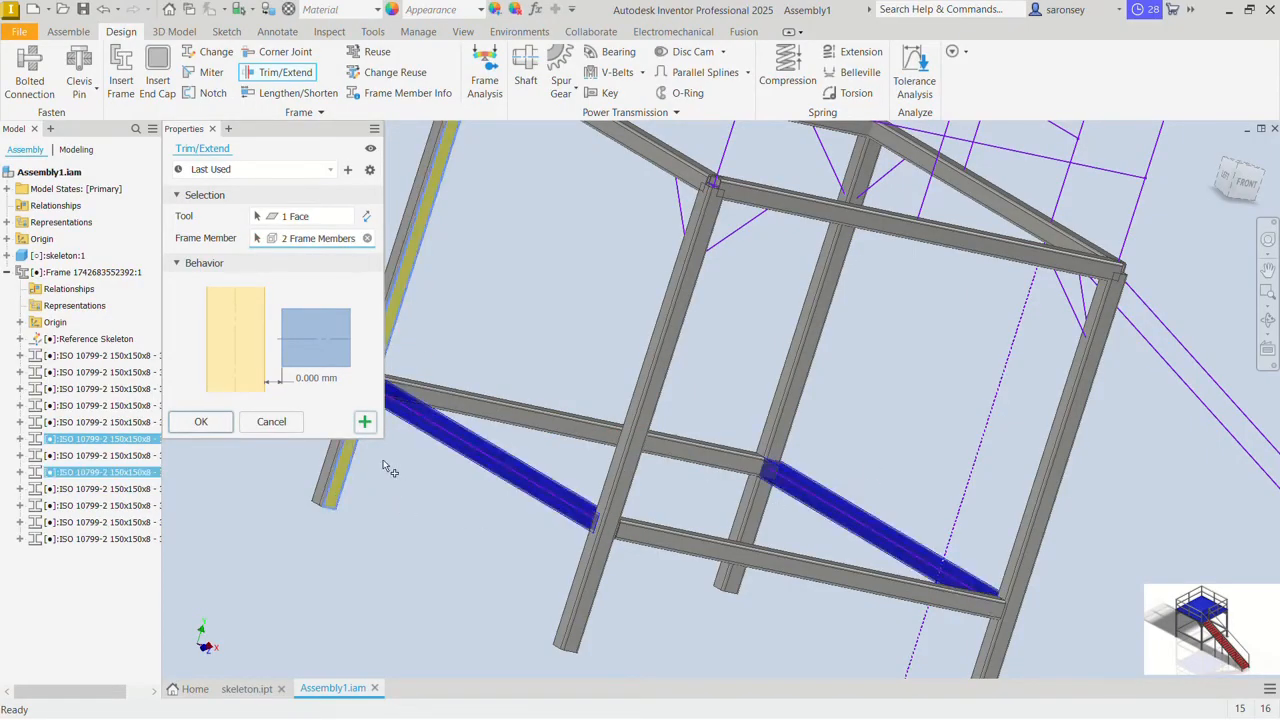
pyautogui.click(363, 422)
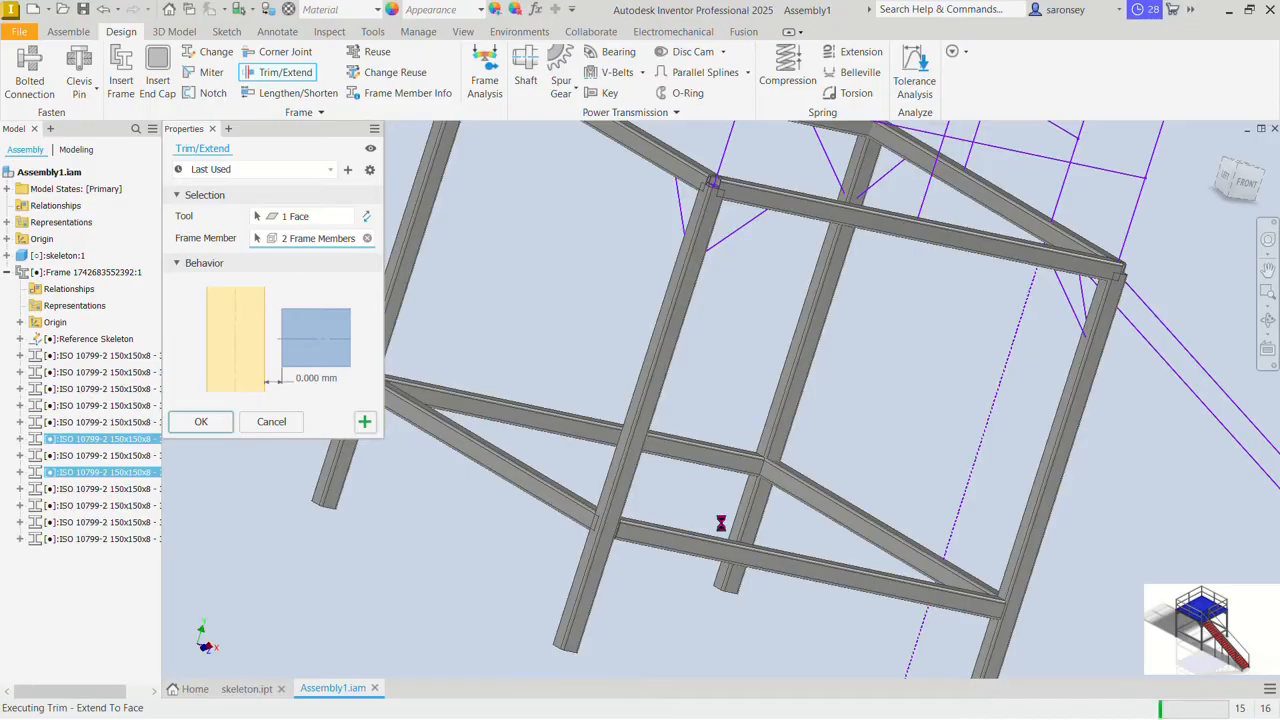
# Step: Trim the opposite ends of that second beam pair against the inner face of the facing column, then finish Trim/Extend
pyautogui.keyDown('shift'); pyautogui.moveTo(527, 560); pyautogui.dragTo(591, 560, button='middle'); pyautogui.keyUp('shift')
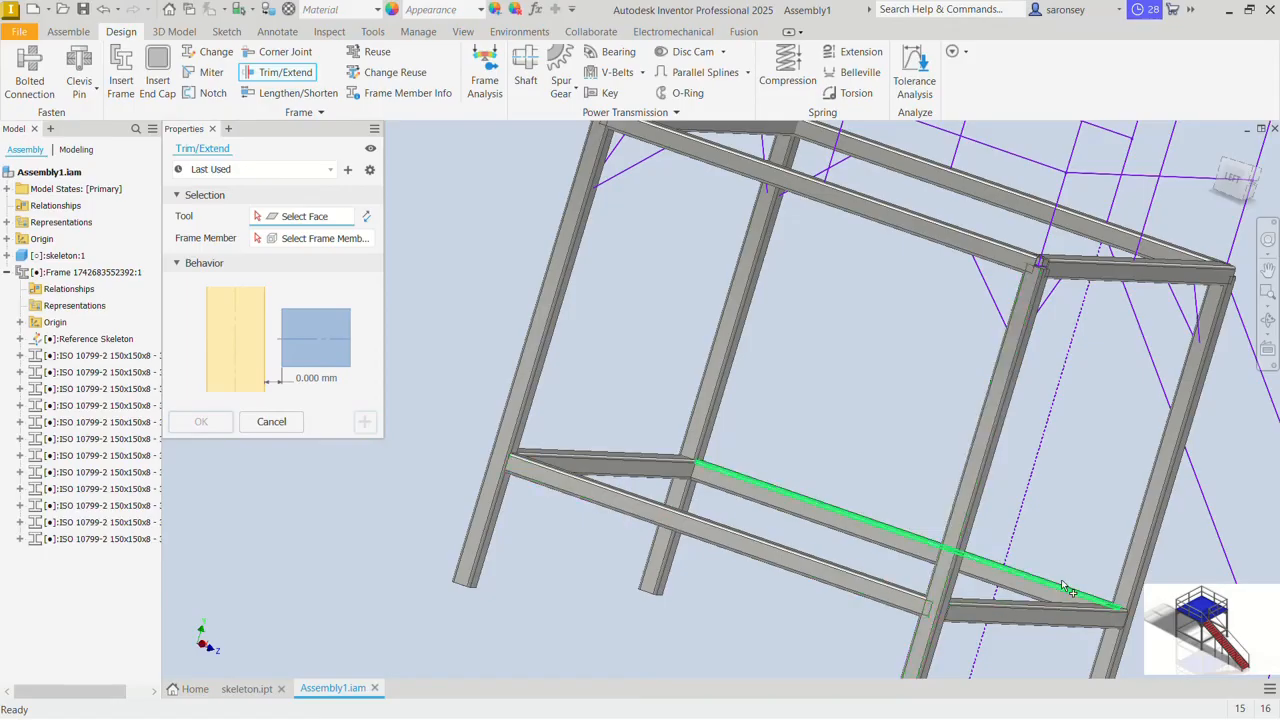
pyautogui.keyDown('shift'); pyautogui.moveTo(753, 573); pyautogui.dragTo(788, 597, button='middle'); pyautogui.keyUp('shift')
pyautogui.moveTo(982, 534); pyautogui.dragTo(756, 459, button='middle')
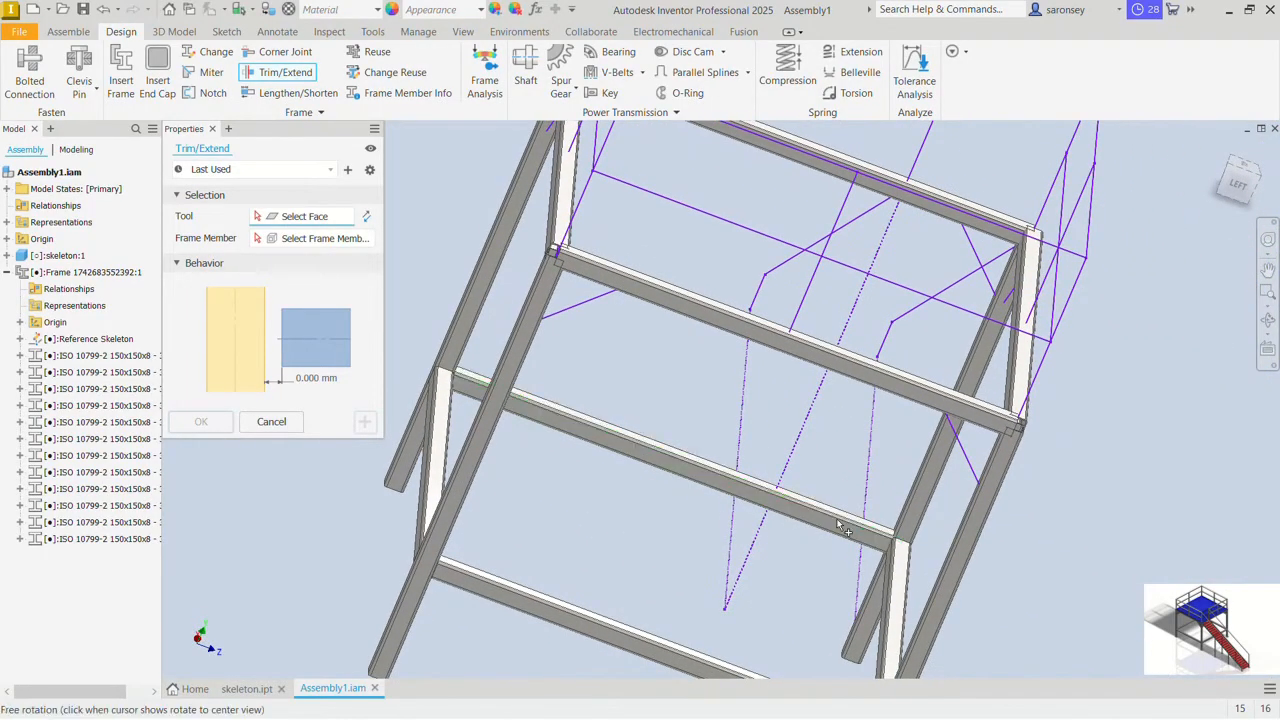
pyautogui.keyDown('shift'); pyautogui.moveTo(837, 523); pyautogui.dragTo(897, 526, button='middle'); pyautogui.keyUp('shift')
pyautogui.scroll(-3, 850, 478)
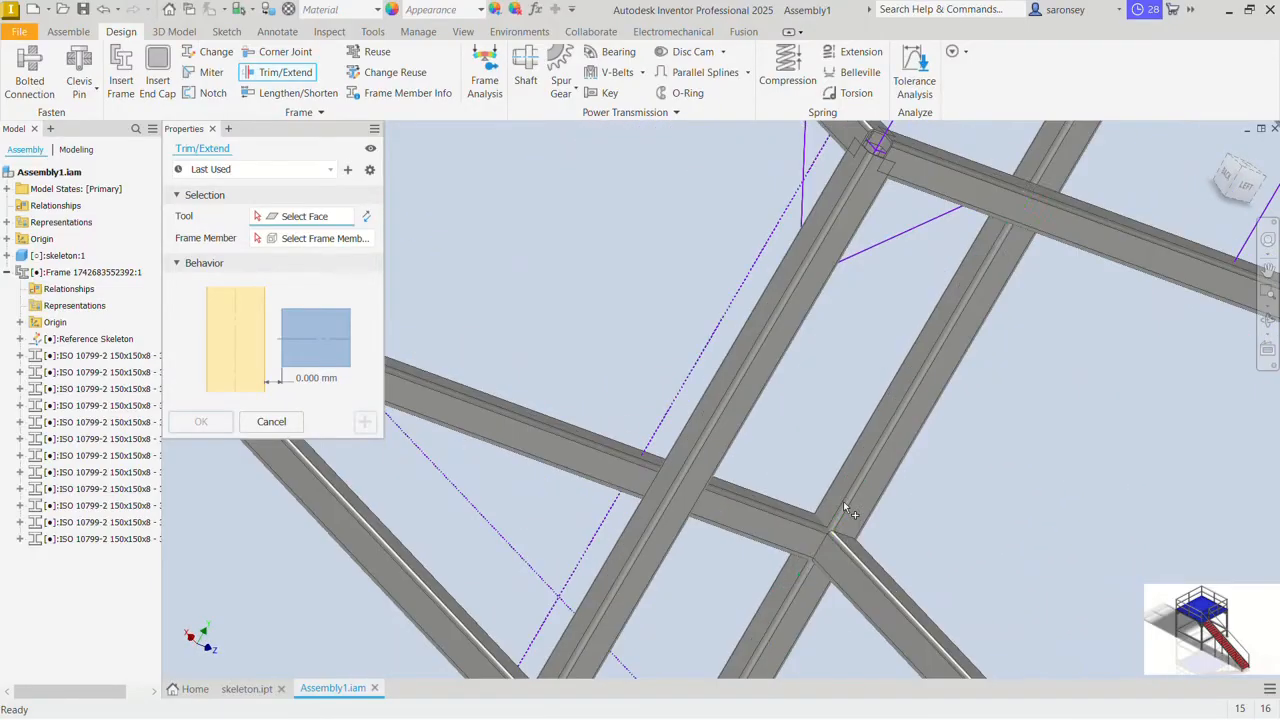
pyautogui.click(850, 478)
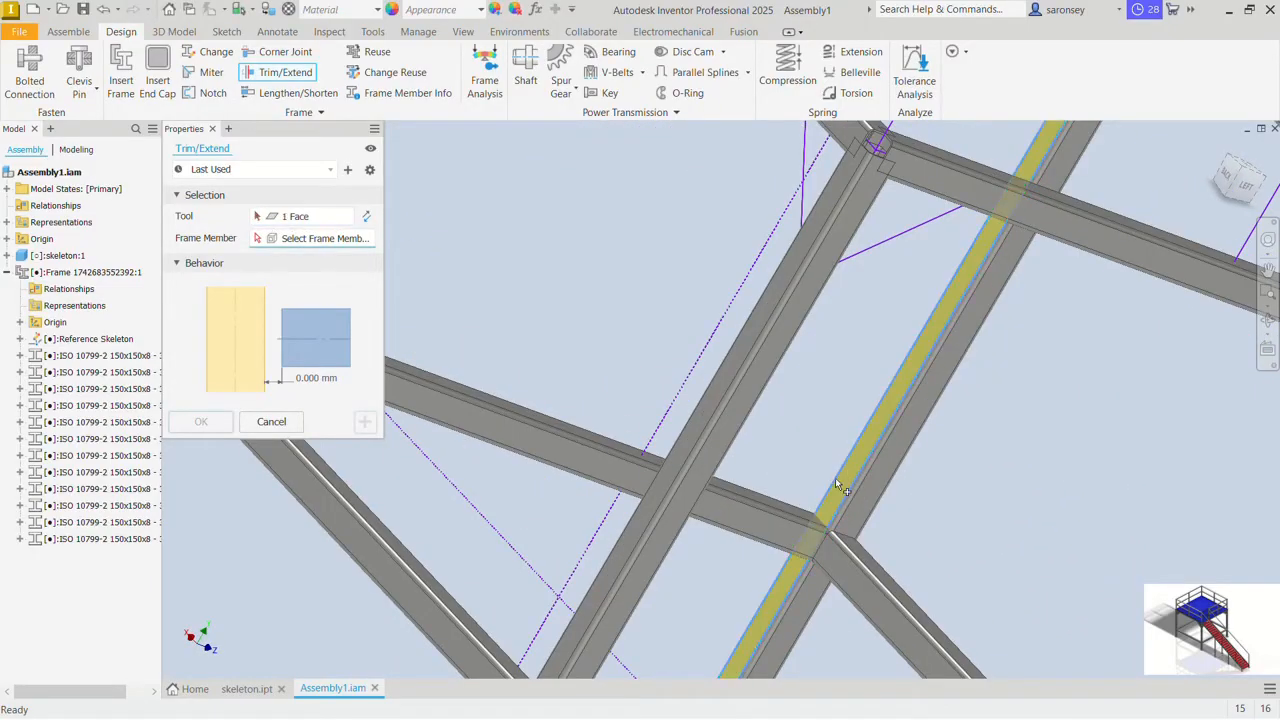
pyautogui.click(800, 520)
pyautogui.scroll(4, 797, 523)
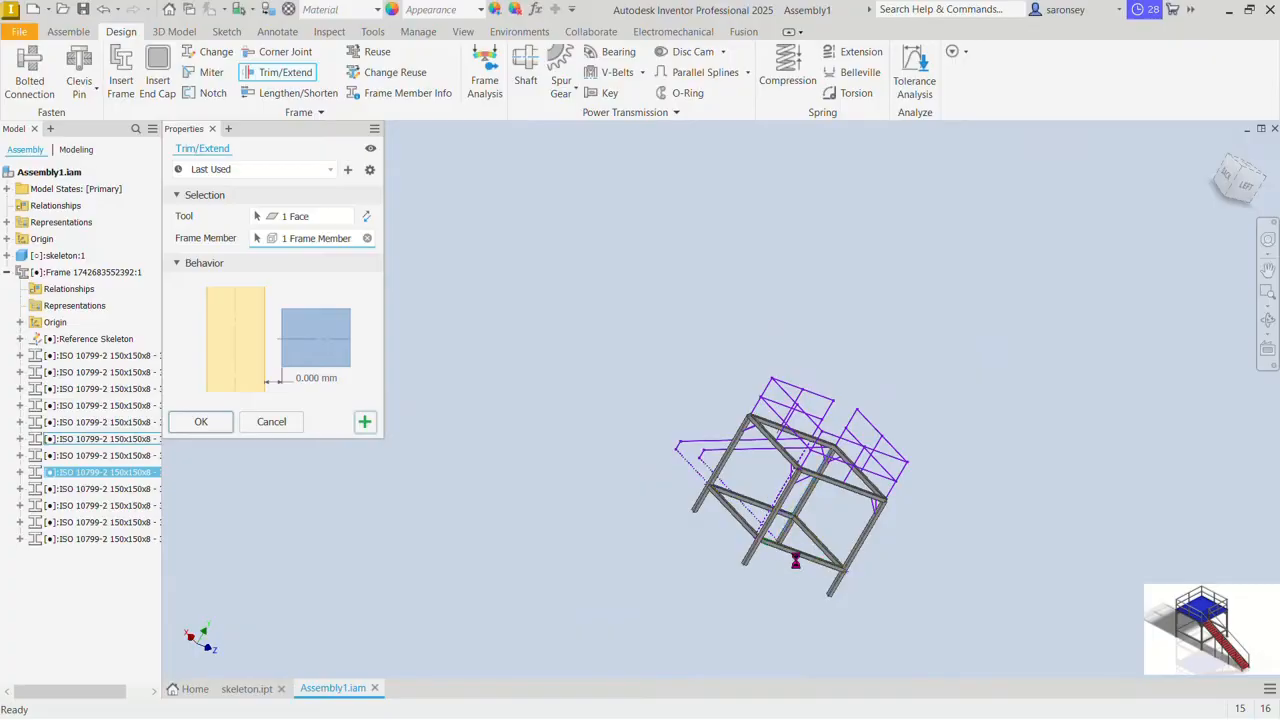
pyautogui.click(785, 553)
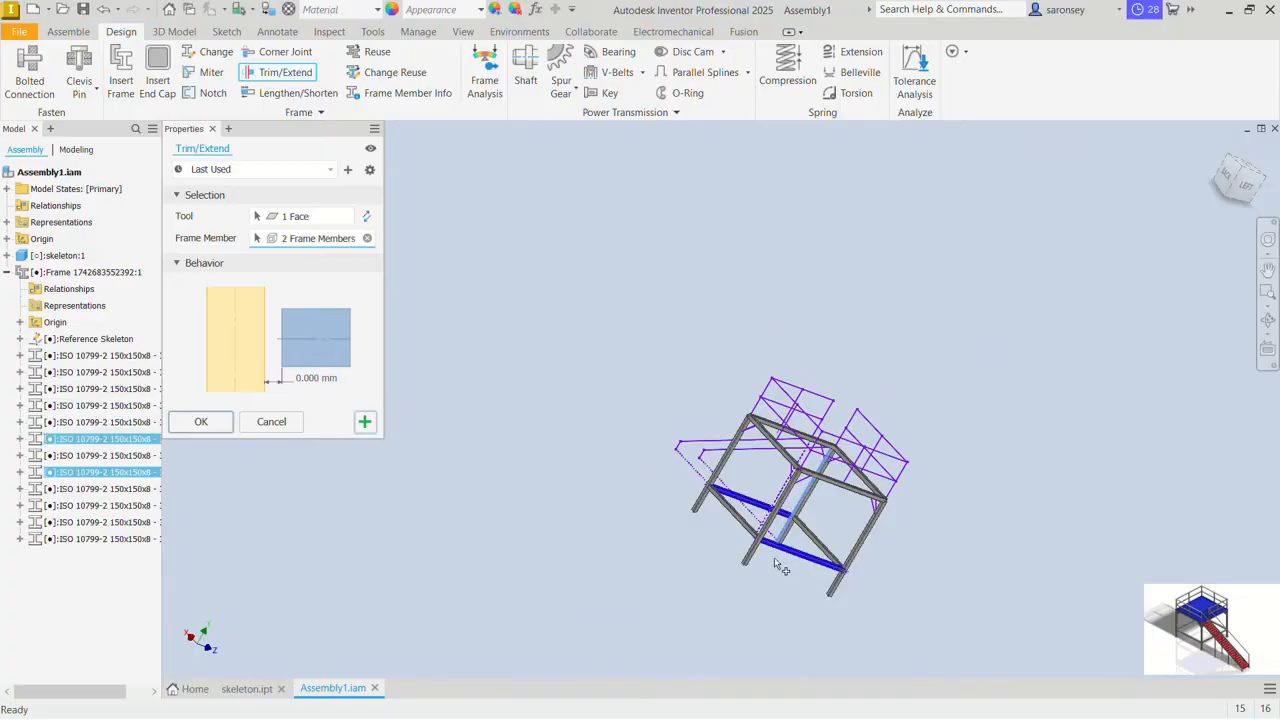
pyautogui.click(201, 422)
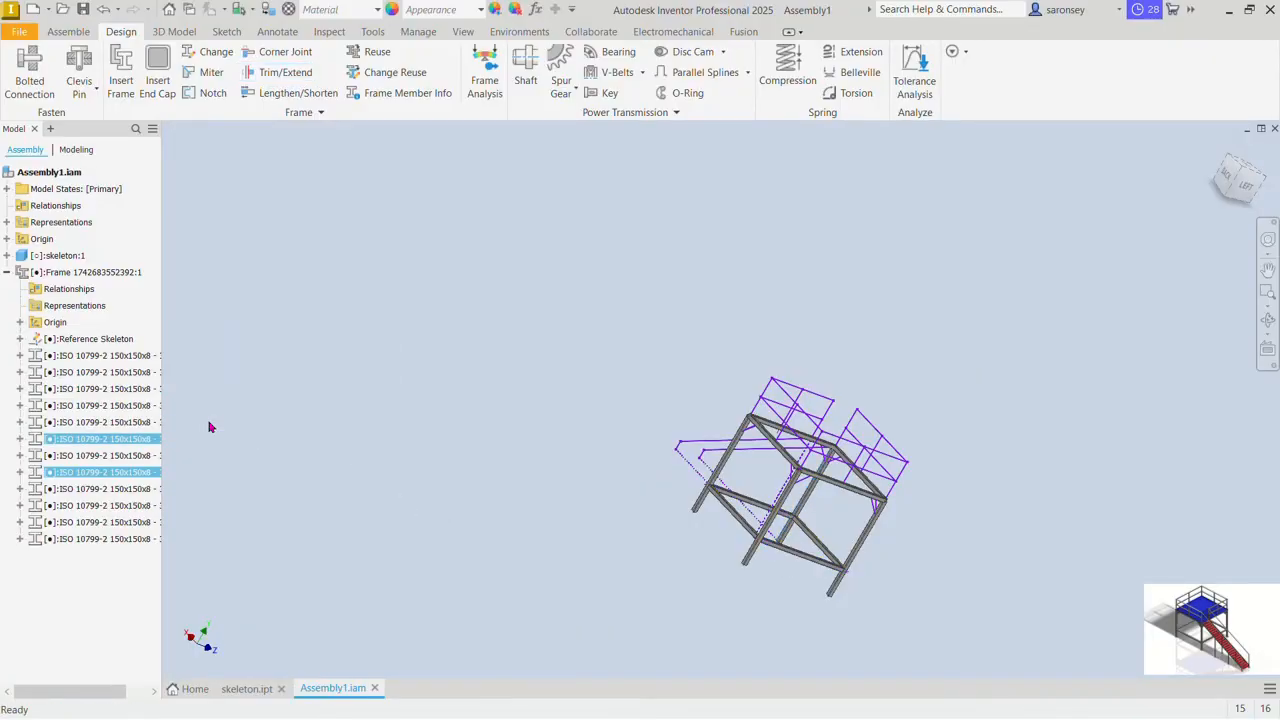
# Step: Use Trim/Extend to cut all four columns against the underside face of a platform-level beam, with 0.000 mm offset
pyautogui.click(1216, 148)
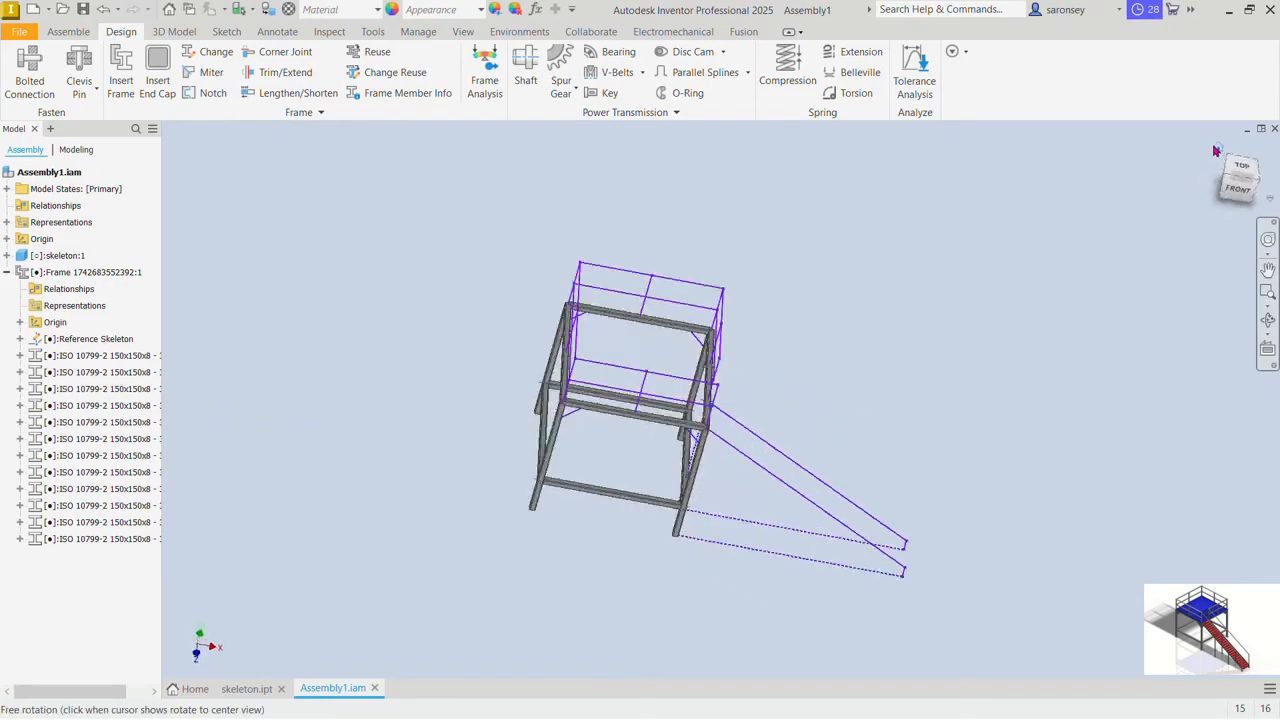
pyautogui.click(285, 74)
pyautogui.moveTo(580, 349)
pyautogui.keyDown('shift'); pyautogui.mouseDown(button='middle')
pyautogui.moveTo(586, 300)
pyautogui.moveTo(597, 361)
pyautogui.mouseUp(button='middle'); pyautogui.keyUp('shift')
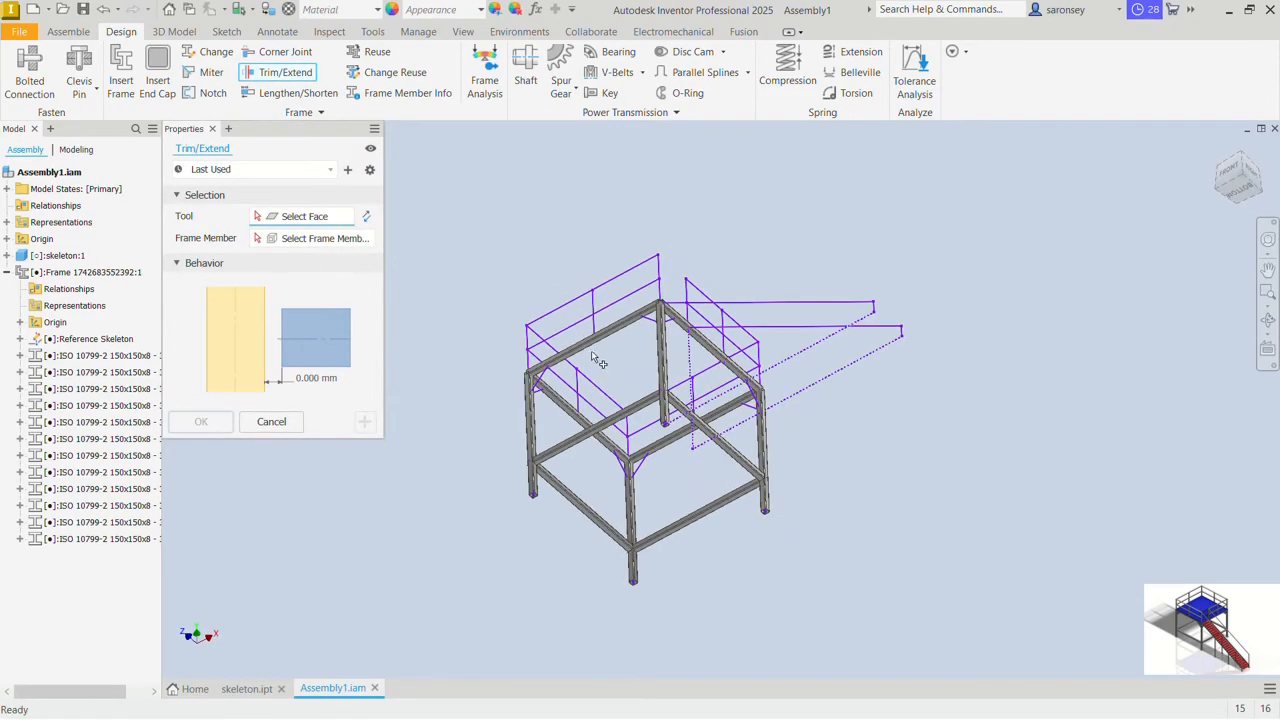
pyautogui.scroll(-5, 600, 356)
pyautogui.click(611, 316)
pyautogui.scroll(4, 580, 375)
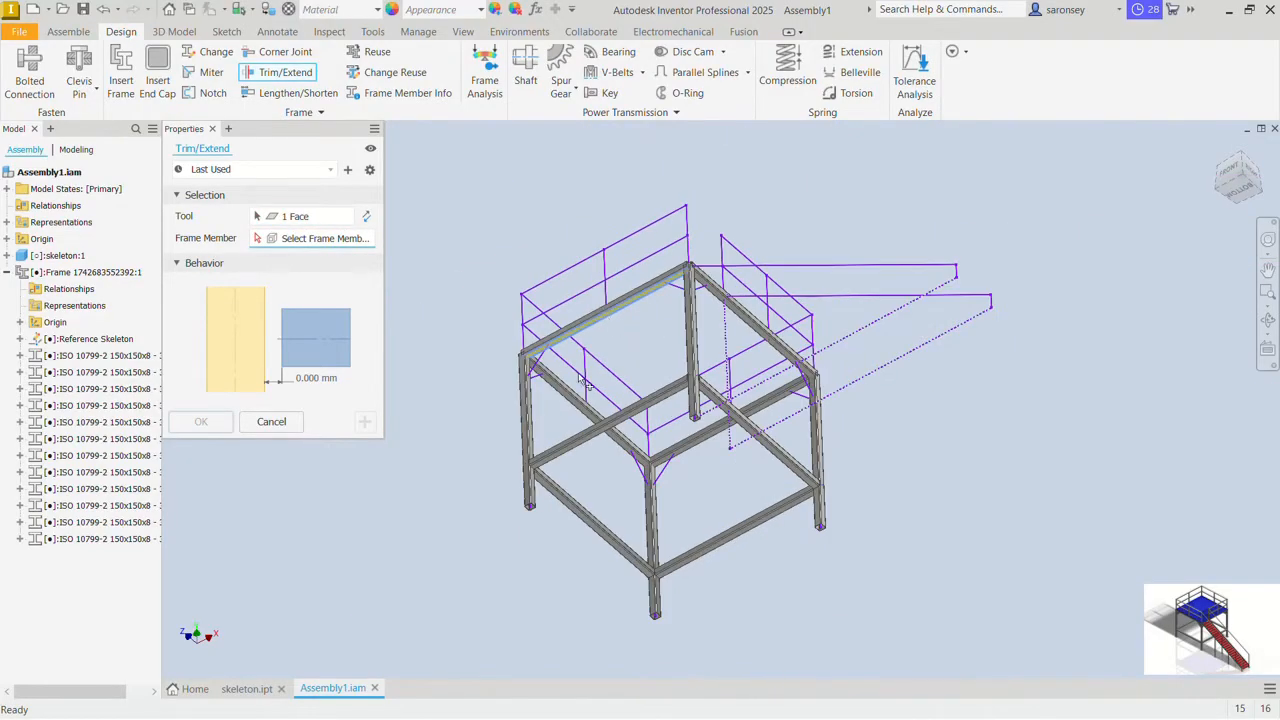
pyautogui.click(527, 430)
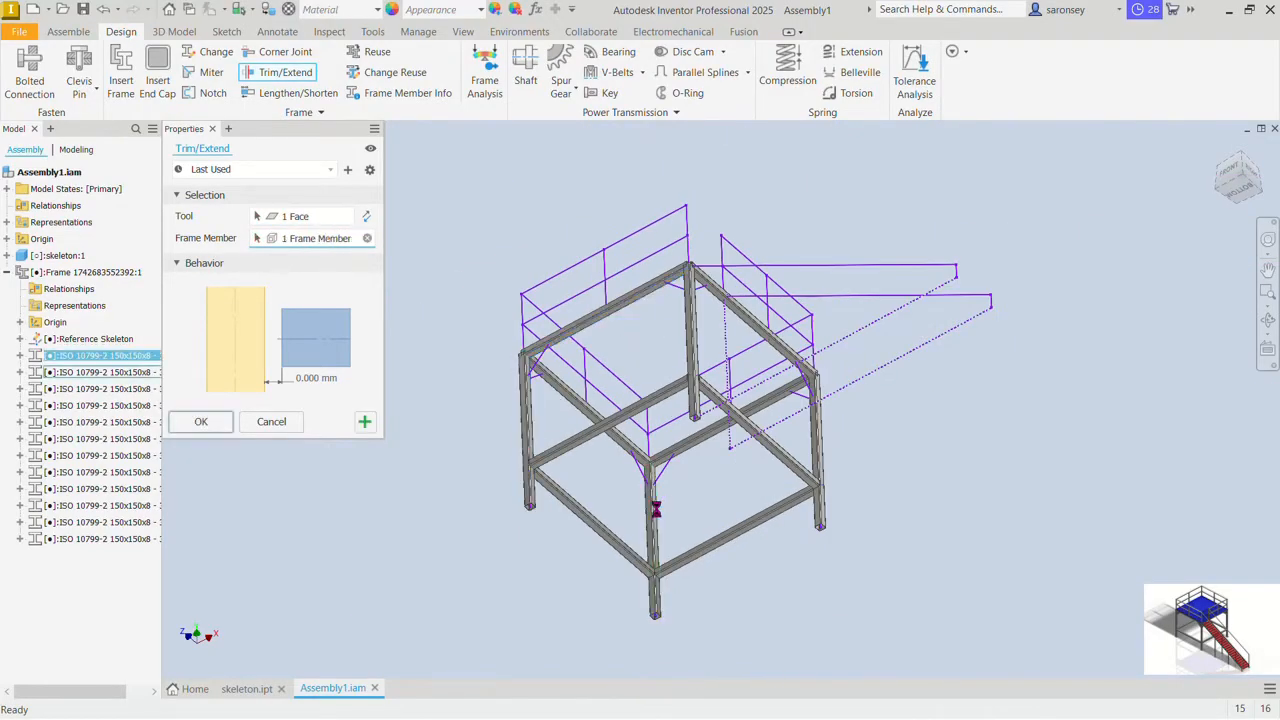
pyautogui.click(655, 510)
pyautogui.click(697, 357)
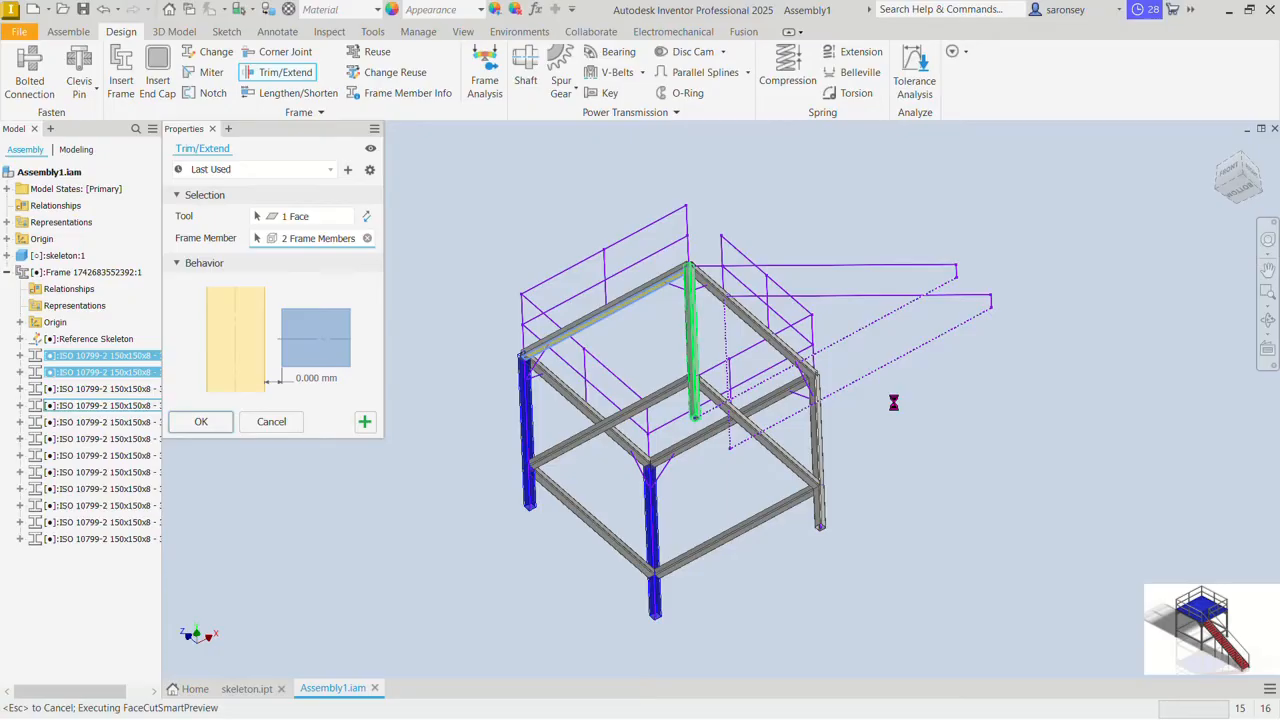
pyautogui.click(826, 441)
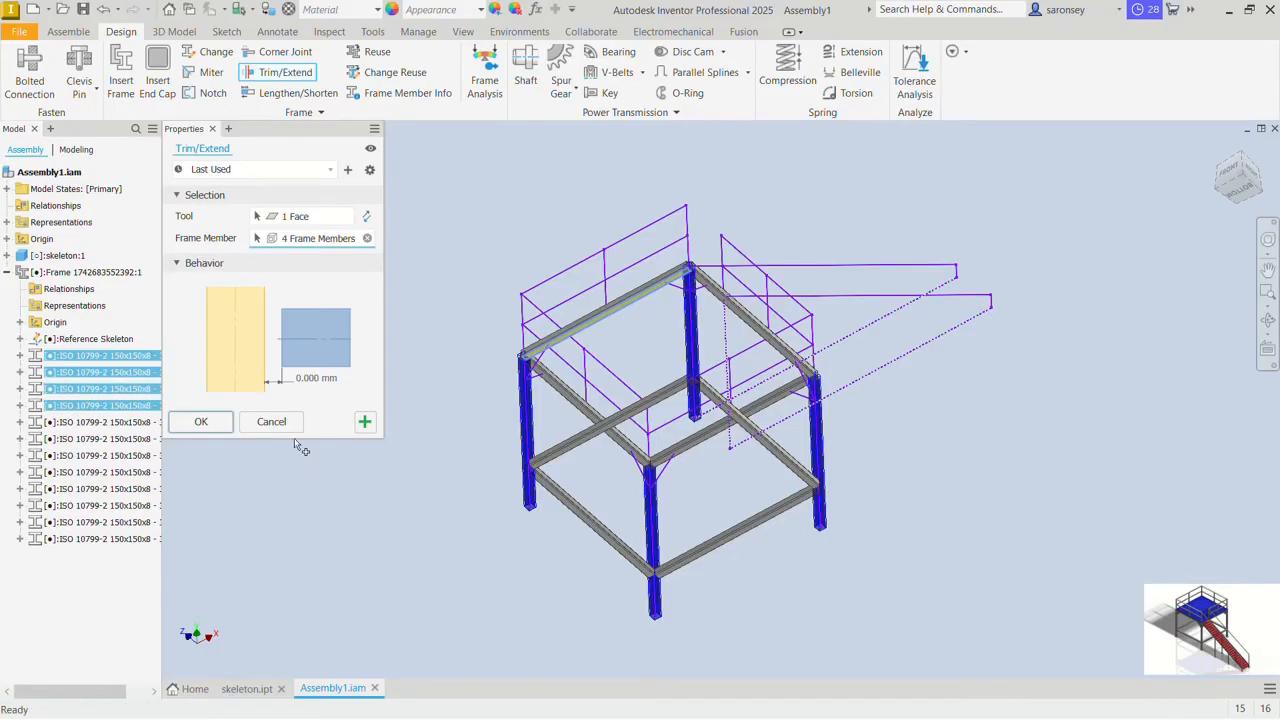
pyautogui.click(205, 423)
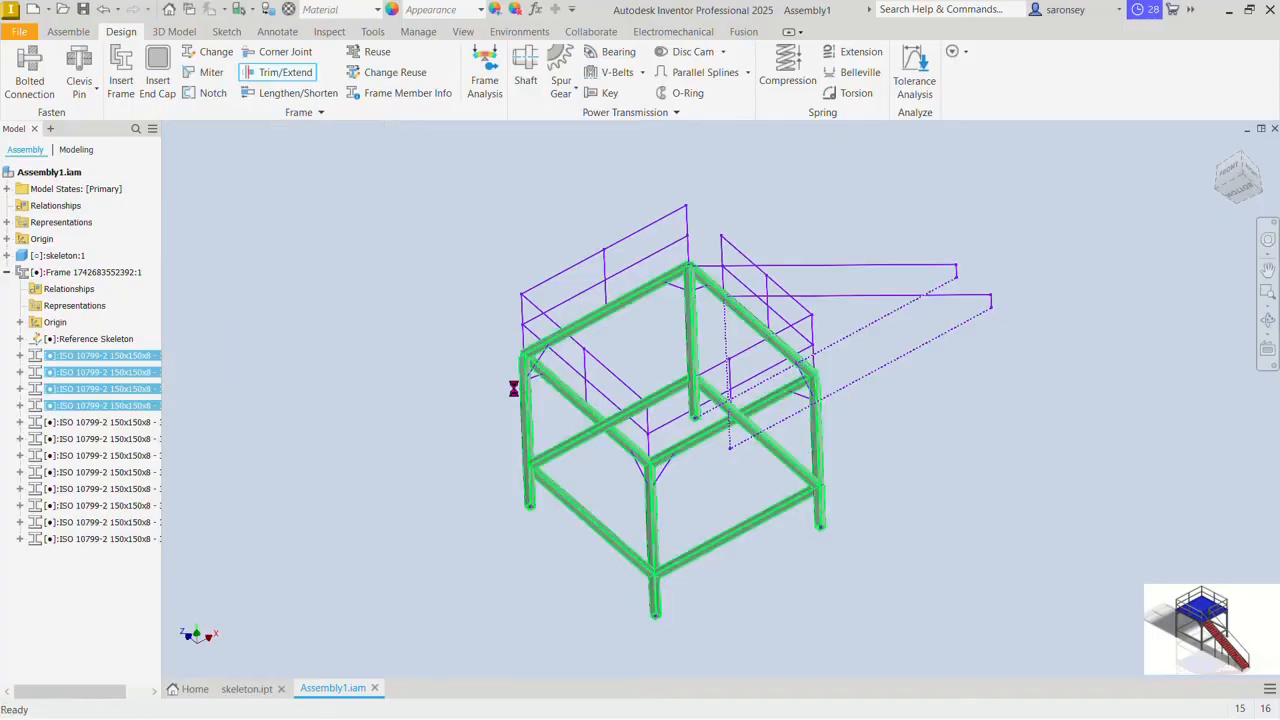
# Step: Miter the corners of the four platform-level beams with a 0.000 mm offset
pyautogui.click(1221, 155)
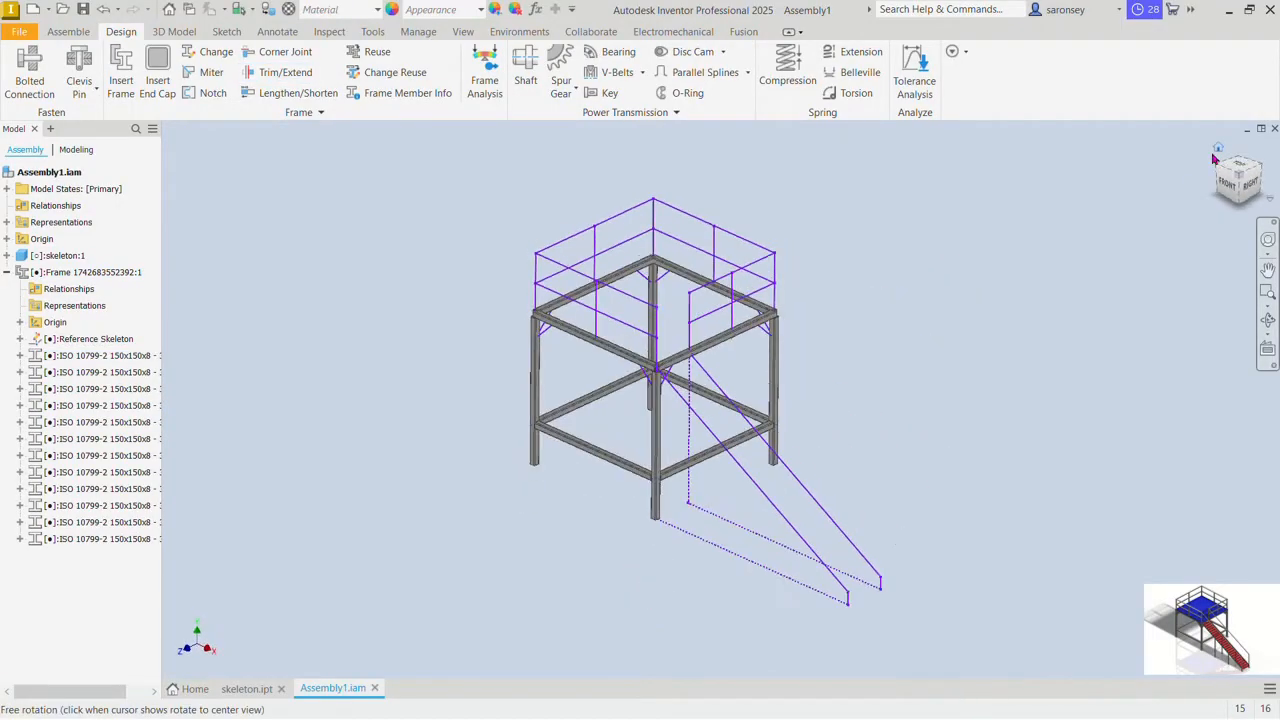
pyautogui.scroll(-4, 575, 314)
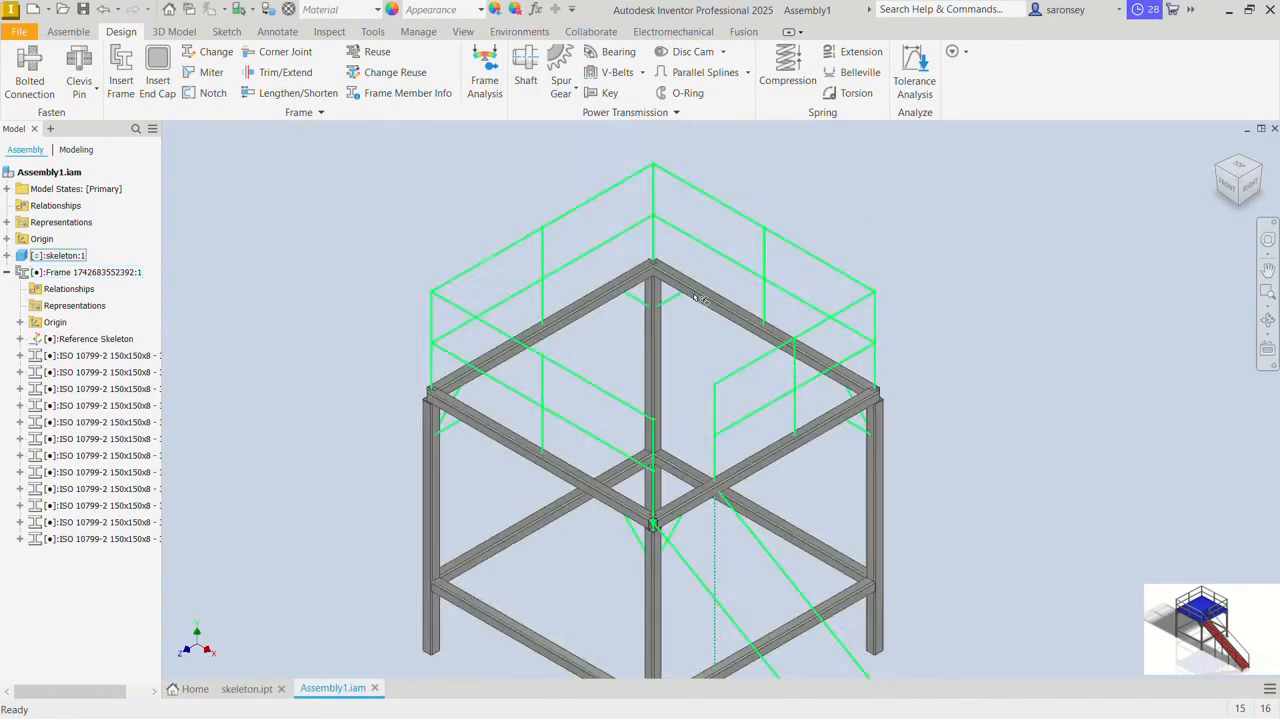
pyautogui.click(210, 74)
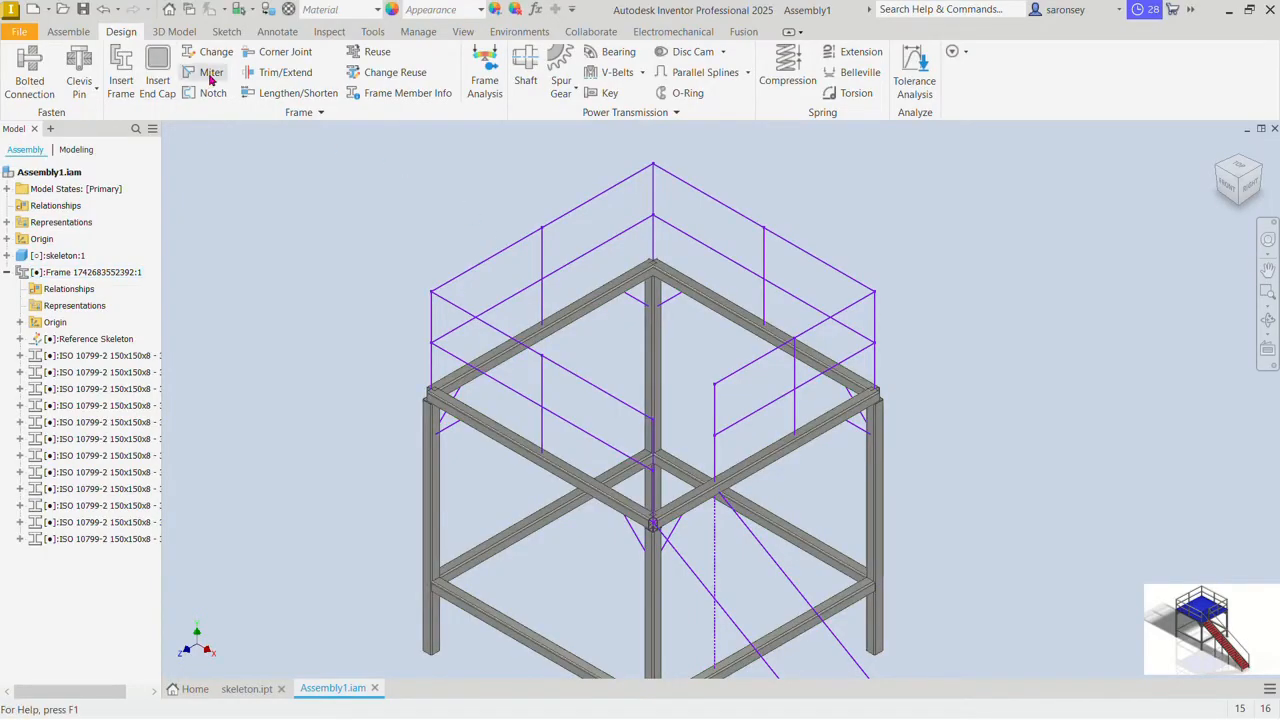
pyautogui.click(553, 306)
pyautogui.click(521, 443)
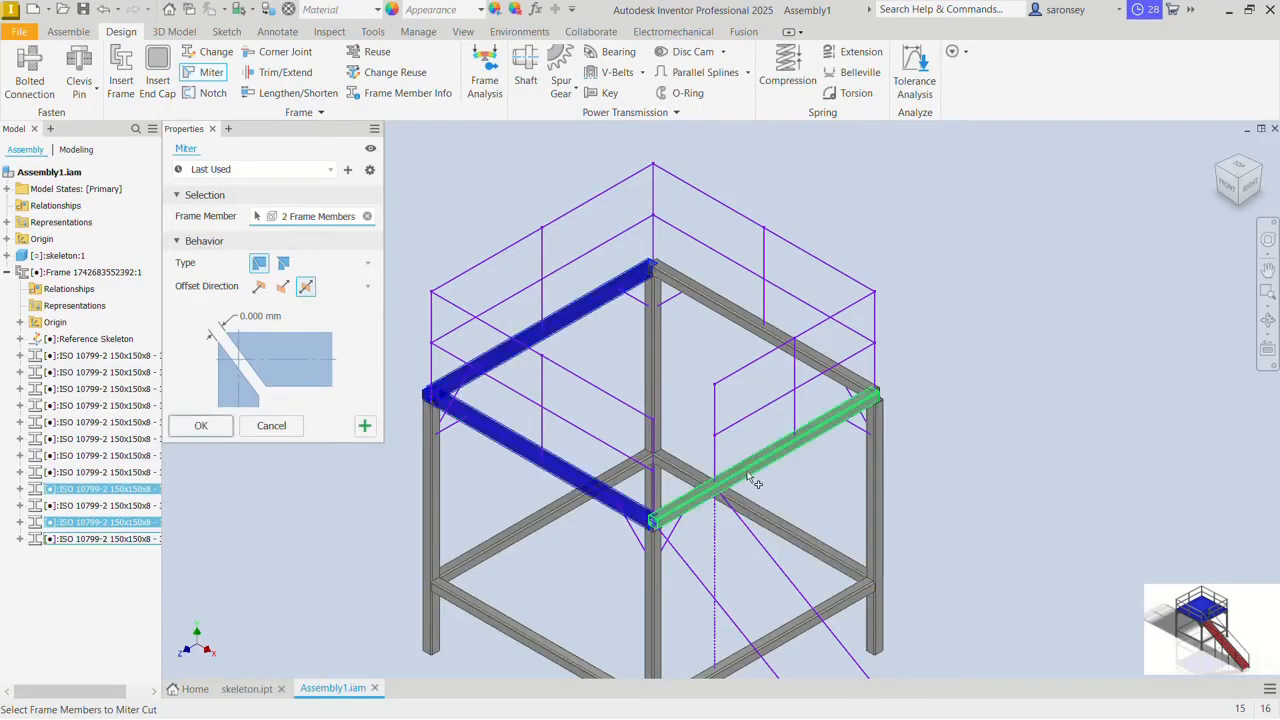
pyautogui.click(760, 468)
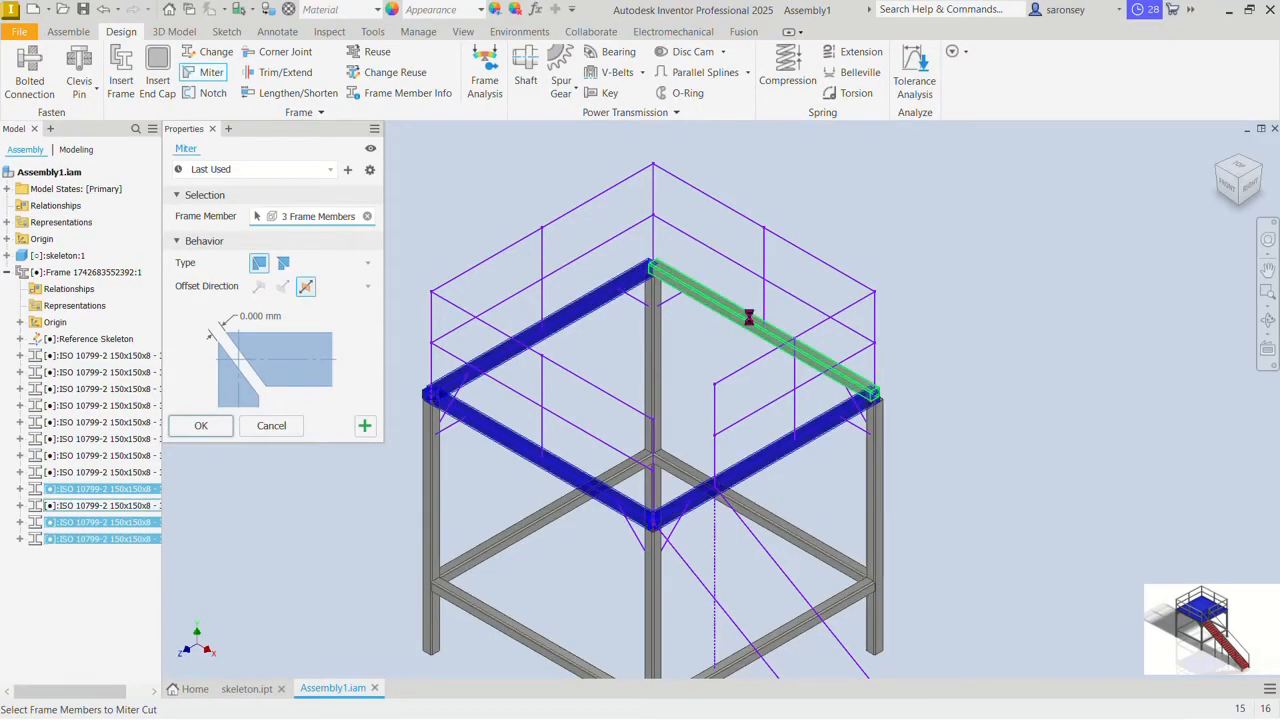
pyautogui.click(748, 318)
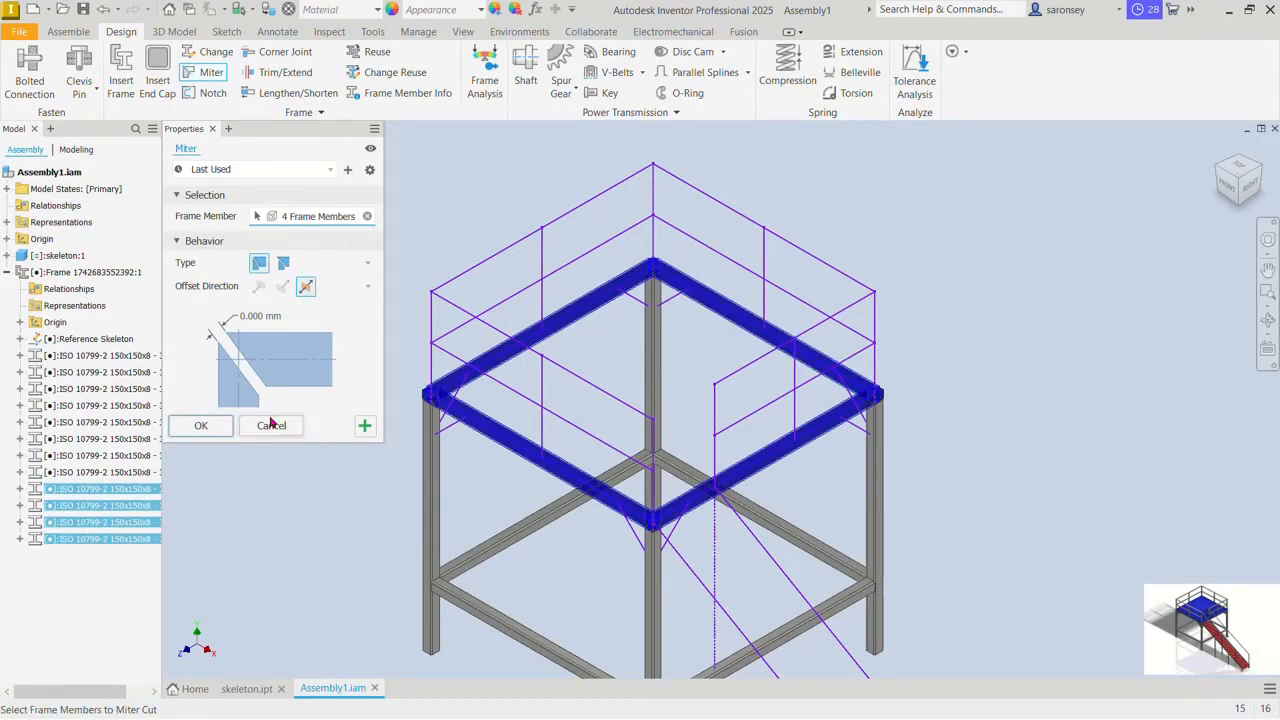
pyautogui.click(220, 435)
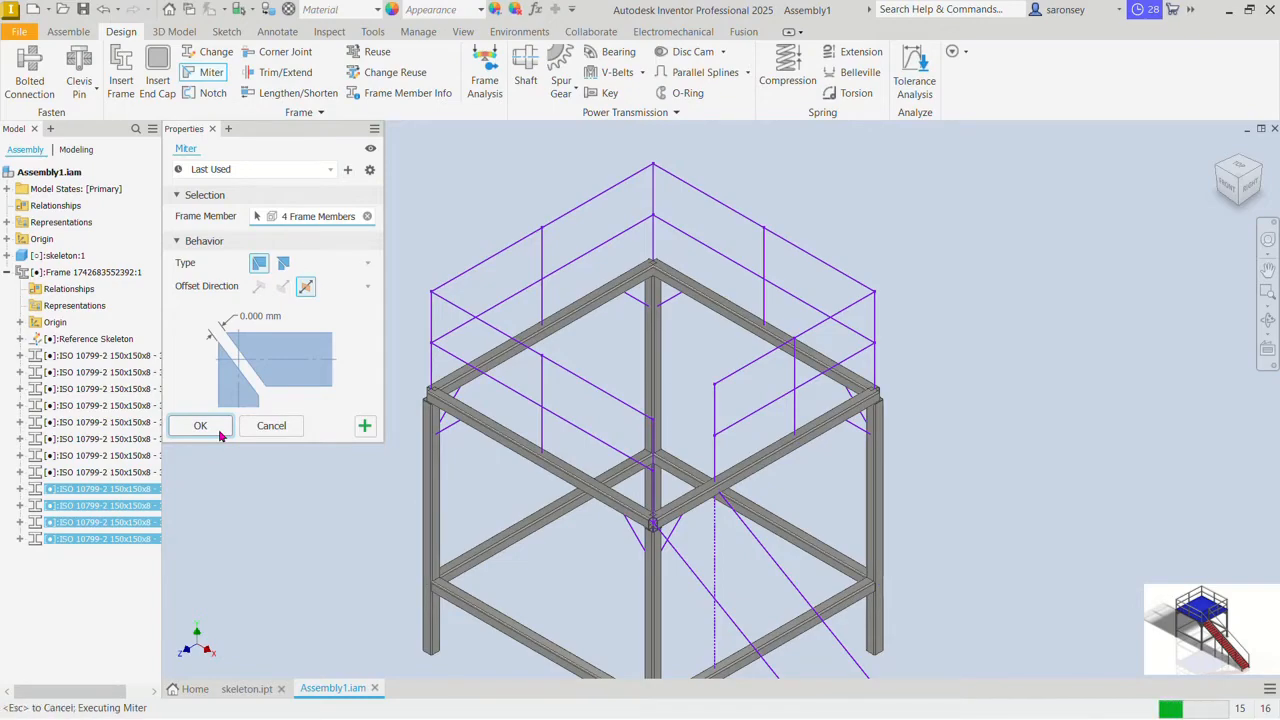
# Step: Examine the mitered corner of the platform beams and the column joint beneath it
pyautogui.scroll(10, 402, 384)
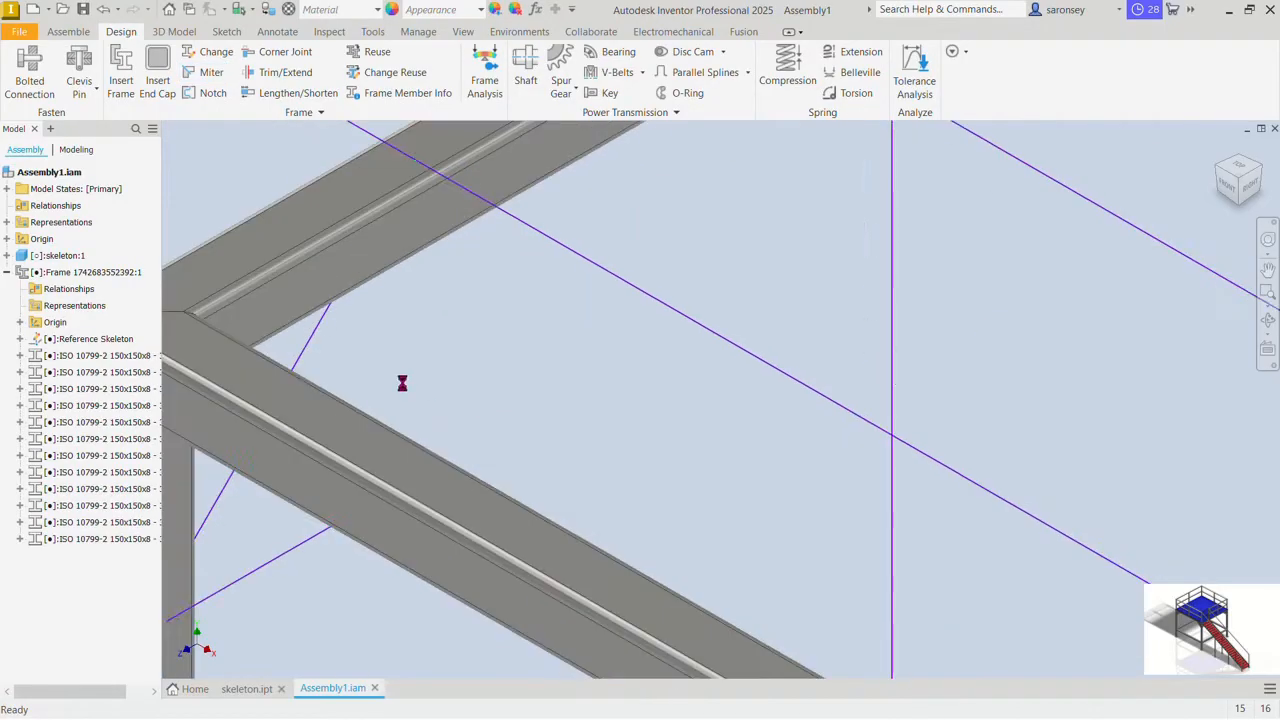
pyautogui.scroll(-5, 460, 369)
pyautogui.click(388, 437)
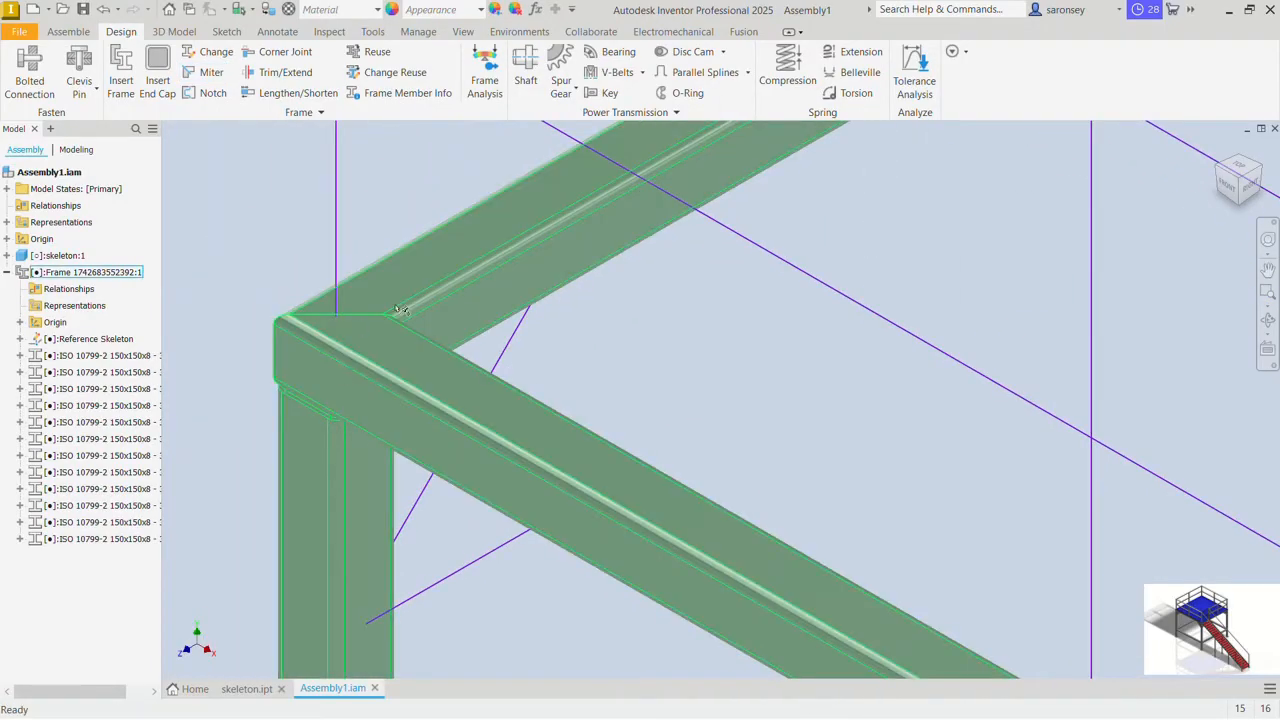
pyautogui.press('Escape')
pyautogui.scroll(-6, 468, 316)
pyautogui.scroll(-1, 540, 329)
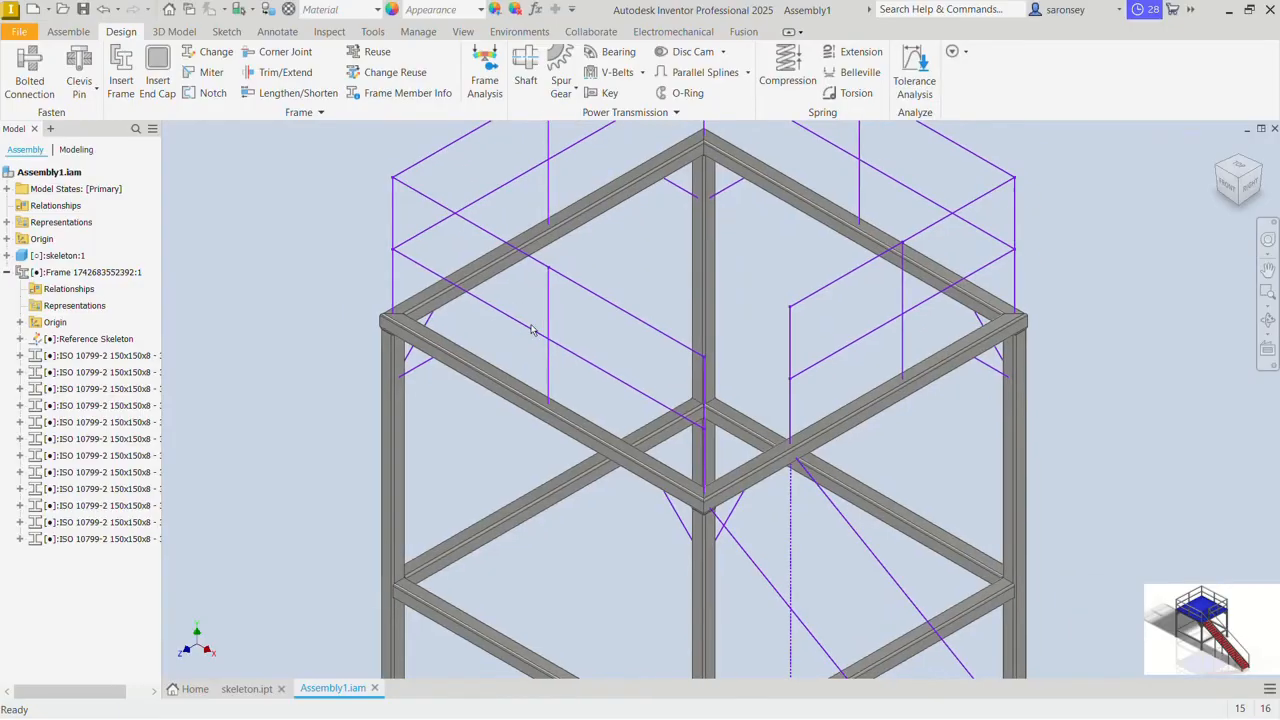
pyautogui.scroll(-5, 531, 330)
pyautogui.scroll(-2, 1125, 265)
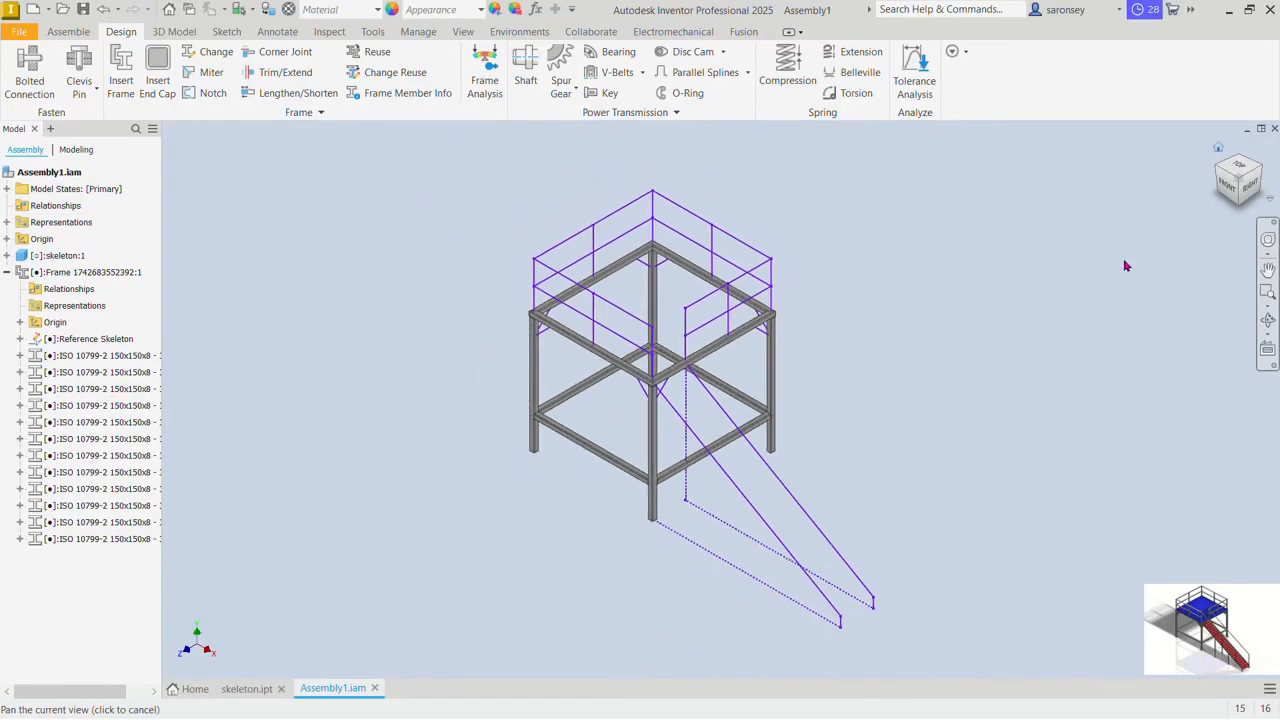
# Step: Set up ISO 10799-2 (Square) 150x150x8 mild steel frame members on the four diagonal brace lines at the platform's left and back corners
pyautogui.click(121, 72)
pyautogui.scroll(5, 503, 316)
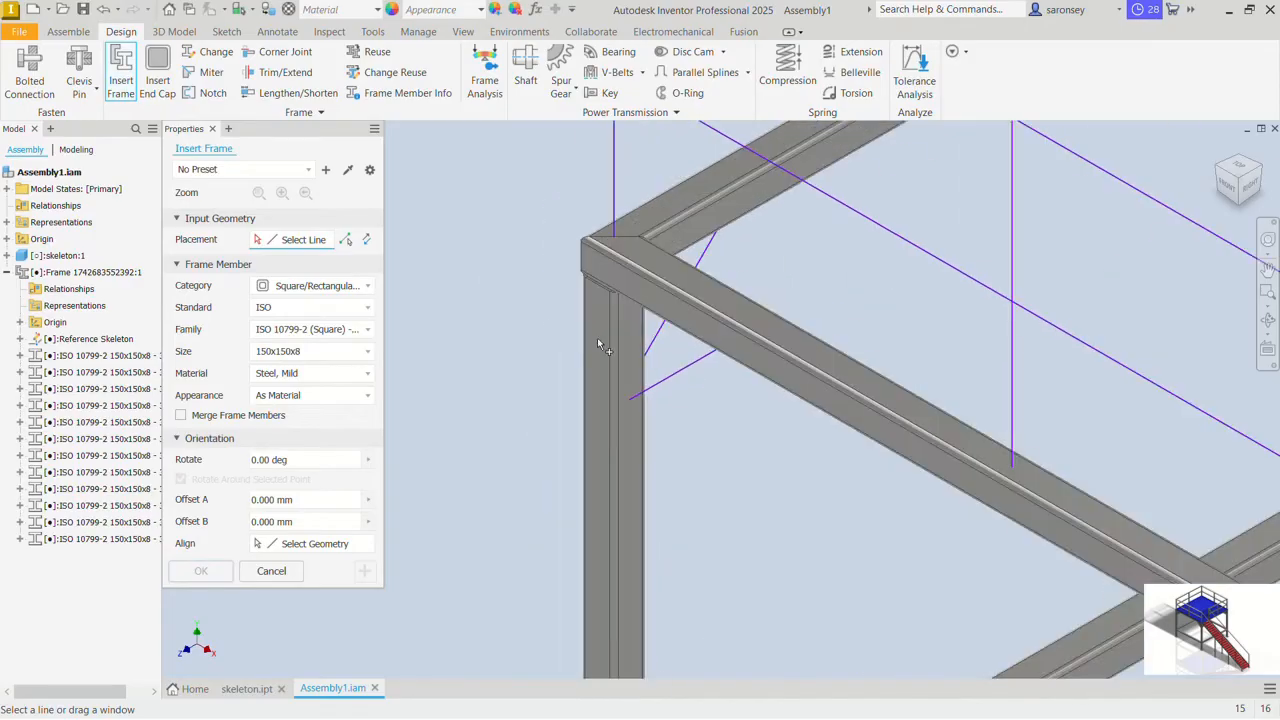
pyautogui.click(697, 361)
pyautogui.click(656, 336)
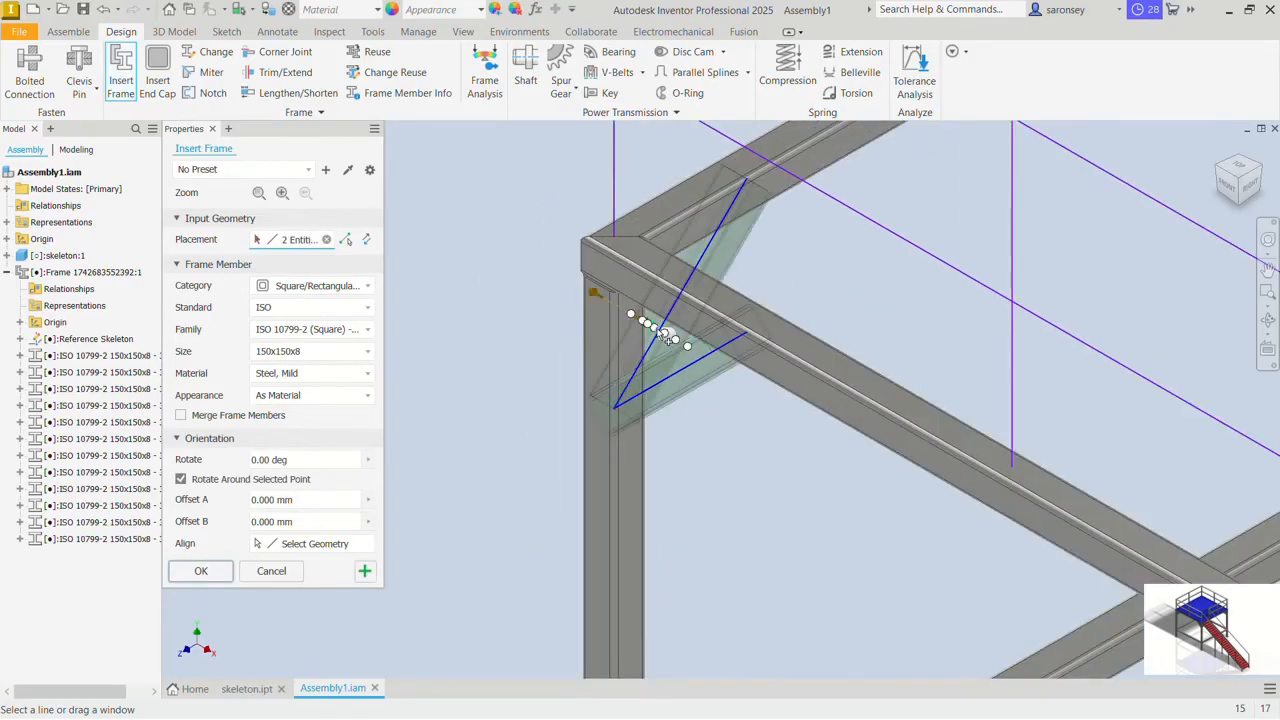
pyautogui.scroll(-5, 686, 338)
pyautogui.moveTo(803, 277); pyautogui.dragTo(736, 315, button='middle')
pyautogui.click(733, 277)
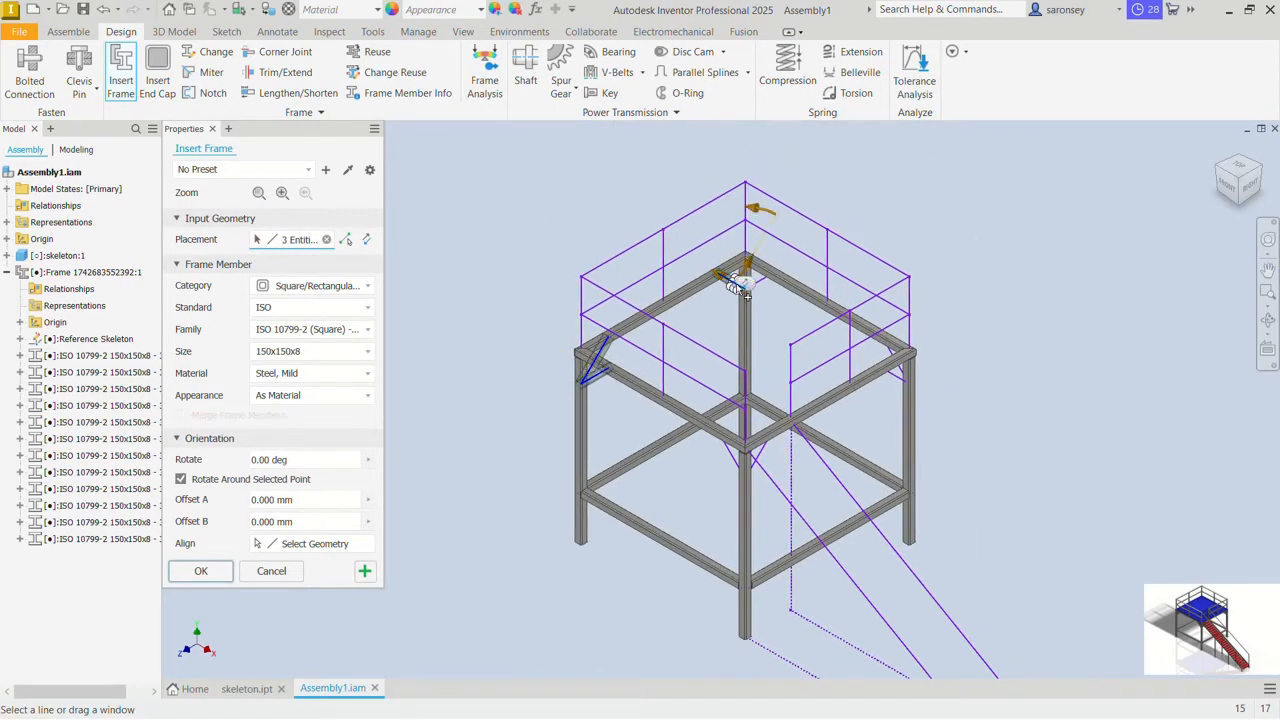
pyautogui.click(760, 284)
# Step: Add the four brace lines at the right and front corners and create all the 150x150x8 brace members with their default names
pyautogui.scroll(4, 908, 362)
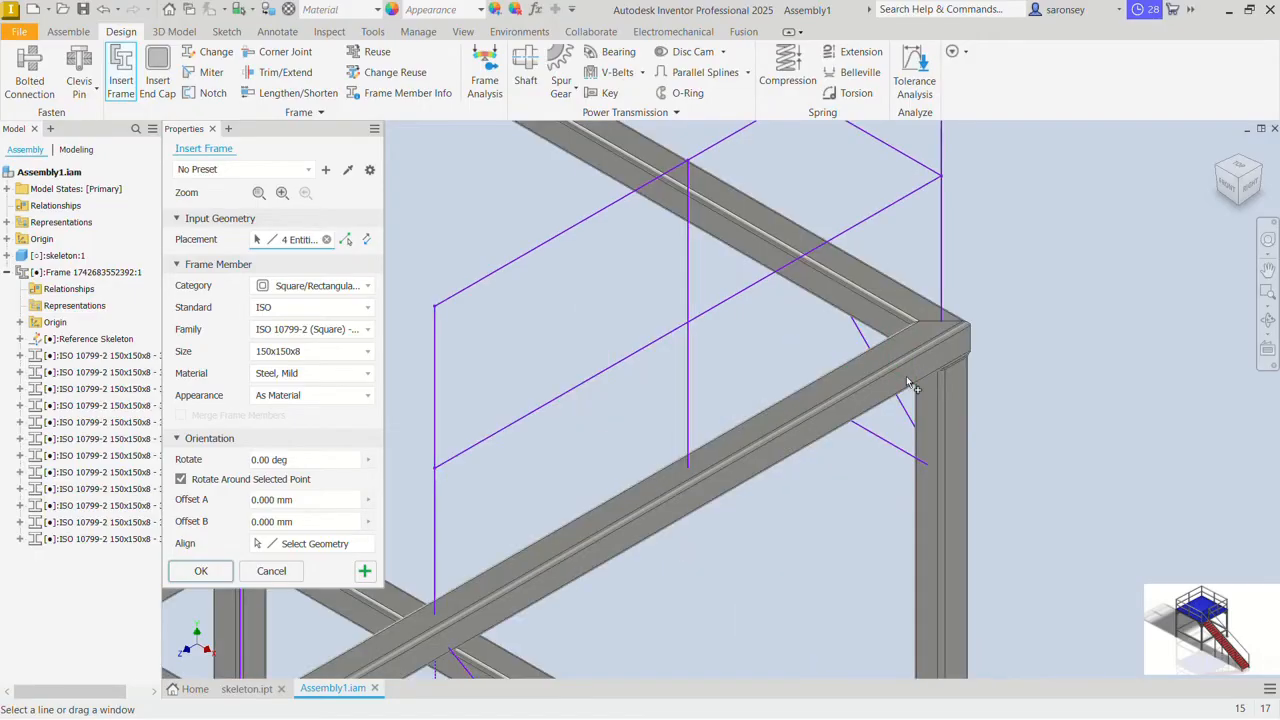
pyautogui.click(891, 436)
pyautogui.click(883, 440)
pyautogui.scroll(-4, 865, 456)
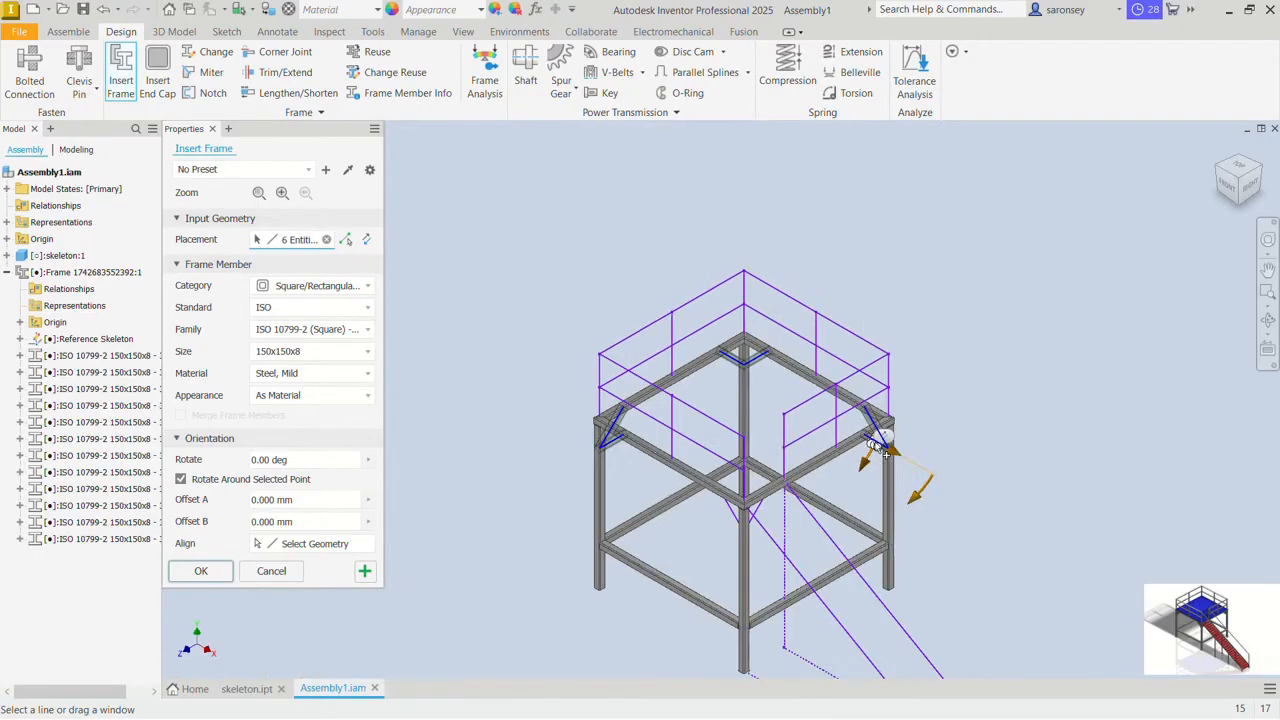
pyautogui.scroll(4, 733, 525)
pyautogui.click(739, 511)
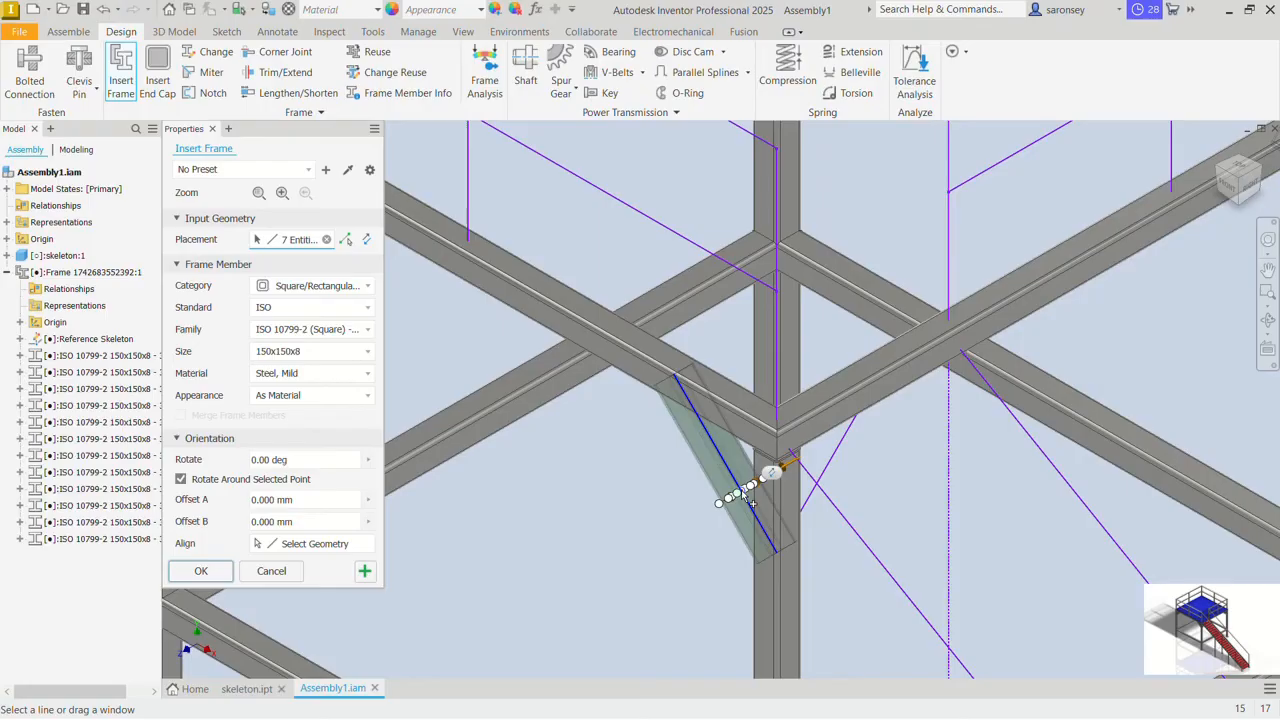
pyautogui.click(837, 460)
pyautogui.scroll(-2, 566, 433)
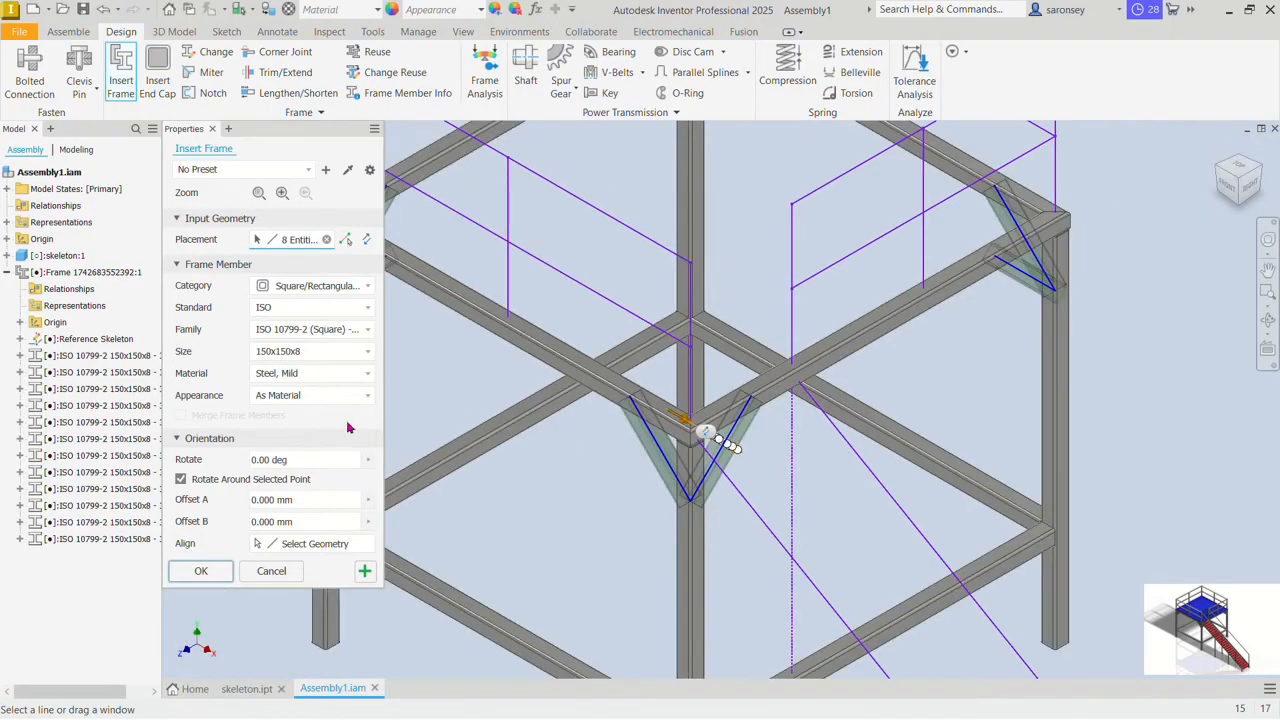
pyautogui.scroll(-4, 541, 370)
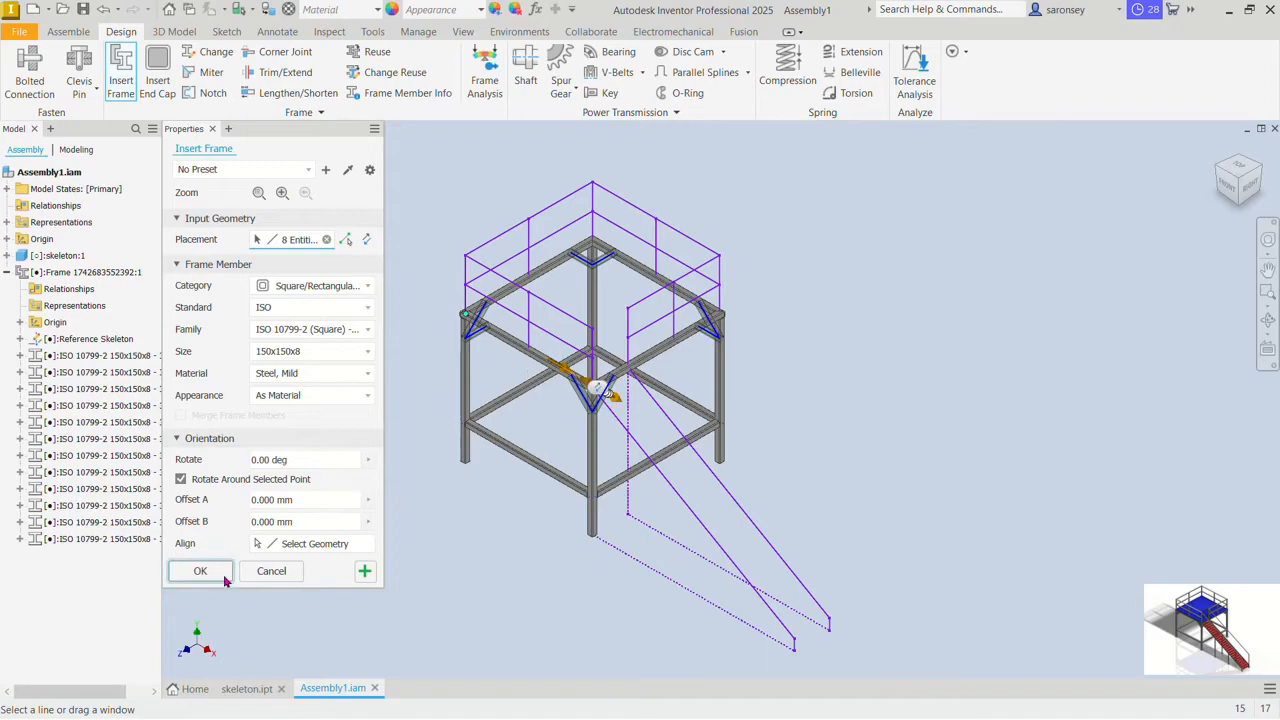
pyautogui.click(224, 577)
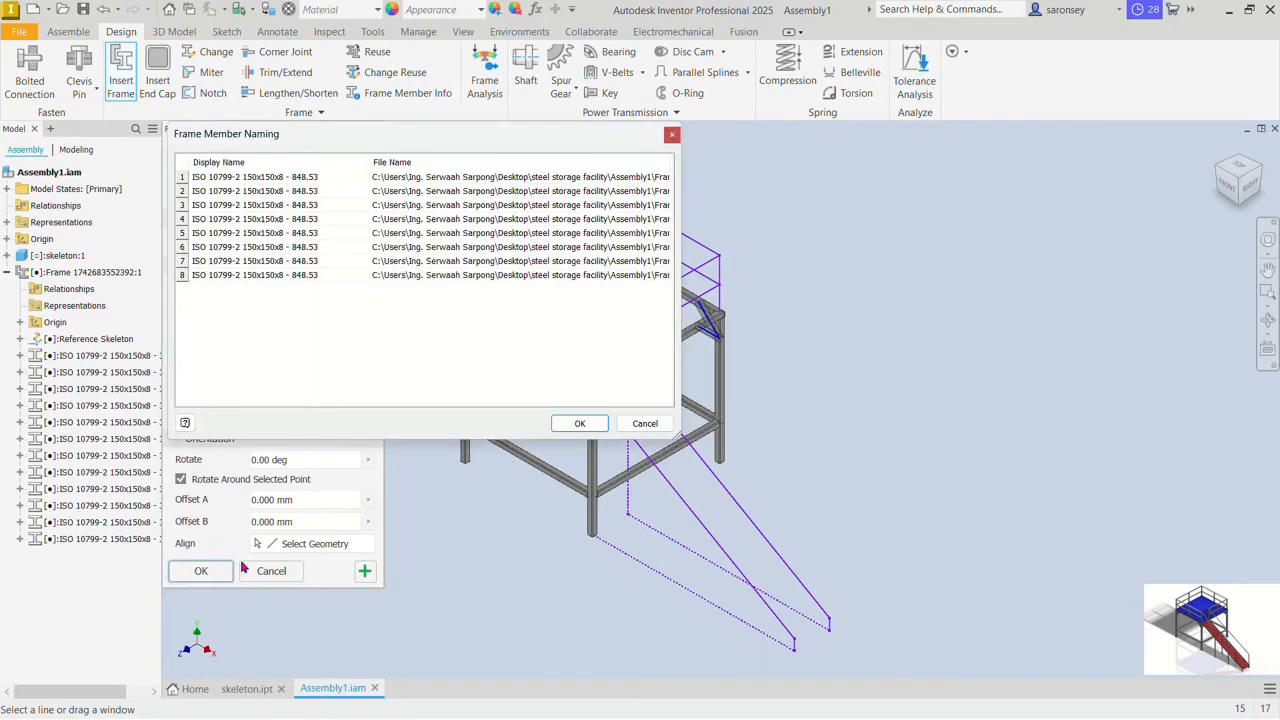
pyautogui.click(577, 424)
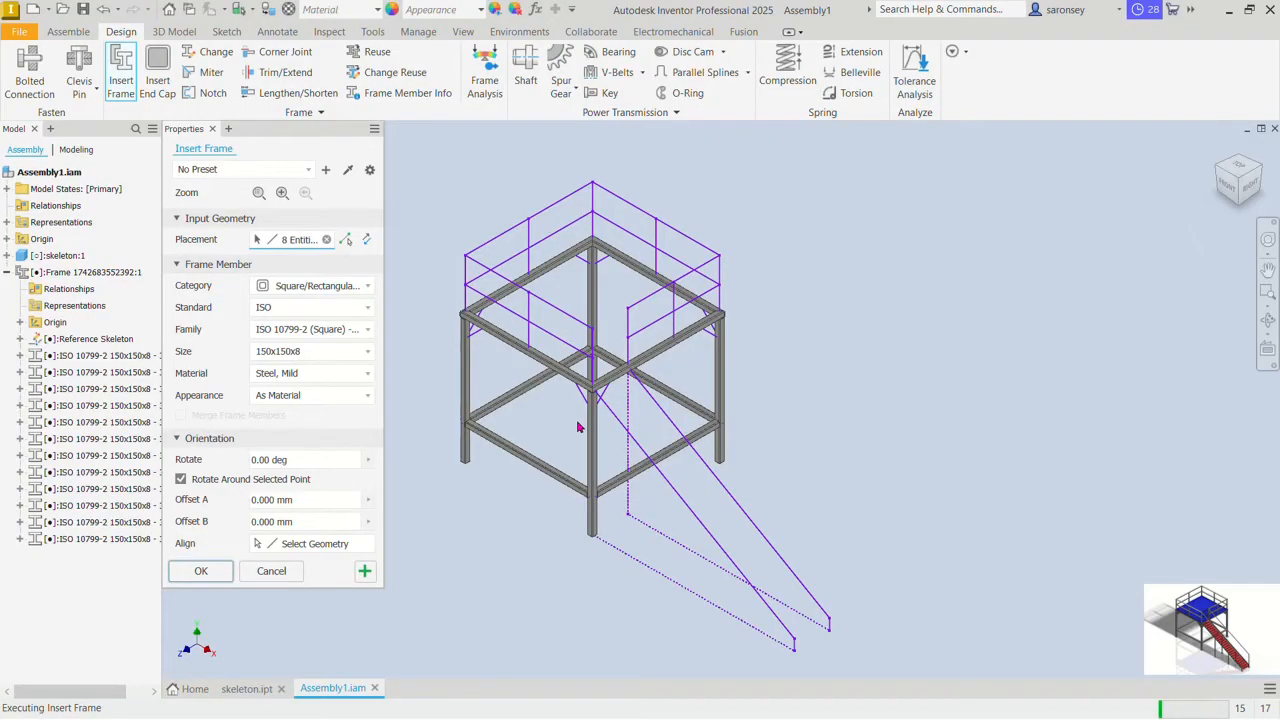
# Step: Start Trim/Extend and select the underside face of a platform-level beam as the trimming face
pyautogui.scroll(3, 512, 368)
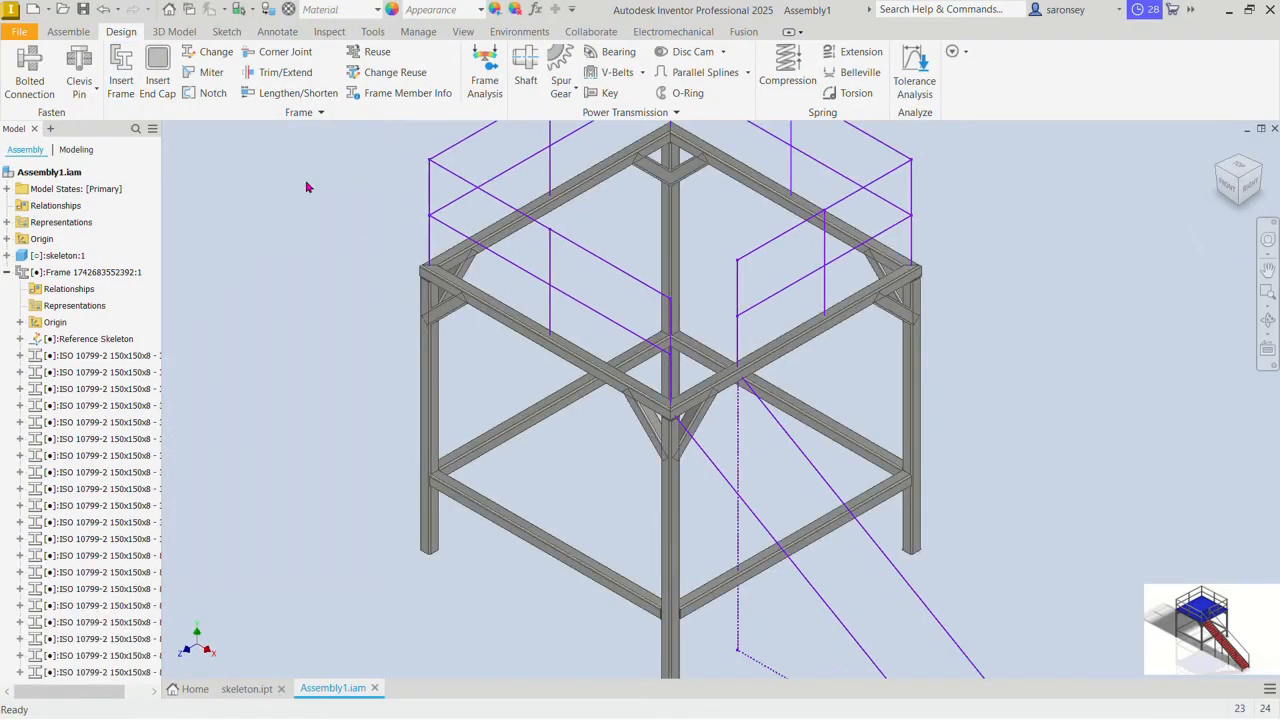
pyautogui.click(280, 72)
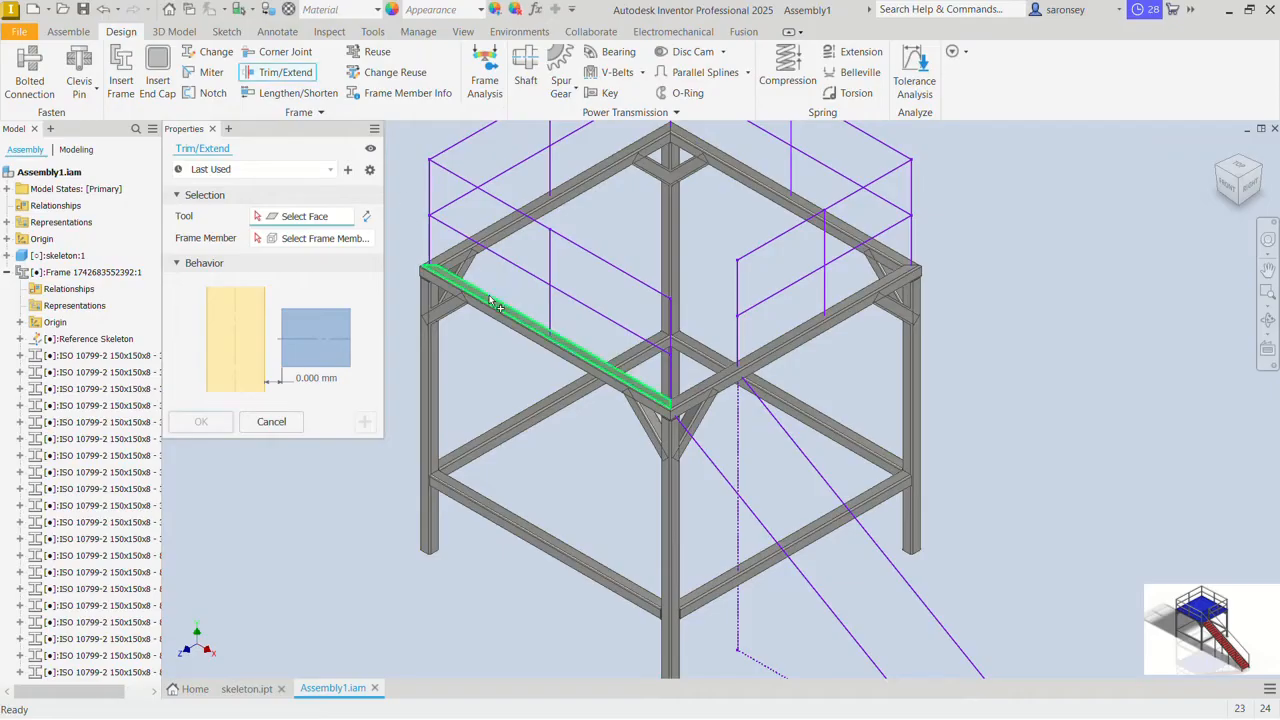
pyautogui.keyDown('shift'); pyautogui.moveTo(508, 323); pyautogui.dragTo(545, 330, button='middle'); pyautogui.keyUp('shift')
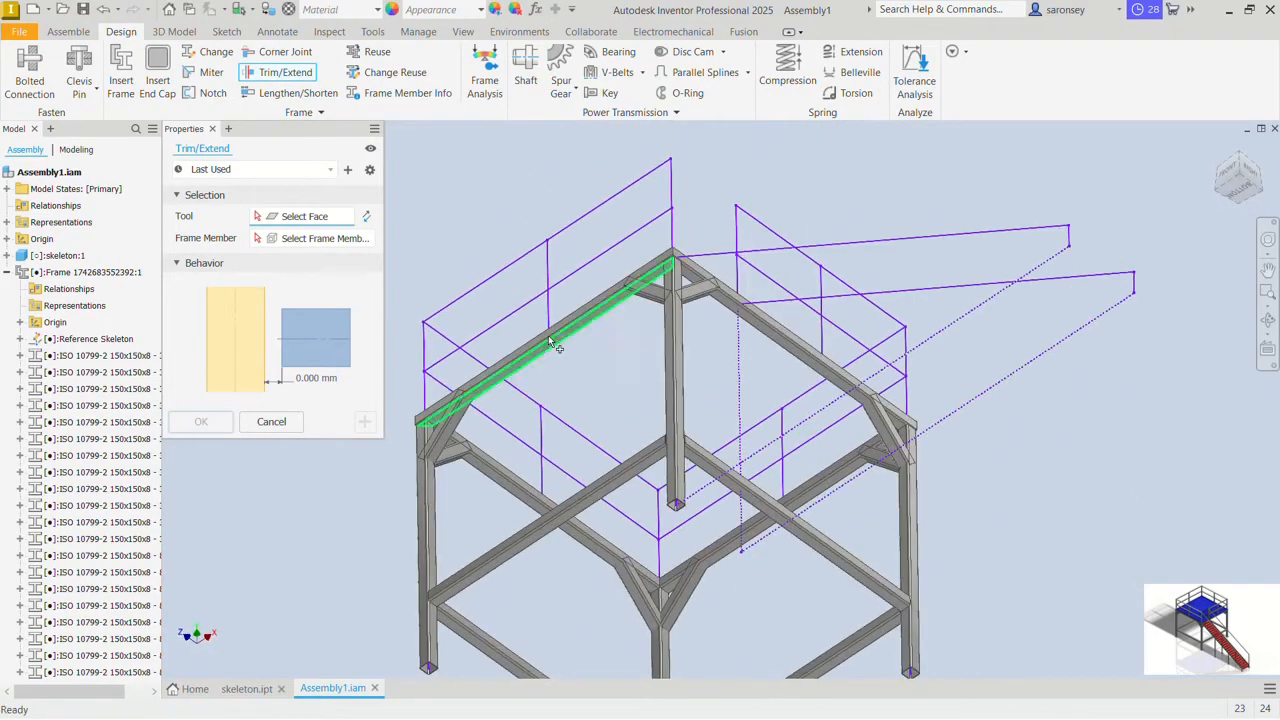
pyautogui.scroll(5, 551, 351)
pyautogui.click(552, 348)
pyautogui.scroll(-6, 552, 348)
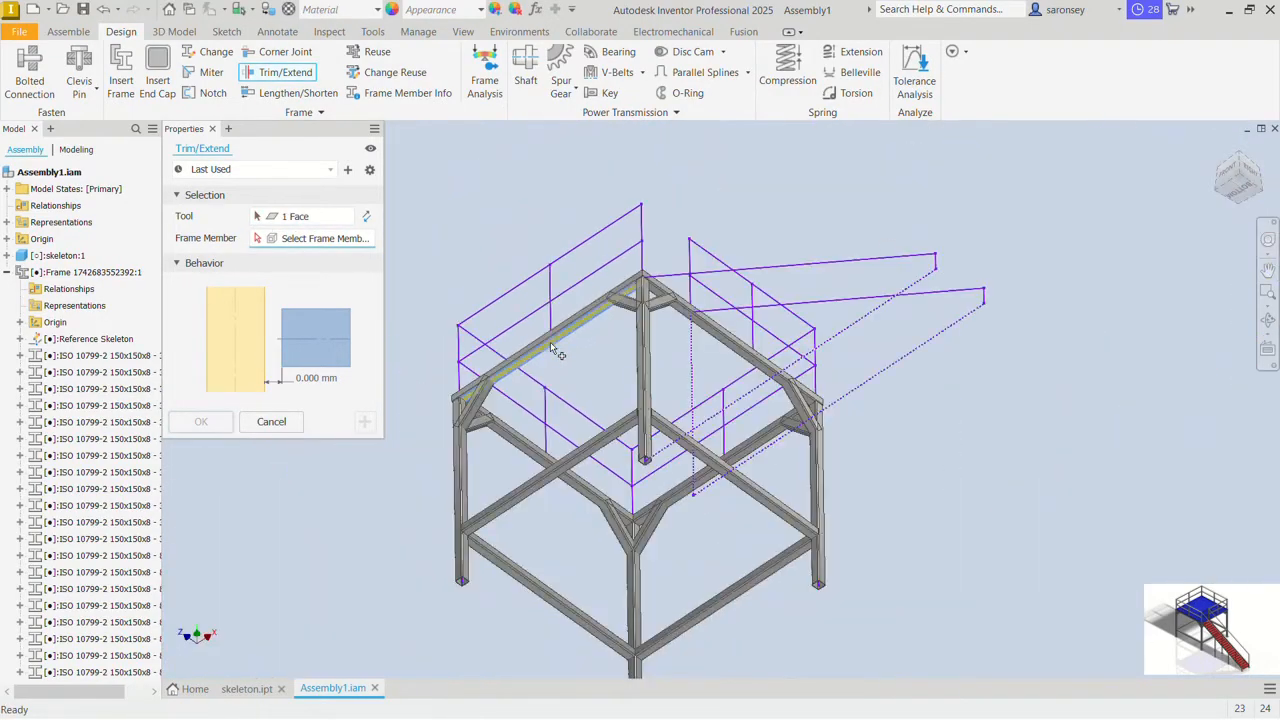
# Step: Trim the eight diagonal corner braces to the selected top beam face with a 0 mm offset
pyautogui.click(475, 395)
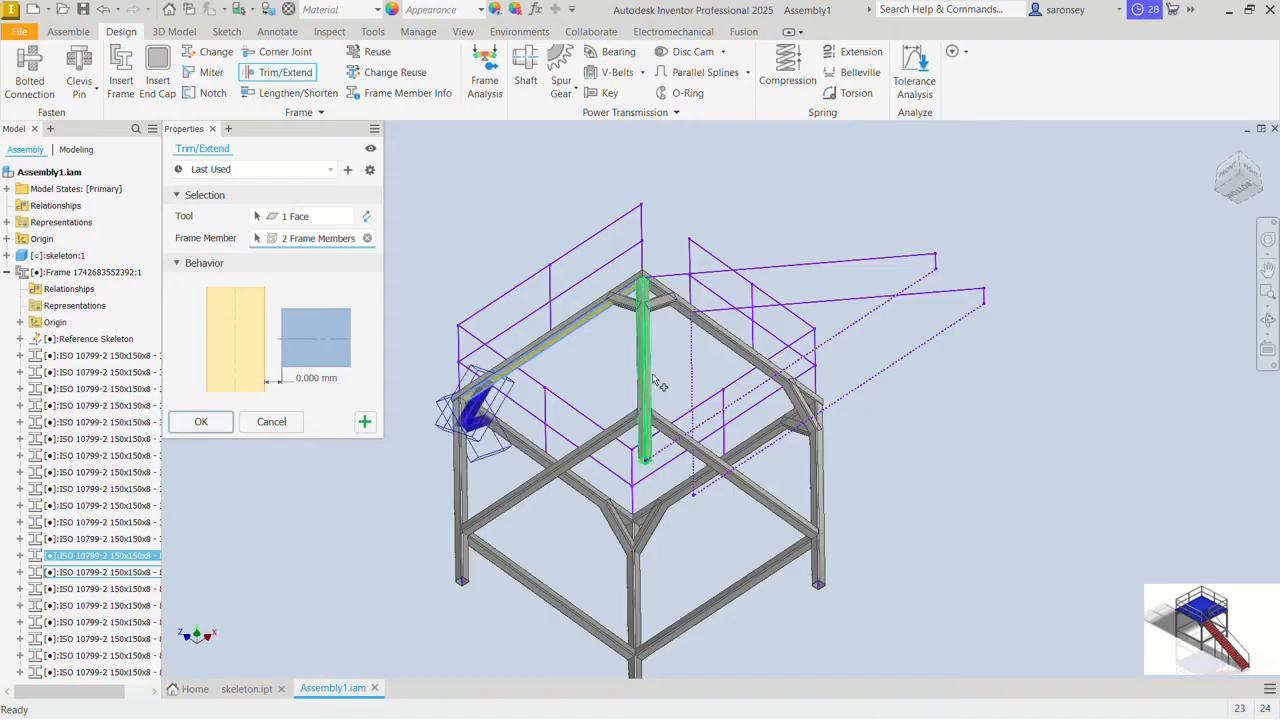
pyautogui.click(663, 299)
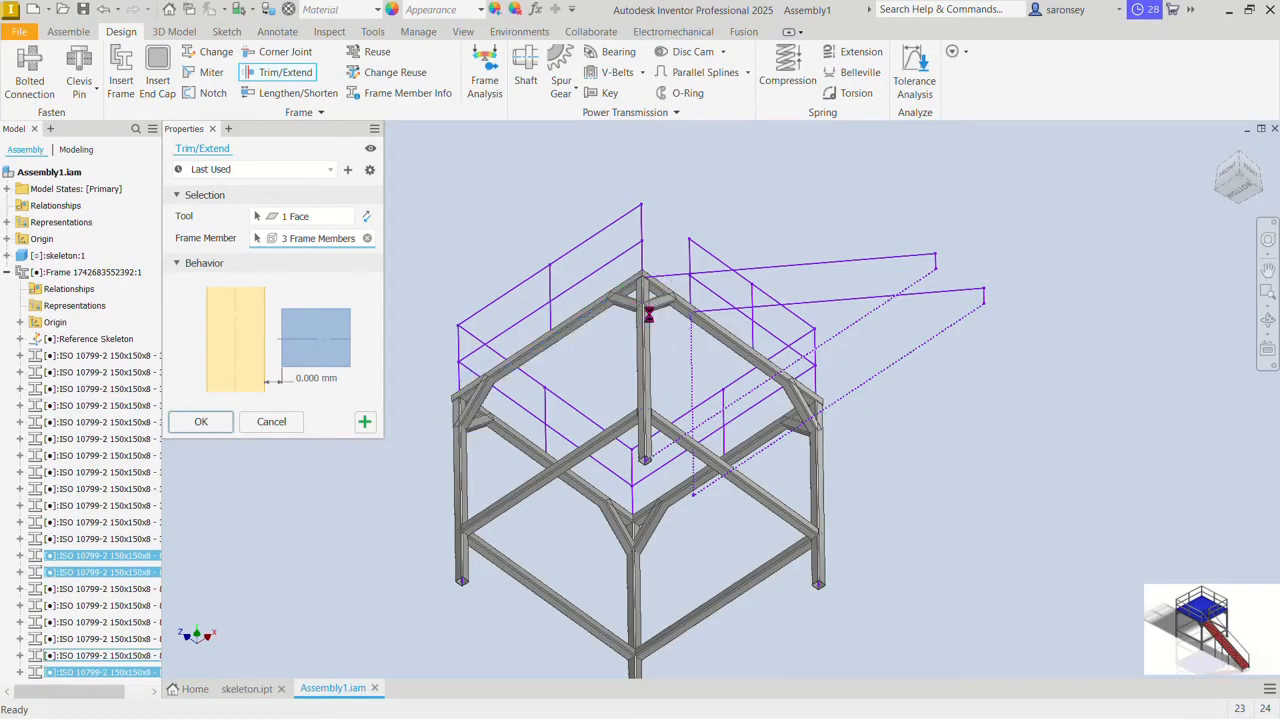
pyautogui.click(806, 407)
pyautogui.scroll(5, 801, 409)
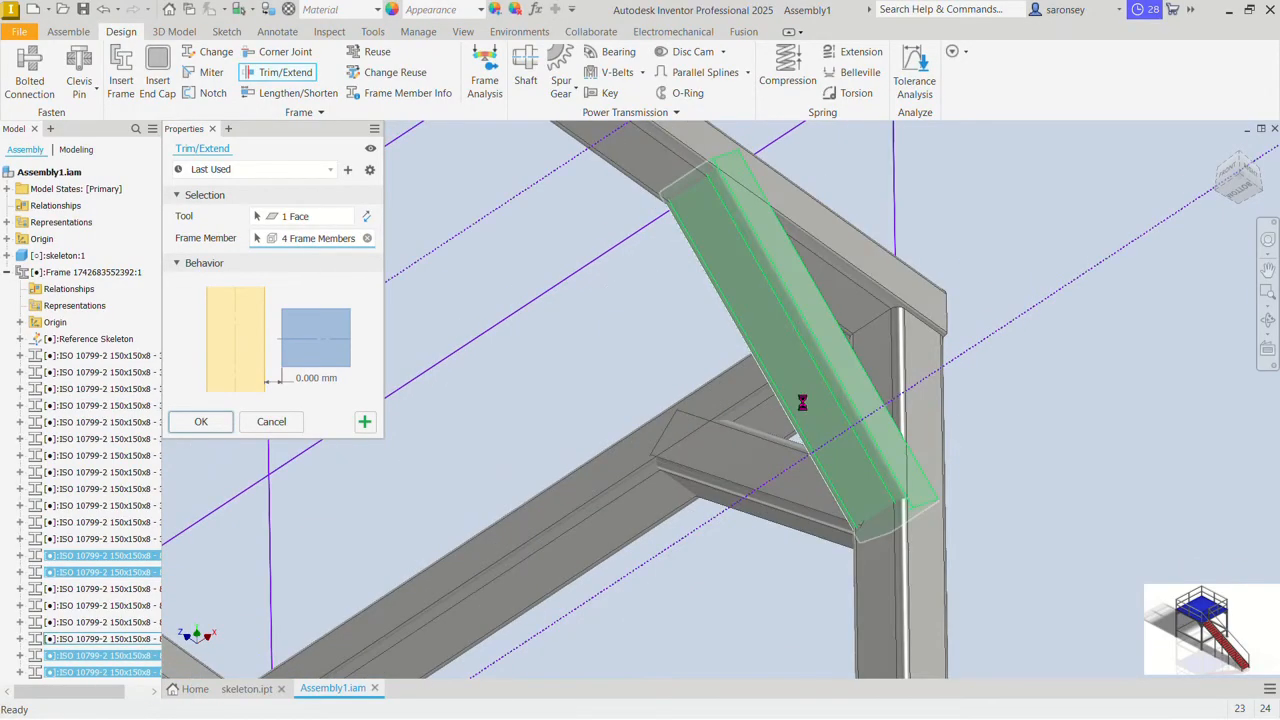
pyautogui.click(757, 455)
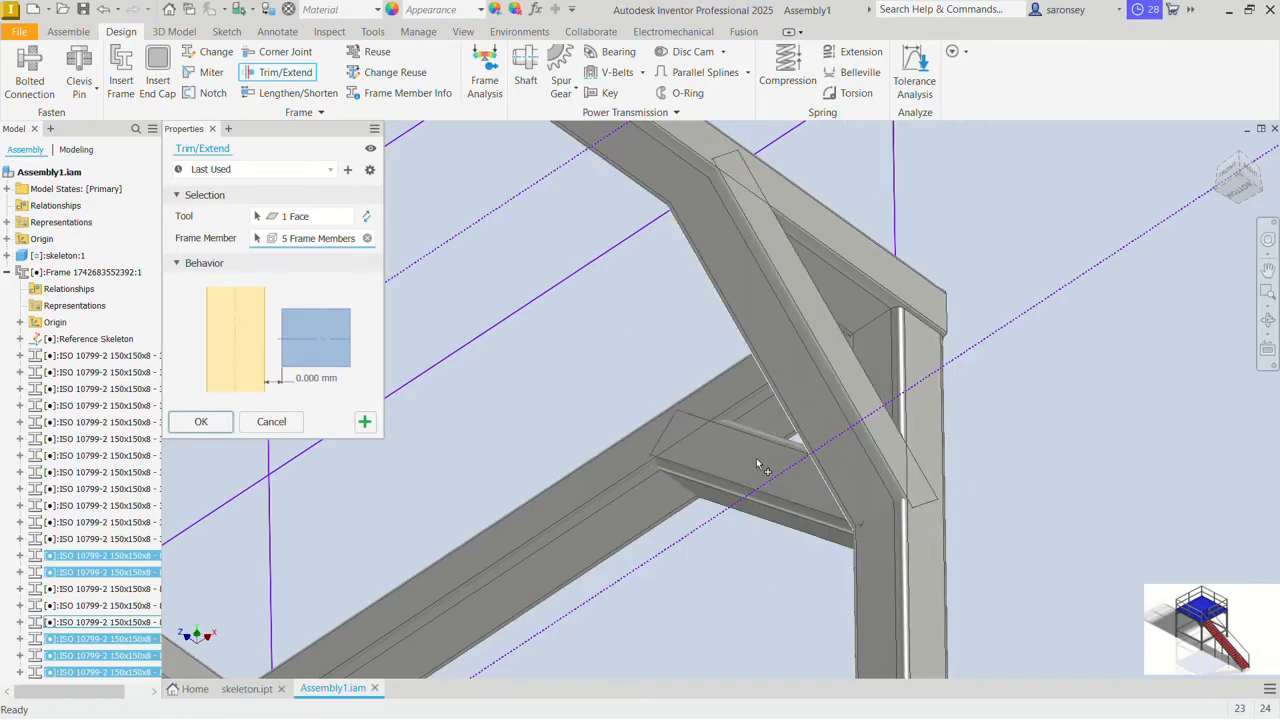
pyautogui.click(757, 464)
pyautogui.scroll(-5, 757, 462)
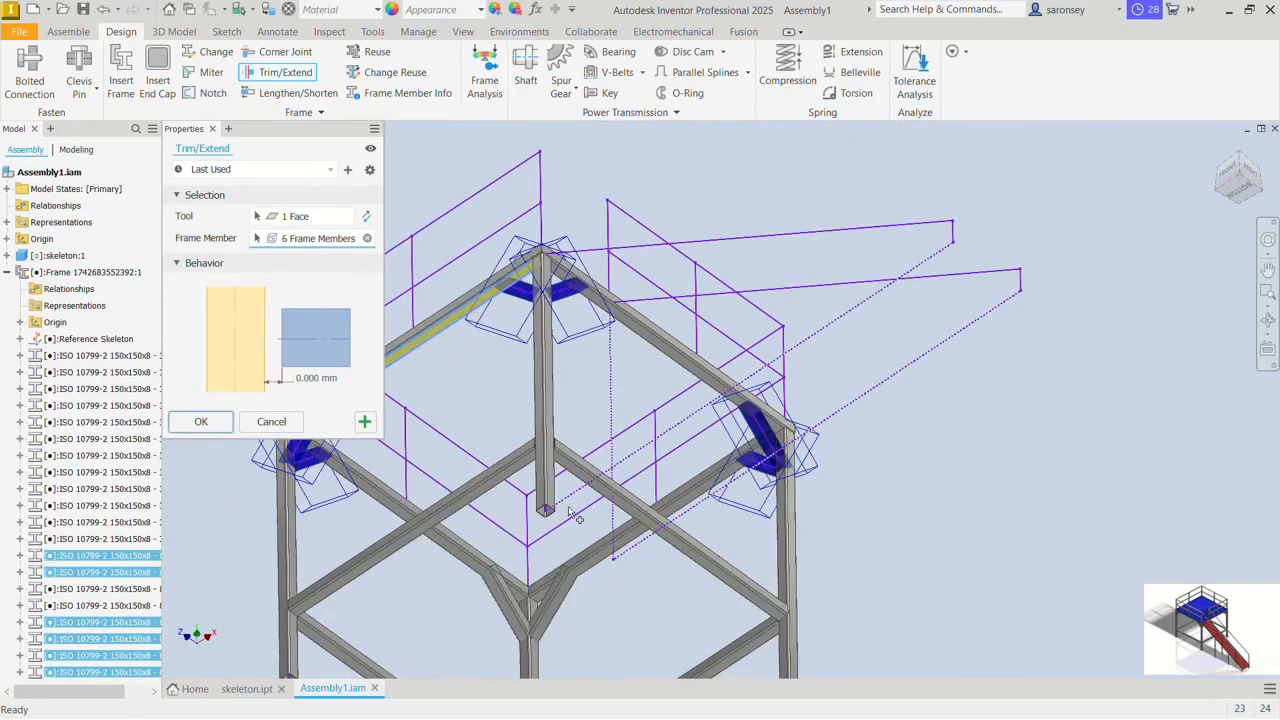
pyautogui.moveTo(570, 512); pyautogui.dragTo(632, 409, button='middle')
pyautogui.click(605, 508)
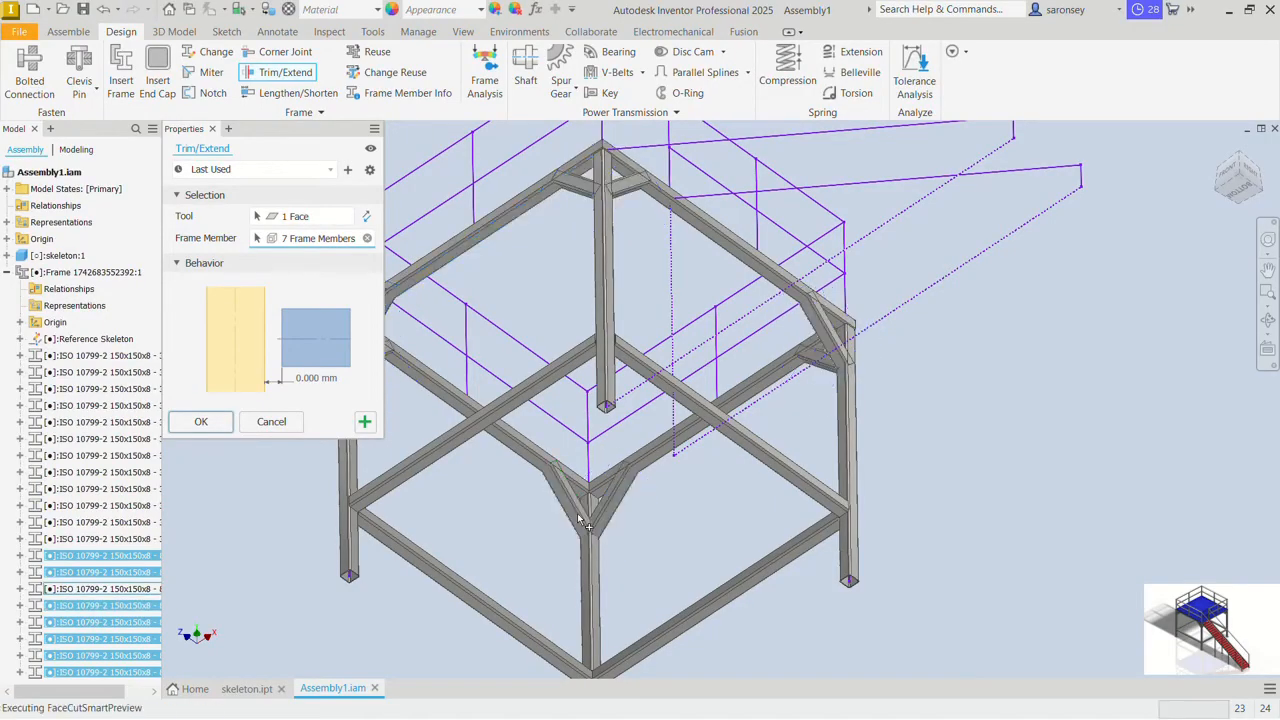
pyautogui.click(582, 520)
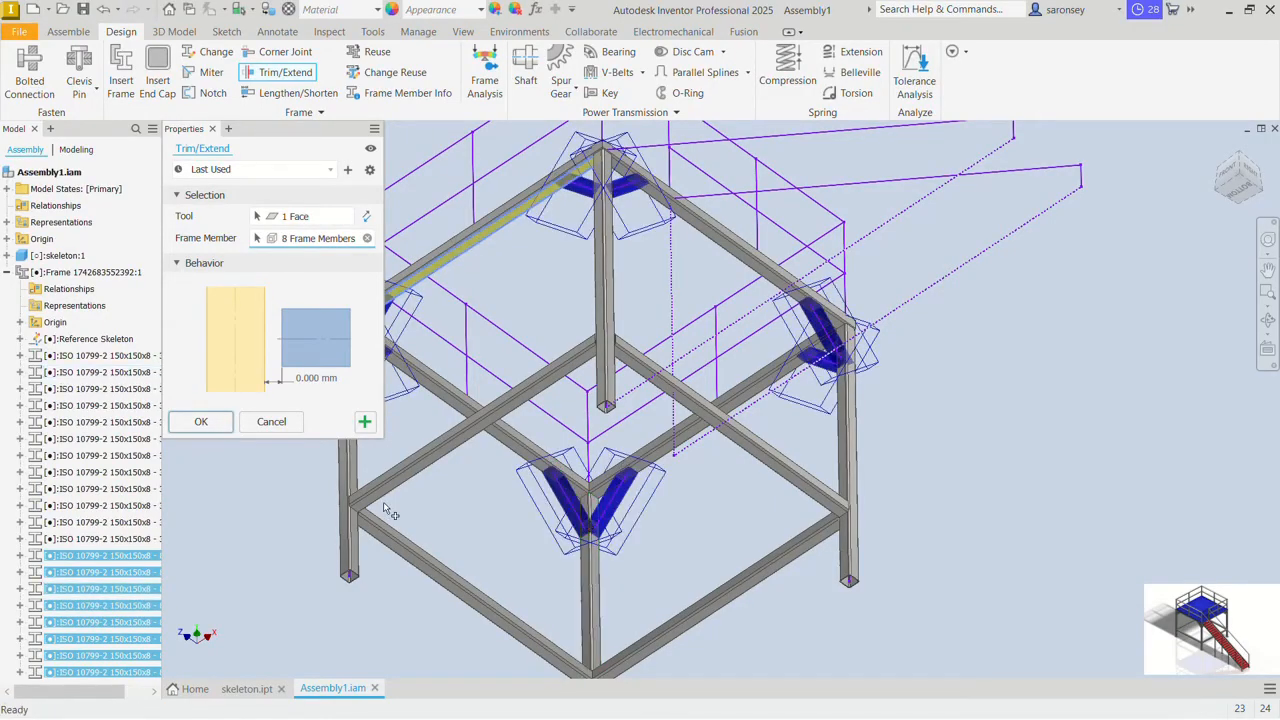
pyautogui.click(202, 422)
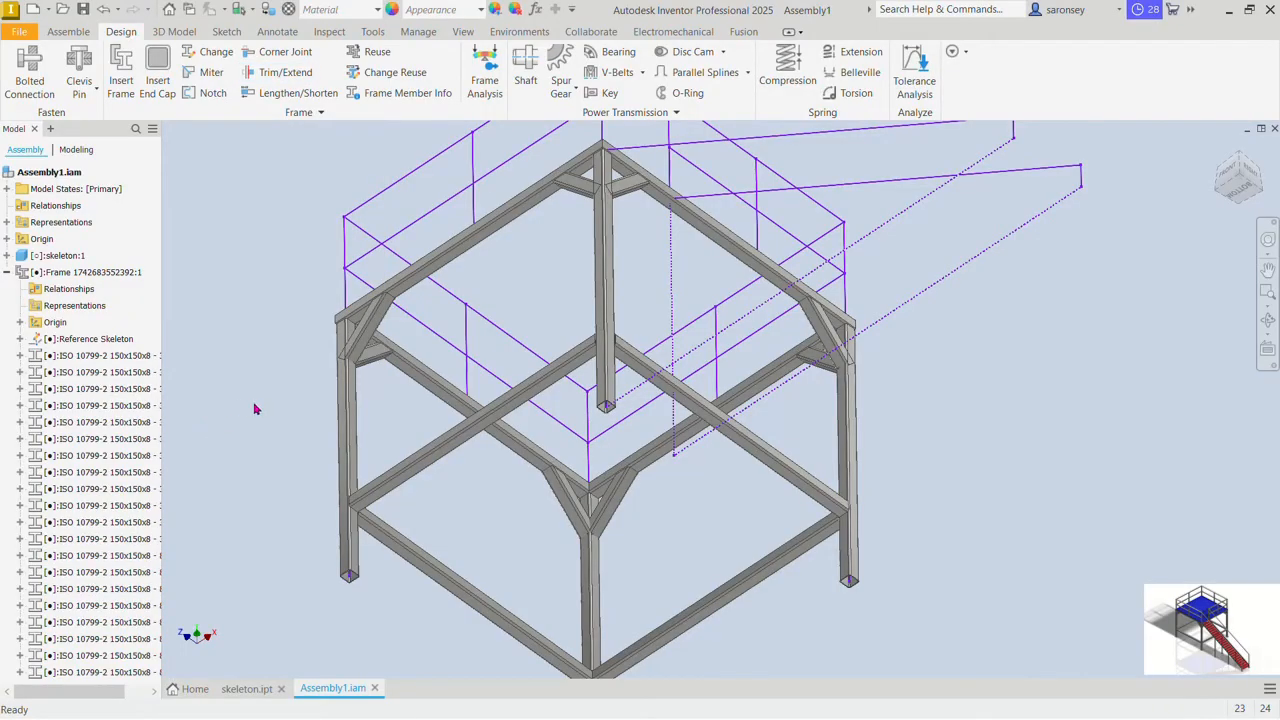
# Step: Examine the trimmed corner braces where they meet the top beams and posts, and check the overall frame
pyautogui.scroll(-2, 256, 409)
pyautogui.keyDown('shift'); pyautogui.moveTo(338, 410); pyautogui.dragTo(326, 386, button='middle'); pyautogui.keyUp('shift')
pyautogui.scroll(5, 298, 350)
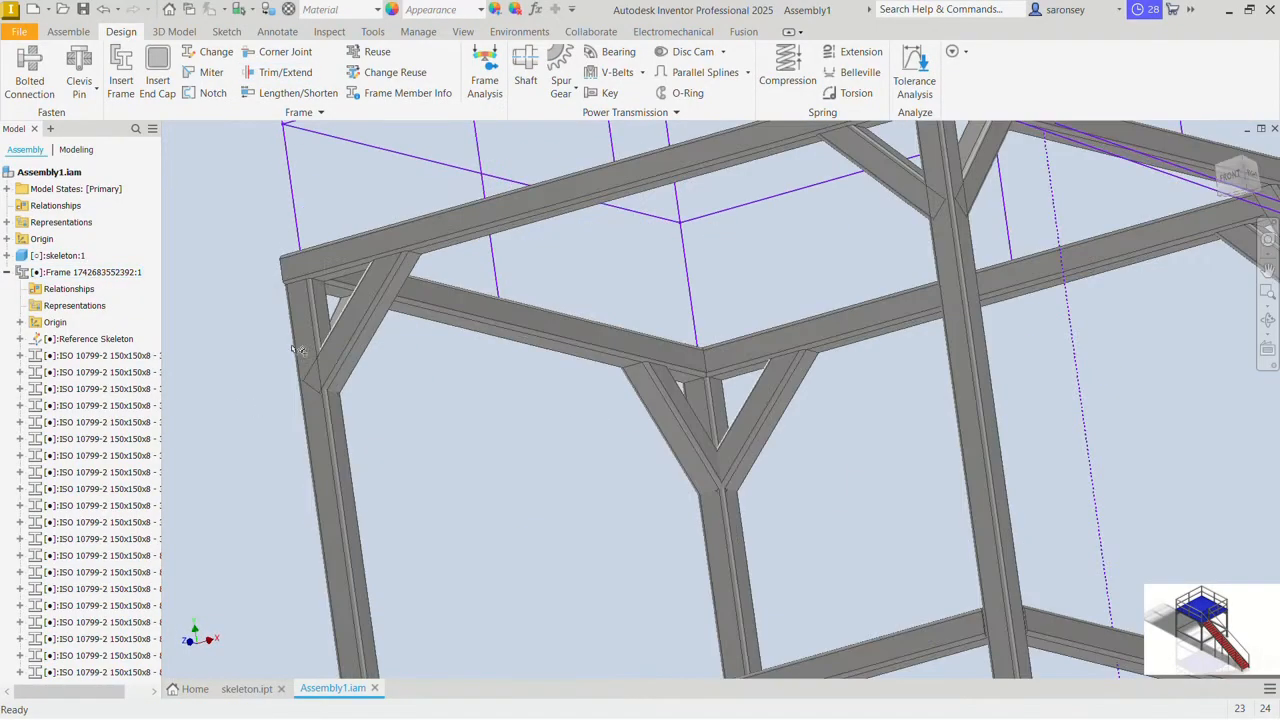
pyautogui.click(349, 345)
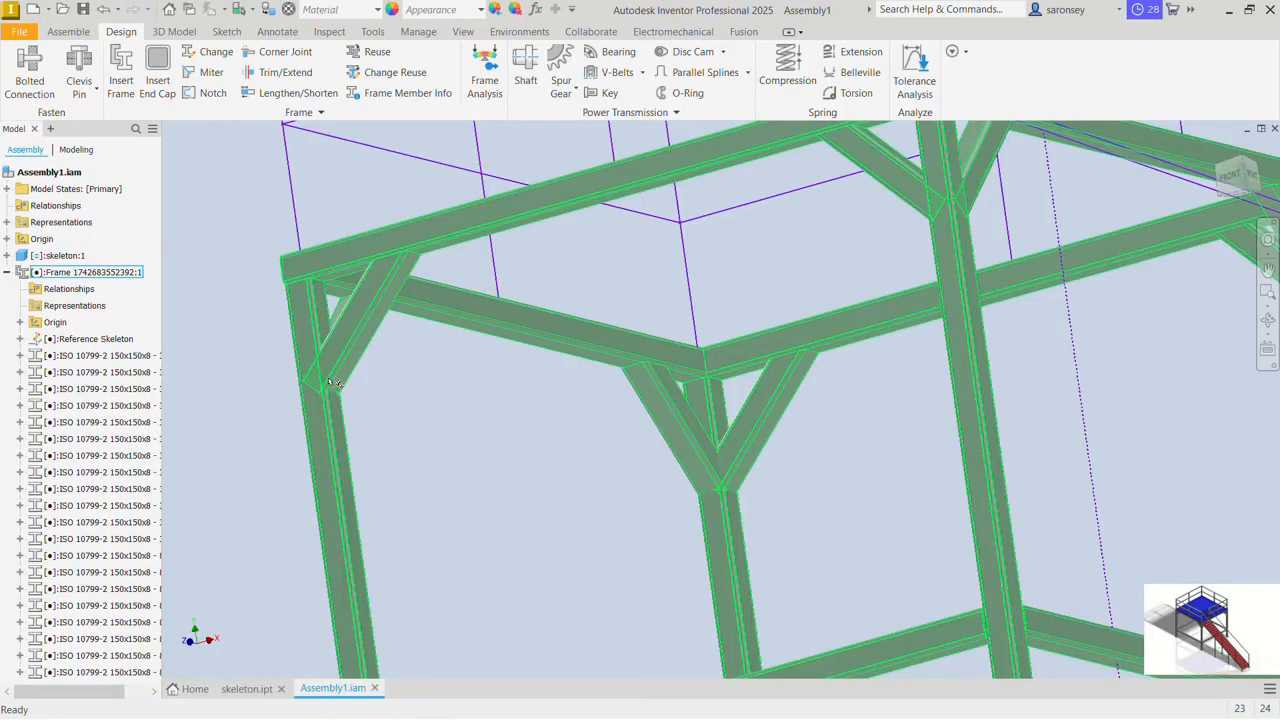
pyautogui.scroll(-3, 440, 450)
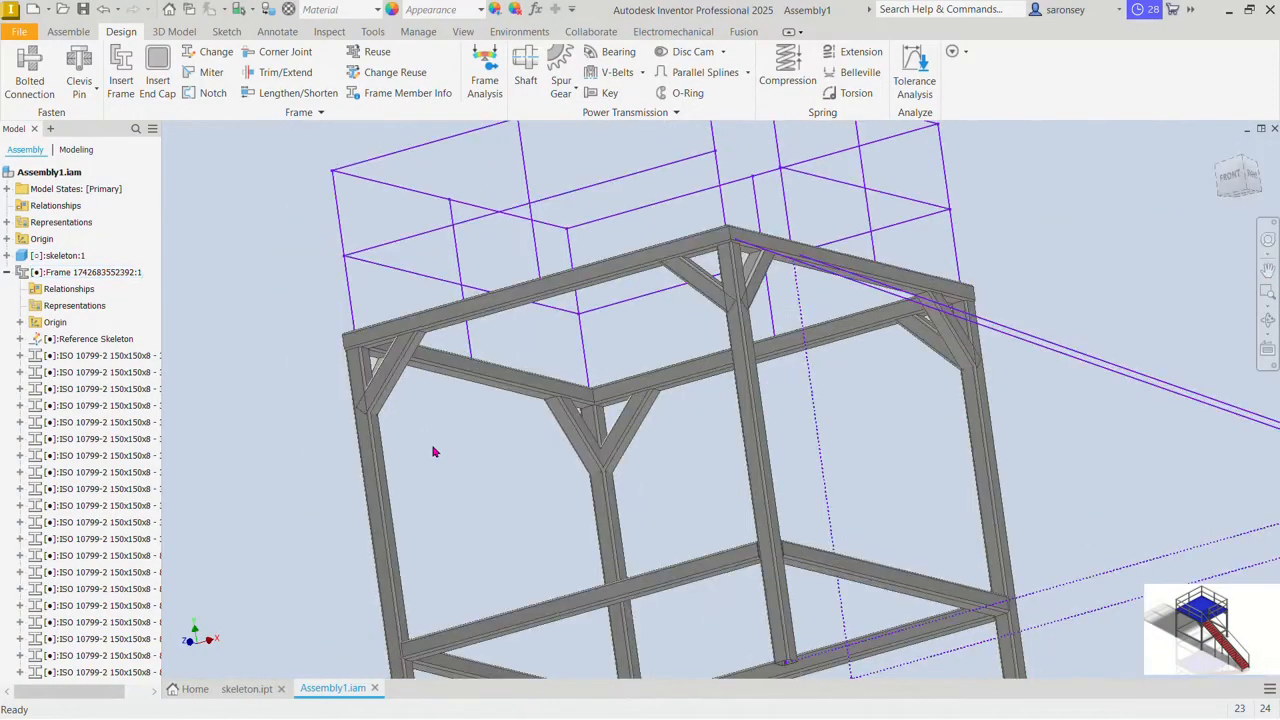
pyautogui.scroll(3, 434, 452)
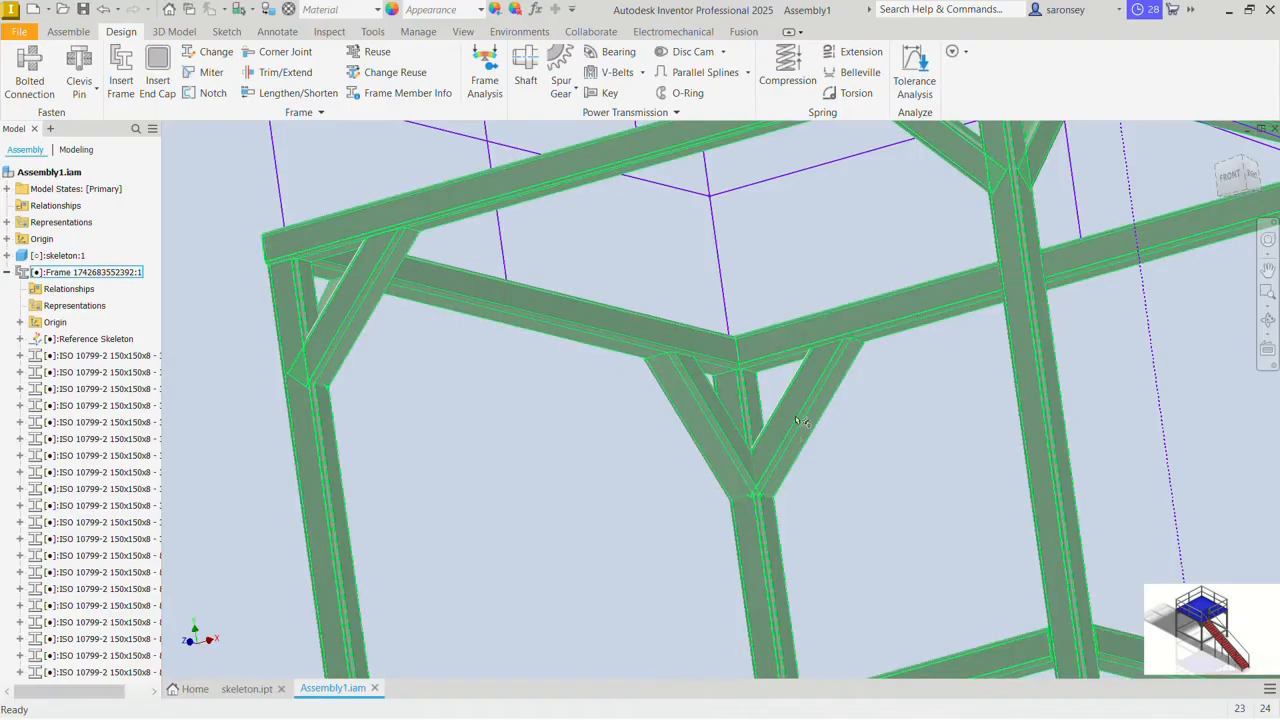
pyautogui.scroll(-5, 552, 429)
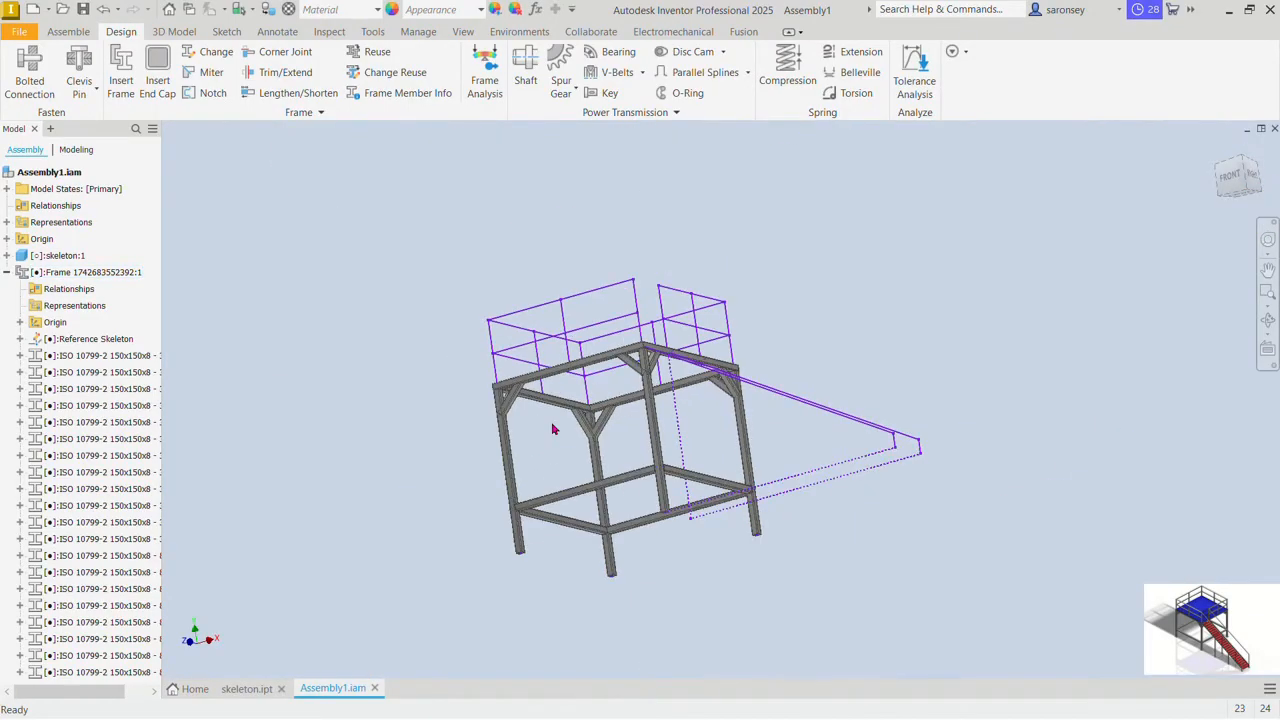
pyautogui.keyDown('shift'); pyautogui.moveTo(965, 291); pyautogui.dragTo(914, 308, button='middle'); pyautogui.keyUp('shift')
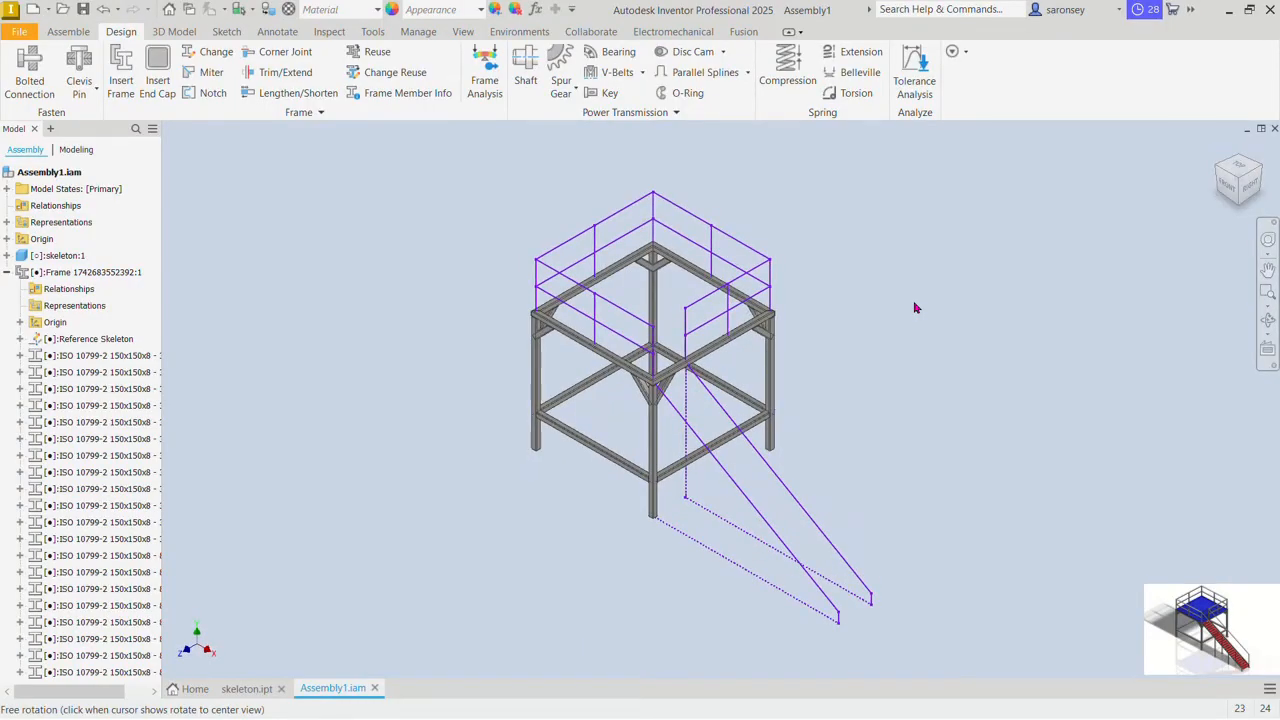
# Step: Start inserting frame members along the two long sloping stair lines of the skeleton
pyautogui.click(134, 78)
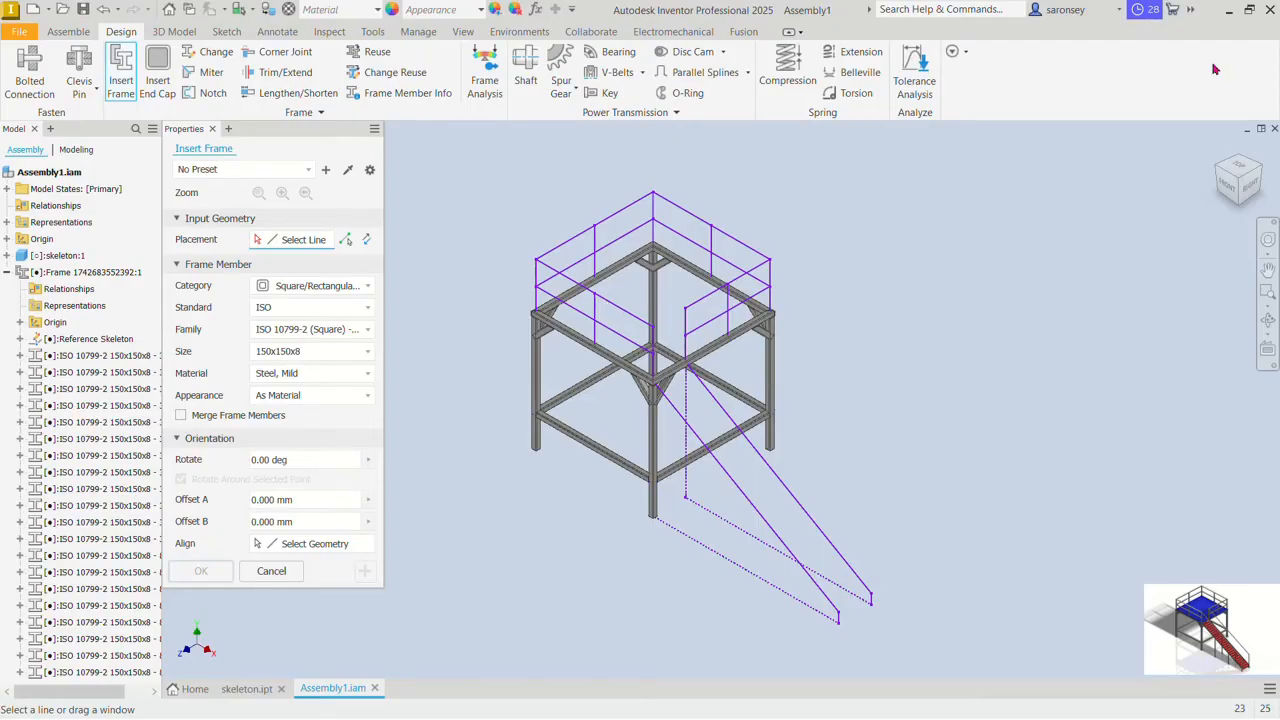
pyautogui.click(760, 513)
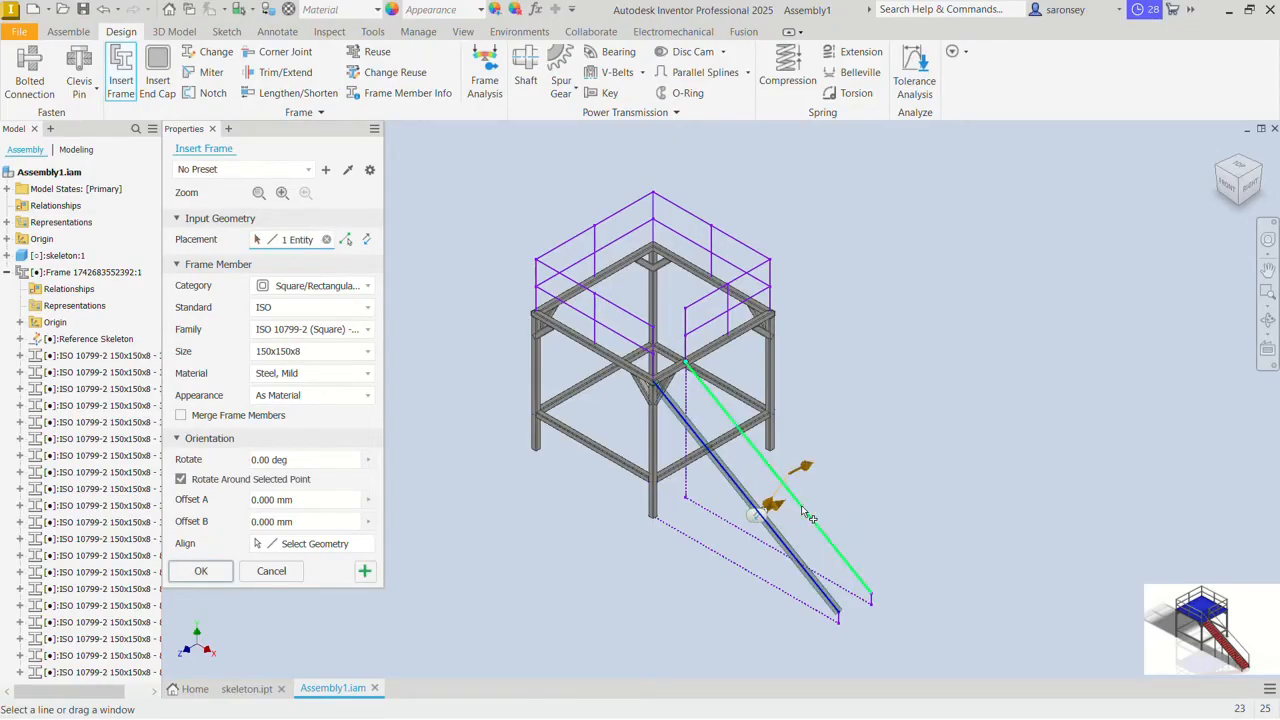
pyautogui.click(809, 519)
pyautogui.scroll(3, 795, 518)
pyautogui.scroll(-2, 802, 486)
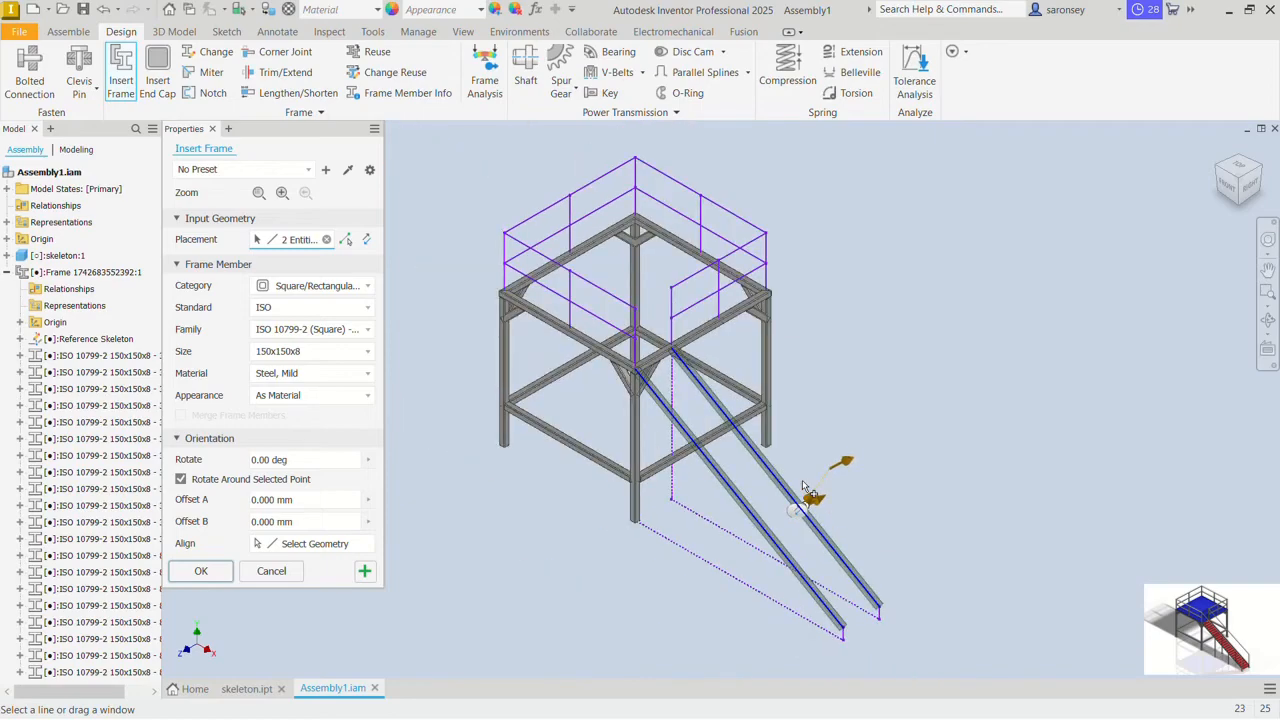
# Step: Set the size of the new square frame members to 70x70x5
pyautogui.click(366, 352)
pyautogui.scroll(7, 300, 400)
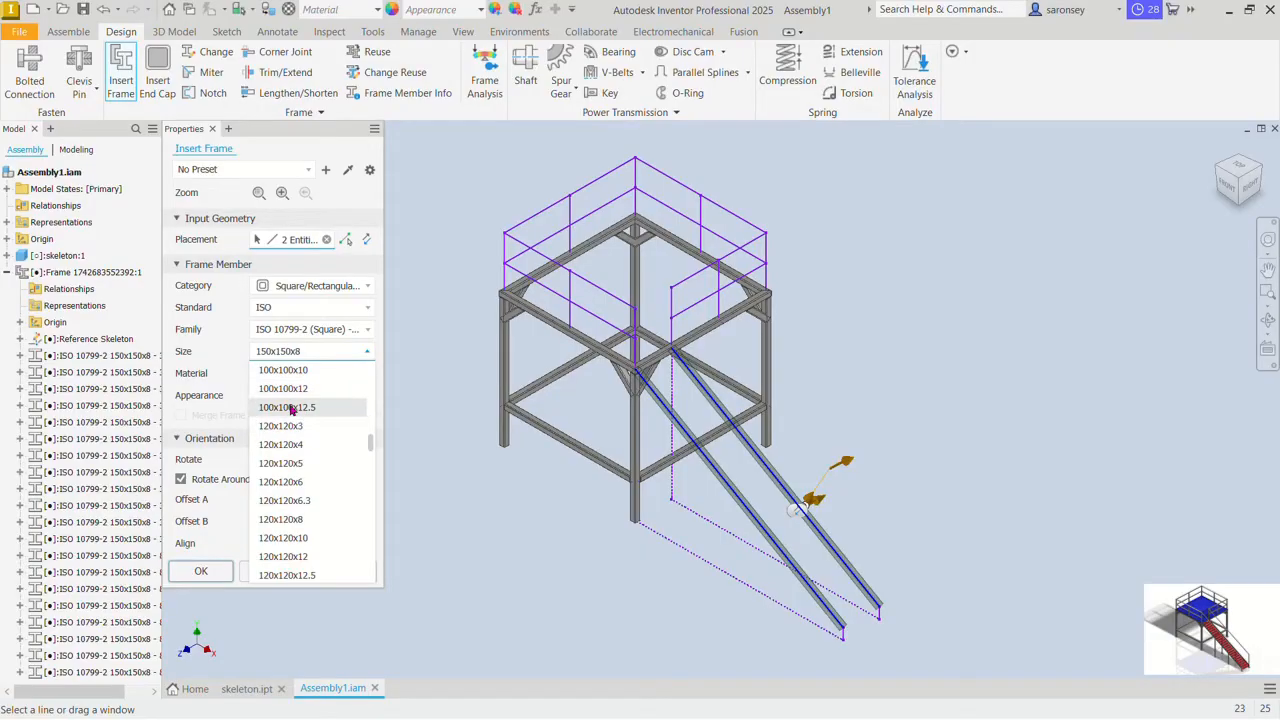
pyautogui.scroll(6, 290, 410)
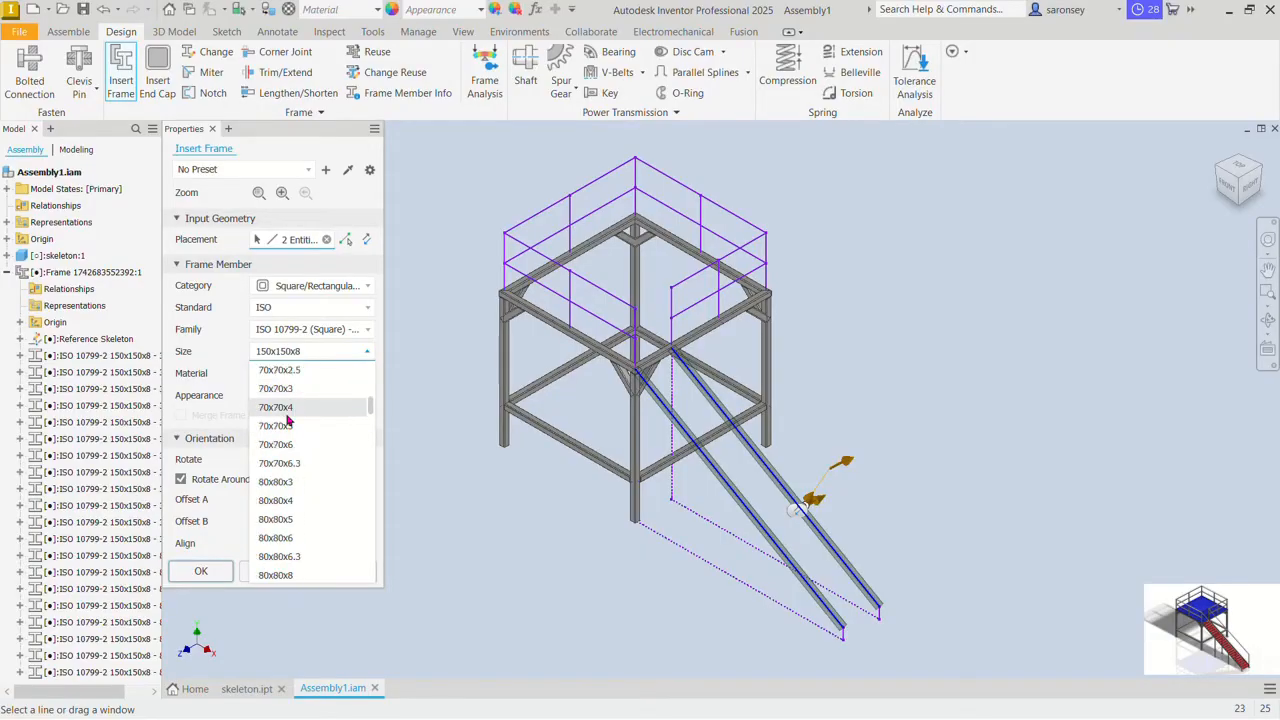
pyautogui.scroll(4, 287, 421)
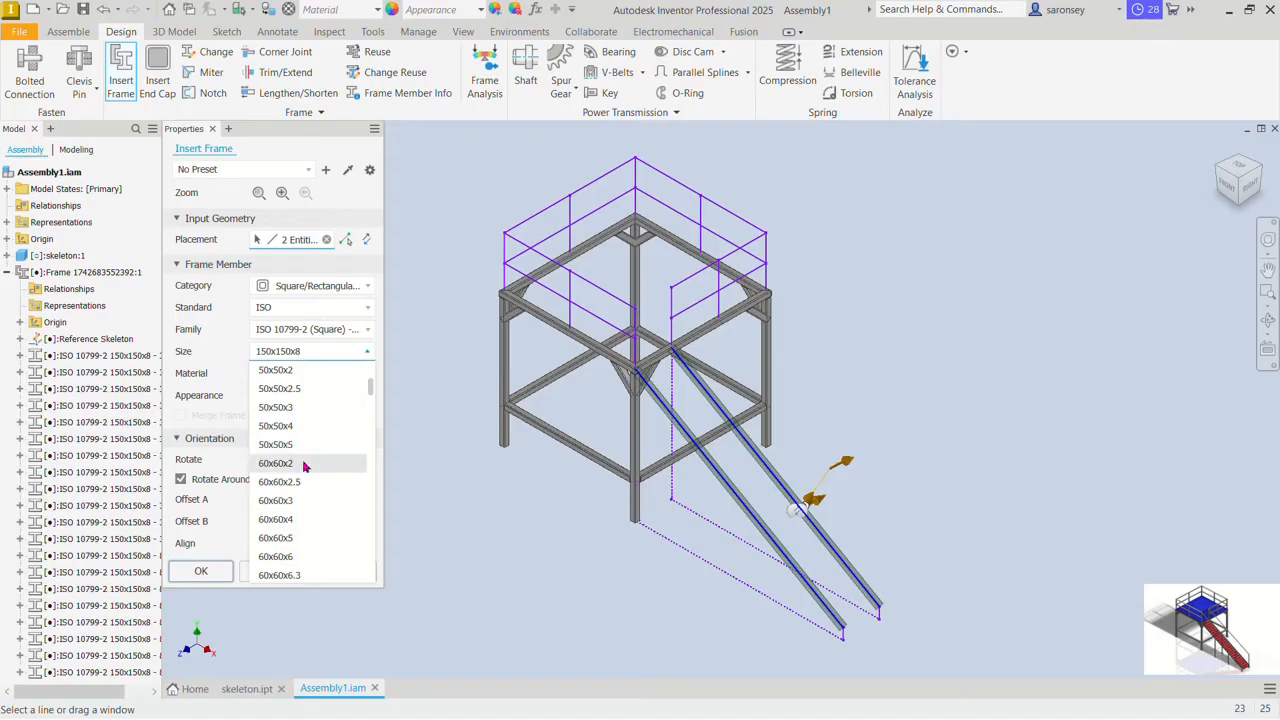
pyautogui.scroll(-4, 305, 513)
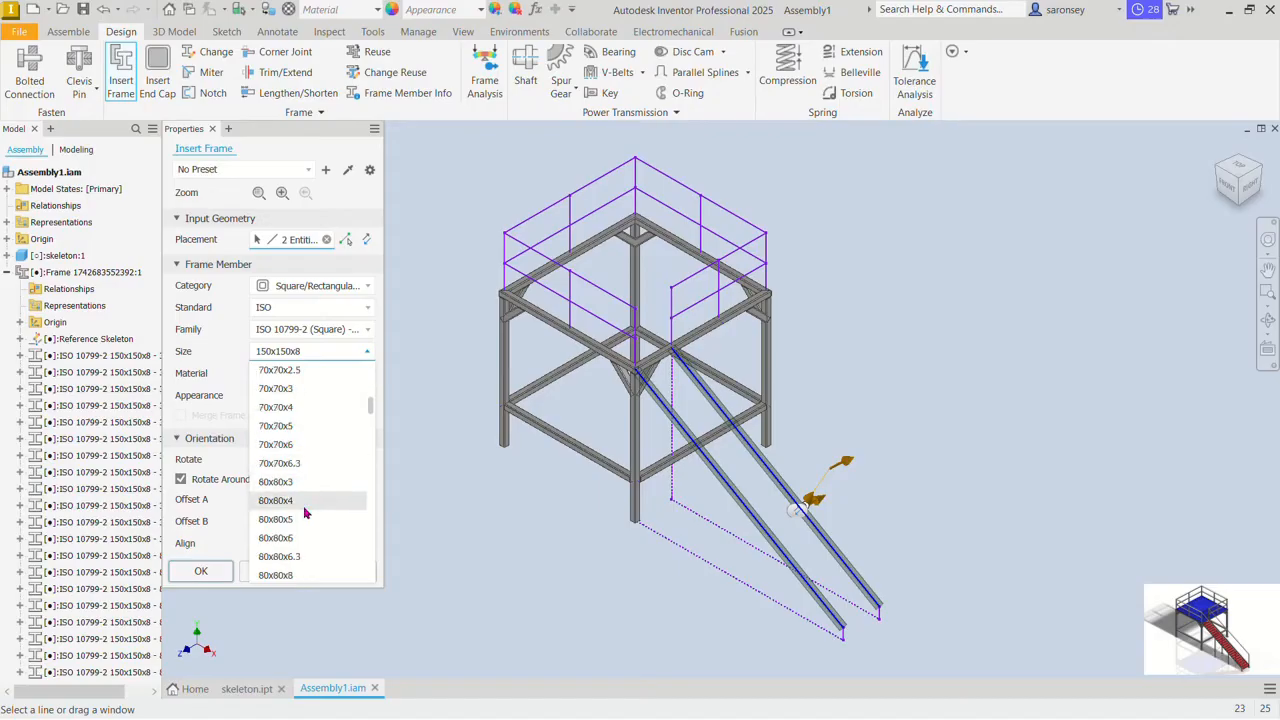
pyautogui.click(290, 426)
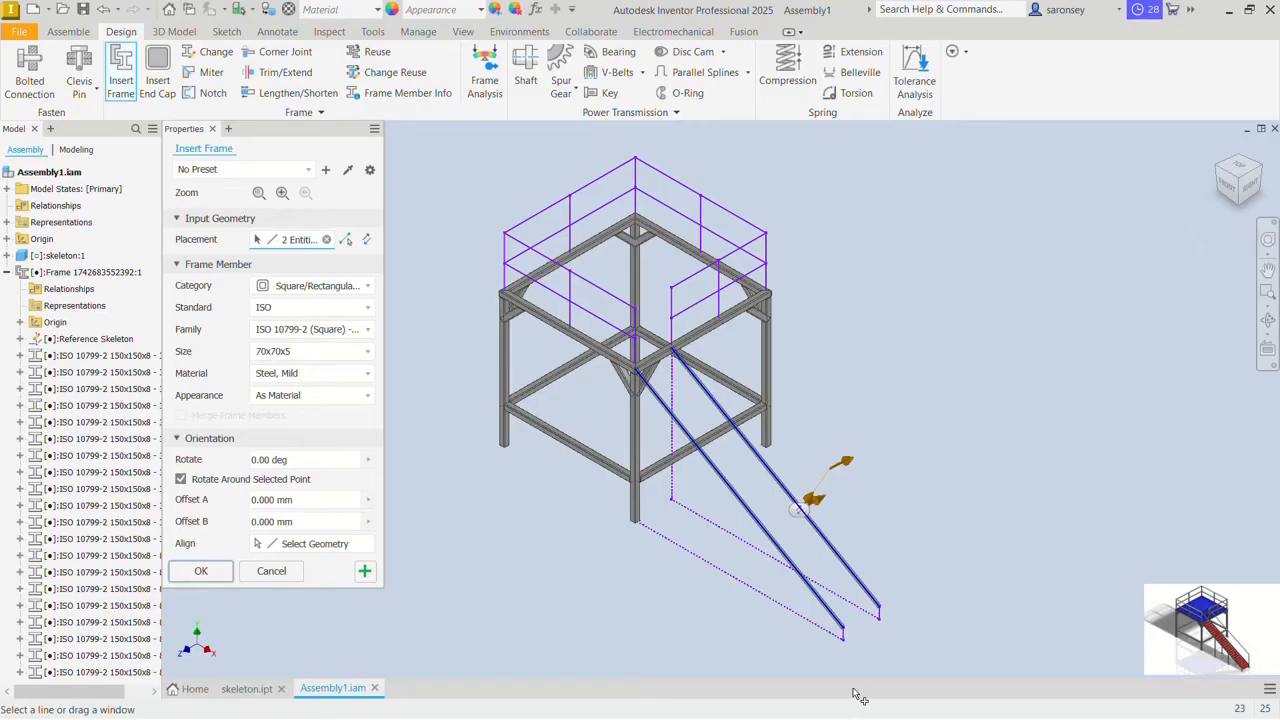
# Step: Add the two short vertical lines at the foot of the stair to the placement and create the members
pyautogui.scroll(3, 845, 645)
pyautogui.click(830, 635)
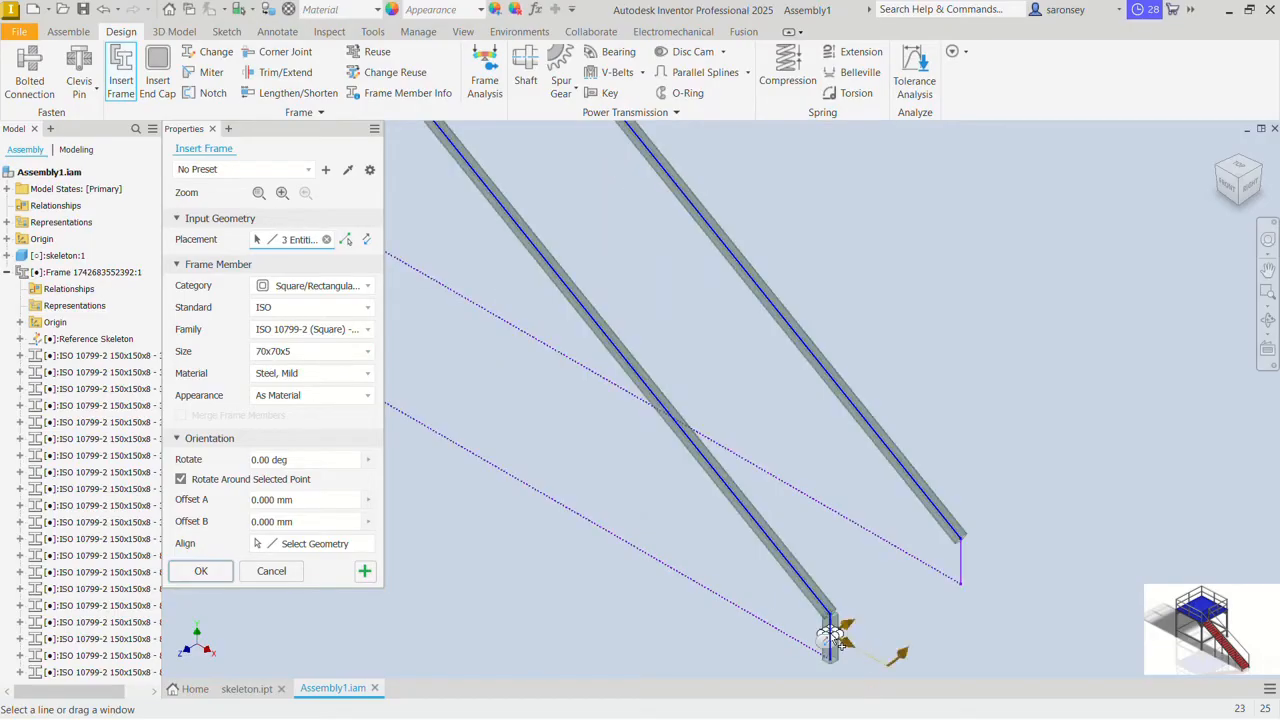
pyautogui.click(962, 568)
pyautogui.scroll(-4, 962, 568)
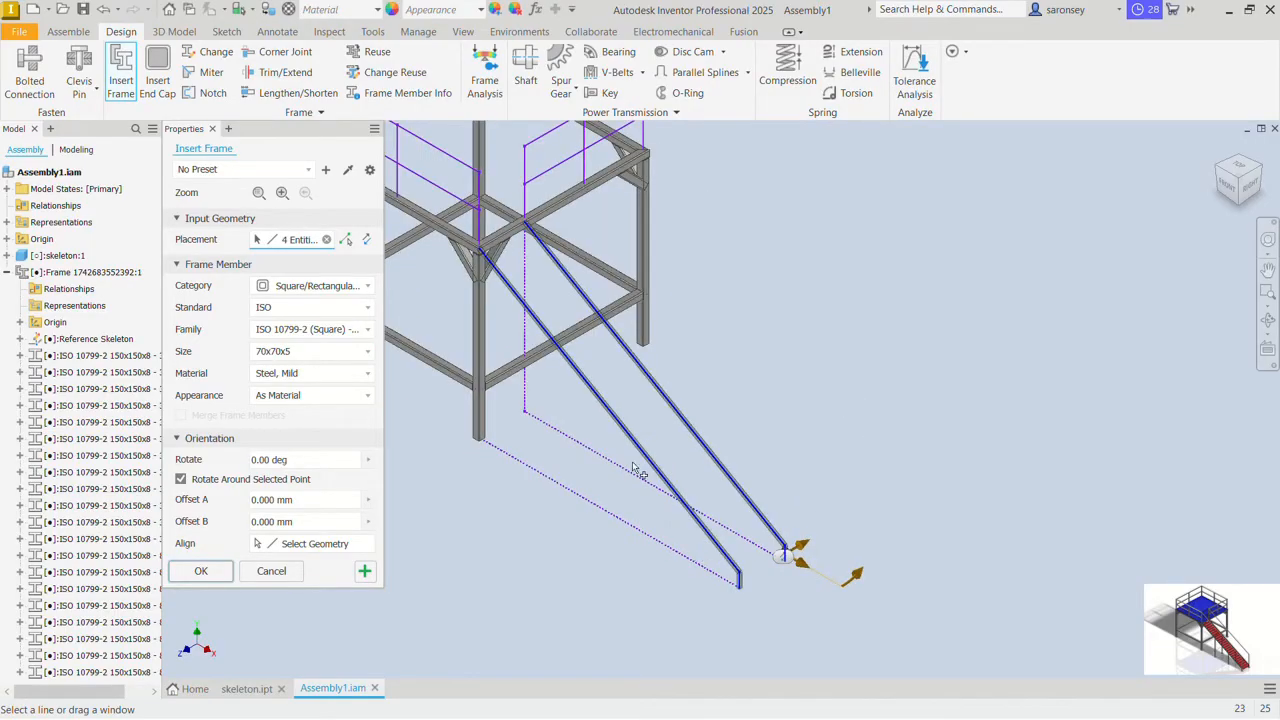
pyautogui.click(201, 571)
pyautogui.click(575, 426)
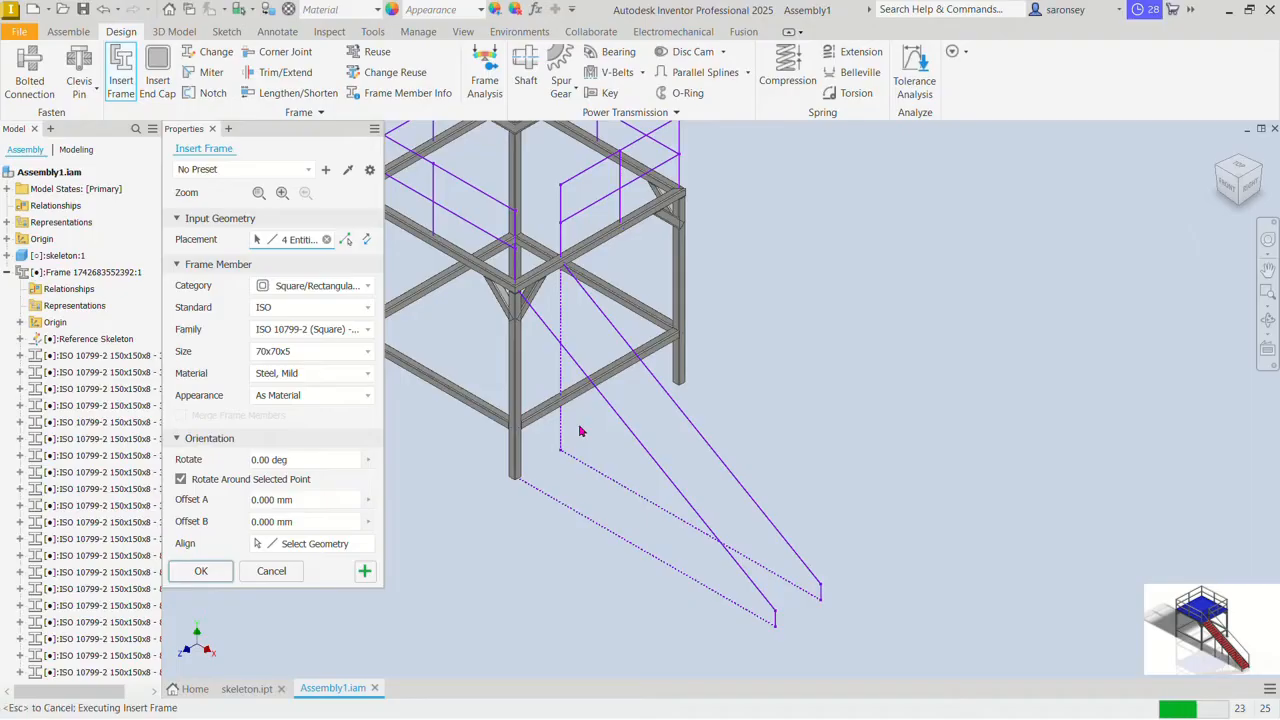
# Step: Trim the upper ends of both sloping stair members to the outer face of the adjacent corner post with a 0 mm offset
pyautogui.scroll(3, 578, 410)
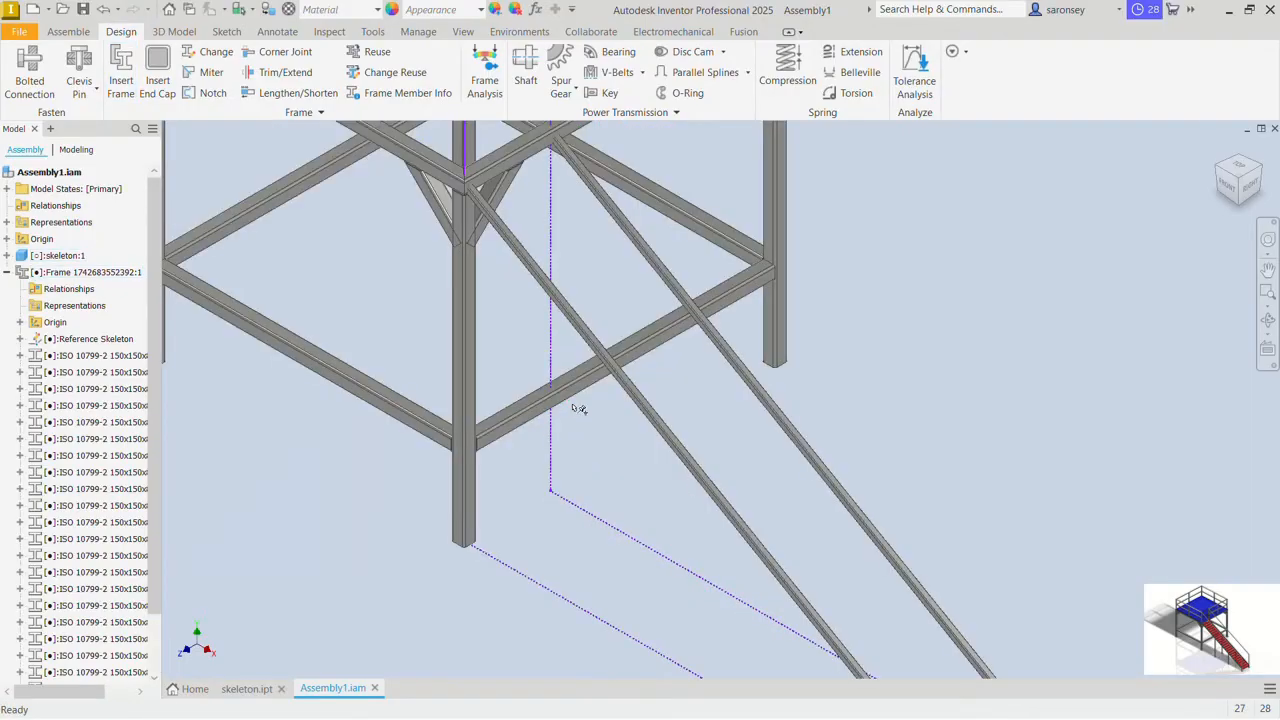
pyautogui.scroll(-2, 578, 410)
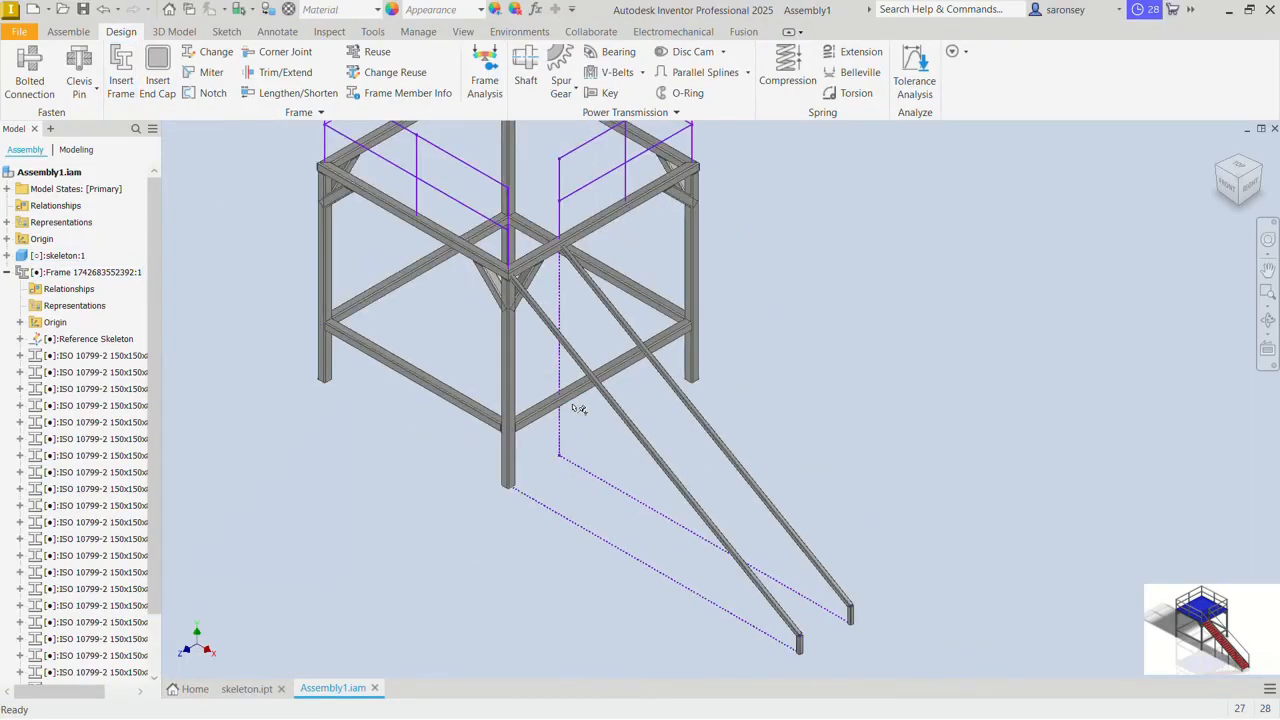
pyautogui.click(289, 74)
pyautogui.scroll(3, 470, 250)
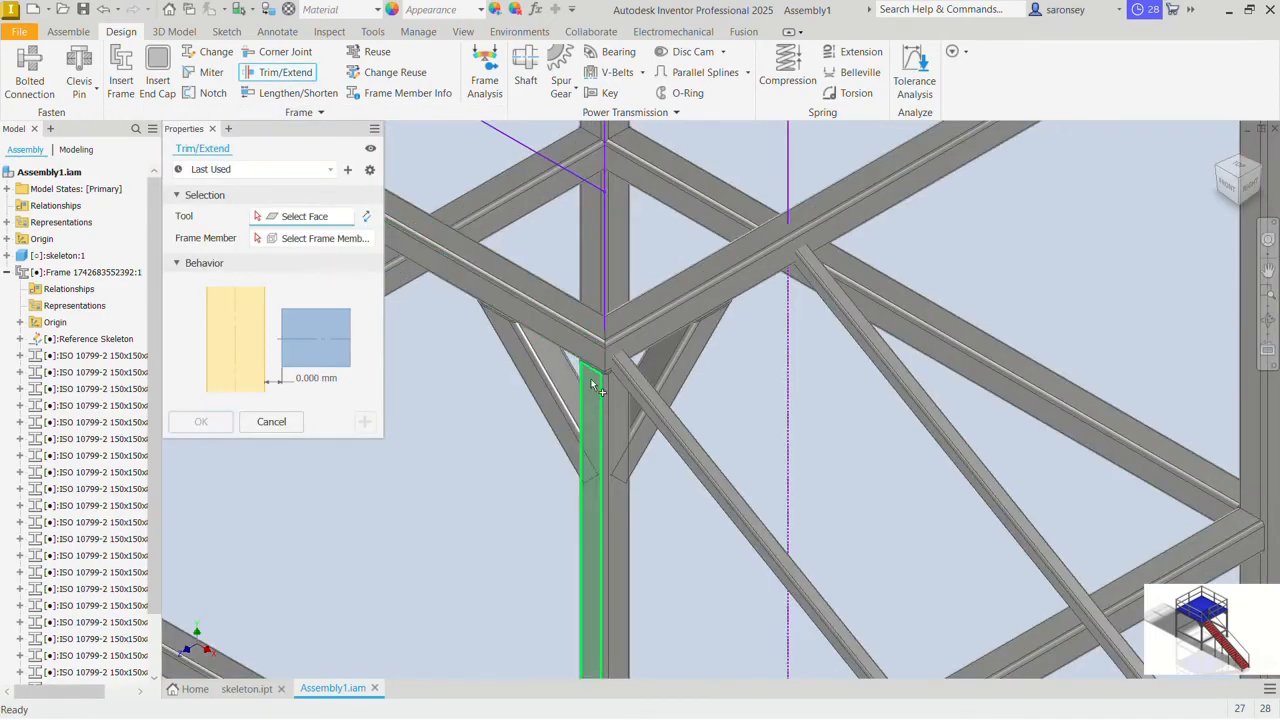
pyautogui.click(620, 444)
pyautogui.click(690, 462)
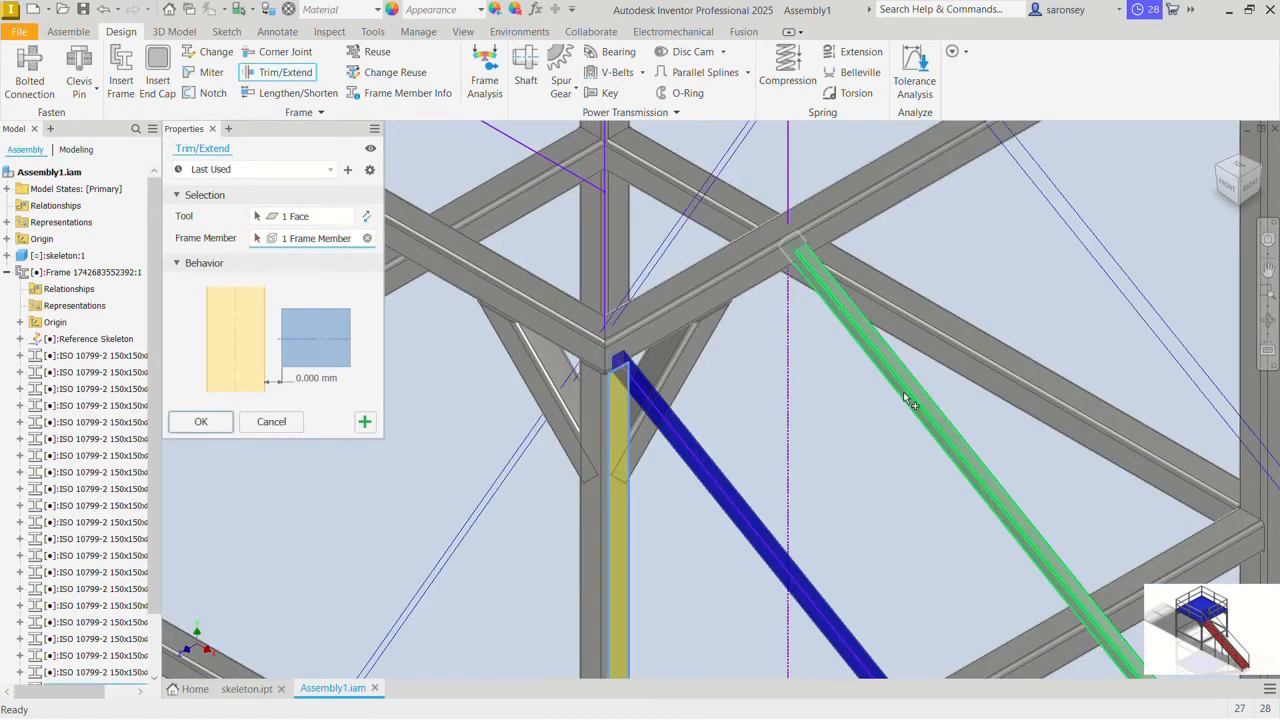
pyautogui.click(905, 398)
pyautogui.scroll(-5, 848, 422)
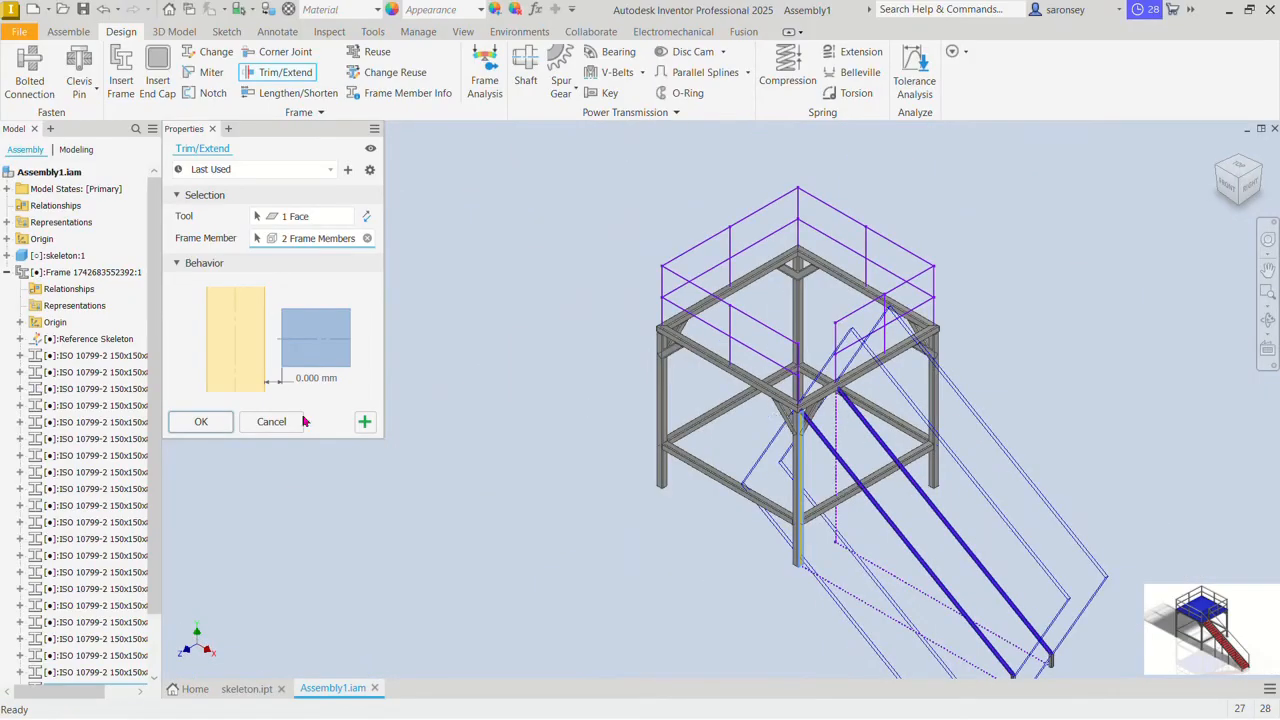
pyautogui.click(200, 421)
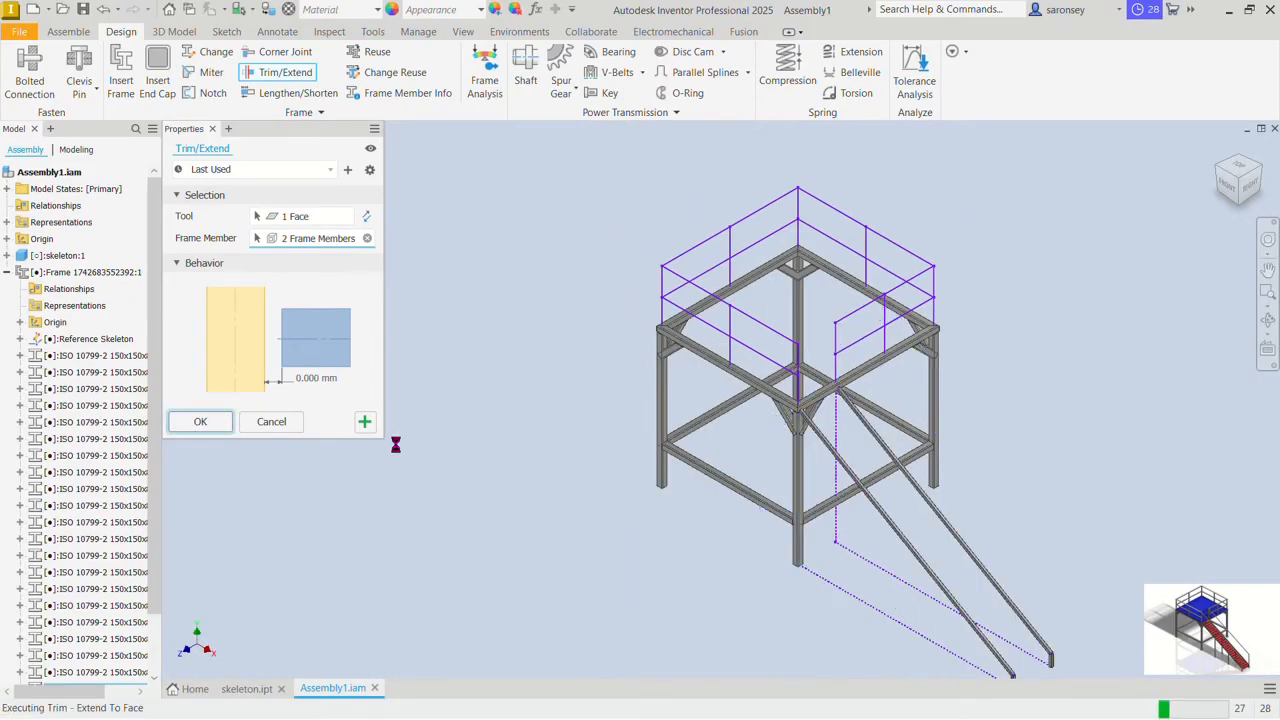
# Step: Miter both sloping stair members with the short vertical members at the foot of the stair, using a 0 mm offset
pyautogui.click(205, 75)
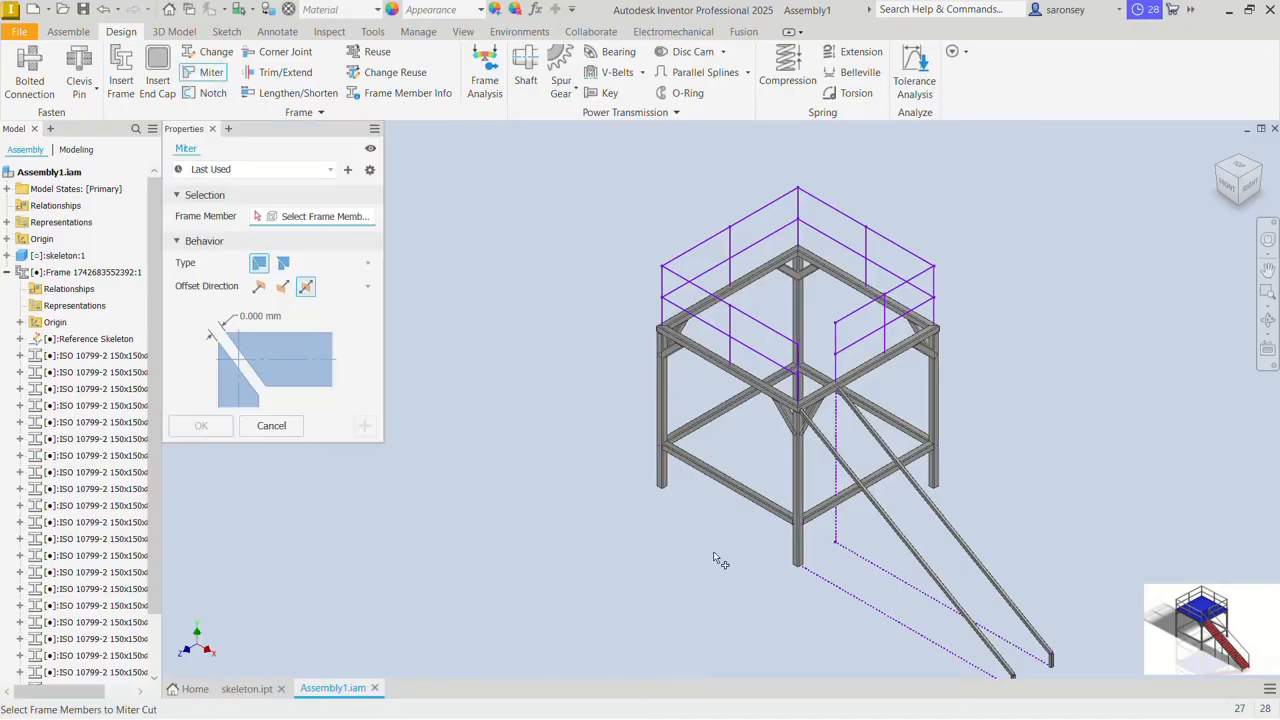
pyautogui.scroll(3, 713, 555)
pyautogui.scroll(3, 834, 528)
pyautogui.click(694, 503)
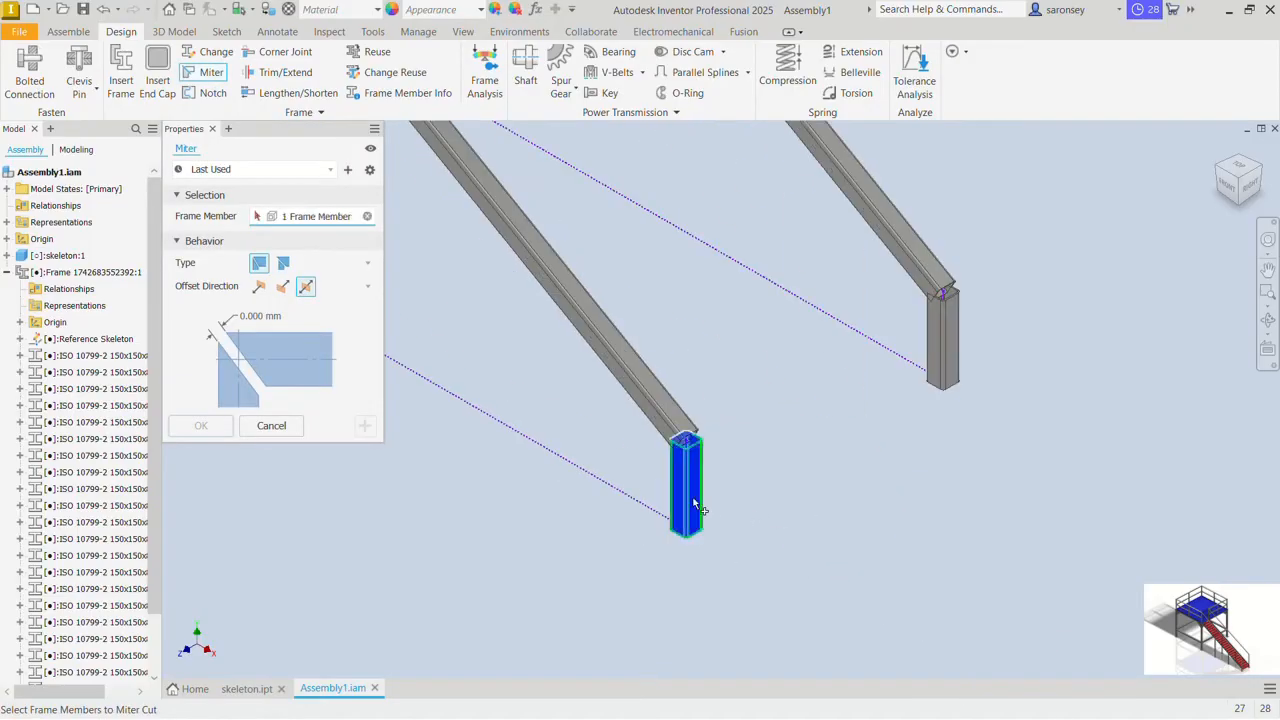
pyautogui.click(694, 400)
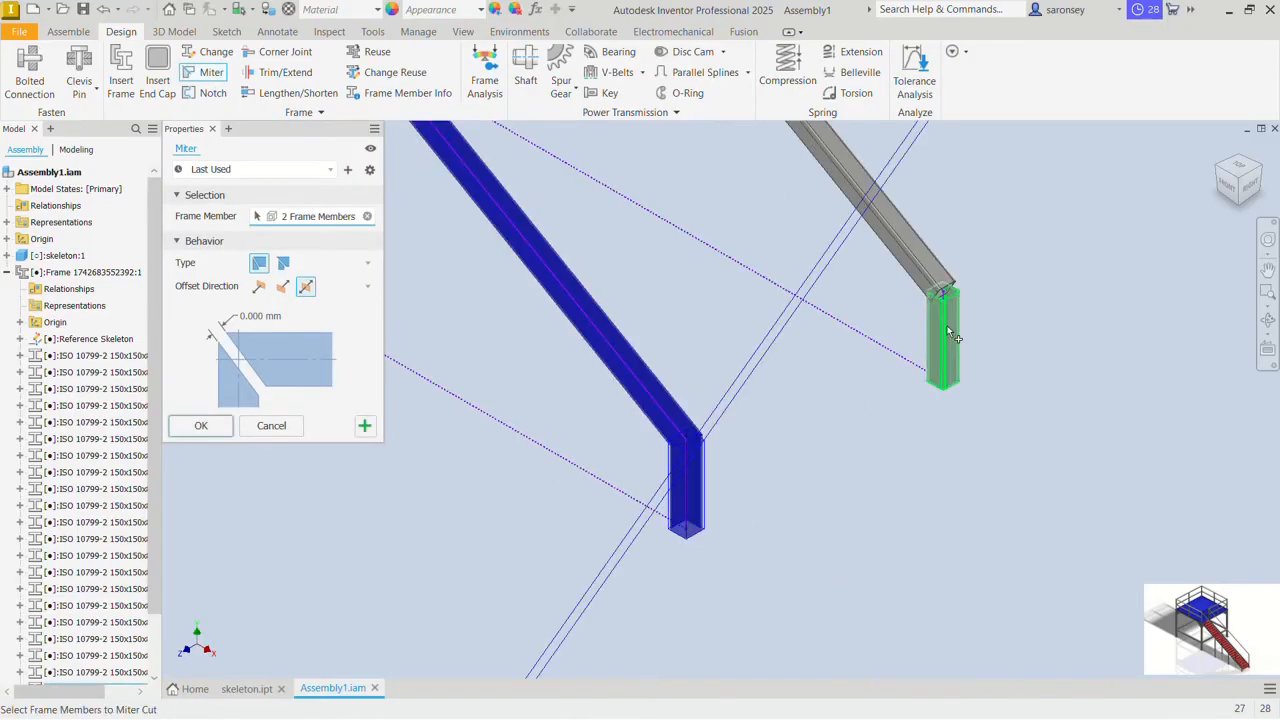
pyautogui.click(933, 290)
pyautogui.click(929, 276)
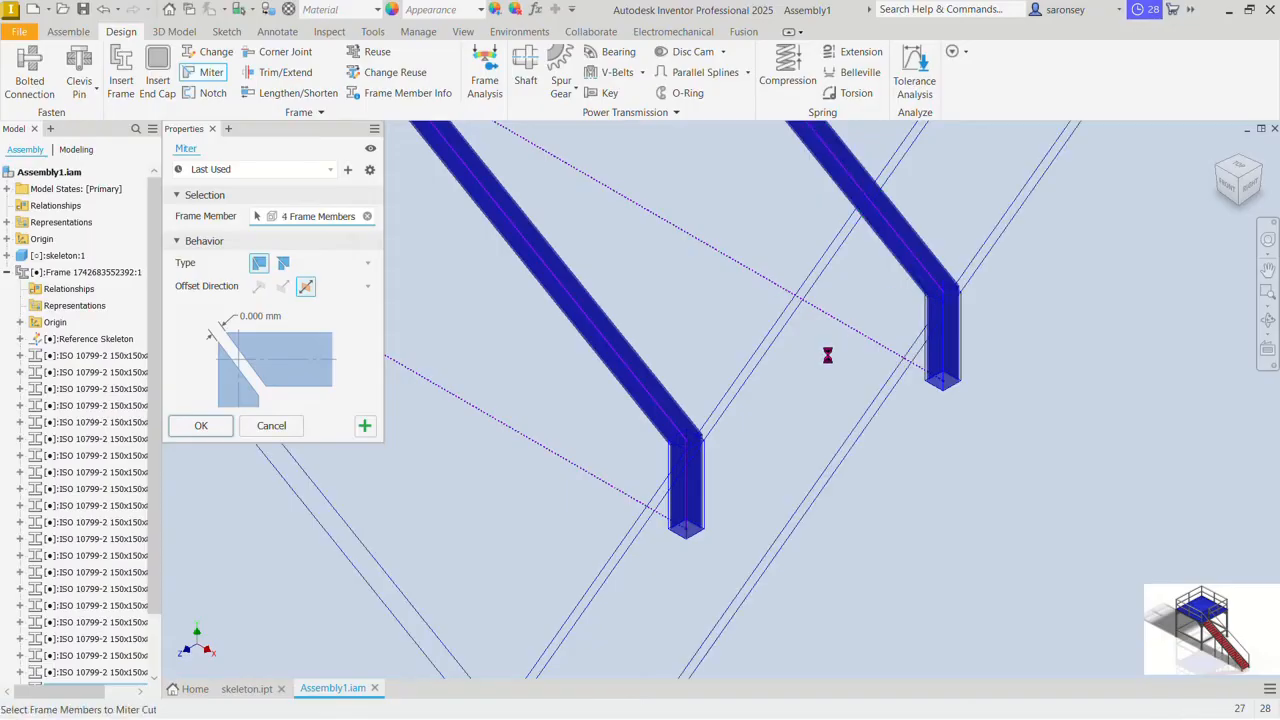
pyautogui.click(201, 425)
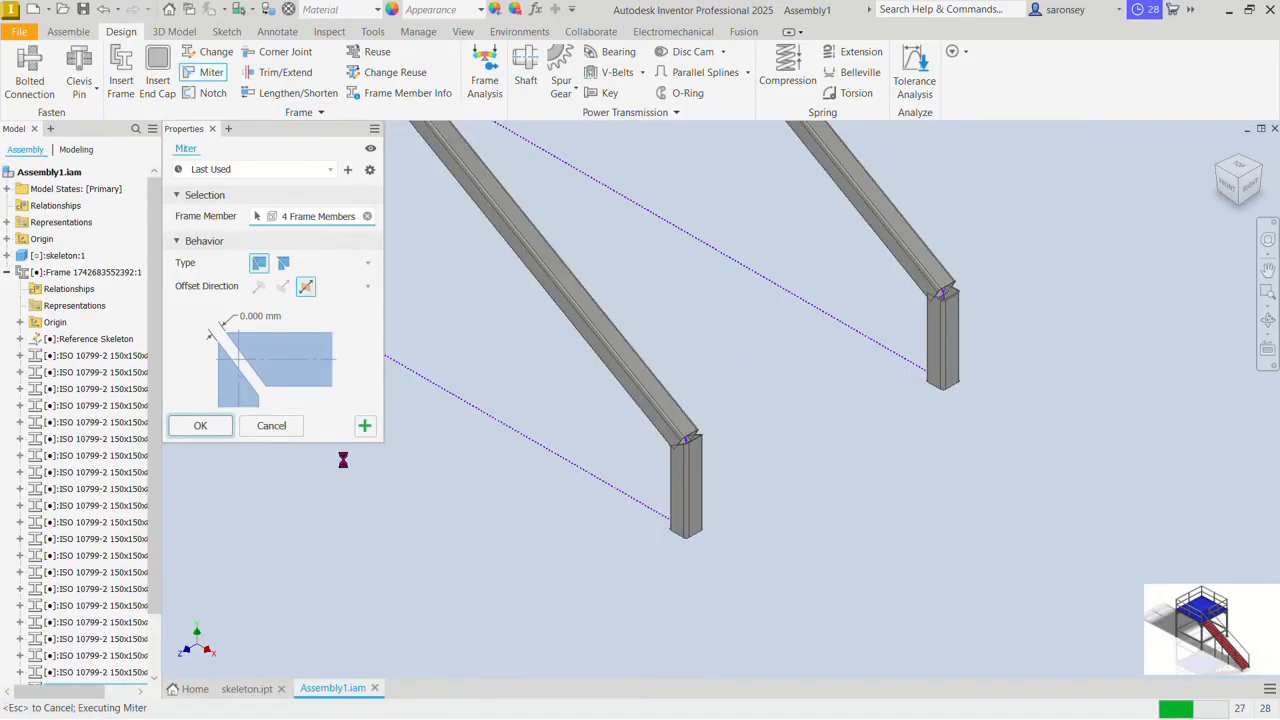
# Step: Start inserting Round Tubes frame members, placing the first on a vertical corner line of the platform railing
pyautogui.scroll(-8, 860, 634)
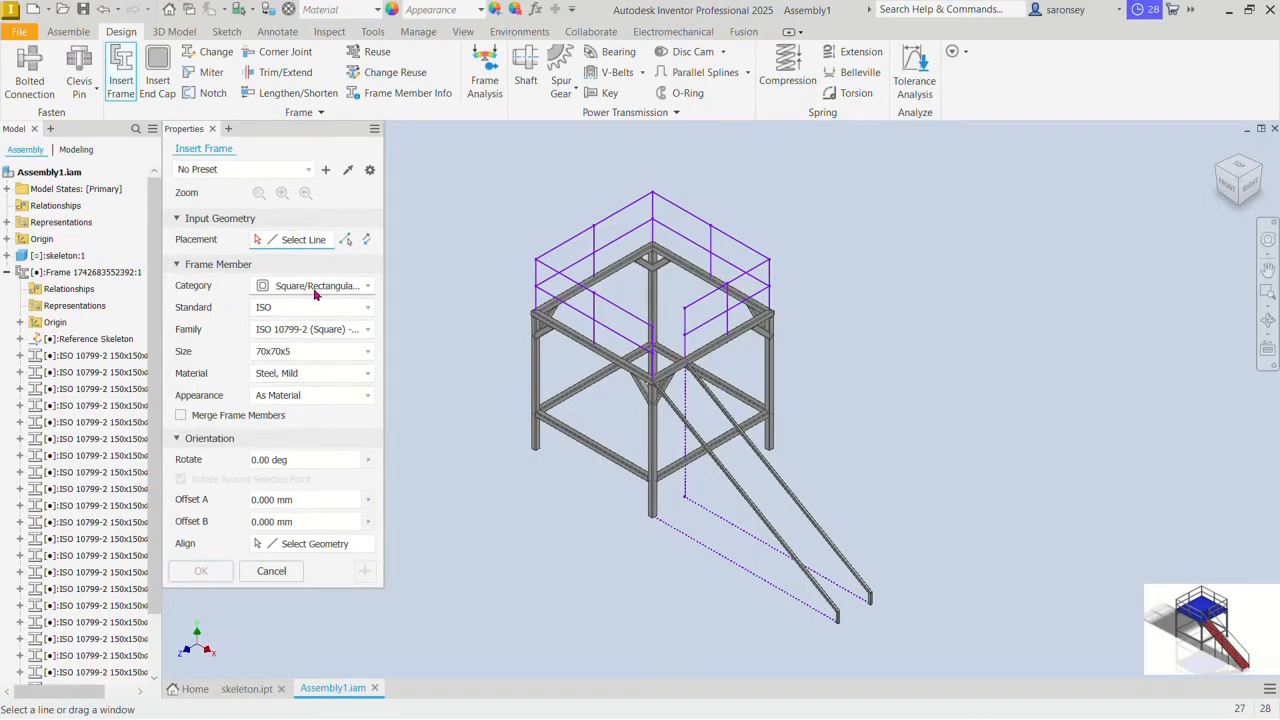
pyautogui.click(367, 287)
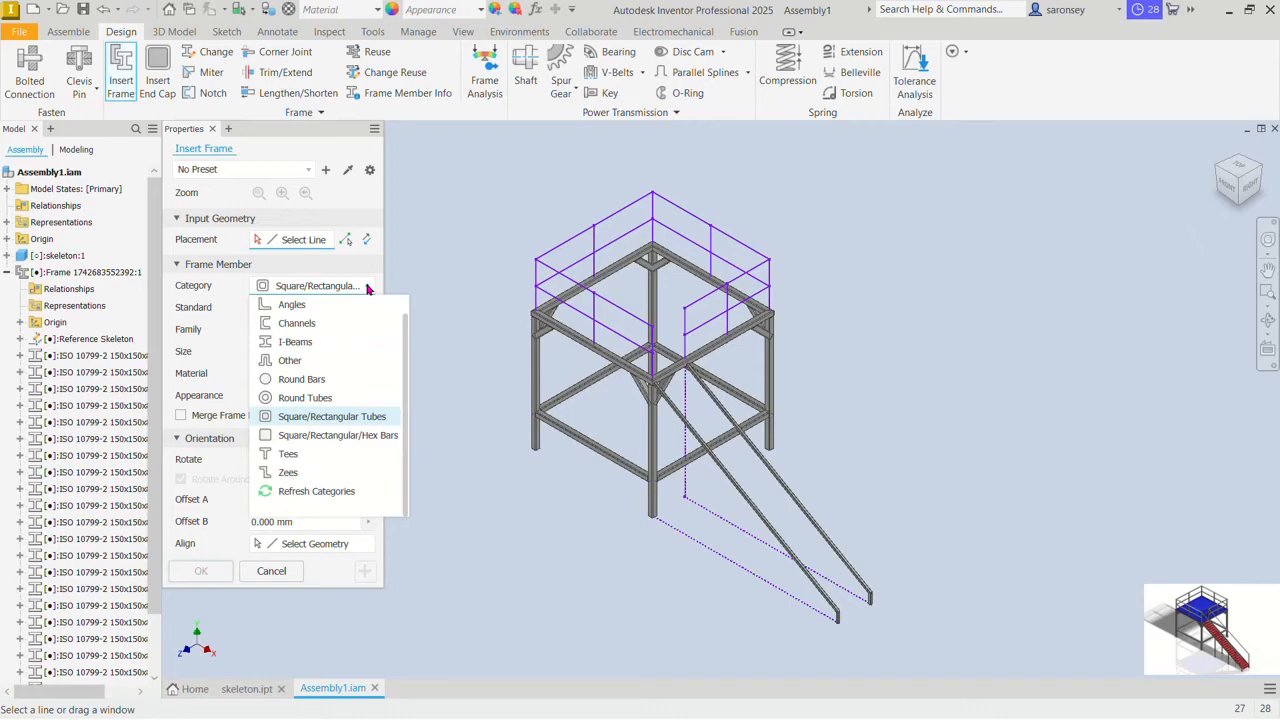
pyautogui.click(323, 398)
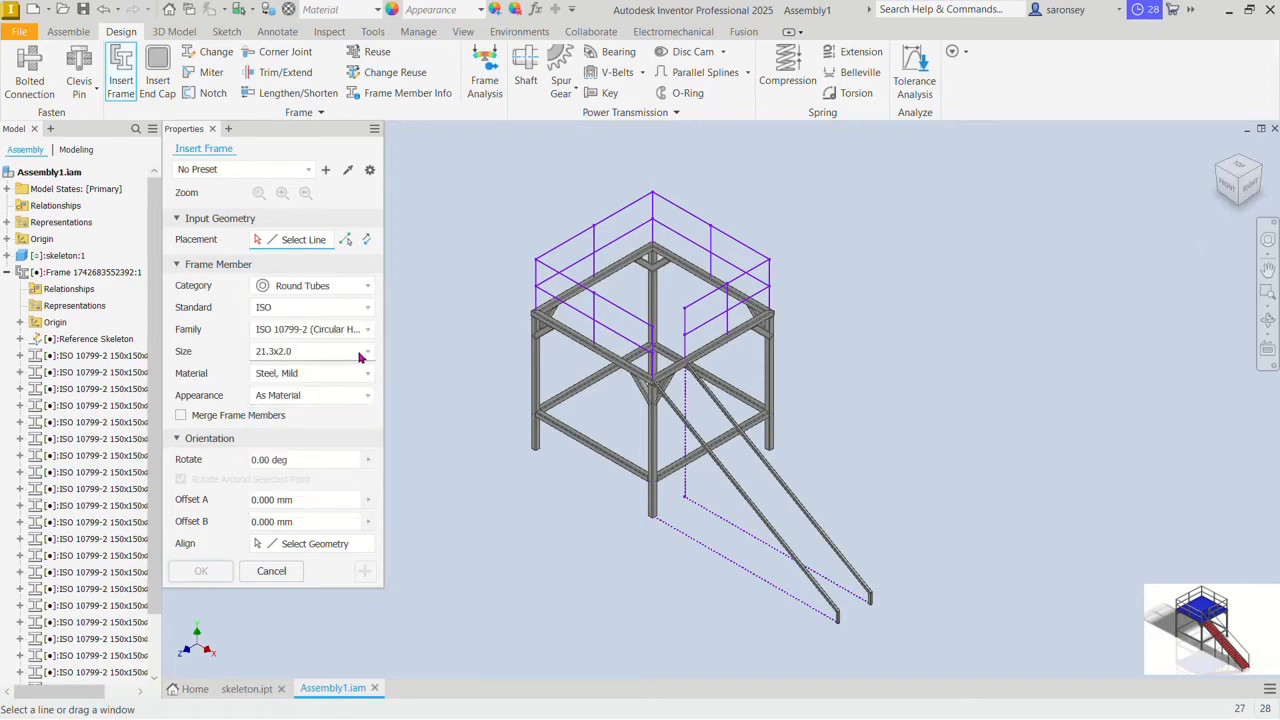
pyautogui.click(538, 280)
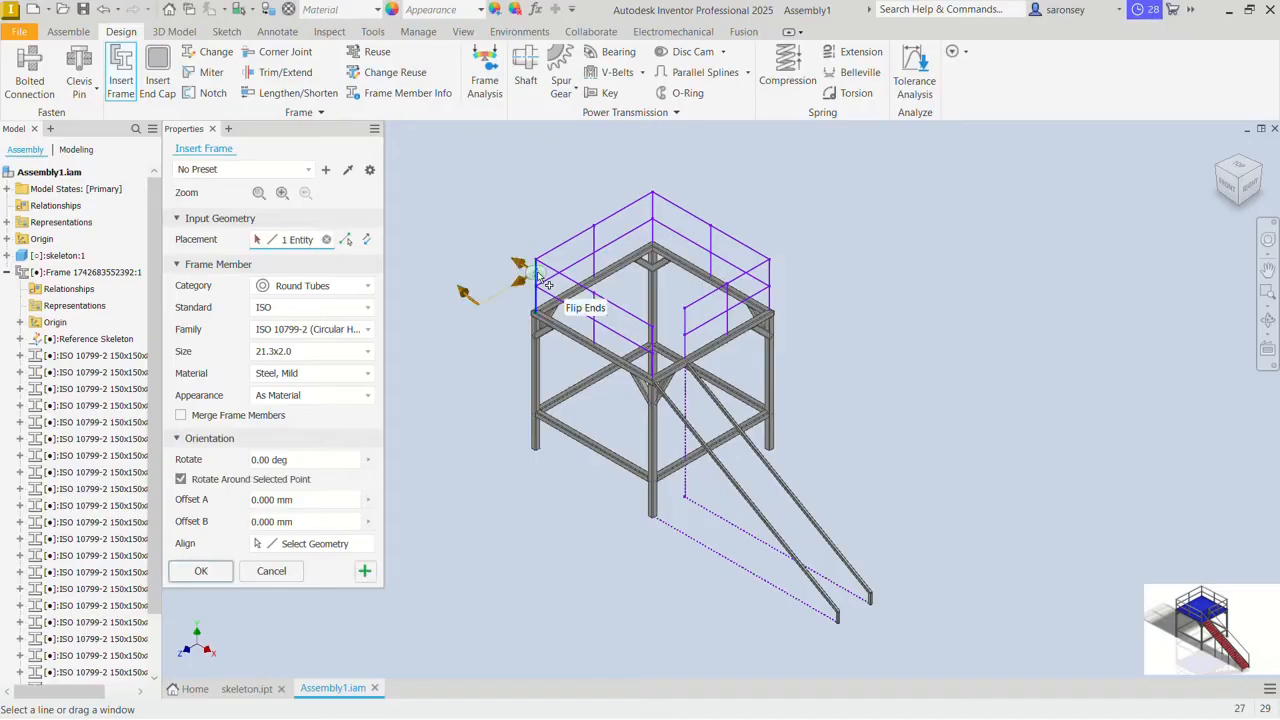
# Step: Try the sizes 76.1x5.0 and 168.3x10.0 for the round tube railing post
pyautogui.click(367, 355)
pyautogui.scroll(-10, 294, 500)
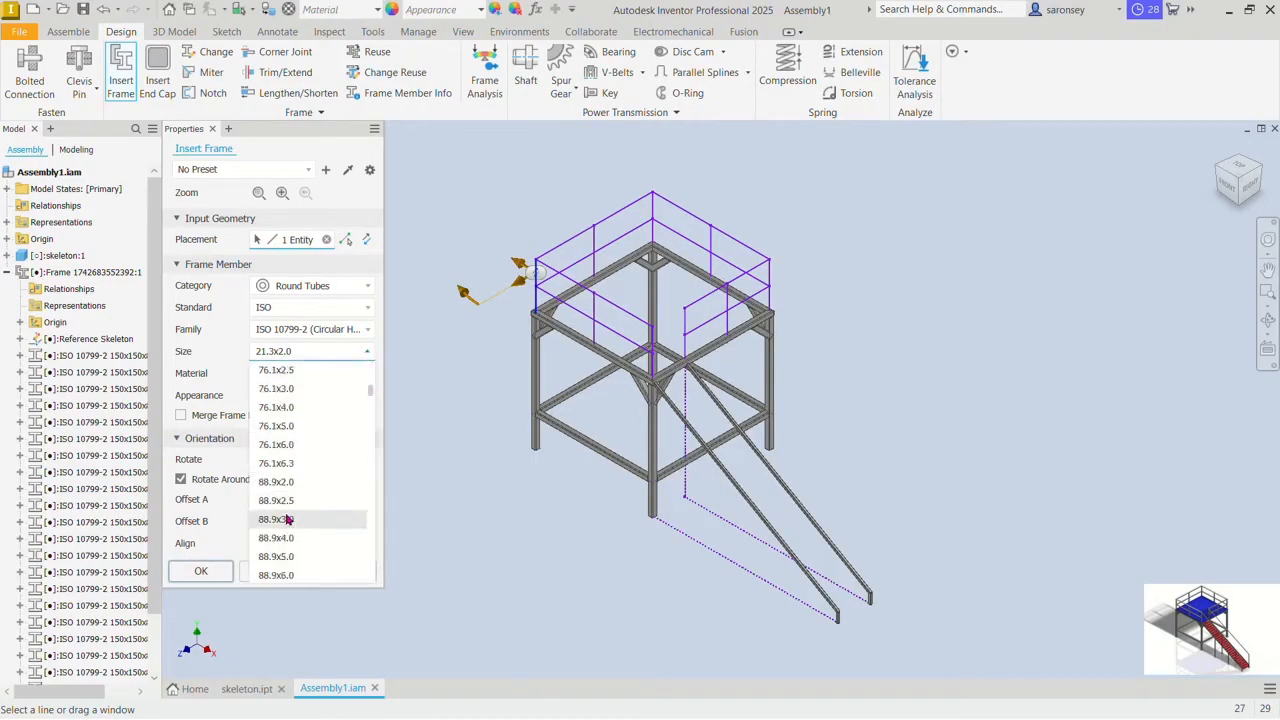
pyautogui.click(297, 426)
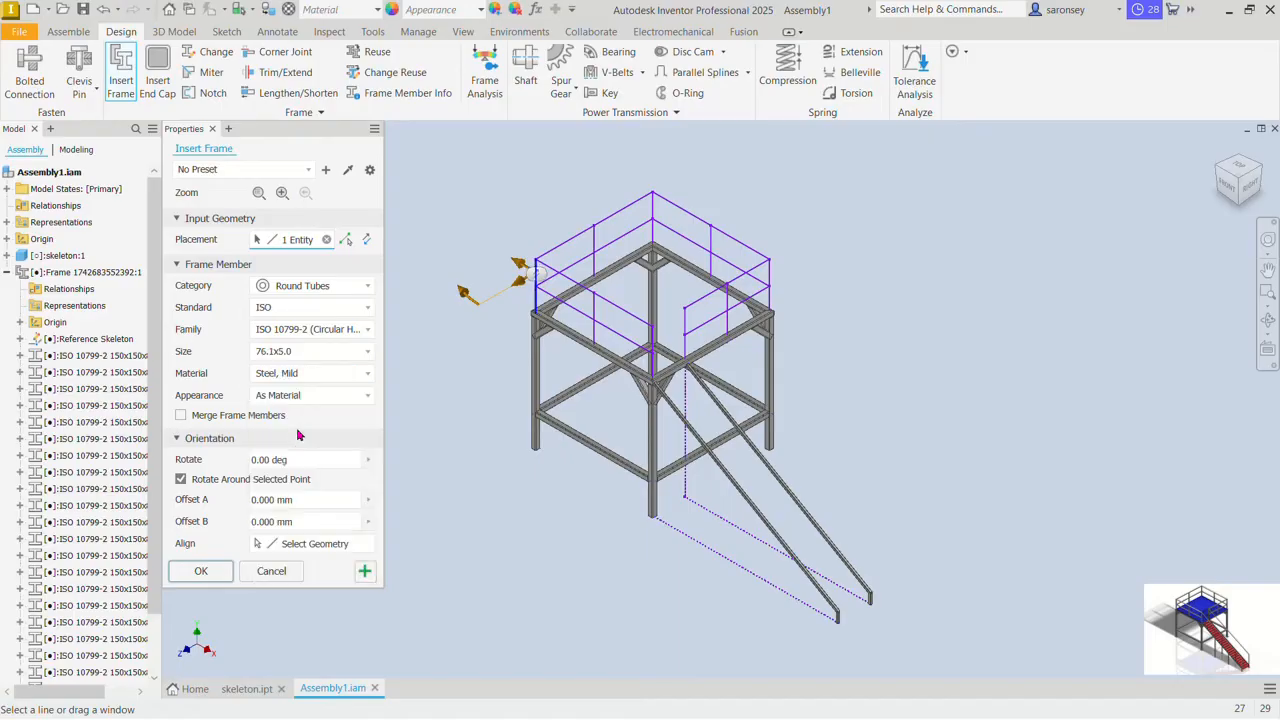
pyautogui.click(367, 352)
pyautogui.scroll(-10, 317, 518)
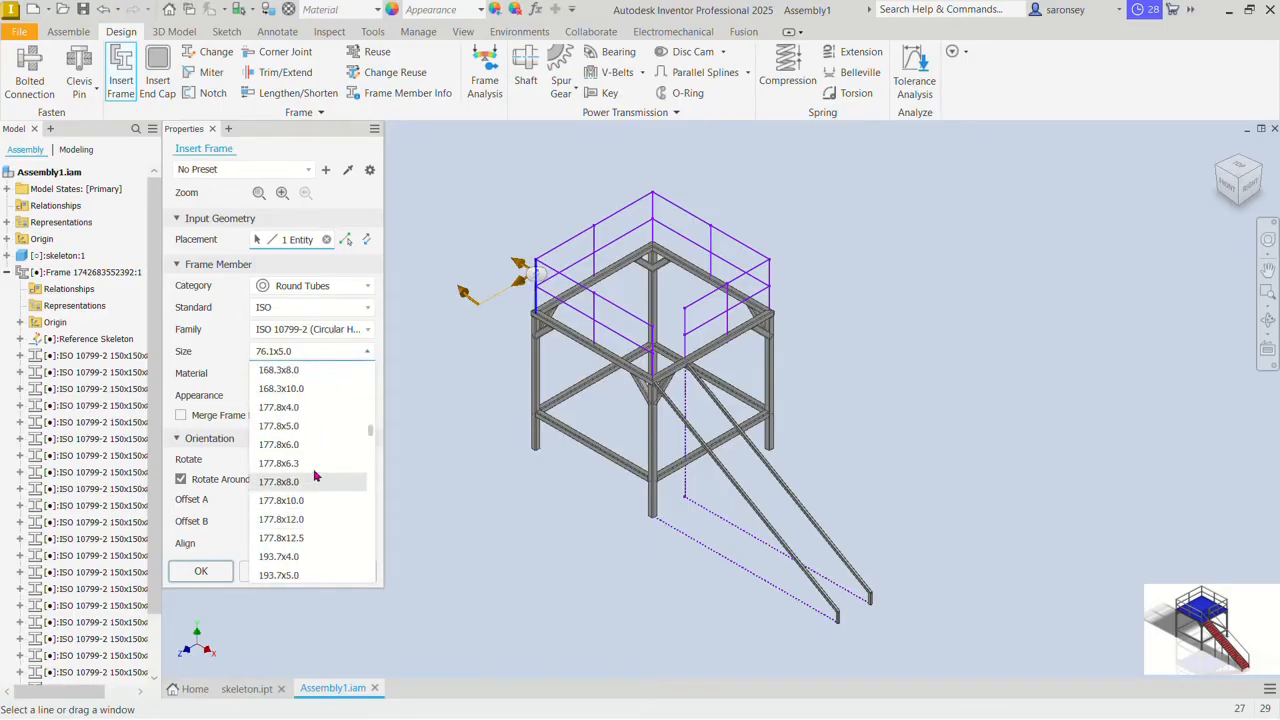
pyautogui.click(310, 392)
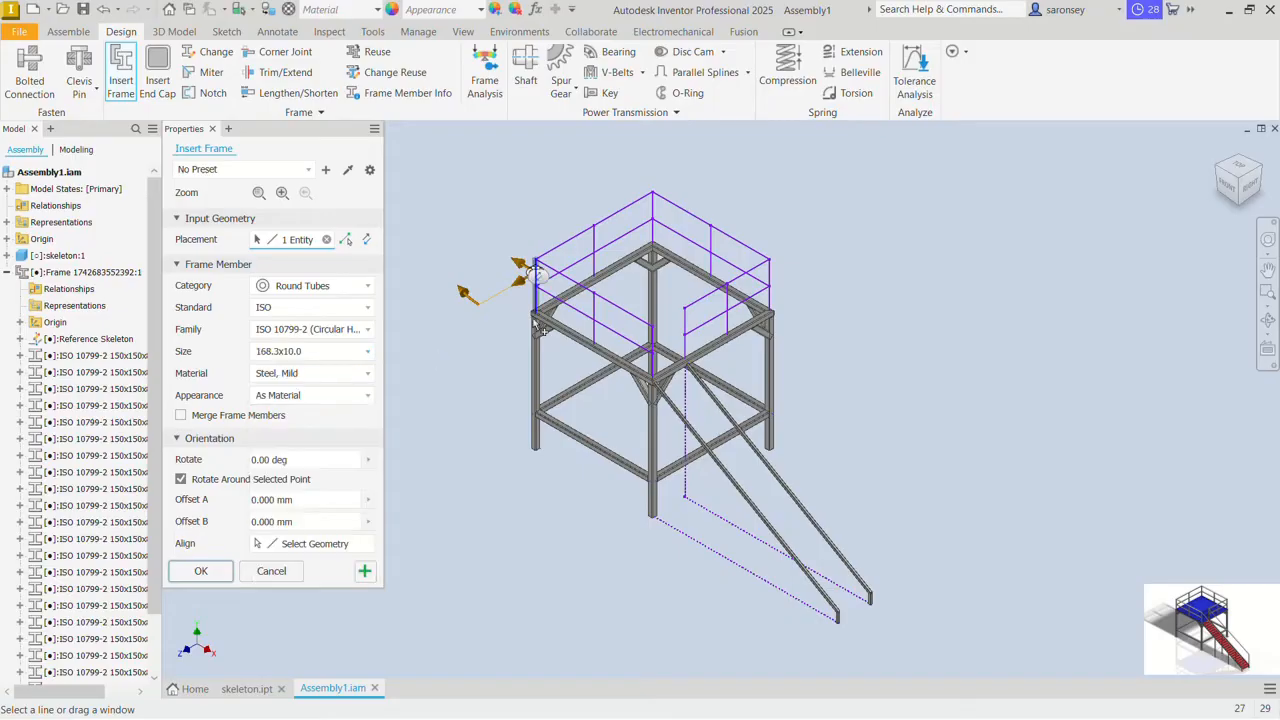
pyautogui.scroll(5, 535, 322)
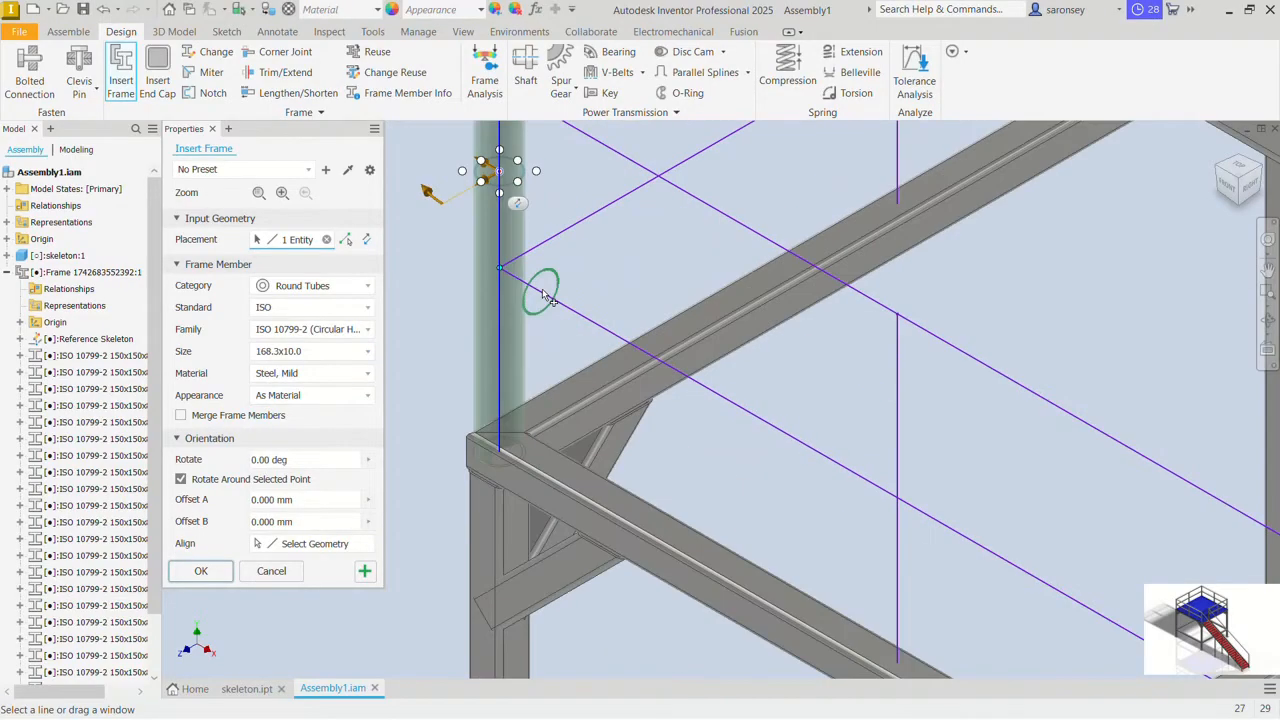
# Step: Set the size of the round tube railing post to 114.3x6.0
pyautogui.click(369, 358)
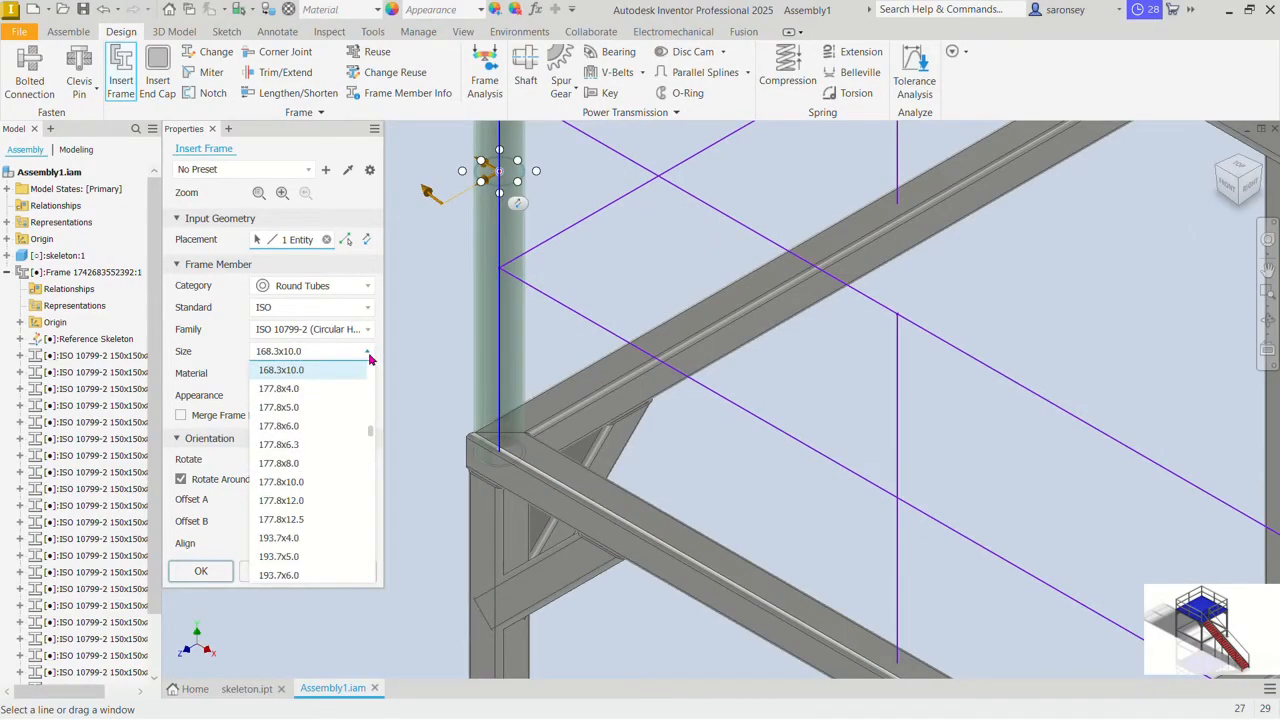
pyautogui.scroll(8, 335, 405)
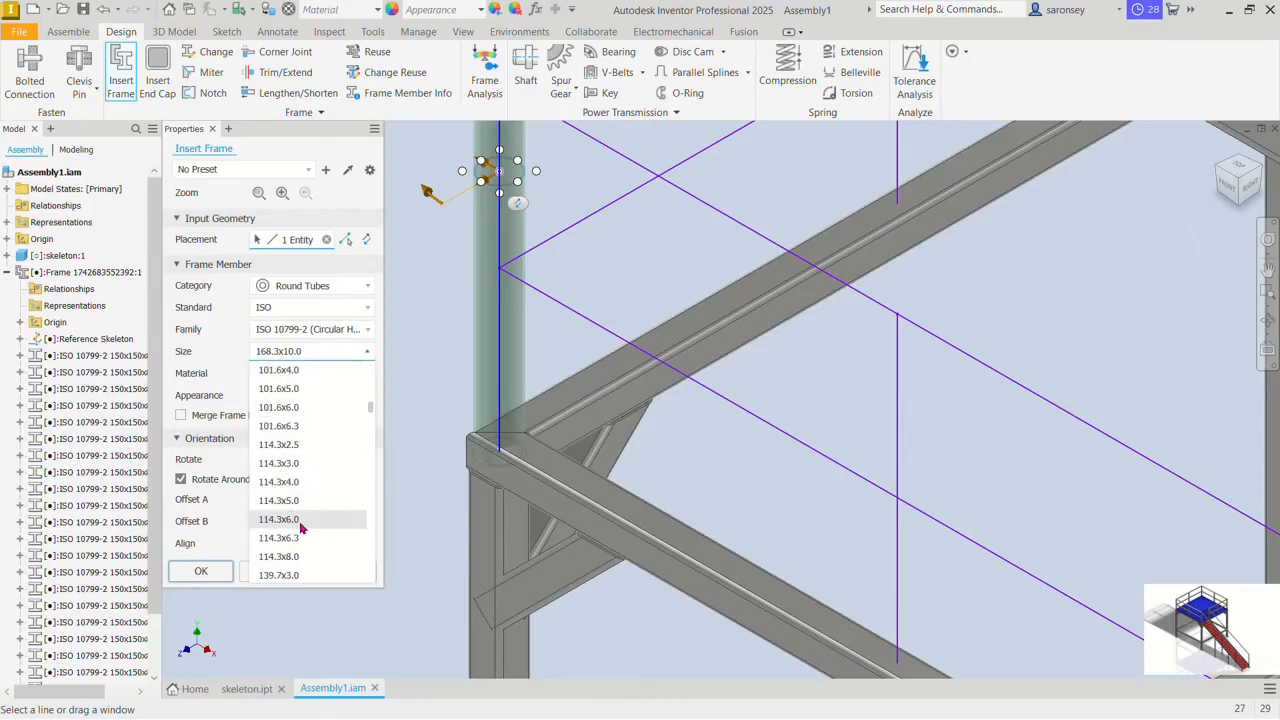
pyautogui.click(300, 520)
# Step: Add the other eight vertical railing lines to the placement and create the round tube posts
pyautogui.scroll(4, 515, 347)
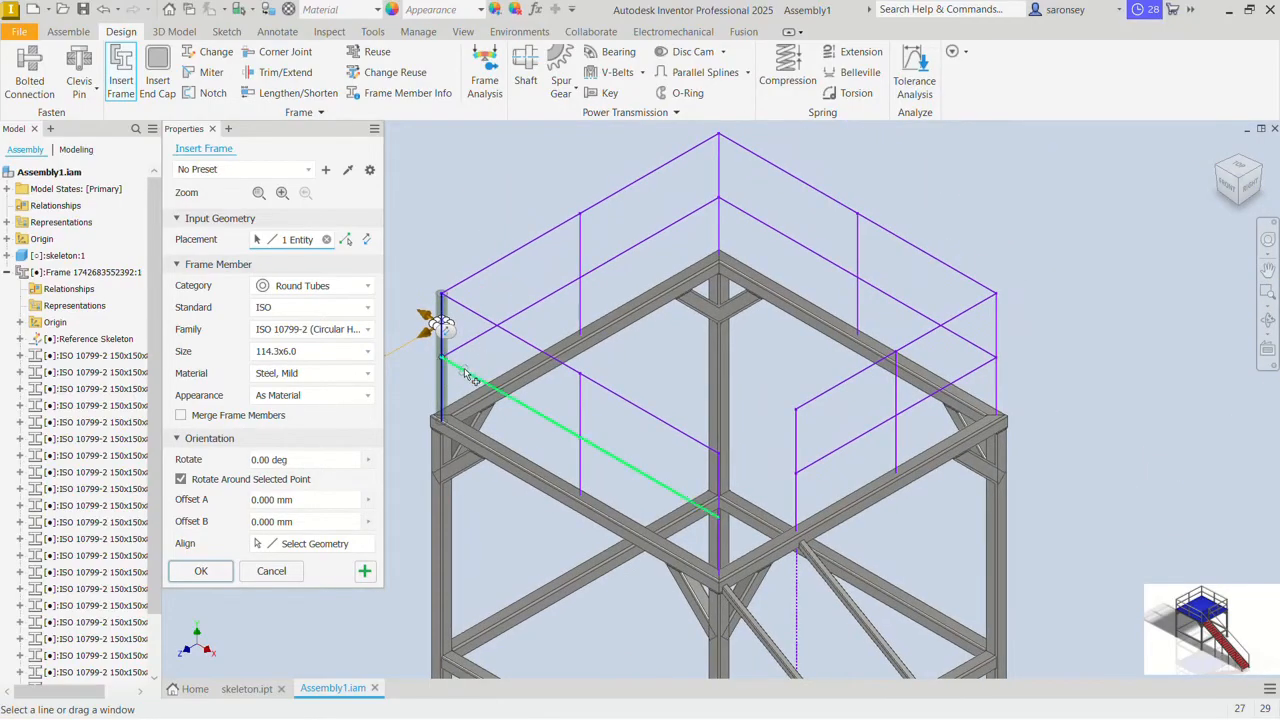
pyautogui.click(718, 182)
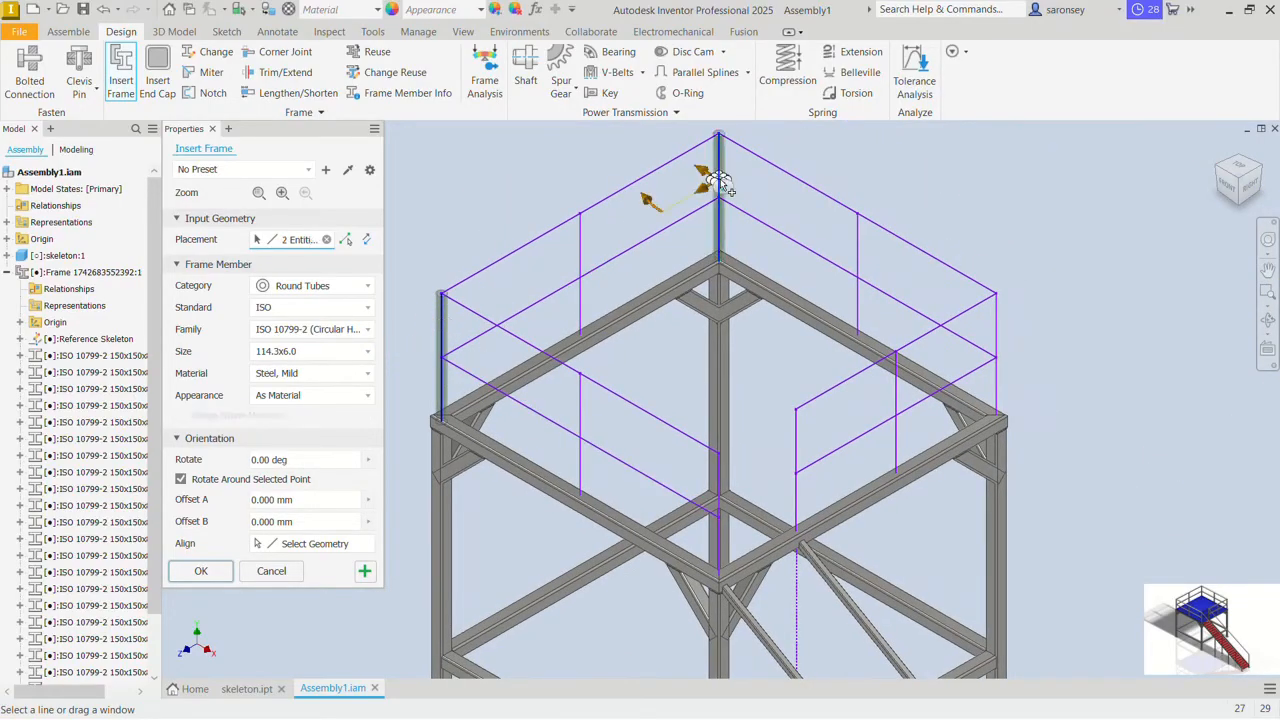
pyautogui.click(579, 282)
pyautogui.click(579, 420)
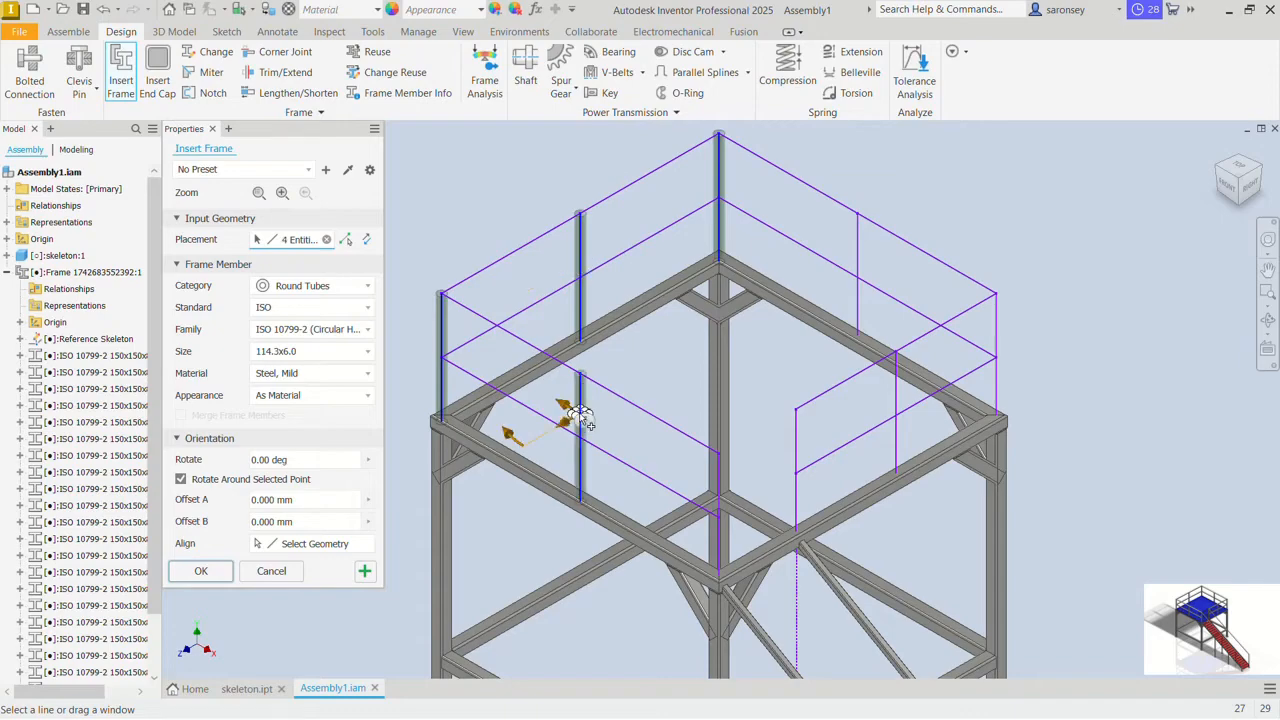
pyautogui.click(792, 458)
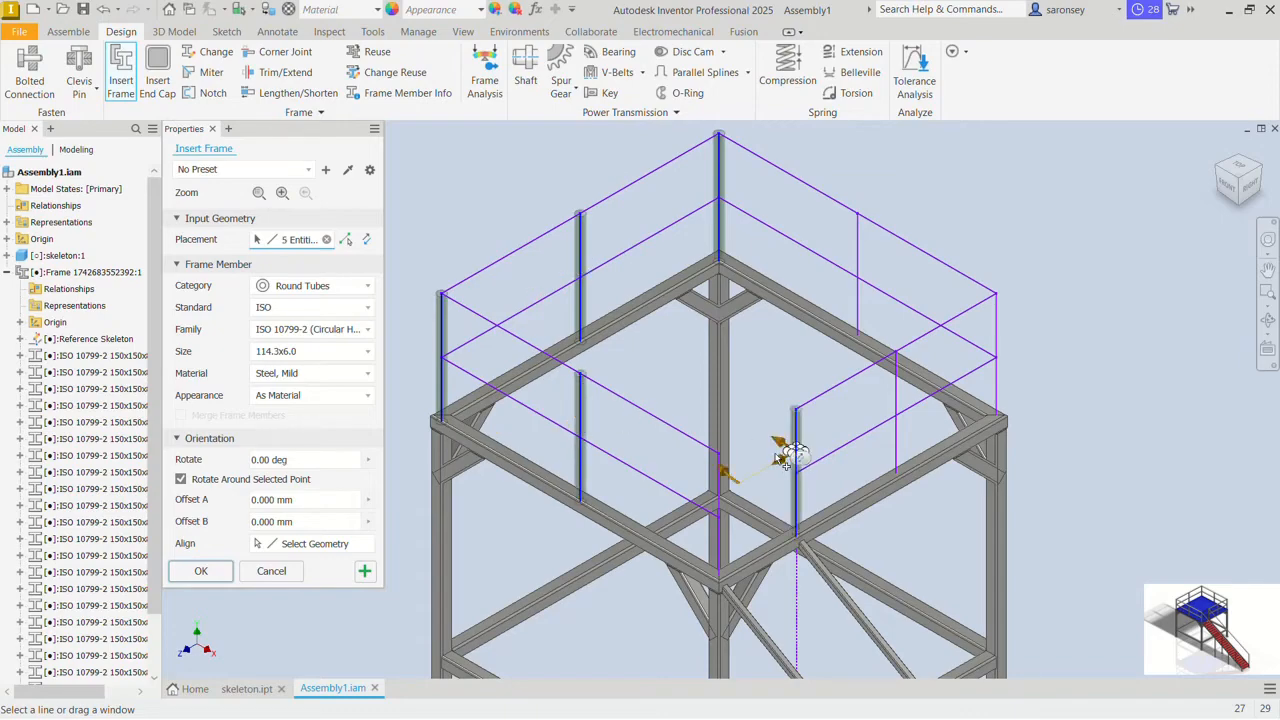
pyautogui.click(726, 492)
pyautogui.click(906, 401)
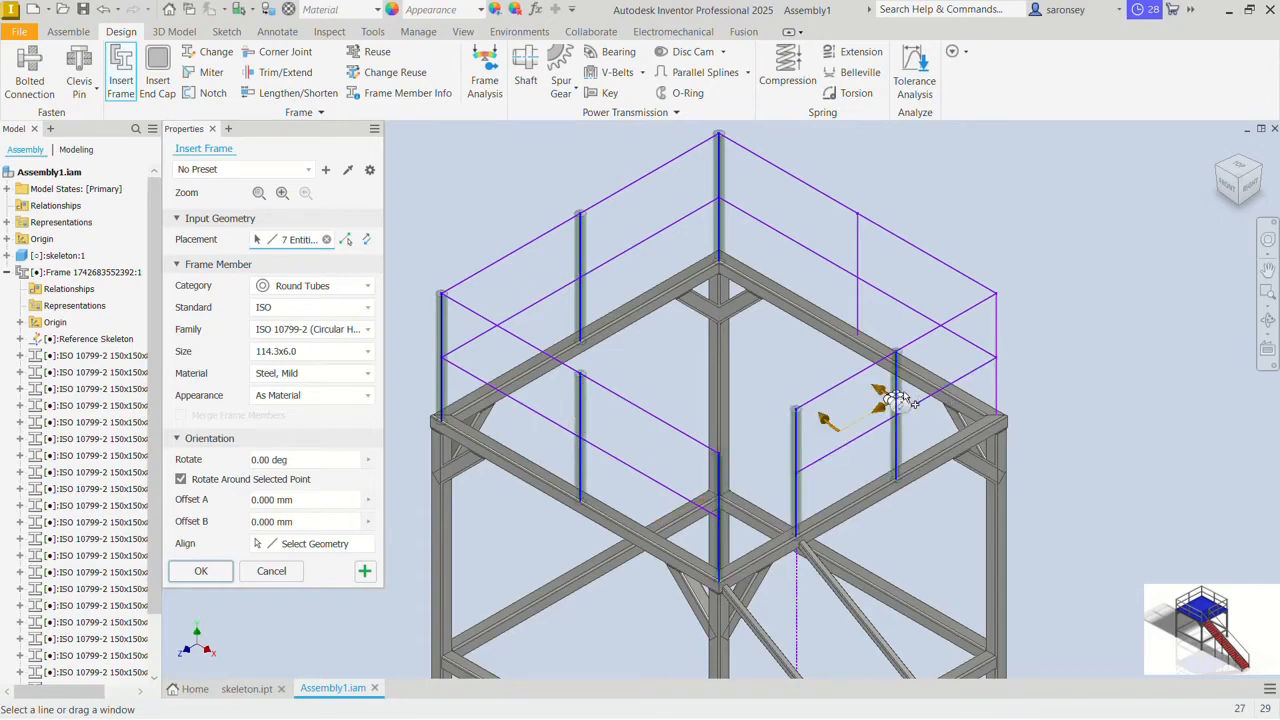
pyautogui.click(996, 350)
pyautogui.click(860, 267)
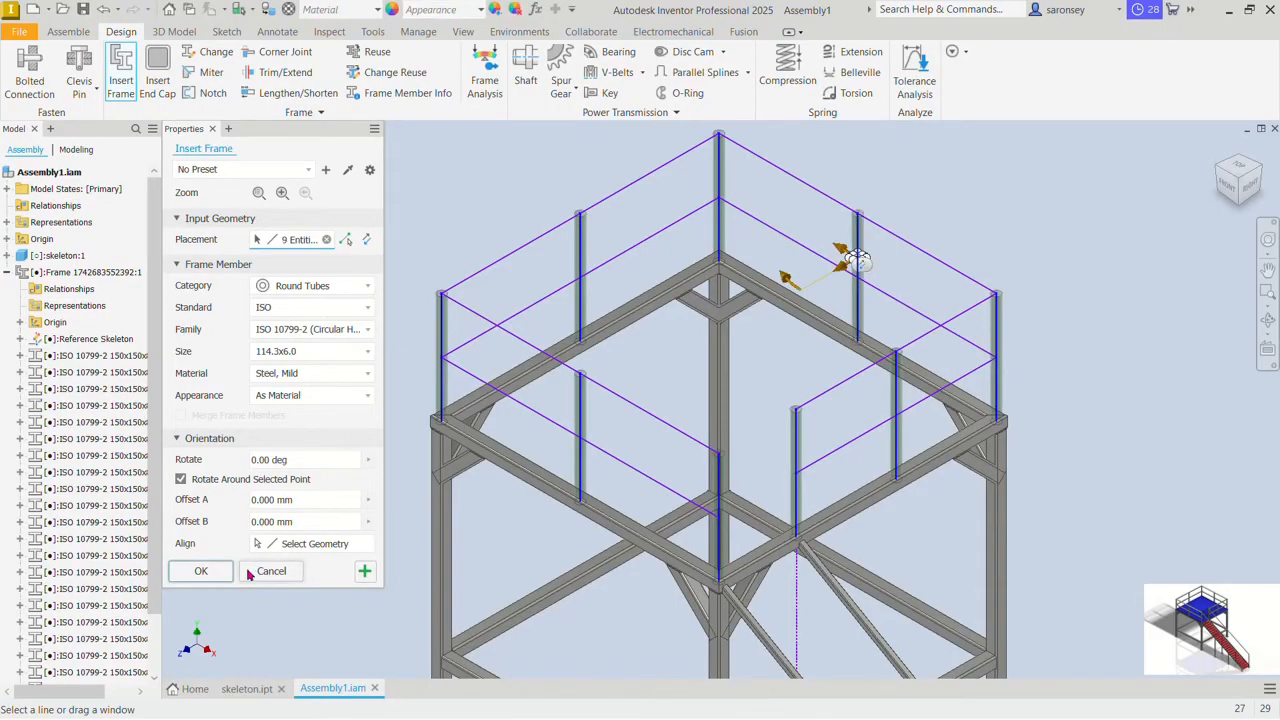
pyautogui.click(360, 571)
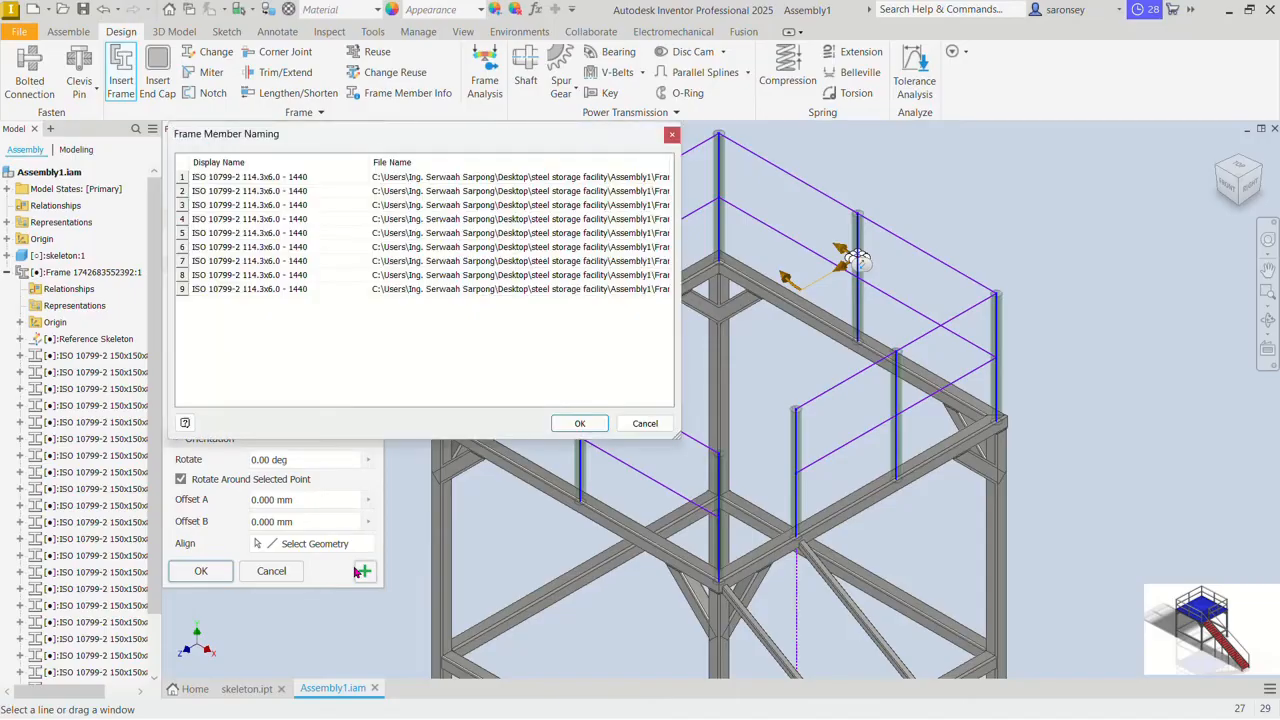
pyautogui.click(580, 423)
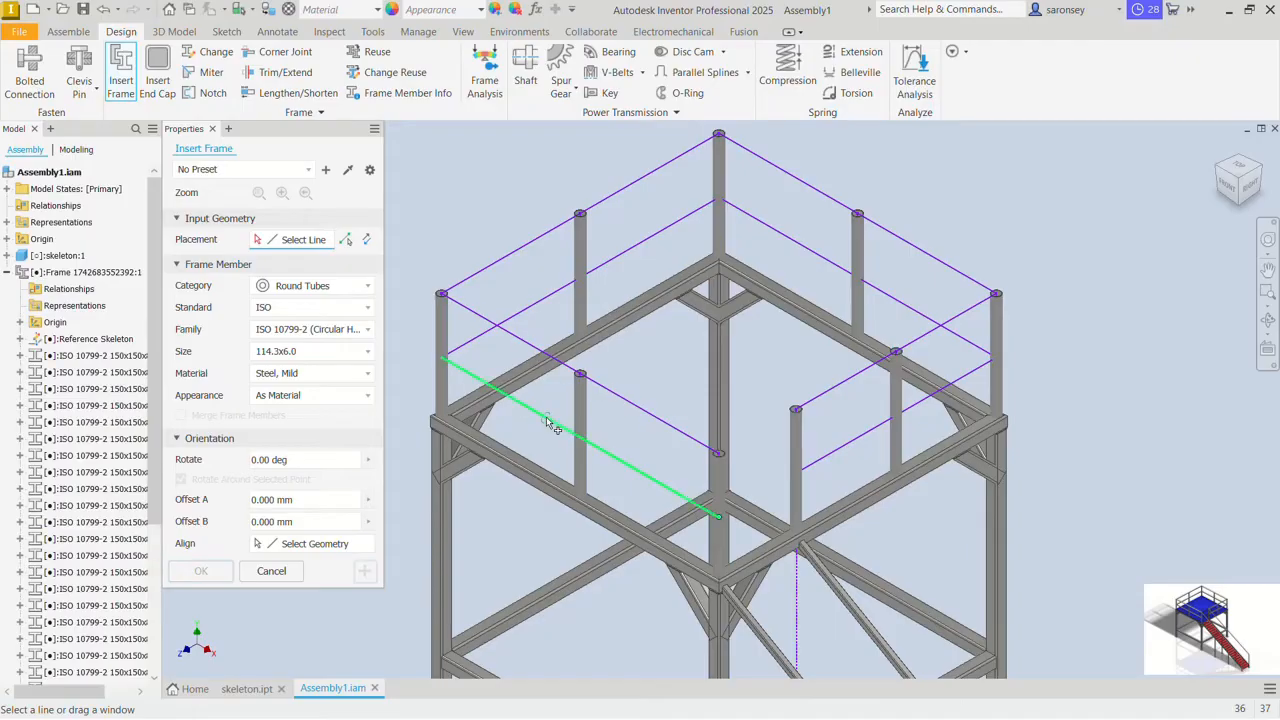
# Step: Insert 114.3x6.0 round tubes along the eight horizontal upper and middle rail lines on all four sides of the railing
pyautogui.click(545, 420)
pyautogui.click(523, 342)
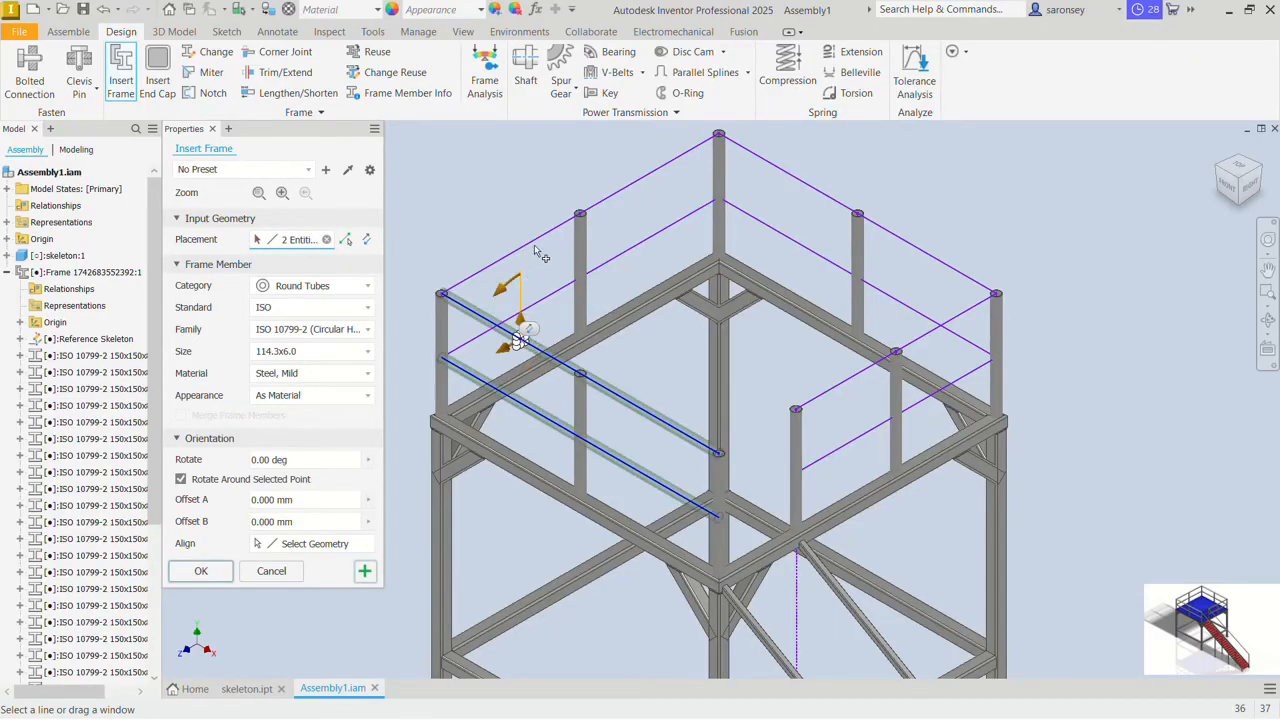
pyautogui.click(537, 238)
pyautogui.click(545, 296)
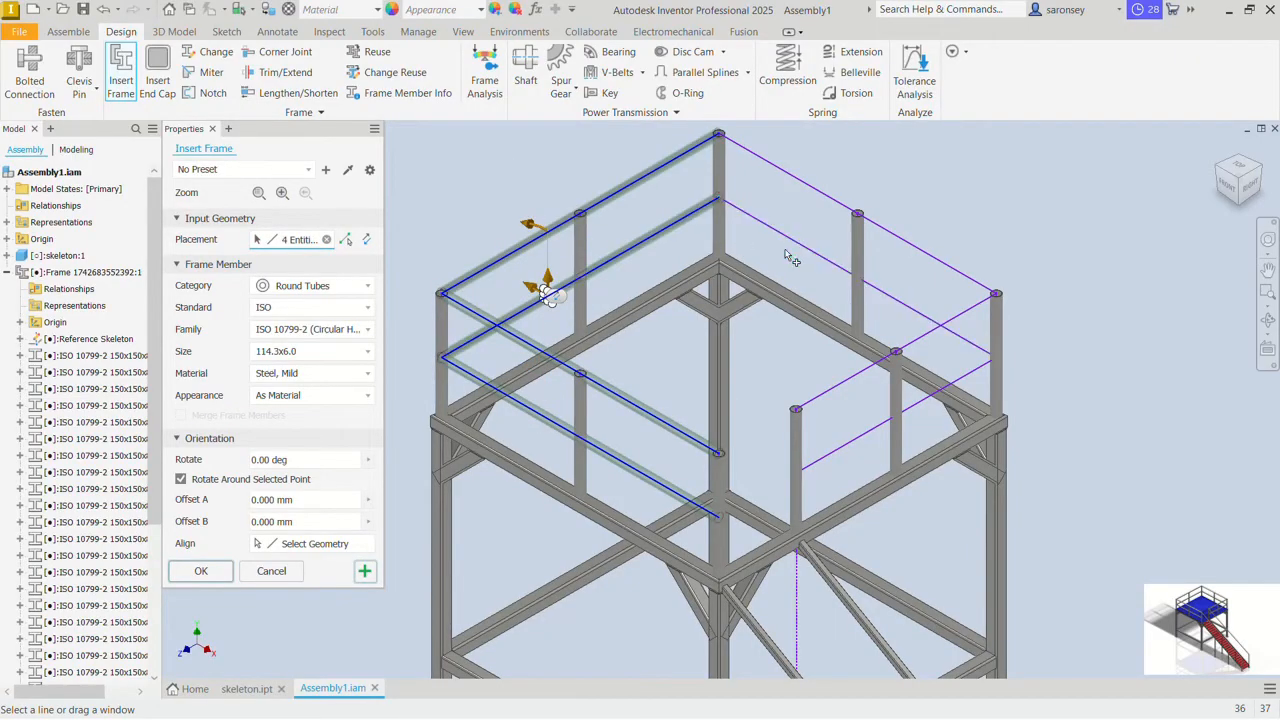
pyautogui.click(795, 240)
pyautogui.click(826, 198)
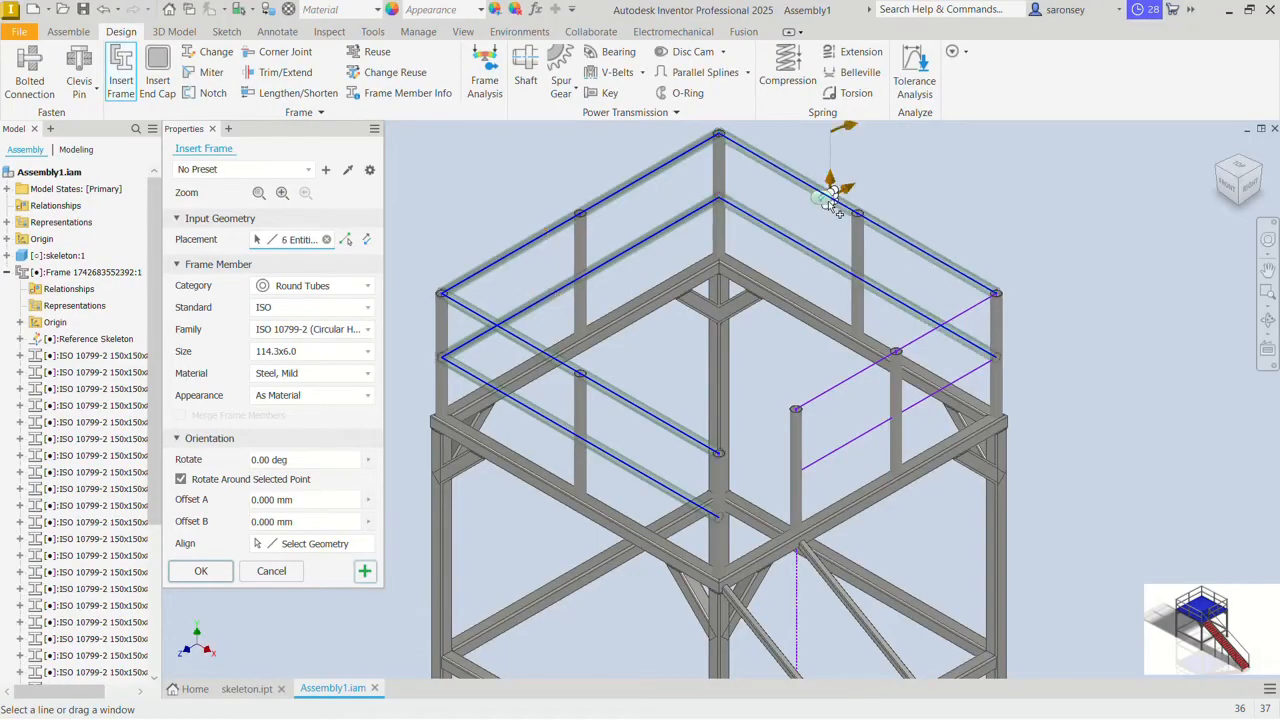
pyautogui.click(928, 334)
pyautogui.click(936, 400)
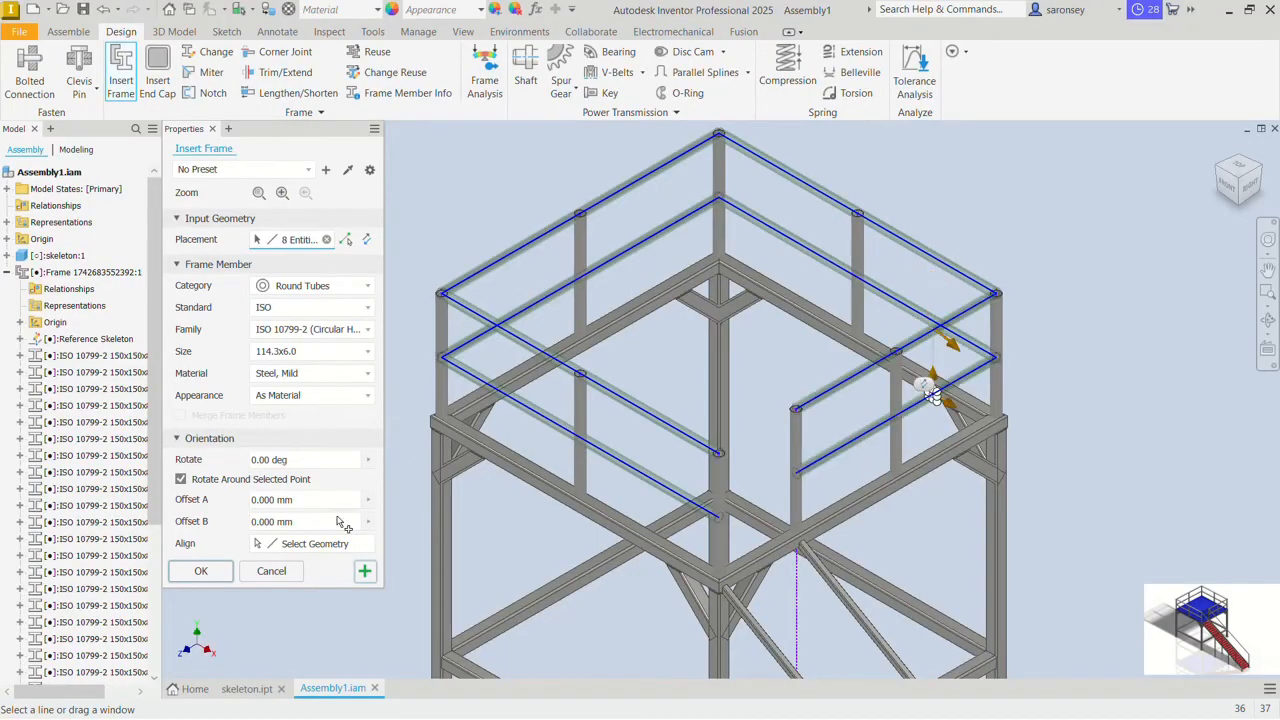
pyautogui.click(201, 571)
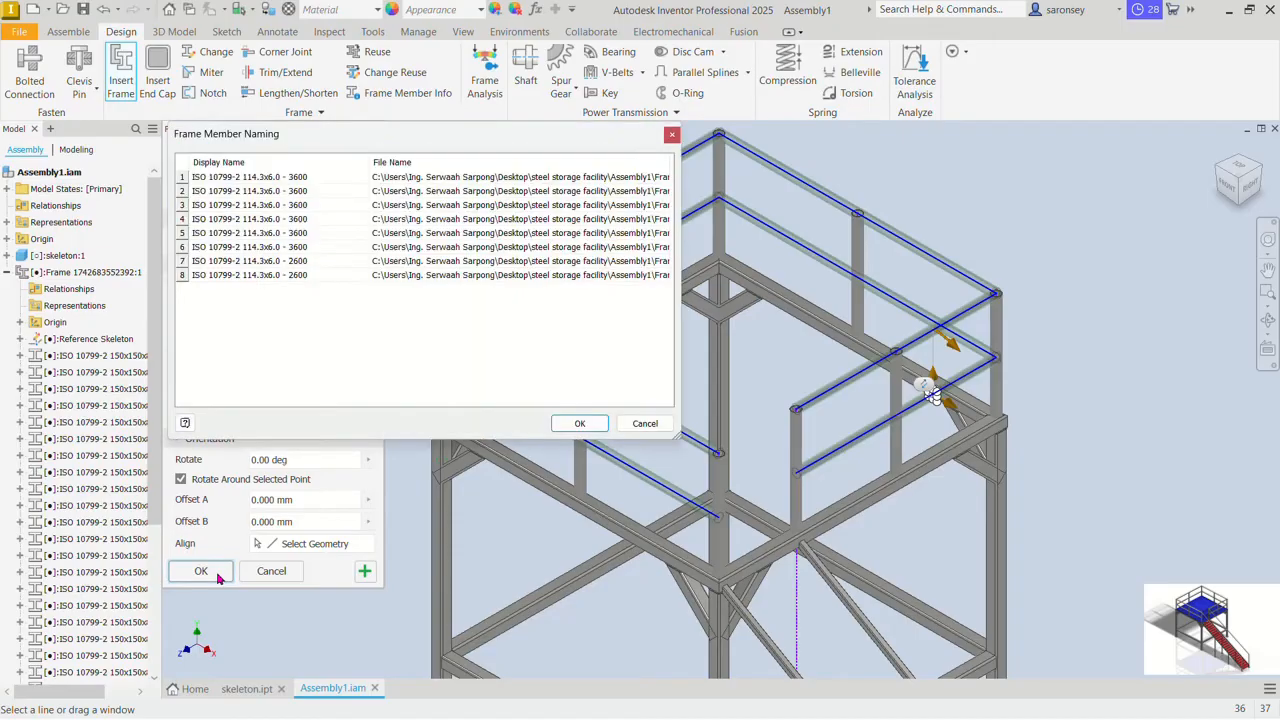
pyautogui.click(578, 428)
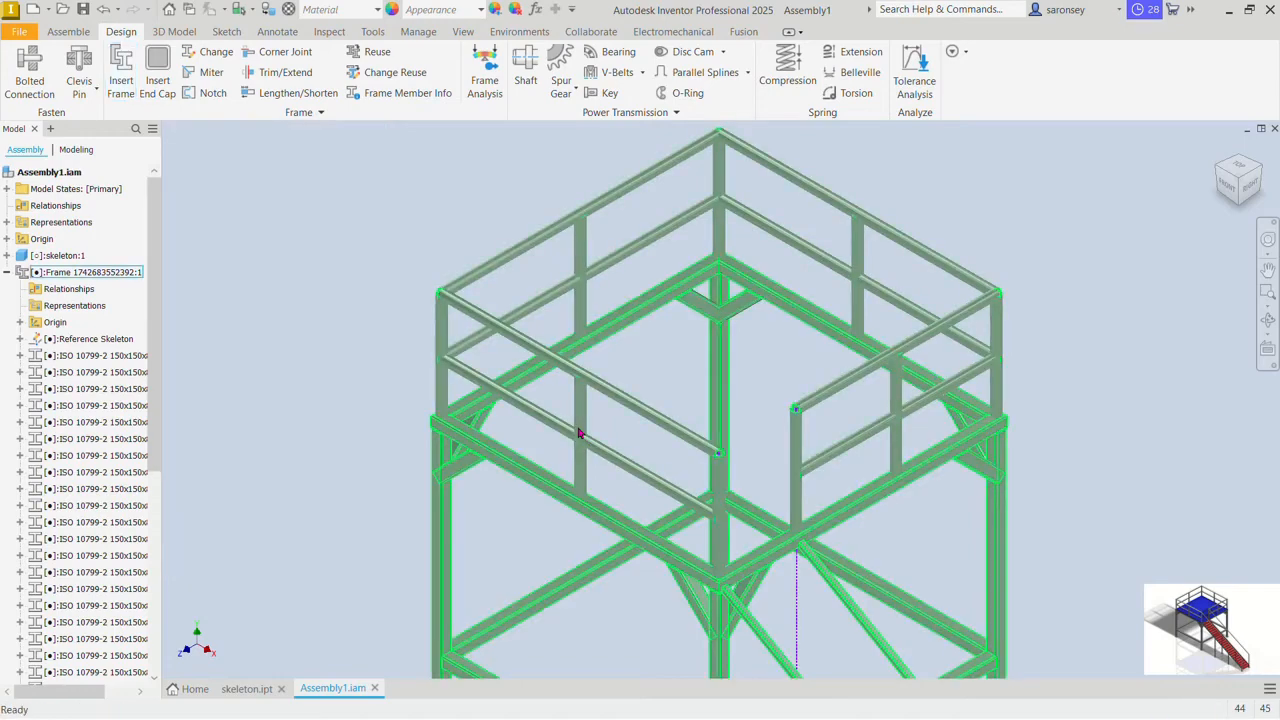
# Step: Miter the four upper railing tubes against each other at the railing corners
pyautogui.scroll(-3, 617, 326)
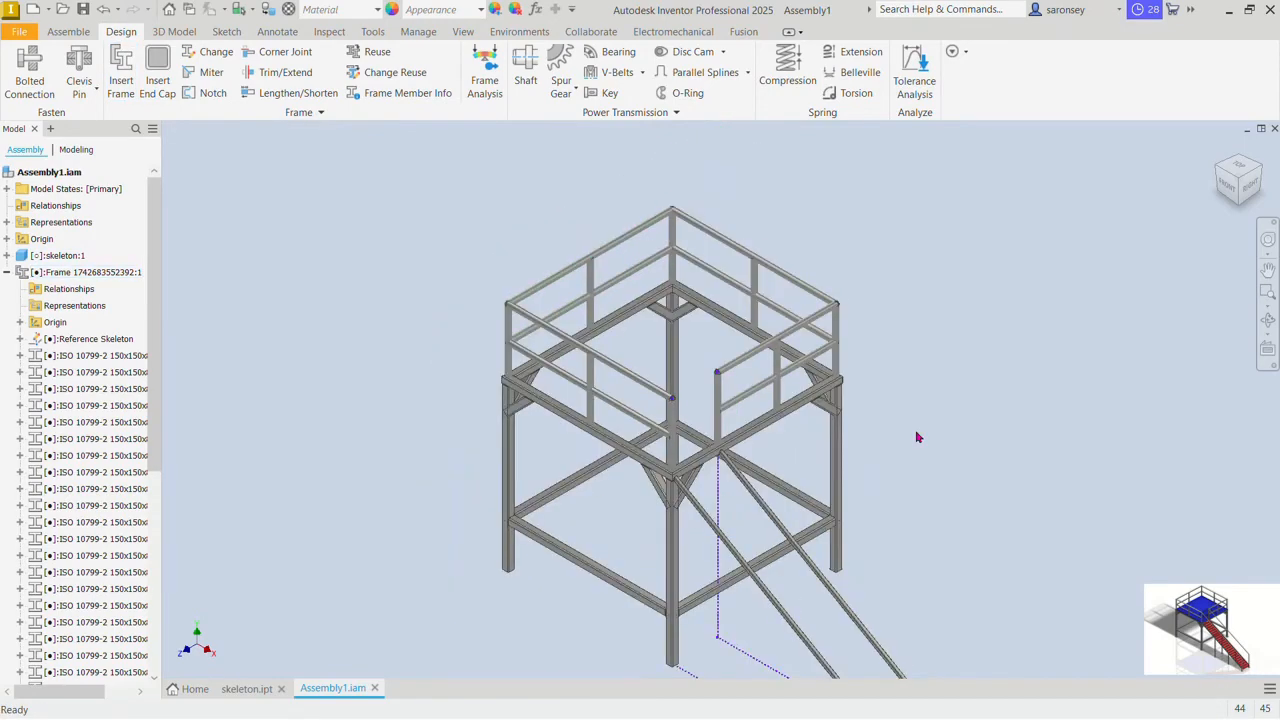
pyautogui.moveTo(918, 437)
pyautogui.keyDown('shift'); pyautogui.mouseDown(button='middle')
pyautogui.moveTo(894, 437)
pyautogui.moveTo(920, 437)
pyautogui.mouseUp(button='middle'); pyautogui.keyUp('shift')
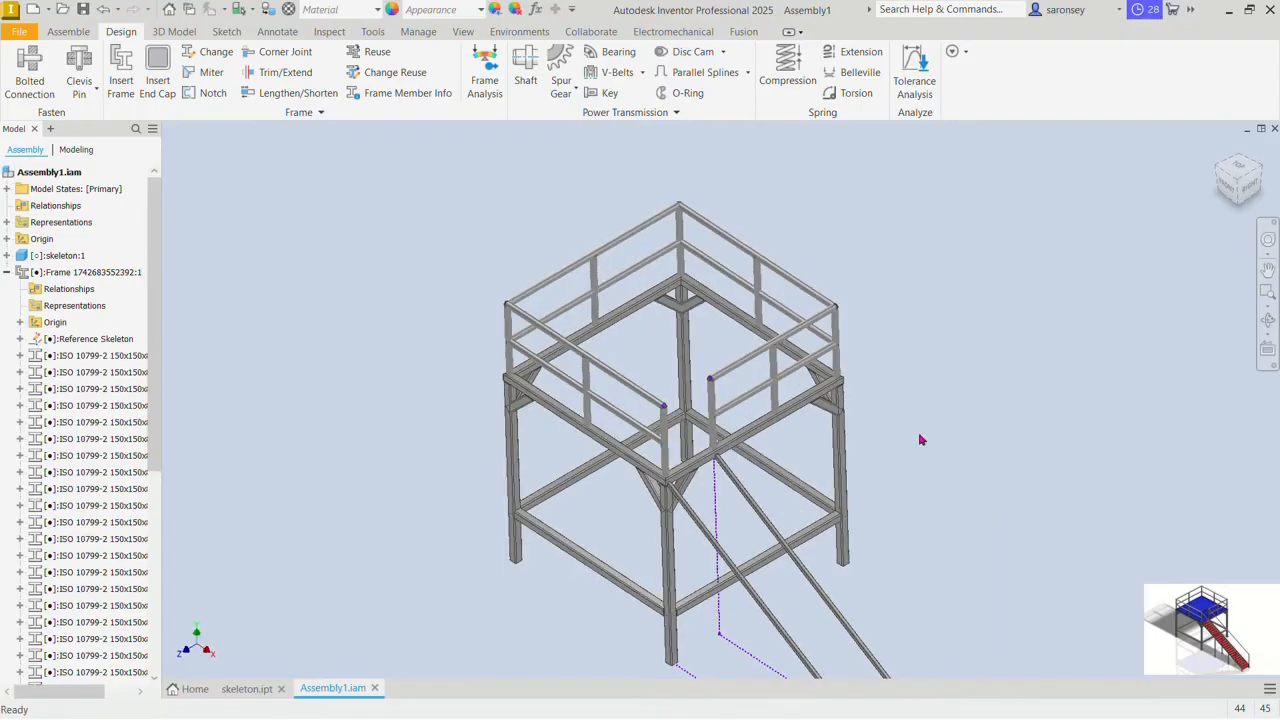
pyautogui.click(1218, 148)
pyautogui.scroll(5, 560, 321)
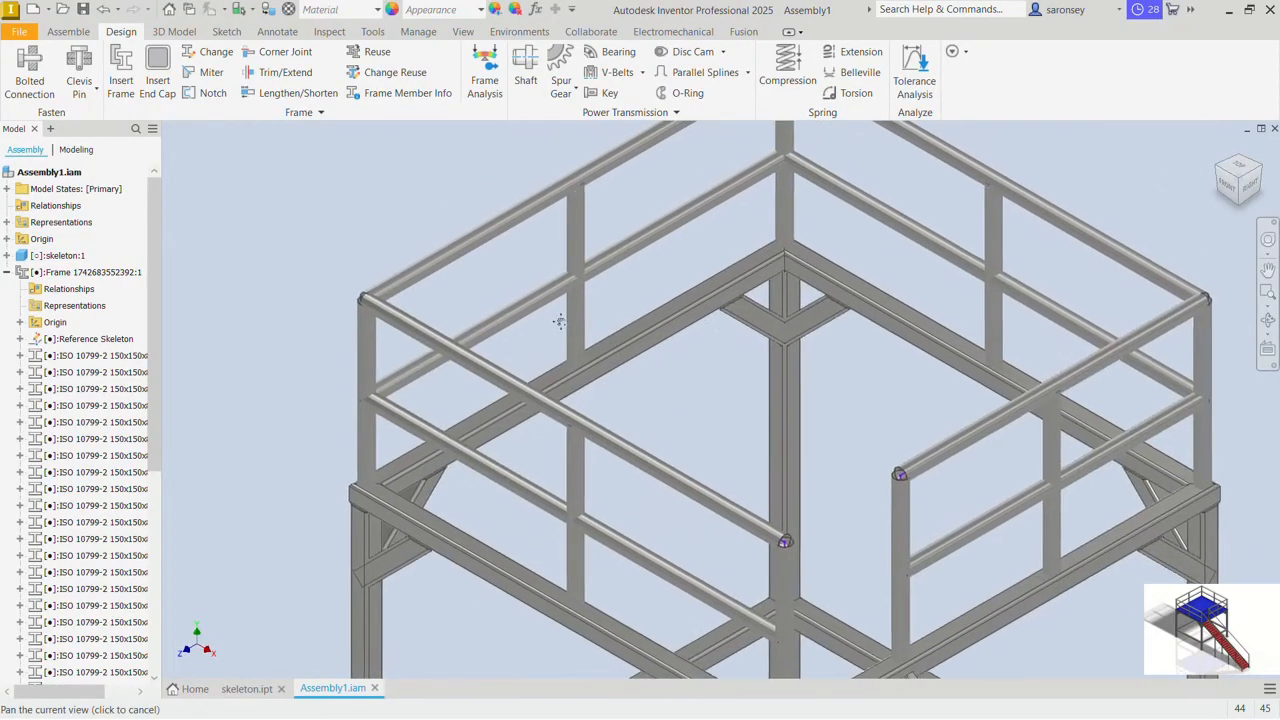
pyautogui.moveTo(560, 321); pyautogui.dragTo(558, 324, button='middle')
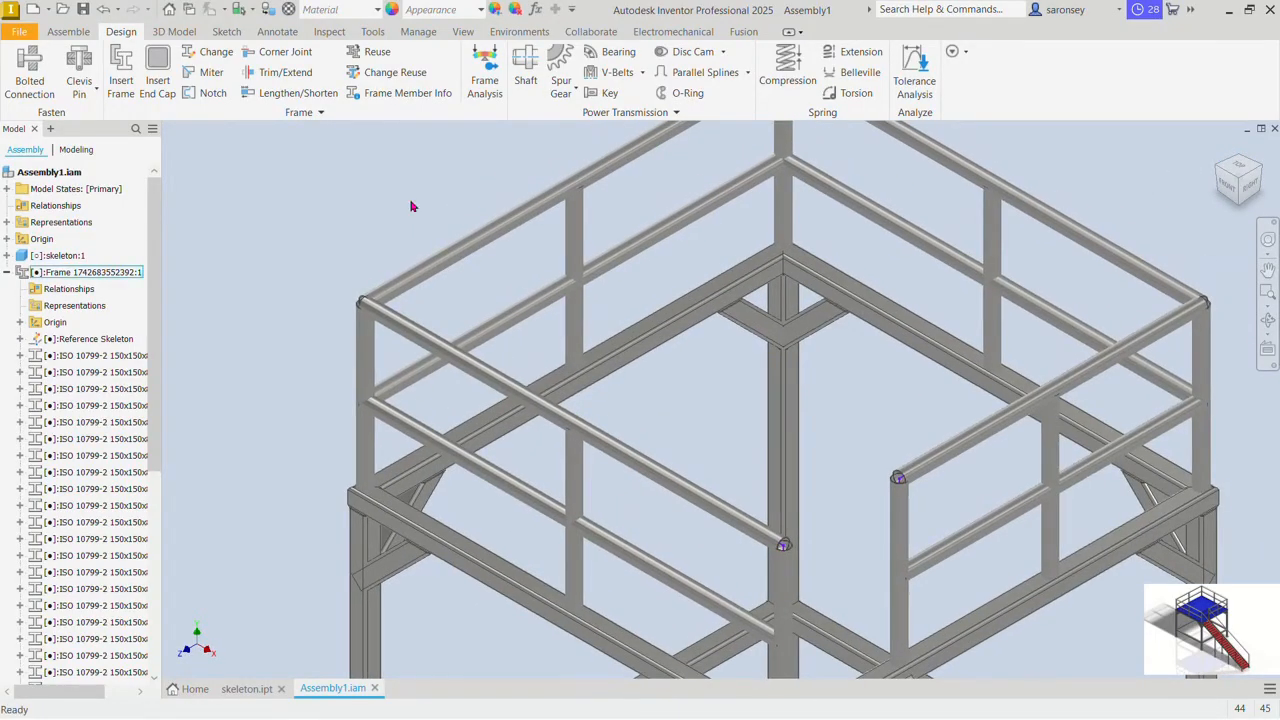
pyautogui.click(211, 74)
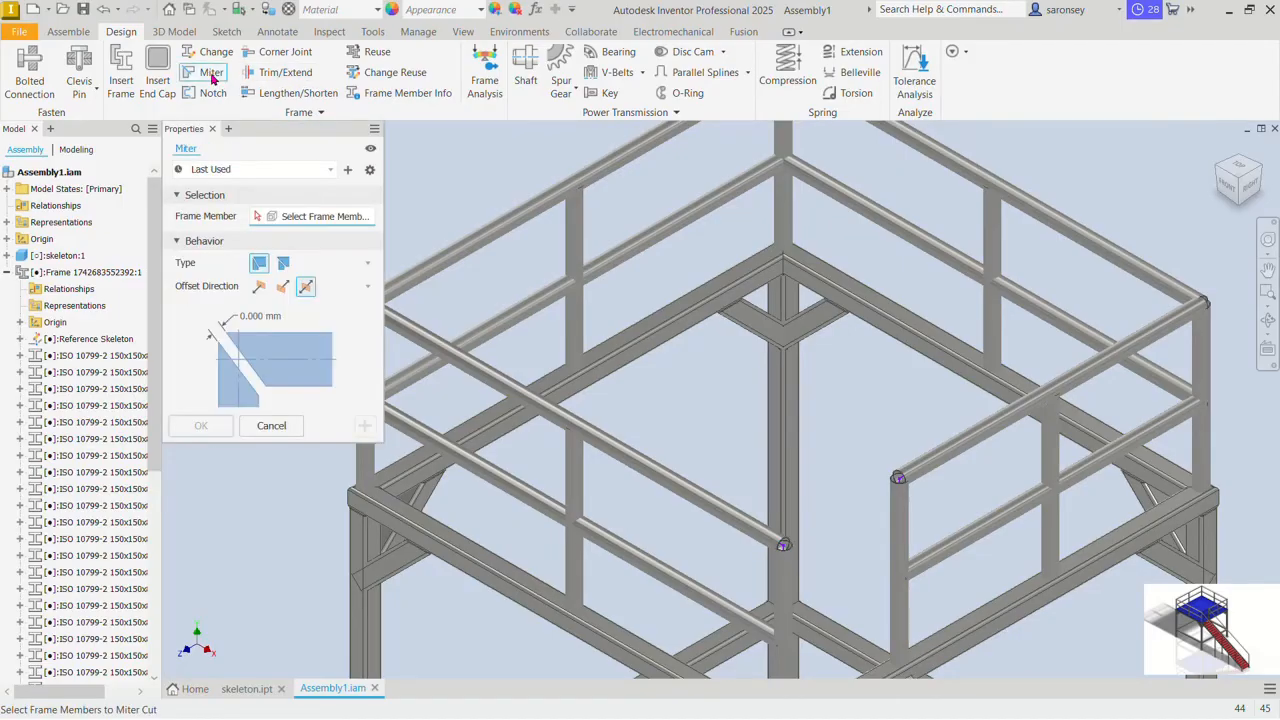
pyautogui.click(417, 335)
pyautogui.click(452, 250)
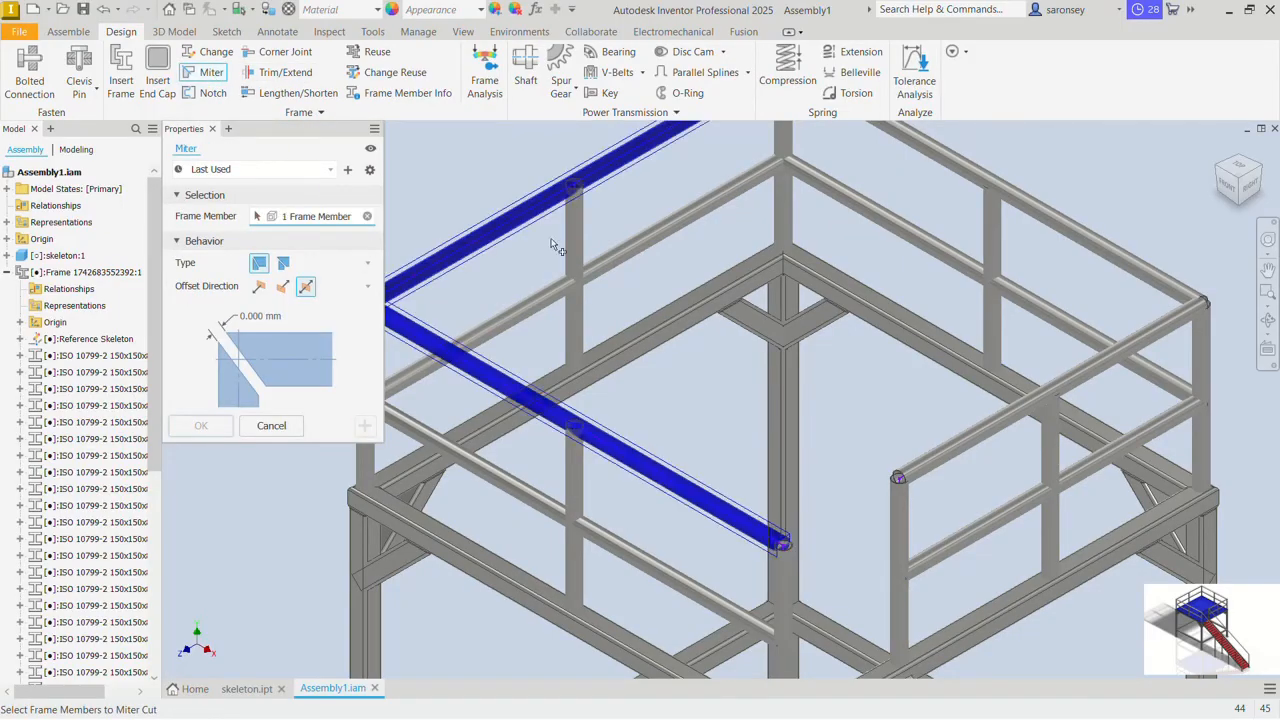
pyautogui.click(964, 175)
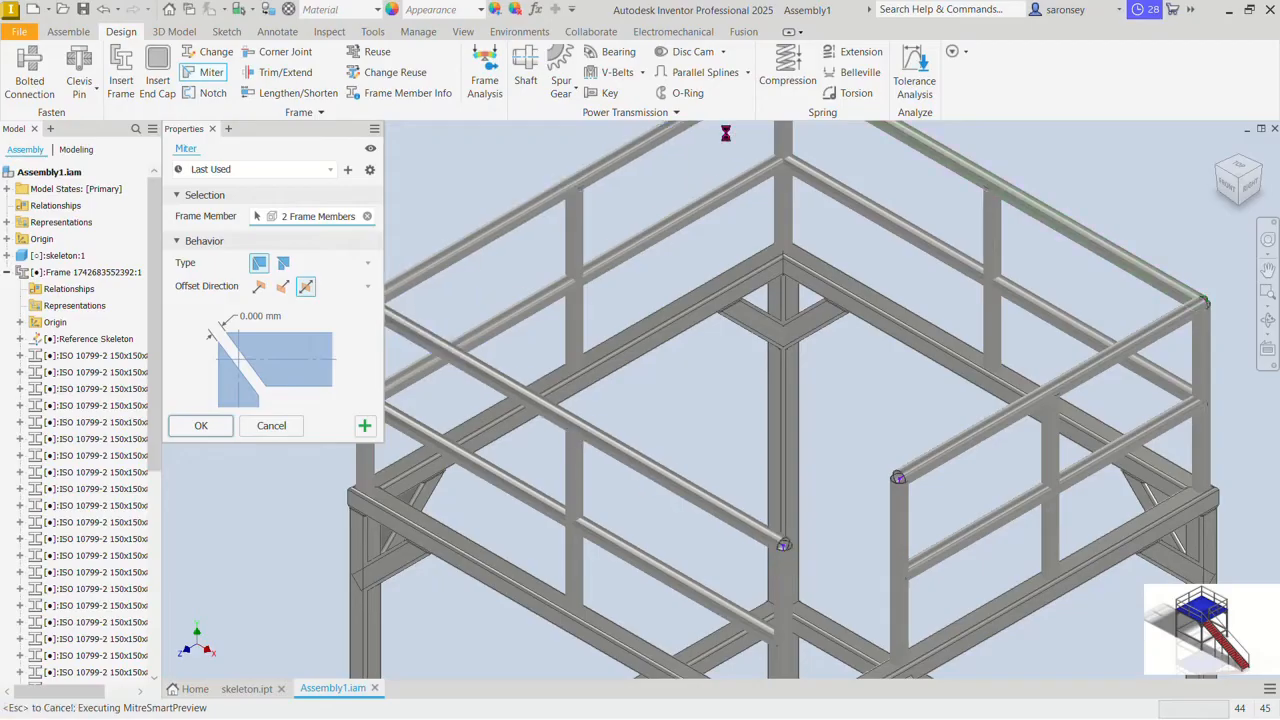
pyautogui.click(1010, 414)
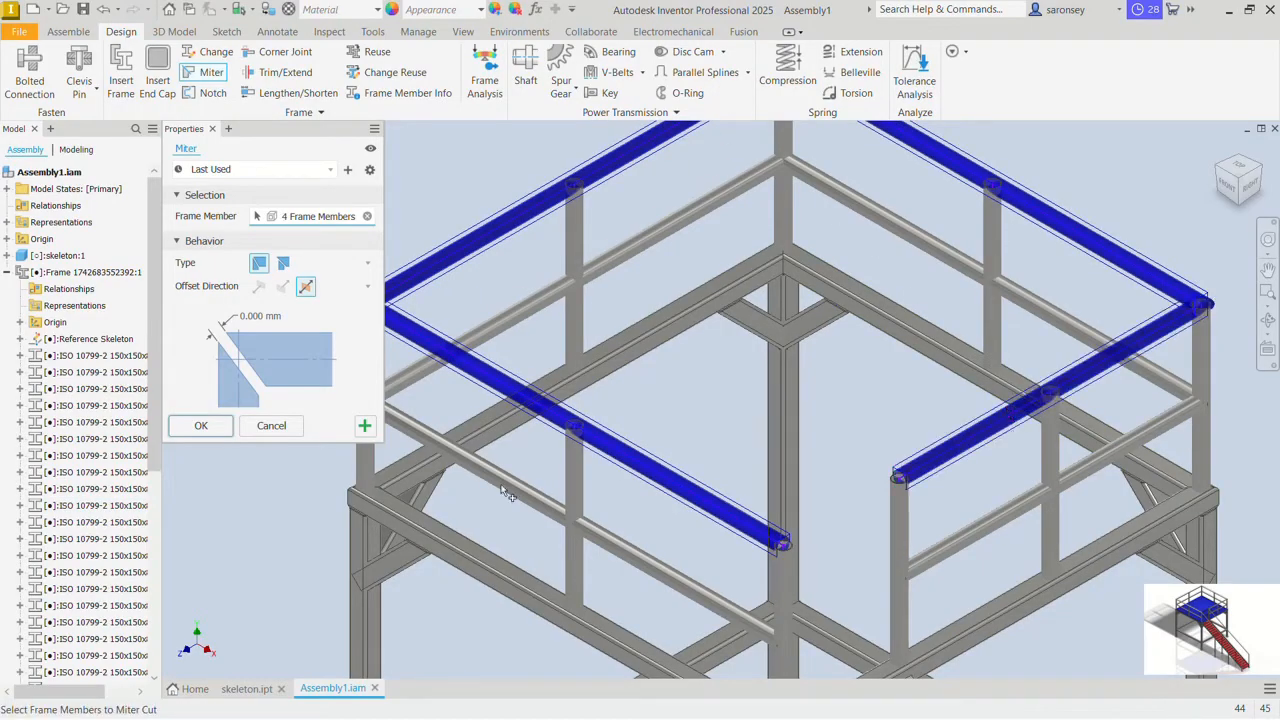
pyautogui.click(190, 426)
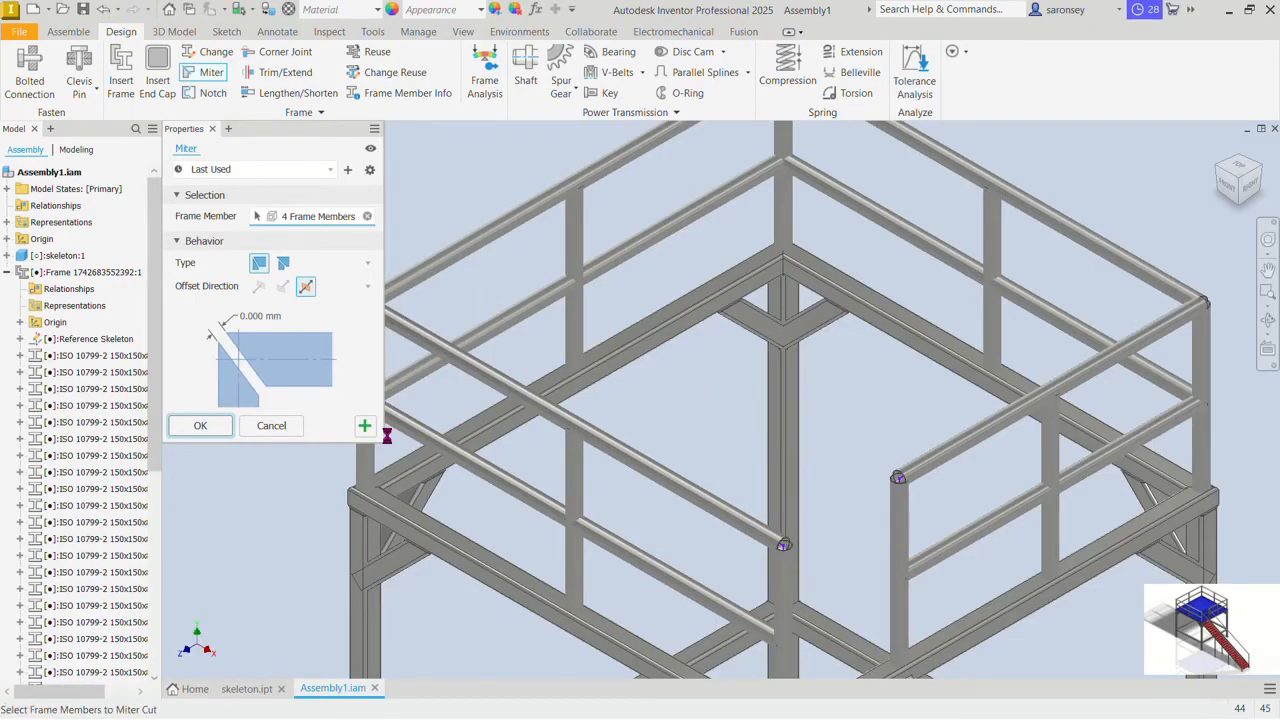
# Step: Miter the railing post at the platform's front corner with the open end of its adjoining upper rail
pyautogui.scroll(3, 386, 434)
pyautogui.click(211, 72)
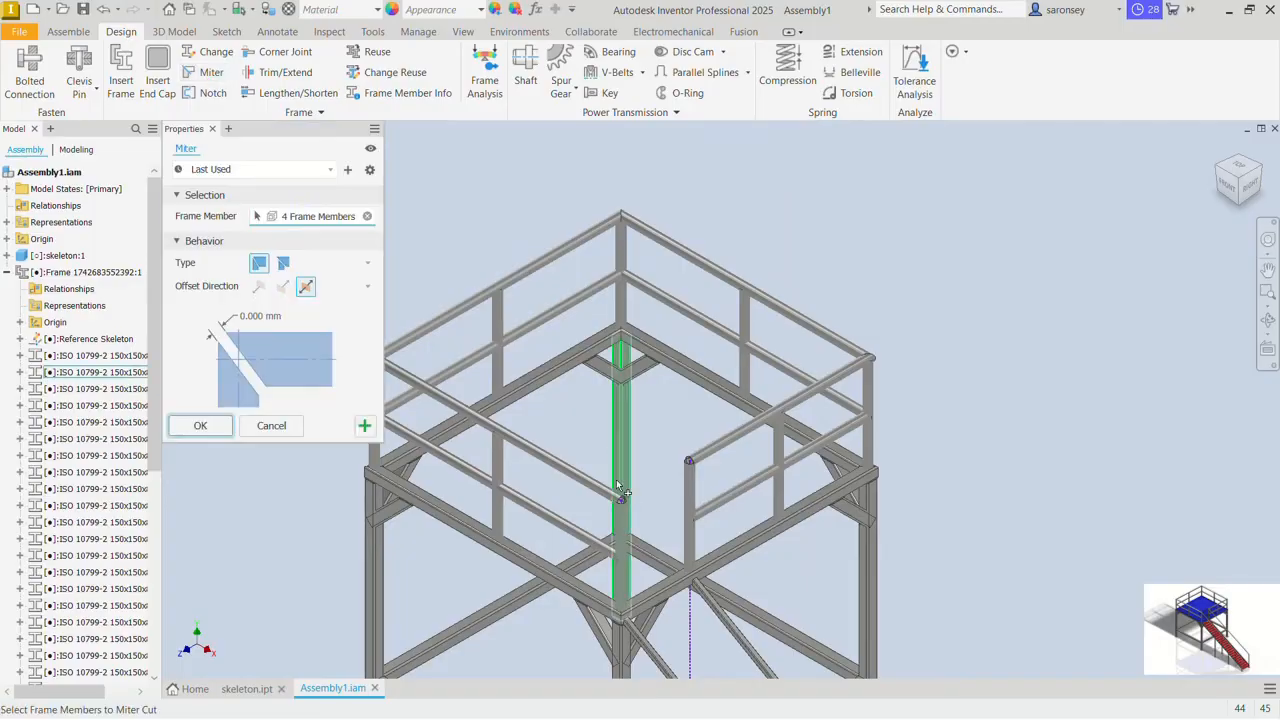
pyautogui.scroll(-5, 625, 530)
pyautogui.click(627, 540)
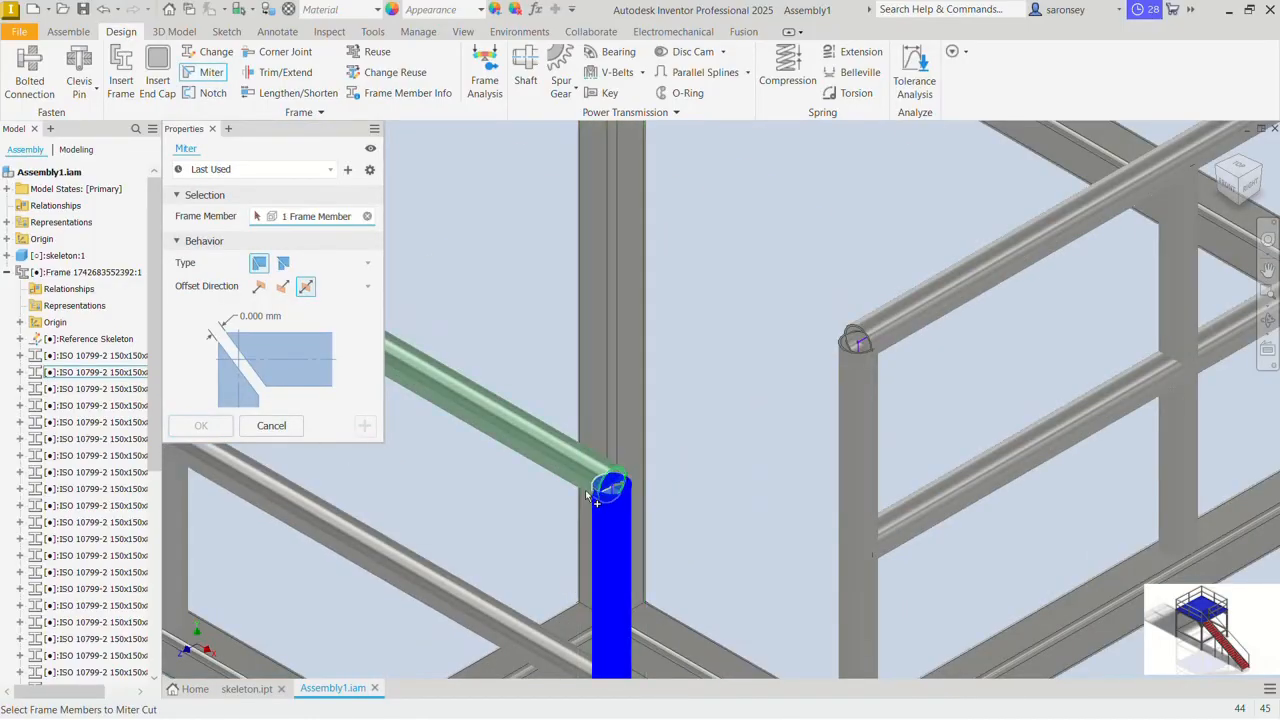
pyautogui.click(576, 458)
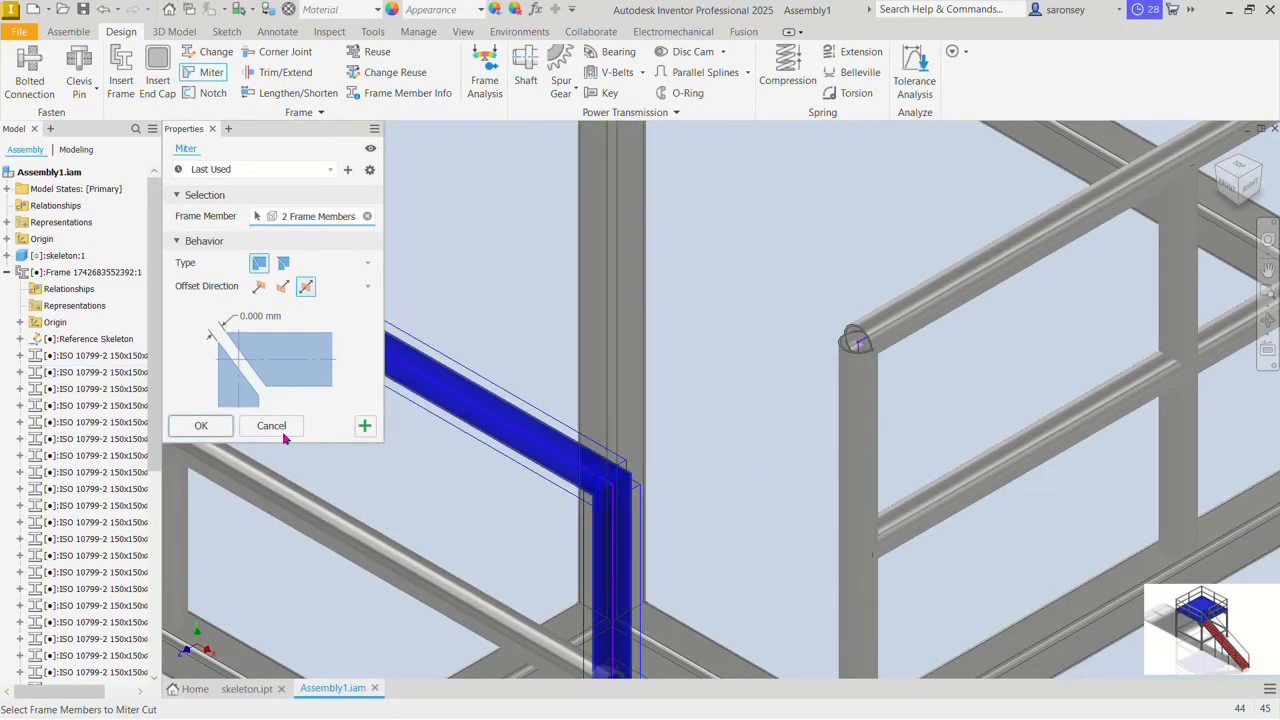
pyautogui.click(364, 426)
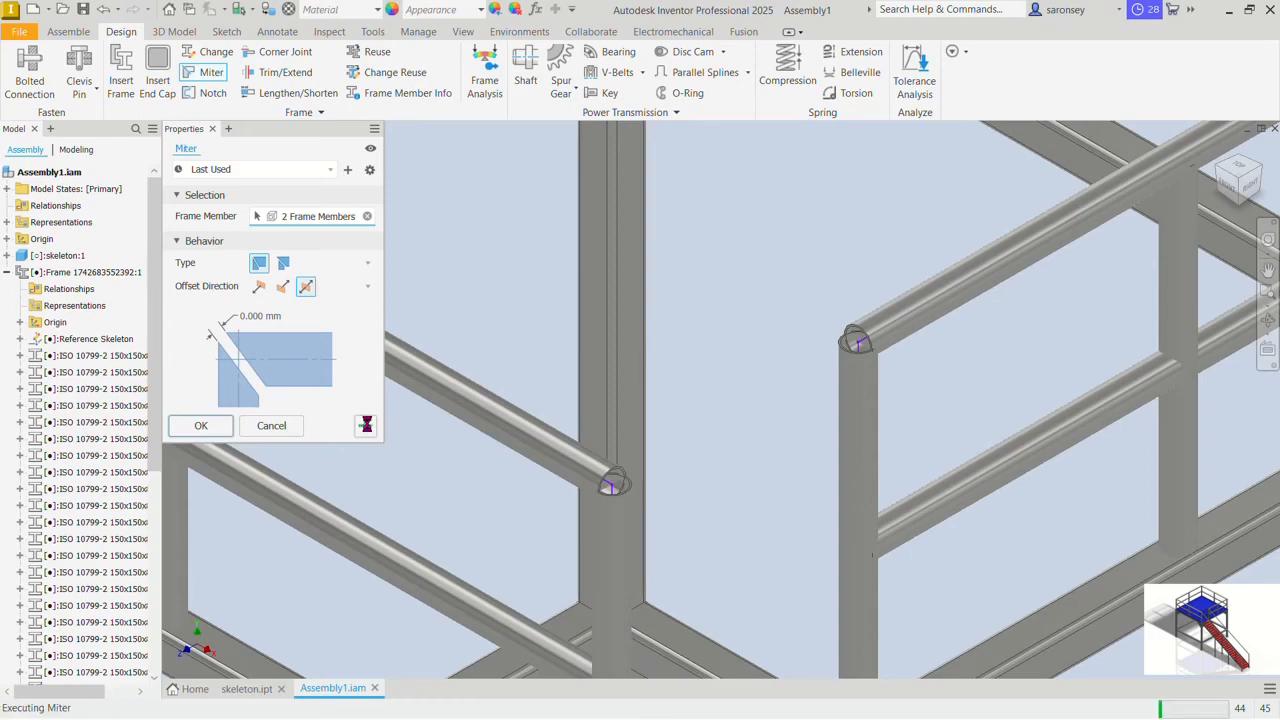
# Step: Miter the post on the other side of the stair opening with the end of its upper rail
pyautogui.click(842, 420)
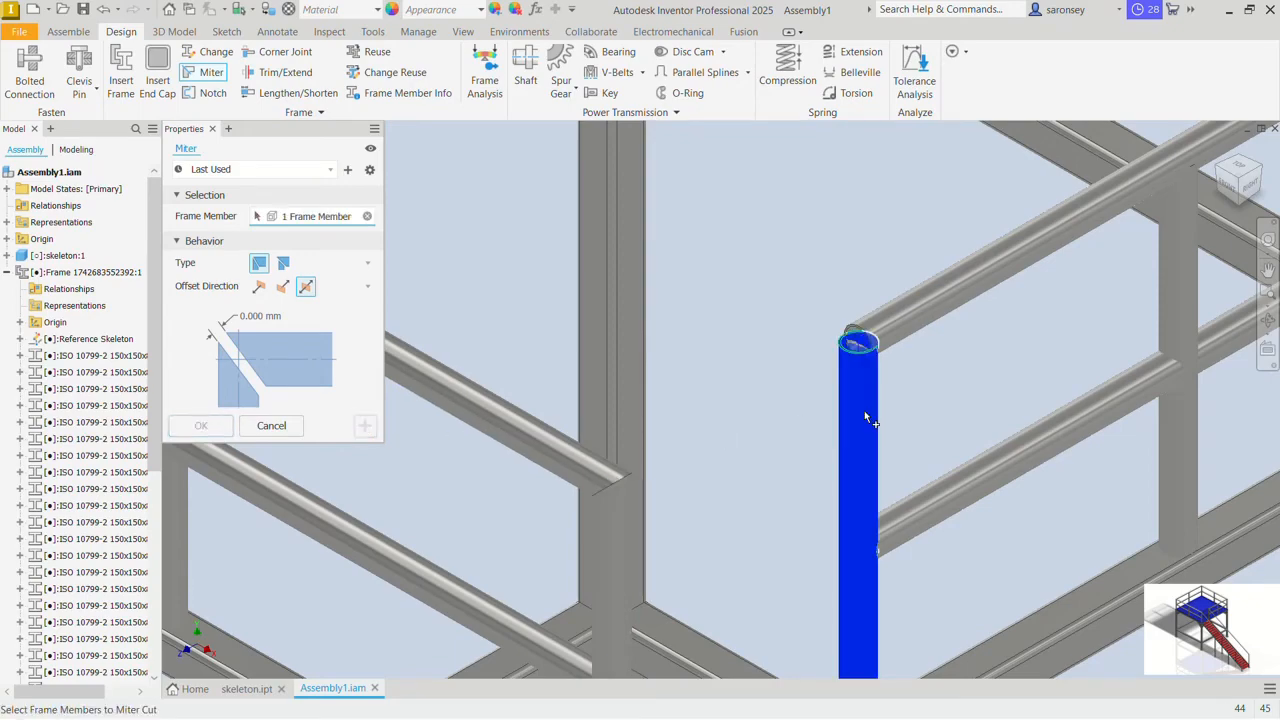
pyautogui.click(928, 300)
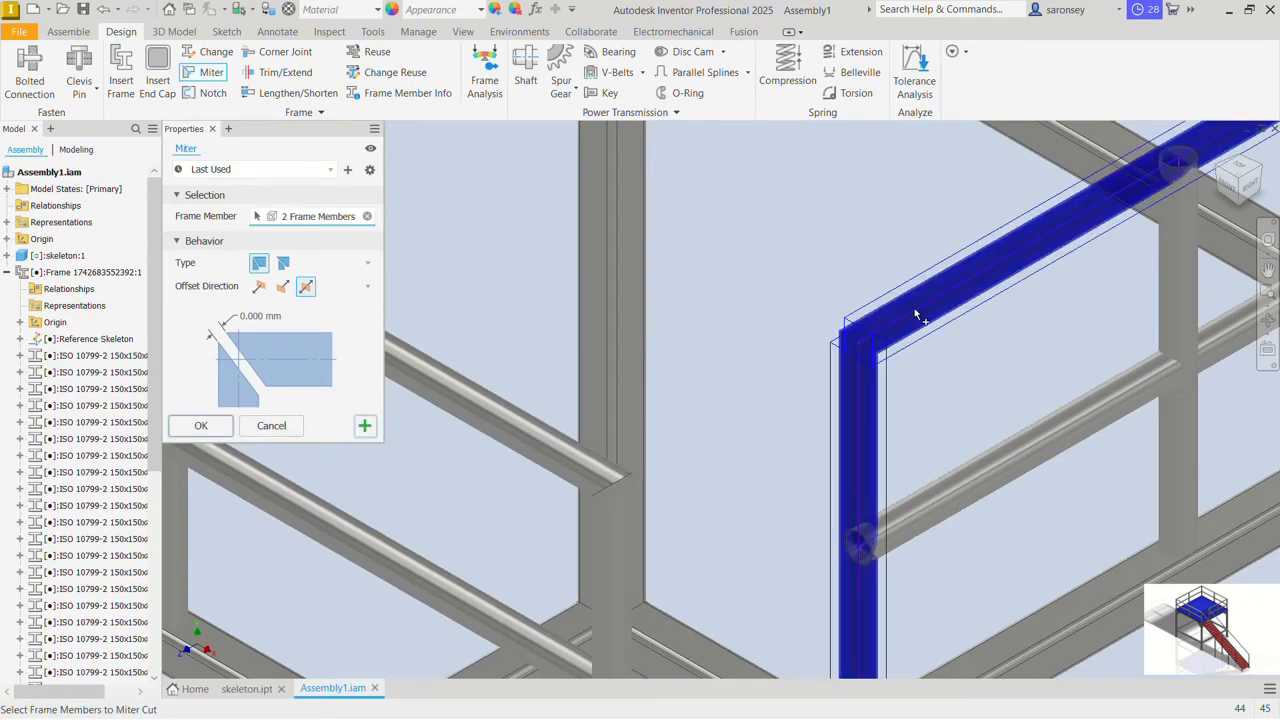
pyautogui.click(200, 426)
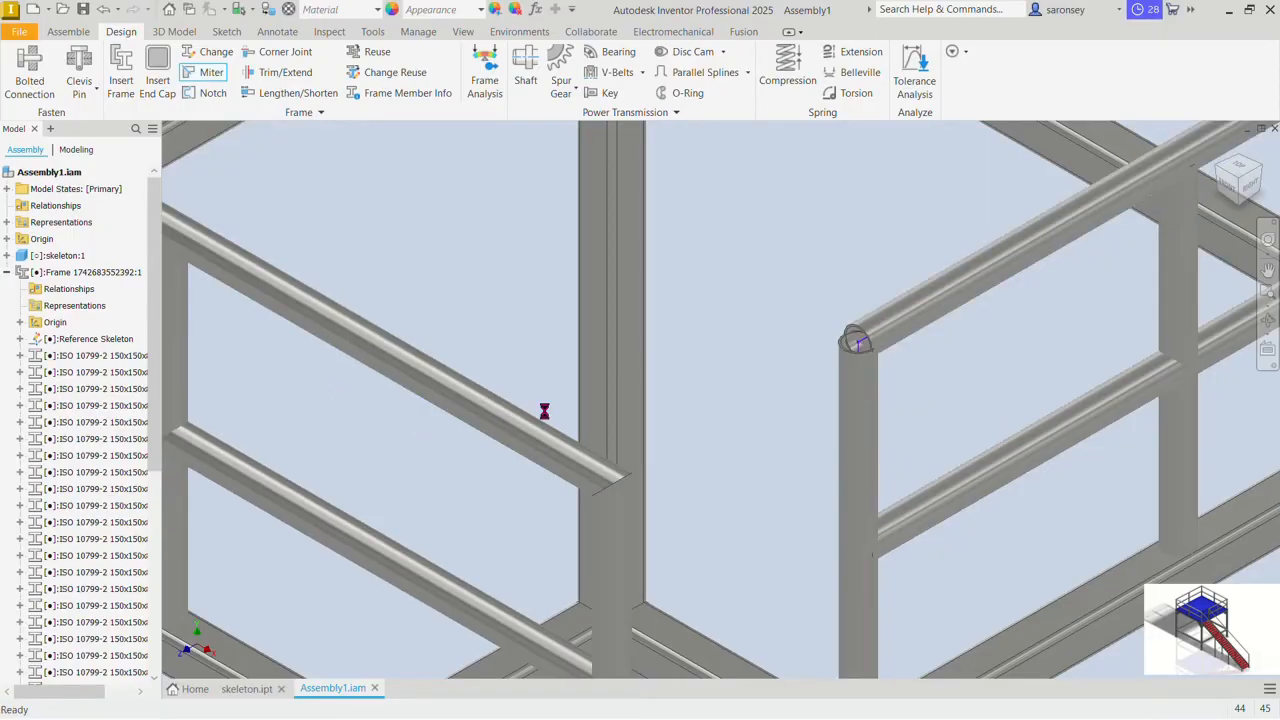
# Step: Trim all the railing posts around the platform to the top face of the upper platform beam using Trim/Extend
pyautogui.scroll(-5, 544, 411)
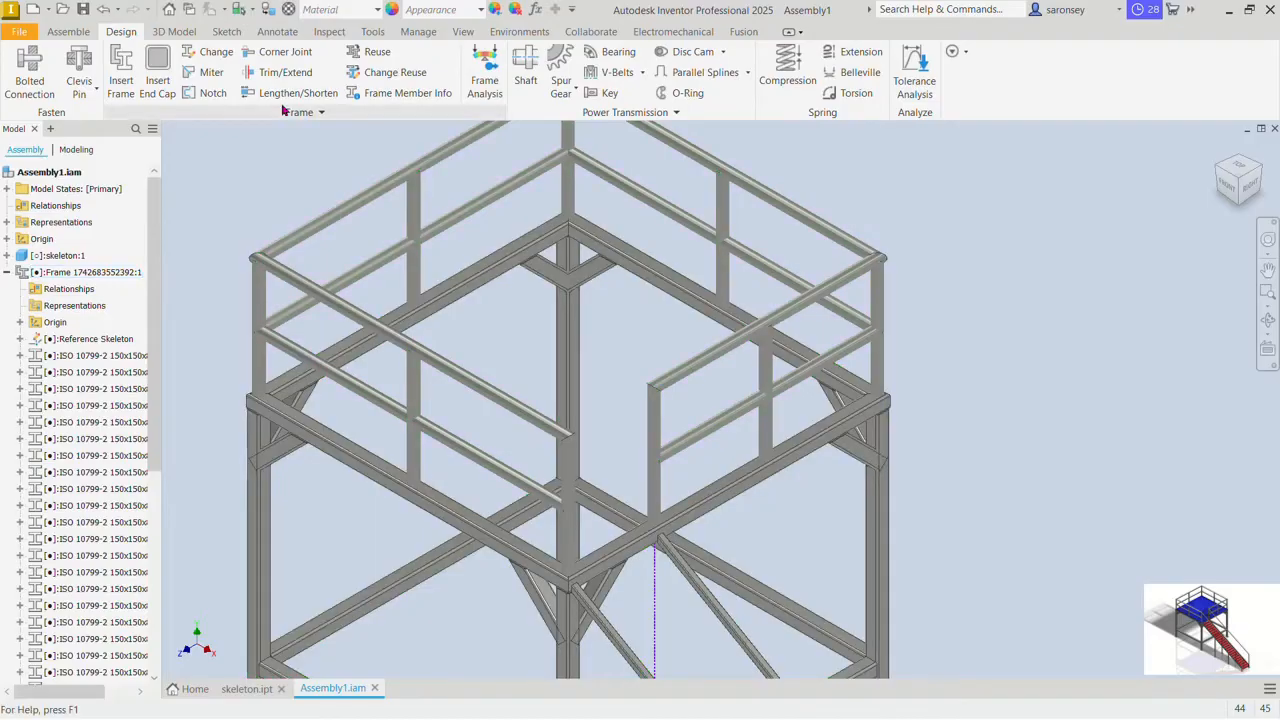
pyautogui.click(268, 75)
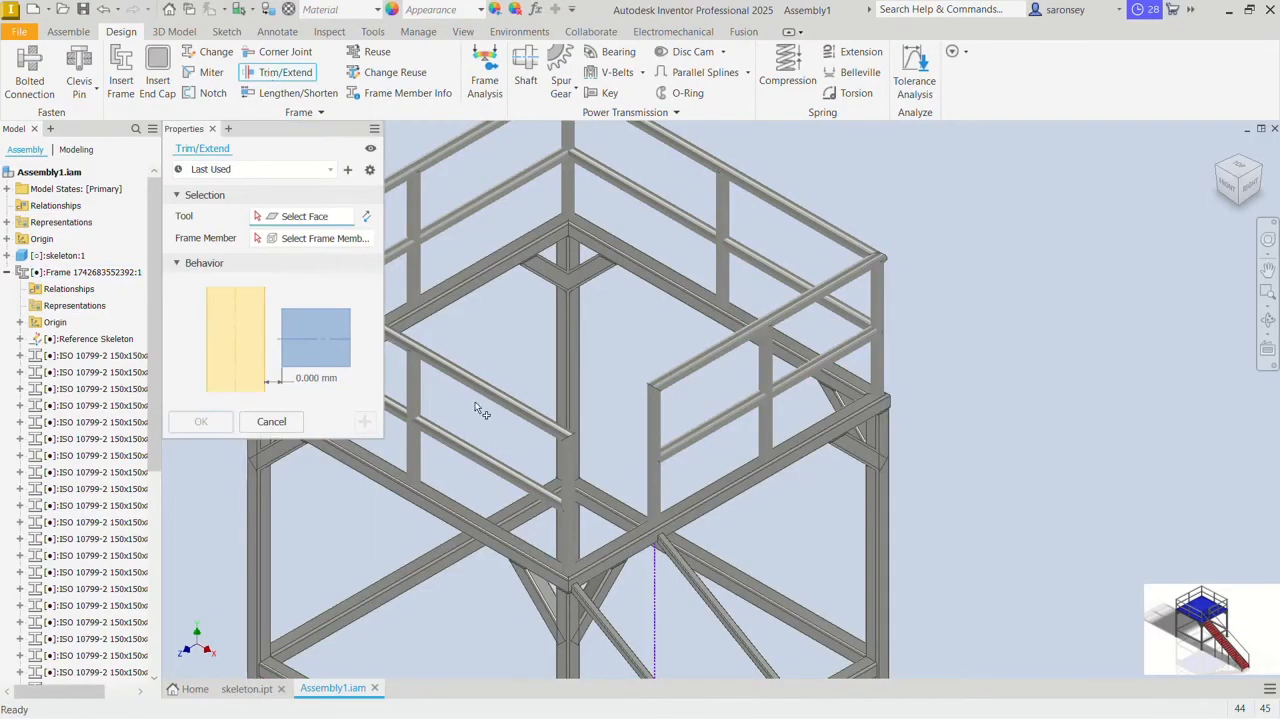
pyautogui.scroll(5, 480, 410)
pyautogui.click(451, 569)
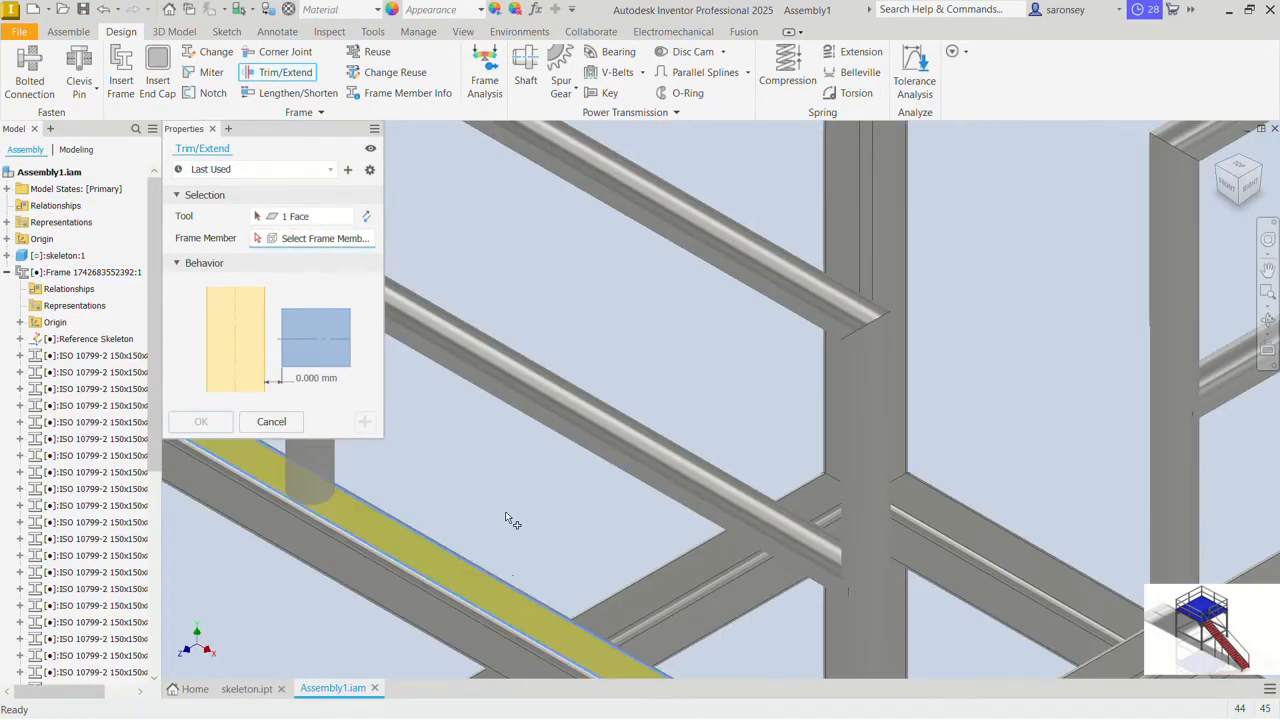
pyautogui.scroll(-5, 506, 515)
pyautogui.moveTo(514, 514); pyautogui.dragTo(740, 490, button='middle')
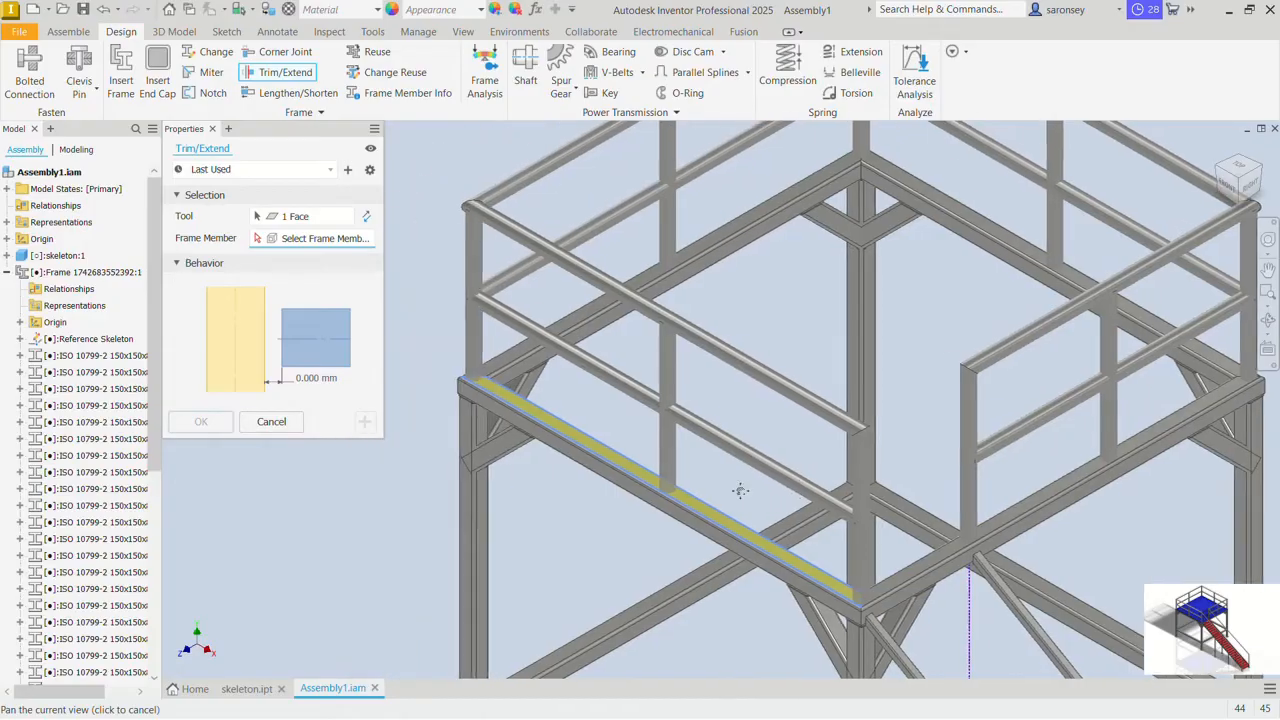
pyautogui.click(482, 345)
pyautogui.click(680, 467)
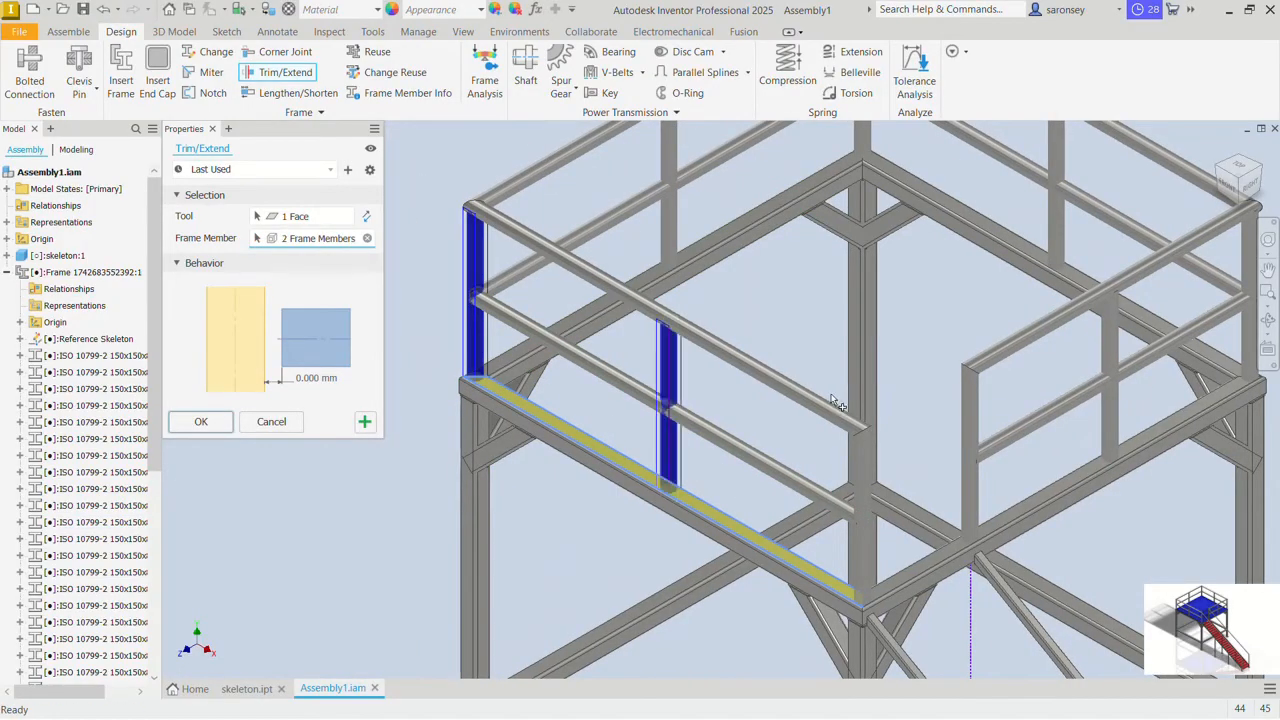
pyautogui.click(976, 418)
pyautogui.click(1116, 358)
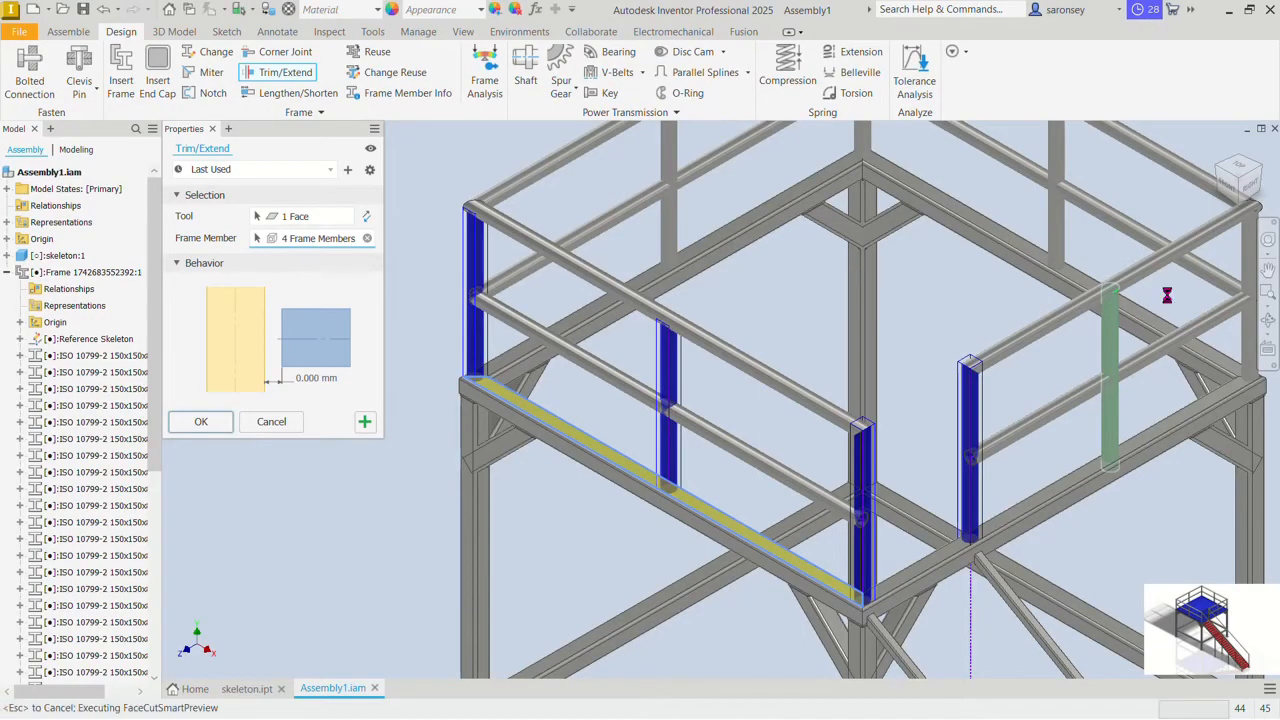
pyautogui.click(1062, 170)
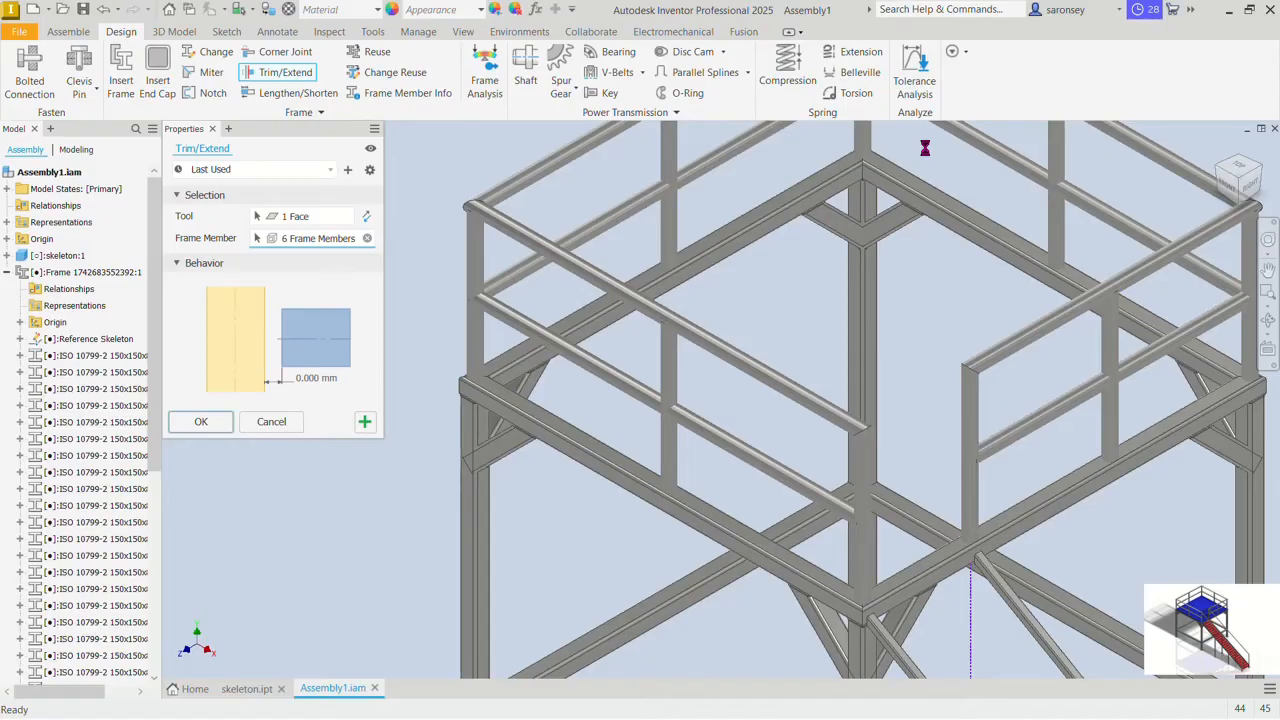
pyautogui.click(864, 143)
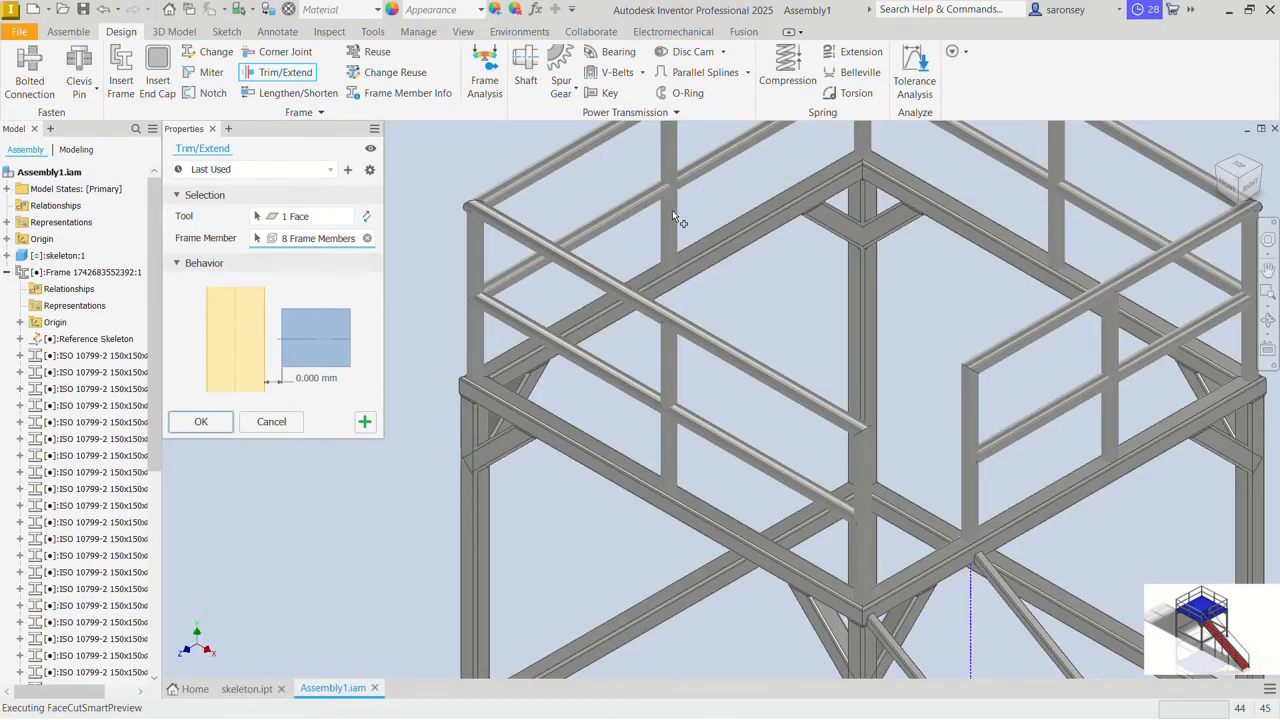
pyautogui.click(672, 210)
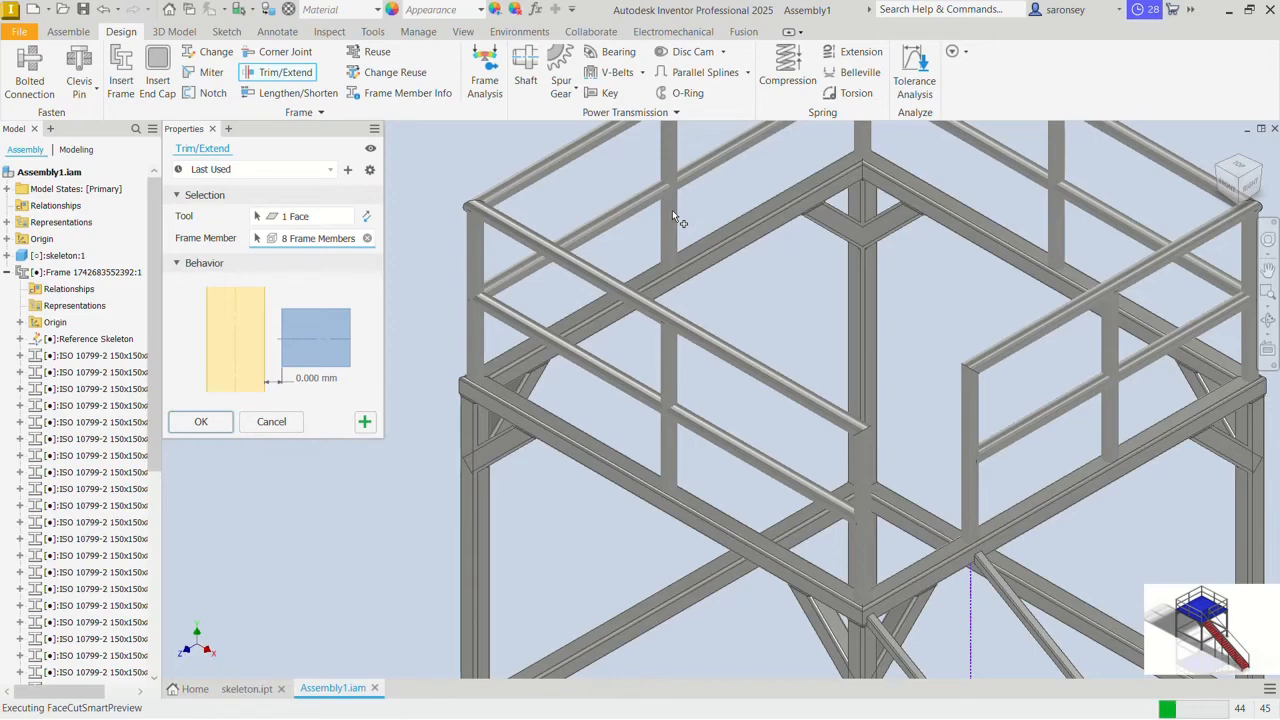
pyautogui.click(214, 421)
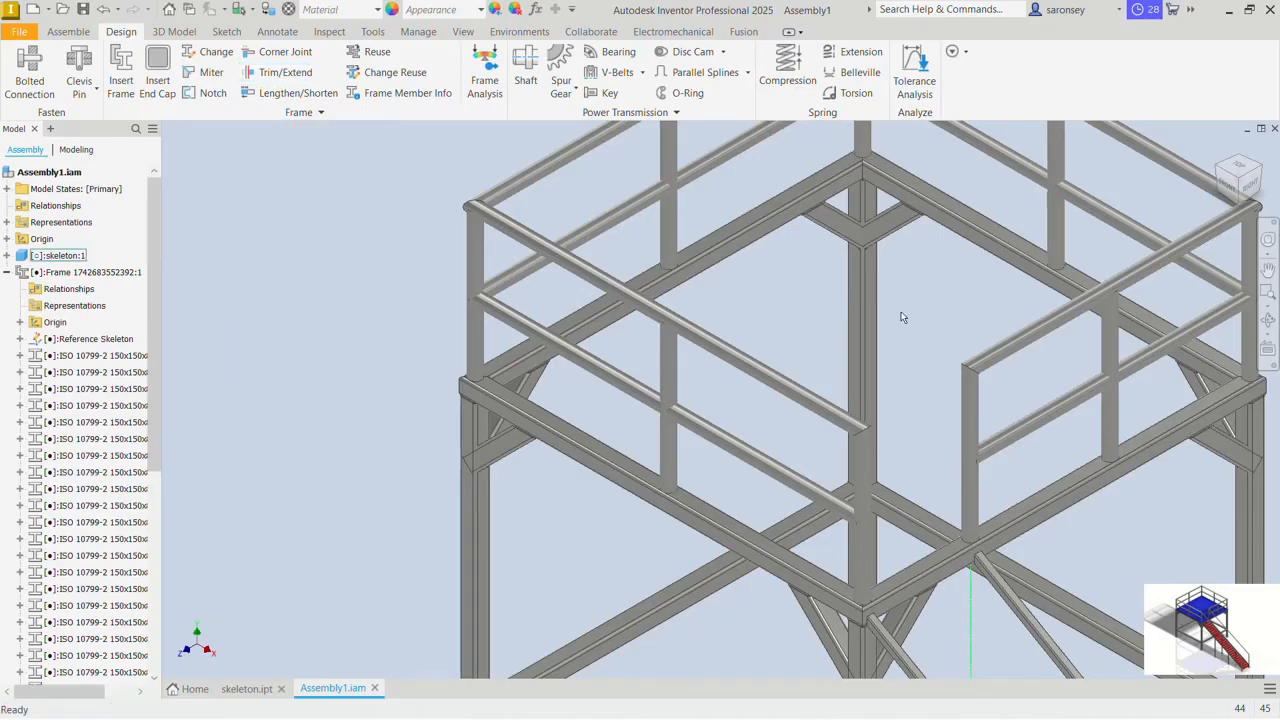
# Step: Switch to the skeleton.ipt part and open 3D Sketch1 for editing
pyautogui.scroll(-2, 901, 317)
pyautogui.scroll(-3, 901, 317)
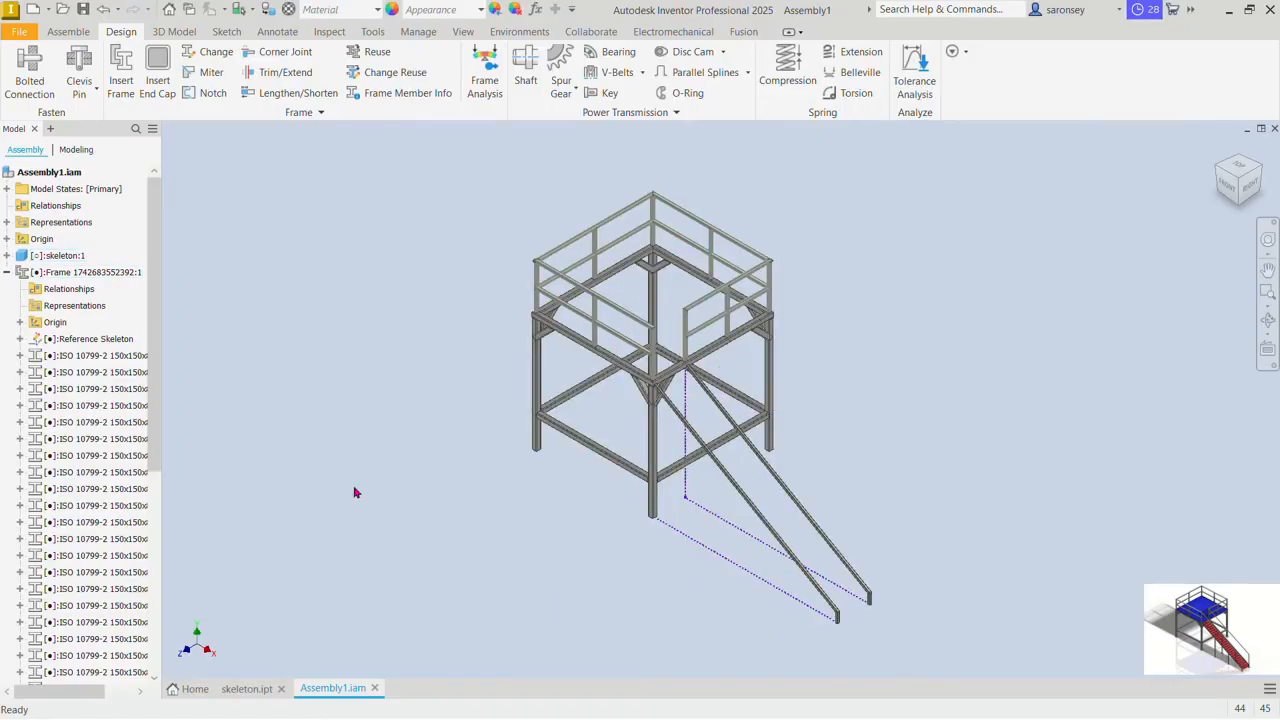
pyautogui.click(243, 689)
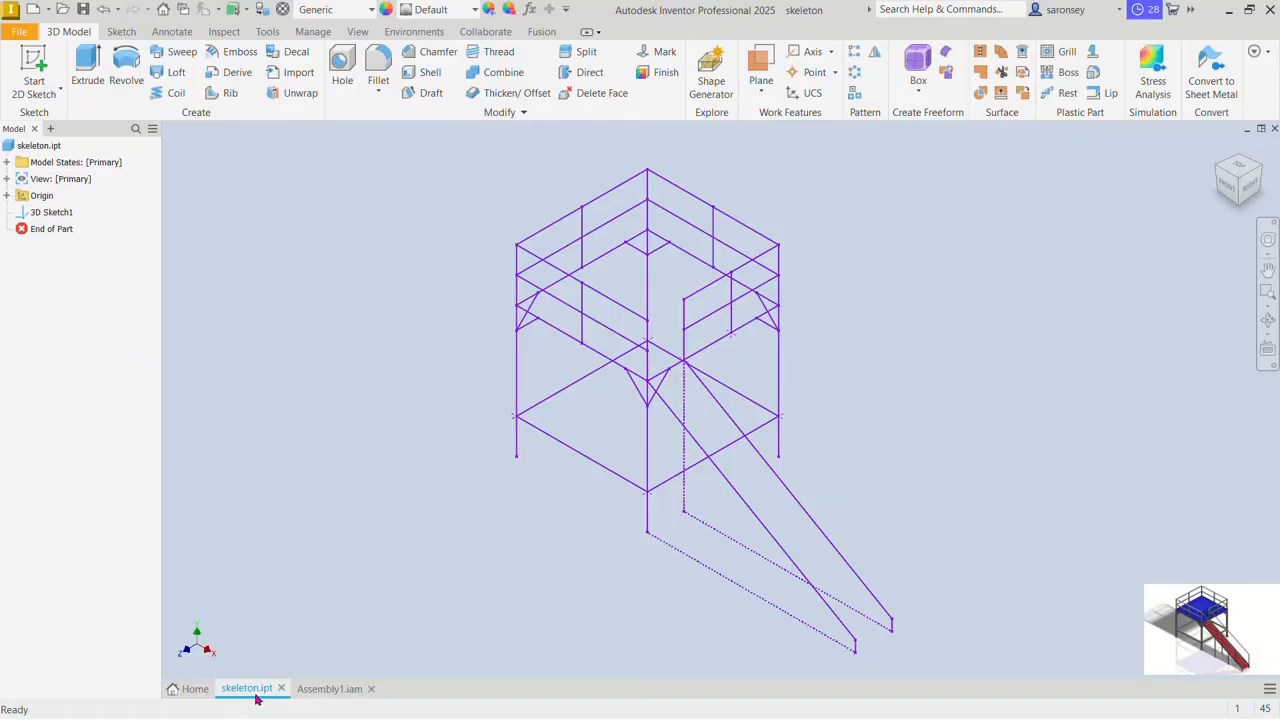
pyautogui.doubleClick(59, 215)
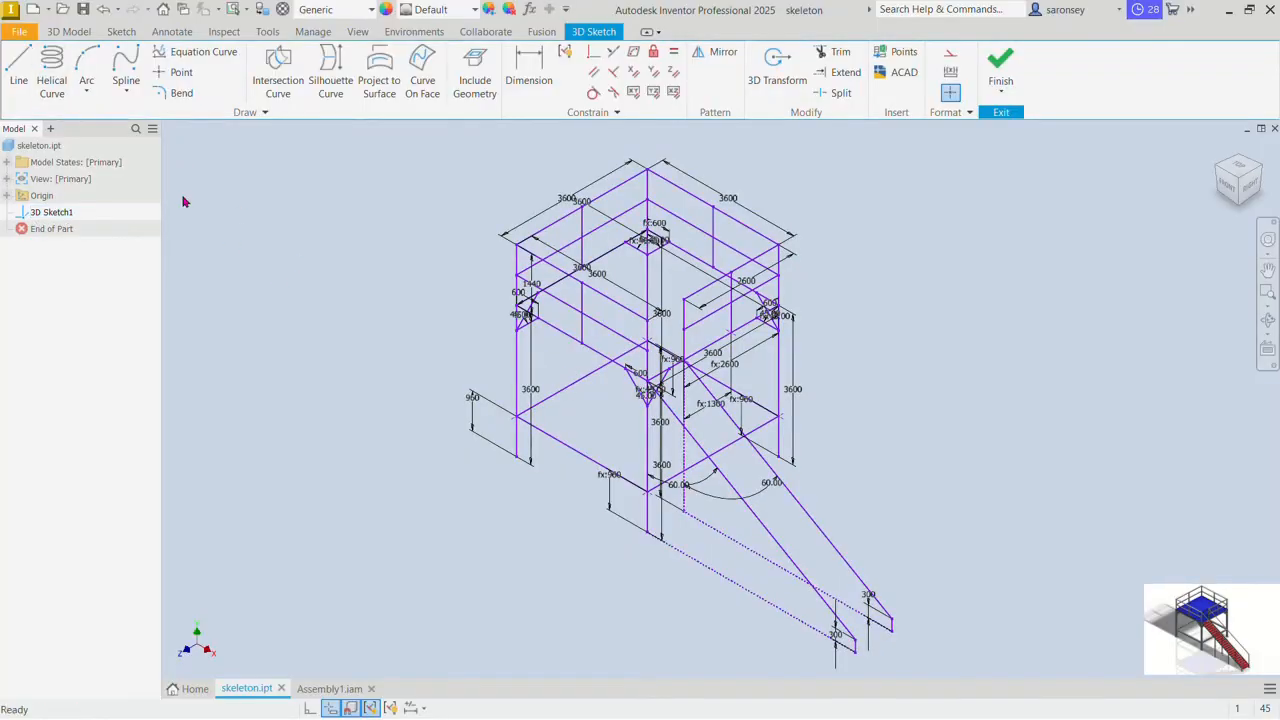
# Step: With Ortho Mode on, draw a vertical line from the upper part of the near stair line down toward the dotted ground line
pyautogui.click(18, 70)
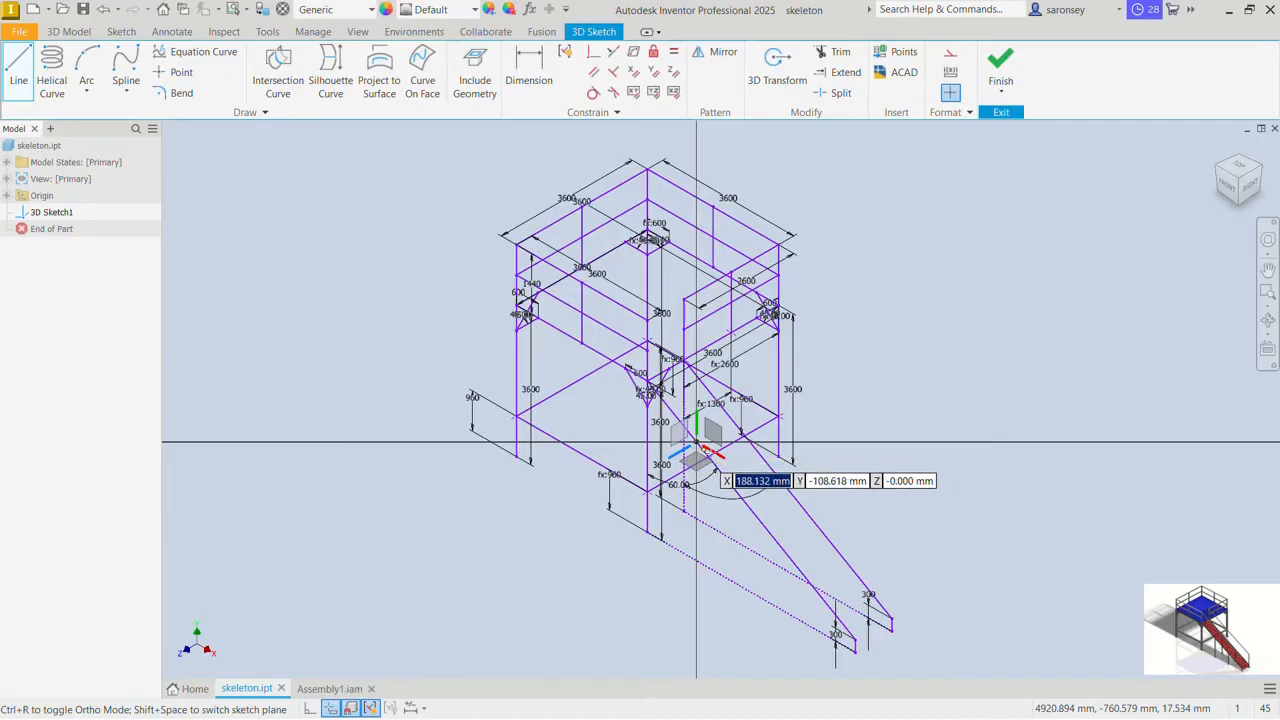
pyautogui.click(715, 462)
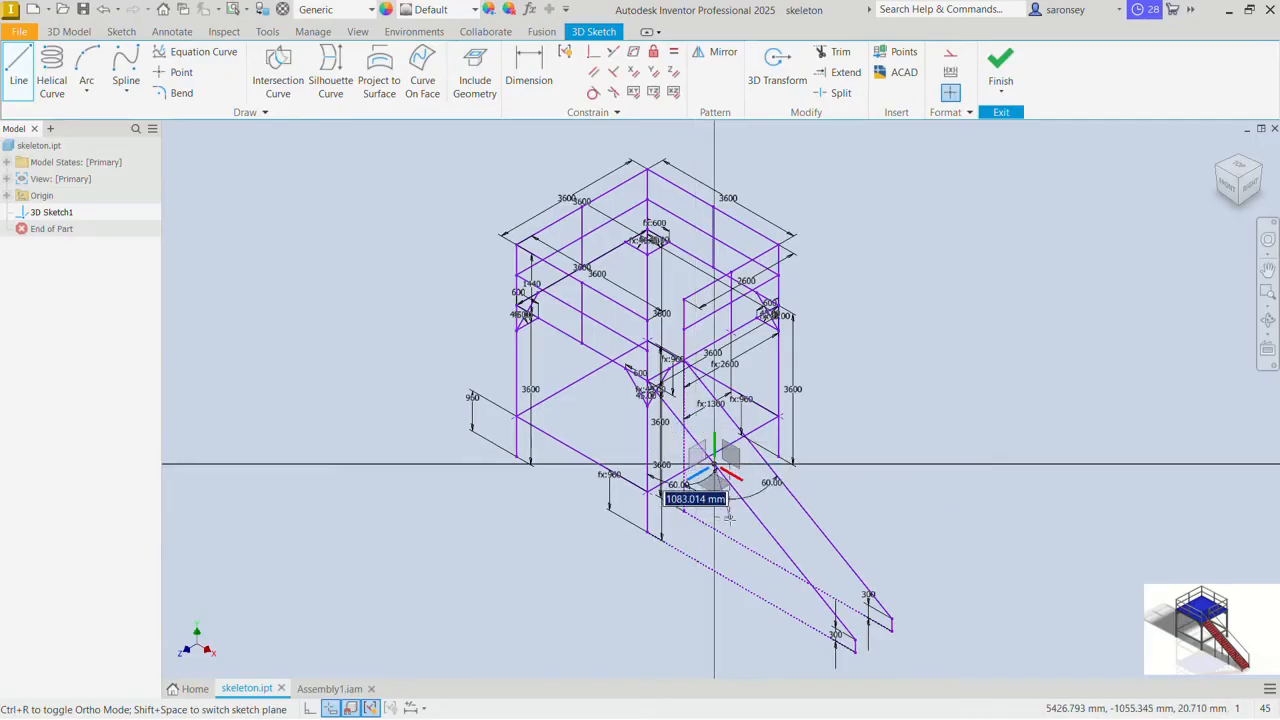
pyautogui.click(310, 709)
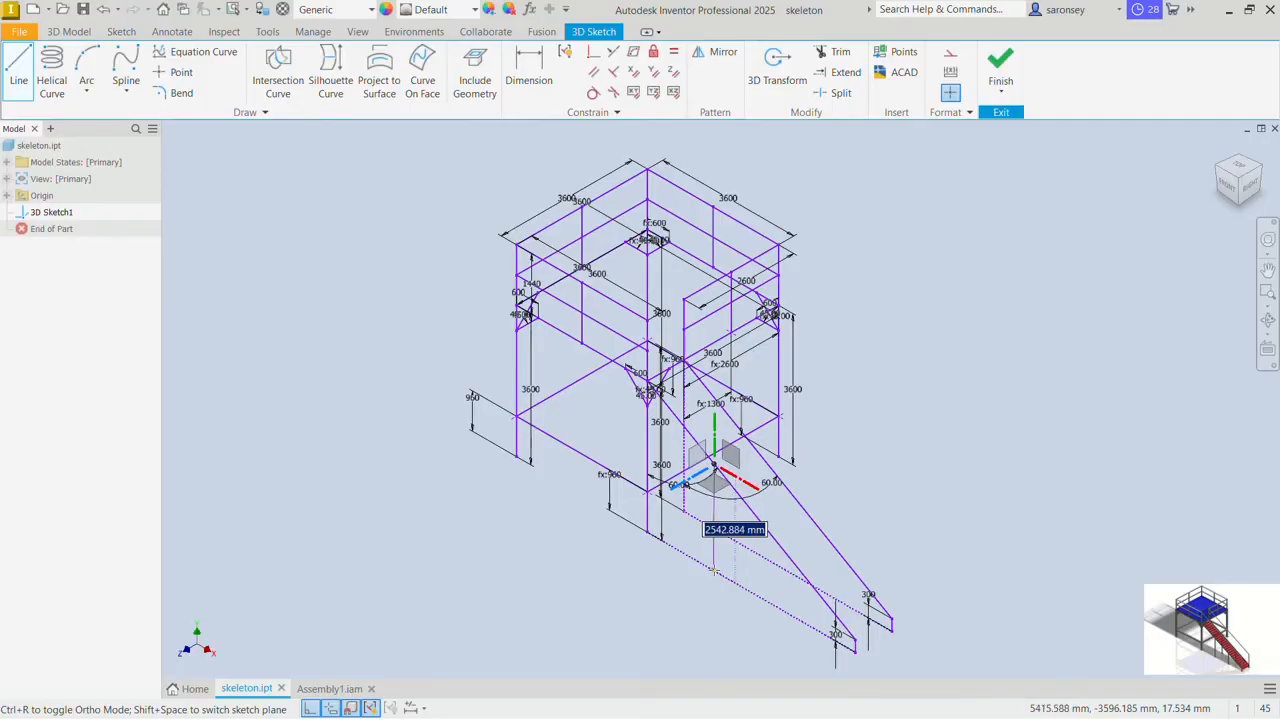
pyautogui.click(715, 562)
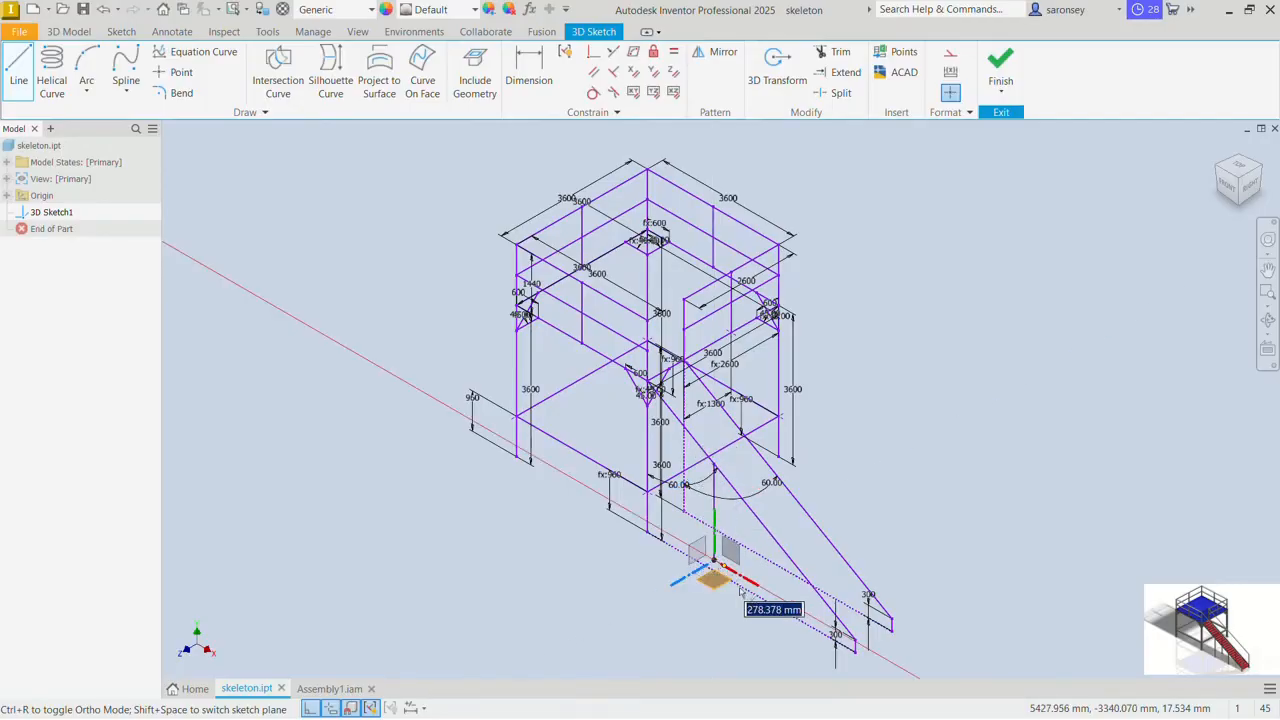
# Step: Draw a second vertical line from the lower part of the near stair line down toward the dotted ground line
pyautogui.rightClick(884, 442)
pyautogui.click(829, 216)
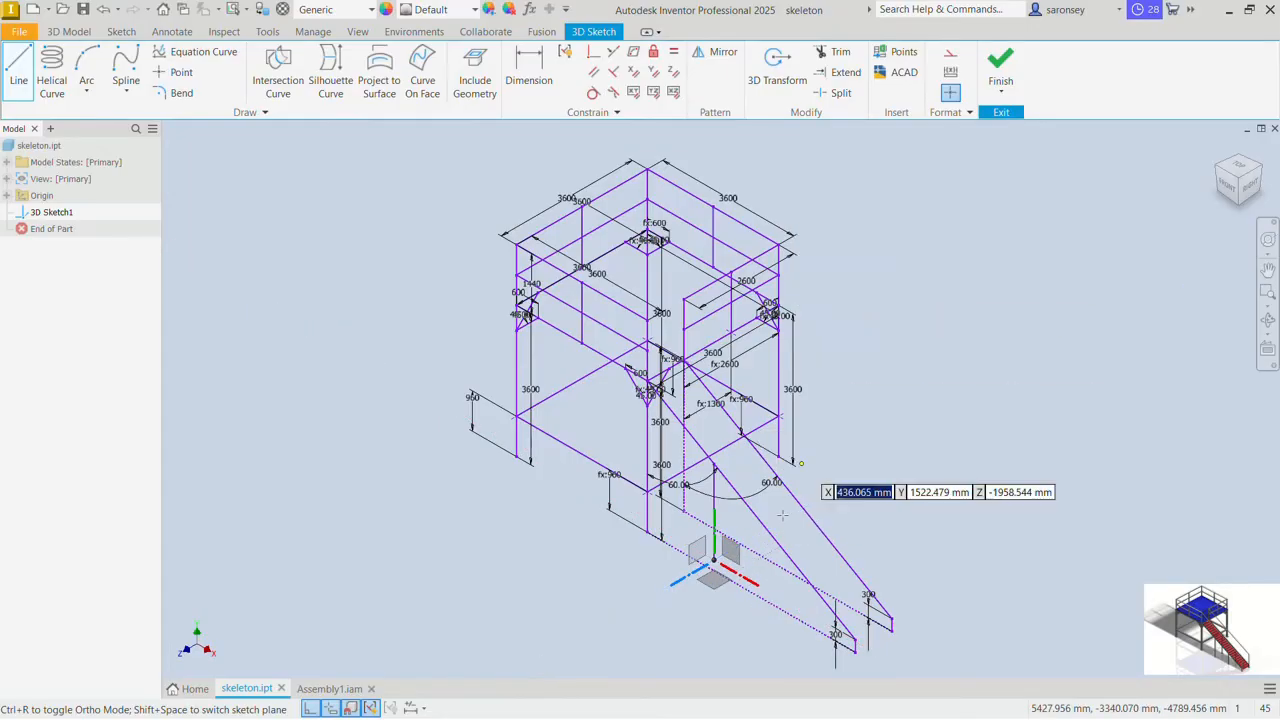
pyautogui.click(769, 533)
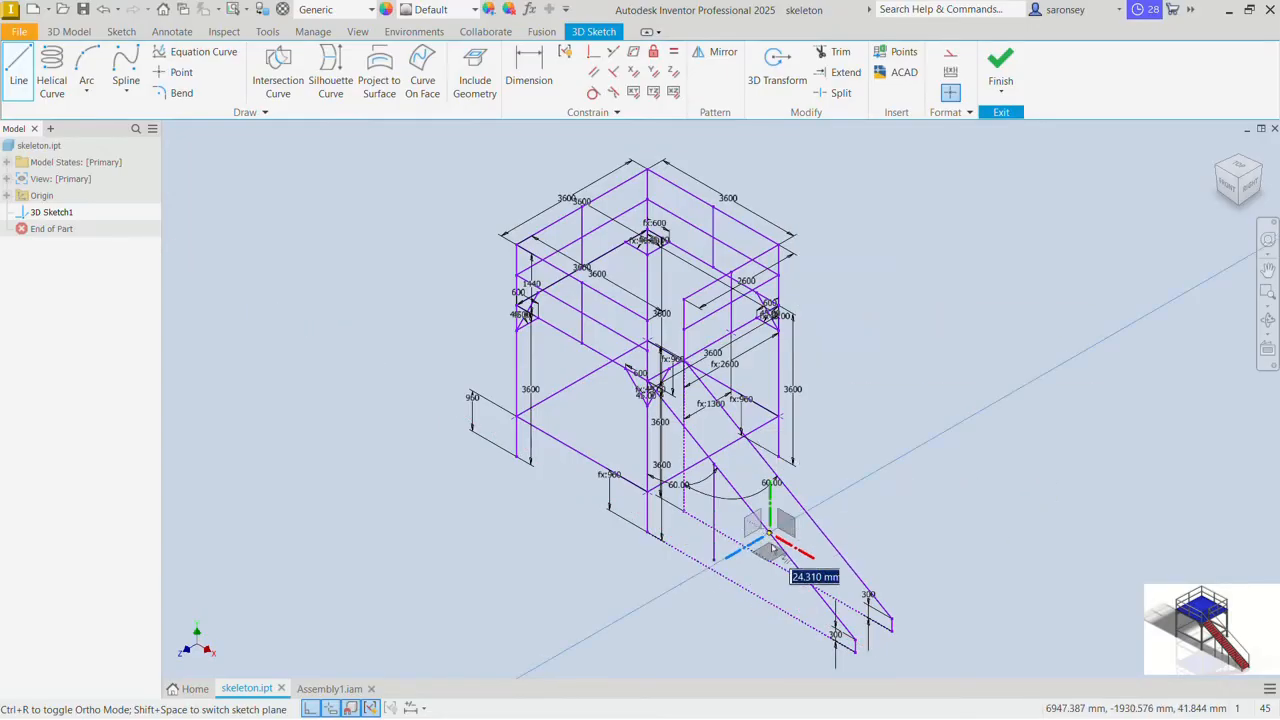
pyautogui.click(769, 596)
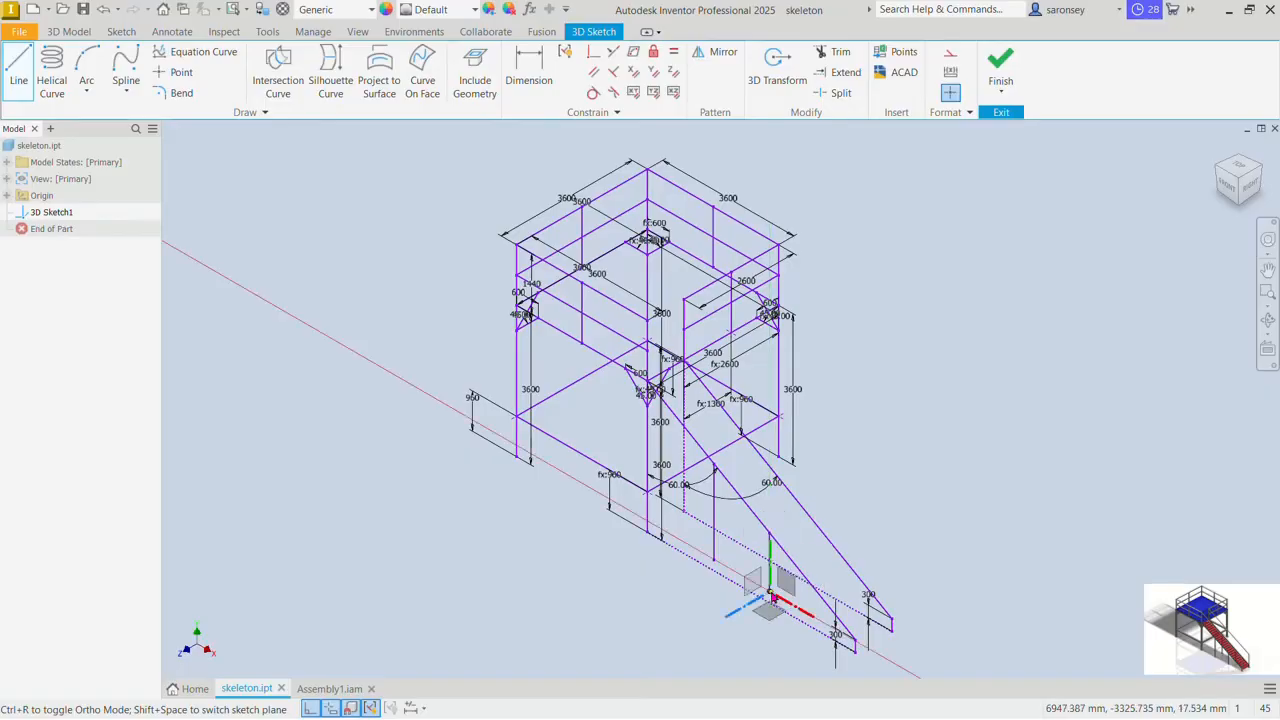
# Step: Draw a vertical line about 2440 mm long from the upper part of the far stair line down toward its ground line
pyautogui.rightClick(880, 436)
pyautogui.click(832, 211)
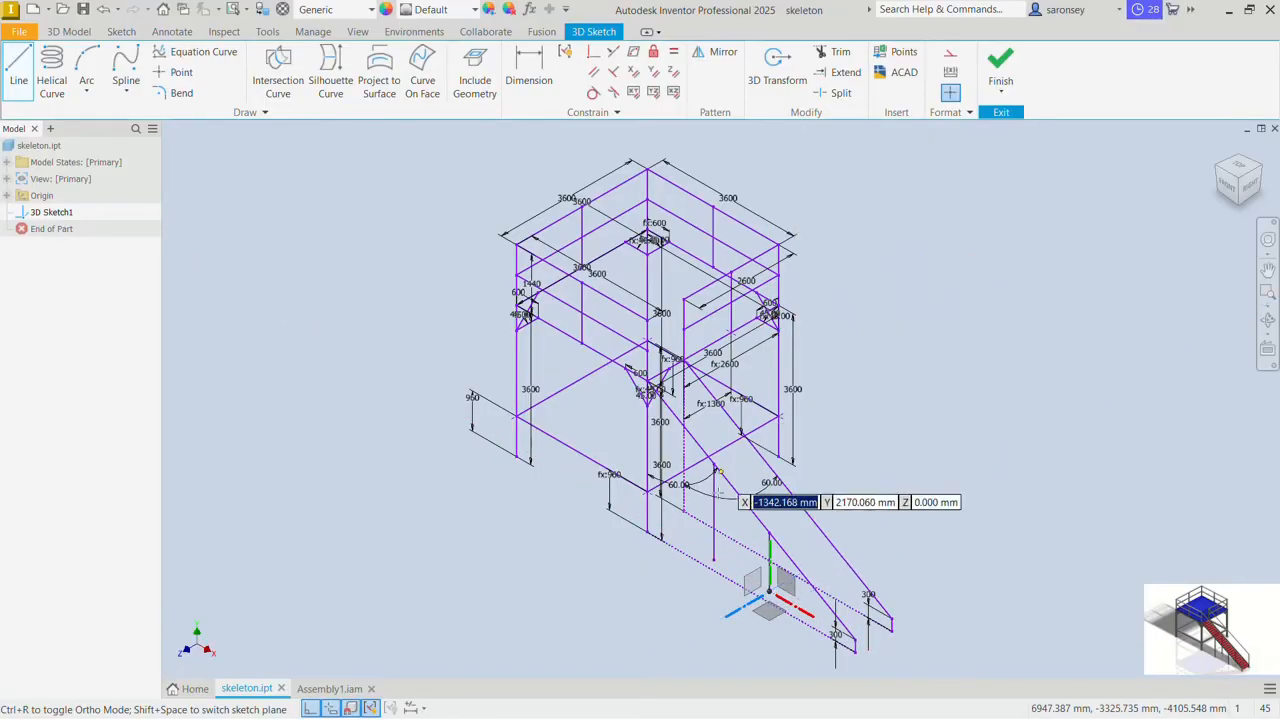
pyautogui.scroll(-3, 750, 480)
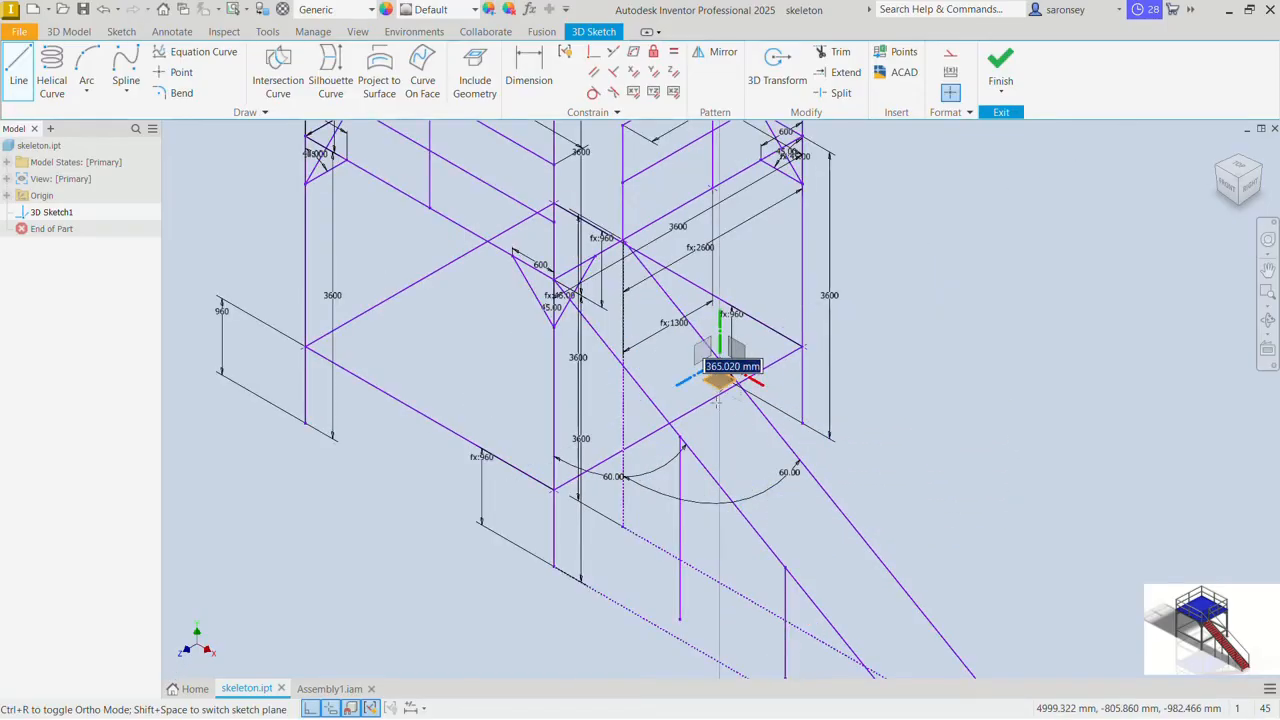
pyautogui.click(720, 360)
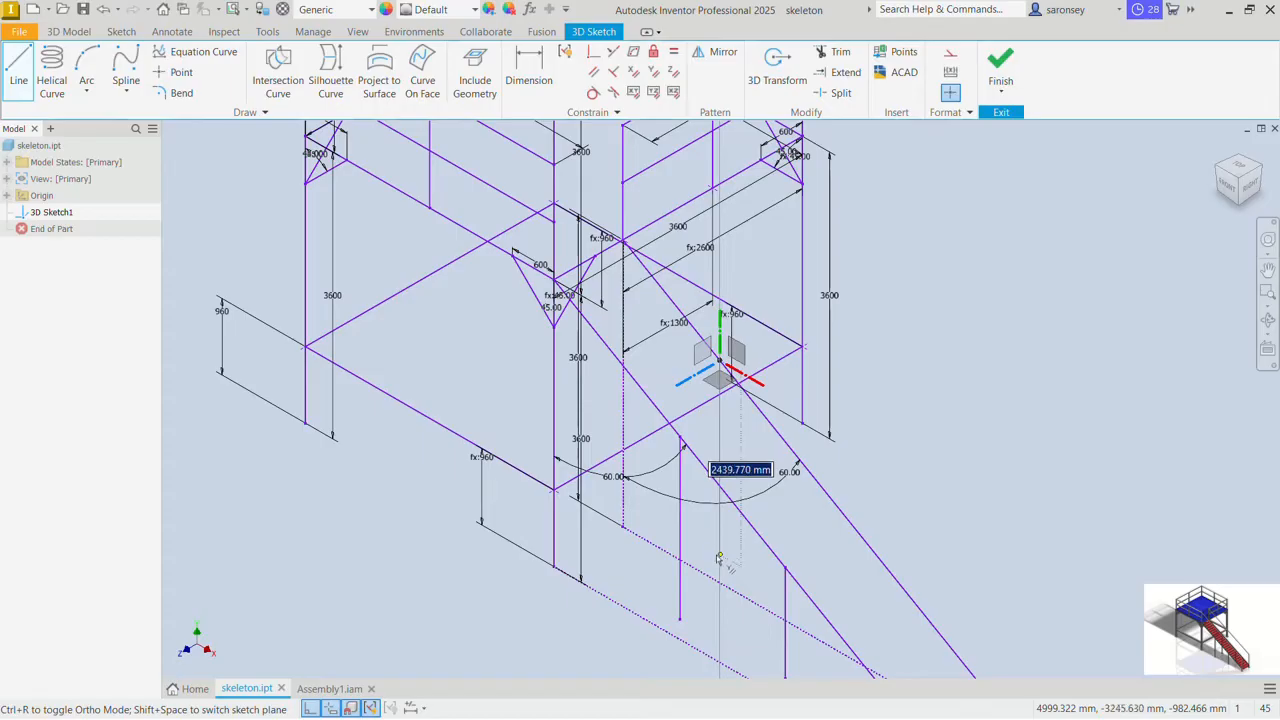
pyautogui.click(718, 550)
# Step: Draw another vertical line from the middle of the far stair line down toward its dotted ground line and end the Line command
pyautogui.moveTo(806, 504); pyautogui.dragTo(746, 444, button='middle')
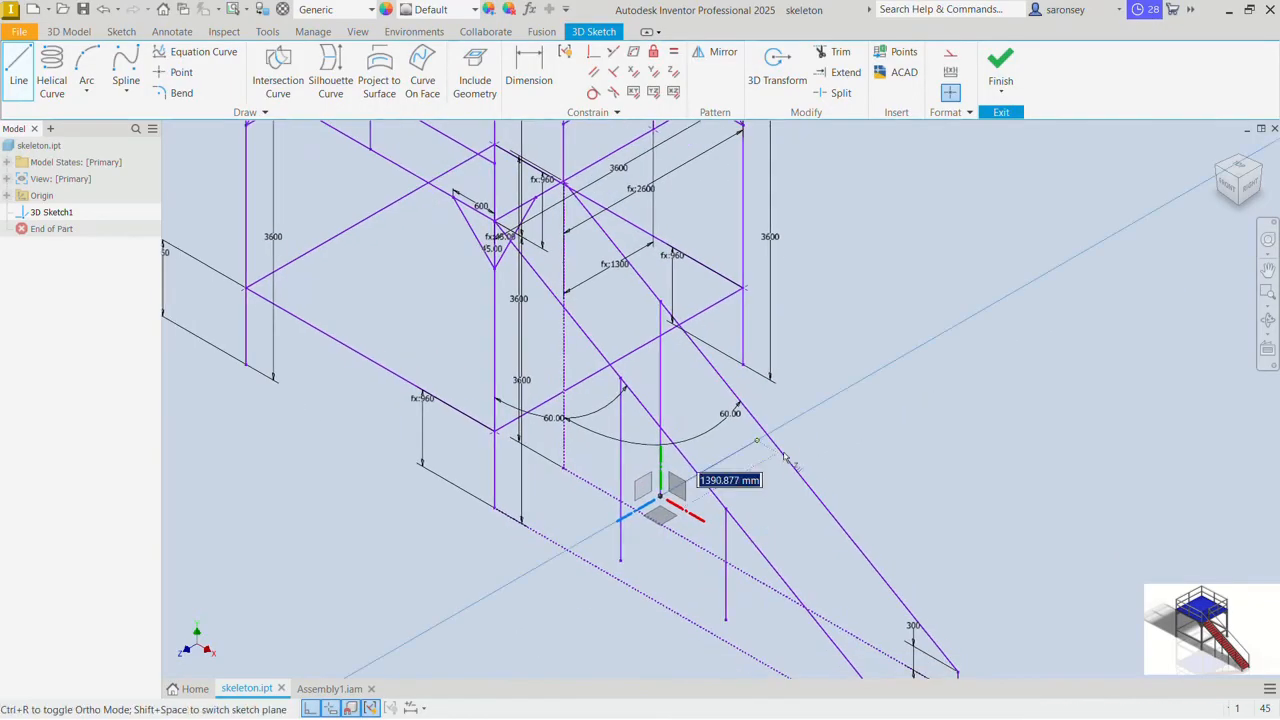
pyautogui.rightClick(811, 408)
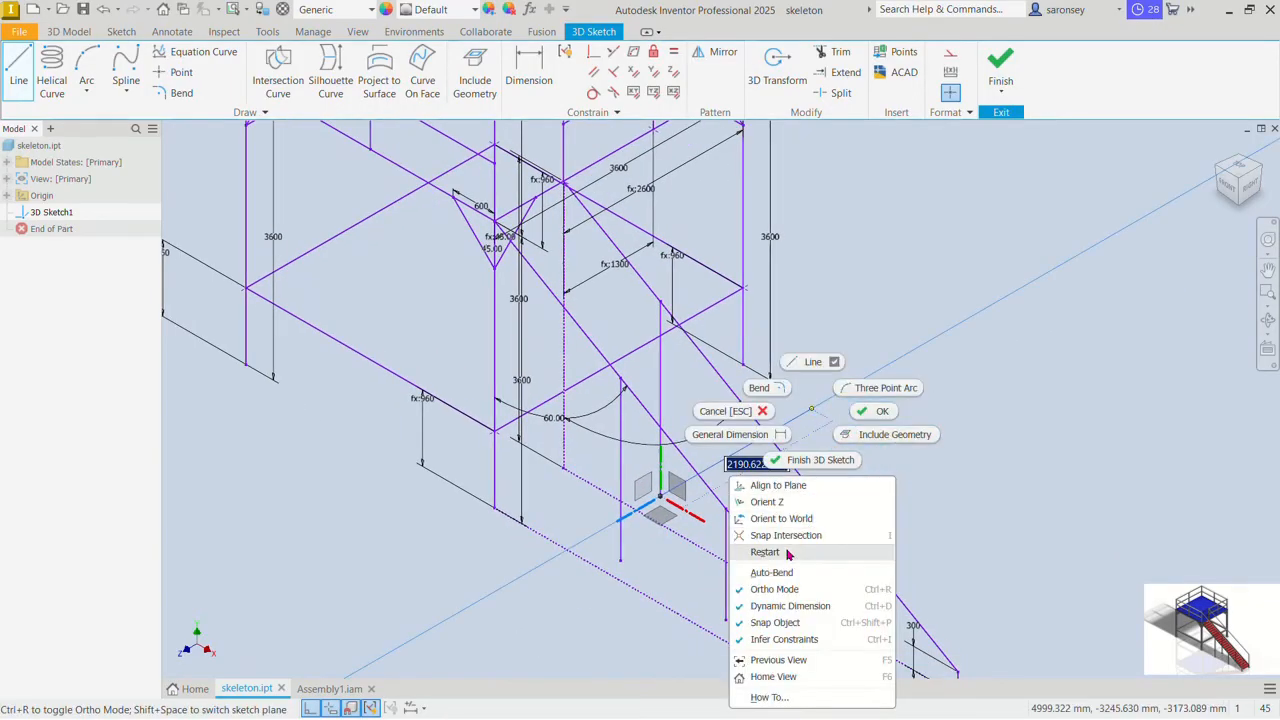
pyautogui.click(855, 552)
pyautogui.click(769, 437)
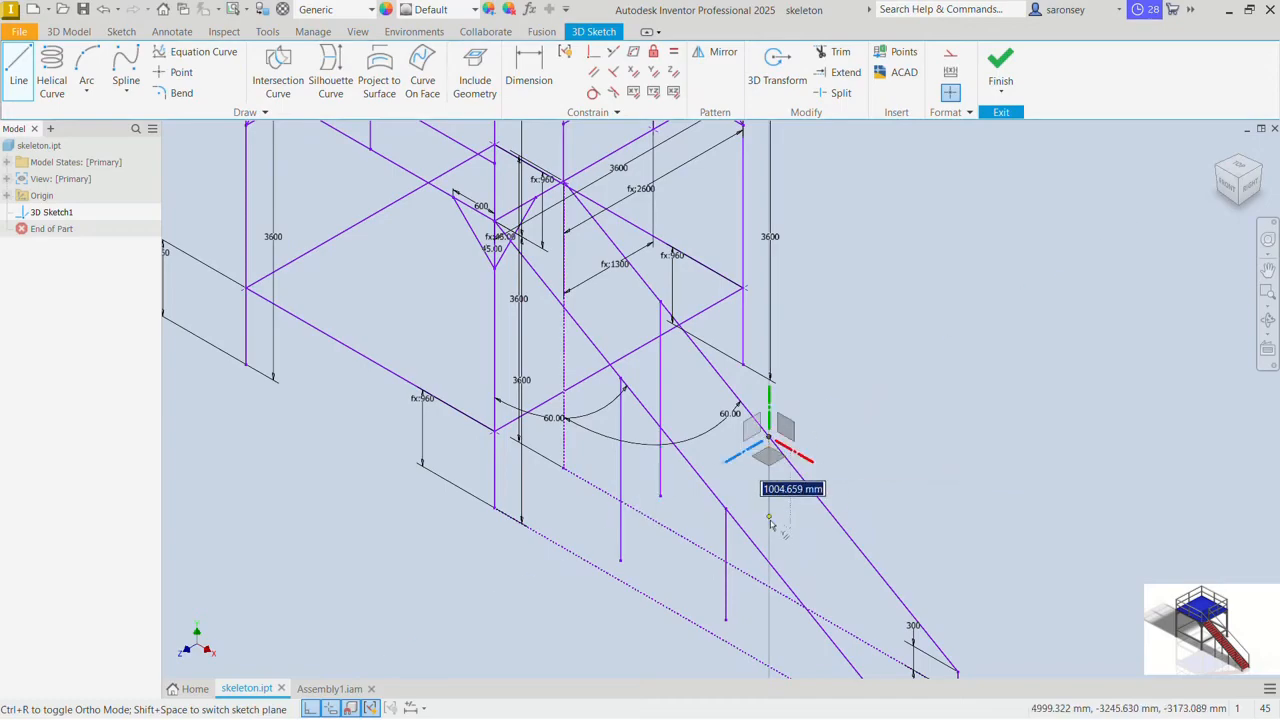
pyautogui.click(769, 546)
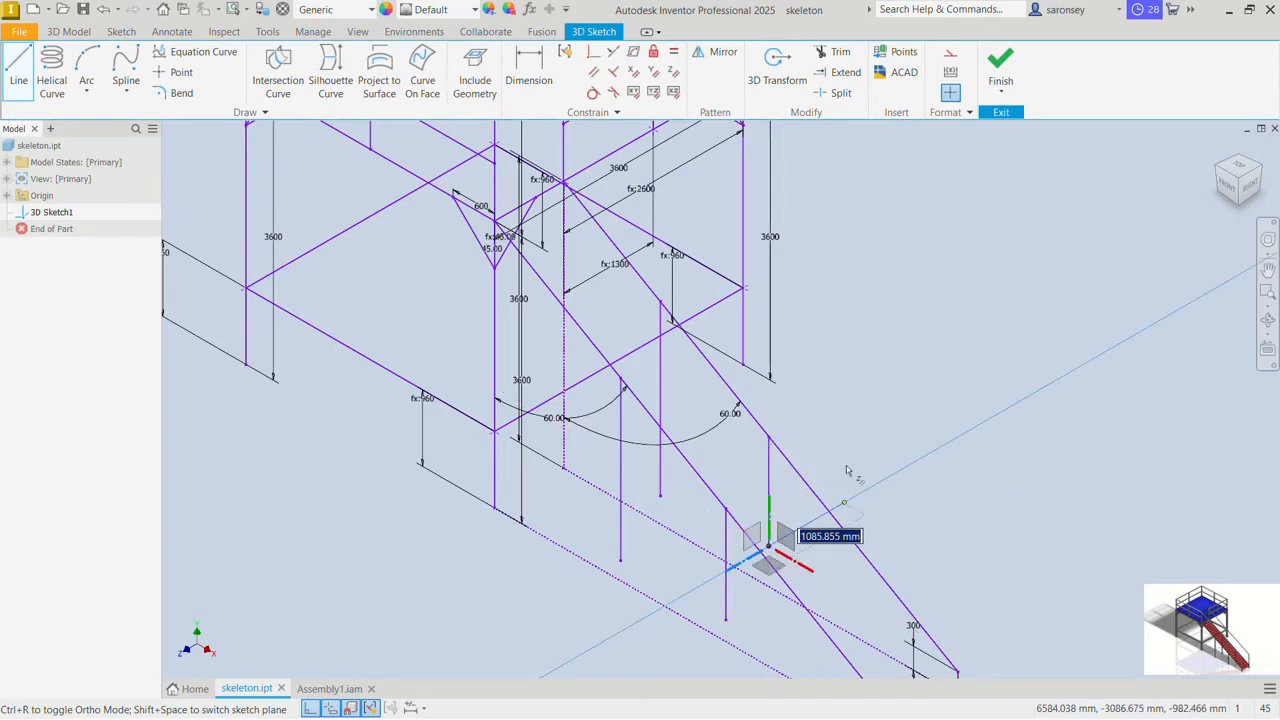
pyautogui.rightClick(878, 400)
pyautogui.click(927, 402)
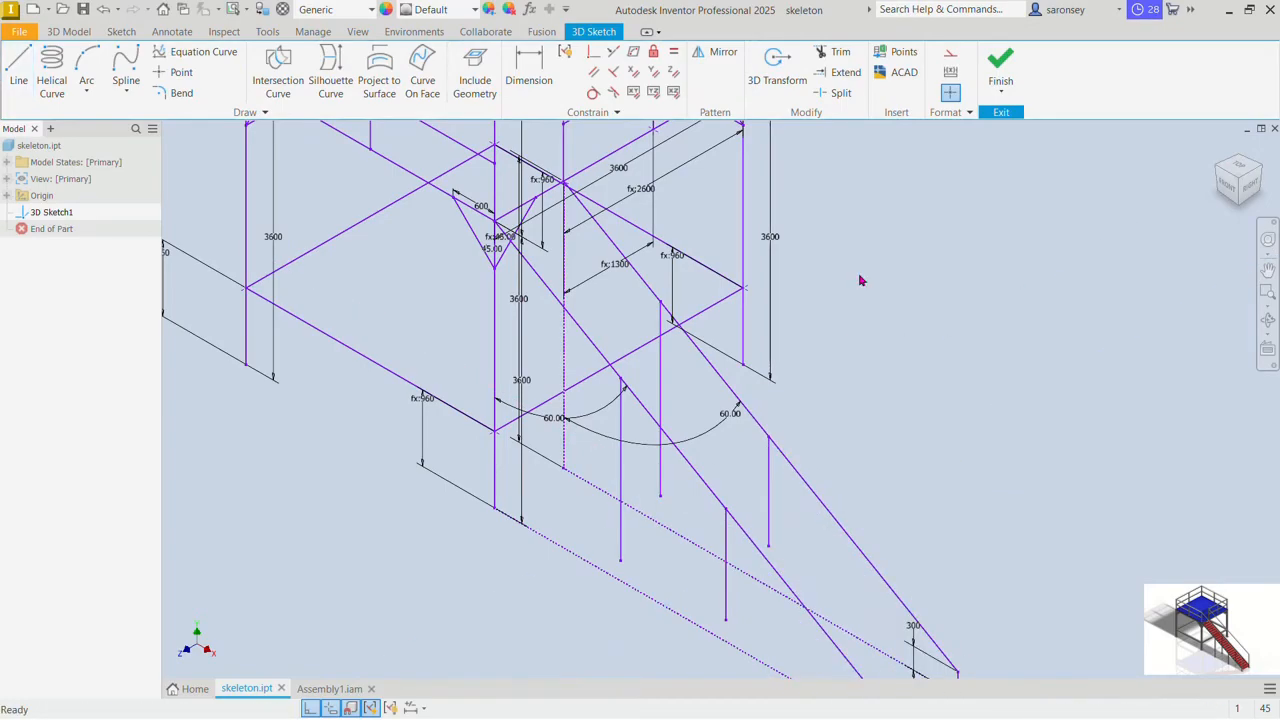
# Step: Make the lower endpoints of both near vertical support lines coincident with the near dotted ground line
pyautogui.click(594, 52)
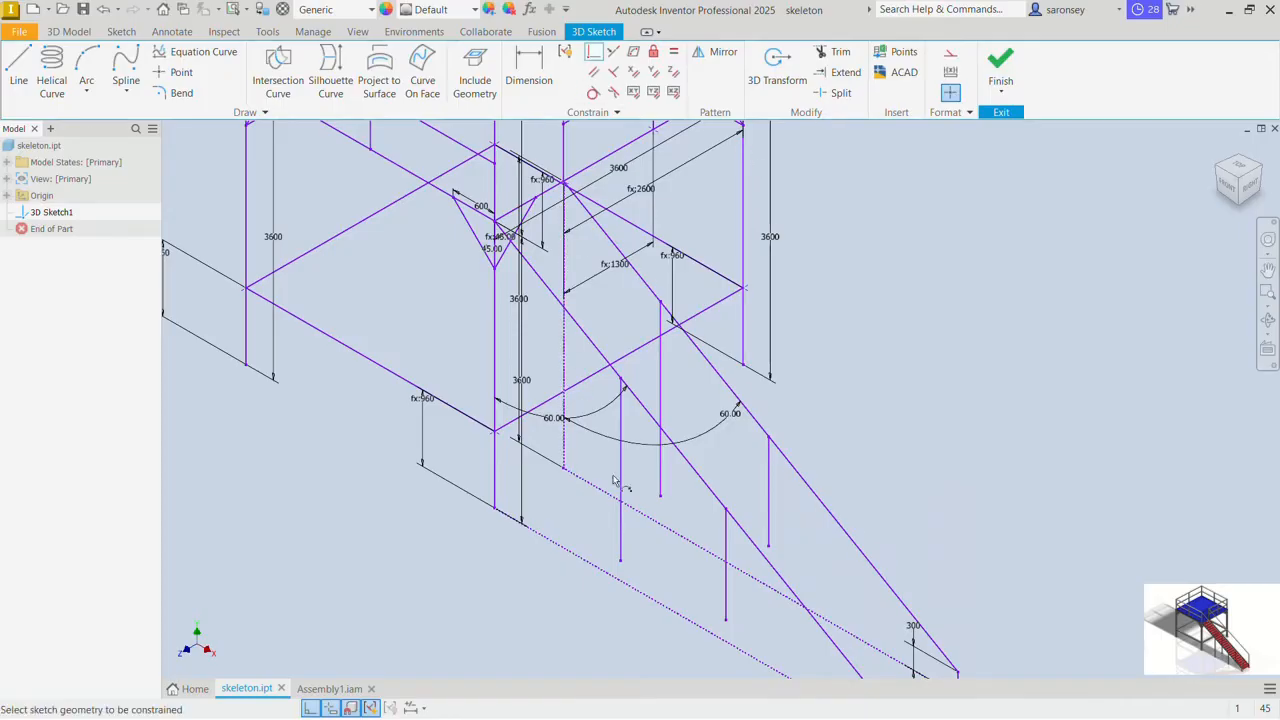
pyautogui.click(626, 582)
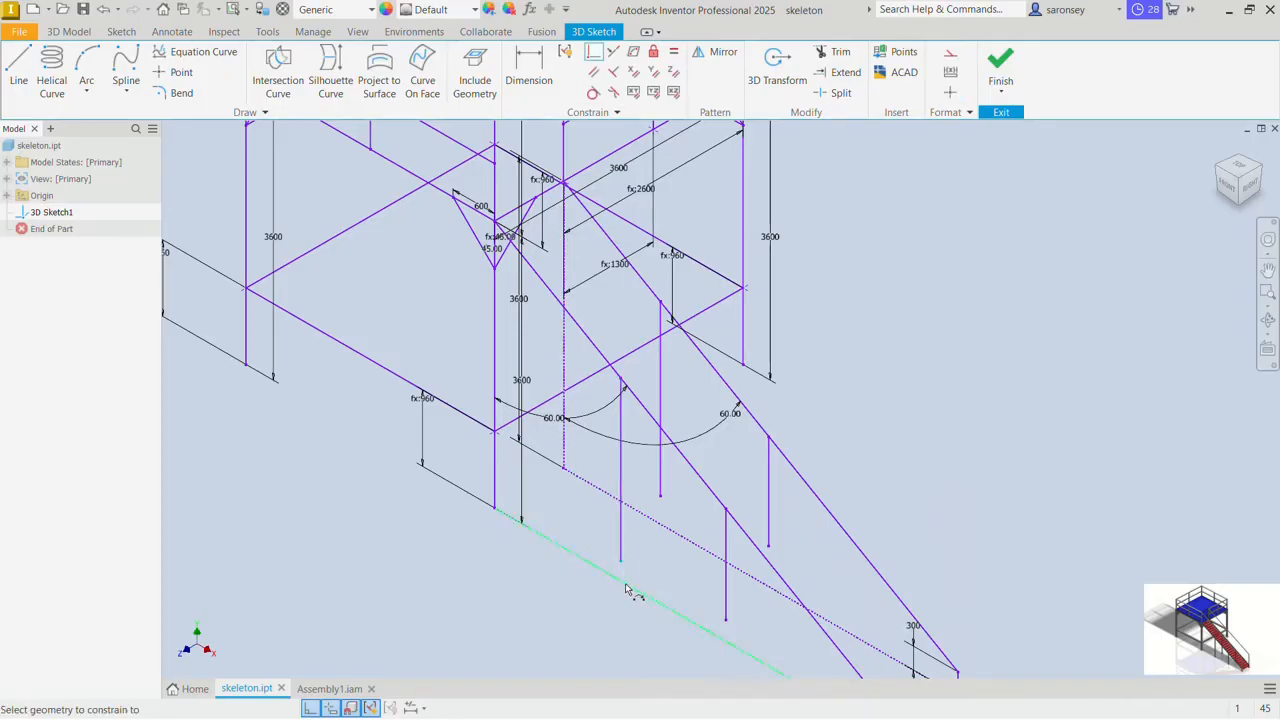
pyautogui.click(625, 584)
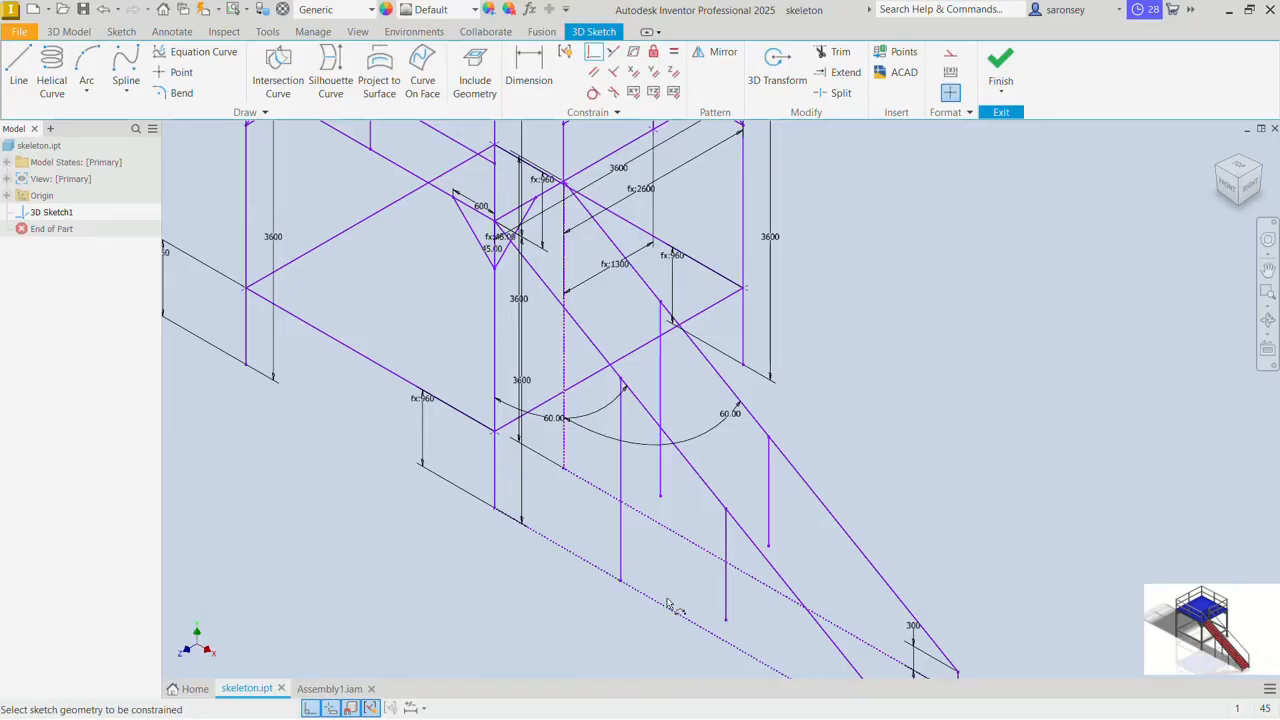
pyautogui.click(723, 620)
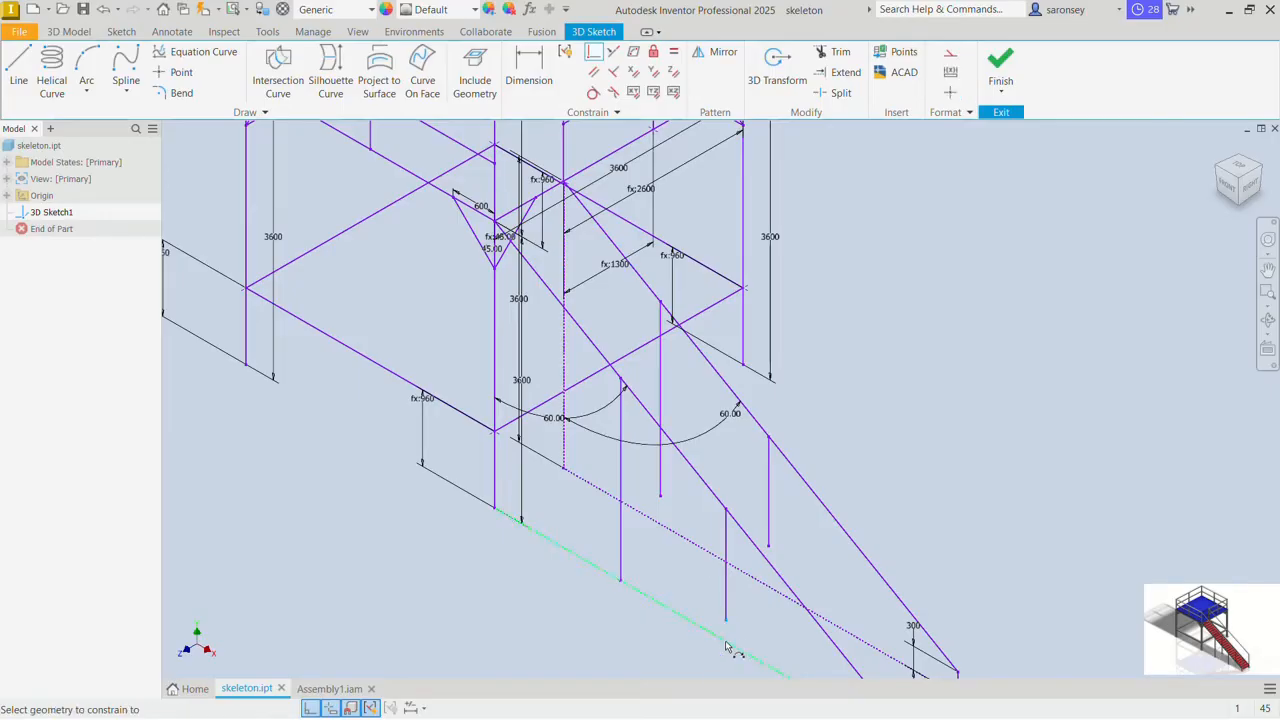
pyautogui.click(727, 647)
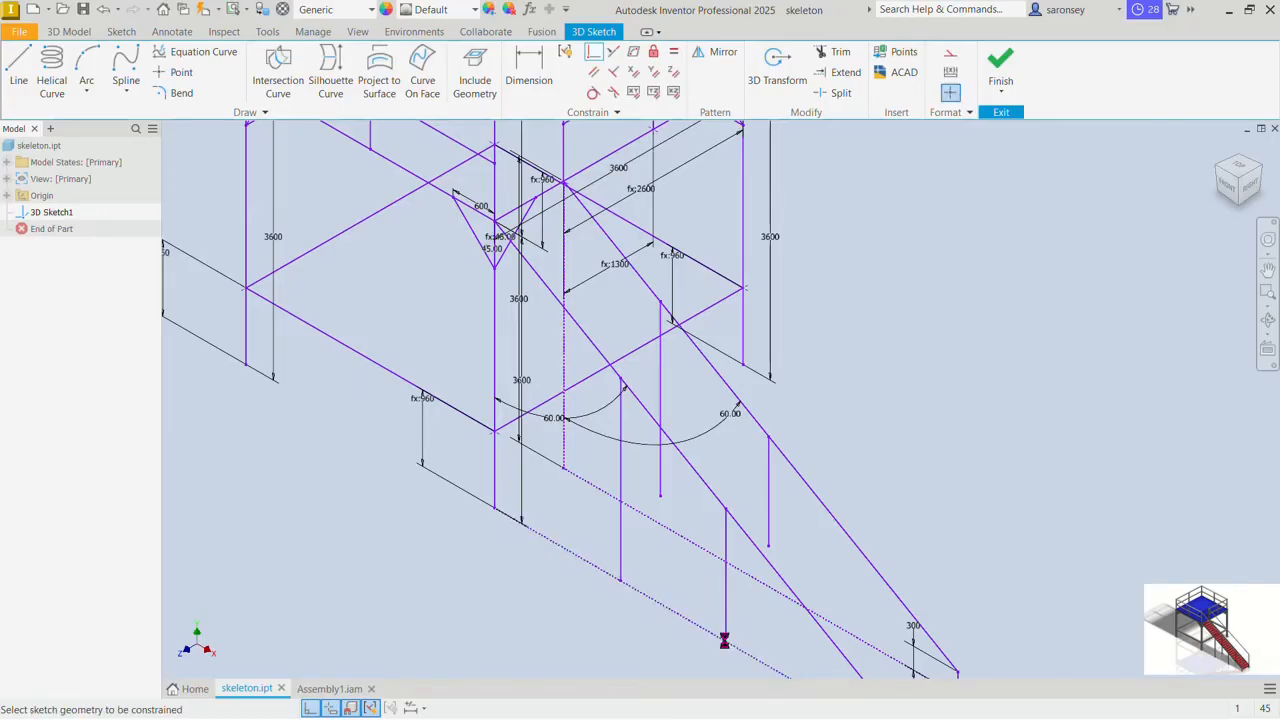
# Step: Make the lower endpoints of both far vertical support lines coincident with the far dotted ground line
pyautogui.click(664, 497)
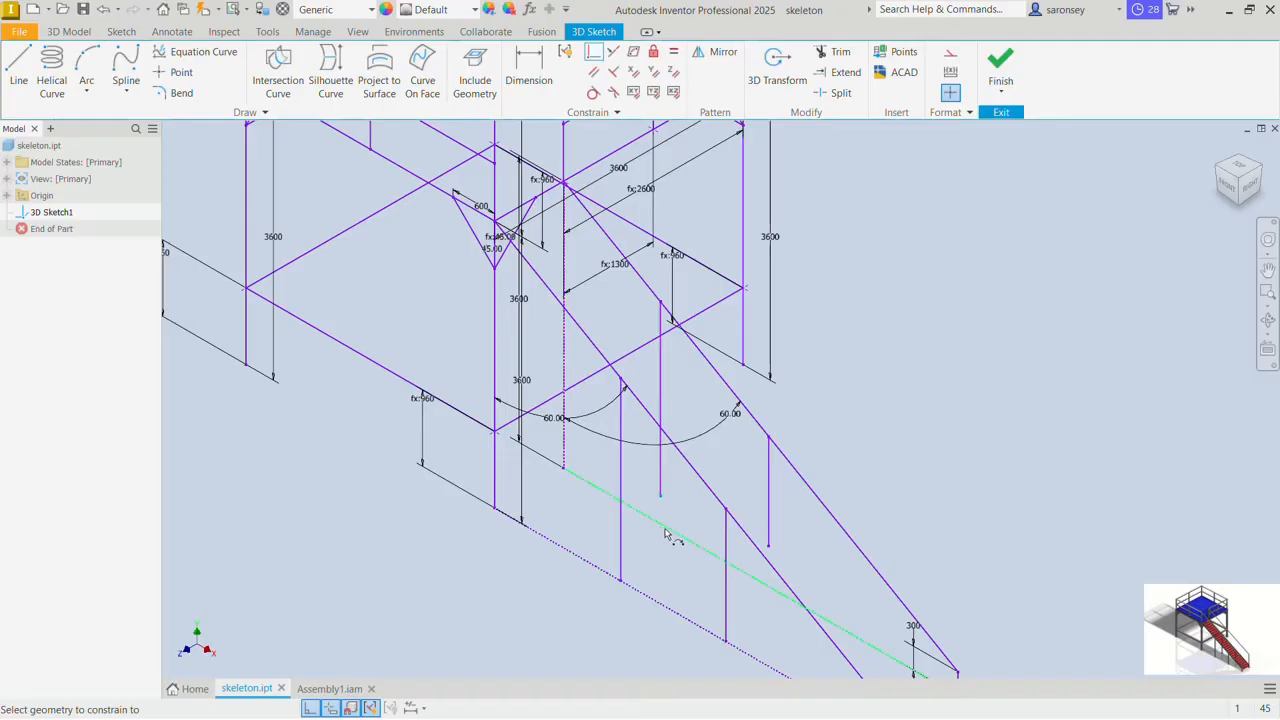
pyautogui.click(663, 528)
pyautogui.click(768, 547)
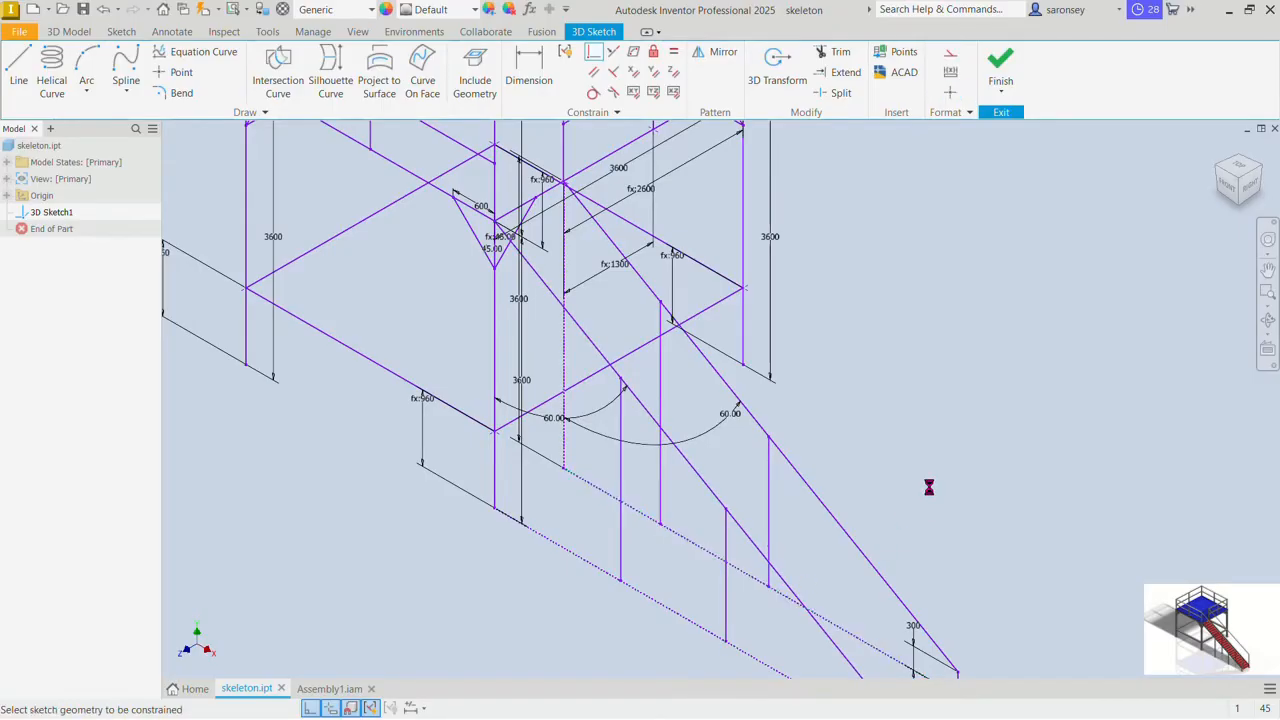
pyautogui.rightClick(880, 333)
pyautogui.click(920, 332)
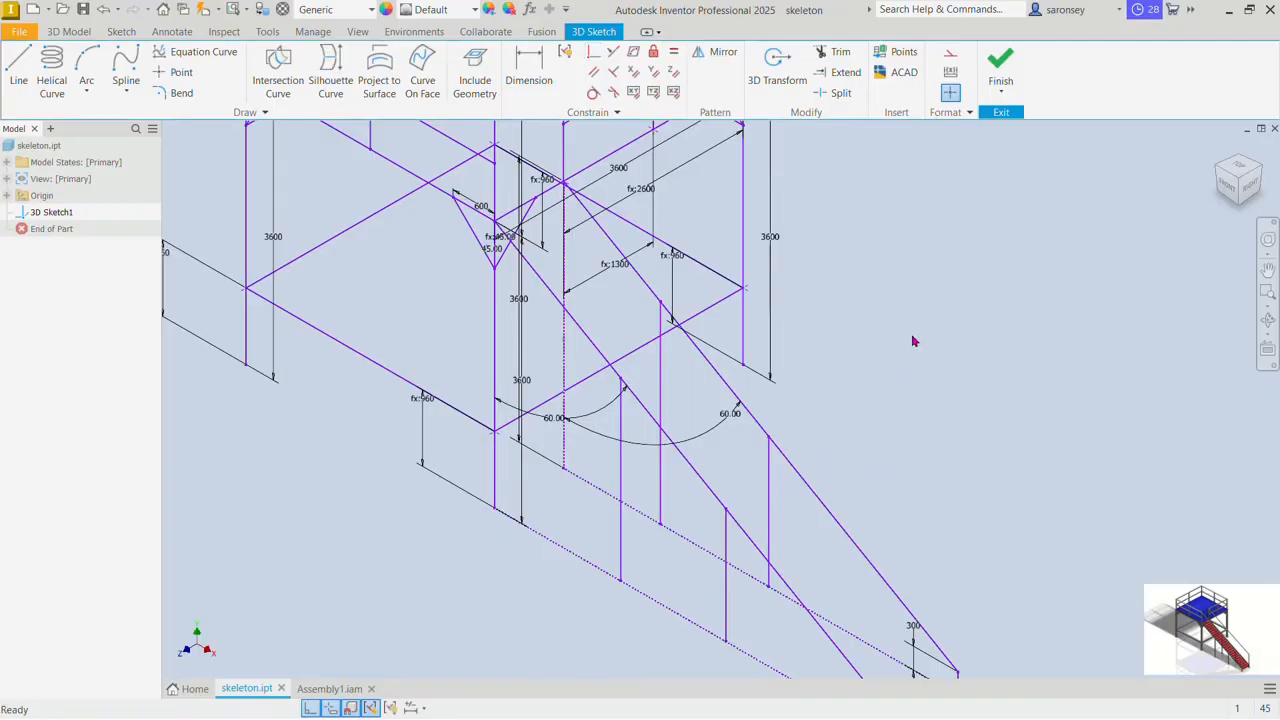
# Step: Add a driven dimension for the full length of the near dotted ground line
pyautogui.click(526, 71)
pyautogui.moveTo(923, 337); pyautogui.dragTo(863, 226, button='middle')
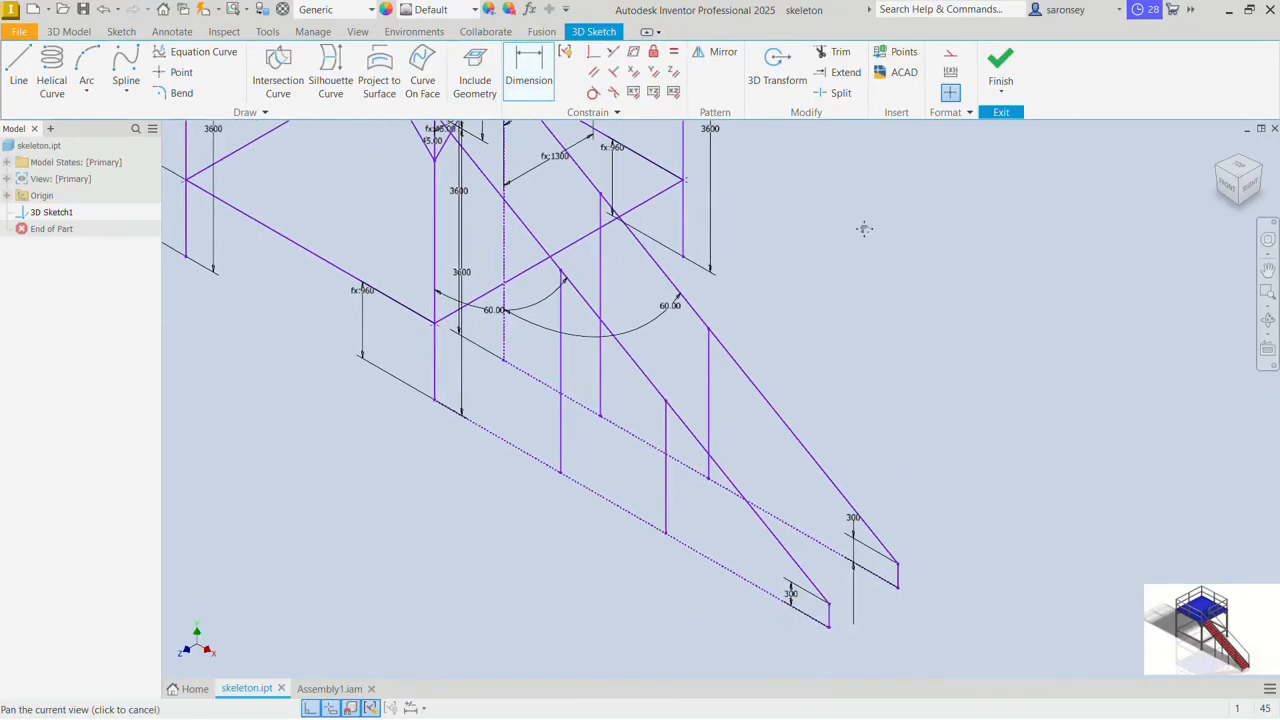
pyautogui.click(631, 522)
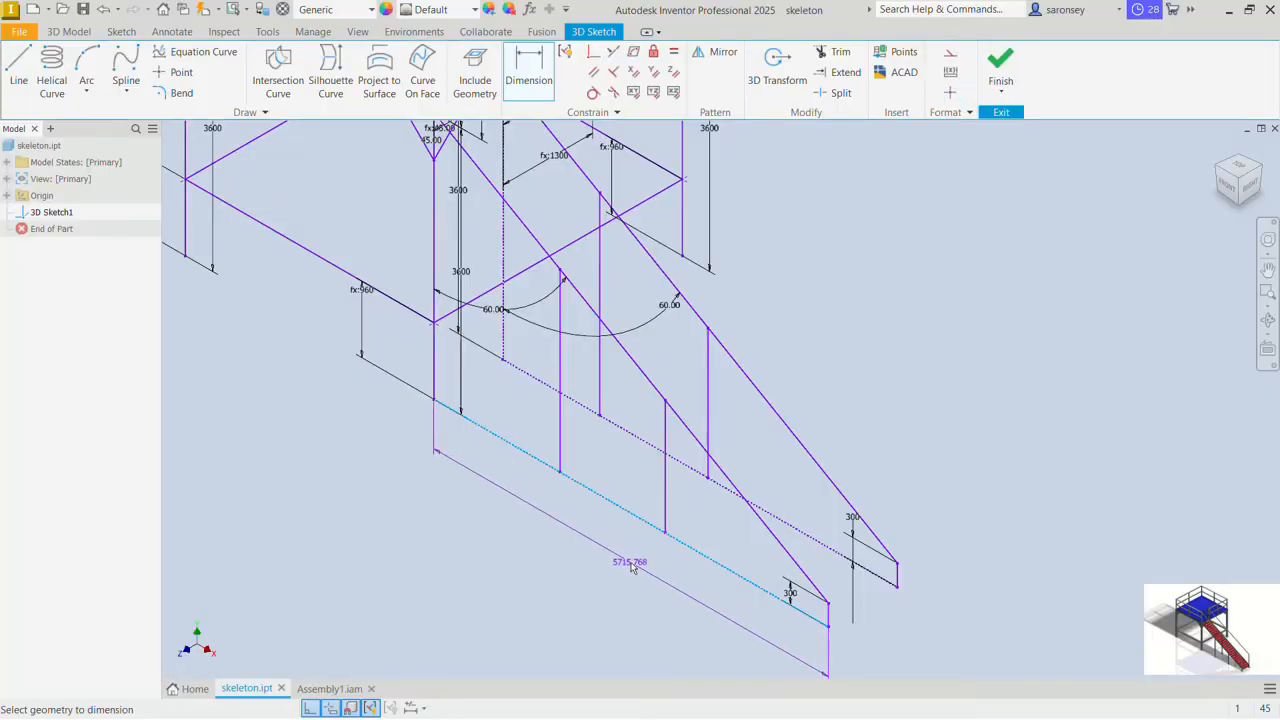
pyautogui.click(631, 566)
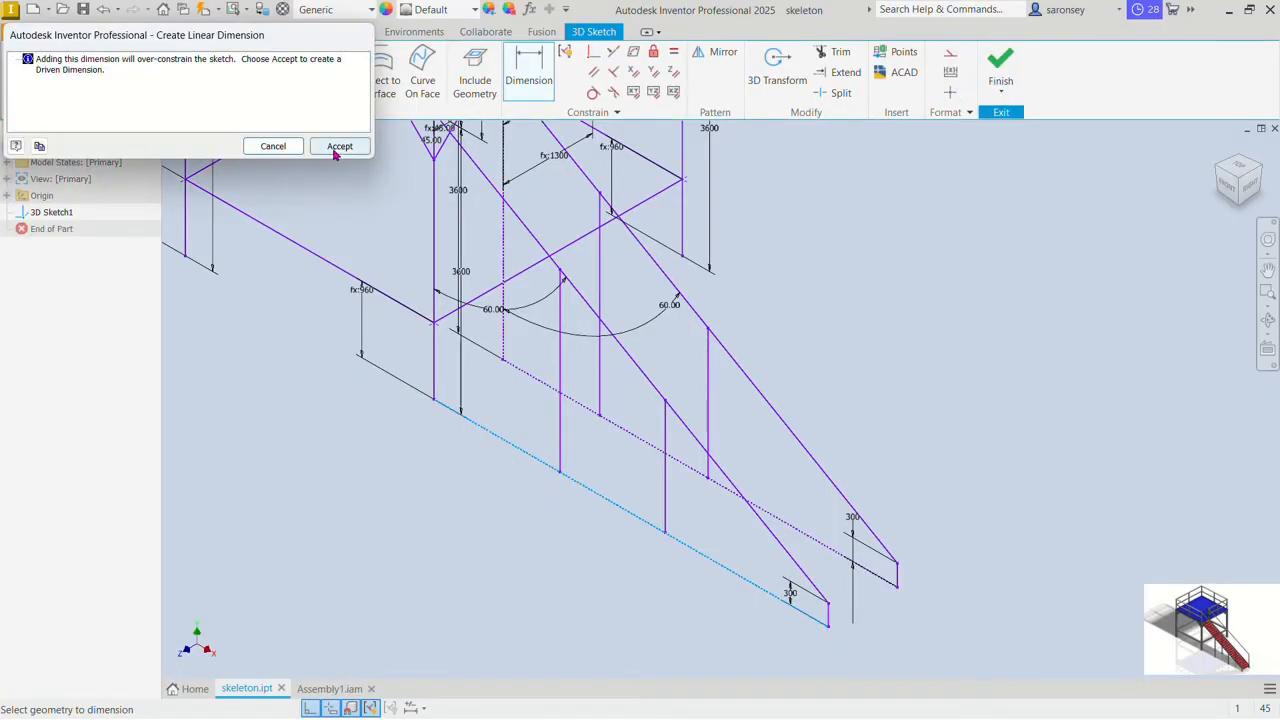
pyautogui.click(336, 147)
pyautogui.click(388, 188)
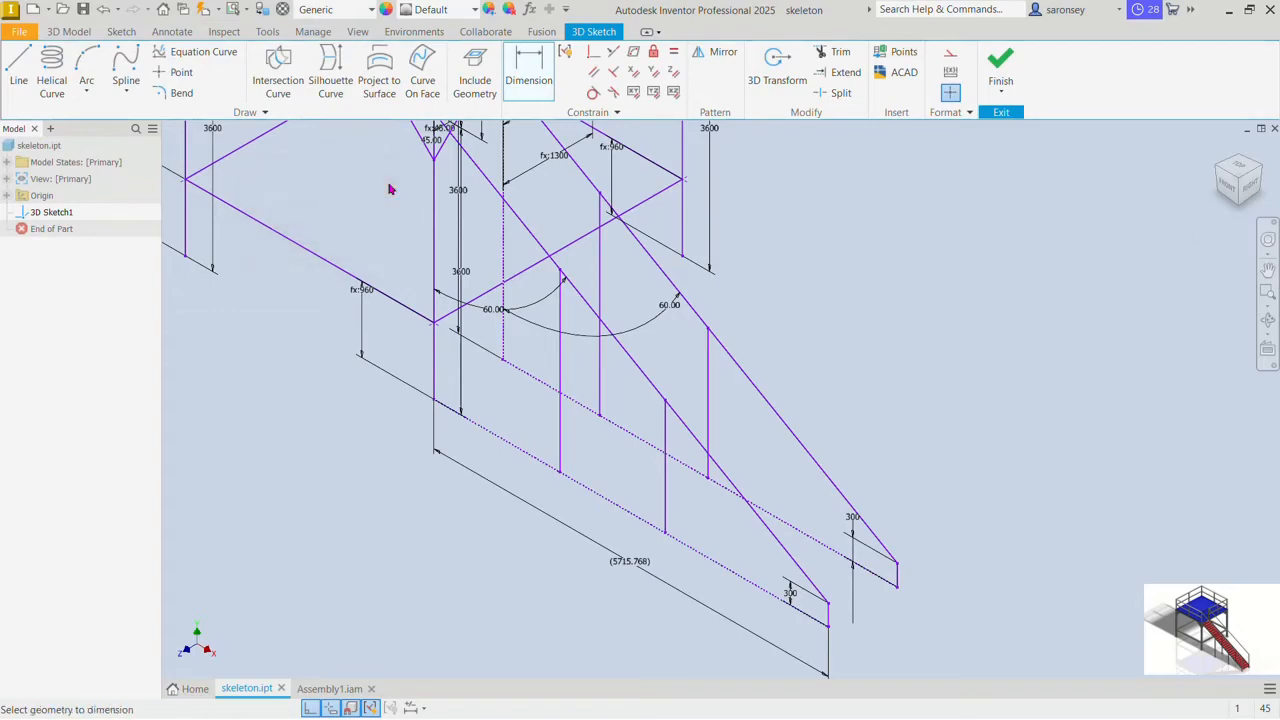
# Step: Dimension the spacing between the two near vertical support lines as one third of the ground line's length, using d35/3
pyautogui.click(537, 88)
pyautogui.click(664, 515)
pyautogui.click(560, 500)
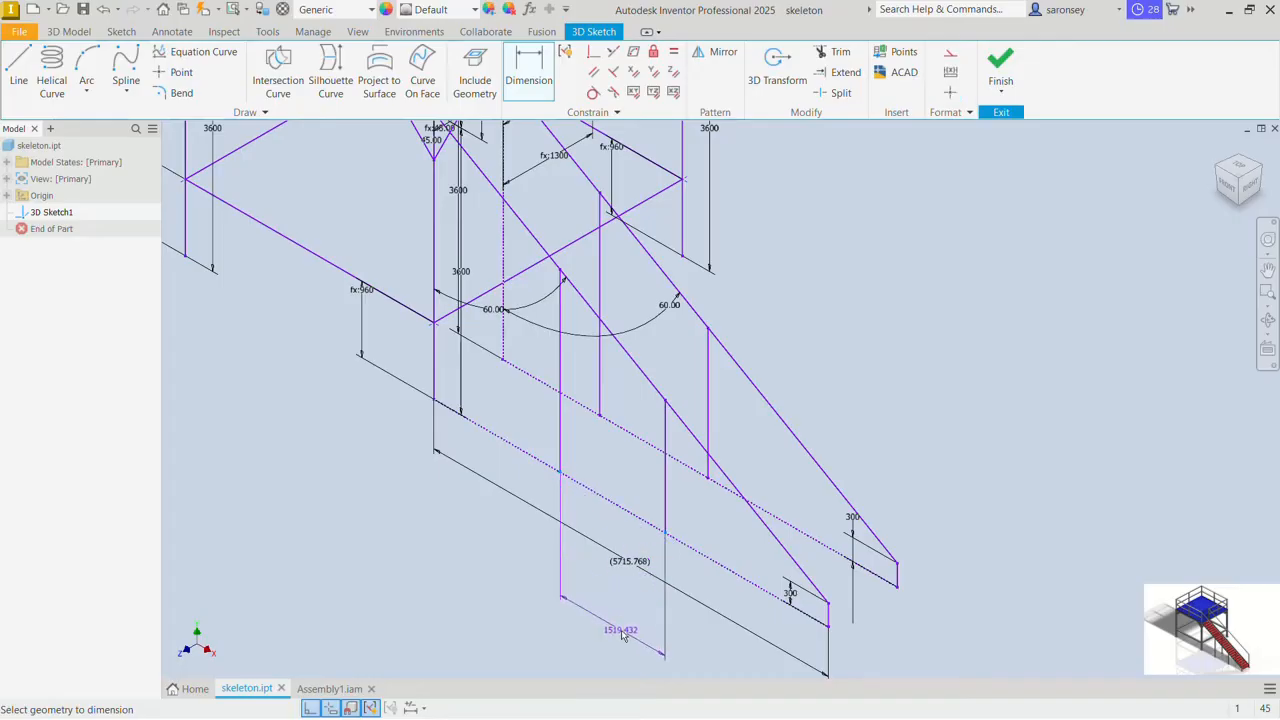
pyautogui.click(621, 633)
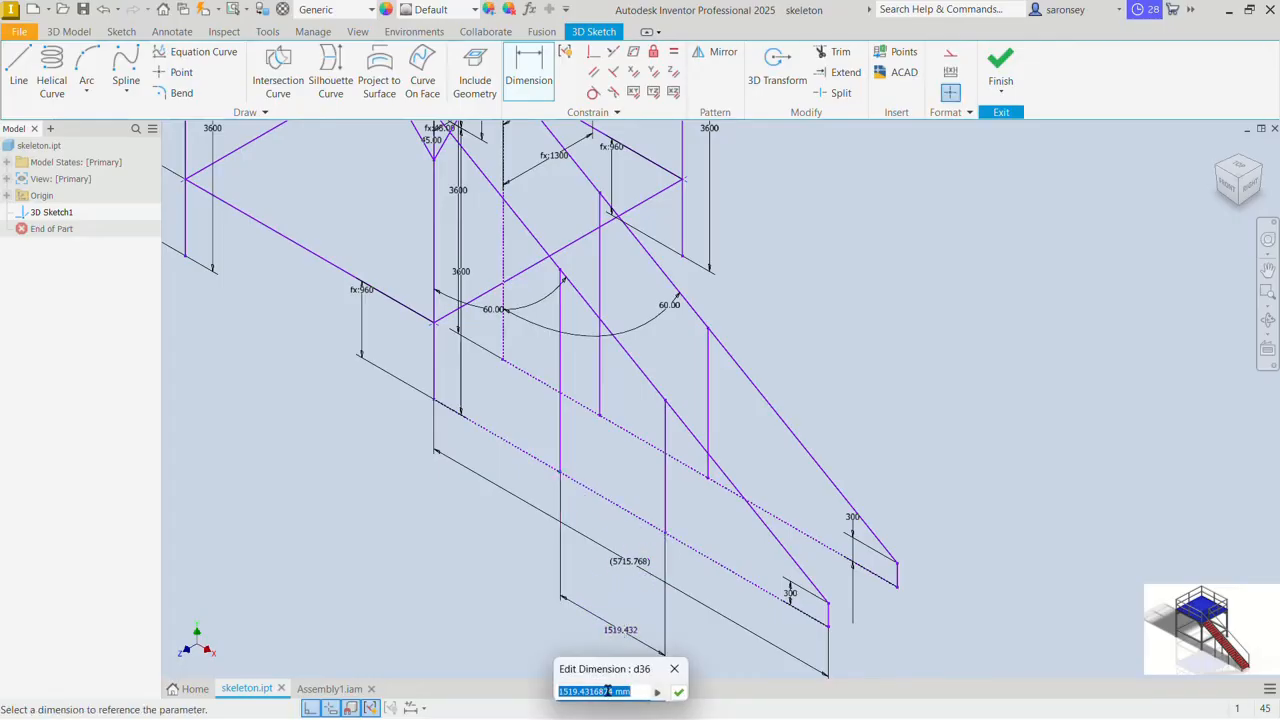
pyautogui.click(641, 563)
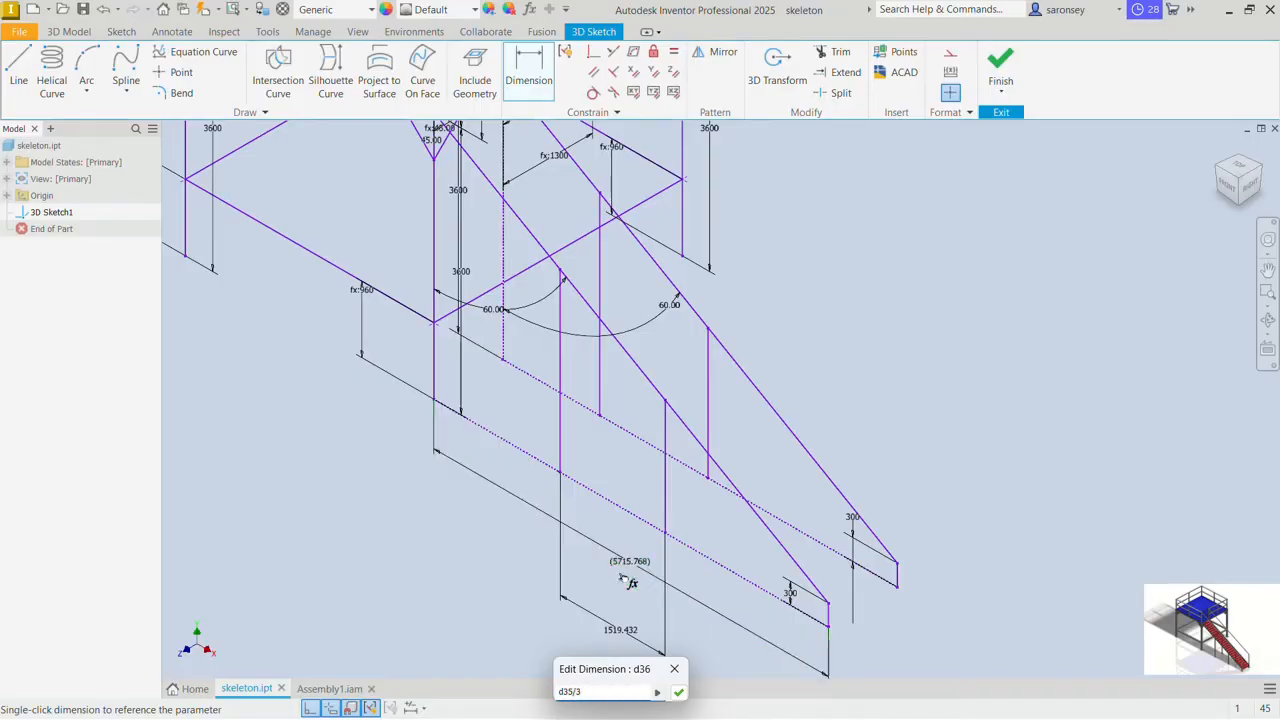
pyautogui.click(678, 692)
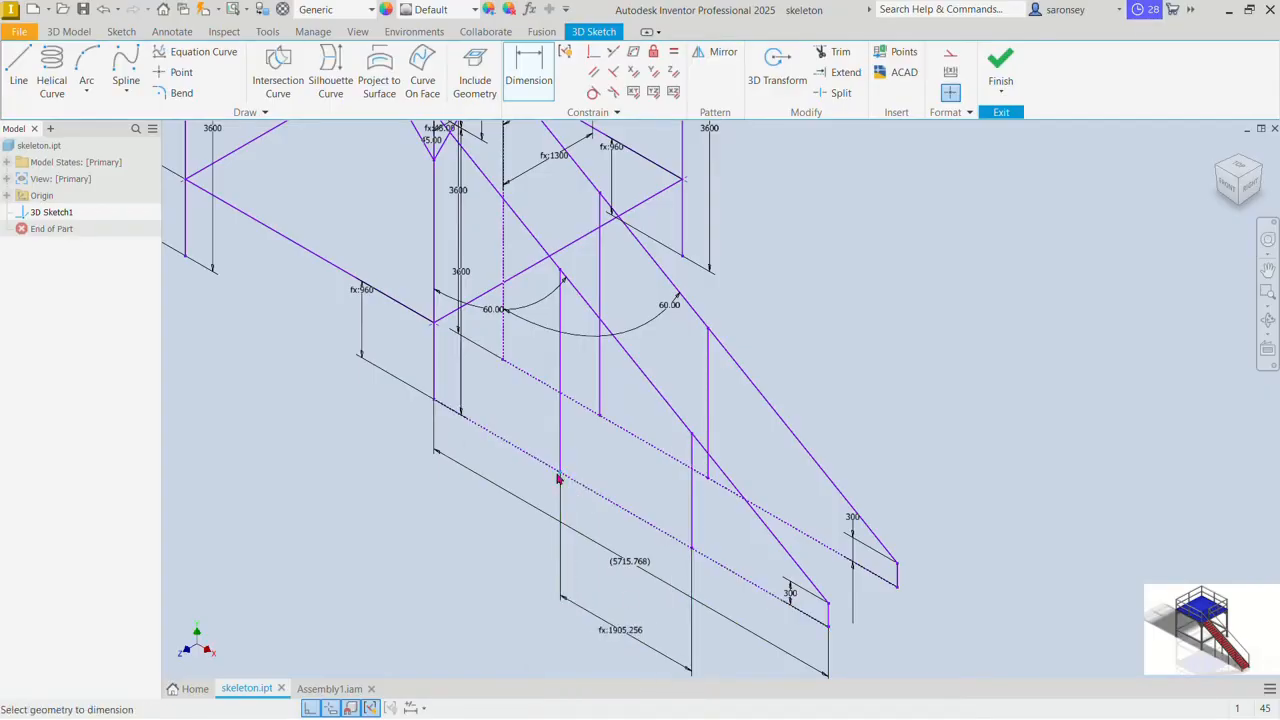
# Step: Dimension the distance from the platform leg's base to the first near vertical support line and link it to spacing d36
pyautogui.click(437, 406)
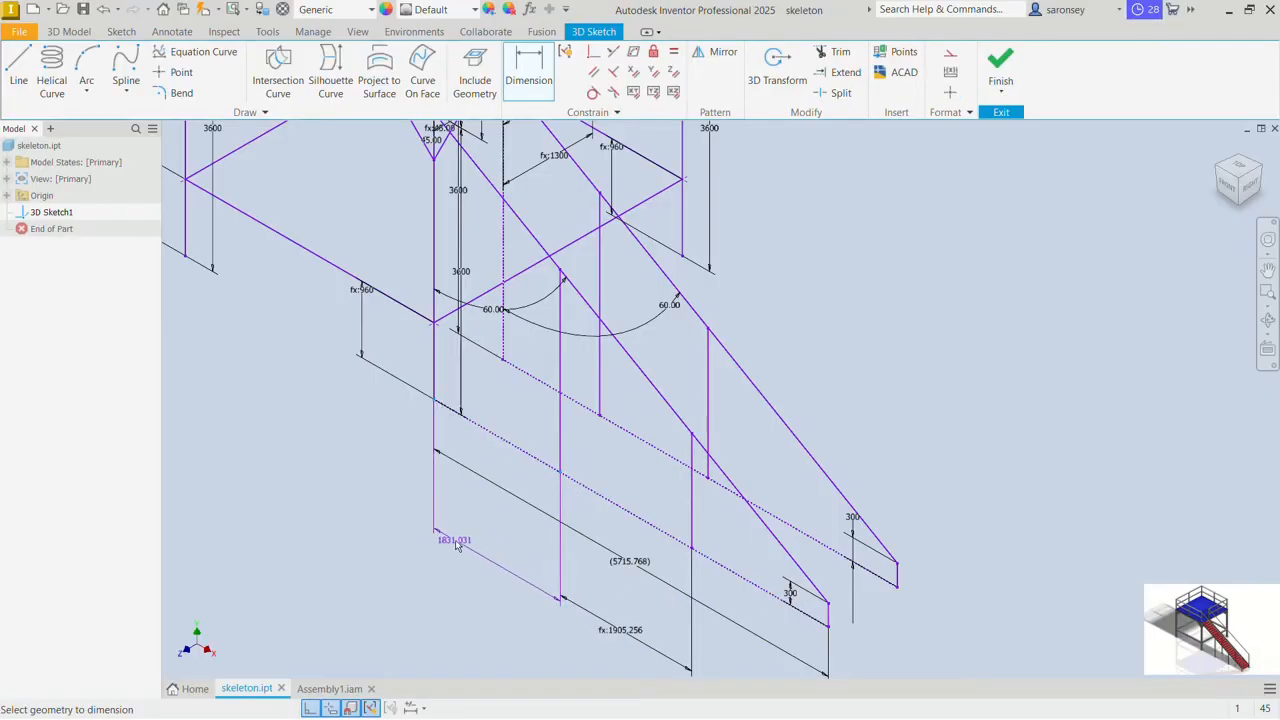
pyautogui.click(456, 544)
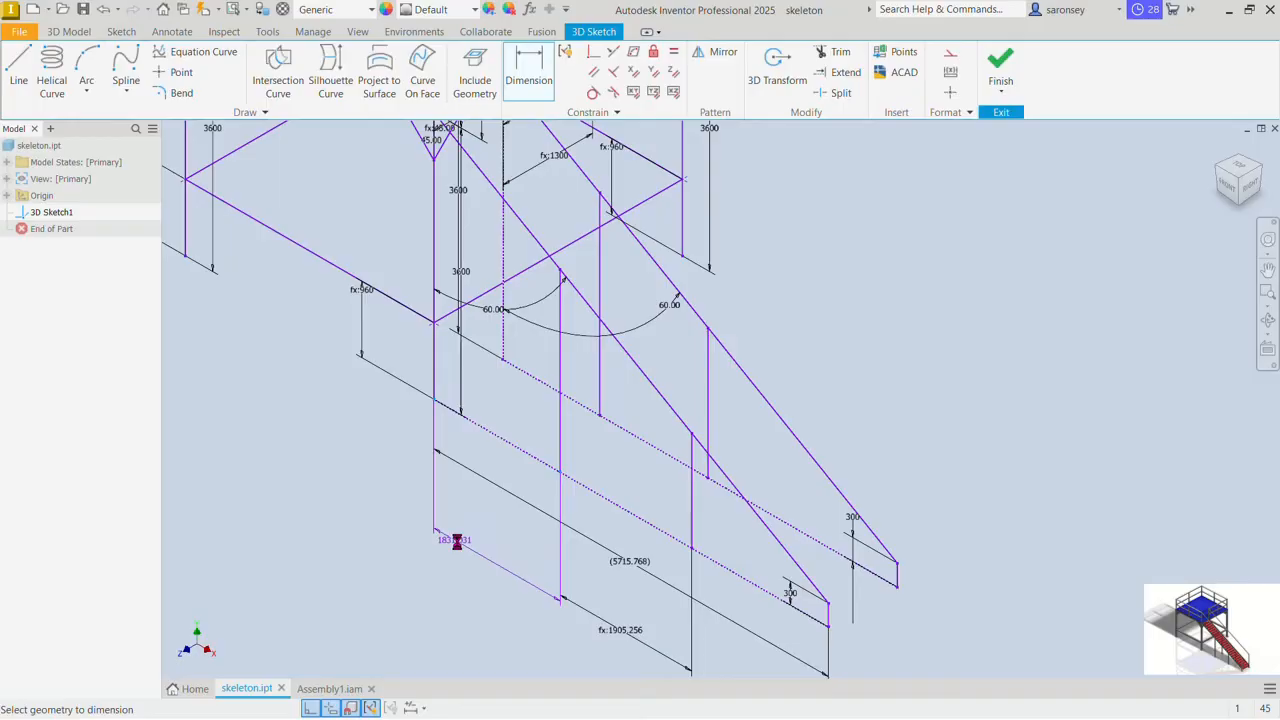
pyautogui.click(626, 633)
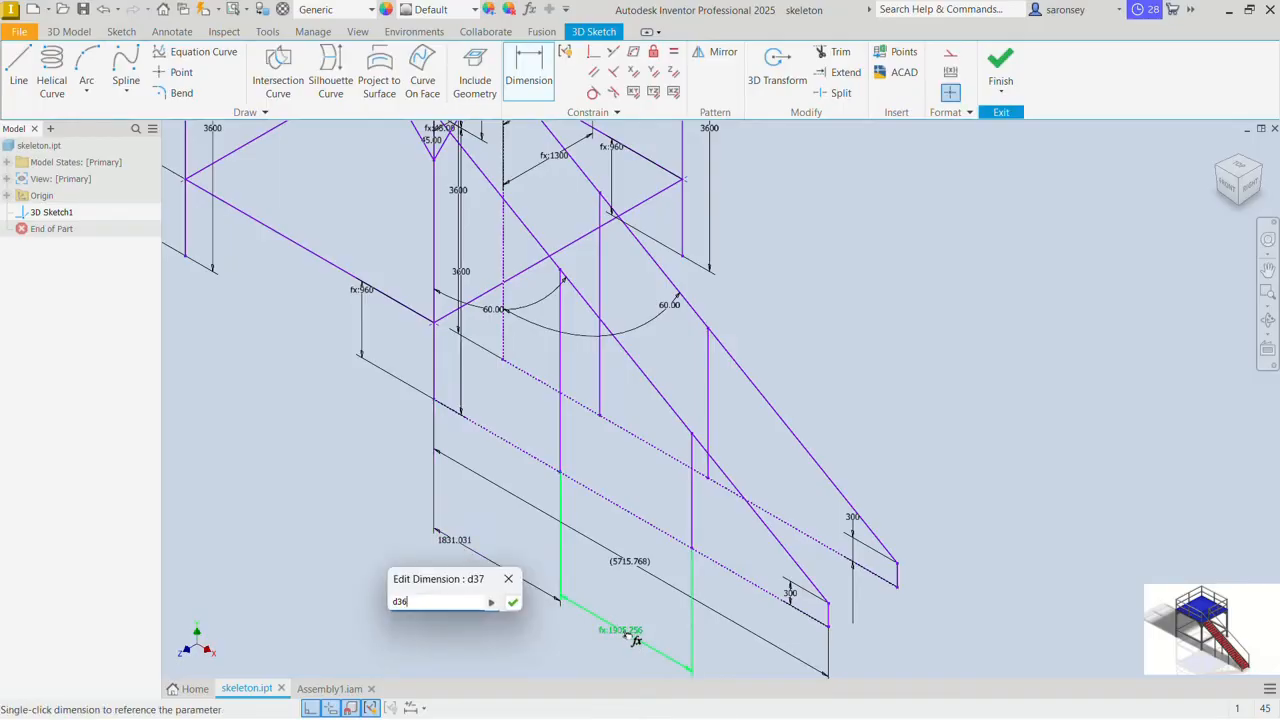
pyautogui.click(513, 602)
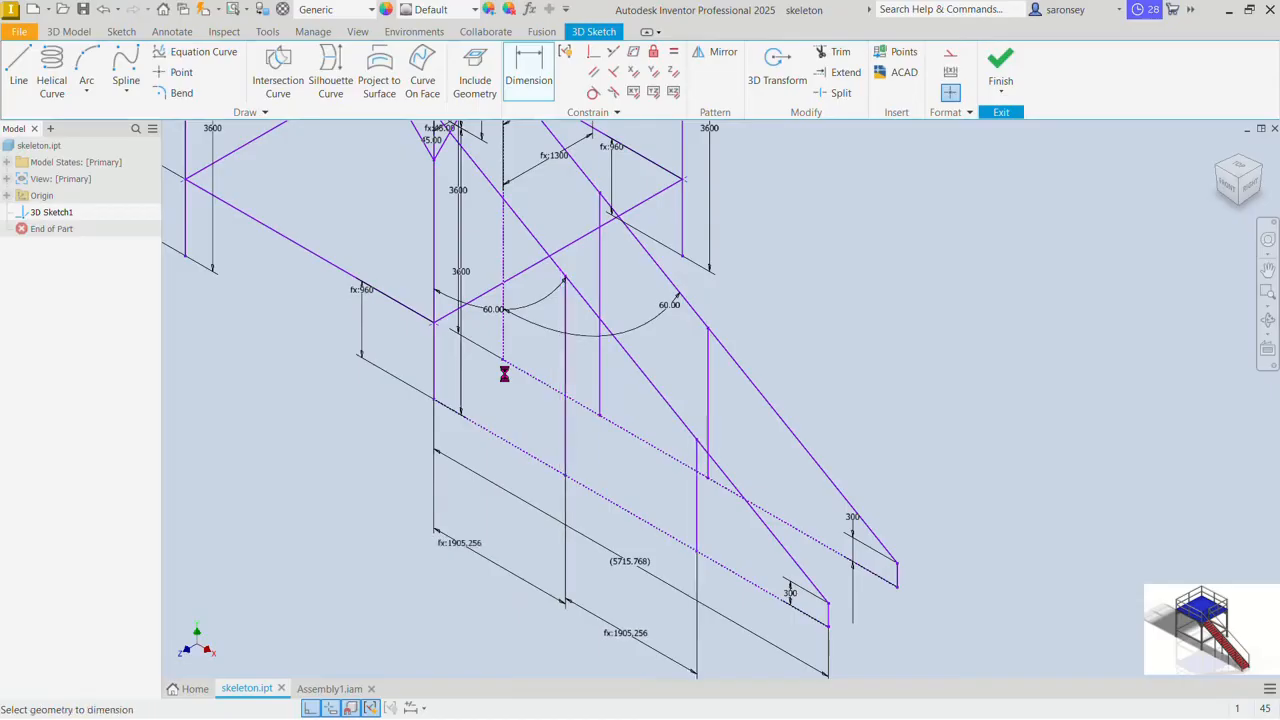
# Step: Dimension the distance from the far ground line's start to the first far vertical support line and link it to spacing d36
pyautogui.click(597, 421)
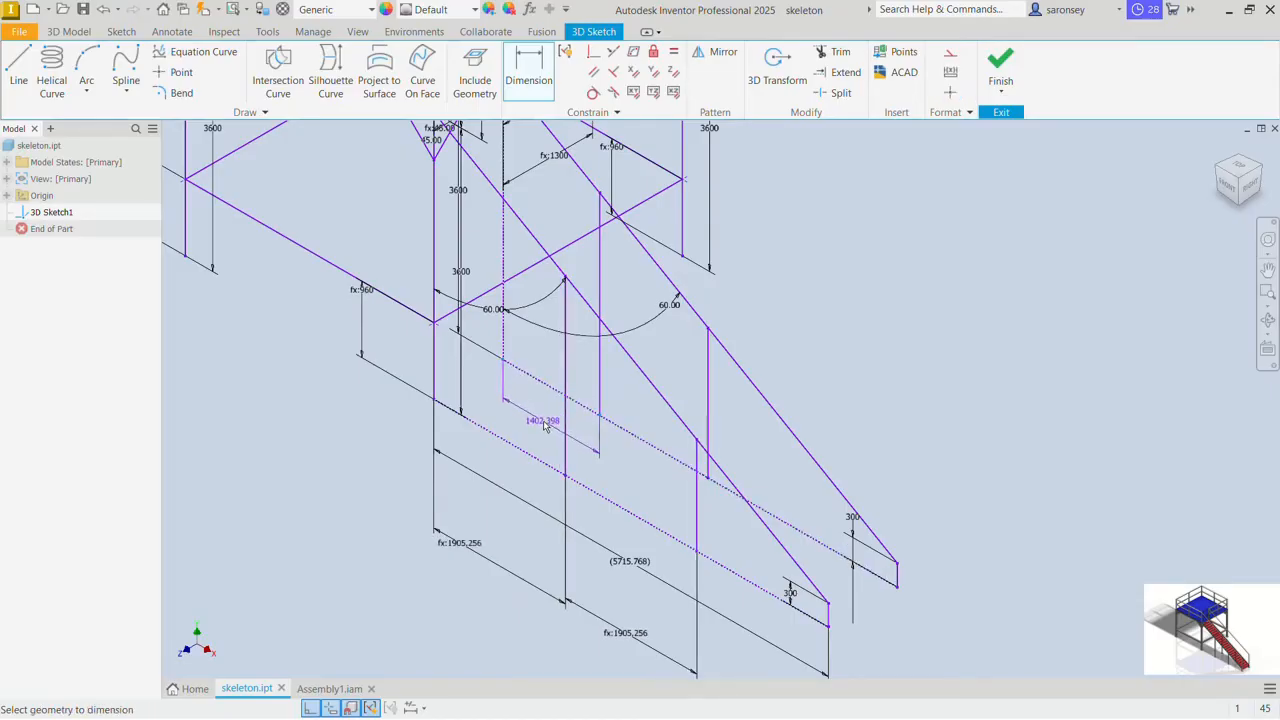
pyautogui.click(545, 424)
pyautogui.click(655, 624)
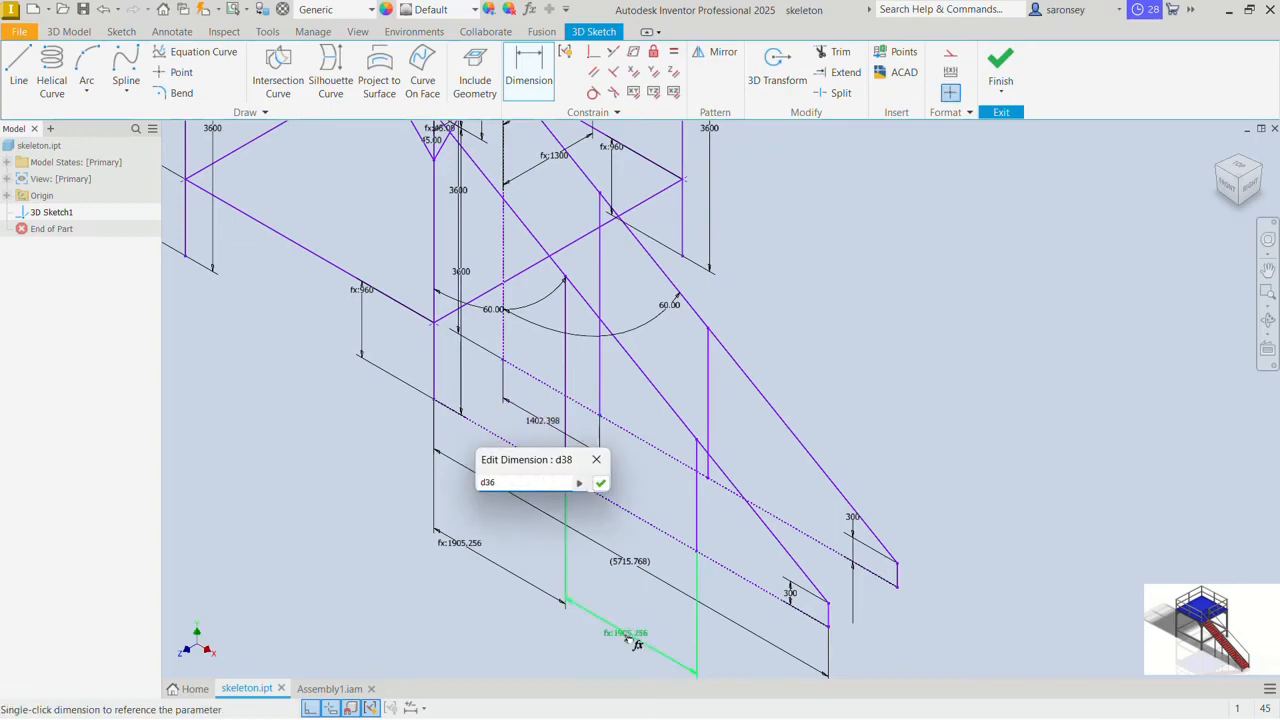
pyautogui.click(600, 483)
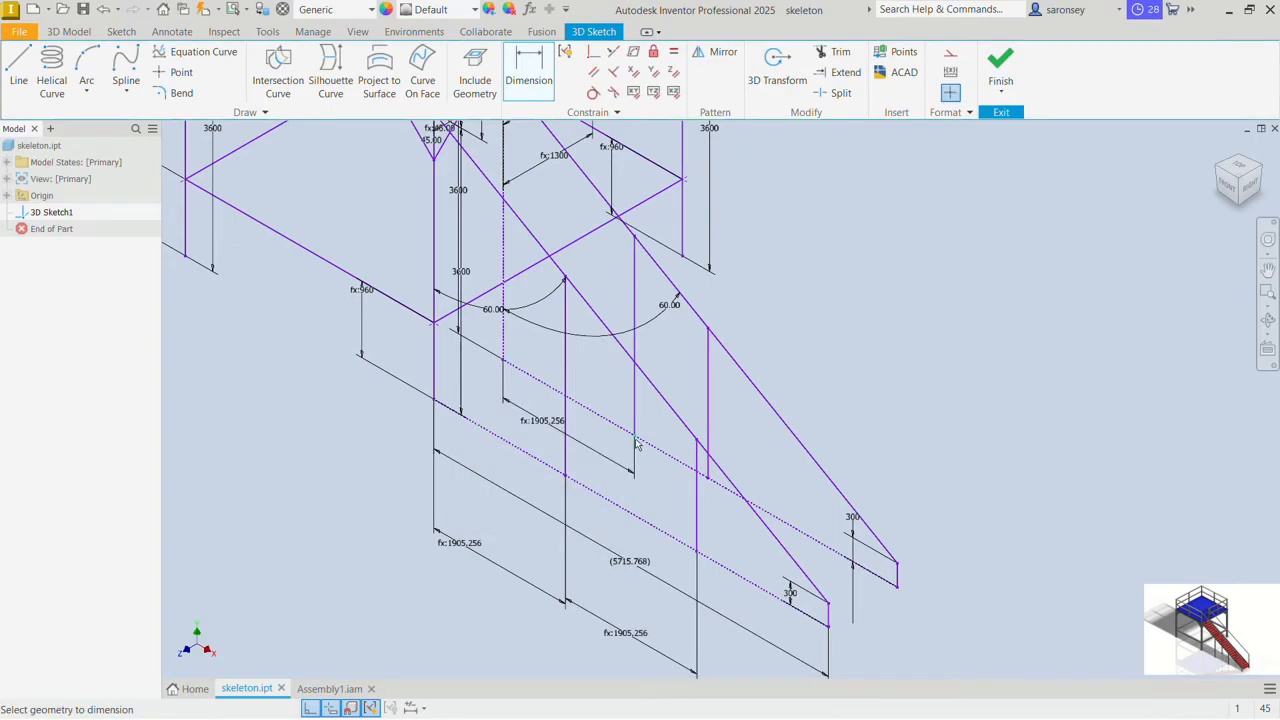
# Step: Dimension the spacing between the two far vertical support lines, link it to the near lines' spacing, and finish the 3D sketch
pyautogui.click(708, 485)
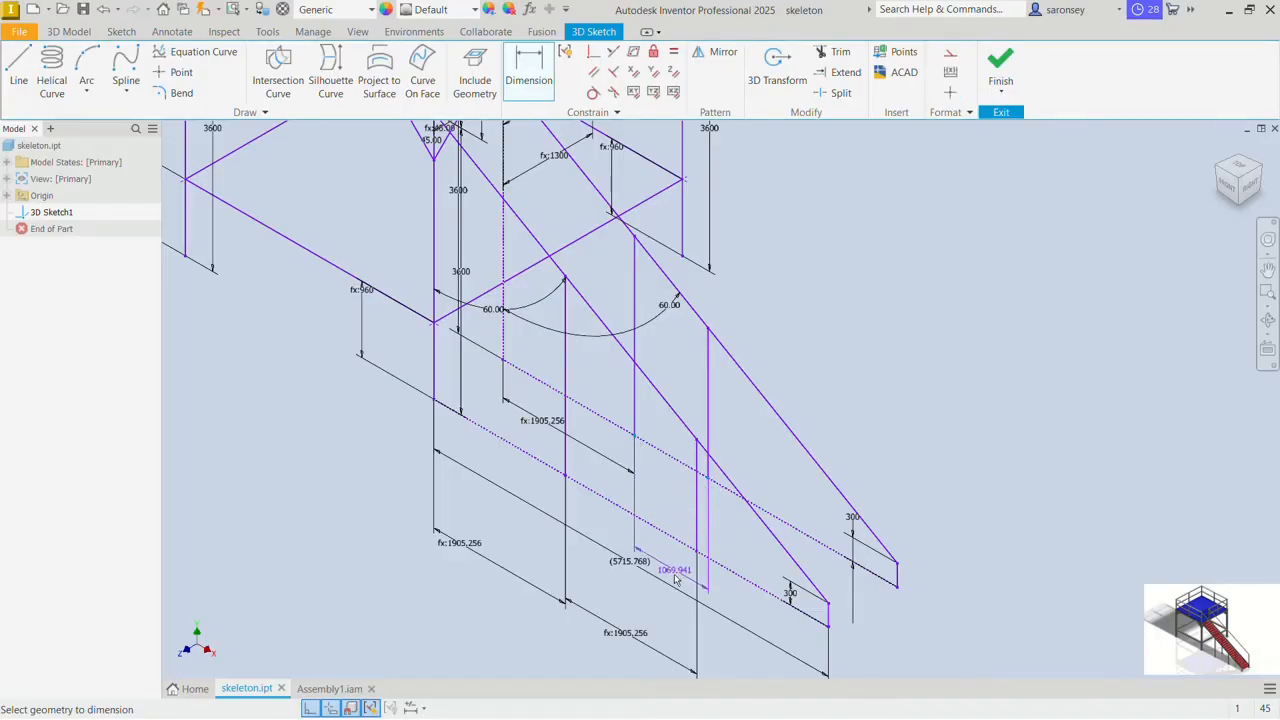
pyautogui.click(658, 615)
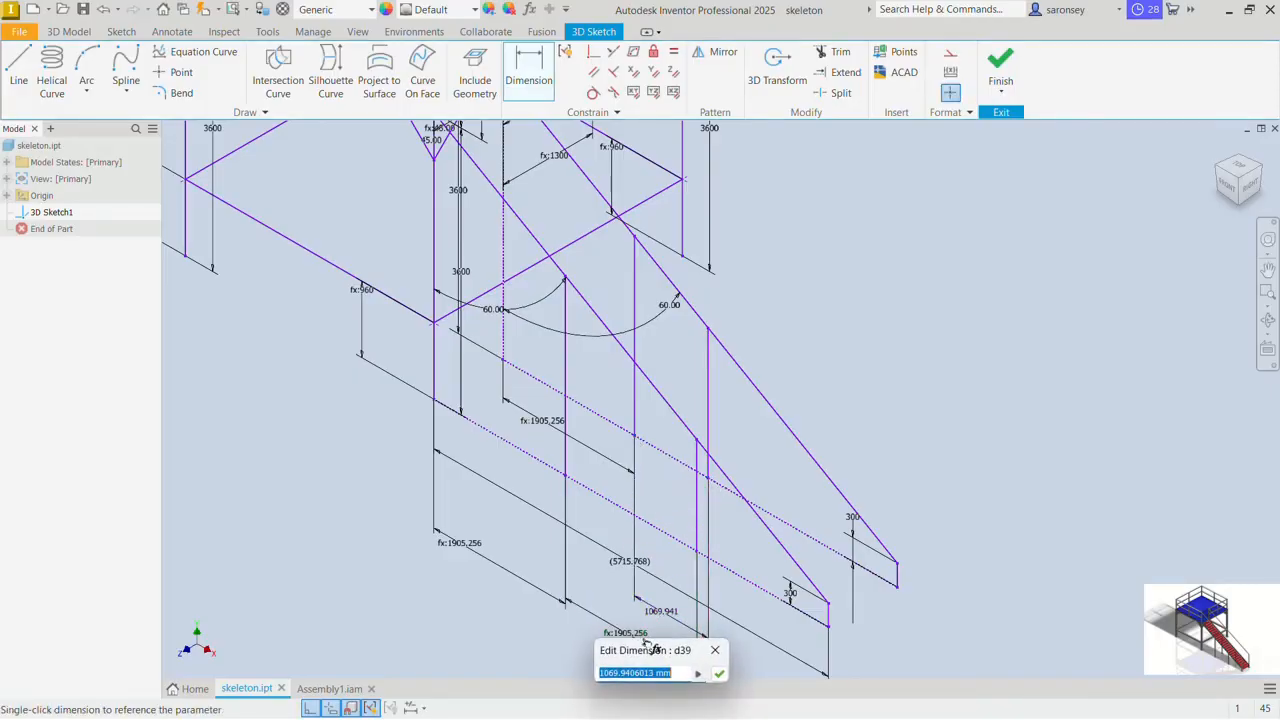
pyautogui.click(641, 633)
pyautogui.click(718, 675)
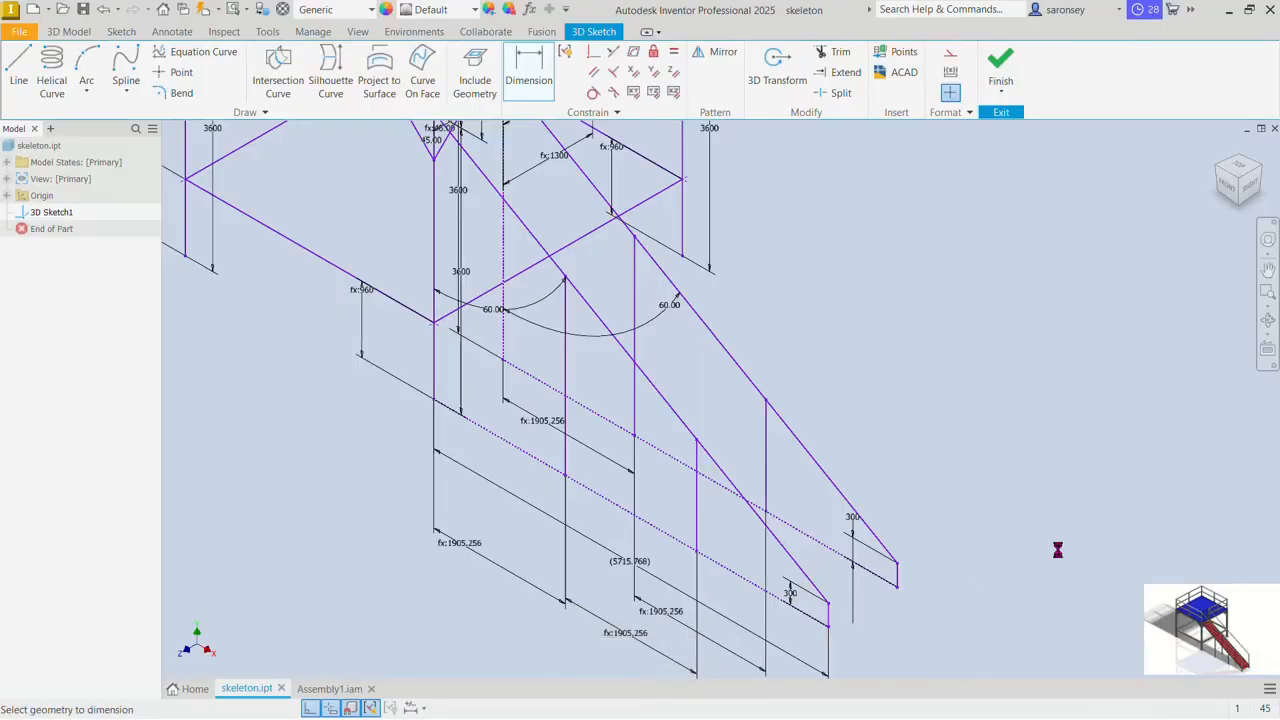
pyautogui.click(1001, 68)
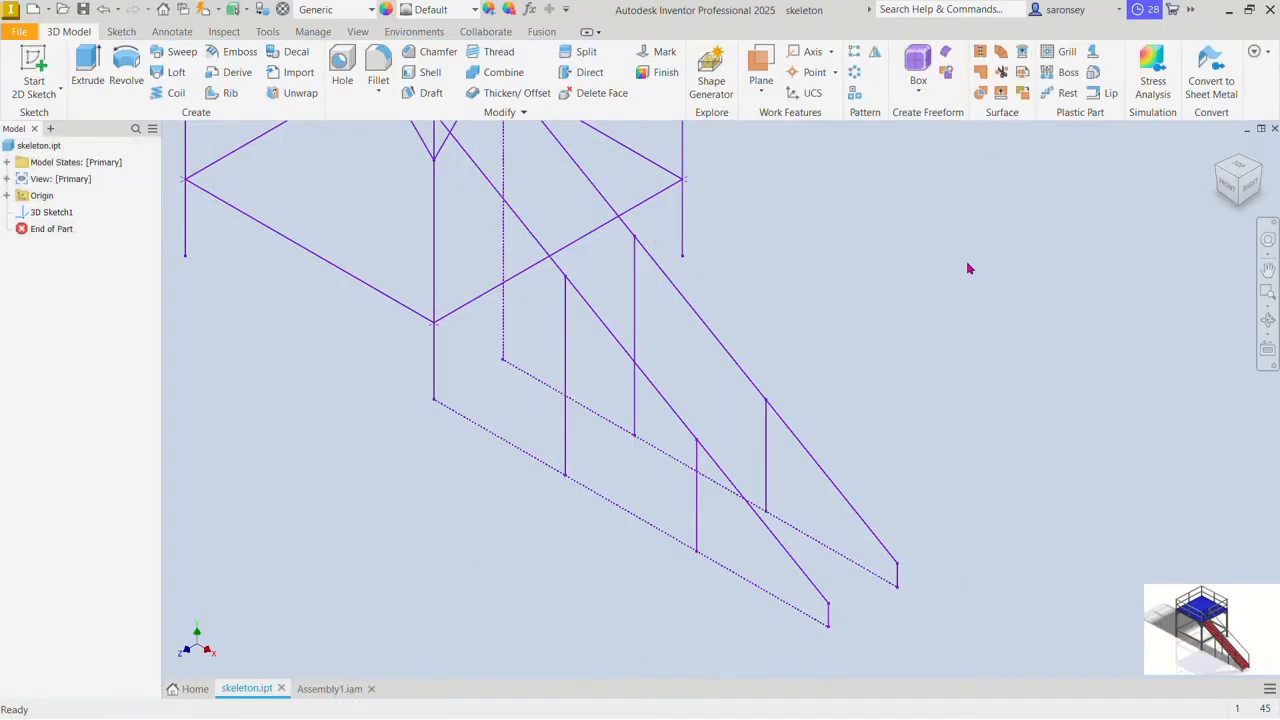
# Step: Switch to Assembly1.iam and set up a frame insertion with ISO 10799-2 (Square) tubes of size 70x70x5 in mild steel
pyautogui.click(334, 689)
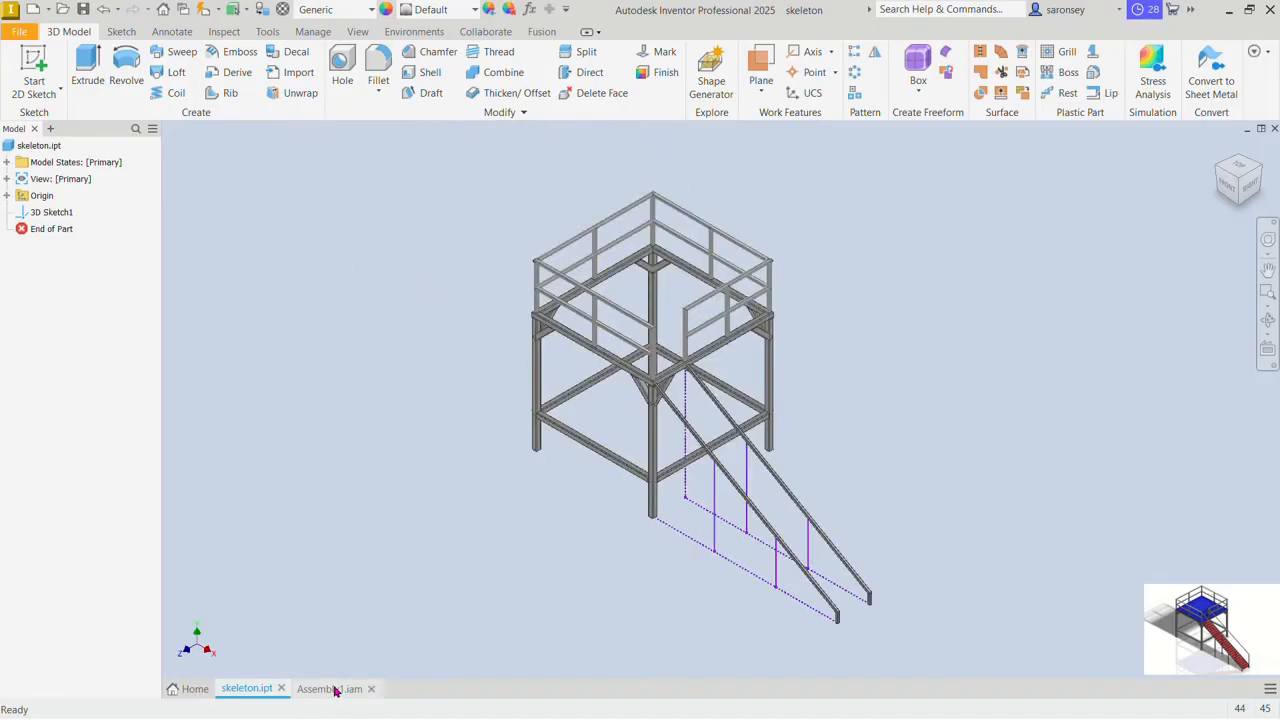
pyautogui.scroll(5, 745, 572)
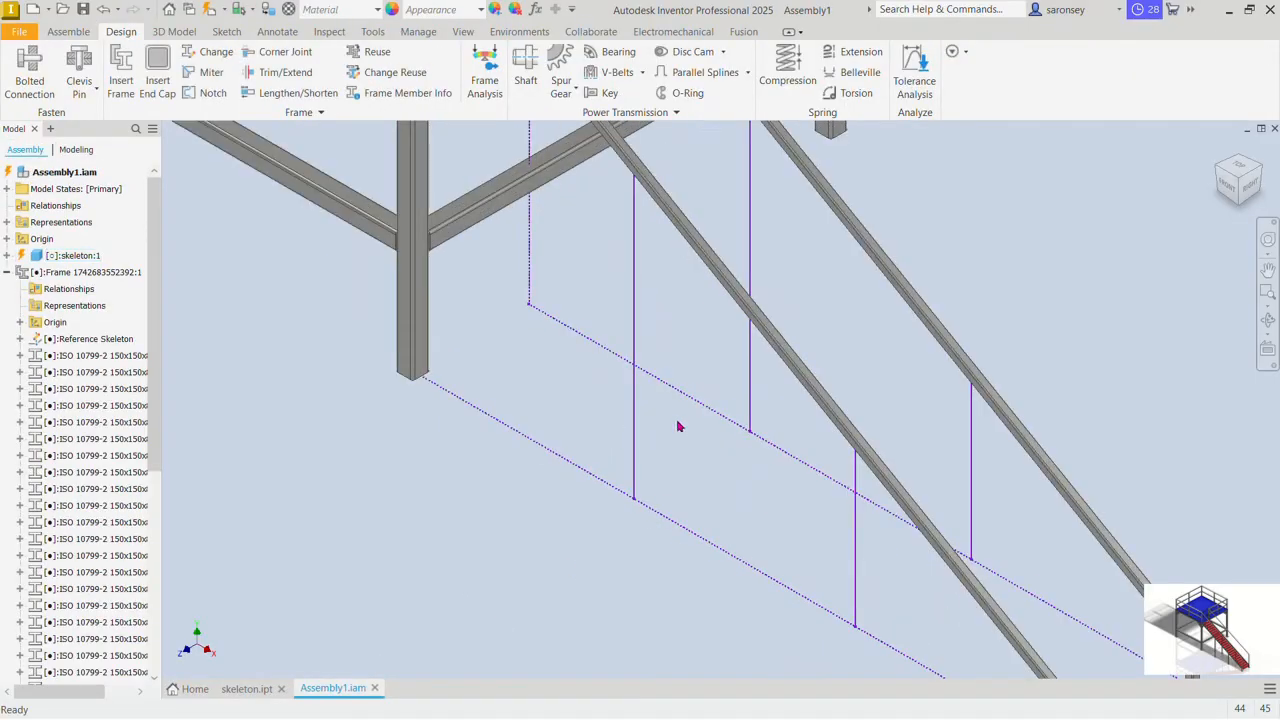
pyautogui.scroll(-2, 796, 481)
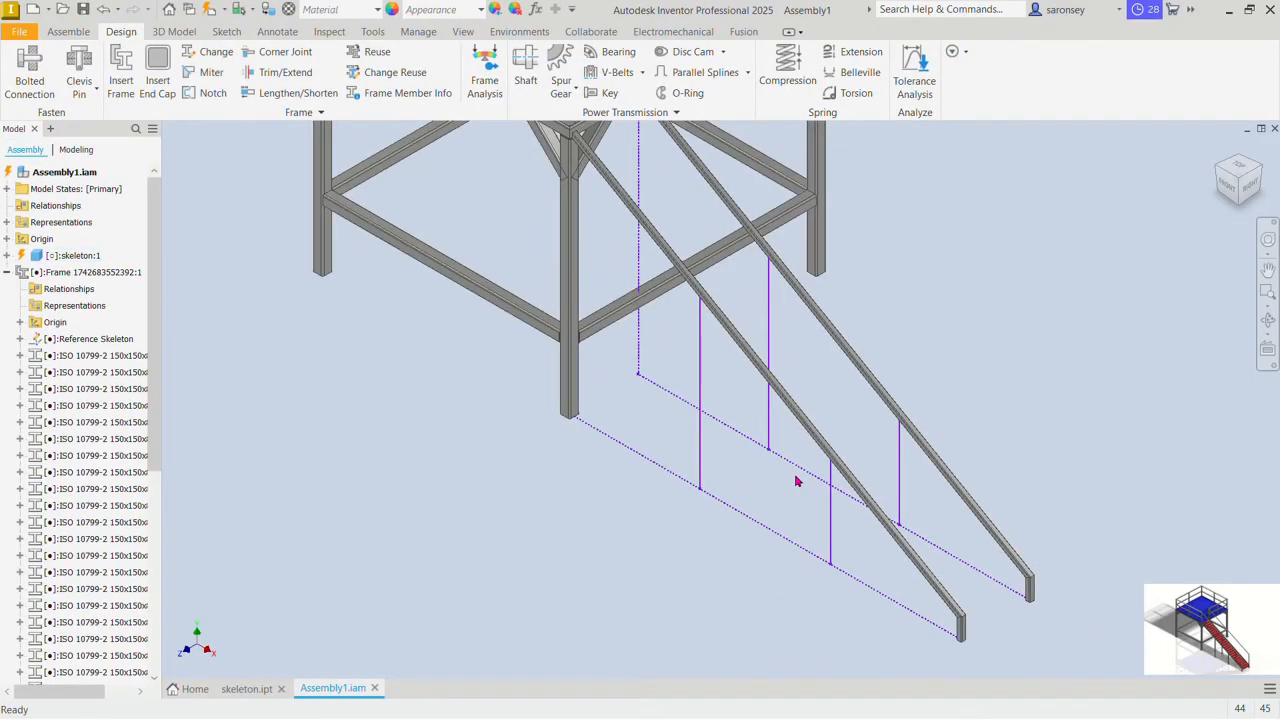
pyautogui.click(121, 78)
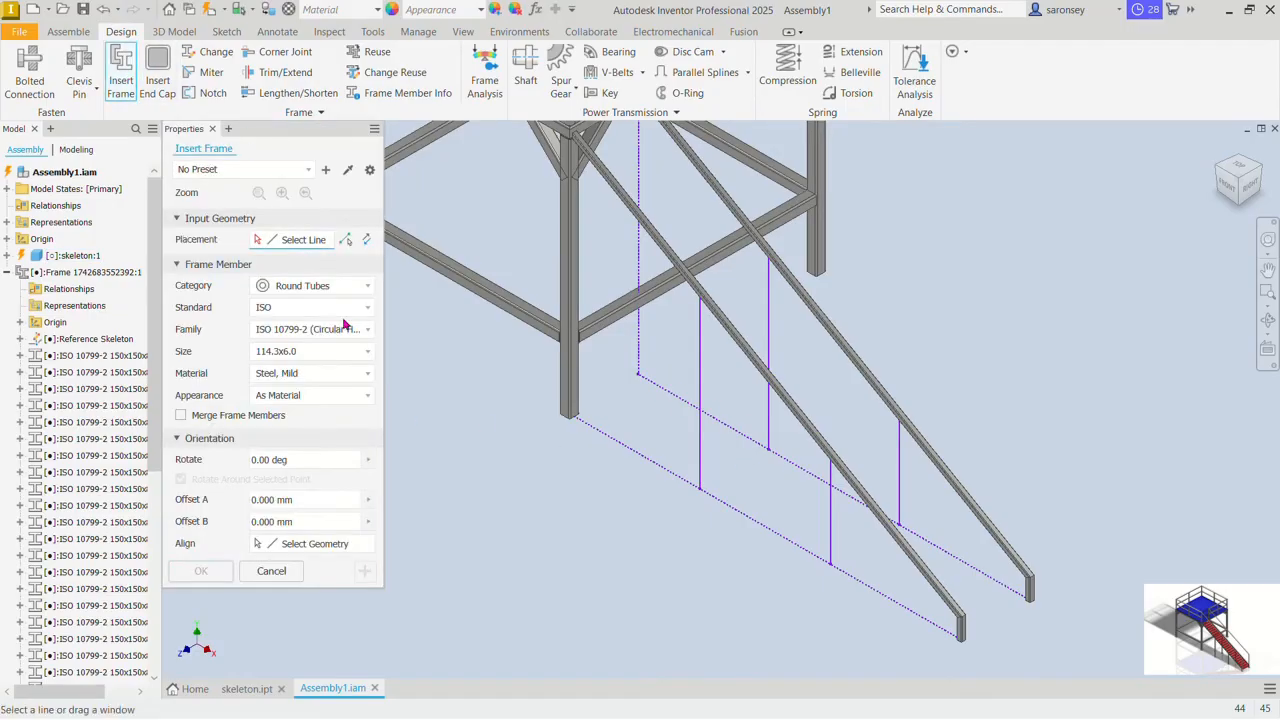
pyautogui.click(367, 287)
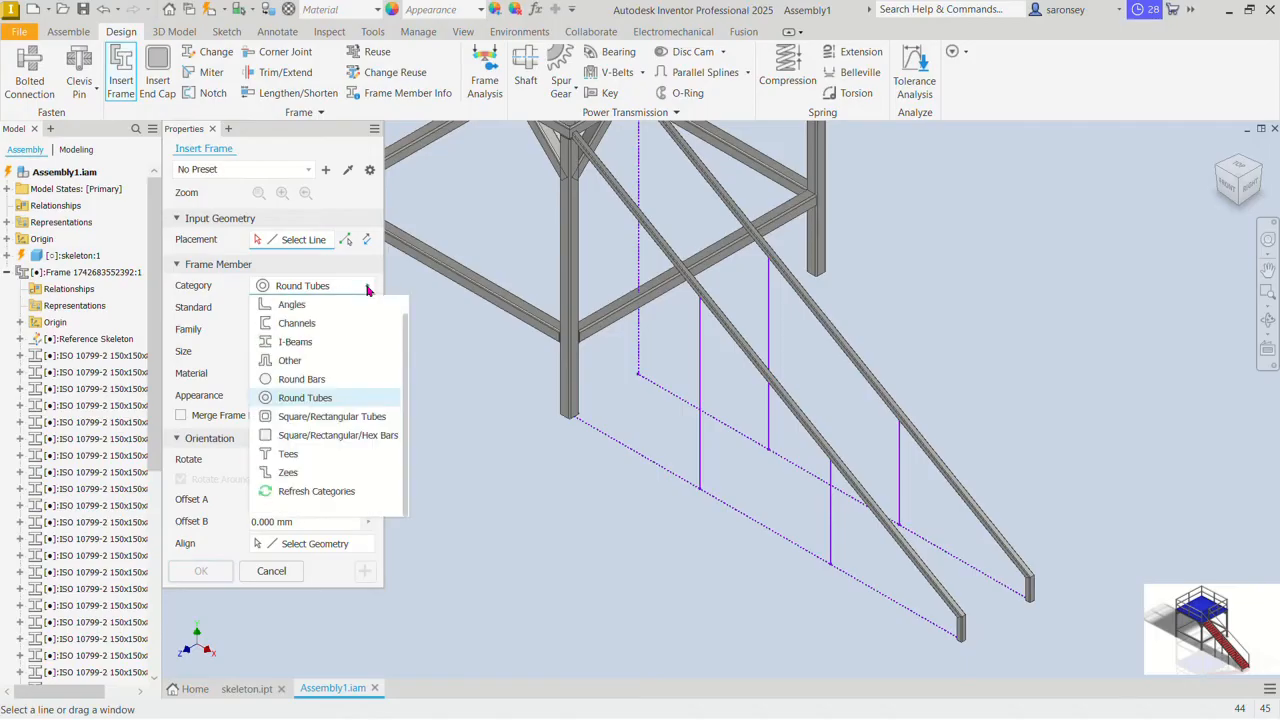
pyautogui.click(325, 418)
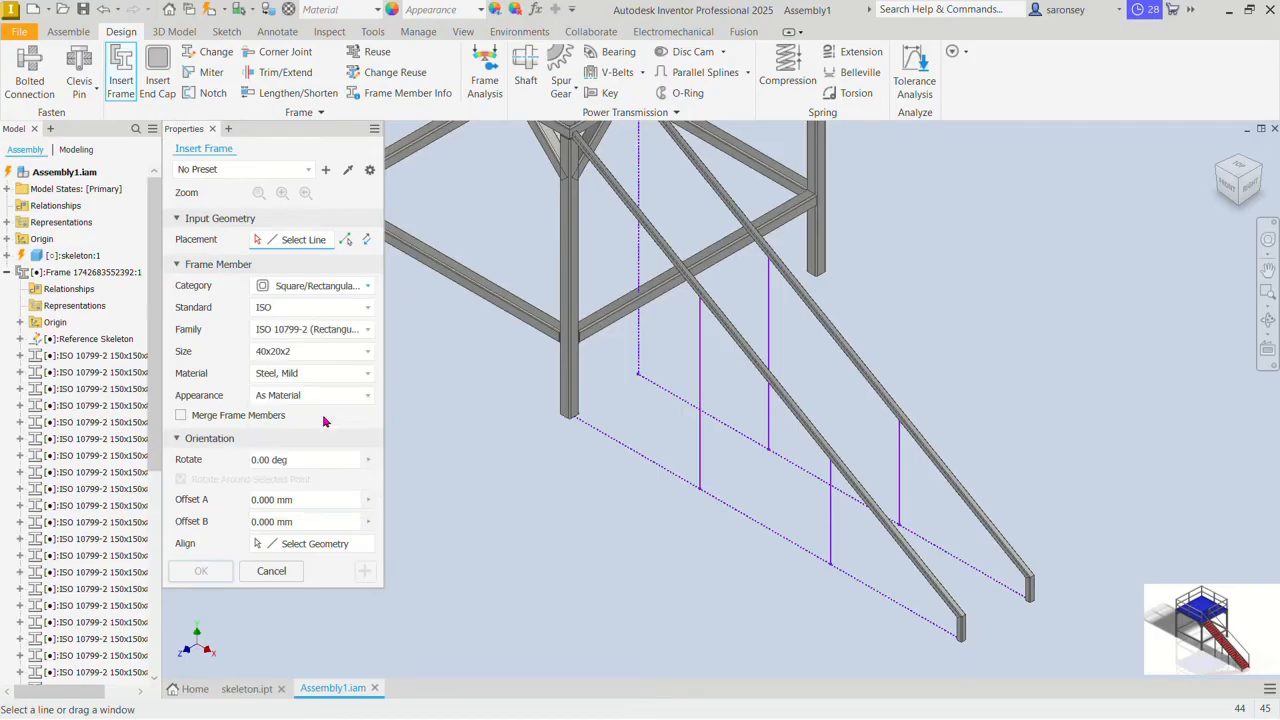
pyautogui.click(368, 334)
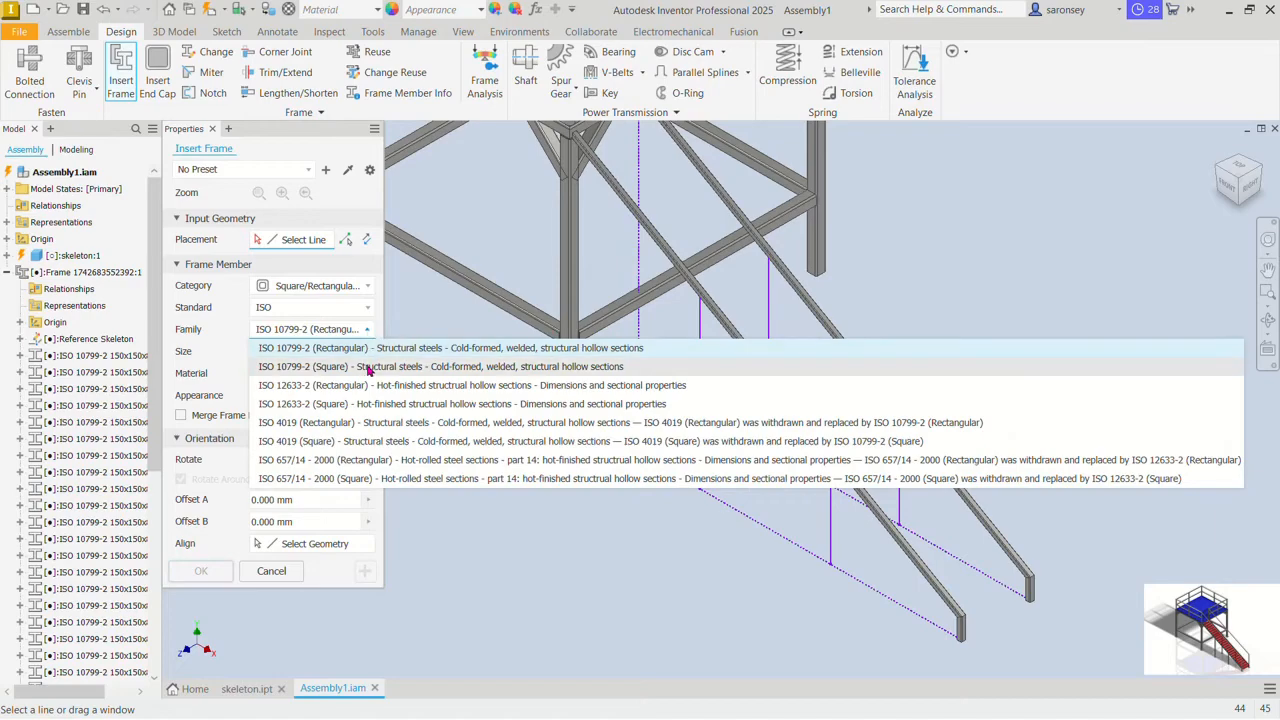
pyautogui.click(368, 367)
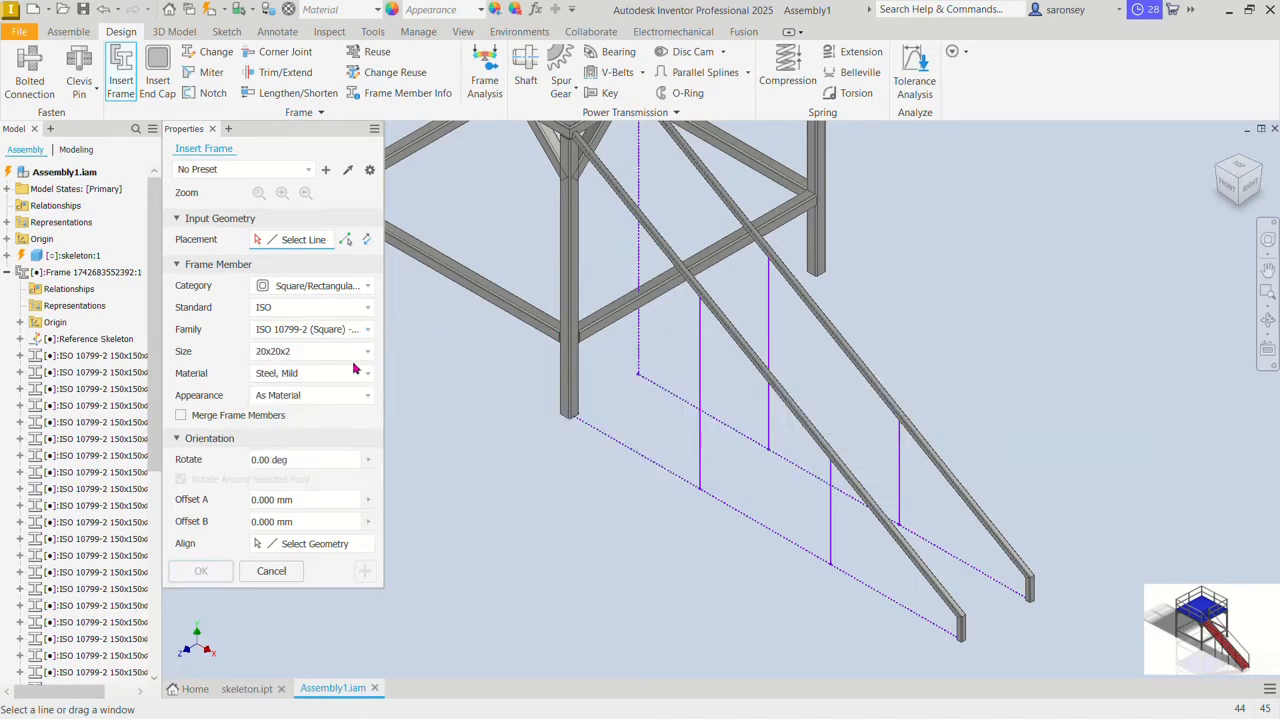
pyautogui.click(368, 349)
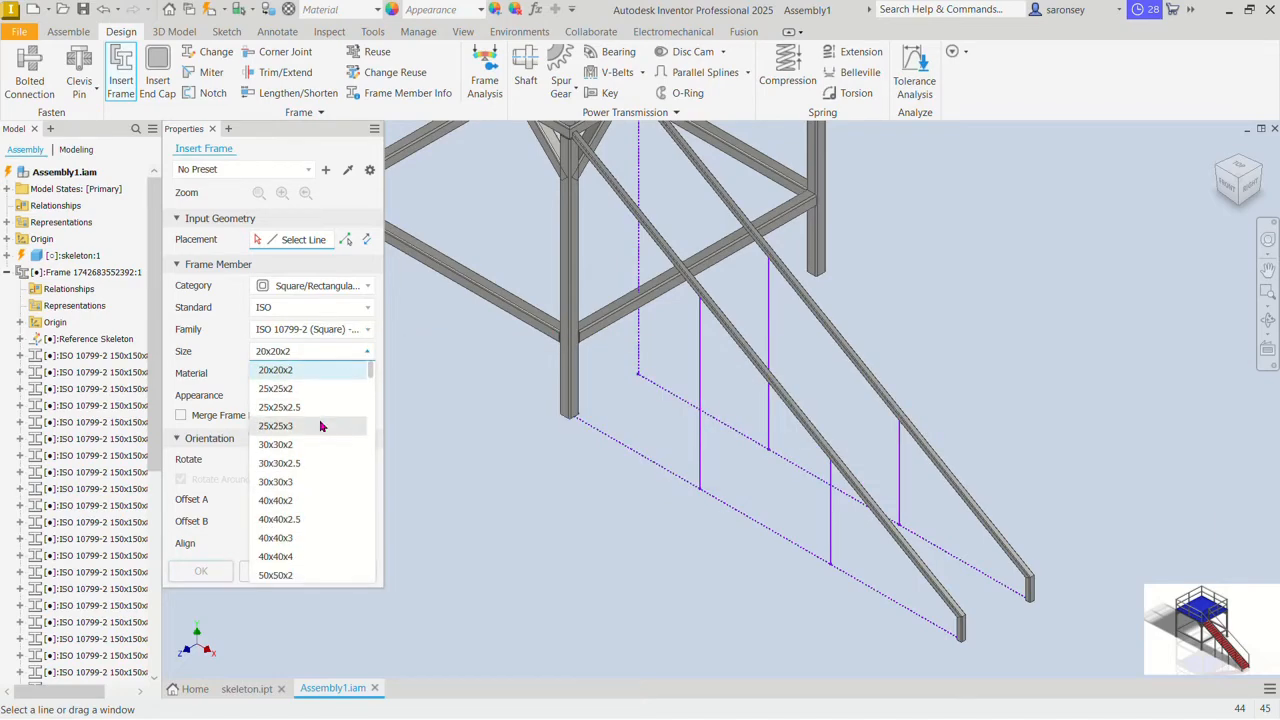
pyautogui.scroll(-4, 321, 427)
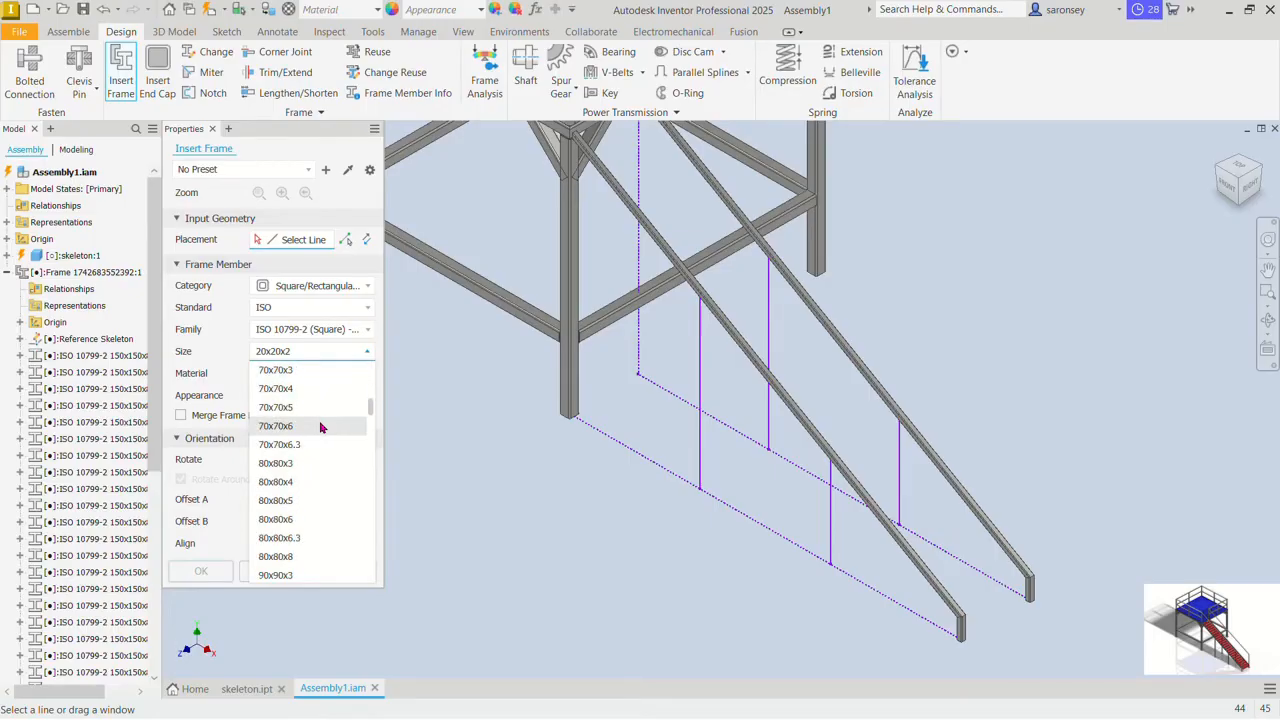
pyautogui.click(326, 408)
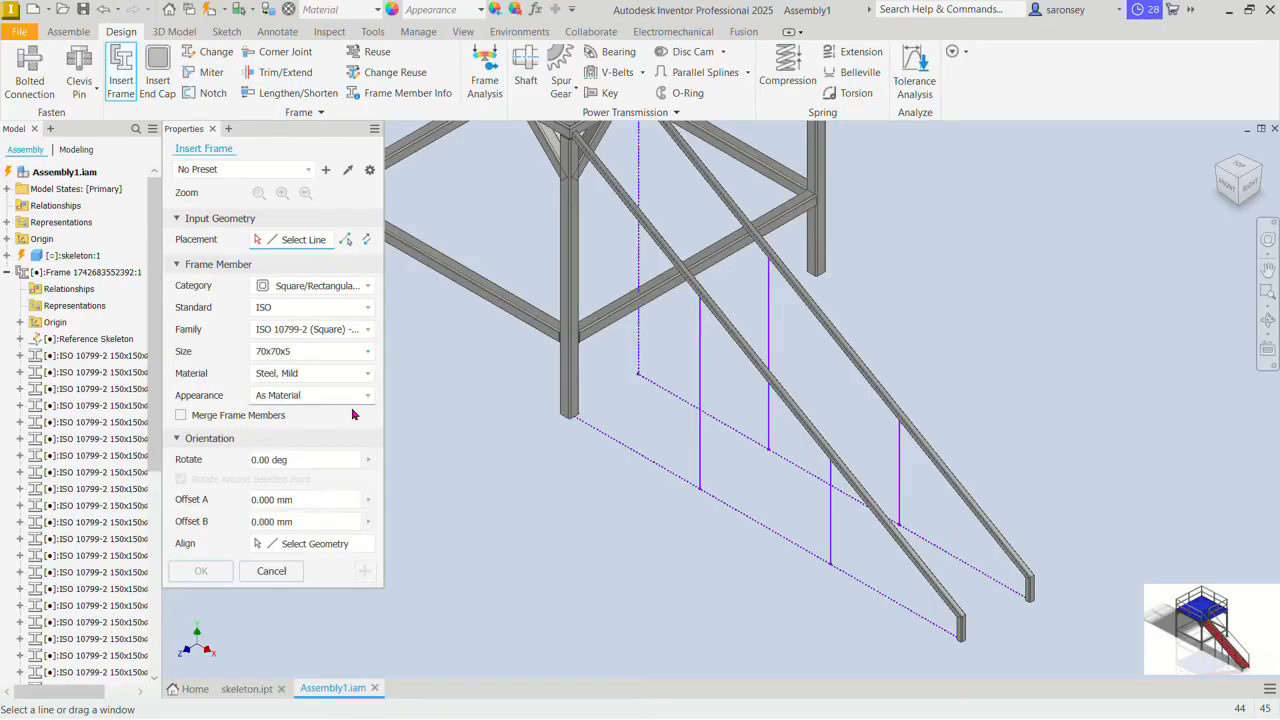
# Step: Place the square tube on all four vertical support lines beneath the stair and accept the default member names
pyautogui.click(701, 405)
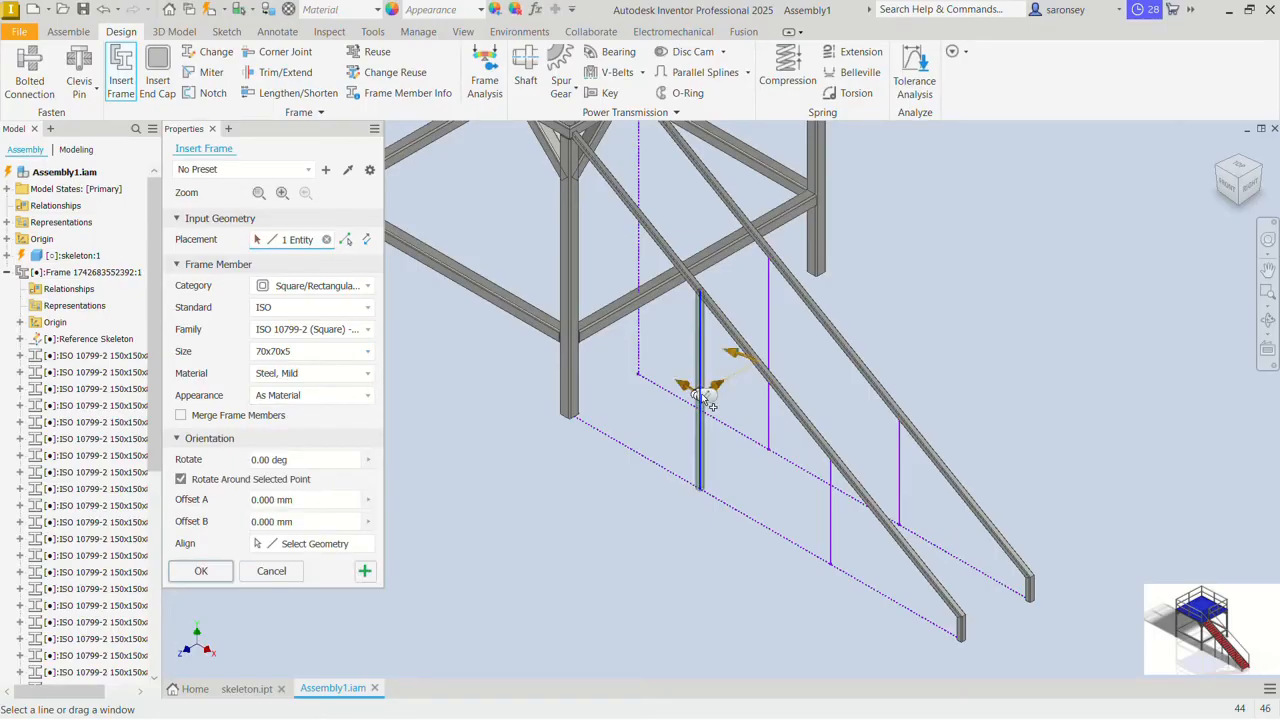
pyautogui.click(768, 325)
pyautogui.click(831, 490)
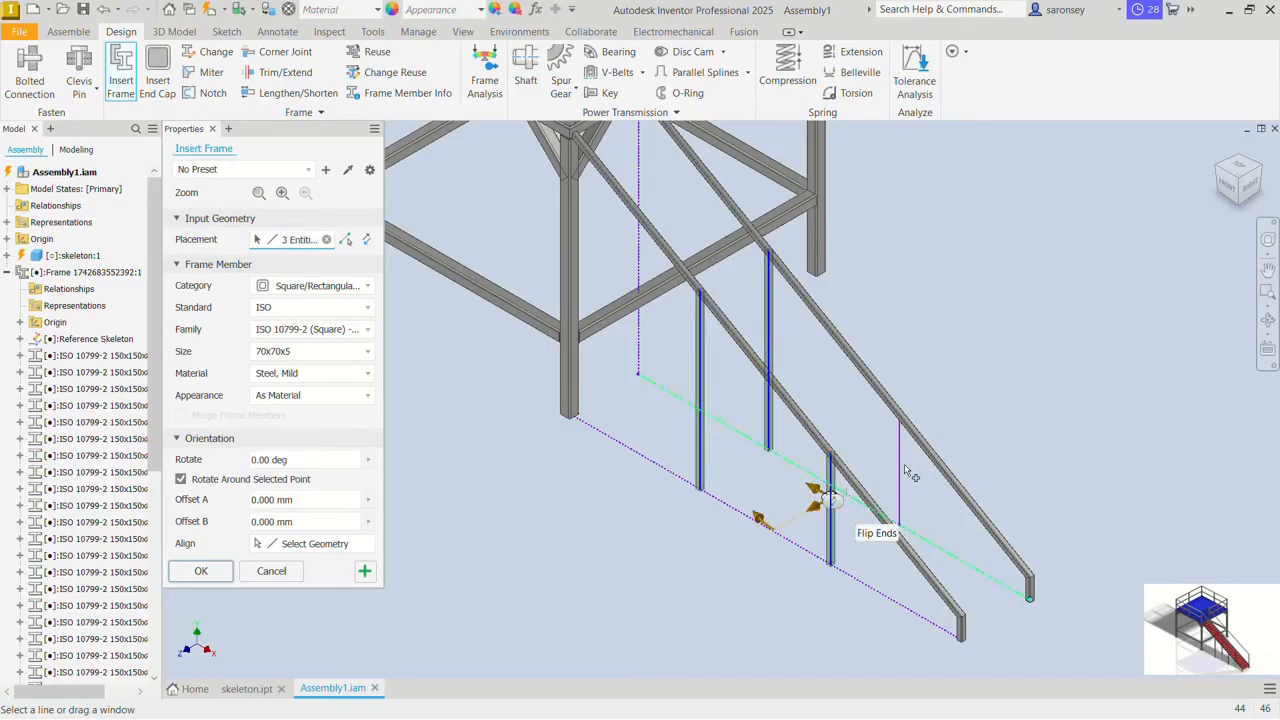
pyautogui.click(900, 464)
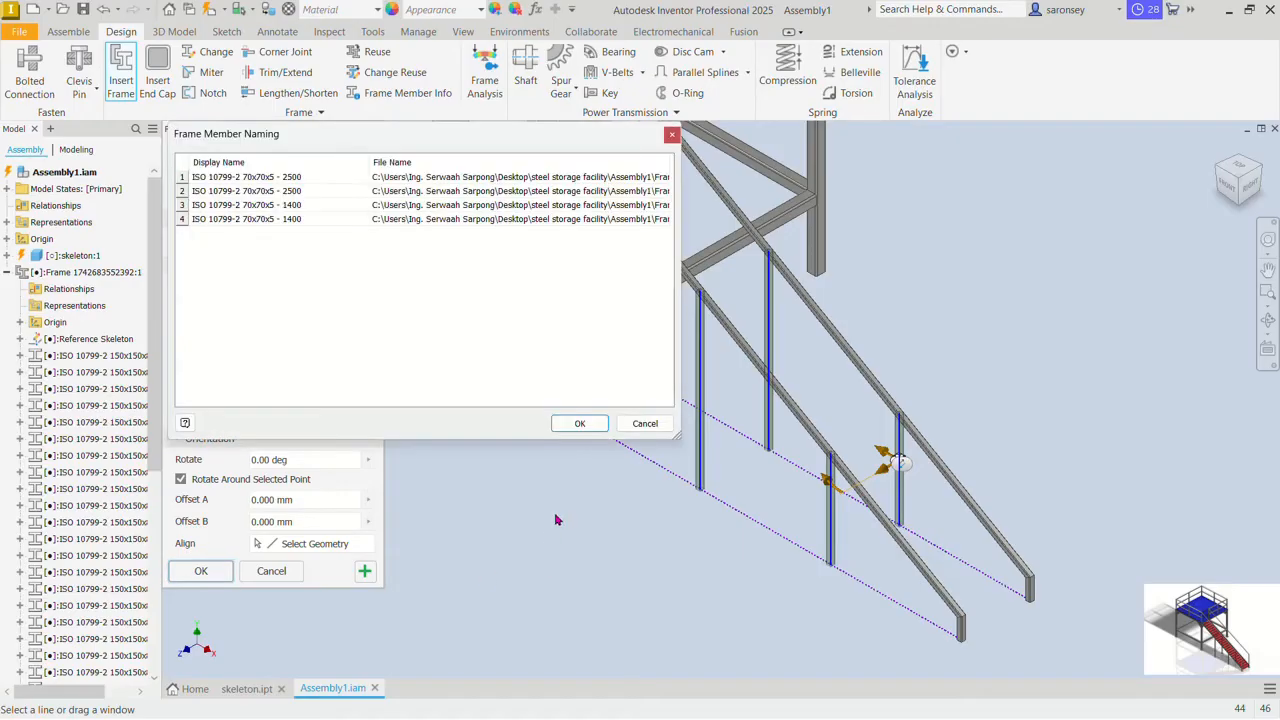
pyautogui.click(579, 423)
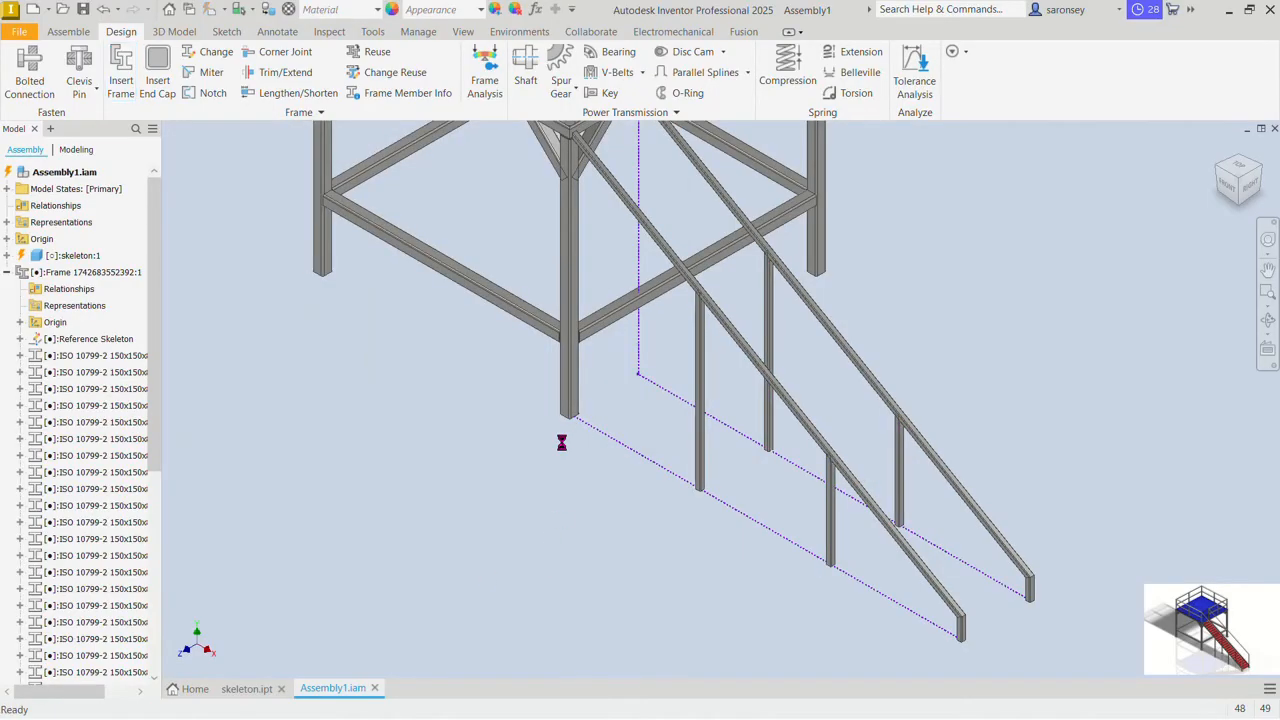
# Step: Trim the four stair support posts to the underside face of the sloping stair beam with Trim/Extend and a 0 mm offset
pyautogui.click(297, 78)
pyautogui.keyDown('shift'); pyautogui.moveTo(731, 437); pyautogui.dragTo(760, 280, button='middle'); pyautogui.keyUp('shift')
pyautogui.scroll(5, 801, 186)
pyautogui.click(829, 214)
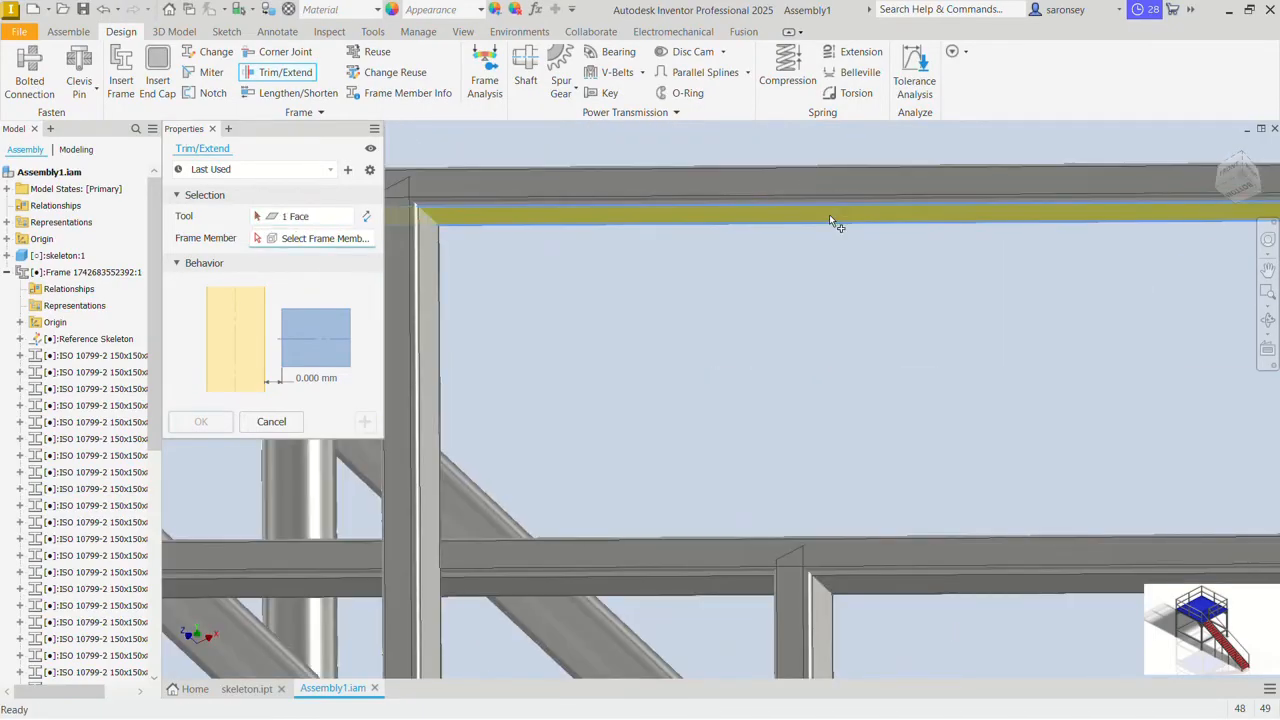
pyautogui.scroll(-5, 829, 220)
pyautogui.moveTo(824, 258)
pyautogui.keyDown('shift'); pyautogui.mouseDown(button='middle')
pyautogui.moveTo(831, 396)
pyautogui.moveTo(825, 282)
pyautogui.mouseUp(button='middle'); pyautogui.keyUp('shift')
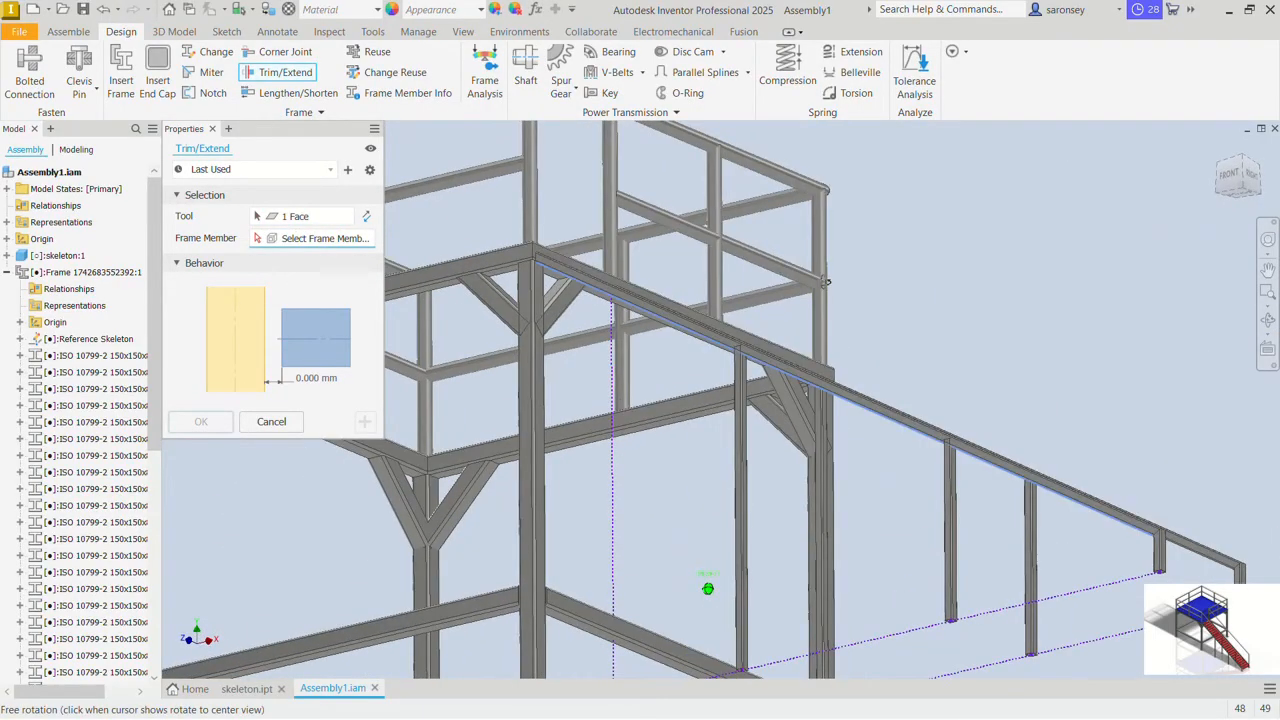
pyautogui.keyDown('shift'); pyautogui.moveTo(848, 331); pyautogui.dragTo(846, 342, button='middle'); pyautogui.keyUp('shift')
pyautogui.scroll(-3, 857, 365)
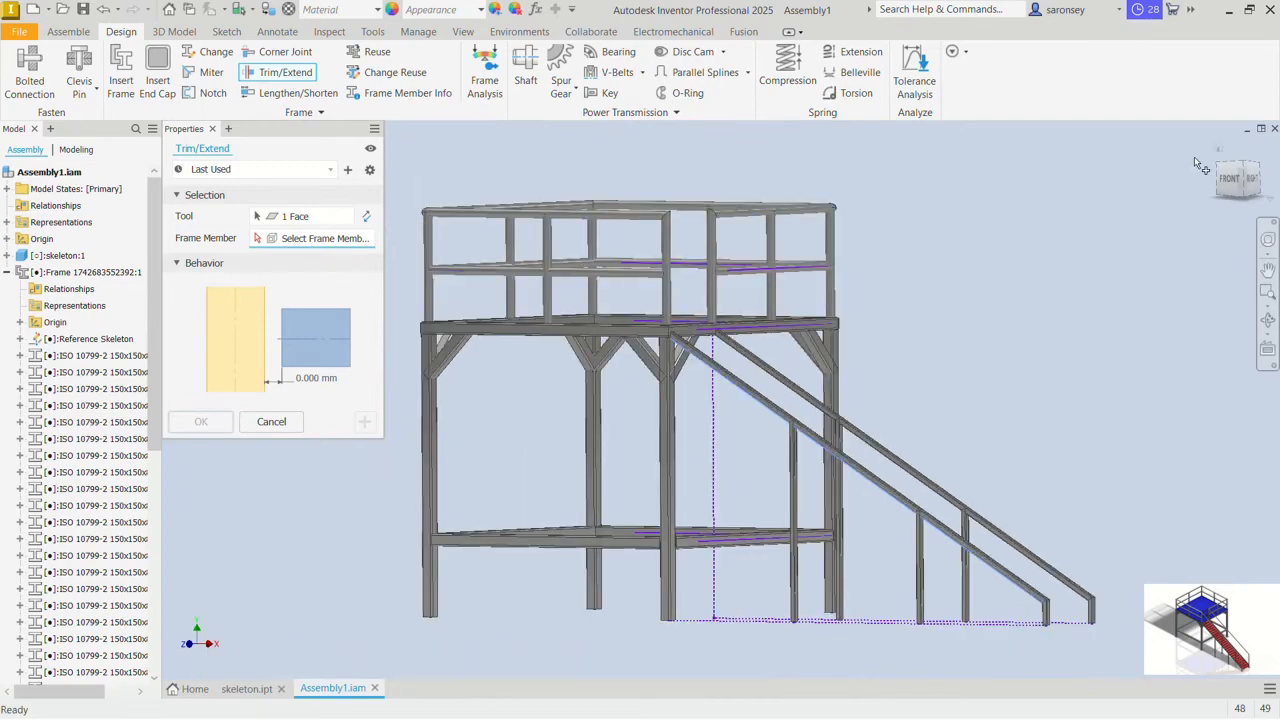
pyautogui.keyDown('shift'); pyautogui.moveTo(1194, 157); pyautogui.dragTo(809, 437, button='middle'); pyautogui.keyUp('shift')
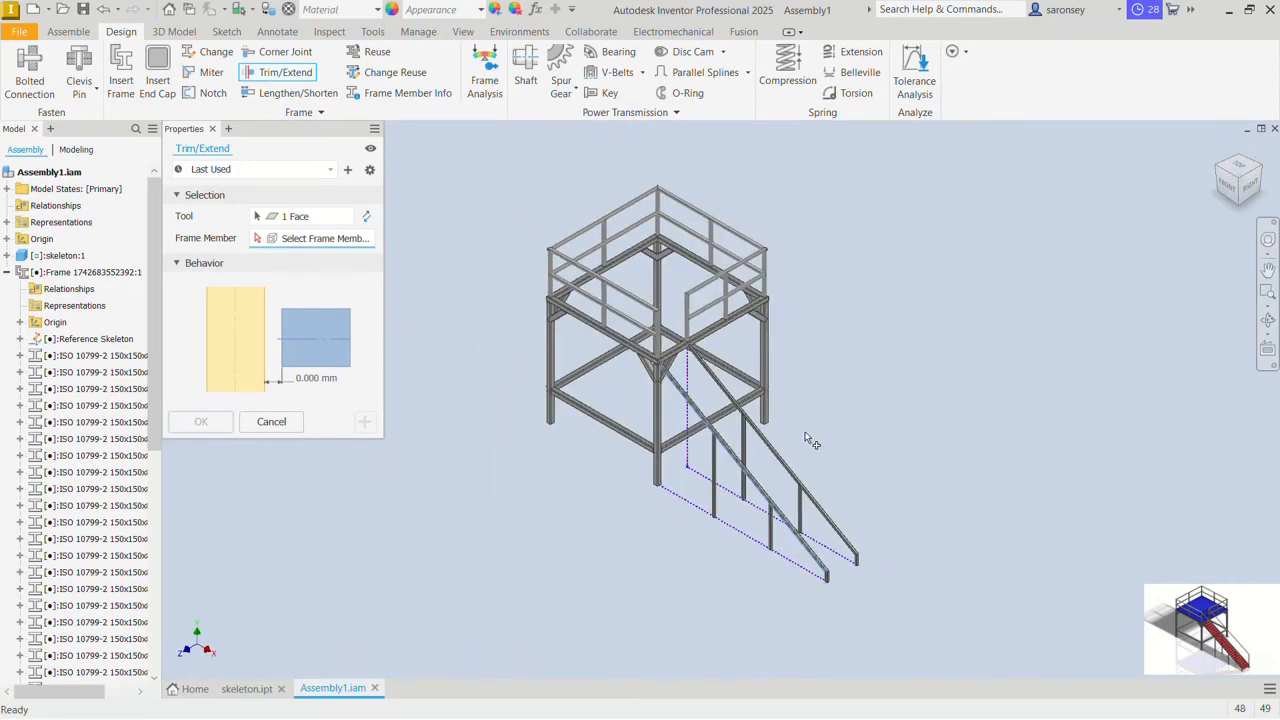
pyautogui.click(748, 455)
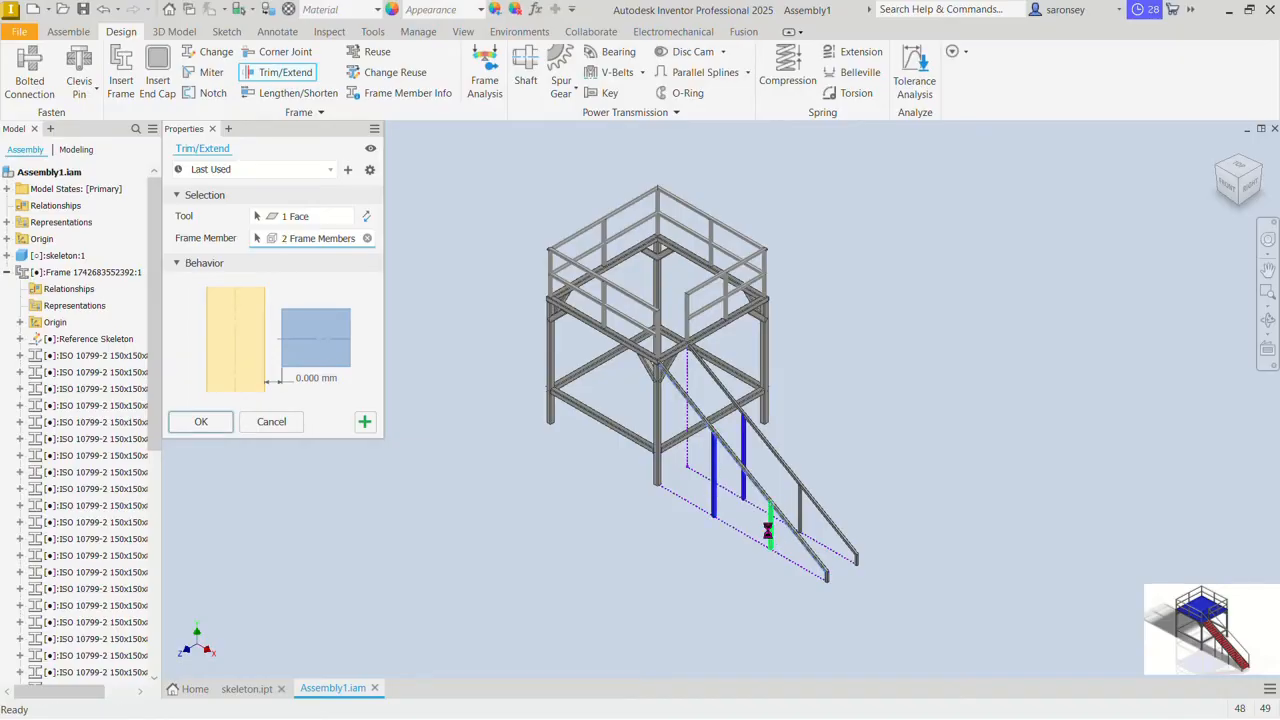
pyautogui.click(768, 528)
pyautogui.click(801, 517)
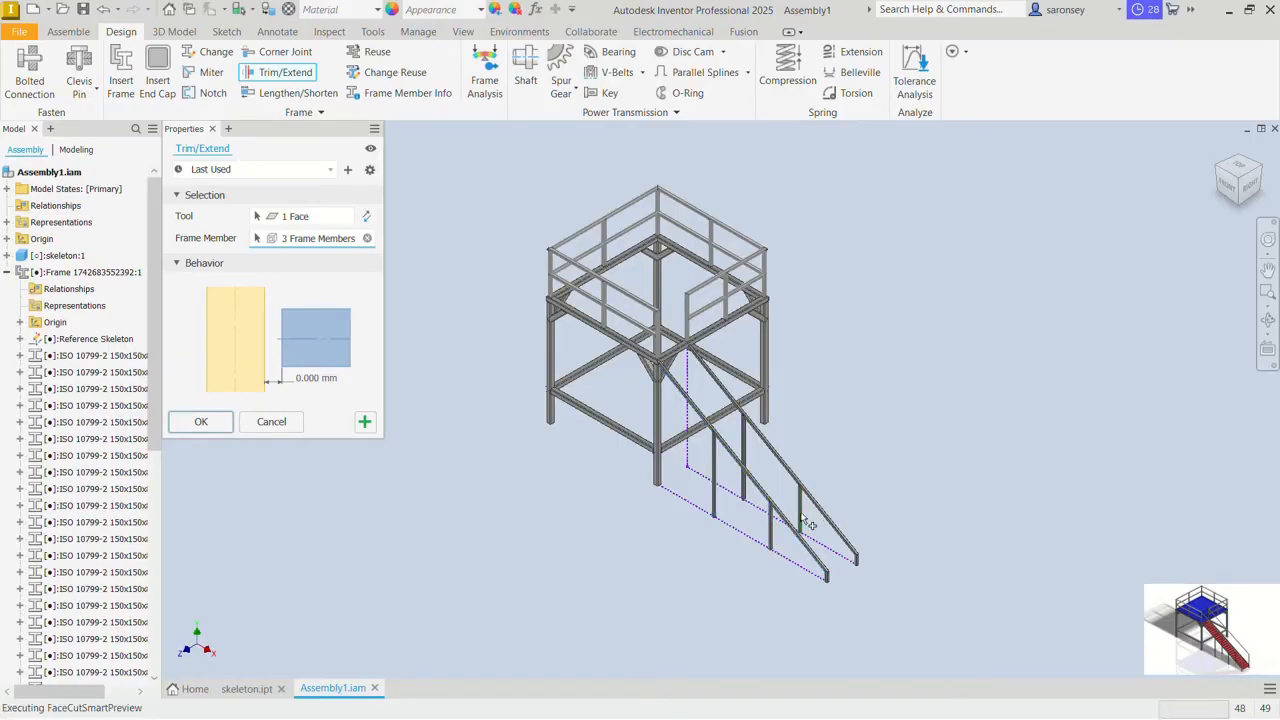
pyautogui.click(200, 421)
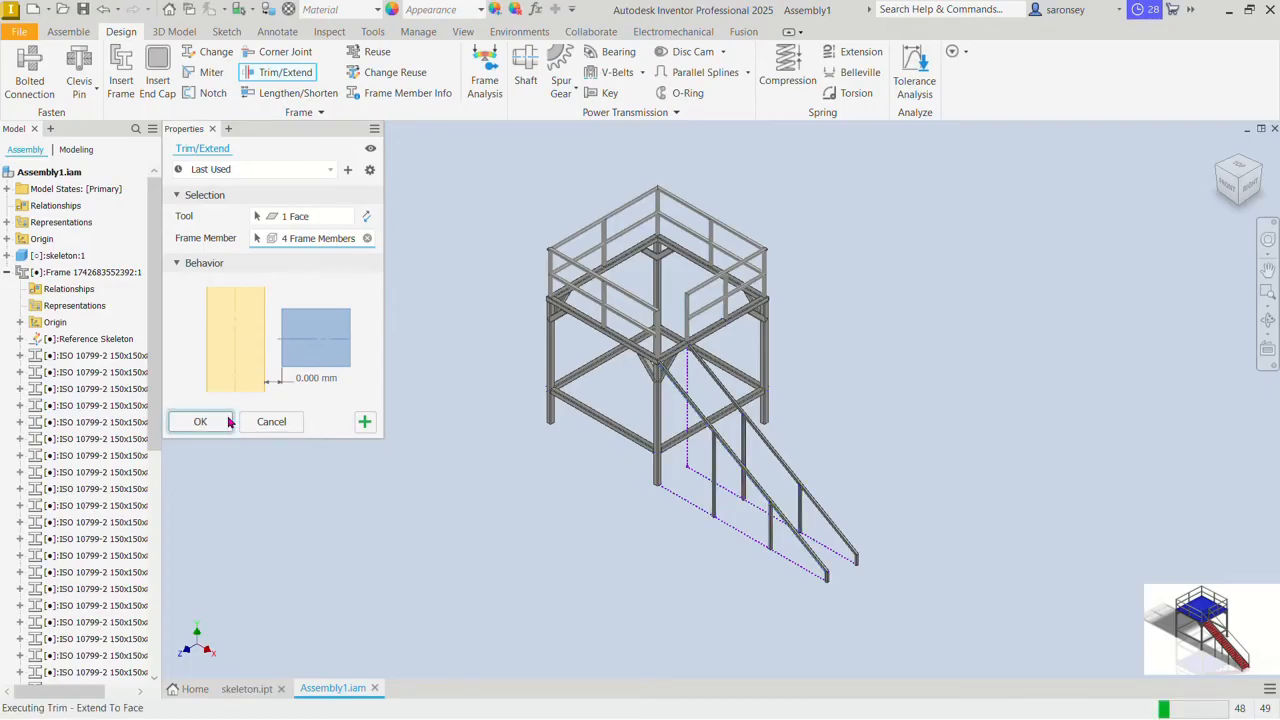
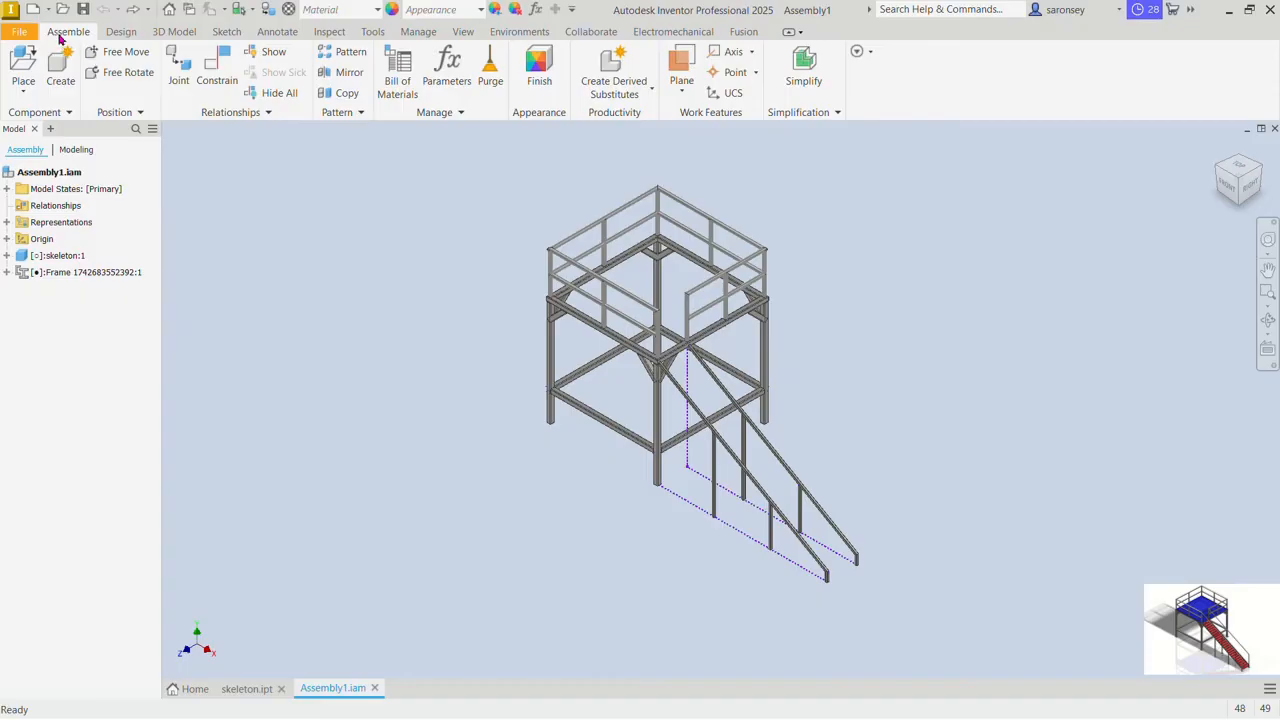
# Step: Create an in-place component named STEPS from the metric Standard (mm).ipt template, based on a vertical face of the far stair foot
pyautogui.click(60, 72)
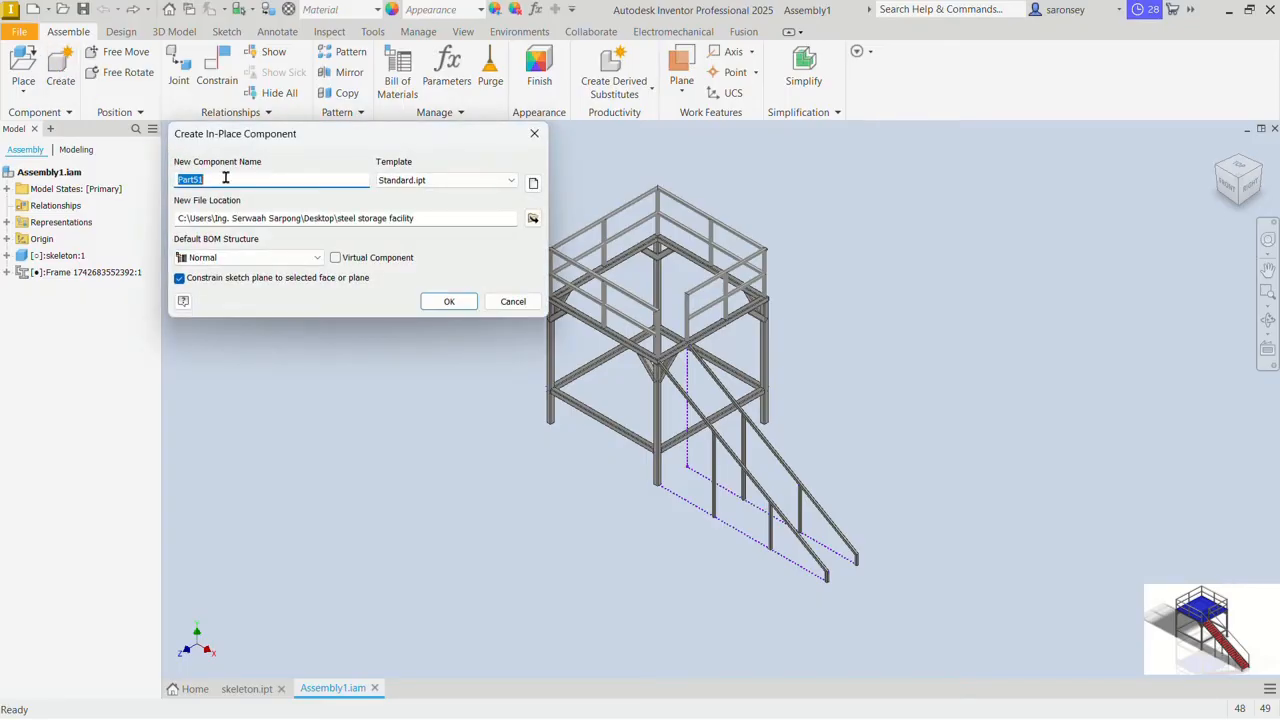
pyautogui.write('STEPS')
pyautogui.click(533, 183)
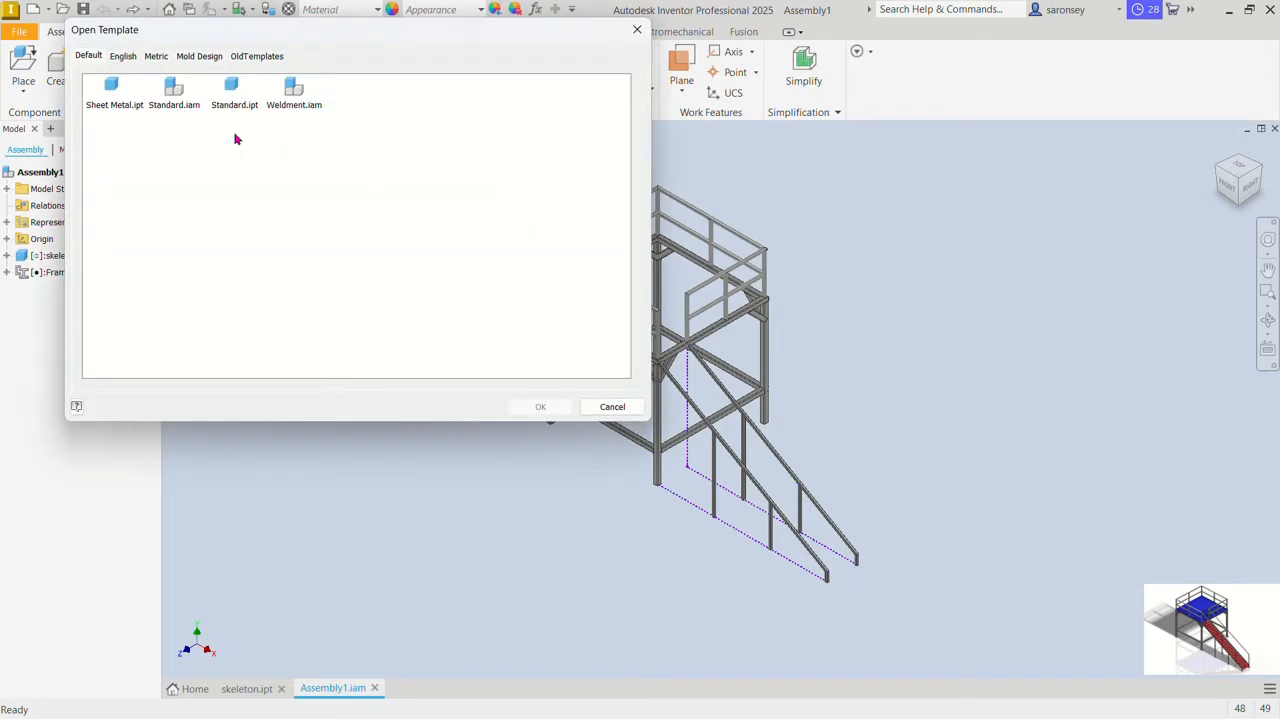
pyautogui.click(156, 57)
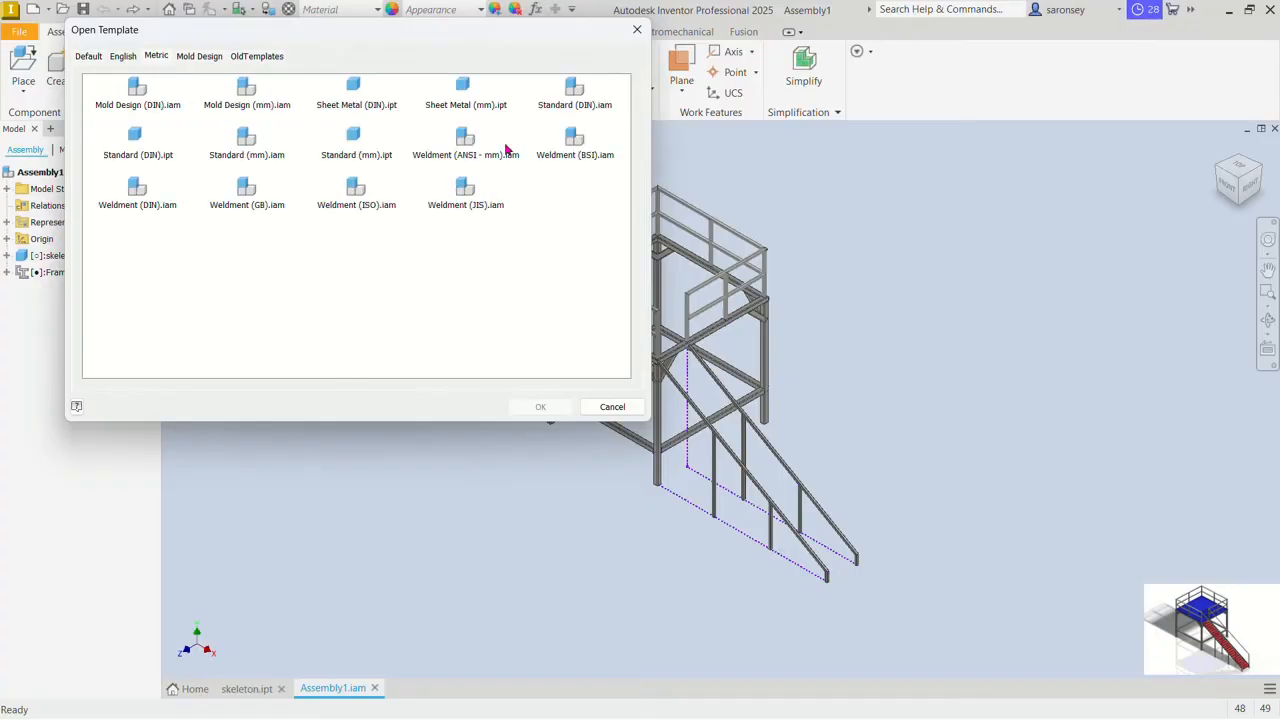
pyautogui.click(346, 155)
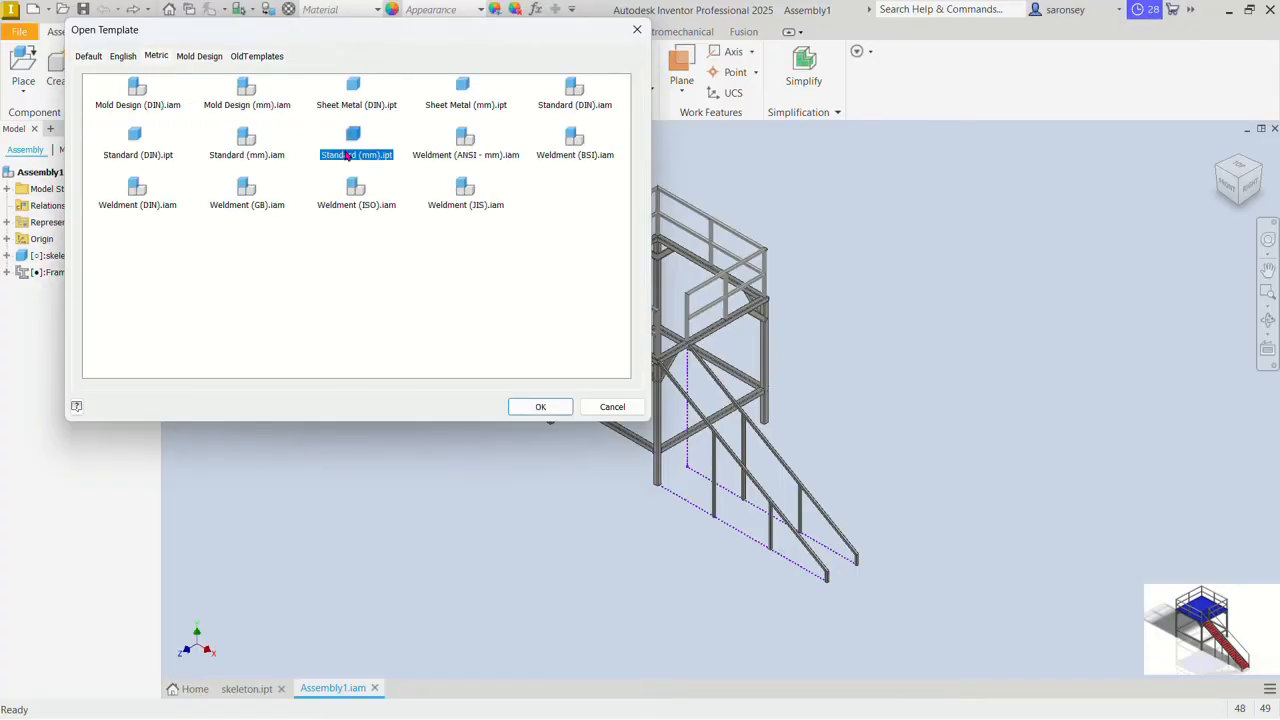
pyautogui.click(560, 406)
pyautogui.click(448, 301)
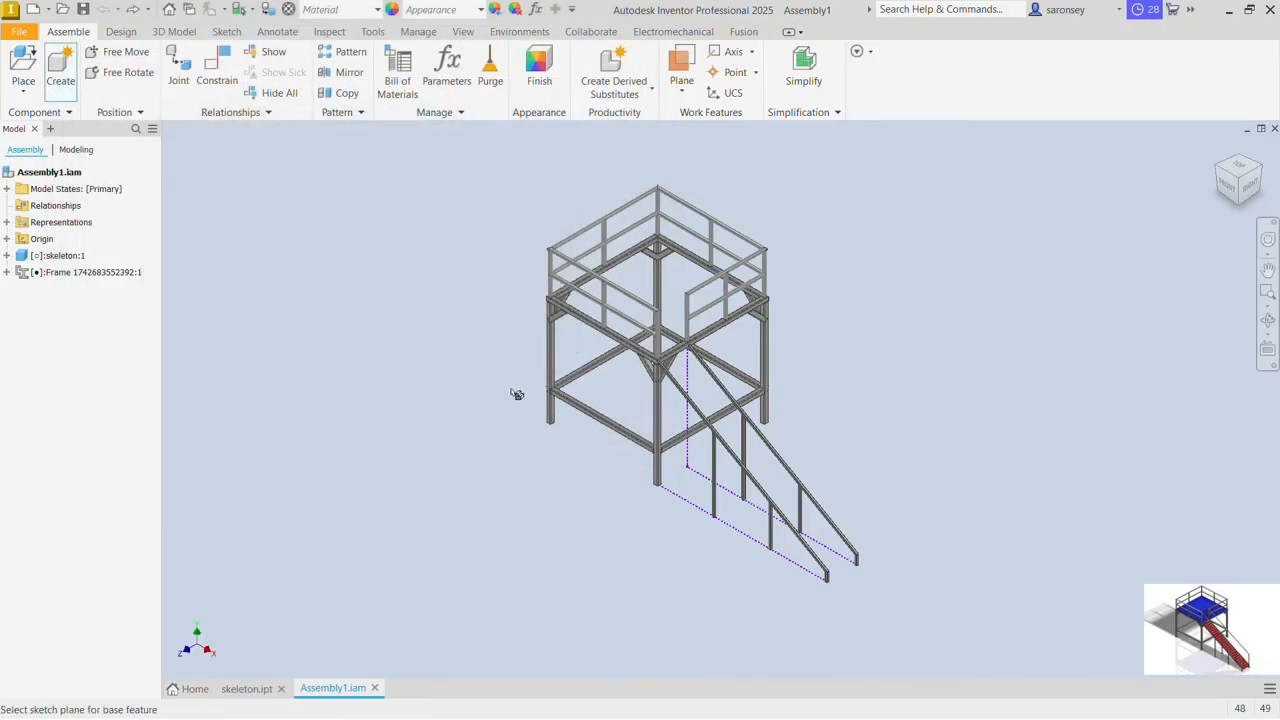
pyautogui.scroll(-5, 845, 593)
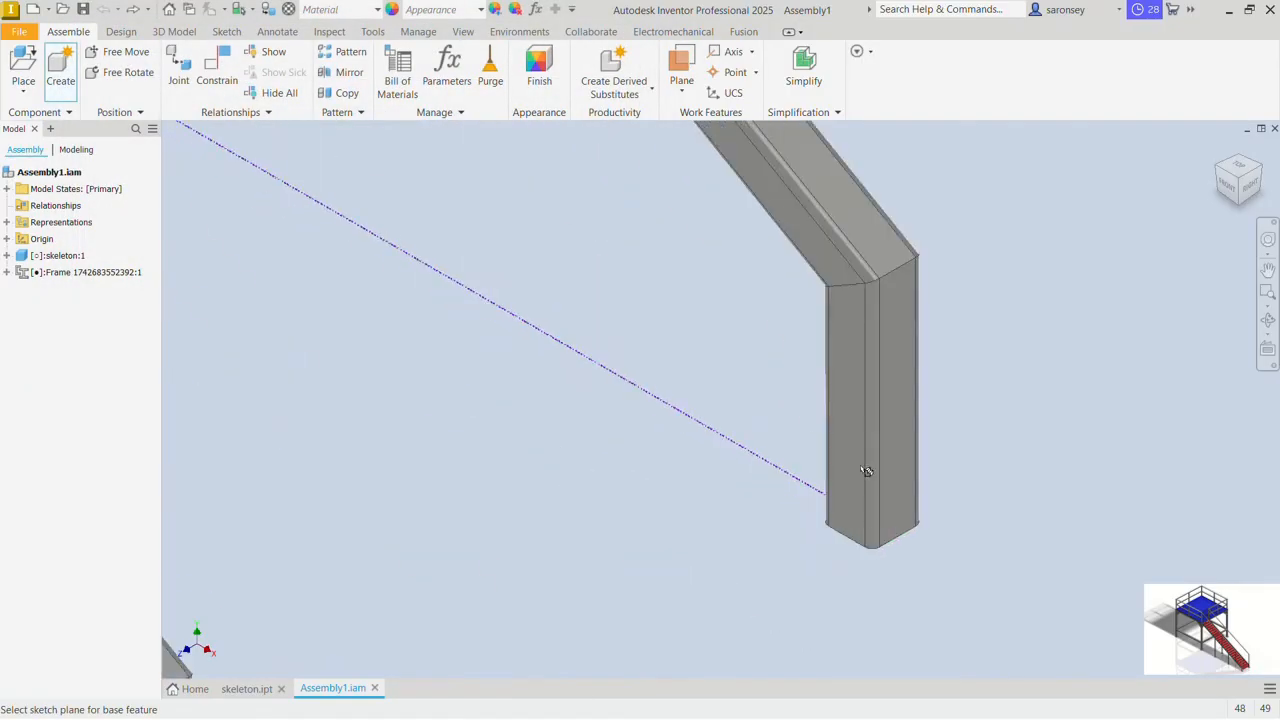
pyautogui.scroll(4, 855, 435)
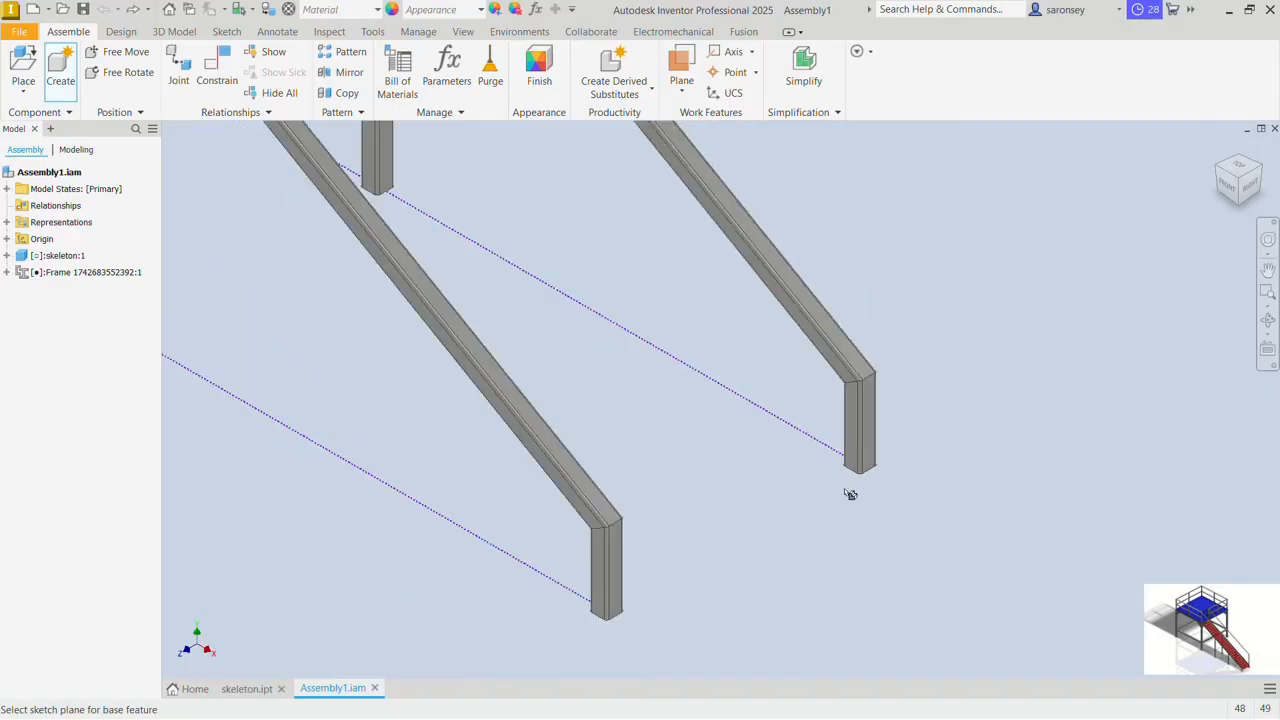
pyautogui.click(858, 441)
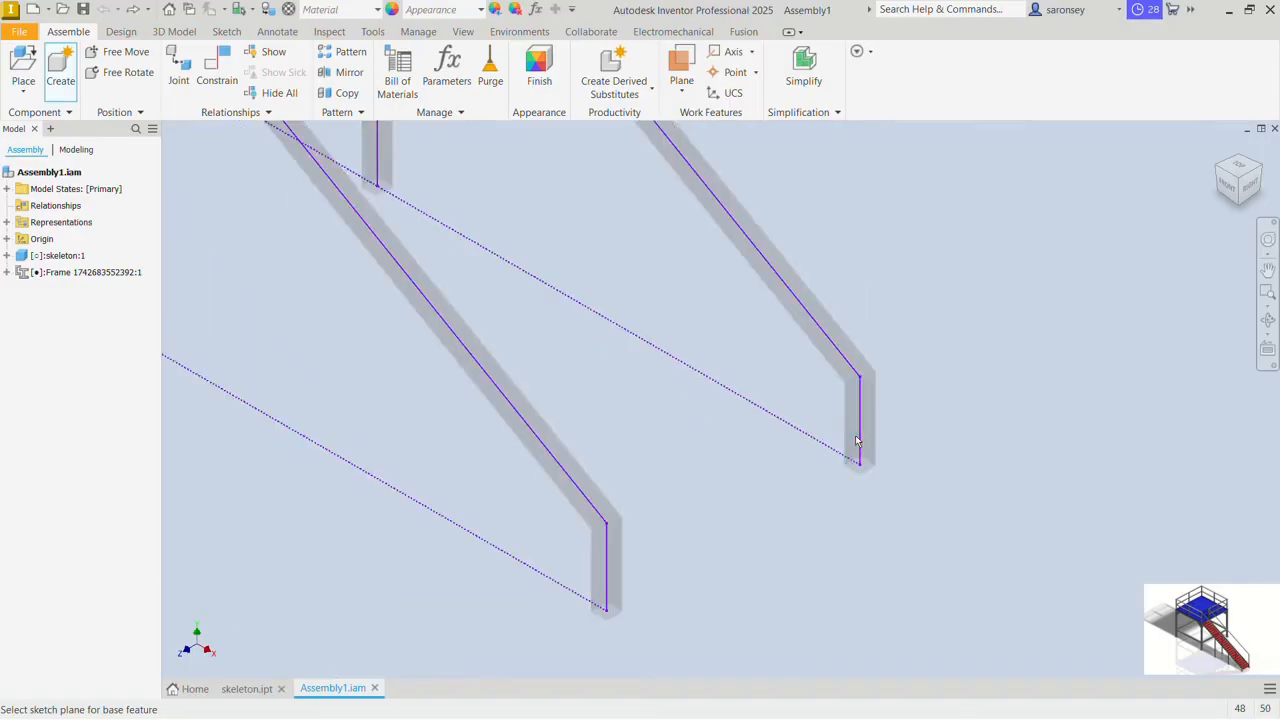
# Step: Start a 2D sketch in the STEPS part on its vertical origin plane parallel to the stair's side
pyautogui.rightClick(742, 446)
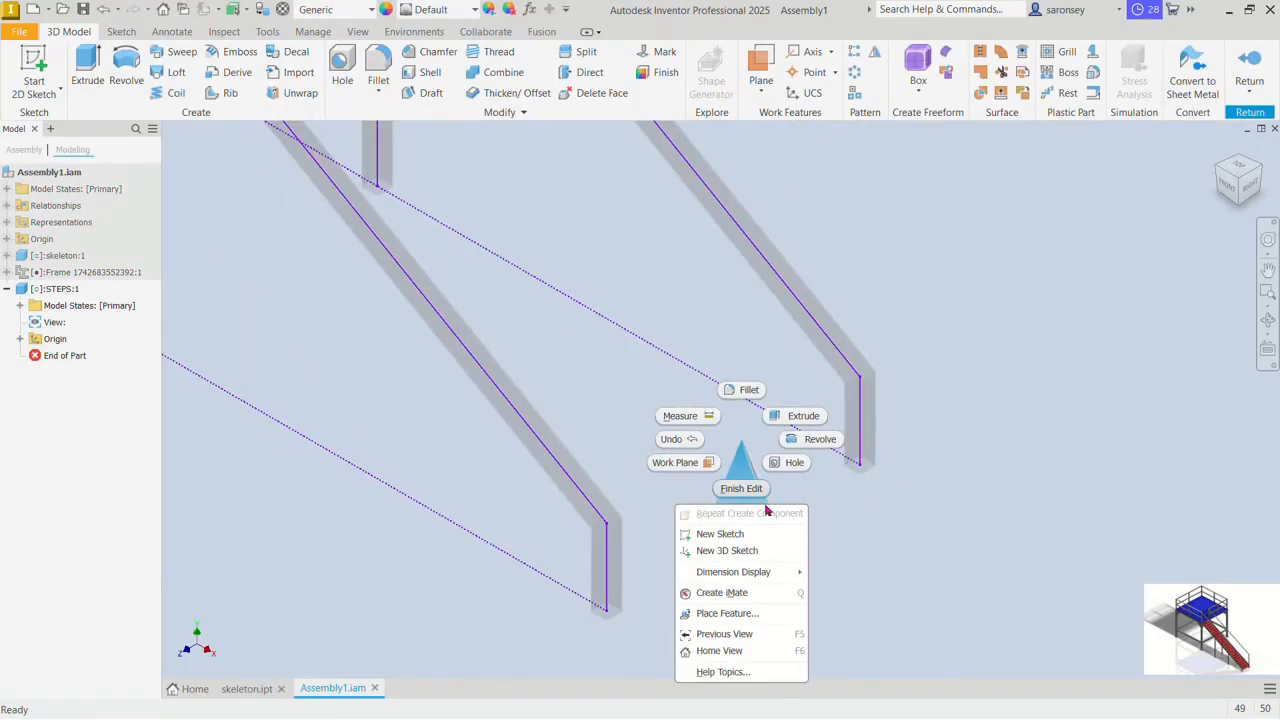
pyautogui.click(749, 534)
pyautogui.scroll(3, 829, 531)
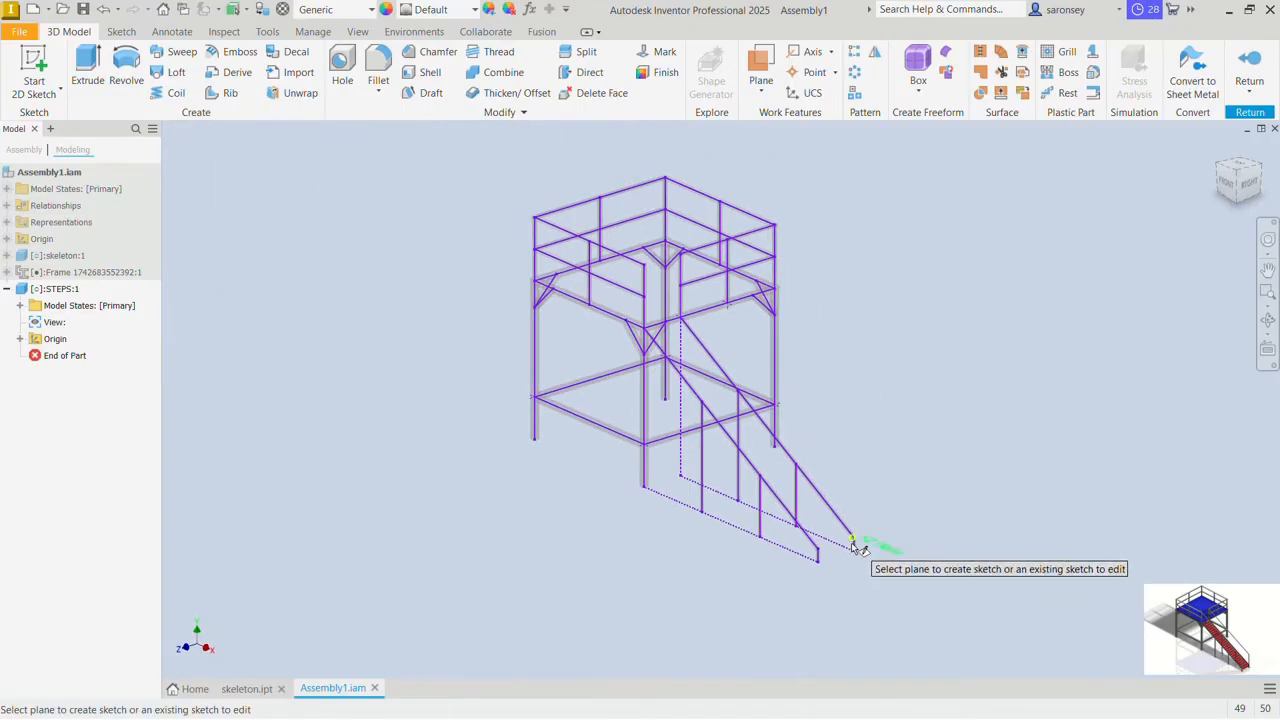
pyautogui.scroll(-6, 851, 543)
pyautogui.scroll(-5, 910, 494)
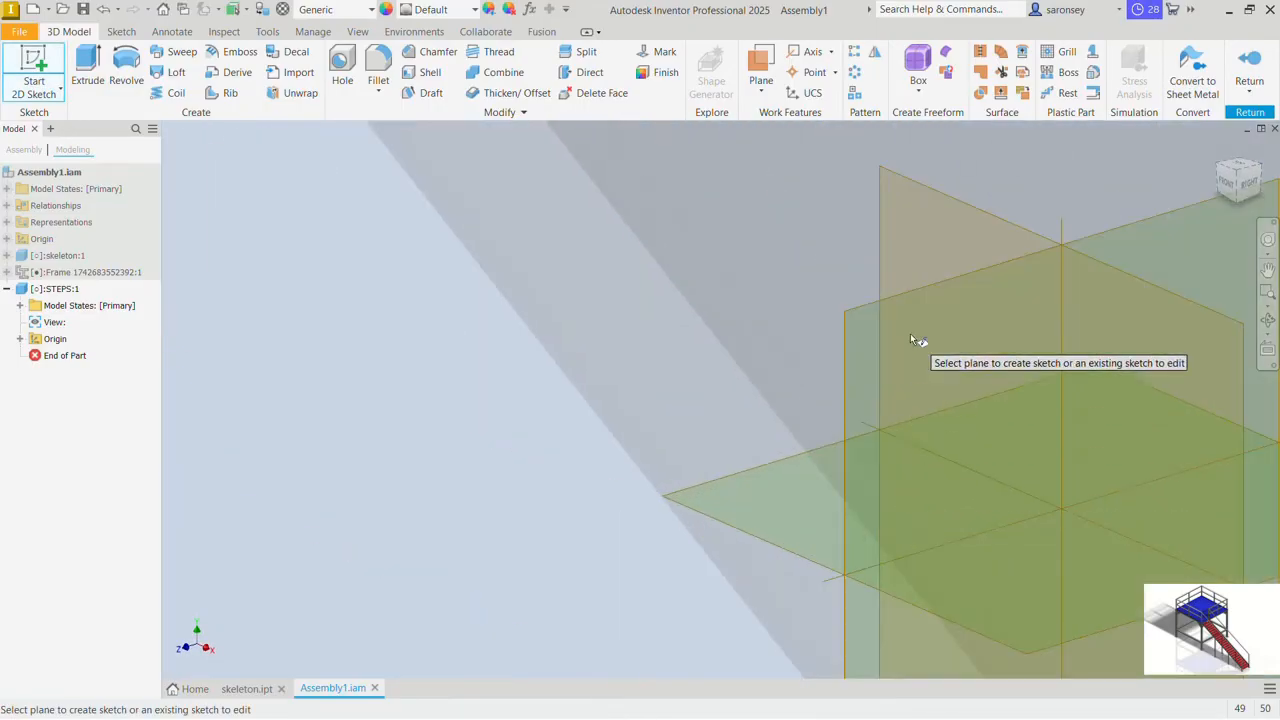
pyautogui.scroll(3, 927, 220)
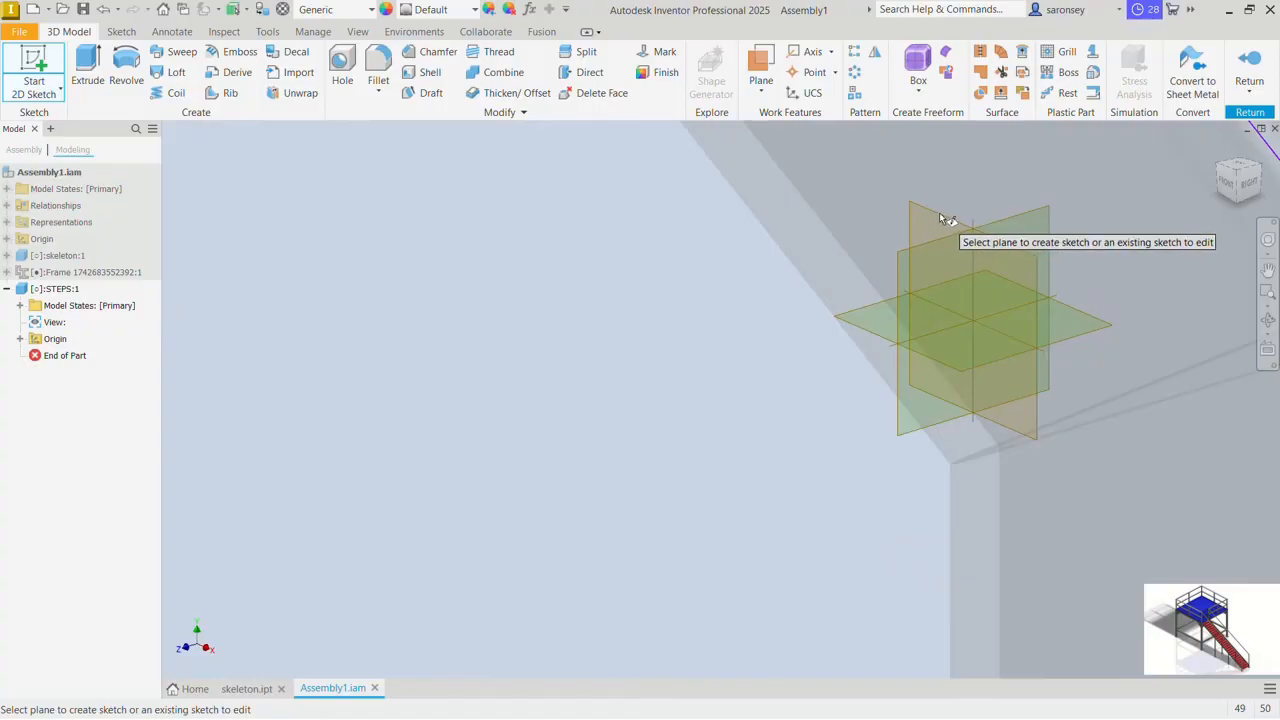
pyautogui.click(930, 215)
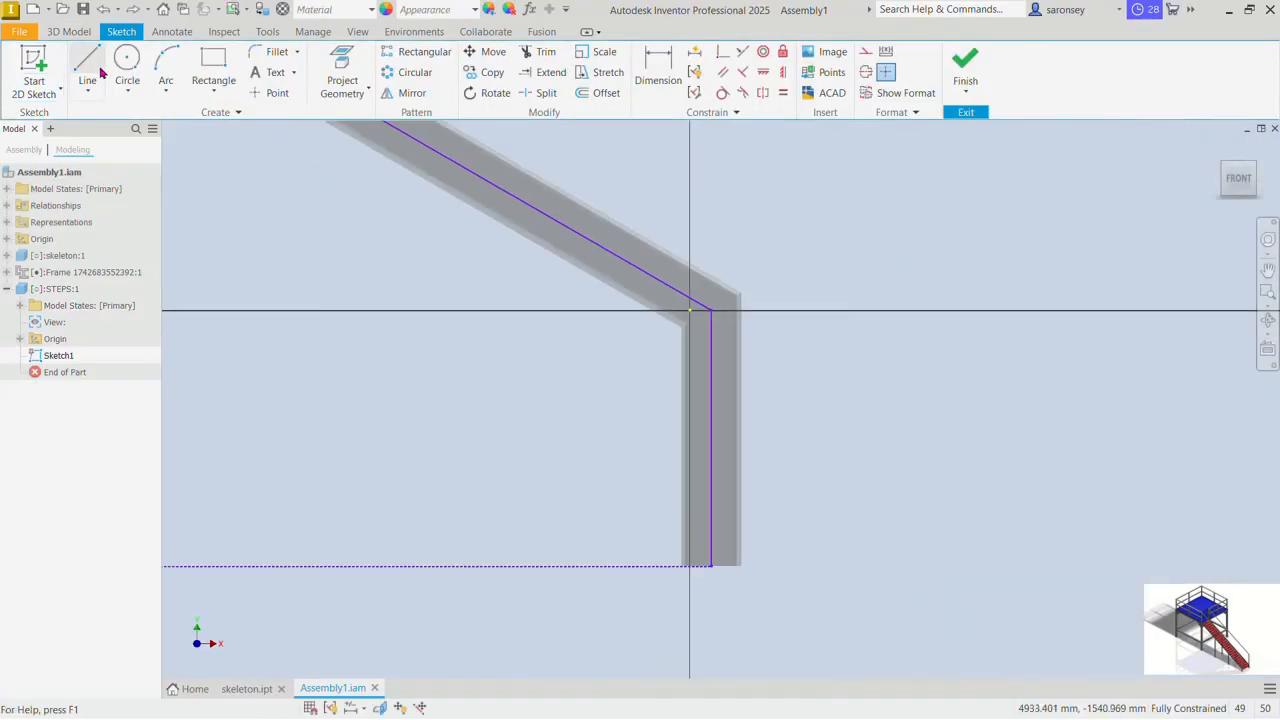
# Step: Sketch the outer outline of a downward-opening channel: 6 mm leg end, 80 mm up, 212 mm across and 80 mm down
pyautogui.click(88, 62)
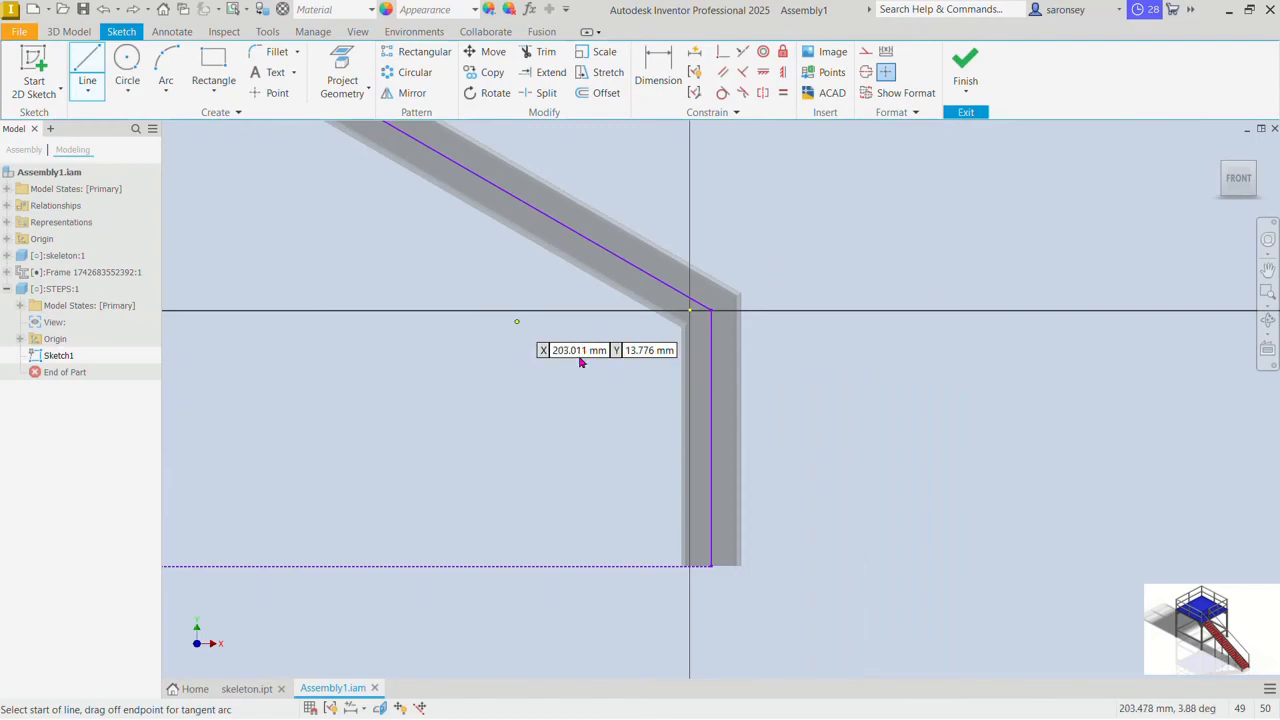
pyautogui.click(658, 374)
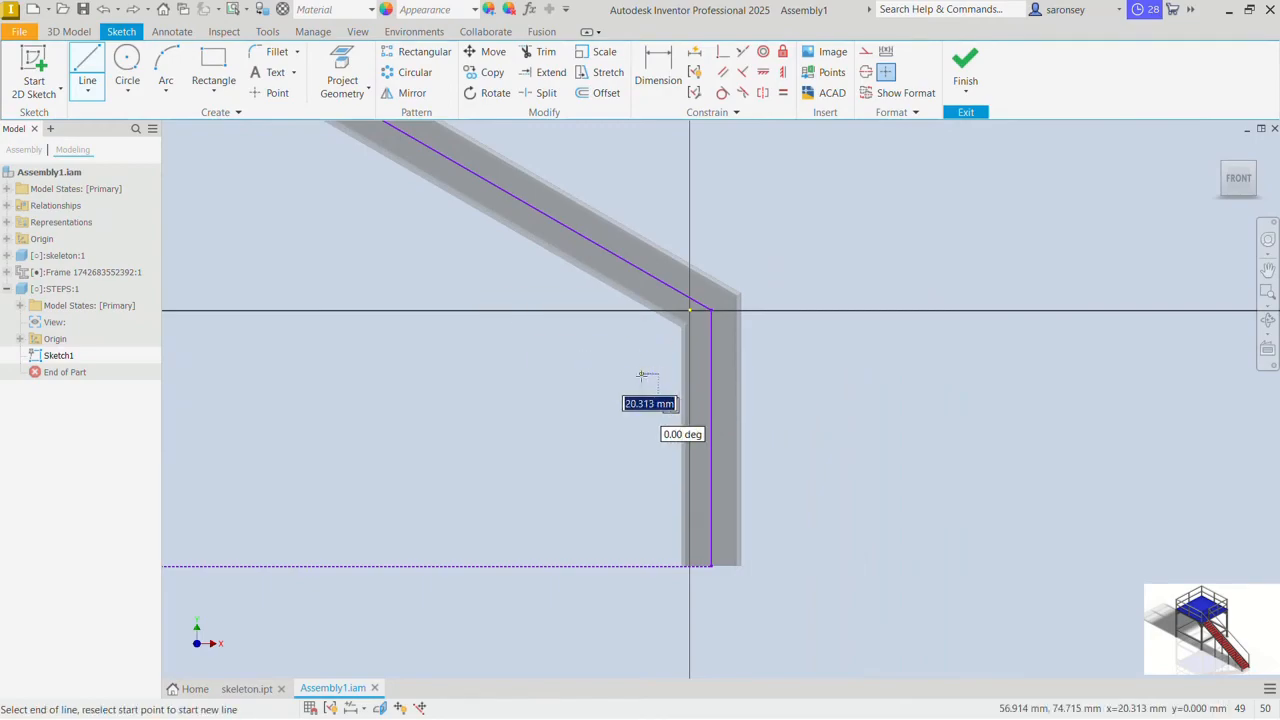
pyautogui.write('6')
pyautogui.press('Return')
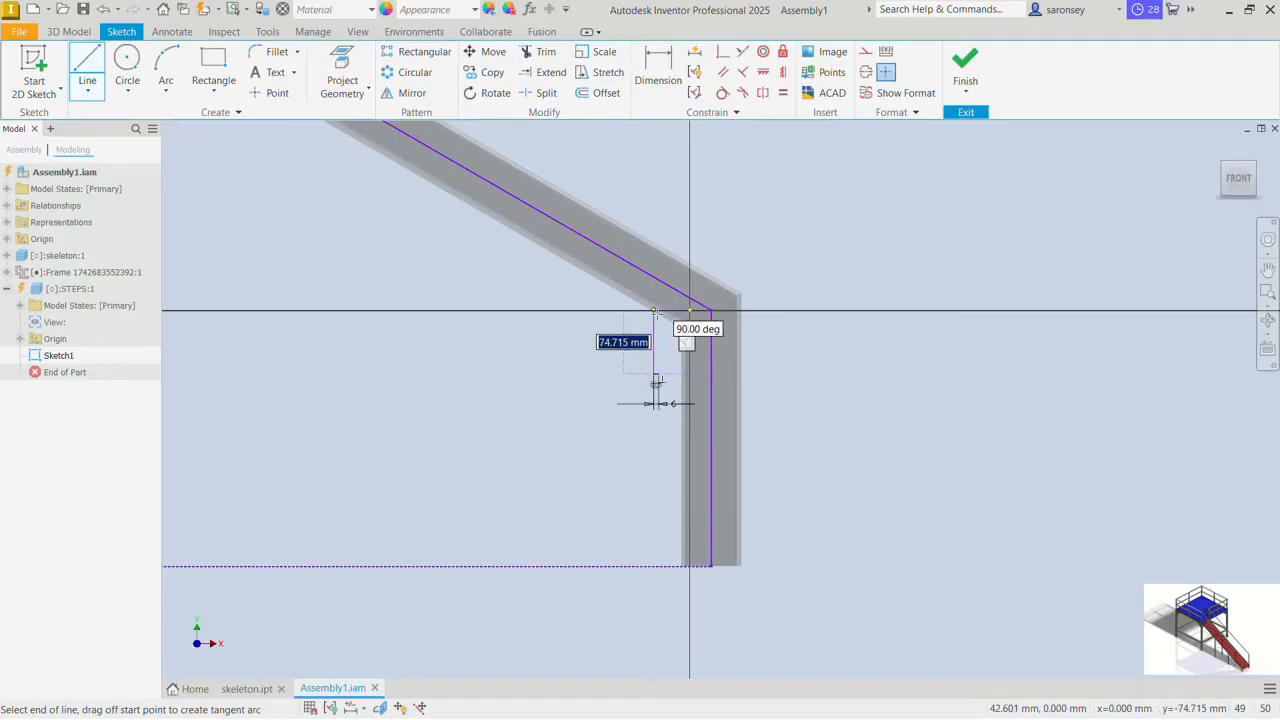
pyautogui.write('80')
pyautogui.press('Return')
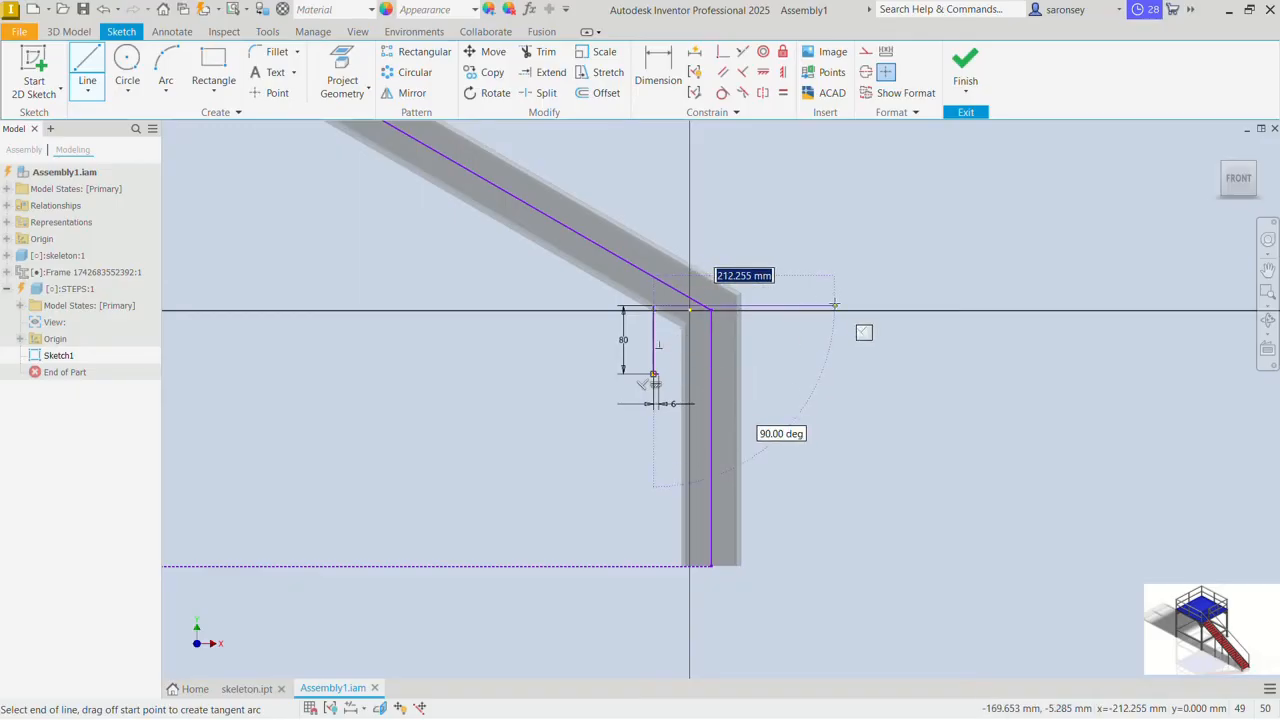
pyautogui.write('212')
pyautogui.press('Return')
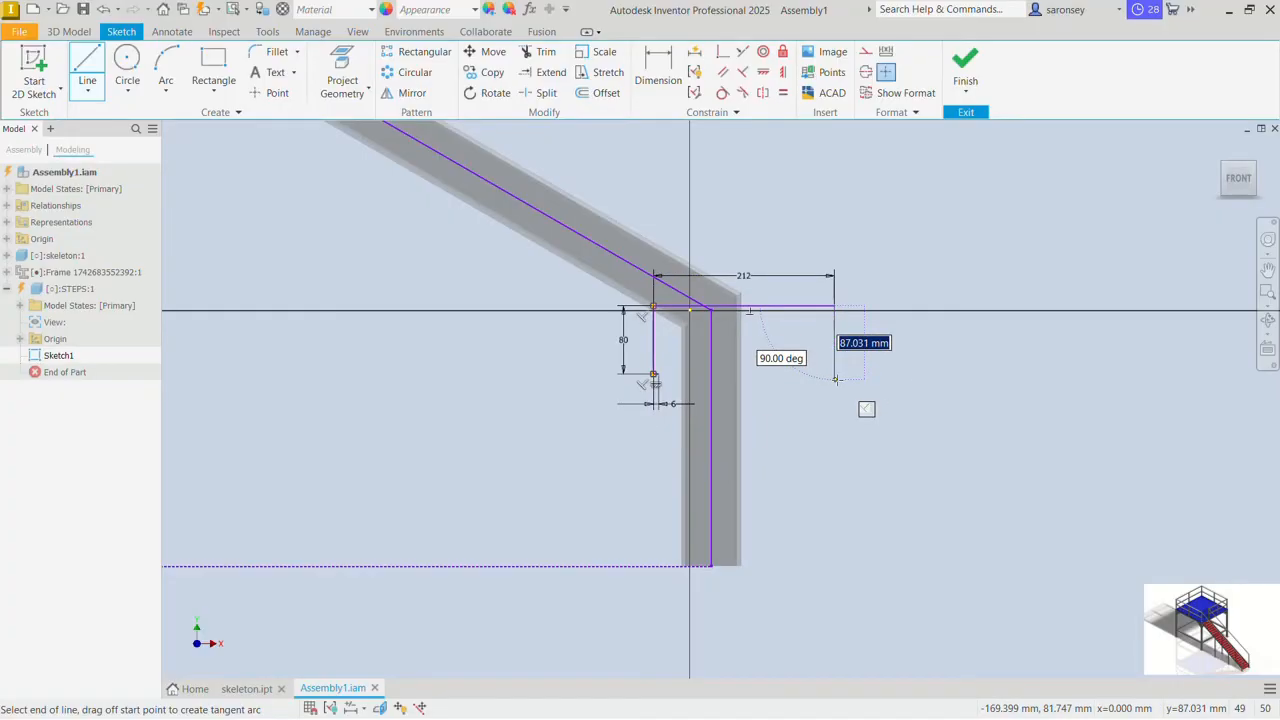
pyautogui.write('80')
pyautogui.press('Return')
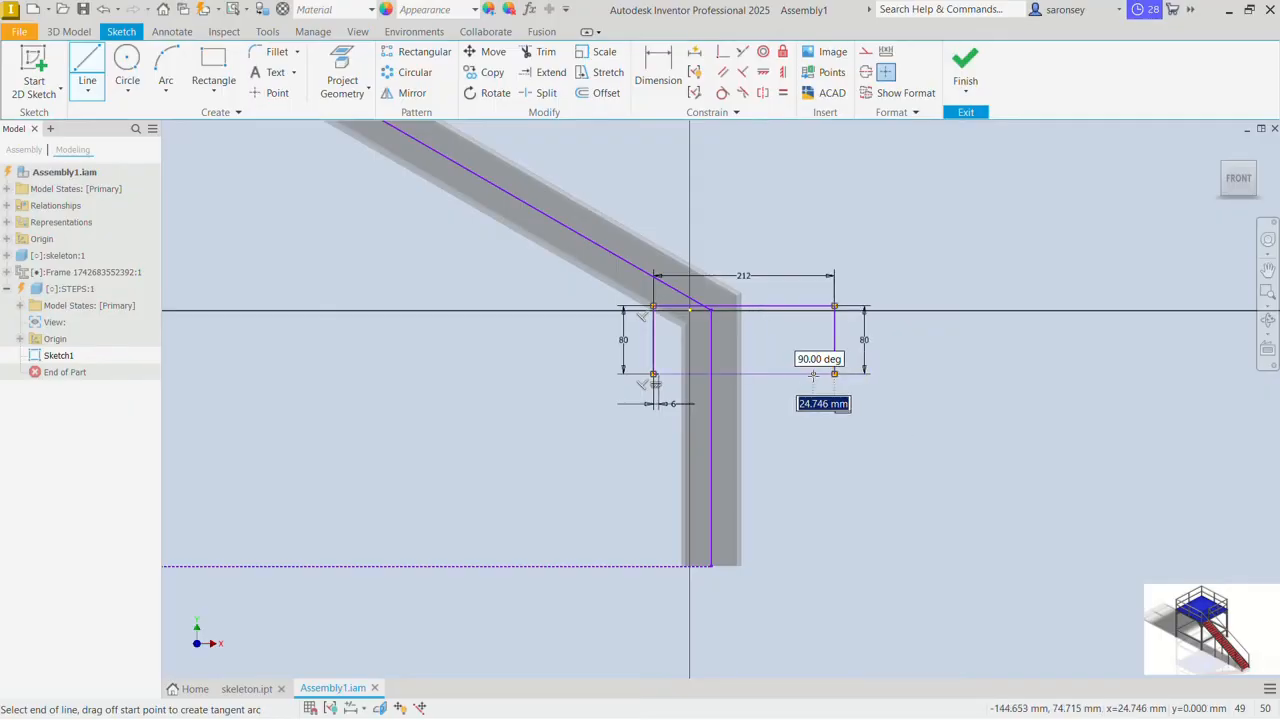
# Step: Close the channel profile with a 6 mm leg end, a 70 mm inner side, a 200 mm inner top and the remaining inner side
pyautogui.write('6')
pyautogui.press('Return')
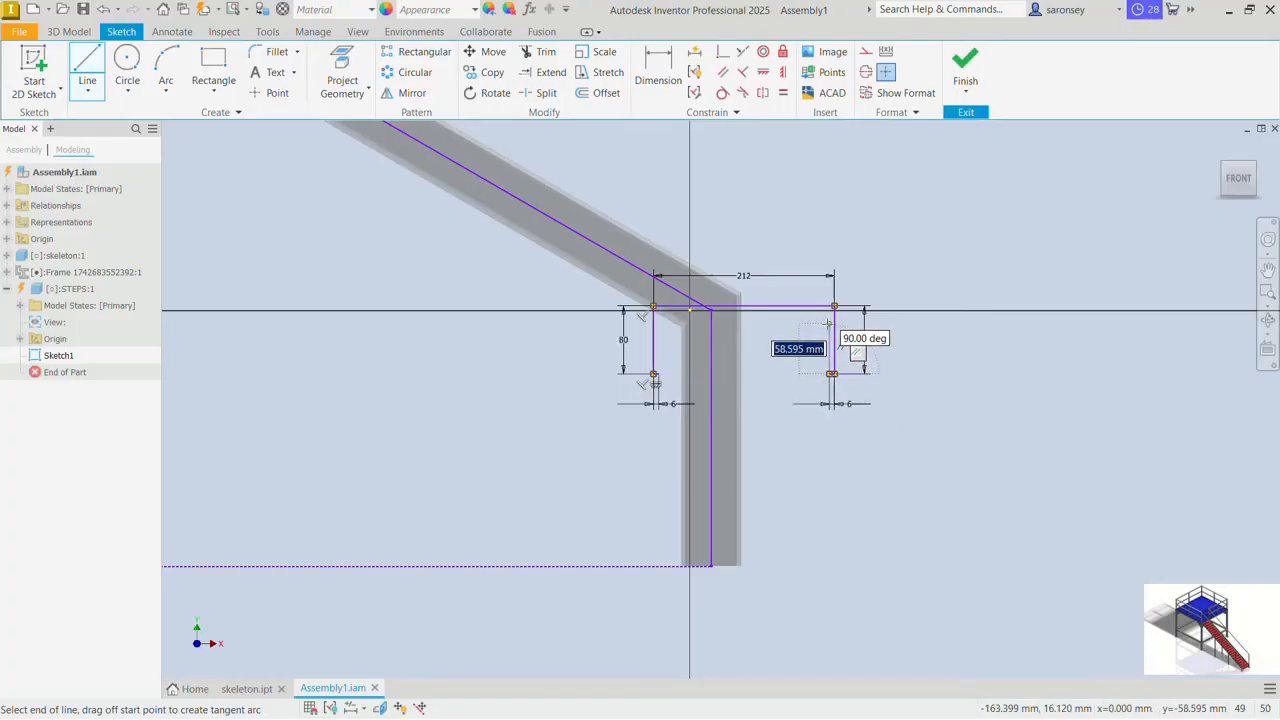
pyautogui.write('80')
pyautogui.press('Return')
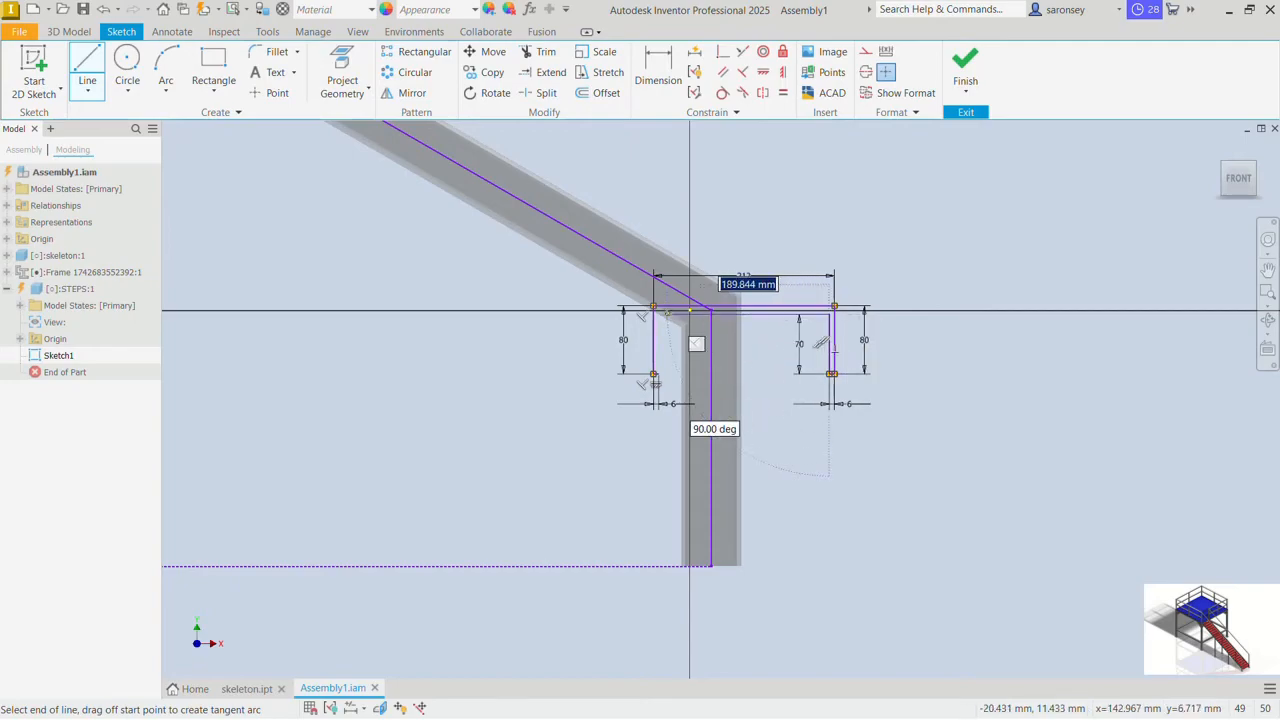
pyautogui.scroll(3, 661, 315)
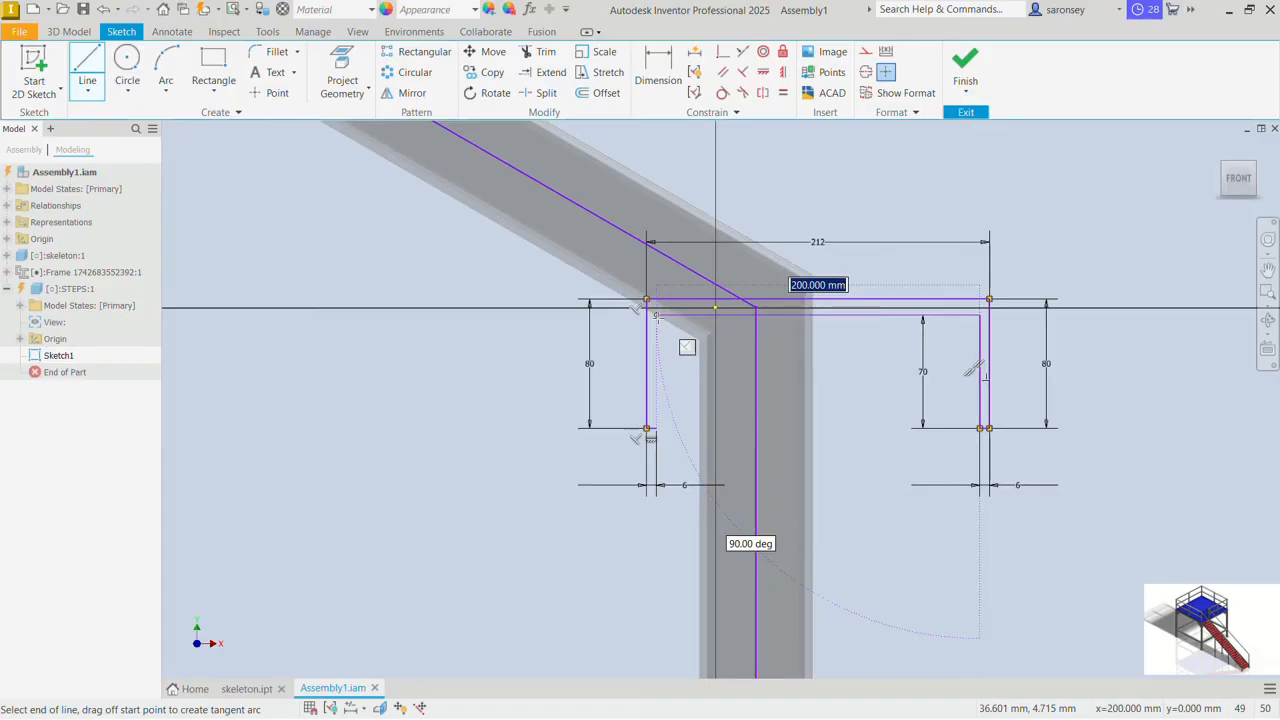
pyautogui.write('200')
pyautogui.press('Return')
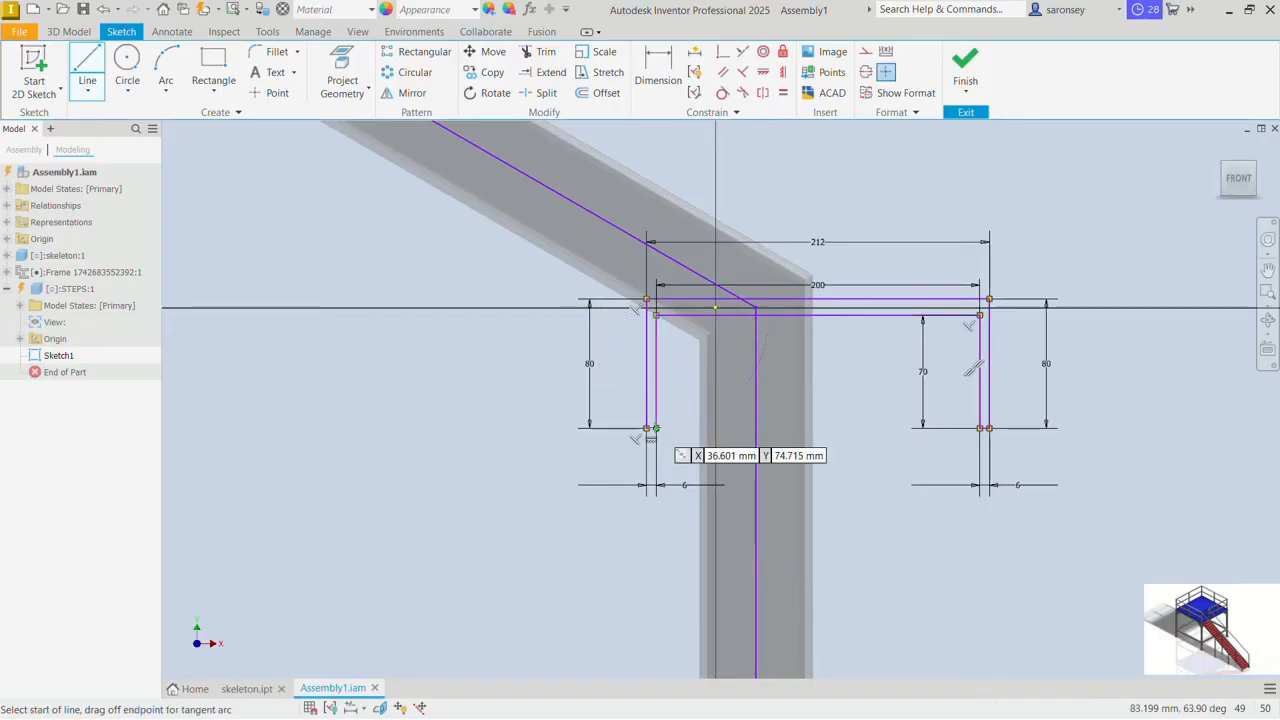
pyautogui.rightClick(388, 352)
pyautogui.click(472, 383)
# Step: Project the stair foot's bottom edge and vertically align the midpoint of the channel's top line with the foot's centre point
pyautogui.moveTo(471, 383); pyautogui.dragTo(340, 306, button='middle')
pyautogui.click(341, 100)
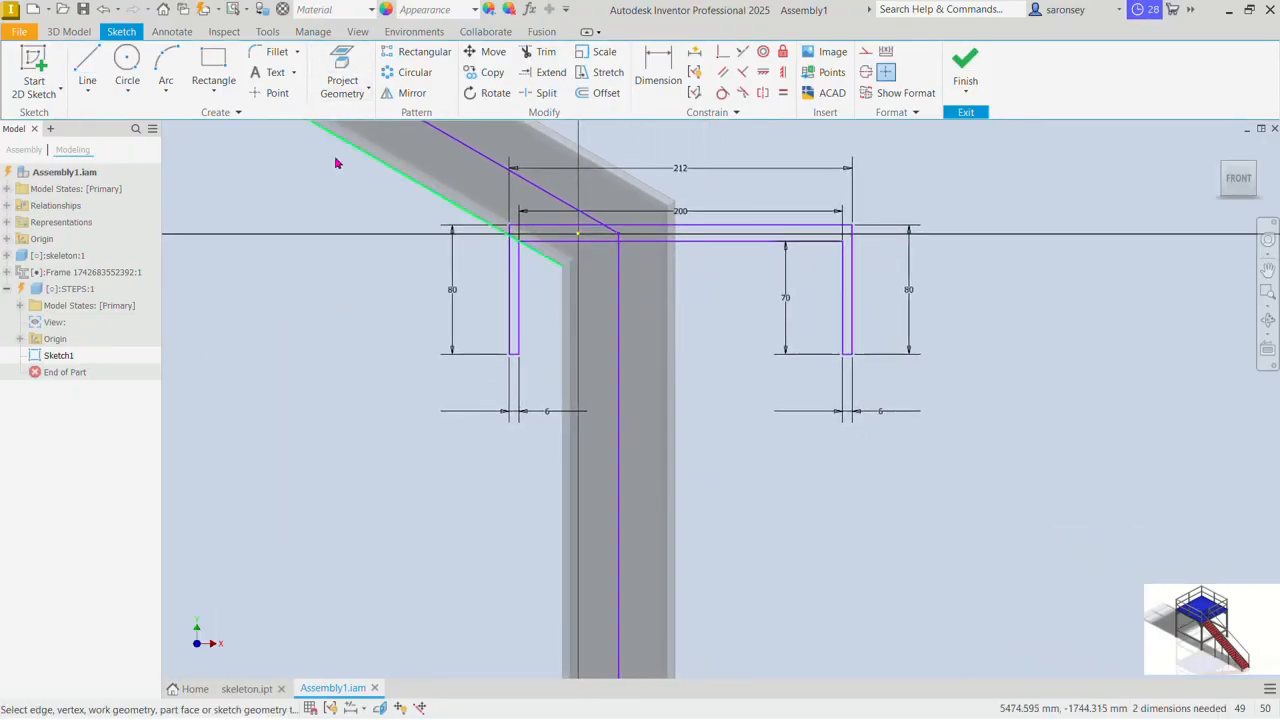
pyautogui.scroll(-4, 390, 340)
pyautogui.scroll(2, 462, 472)
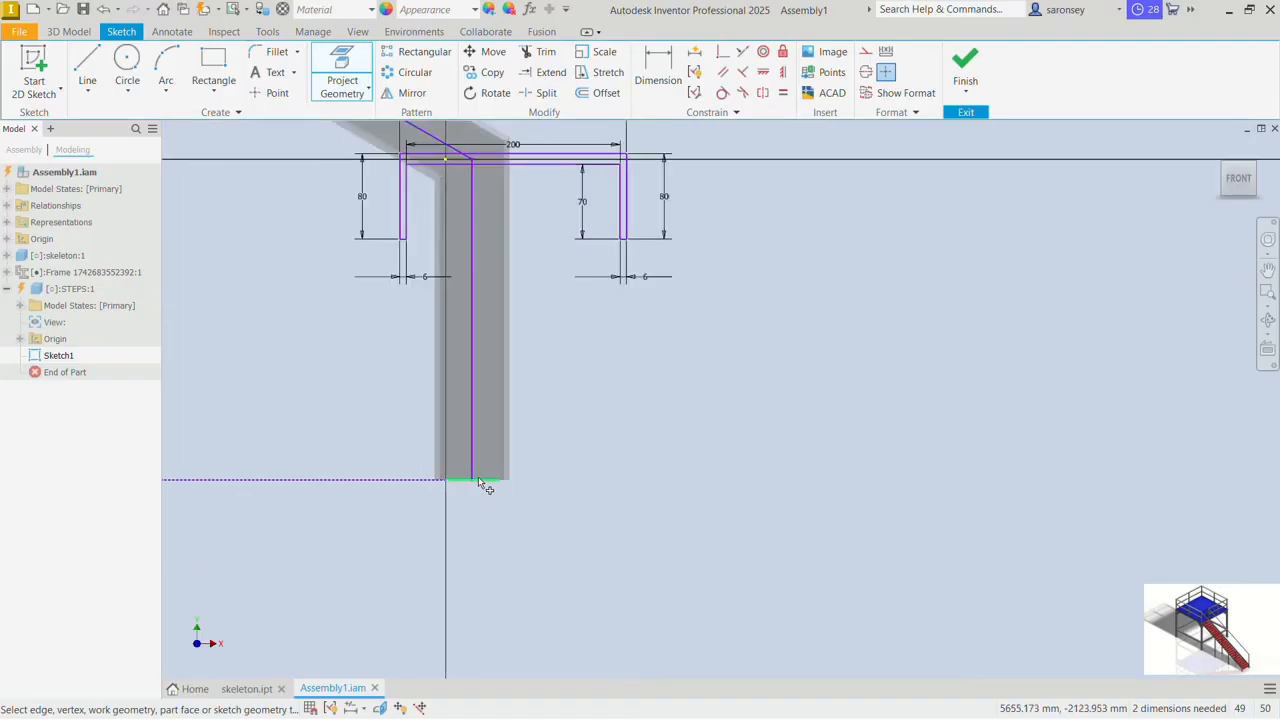
pyautogui.click(480, 484)
pyautogui.moveTo(537, 443)
pyautogui.mouseDown(button='middle')
pyautogui.moveTo(643, 451)
pyautogui.moveTo(651, 471)
pyautogui.mouseUp(button='middle')
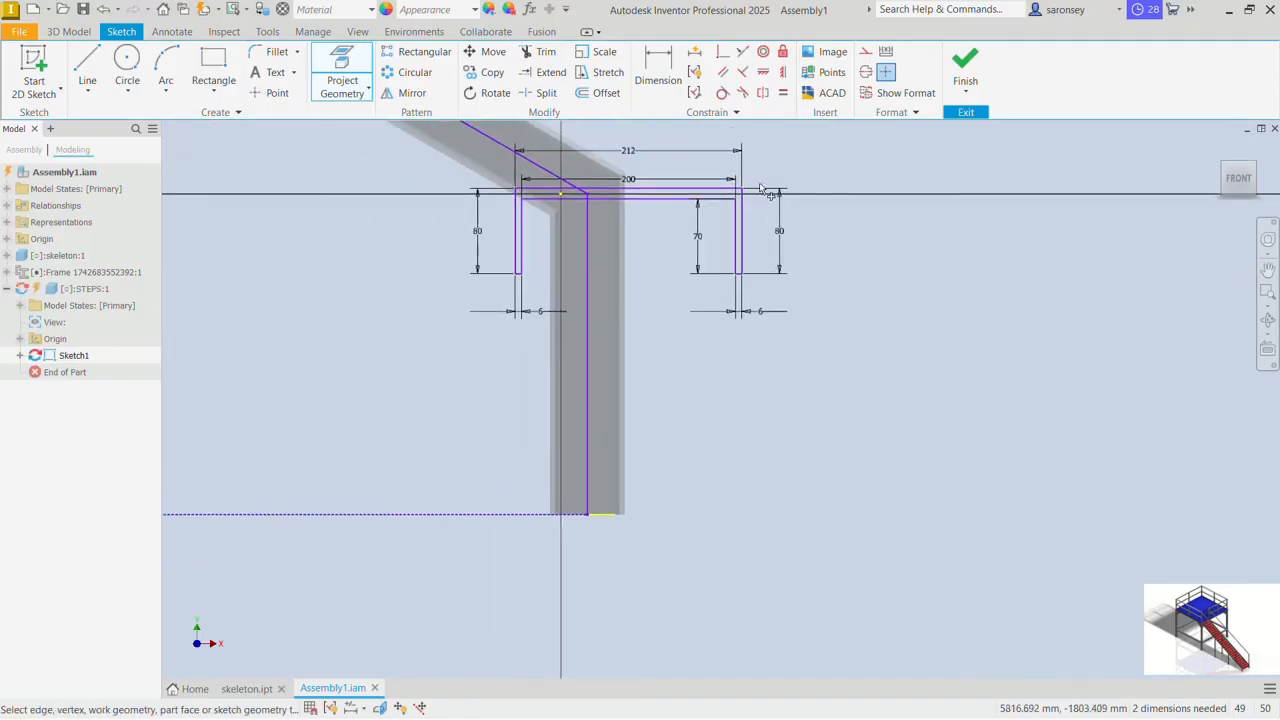
pyautogui.click(783, 72)
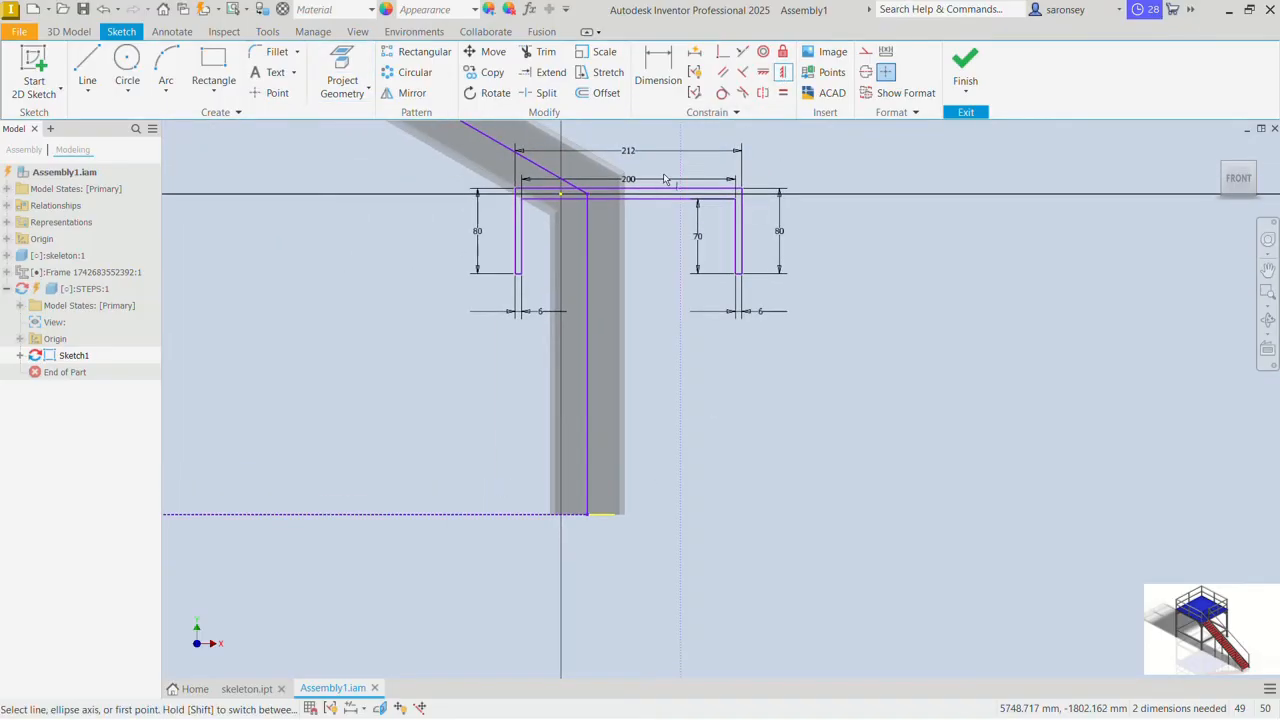
pyautogui.click(628, 188)
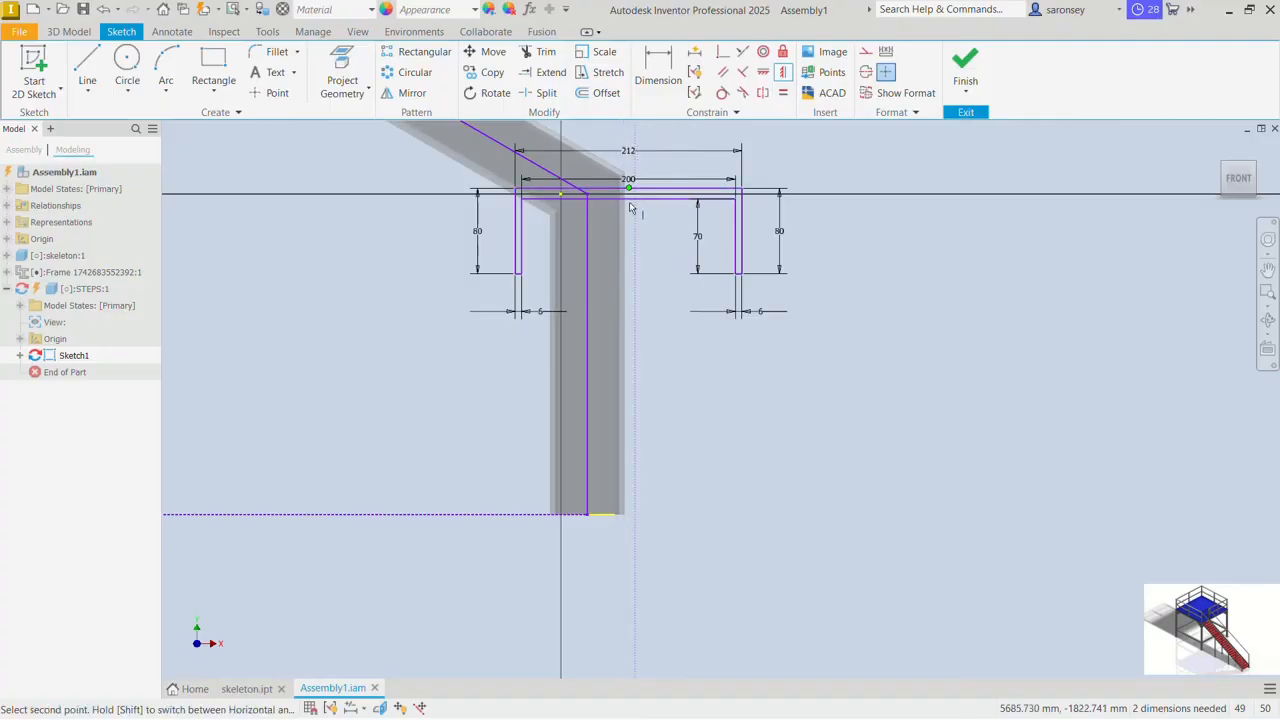
pyautogui.click(589, 516)
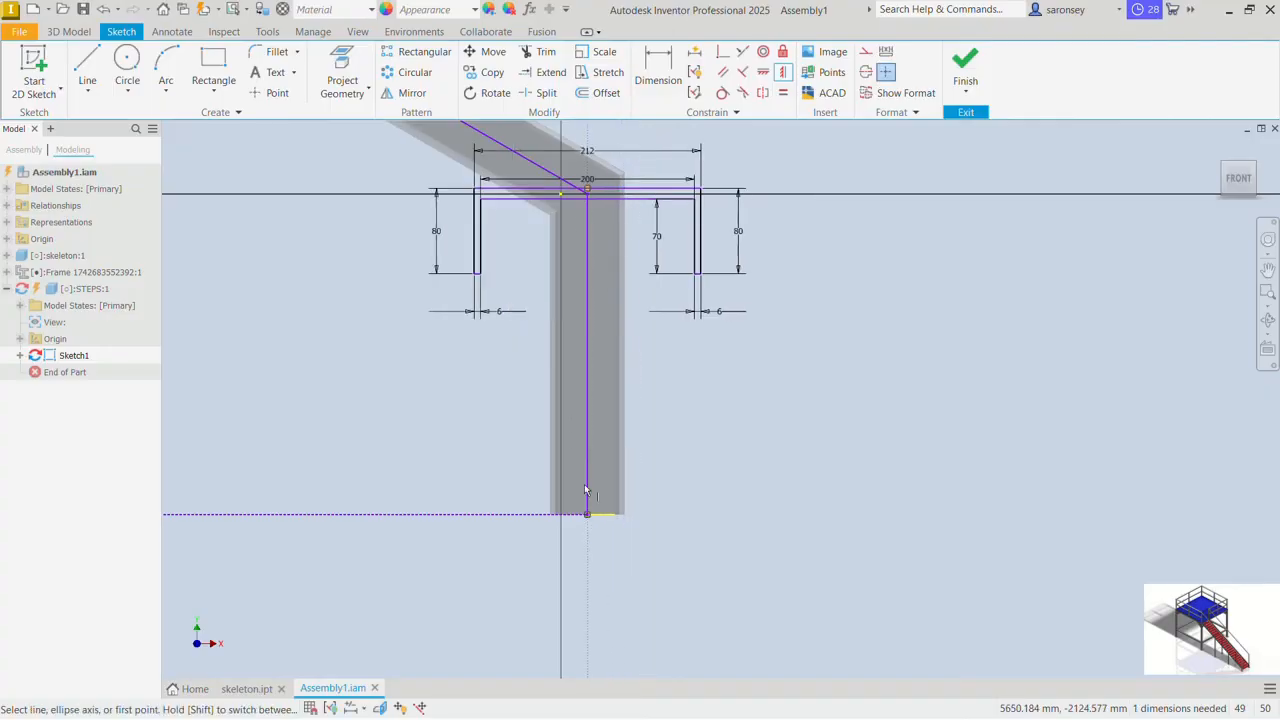
# Step: Dimension the channel leg's lower end 230 mm above the stair foot's bottom edge and finish the sketch
pyautogui.press('d')
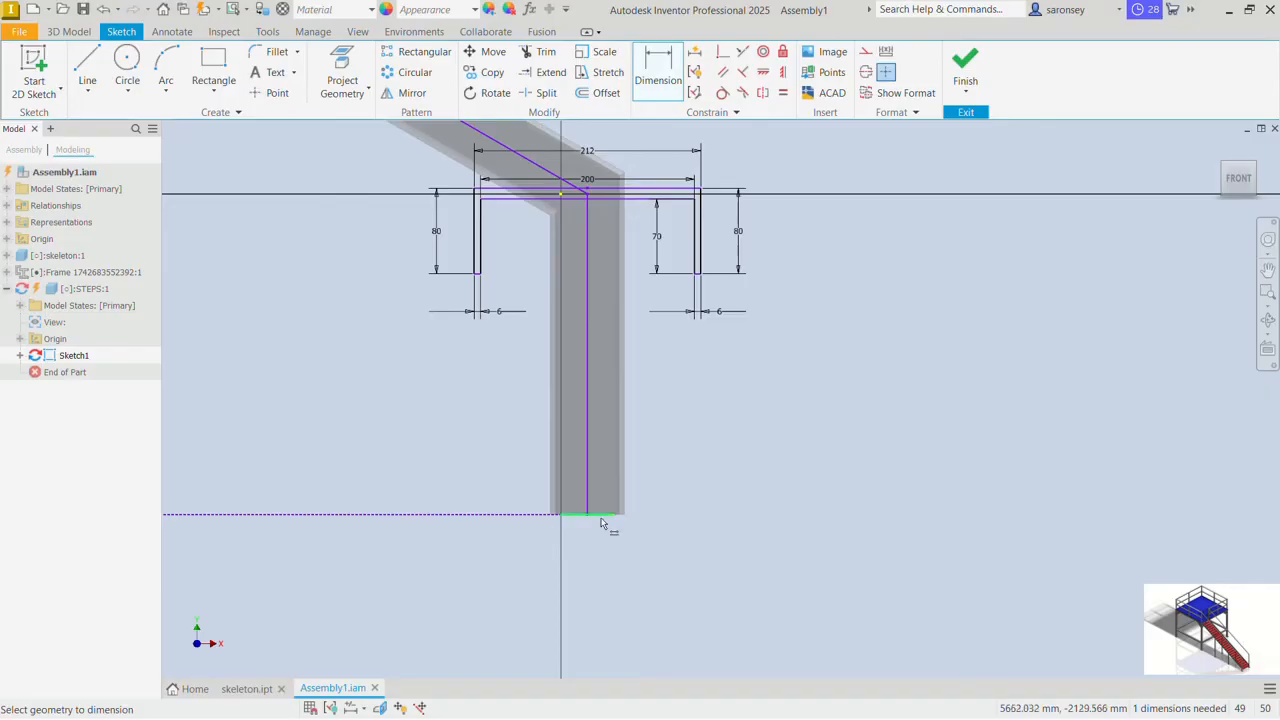
pyautogui.scroll(5, 479, 273)
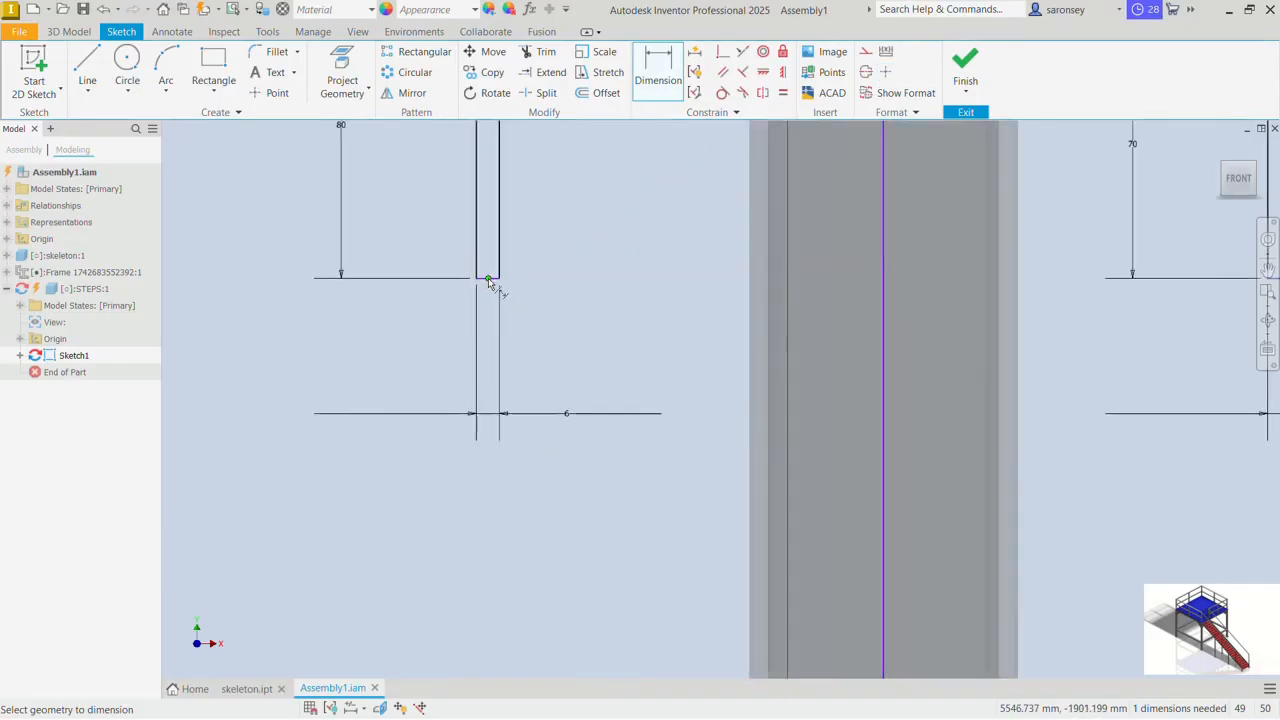
pyautogui.click(489, 281)
pyautogui.click(402, 360)
pyautogui.write('23')
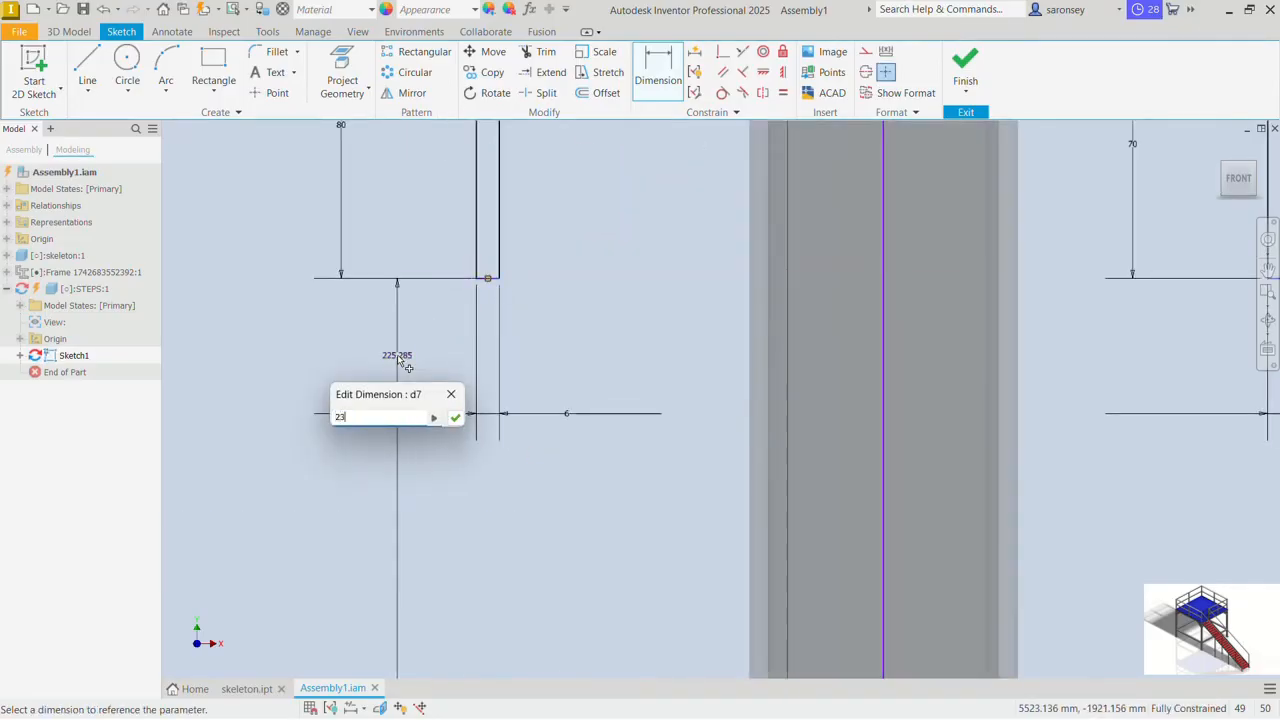
pyautogui.write('0')
pyautogui.press('Return')
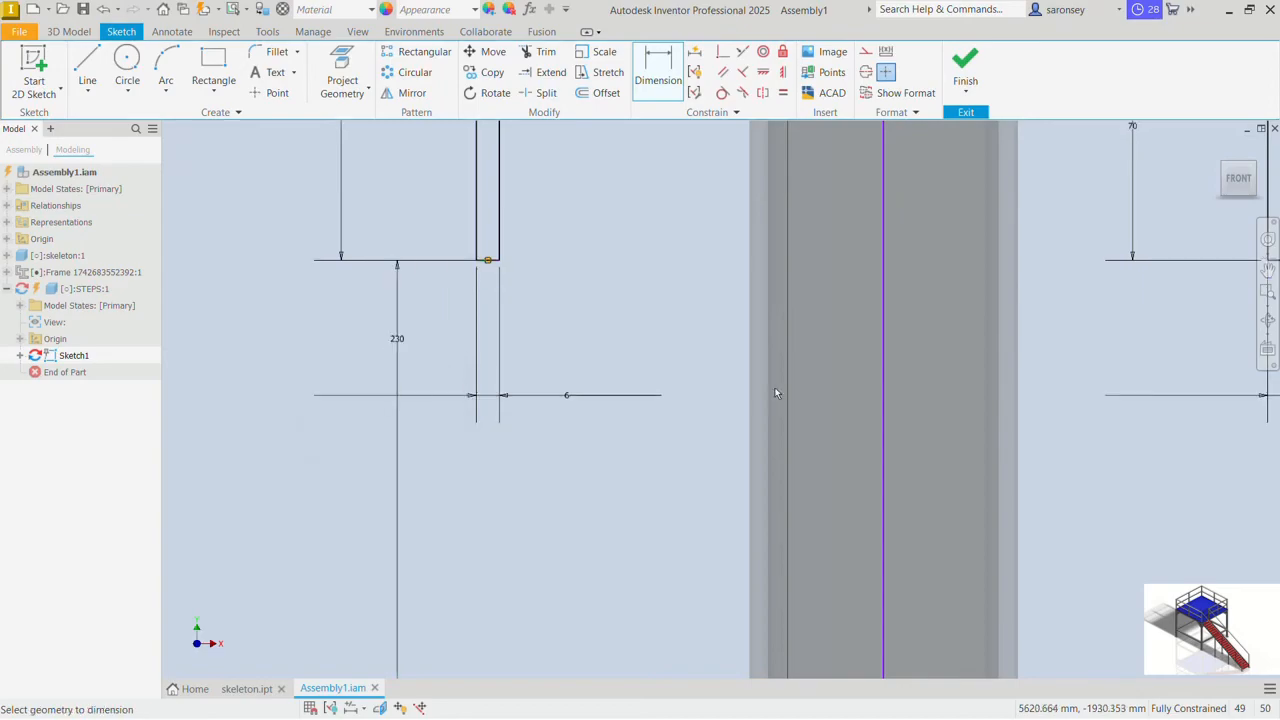
pyautogui.scroll(-3, 775, 393)
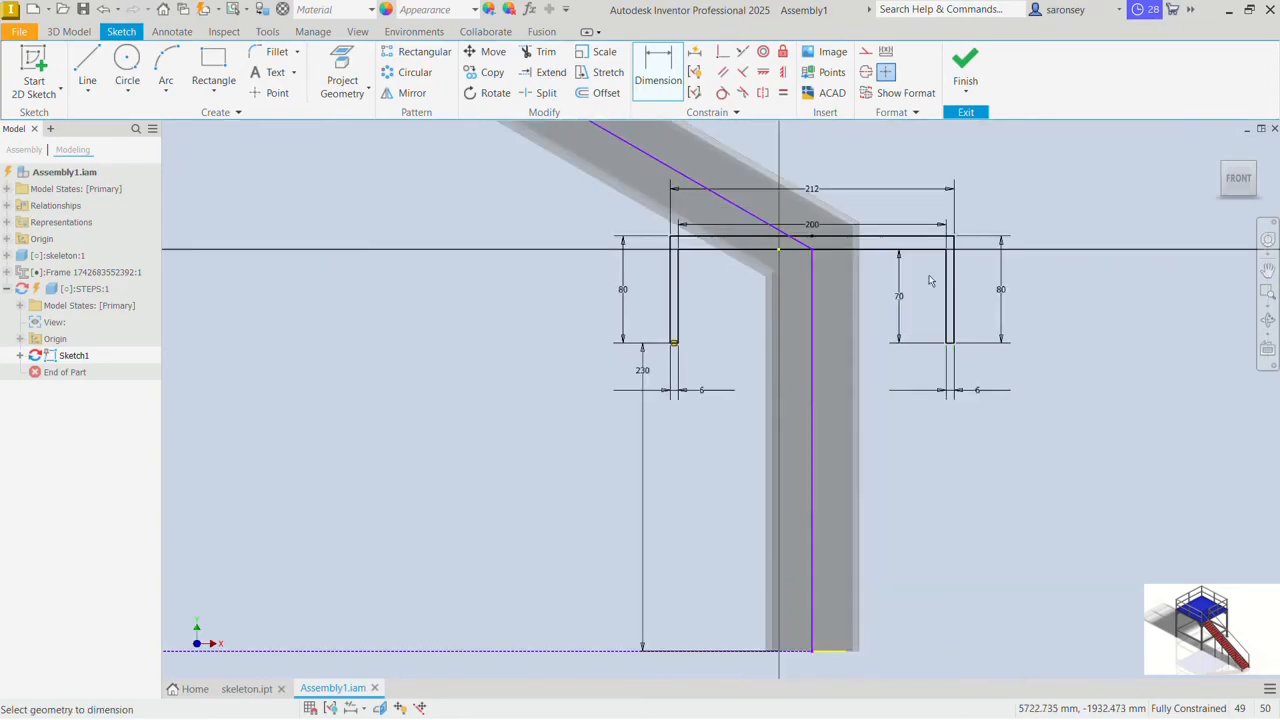
pyautogui.click(966, 68)
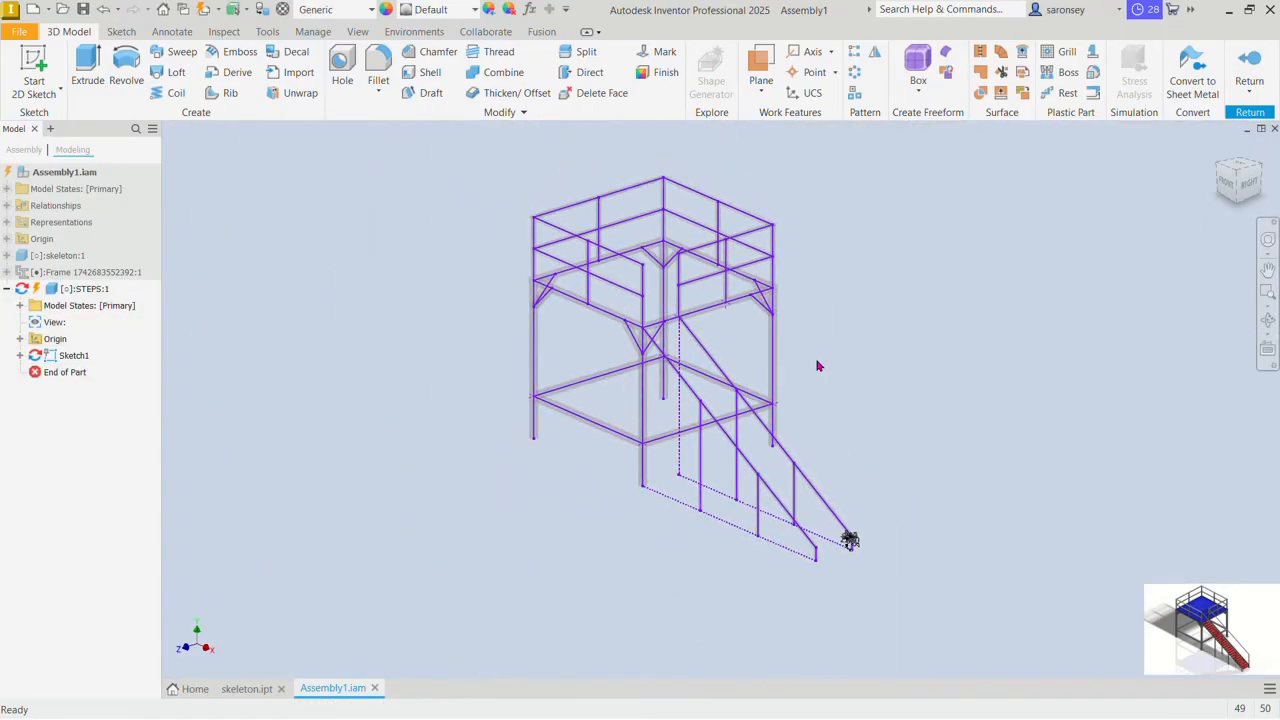
# Step: Extrude the channel profile up to the face of the opposite stair foot and return to the isometric view
pyautogui.scroll(6, 850, 538)
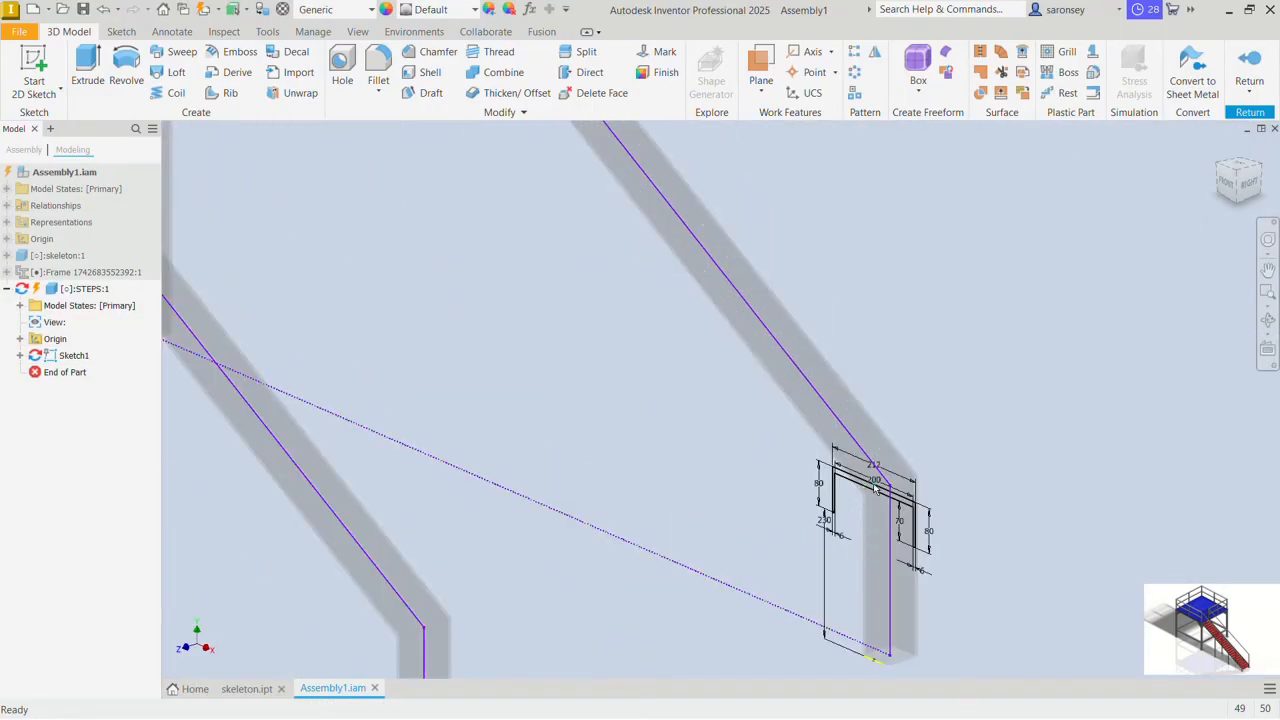
pyautogui.click(88, 66)
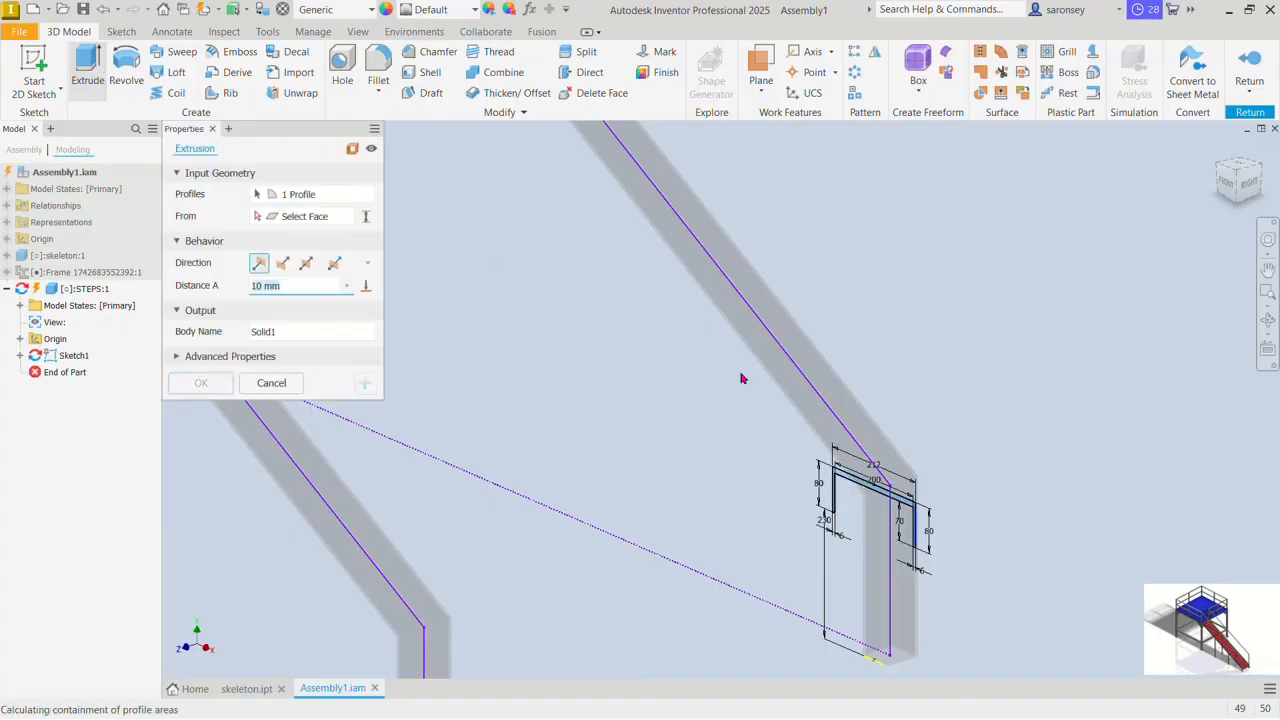
pyautogui.scroll(3, 858, 482)
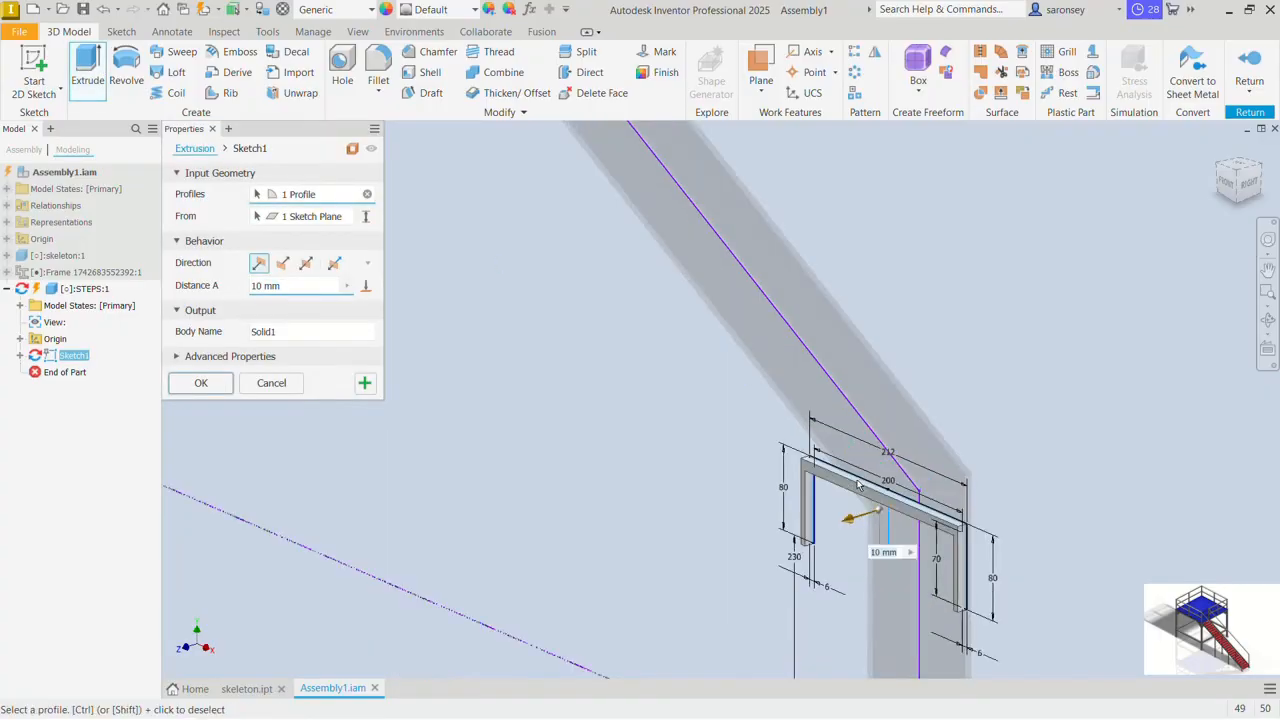
pyautogui.scroll(-2, 858, 482)
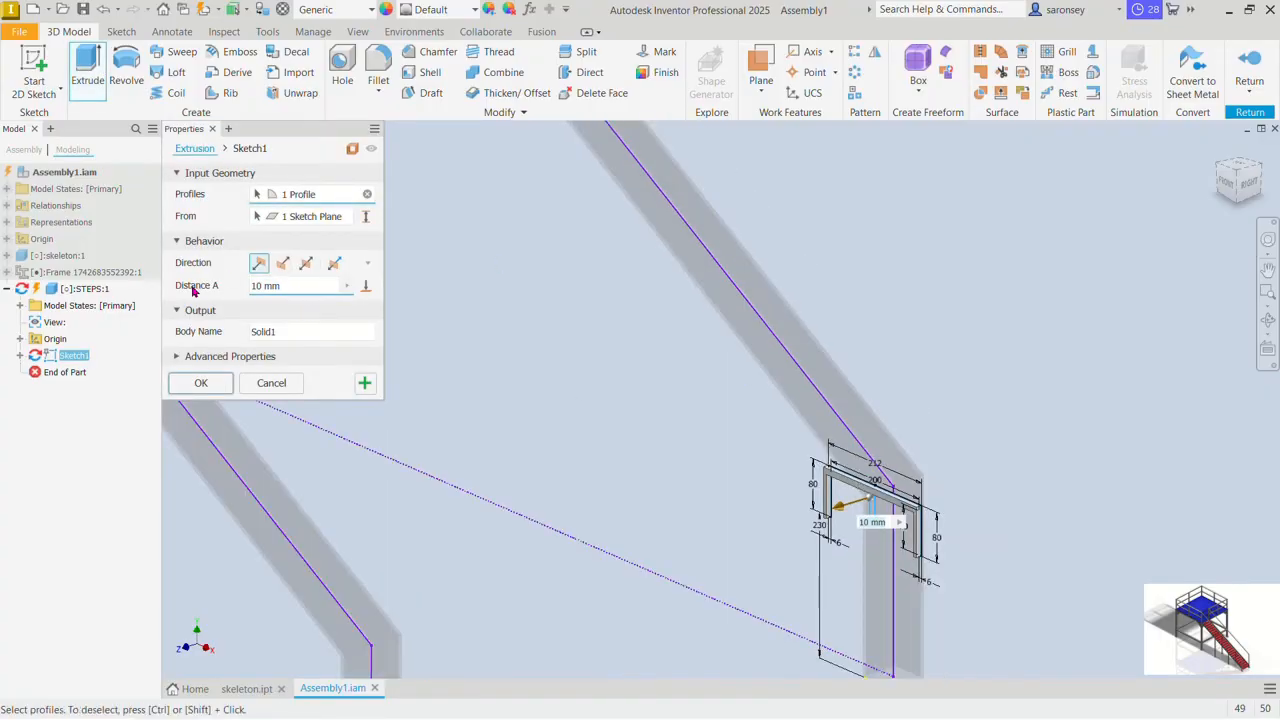
pyautogui.click(365, 287)
pyautogui.scroll(-4, 540, 340)
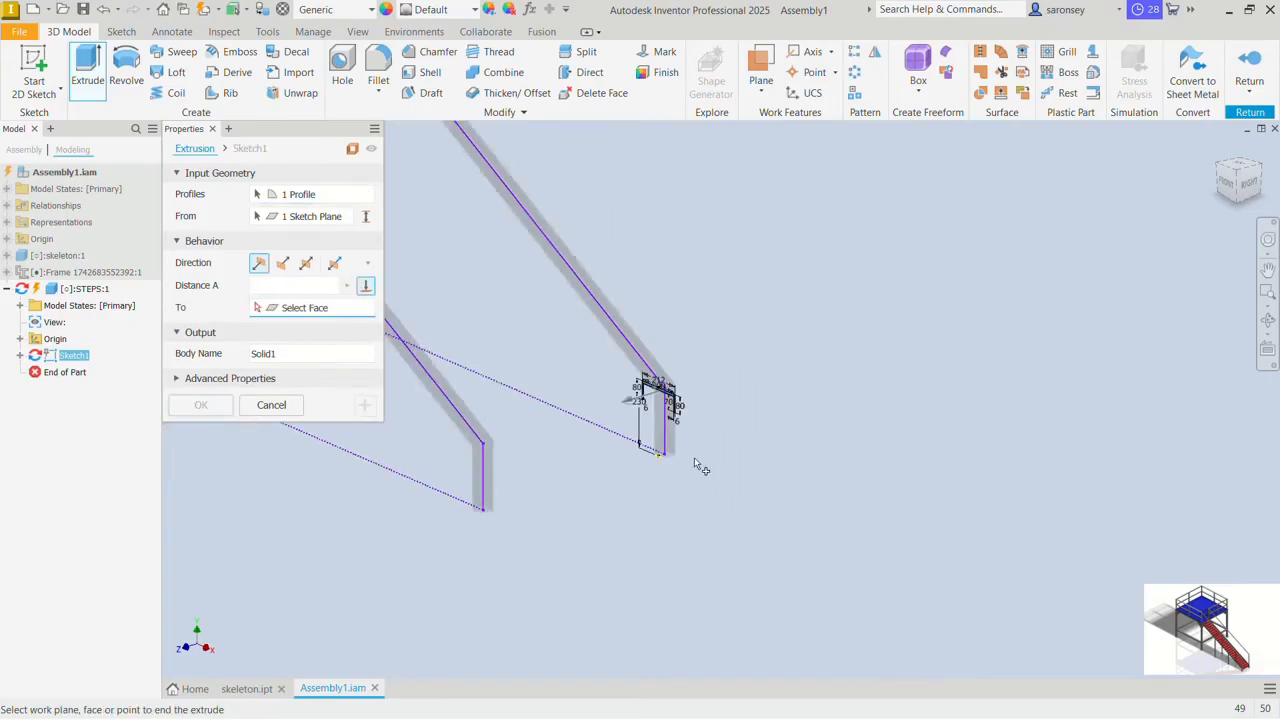
pyautogui.moveTo(671, 469)
pyautogui.keyDown('shift'); pyautogui.mouseDown(button='middle')
pyautogui.moveTo(560, 506)
pyautogui.moveTo(500, 488)
pyautogui.moveTo(545, 483)
pyautogui.mouseUp(button='middle'); pyautogui.keyUp('shift')
pyautogui.scroll(5, 510, 484)
pyautogui.click(457, 483)
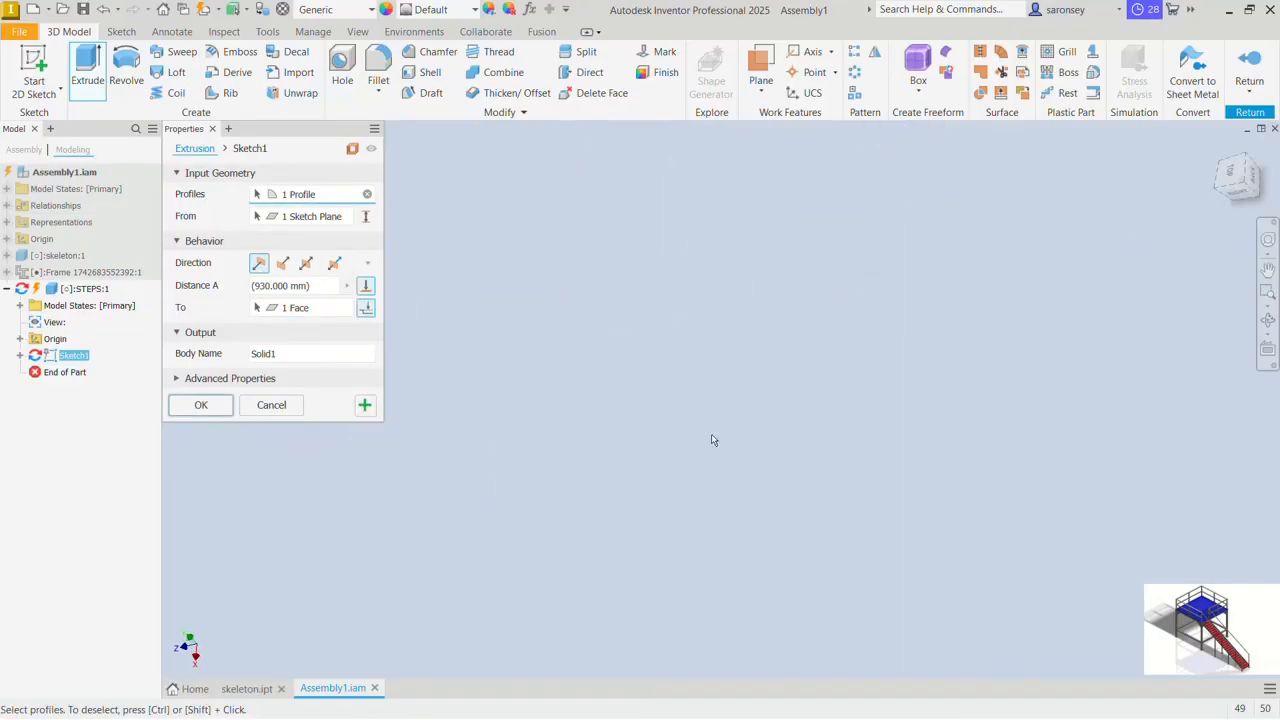
pyautogui.keyDown('shift'); pyautogui.moveTo(713, 440); pyautogui.dragTo(678, 444, button='middle'); pyautogui.keyUp('shift')
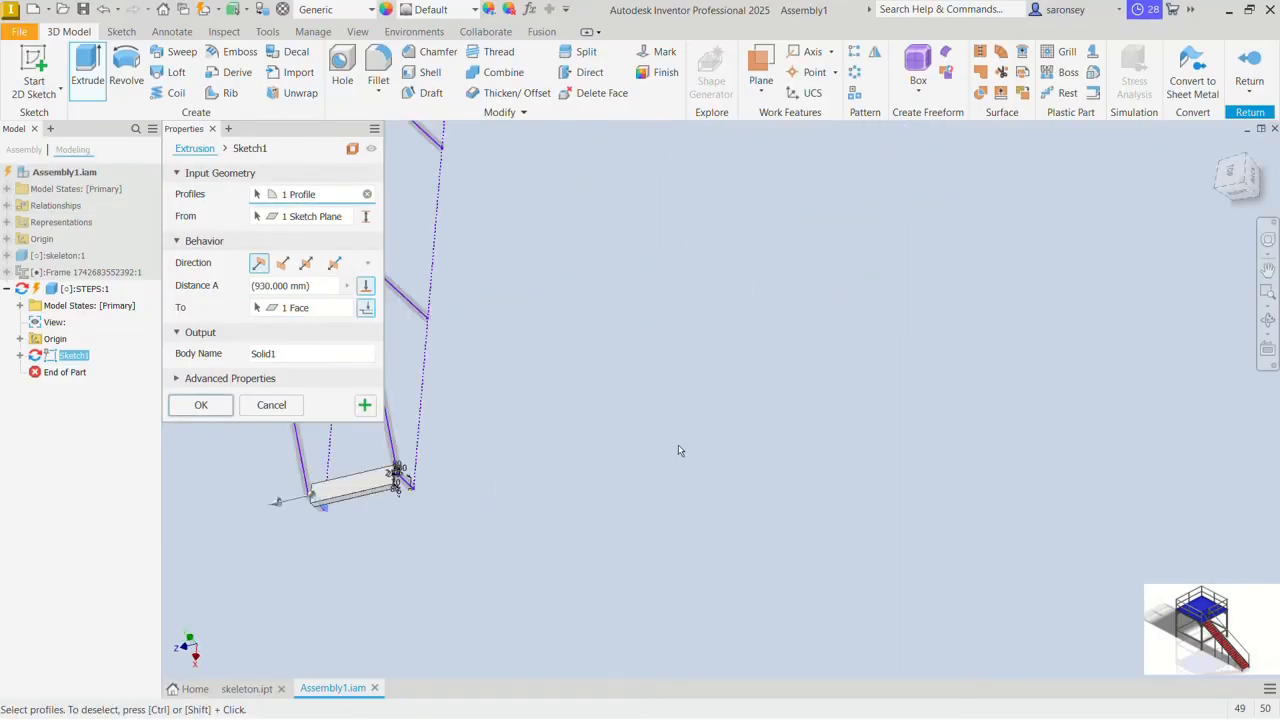
pyautogui.click(221, 409)
pyautogui.click(1234, 170)
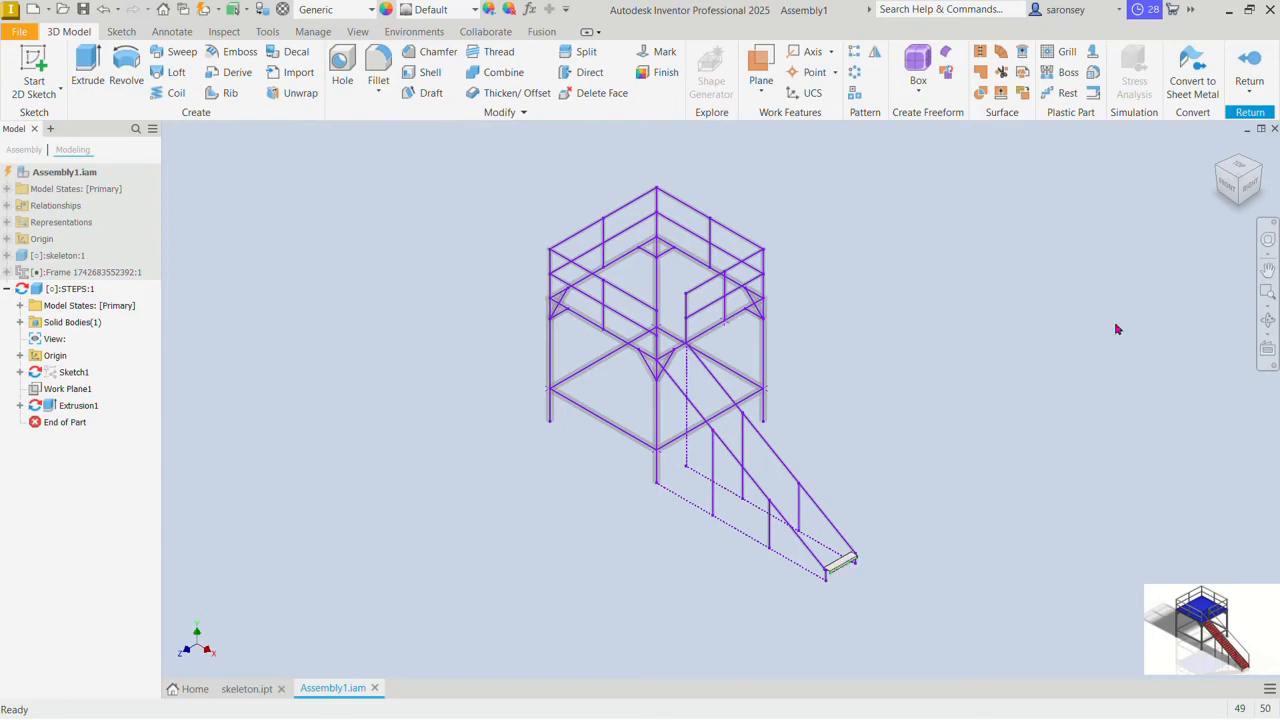
# Step: Return to the assembly and set up a rectangular pattern of the STEPS component with its column direction along the sloping stringer
pyautogui.click(1262, 74)
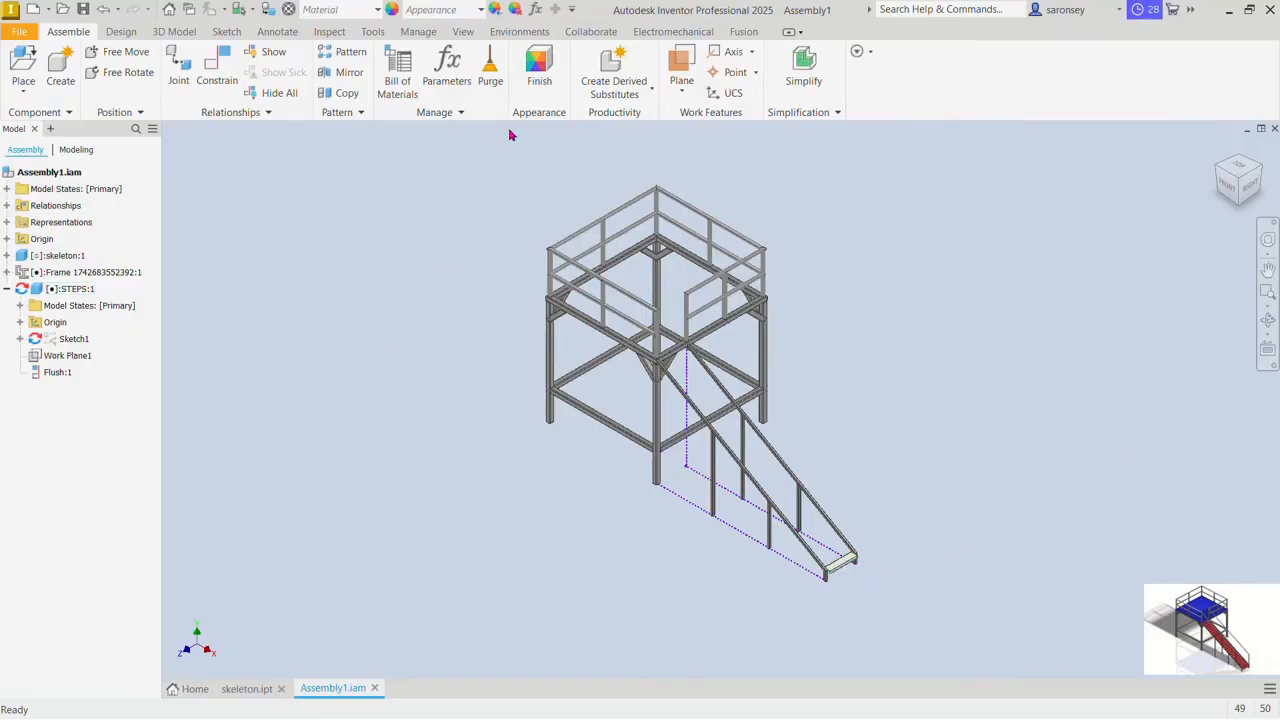
pyautogui.click(345, 52)
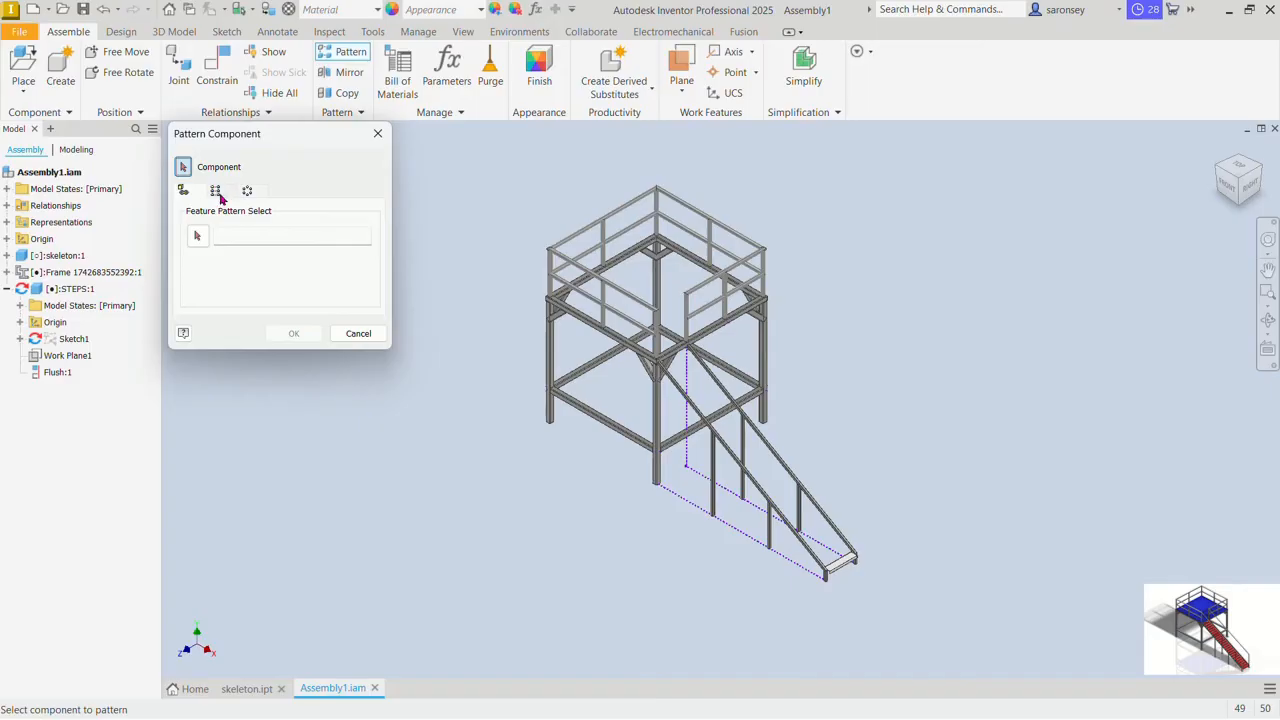
pyautogui.click(217, 191)
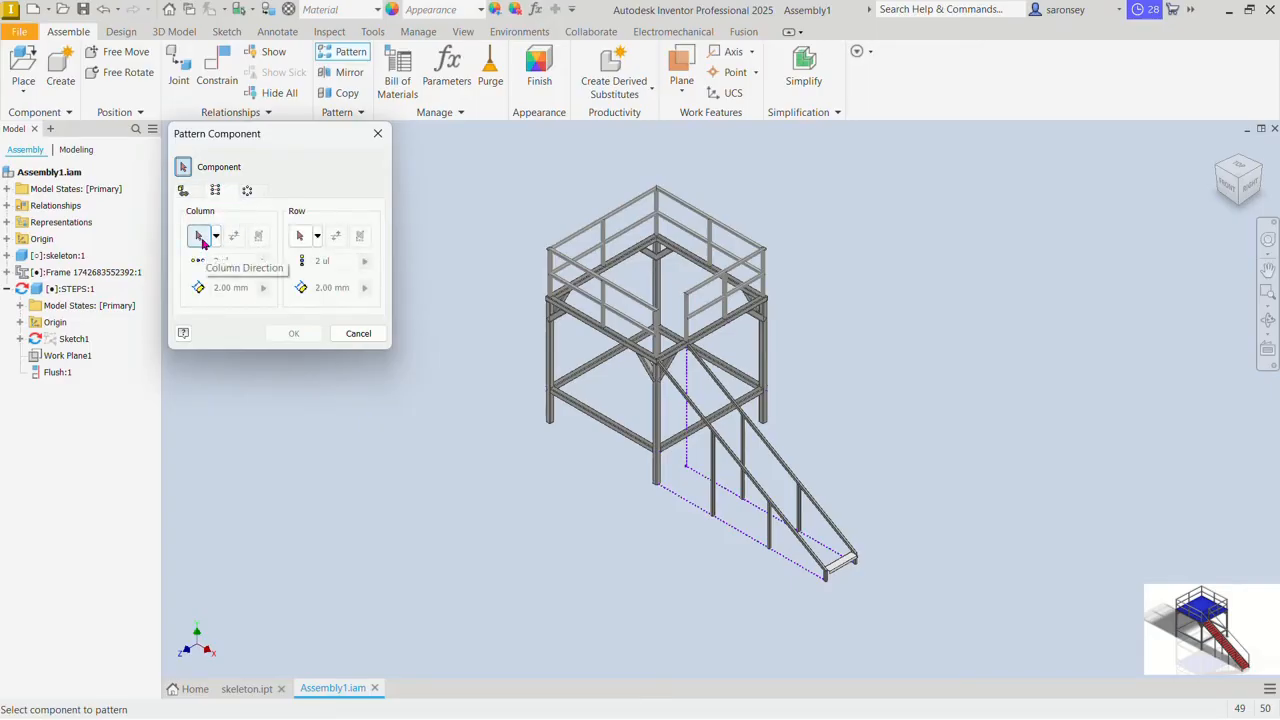
pyautogui.click(848, 562)
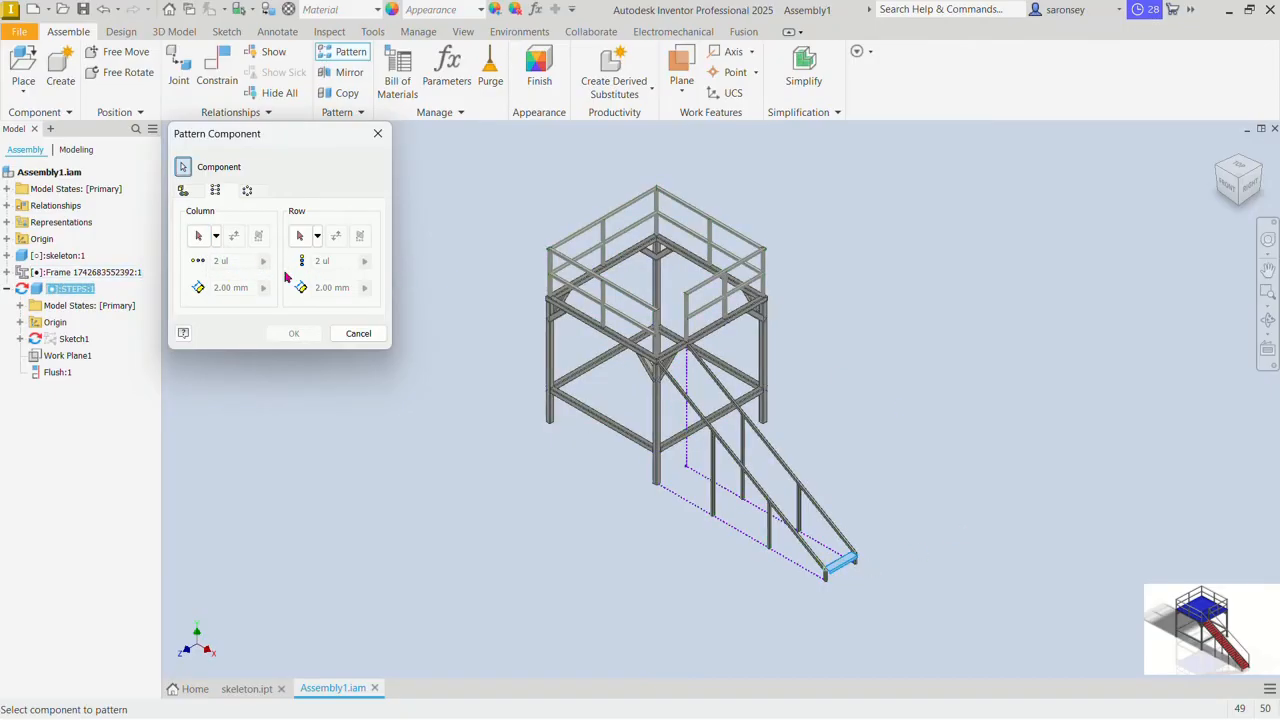
pyautogui.click(200, 238)
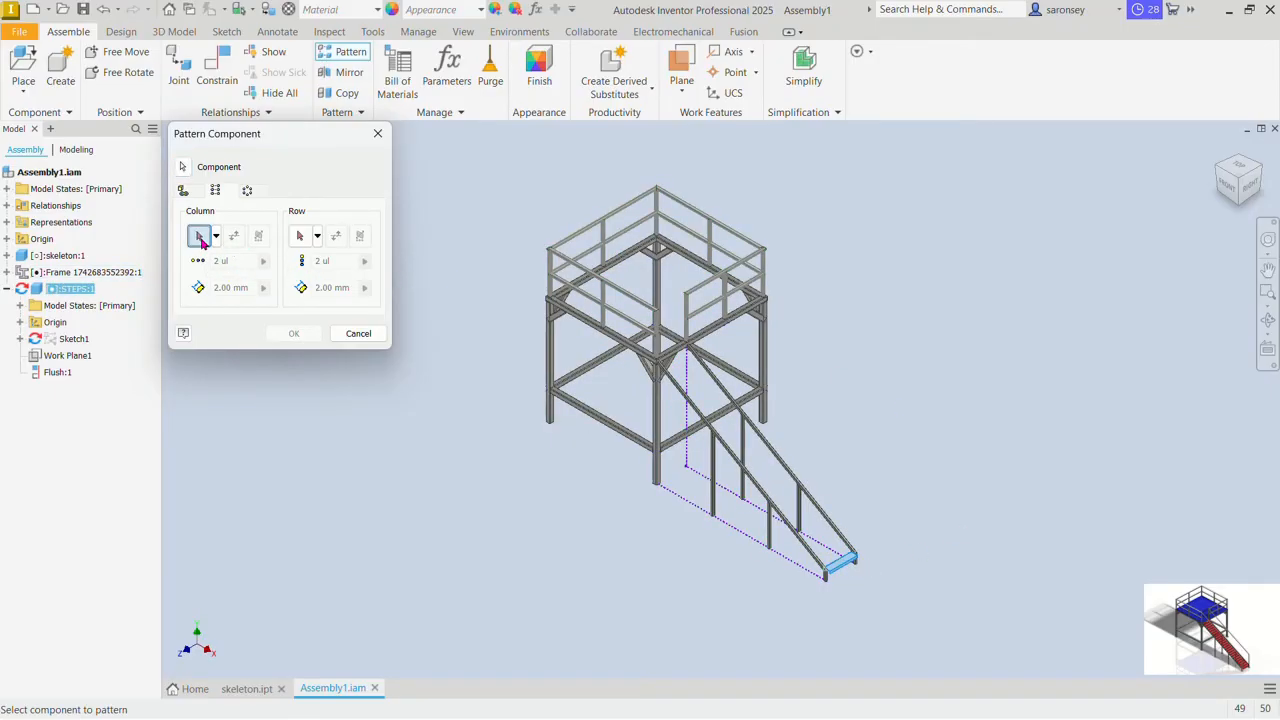
pyautogui.scroll(5, 843, 525)
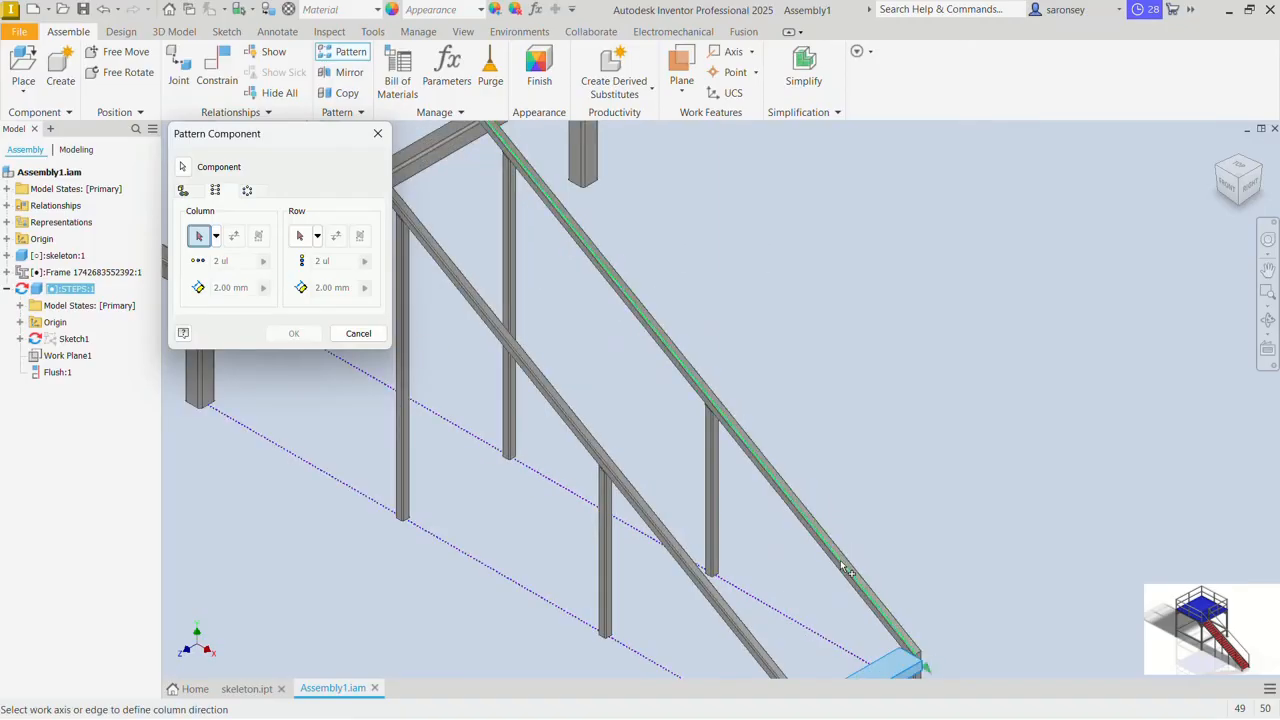
pyautogui.click(846, 563)
pyautogui.scroll(-5, 860, 567)
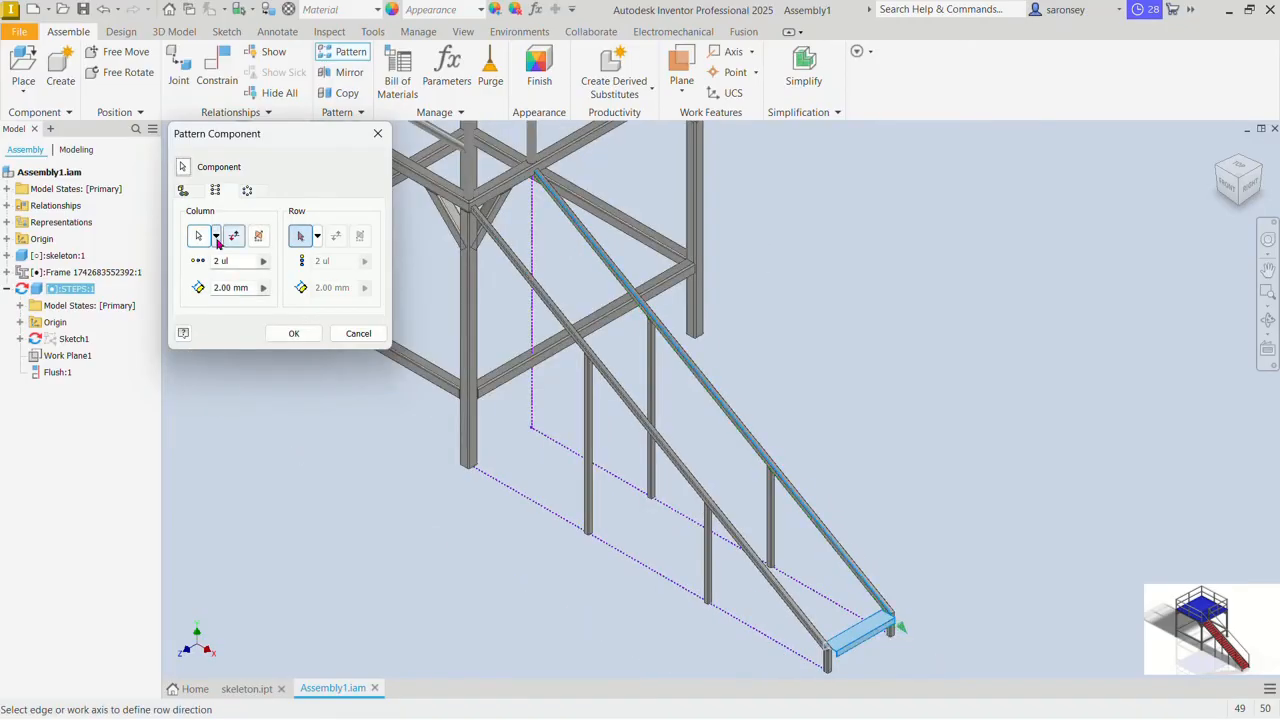
# Step: Pattern the tread up the stair with 26 instances at 255 mm spacing, reversing the column direction, and restore the isometric view
pyautogui.click(212, 260)
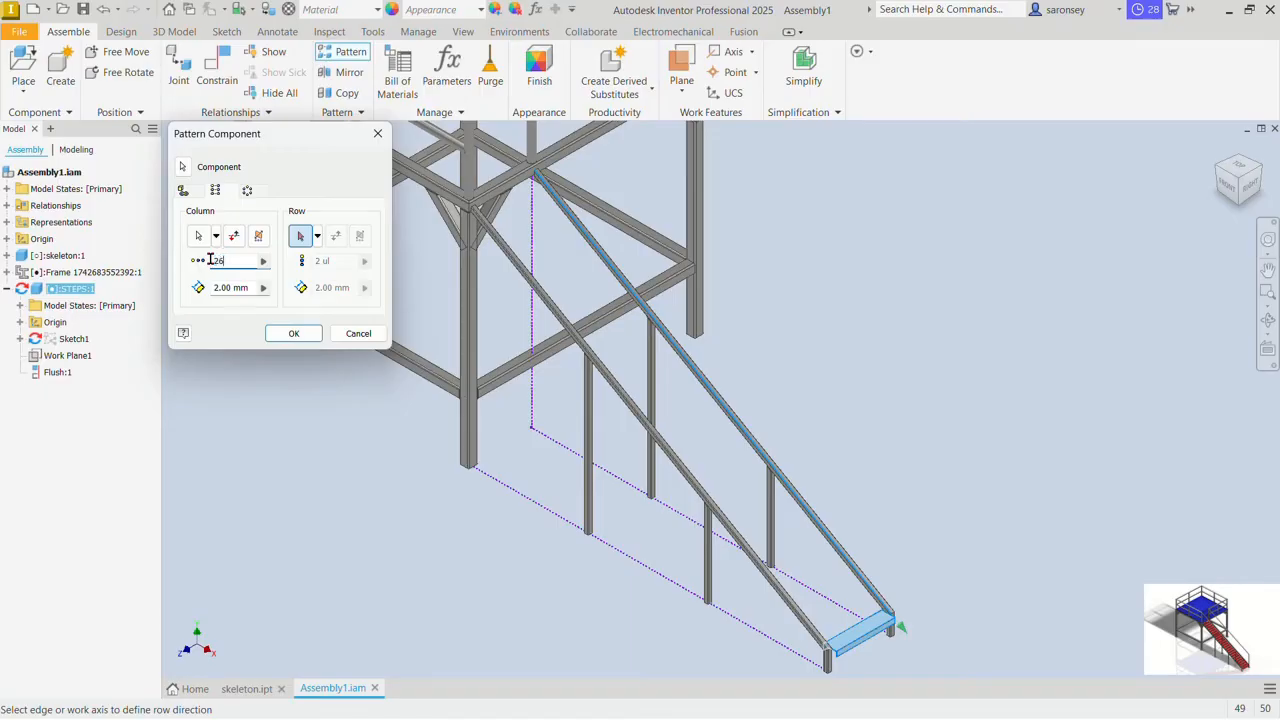
pyautogui.moveTo(249, 287); pyautogui.dragTo(188, 291)
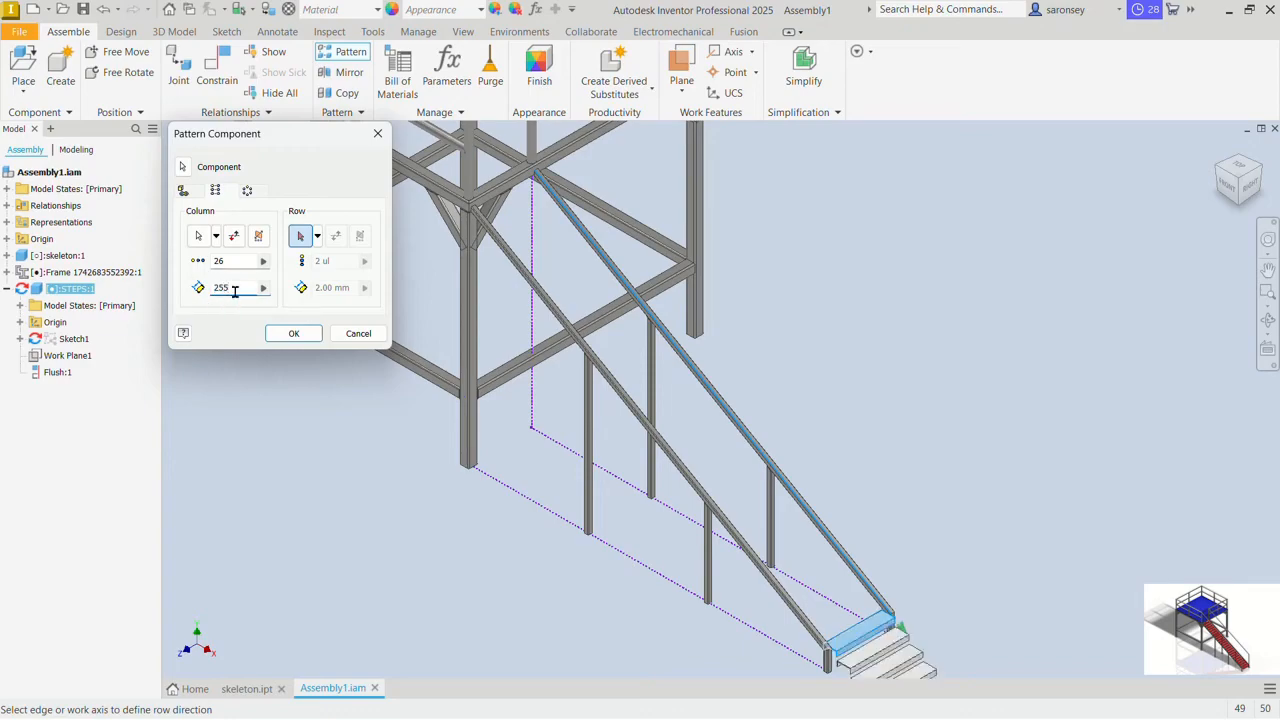
pyautogui.click(236, 238)
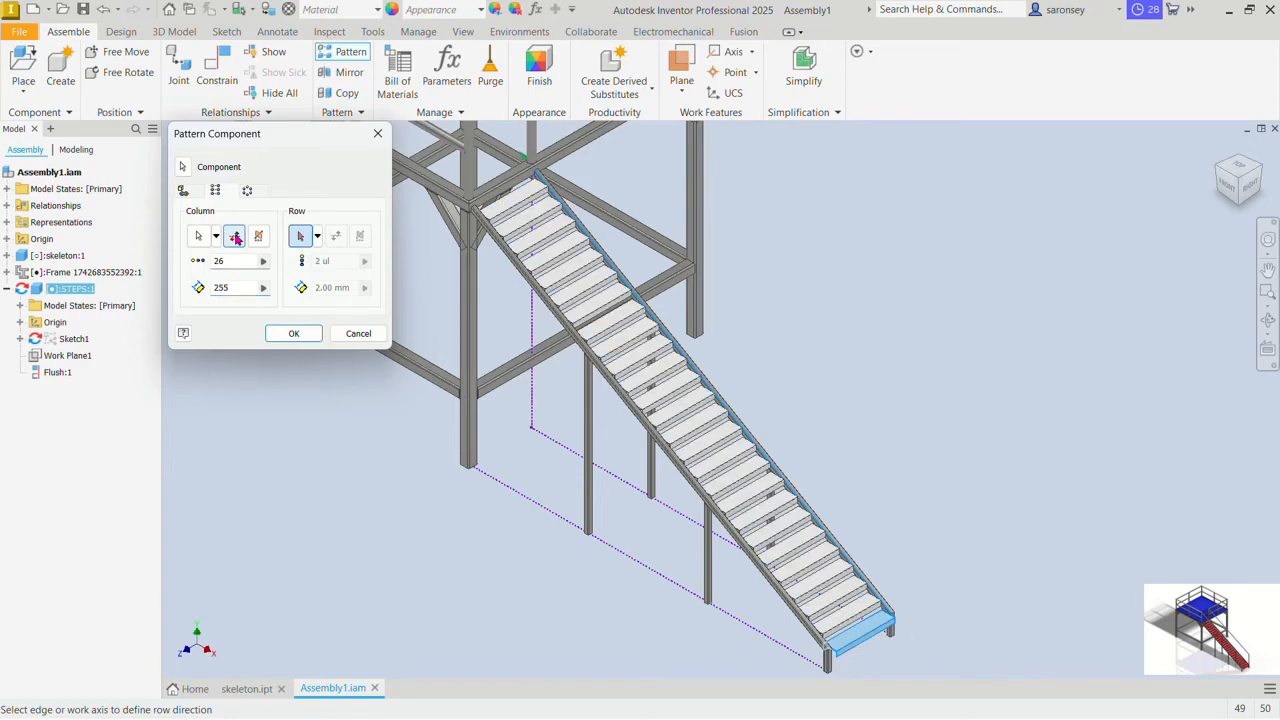
pyautogui.click(294, 334)
pyautogui.scroll(-3, 843, 320)
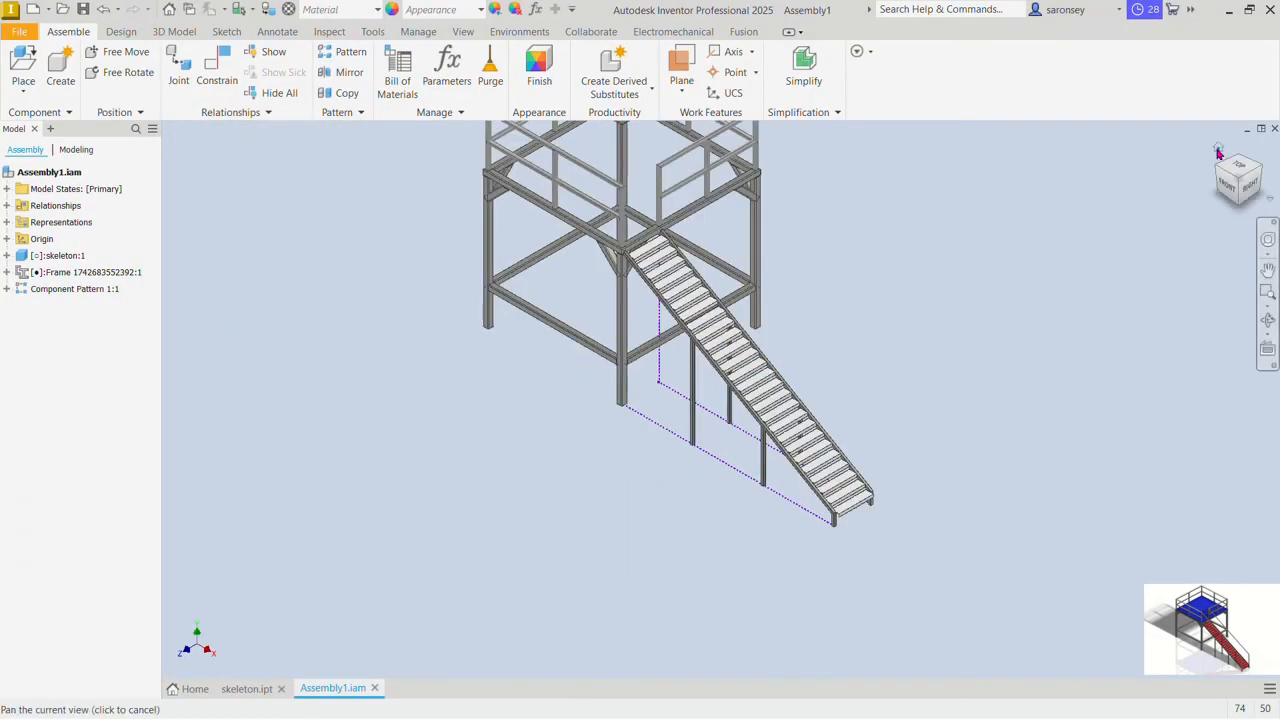
pyautogui.click(1218, 150)
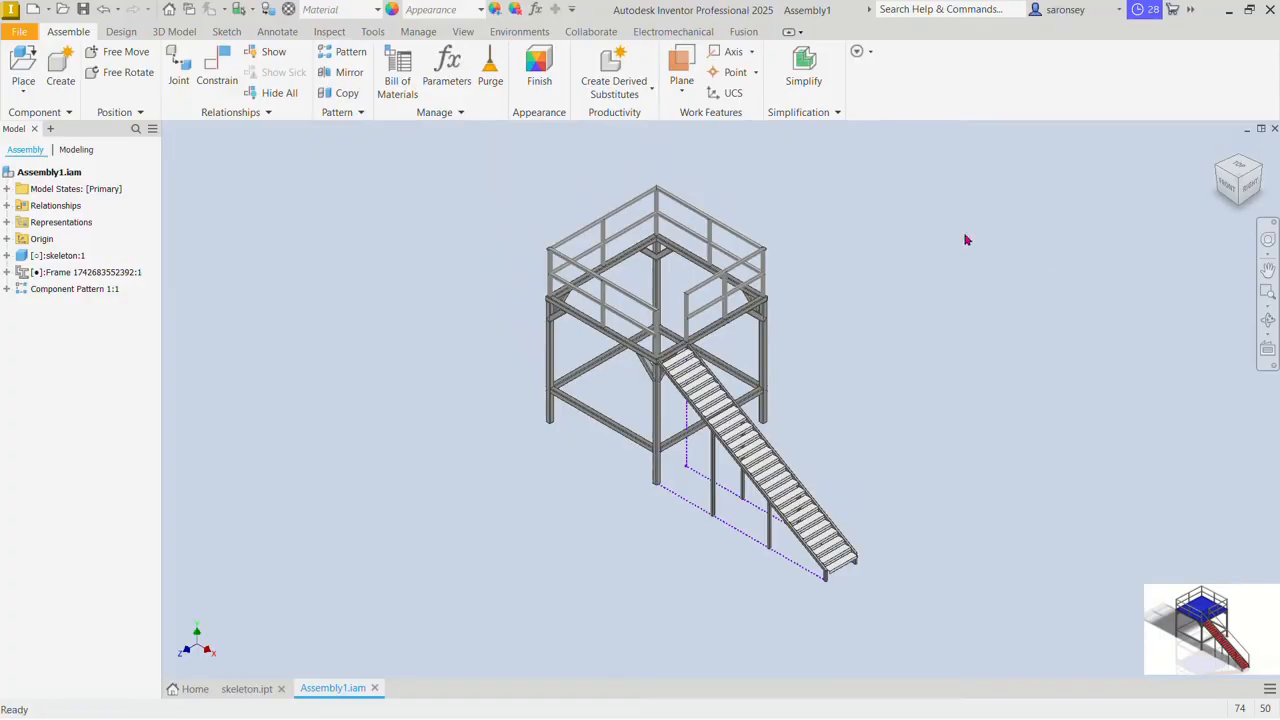
pyautogui.scroll(5, 670, 275)
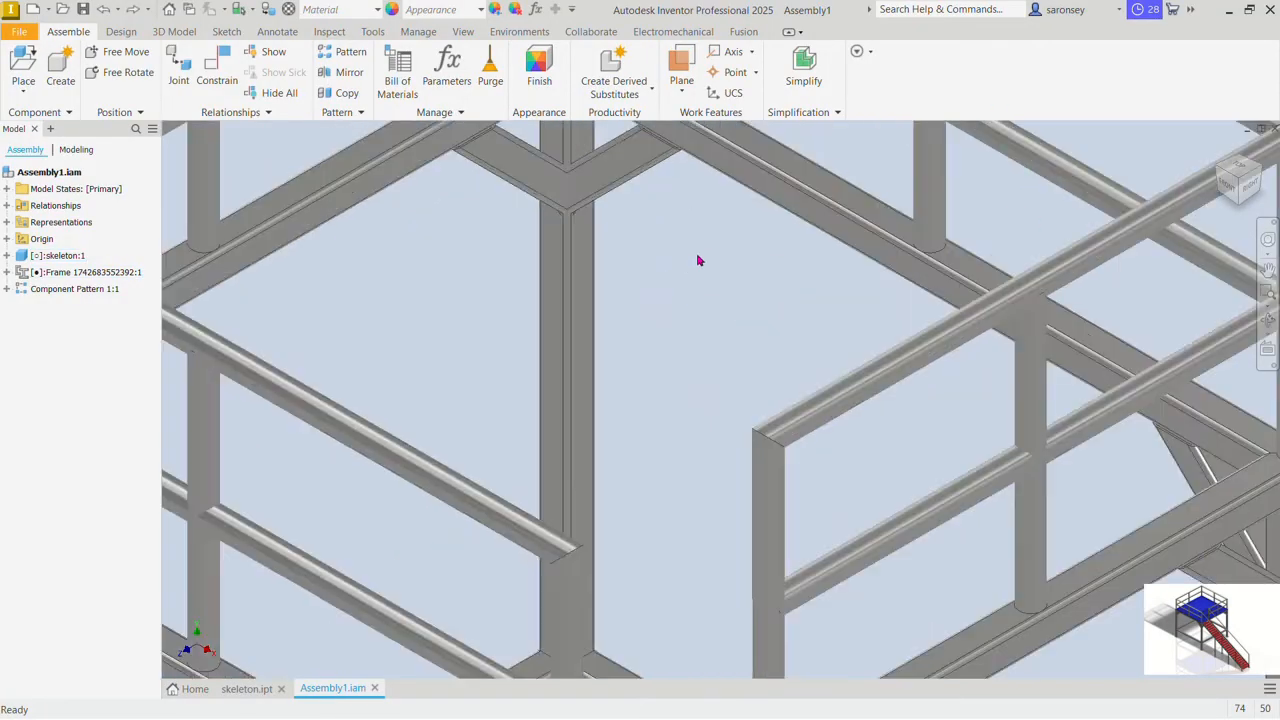
pyautogui.click(848, 200)
pyautogui.click(754, 239)
pyautogui.scroll(-5, 754, 239)
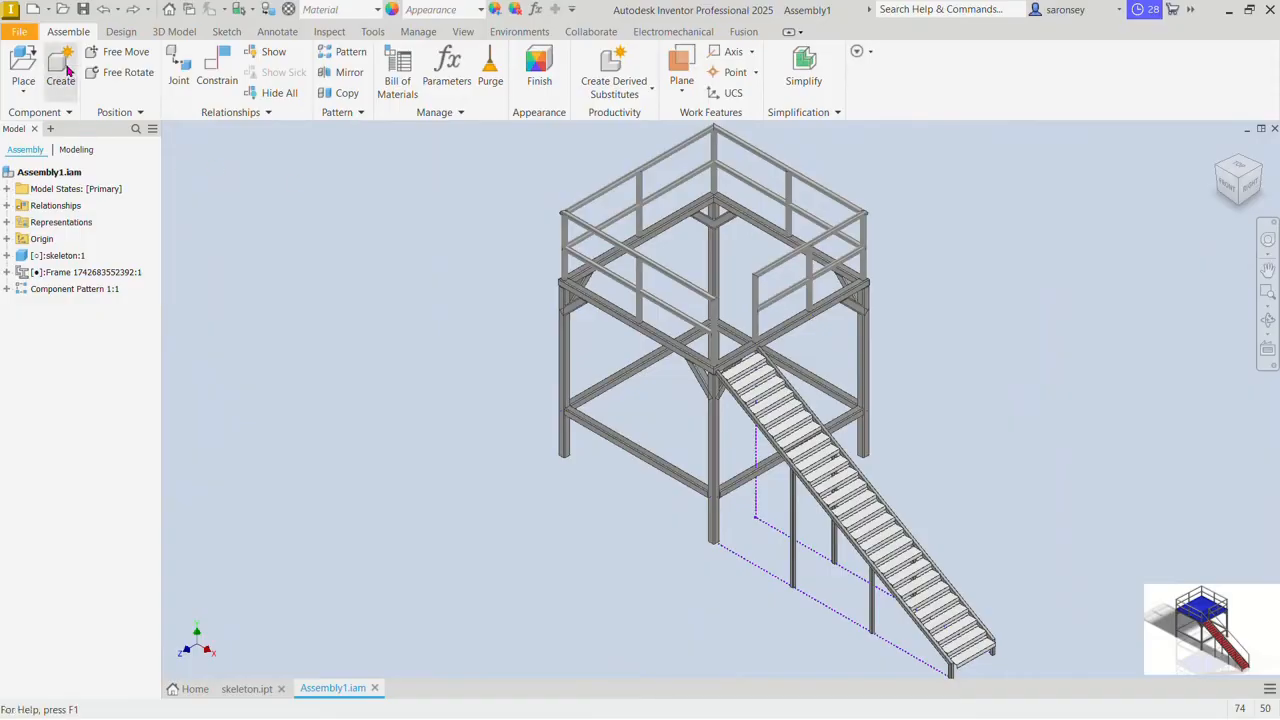
# Step: Create an in-place component named STAGE from the metric Standard (mm).ipt template
pyautogui.click(61, 68)
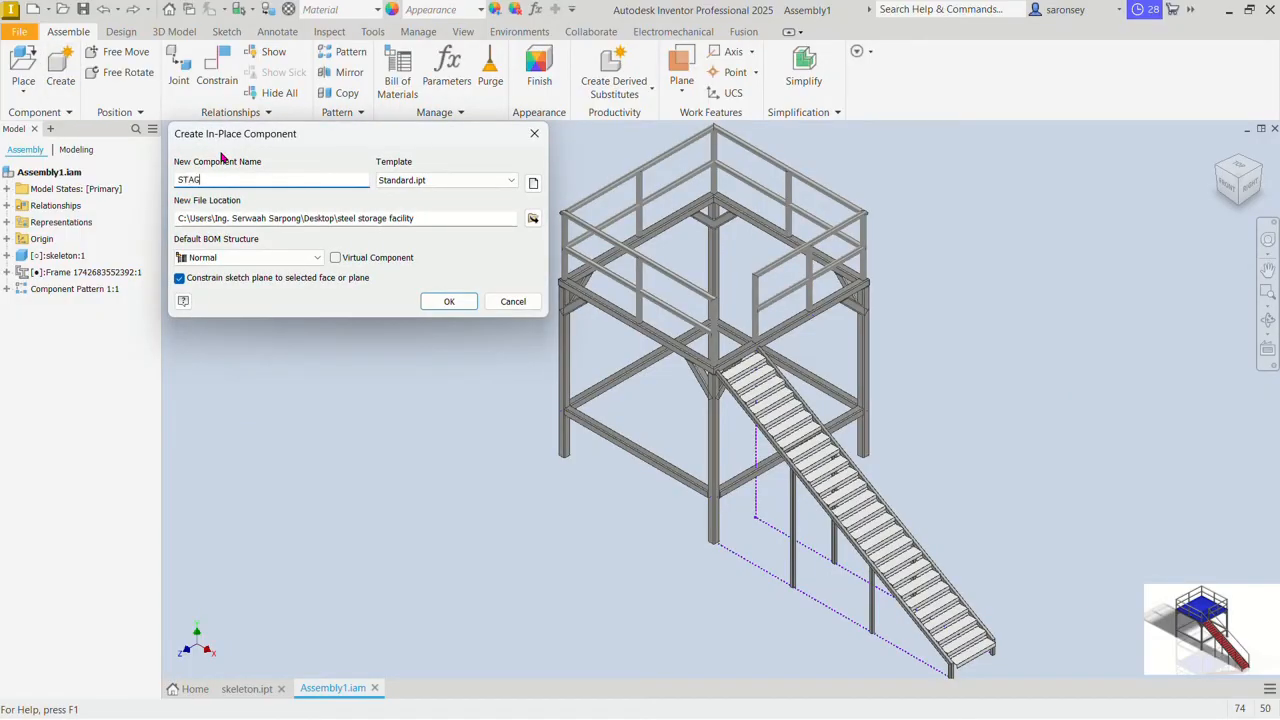
pyautogui.click(533, 183)
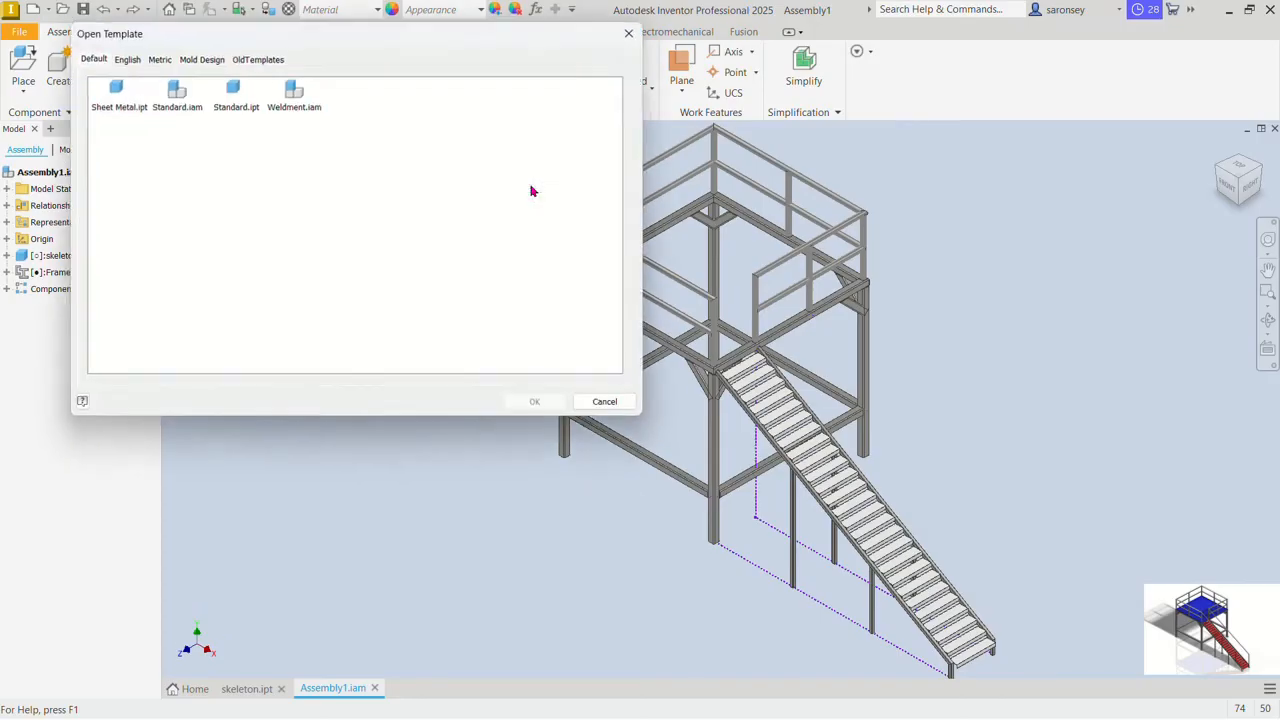
pyautogui.click(155, 57)
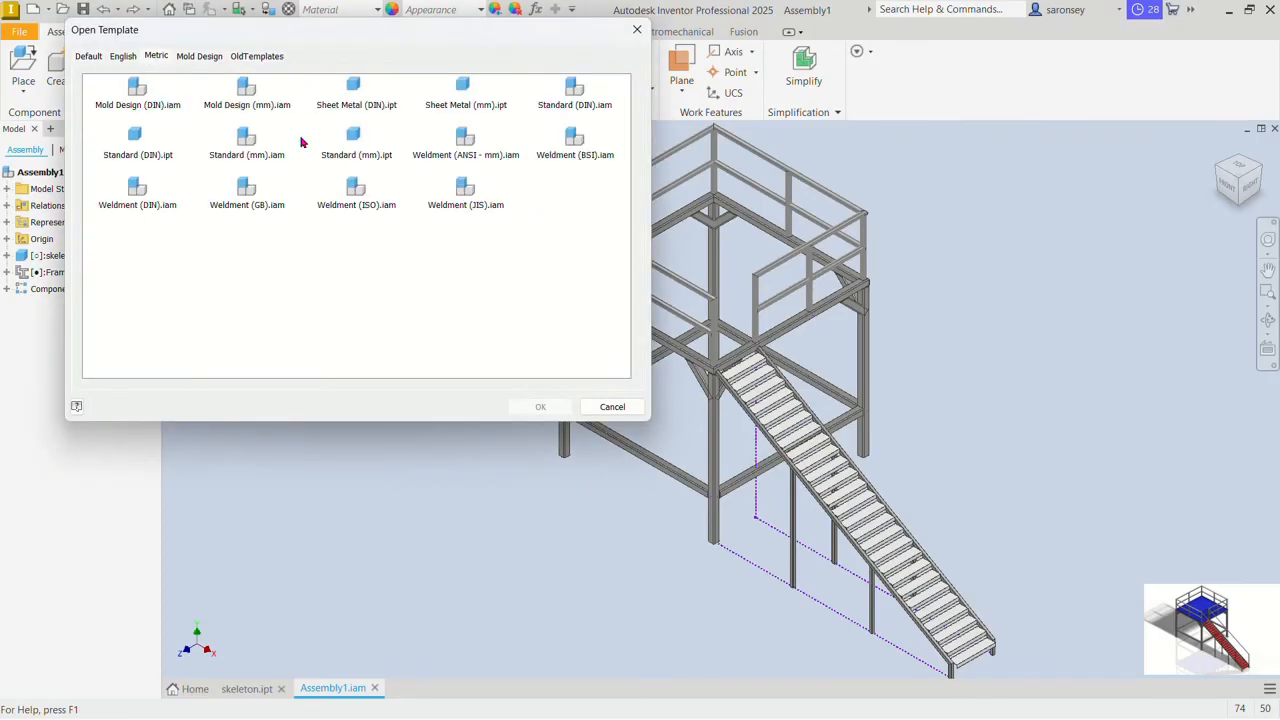
pyautogui.click(352, 143)
pyautogui.click(565, 406)
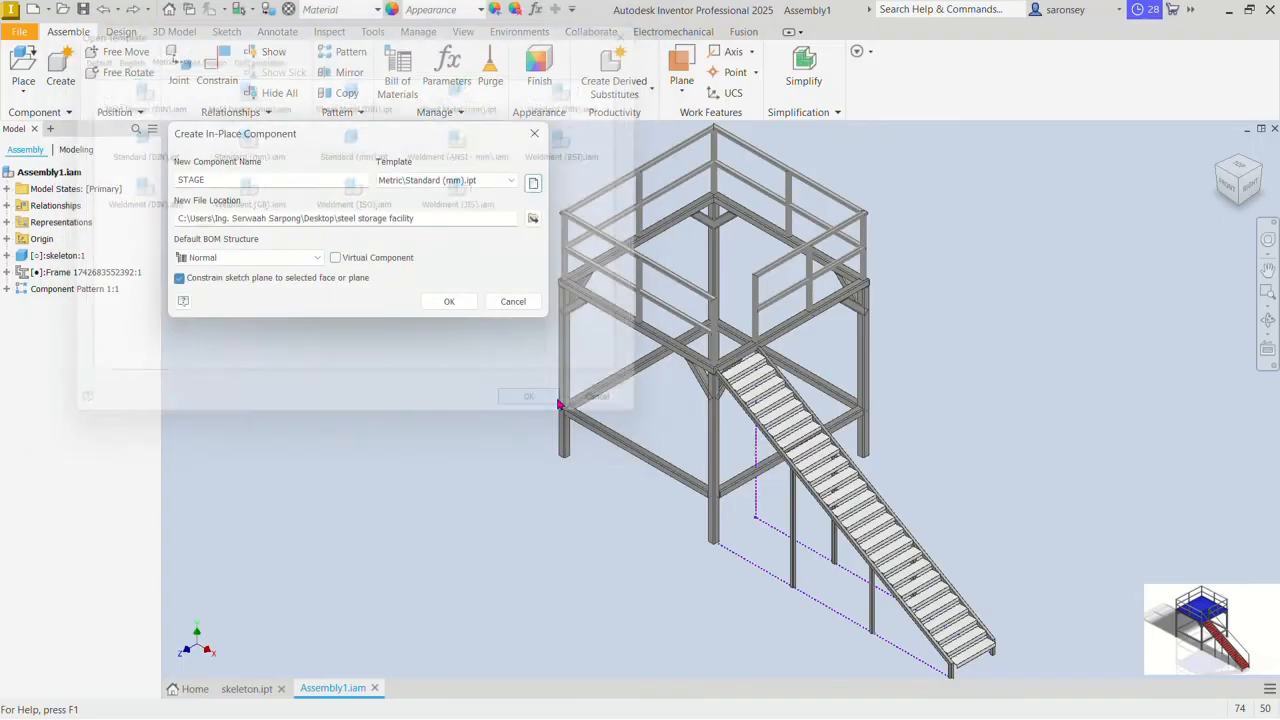
pyautogui.click(449, 301)
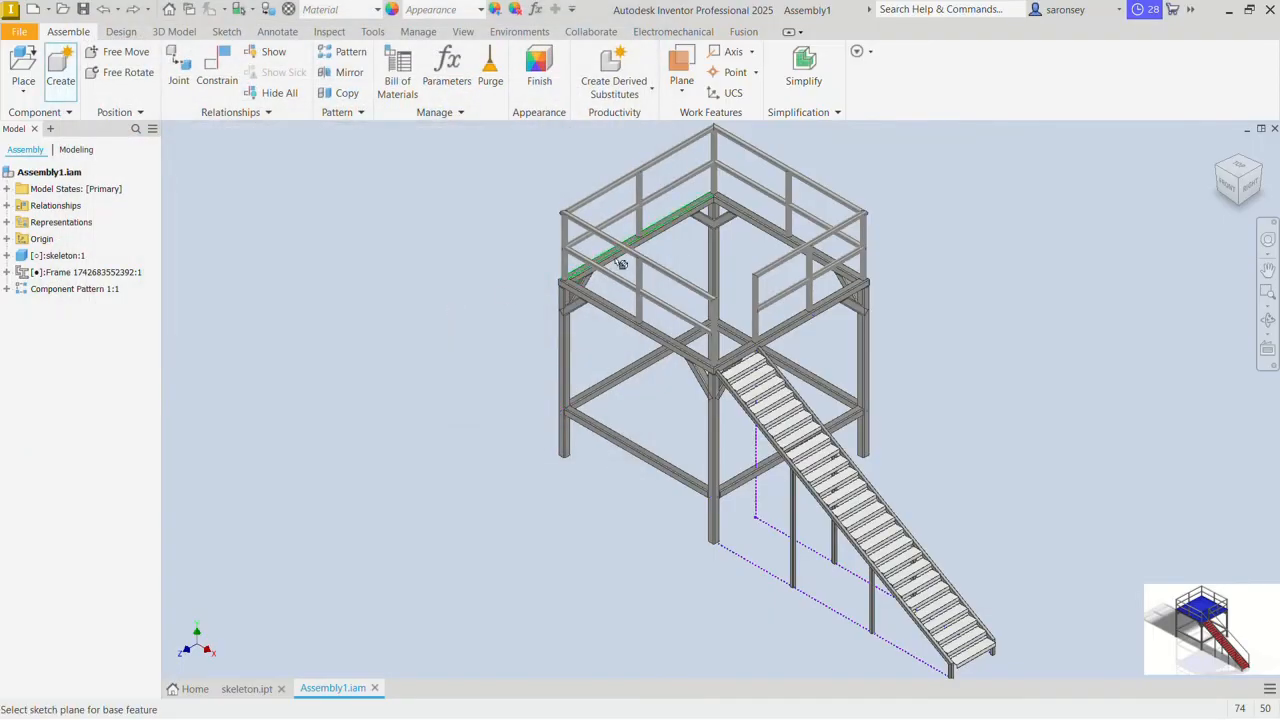
pyautogui.scroll(5, 650, 245)
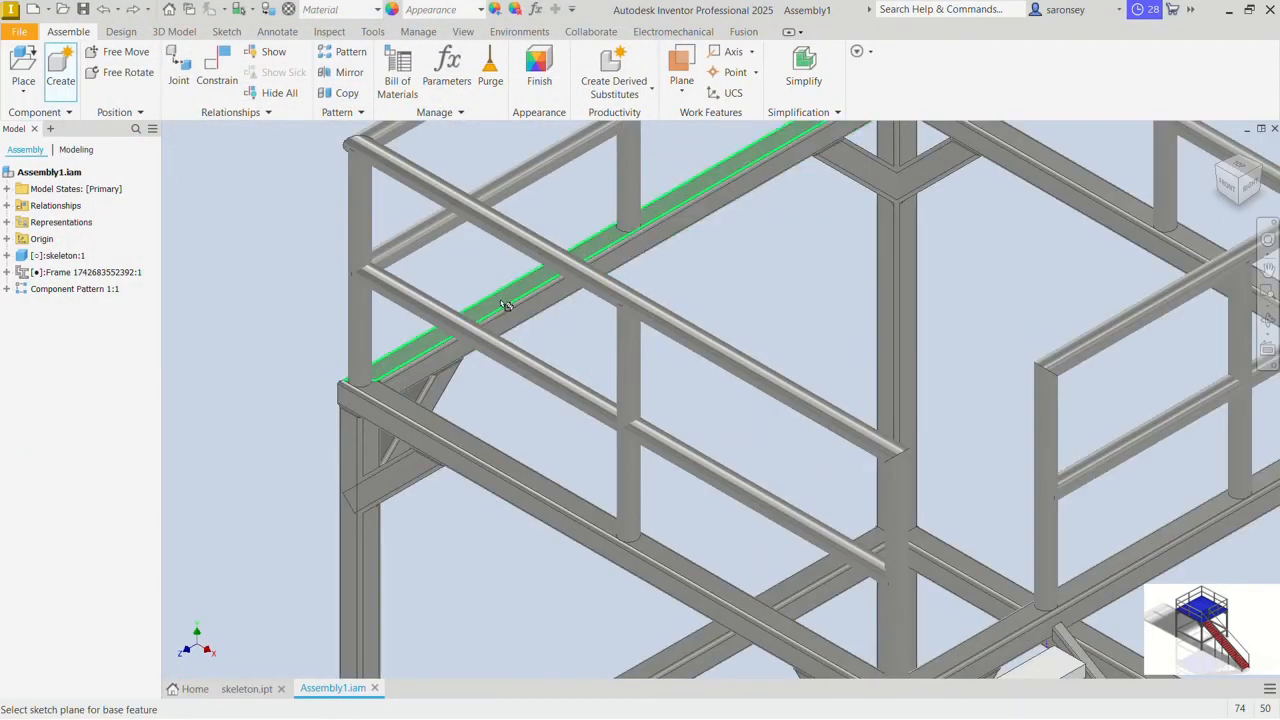
pyautogui.press('Escape')
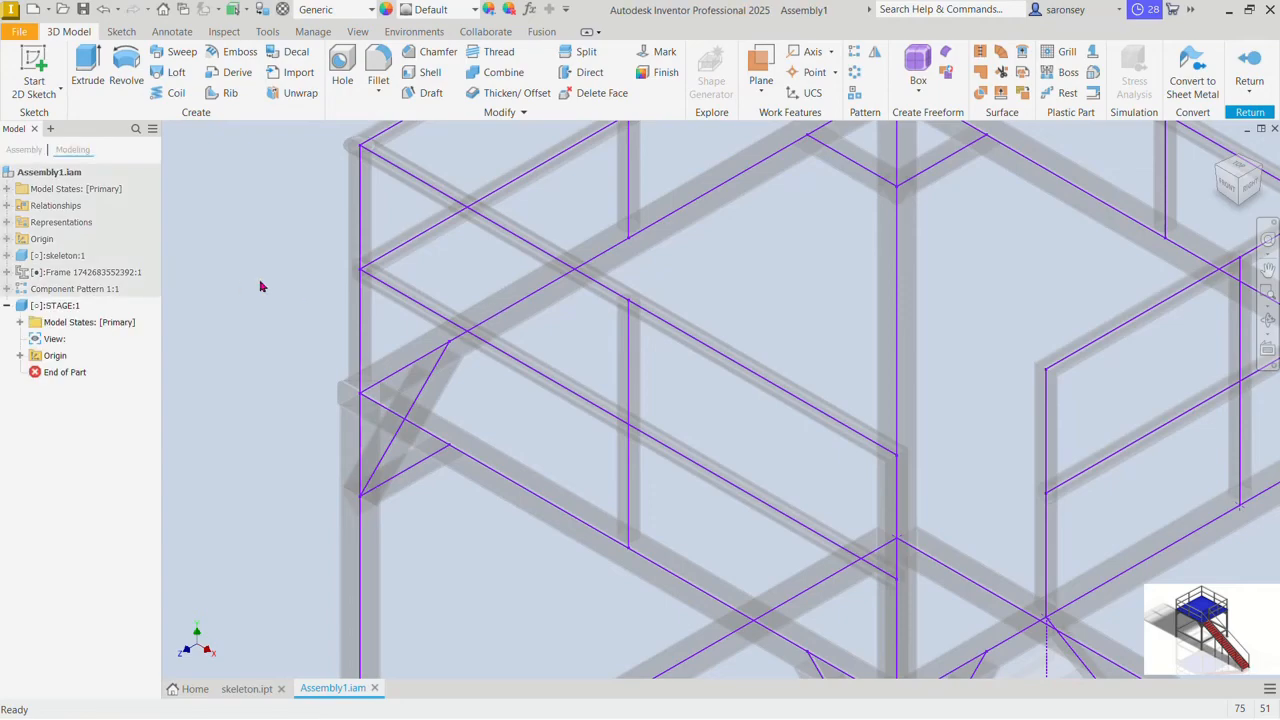
# Step: Start a 2D sketch for the stage on the top face of the platform's upper beam opposite the stair
pyautogui.rightClick(260, 287)
pyautogui.click(262, 376)
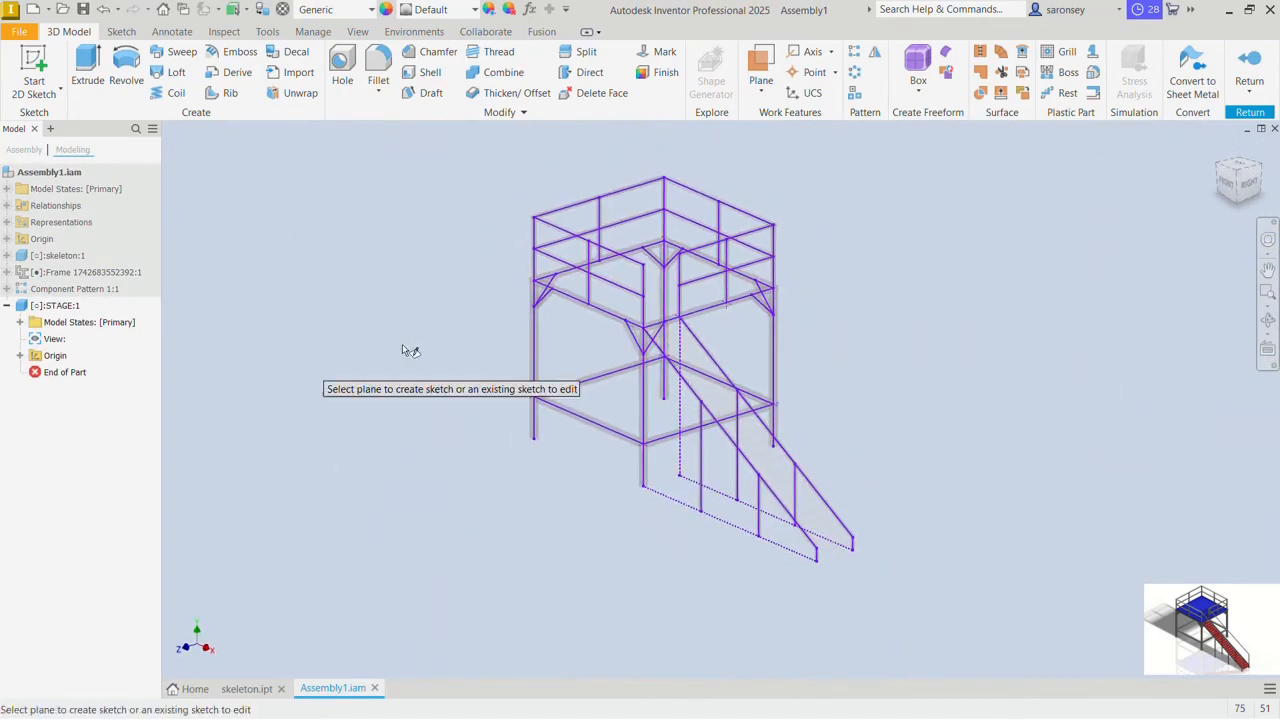
pyautogui.scroll(5, 553, 268)
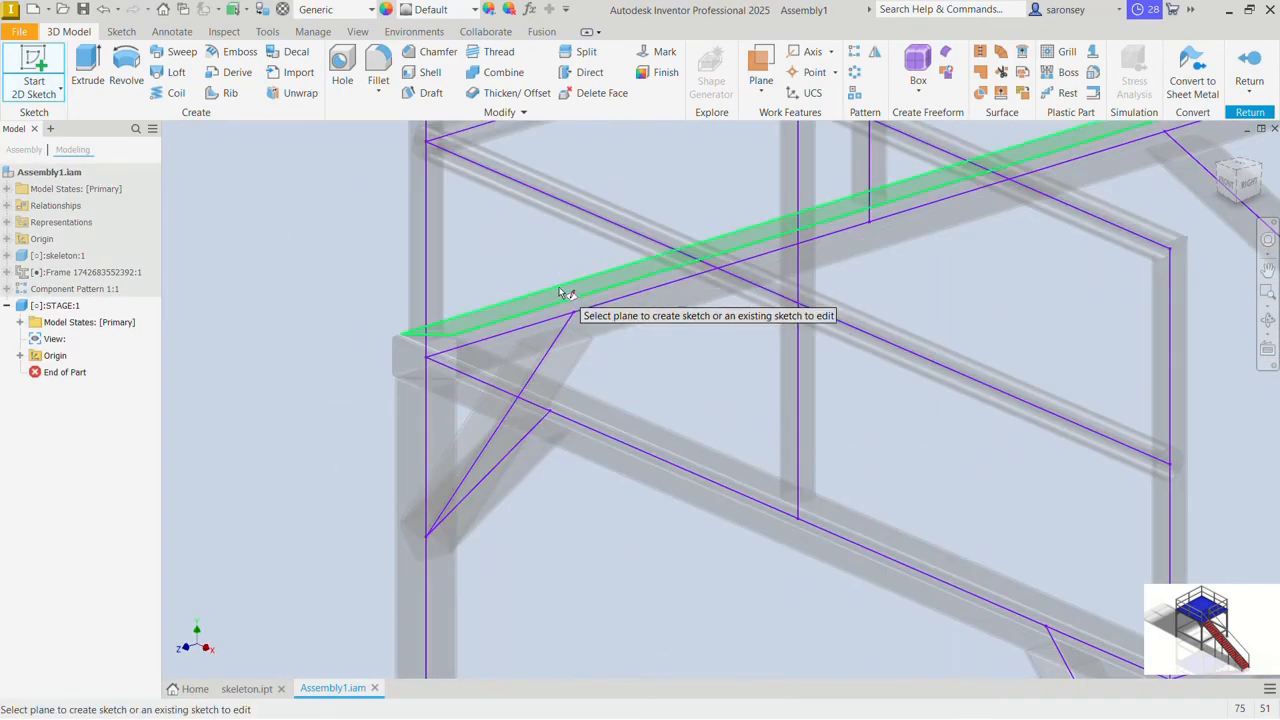
pyautogui.click(561, 292)
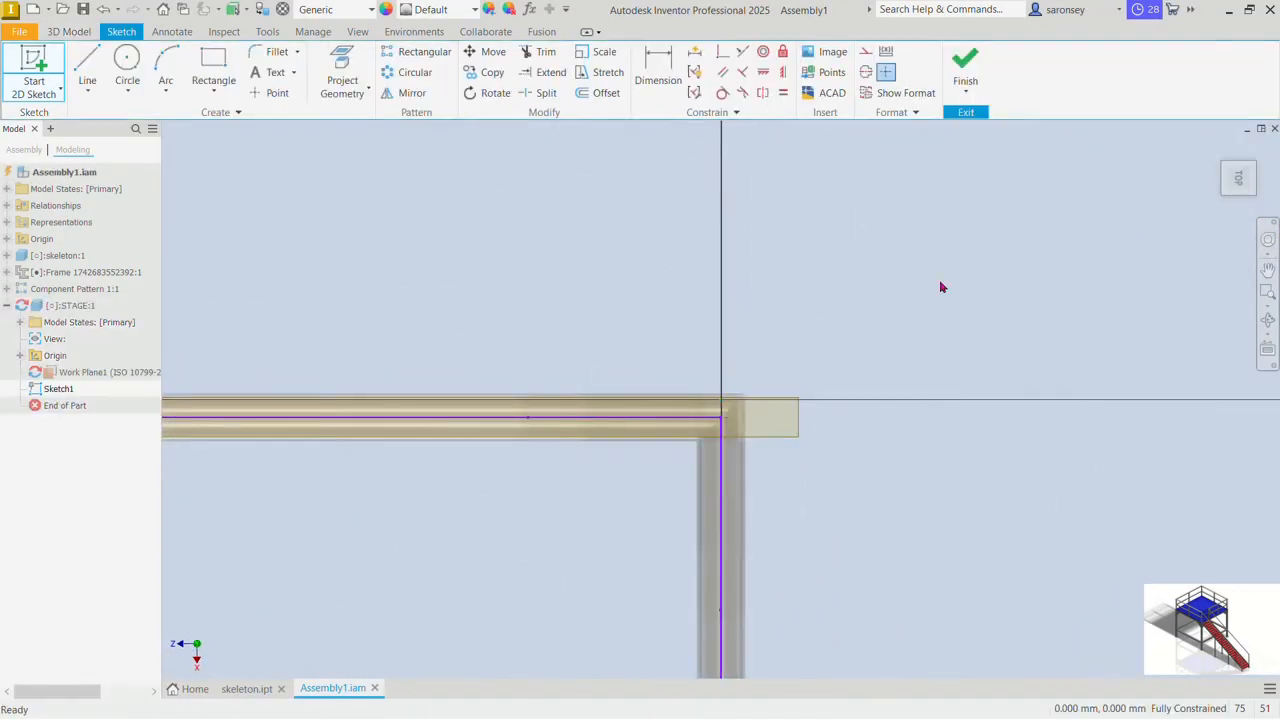
pyautogui.click(1248, 180)
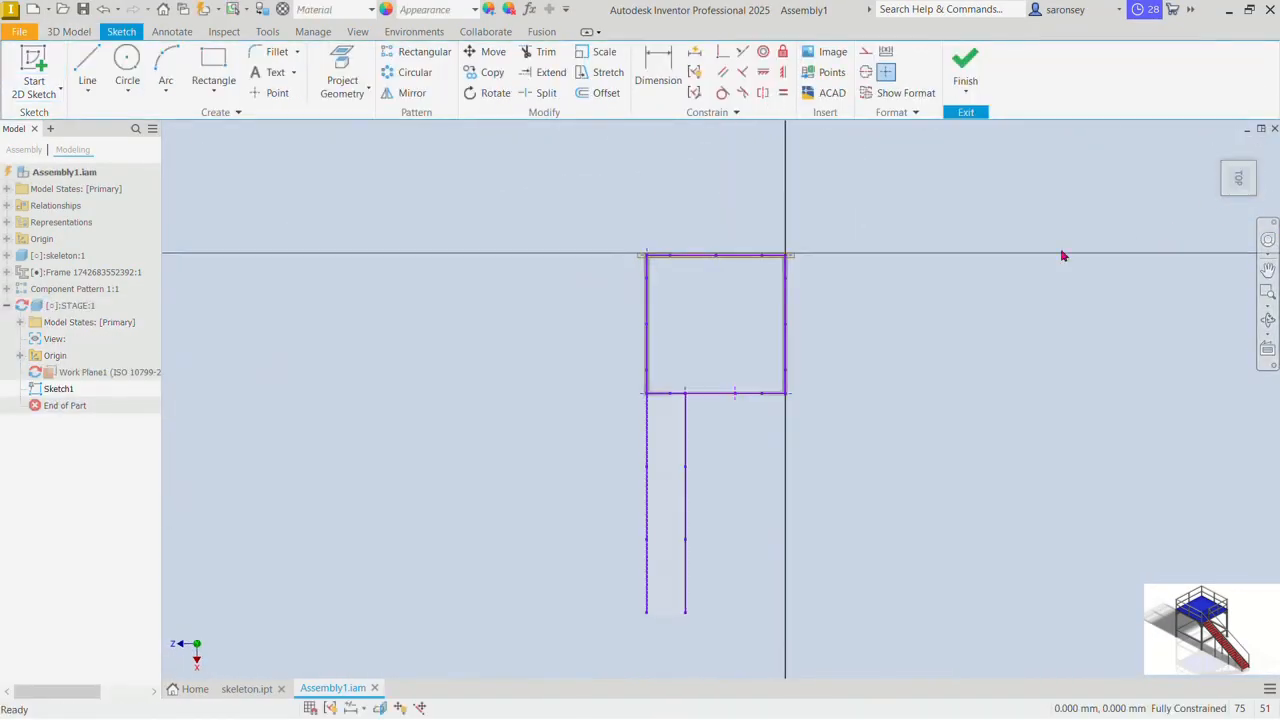
pyautogui.moveTo(720, 260); pyautogui.dragTo(768, 342, button='middle')
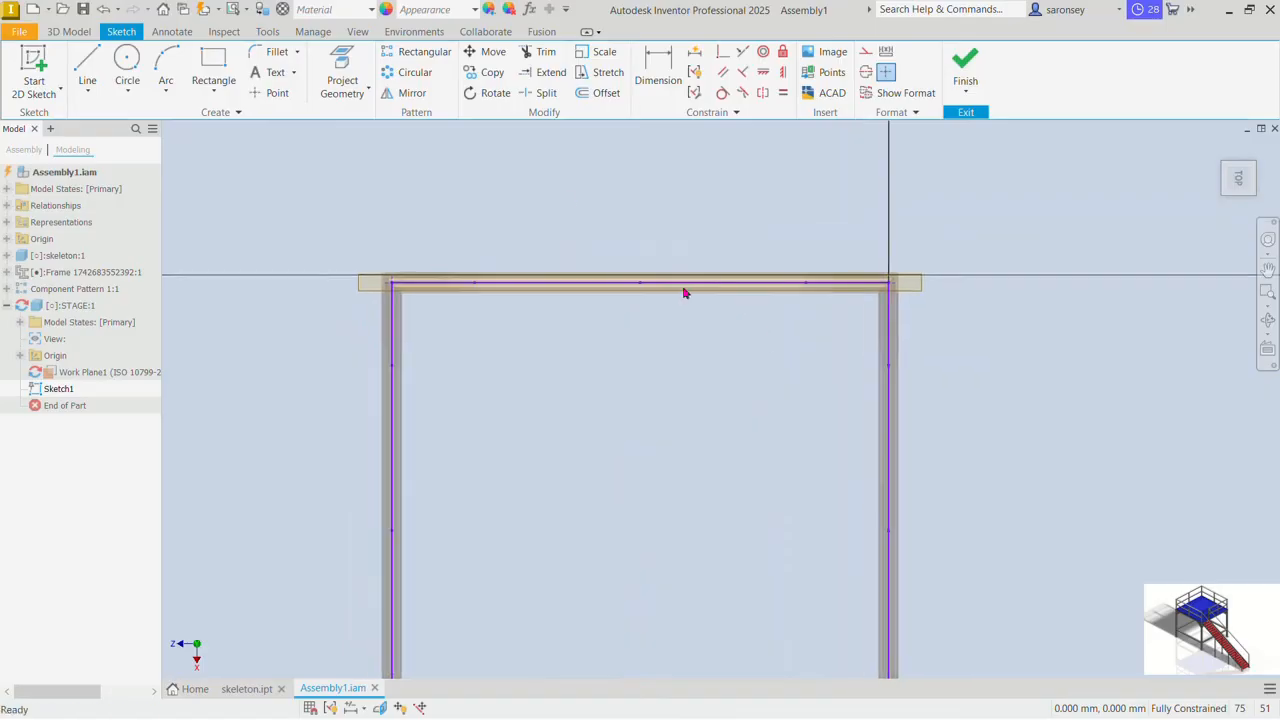
pyautogui.scroll(-2, 909, 192)
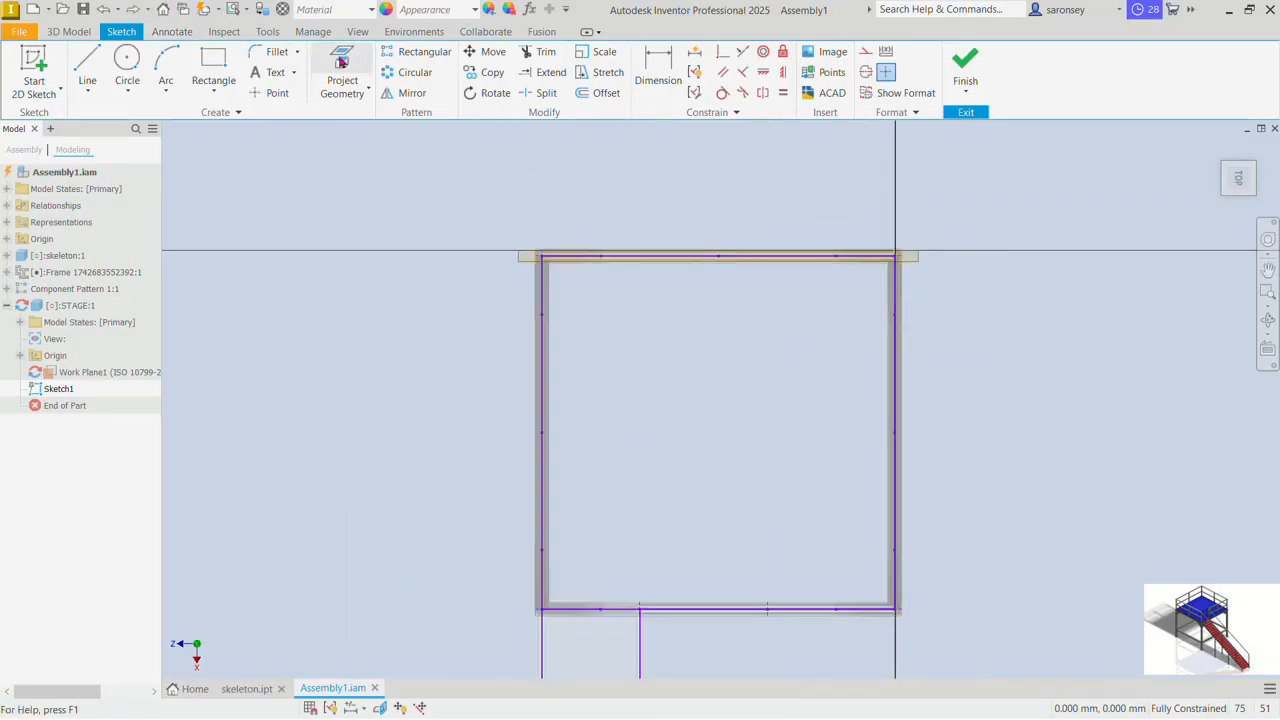
# Step: Project the outer edges of the four upper platform beams into the stage sketch
pyautogui.click(342, 80)
pyautogui.scroll(5, 543, 350)
pyautogui.click(517, 371)
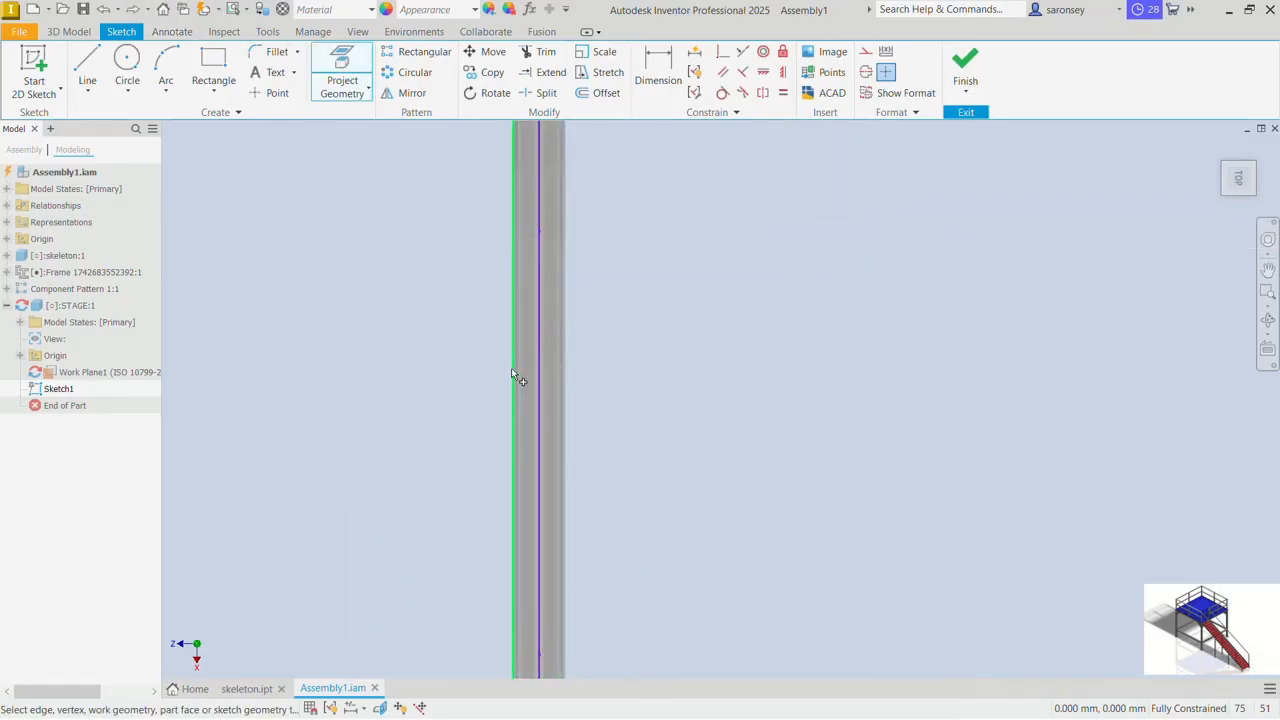
pyautogui.scroll(-2, 517, 371)
pyautogui.moveTo(733, 155)
pyautogui.mouseDown(button='middle')
pyautogui.moveTo(663, 314)
pyautogui.moveTo(557, 271)
pyautogui.mouseUp(button='middle')
pyautogui.click(690, 317)
pyautogui.scroll(-3, 686, 309)
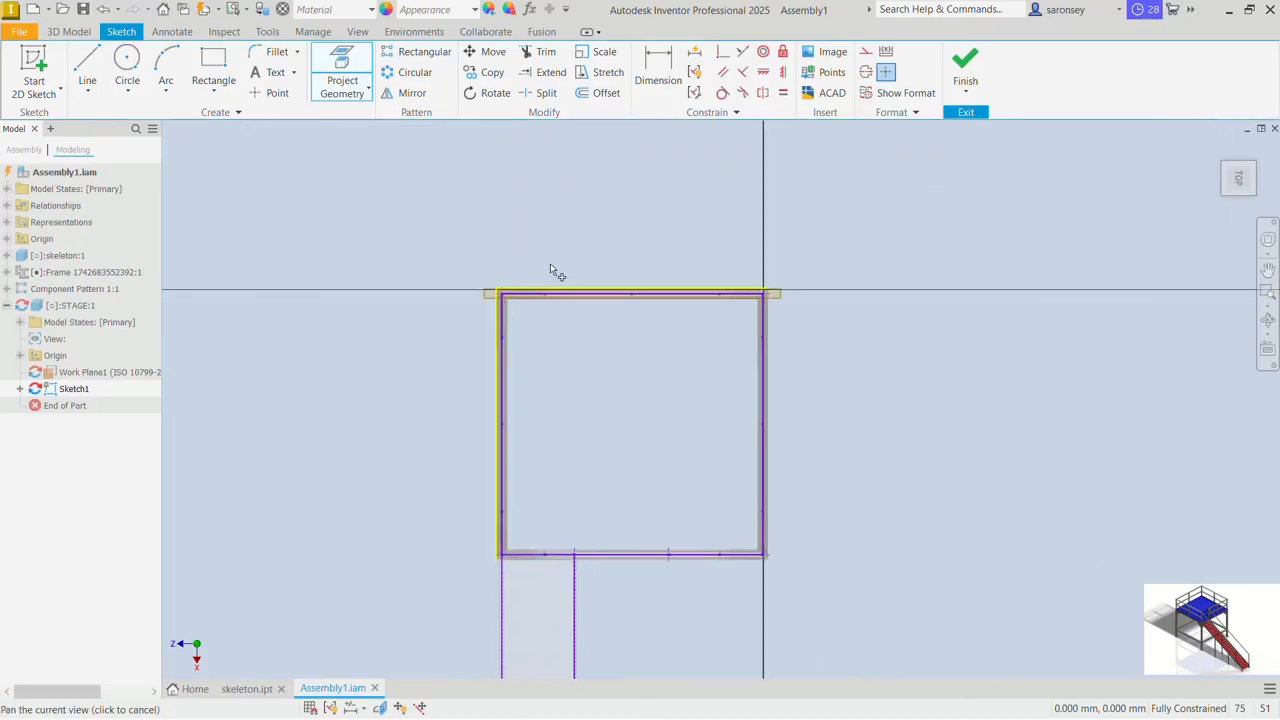
pyautogui.scroll(4, 755, 373)
pyautogui.click(814, 402)
pyautogui.scroll(-3, 634, 381)
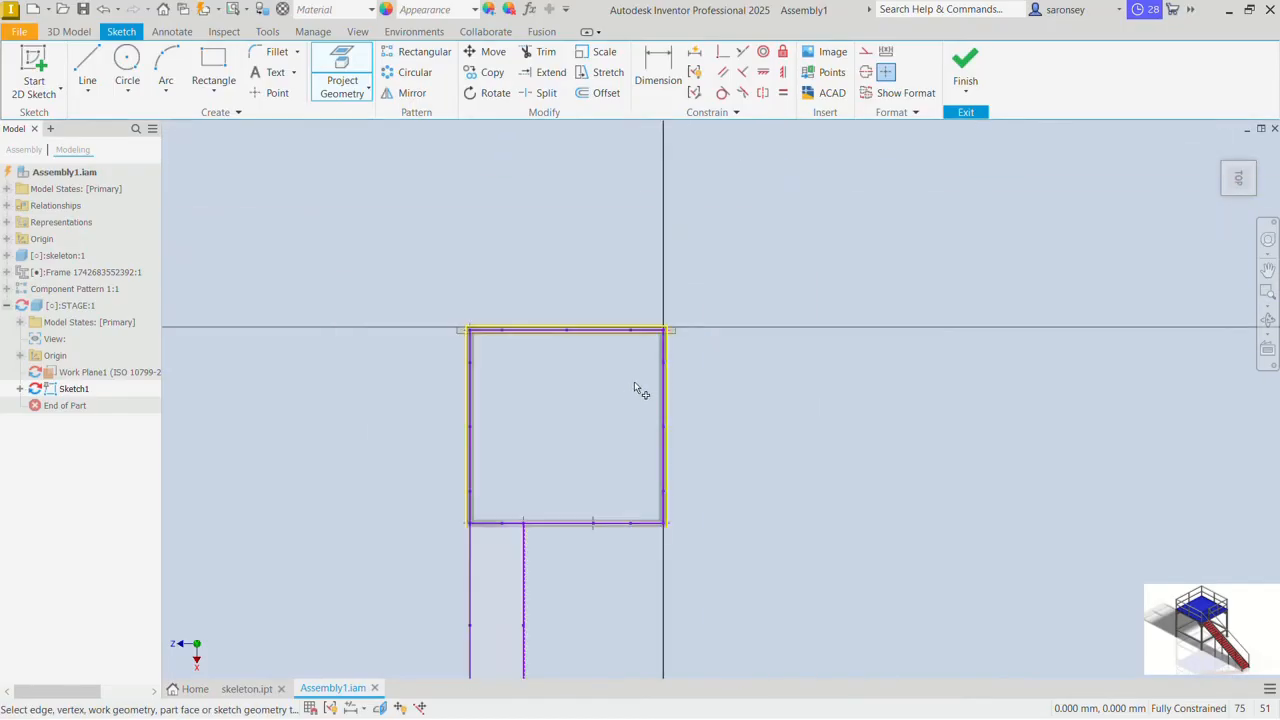
pyautogui.scroll(3, 577, 545)
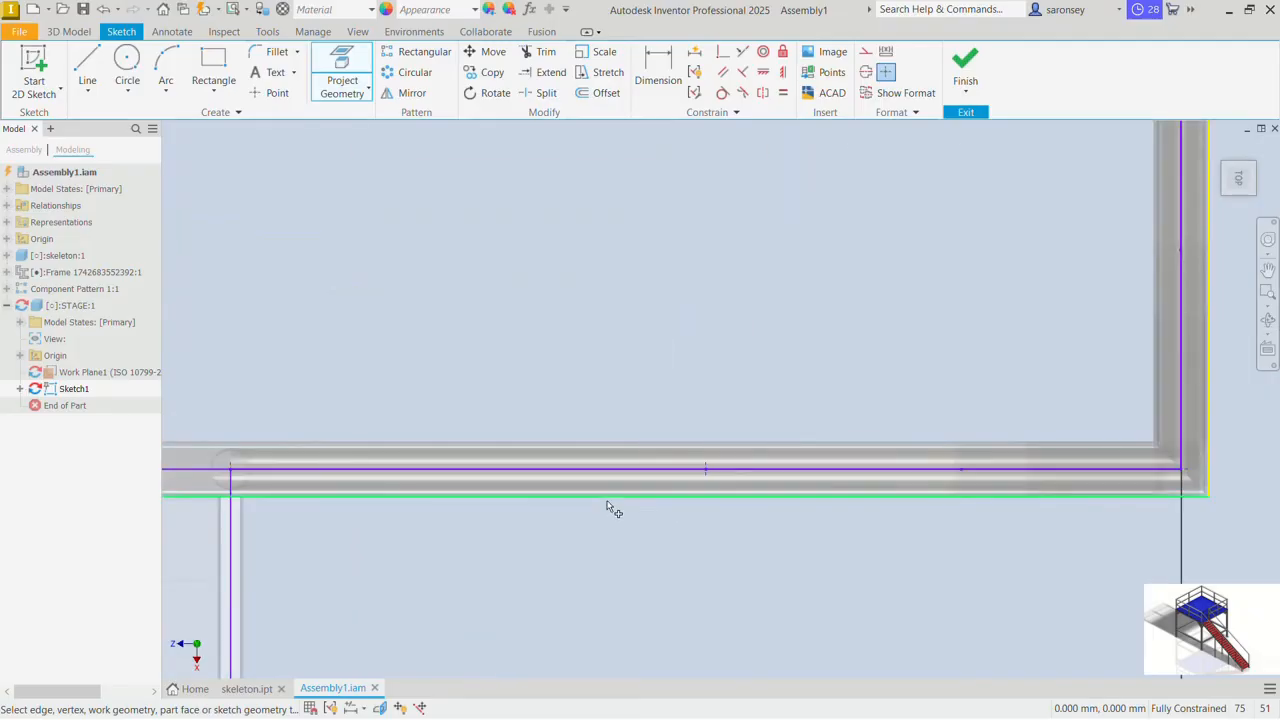
pyautogui.click(607, 497)
# Step: Project the circular outlines of the two corner railing posts opposite the stair into the stage sketch
pyautogui.scroll(-4, 634, 346)
pyautogui.moveTo(540, 251); pyautogui.dragTo(645, 440, button='middle')
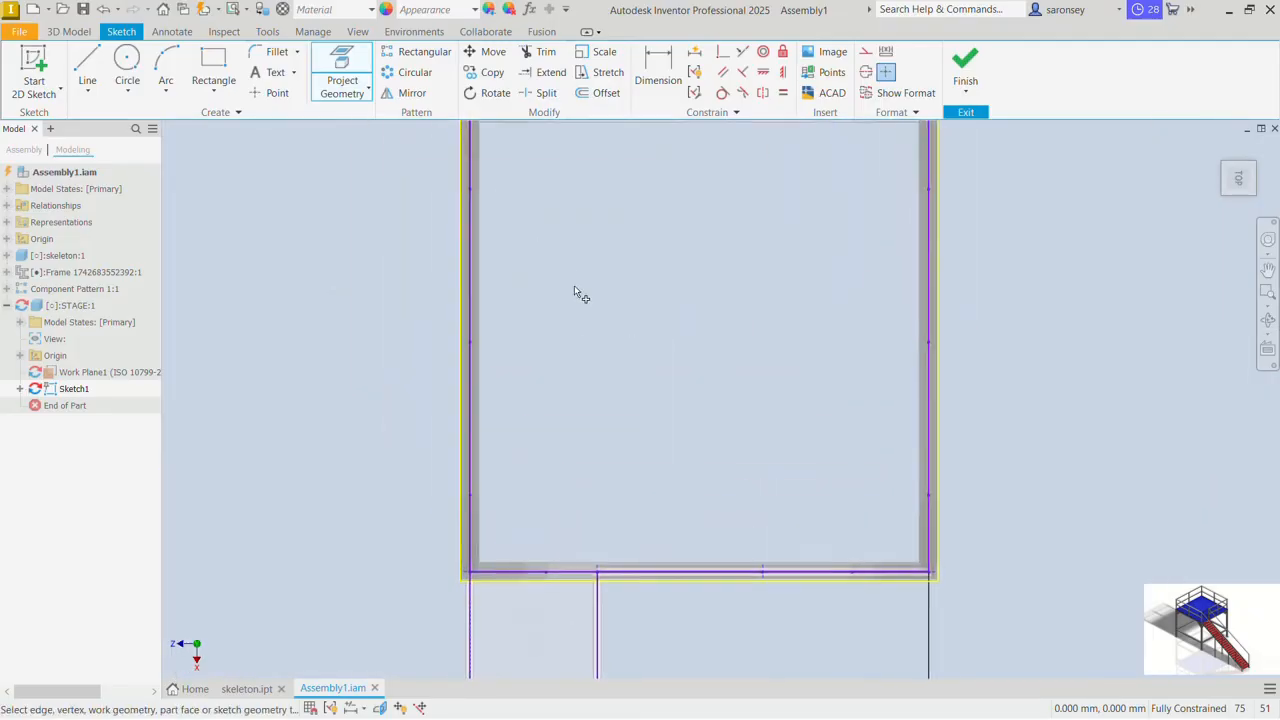
pyautogui.scroll(-3, 574, 250)
pyautogui.scroll(3, 590, 200)
pyautogui.moveTo(520, 193); pyautogui.dragTo(530, 292, button='middle')
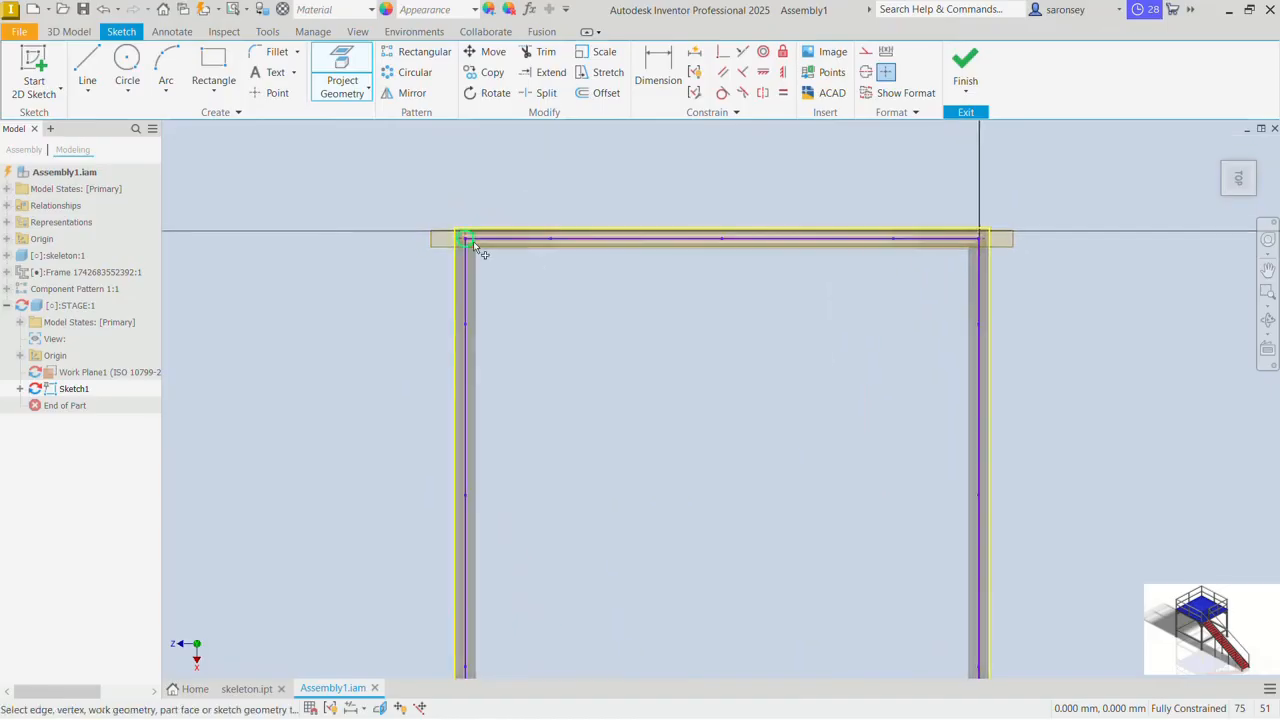
pyautogui.scroll(3, 489, 243)
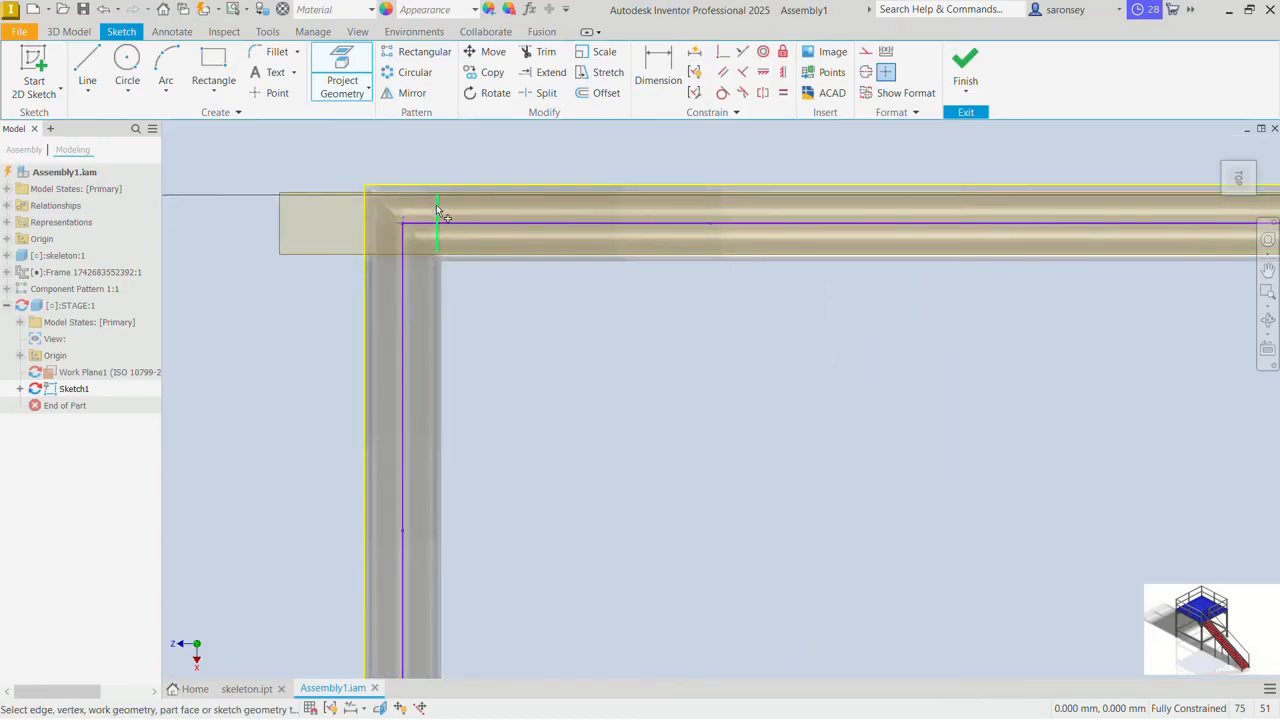
pyautogui.scroll(3, 440, 214)
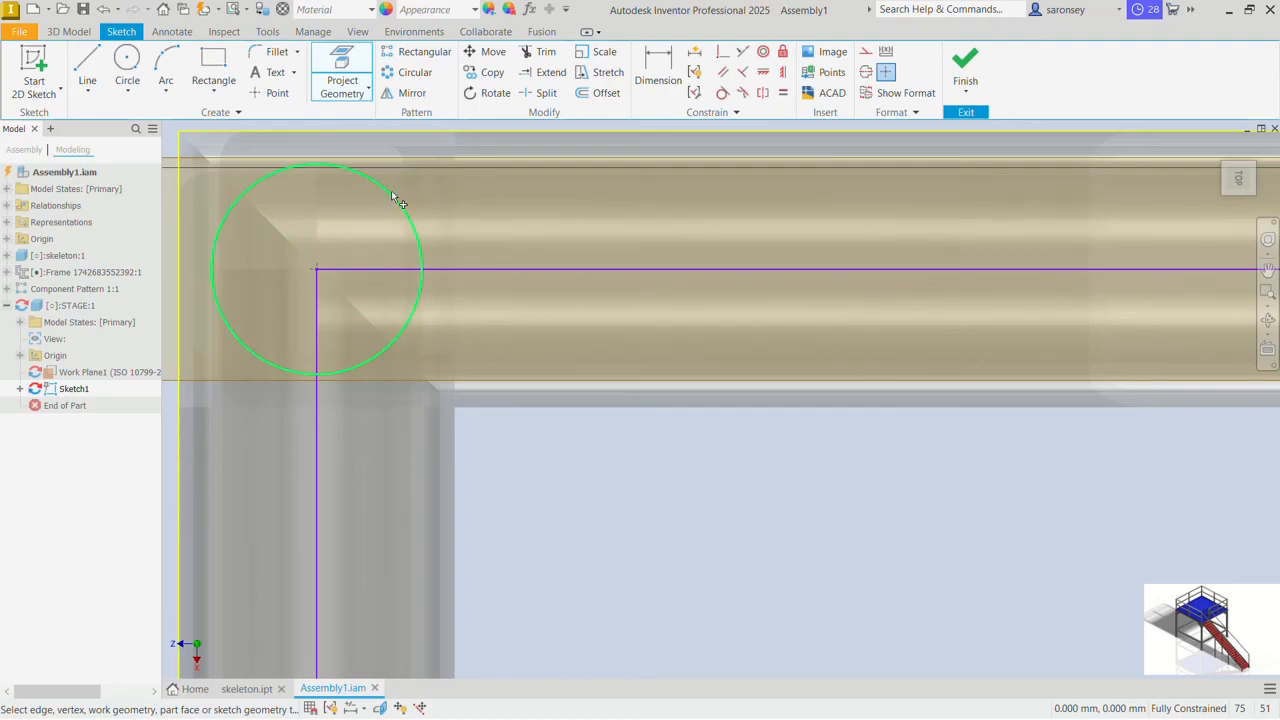
pyautogui.scroll(-3, 393, 195)
pyautogui.moveTo(1112, 283); pyautogui.dragTo(532, 343, button='middle')
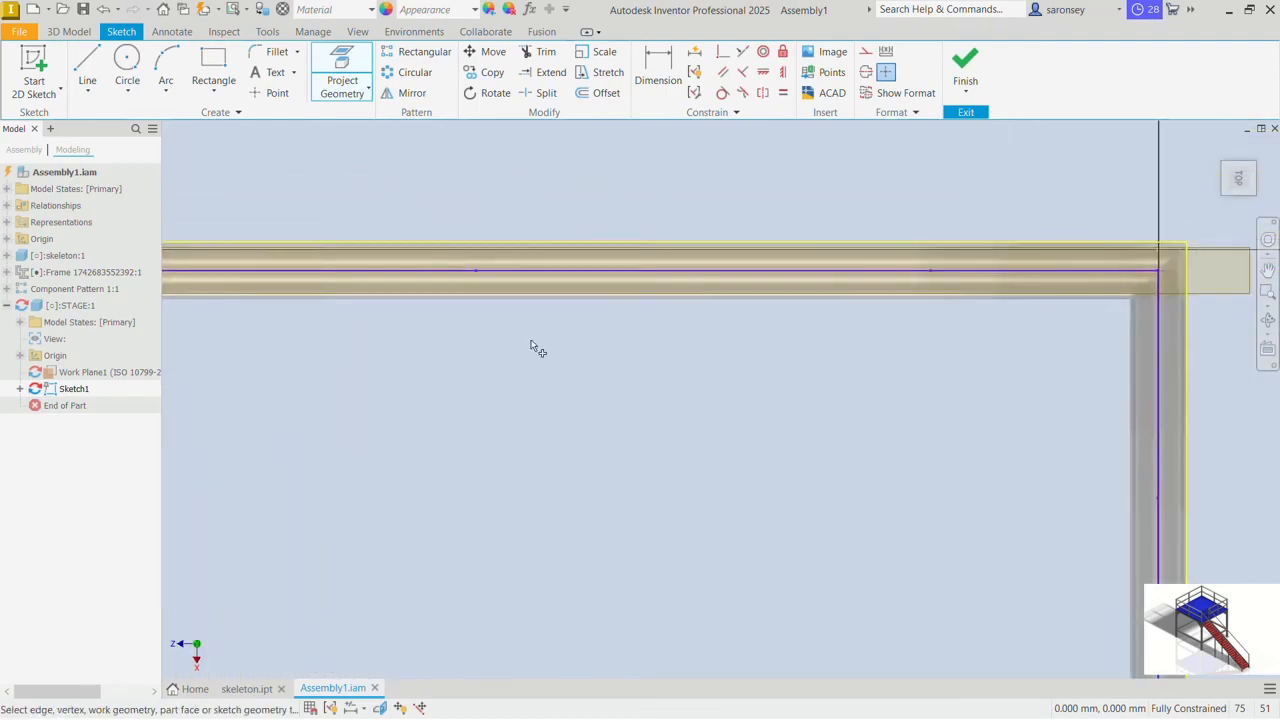
pyautogui.moveTo(746, 277); pyautogui.dragTo(386, 276, button='middle')
pyautogui.scroll(2, 764, 262)
pyautogui.scroll(2, 764, 267)
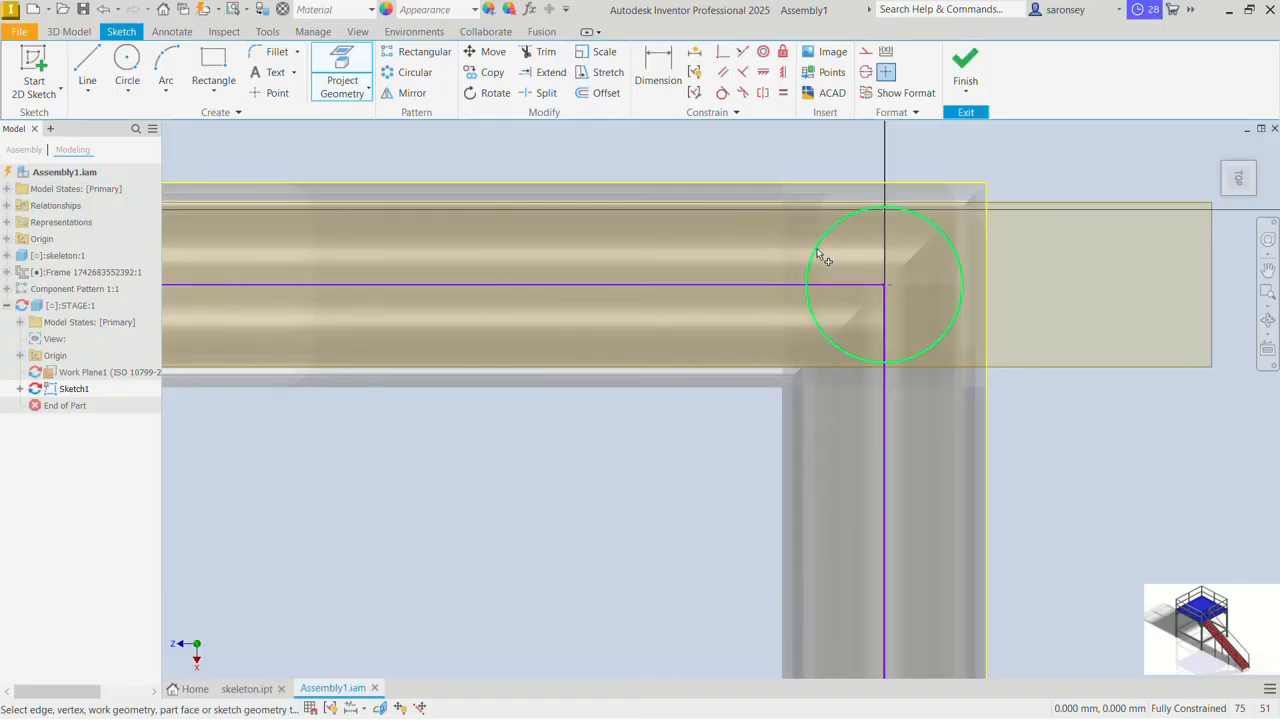
# Step: Project the circular outlines of the two corner railing posts on the stair side into the stage sketch
pyautogui.scroll(-4, 818, 250)
pyautogui.moveTo(774, 365)
pyautogui.mouseDown(button='middle')
pyautogui.moveTo(757, 397)
pyautogui.moveTo(783, 202)
pyautogui.mouseUp(button='middle')
pyautogui.moveTo(811, 477); pyautogui.dragTo(767, 221, button='middle')
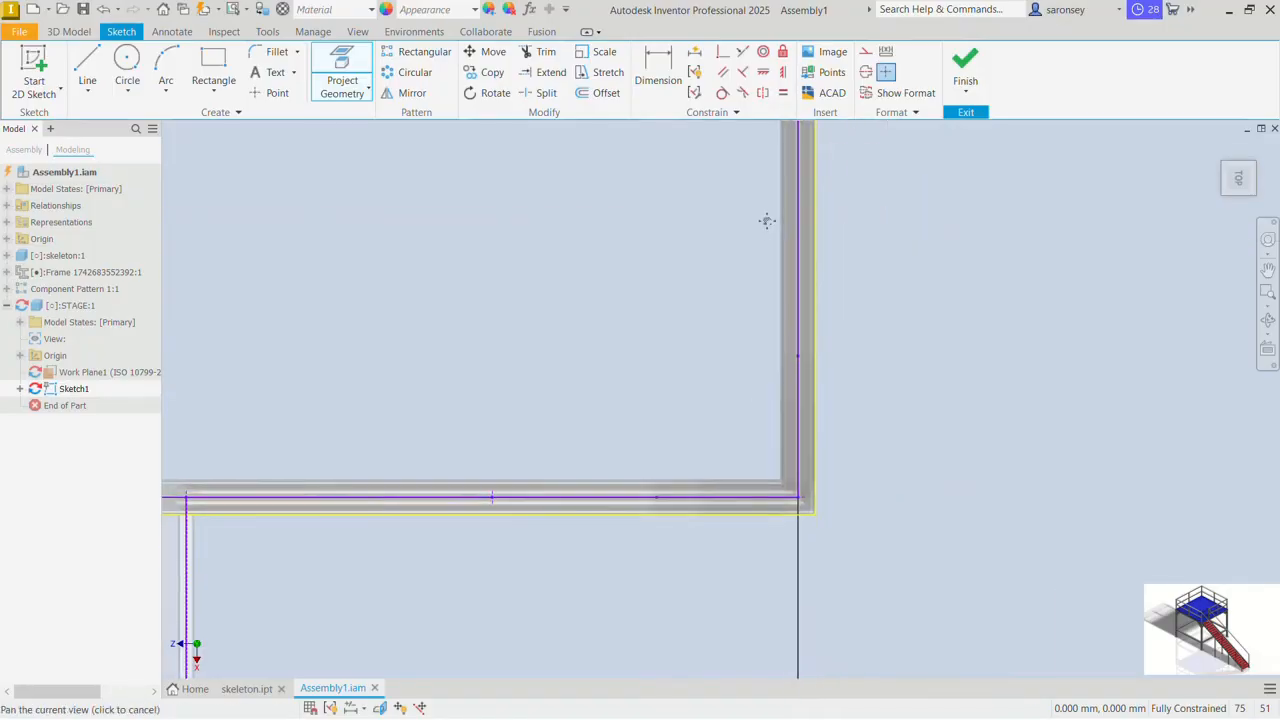
pyautogui.scroll(4, 812, 503)
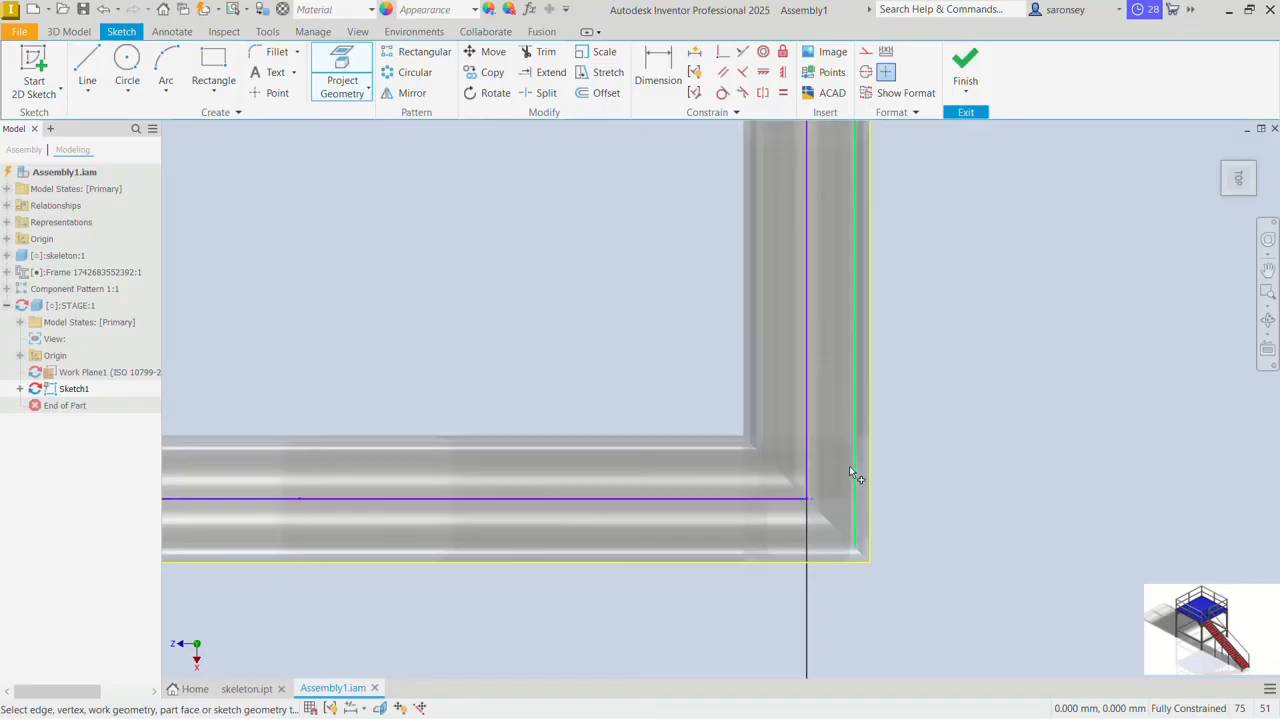
pyautogui.click(762, 485)
pyautogui.scroll(-2, 764, 484)
pyautogui.scroll(-1, 380, 440)
pyautogui.moveTo(185, 435); pyautogui.dragTo(815, 405, button='middle')
pyautogui.moveTo(510, 440); pyautogui.dragTo(878, 453, button='middle')
pyautogui.scroll(4, 481, 472)
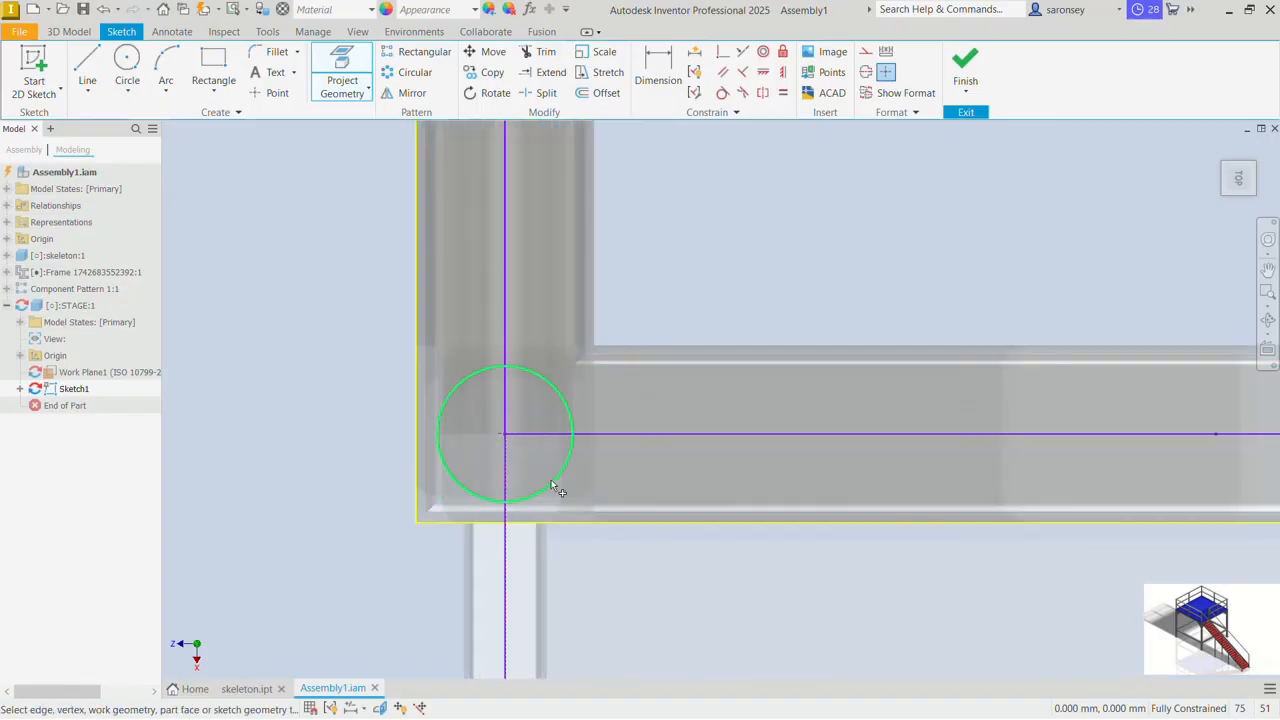
pyautogui.click(554, 480)
# Step: Finish the stage sketch and extrude the floor profile 10 mm, leaving the corner post circles open
pyautogui.click(965, 65)
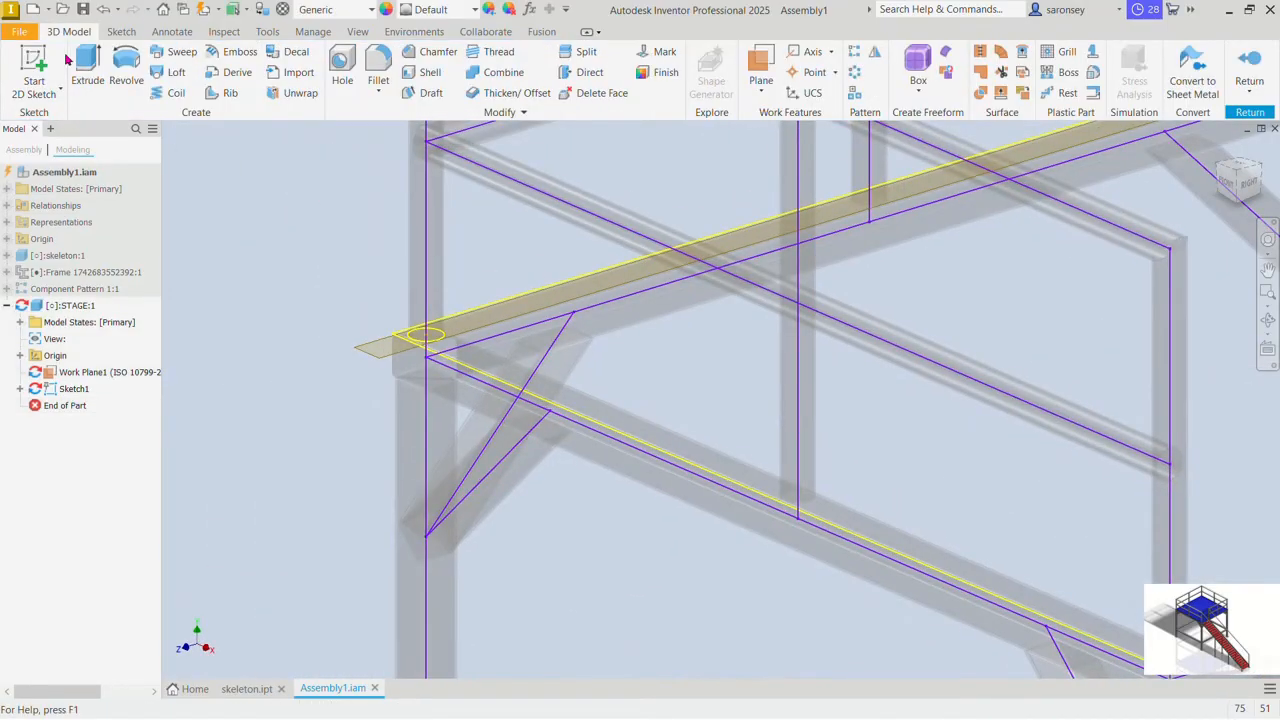
pyautogui.click(92, 66)
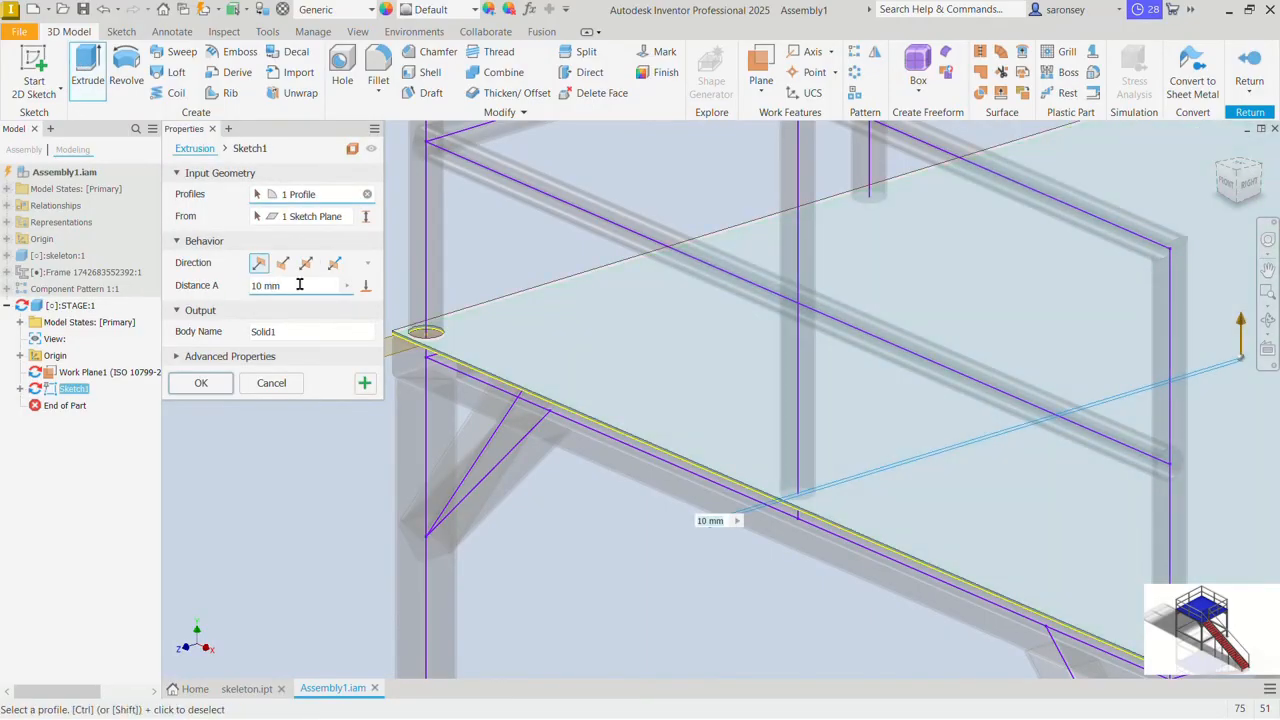
pyautogui.click(208, 383)
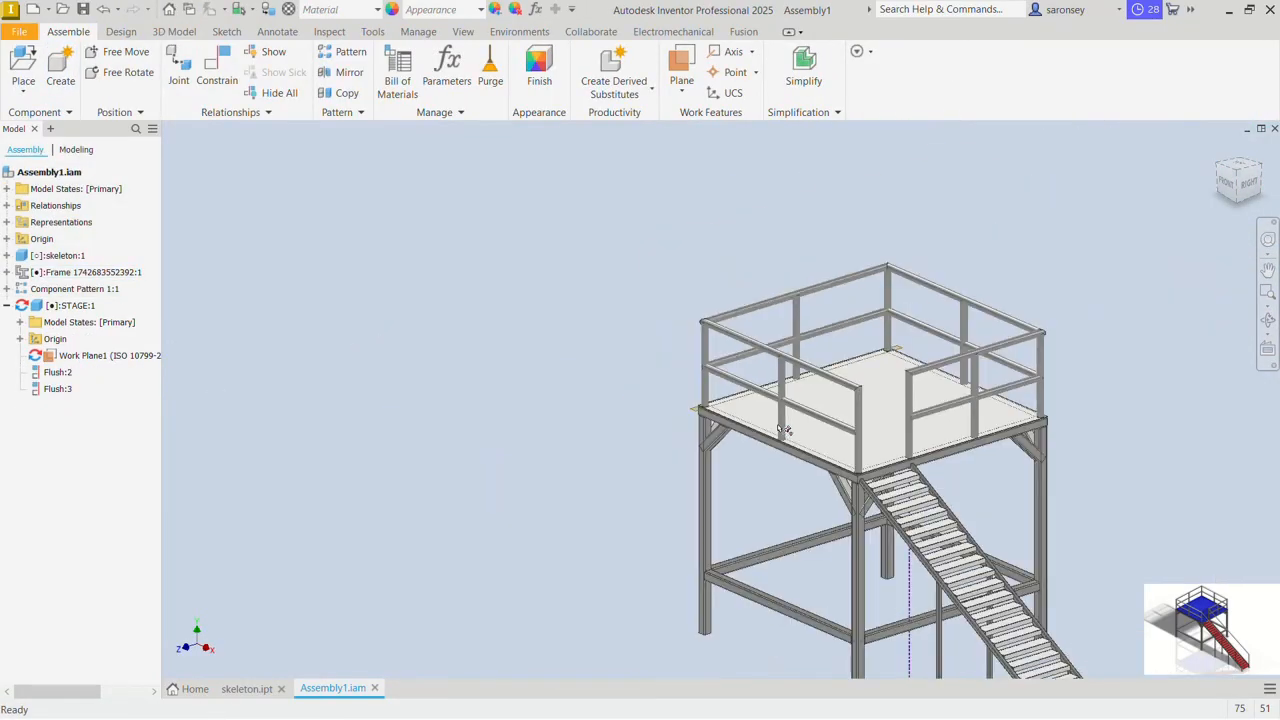
# Step: Edit the STAGE part in place and hide its work plane
pyautogui.moveTo(692, 383); pyautogui.dragTo(476, 256, button='middle')
pyautogui.scroll(5, 500, 281)
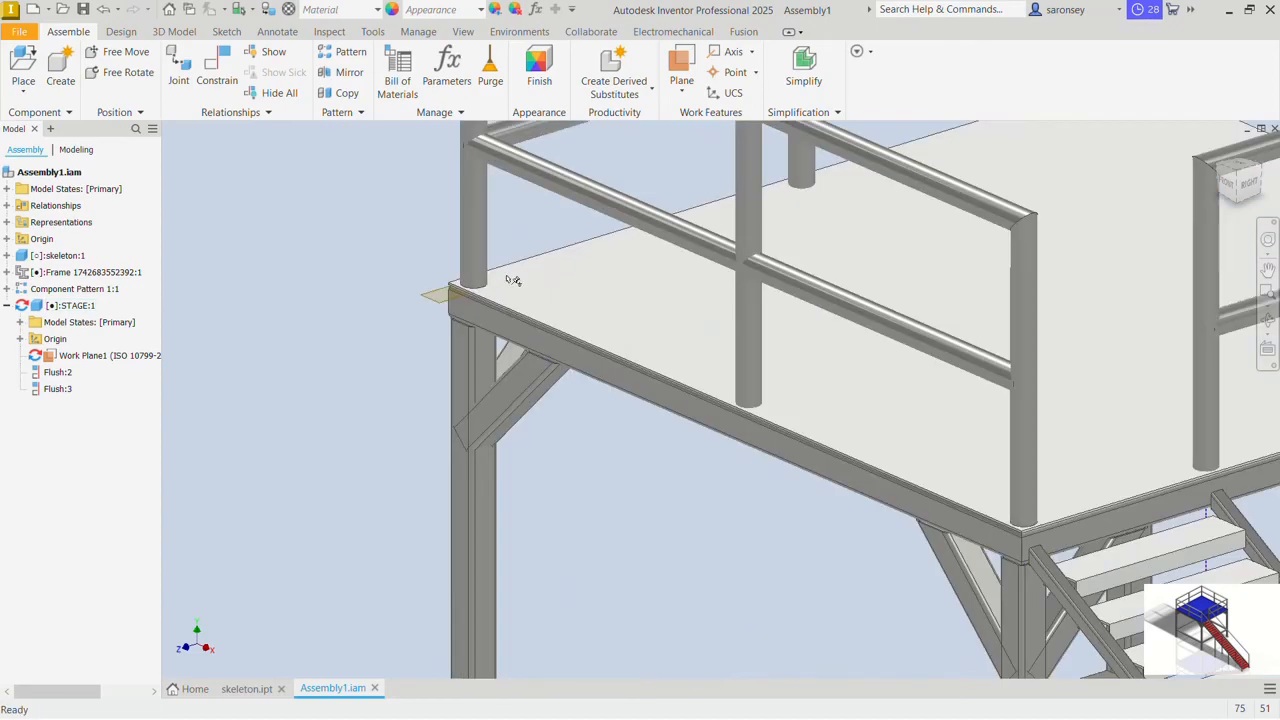
pyautogui.doubleClick(606, 320)
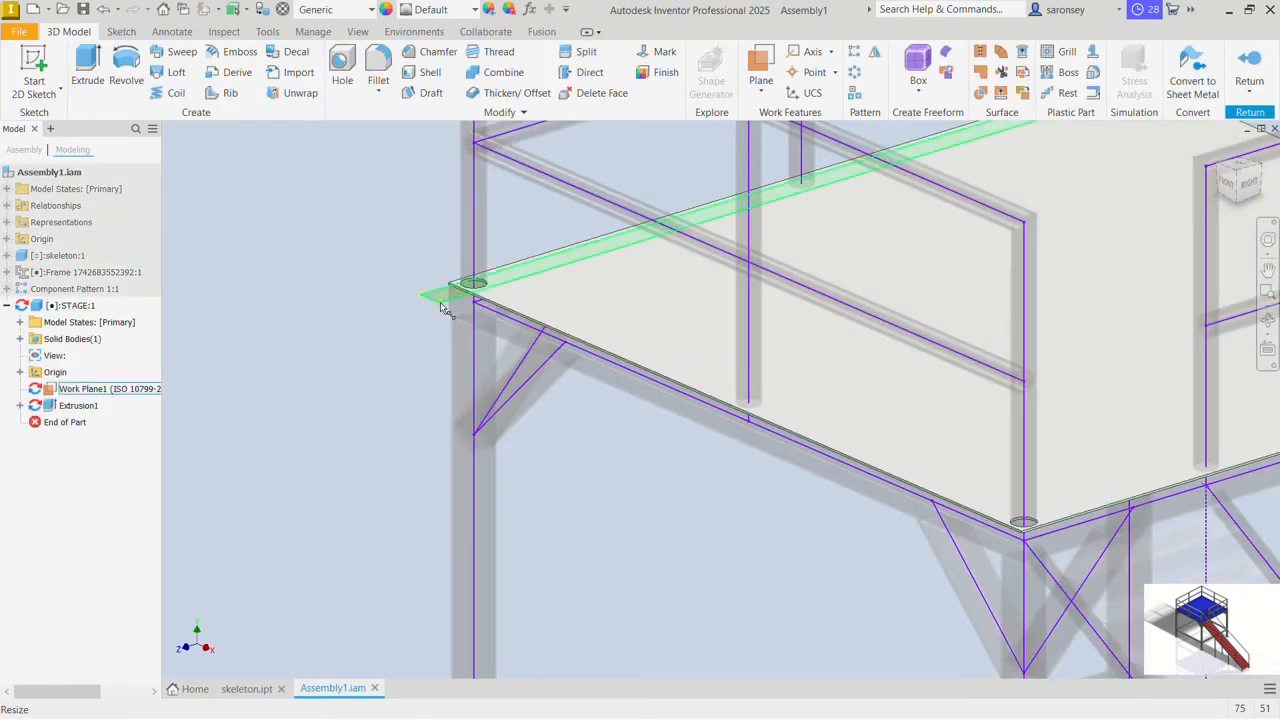
pyautogui.click(441, 299)
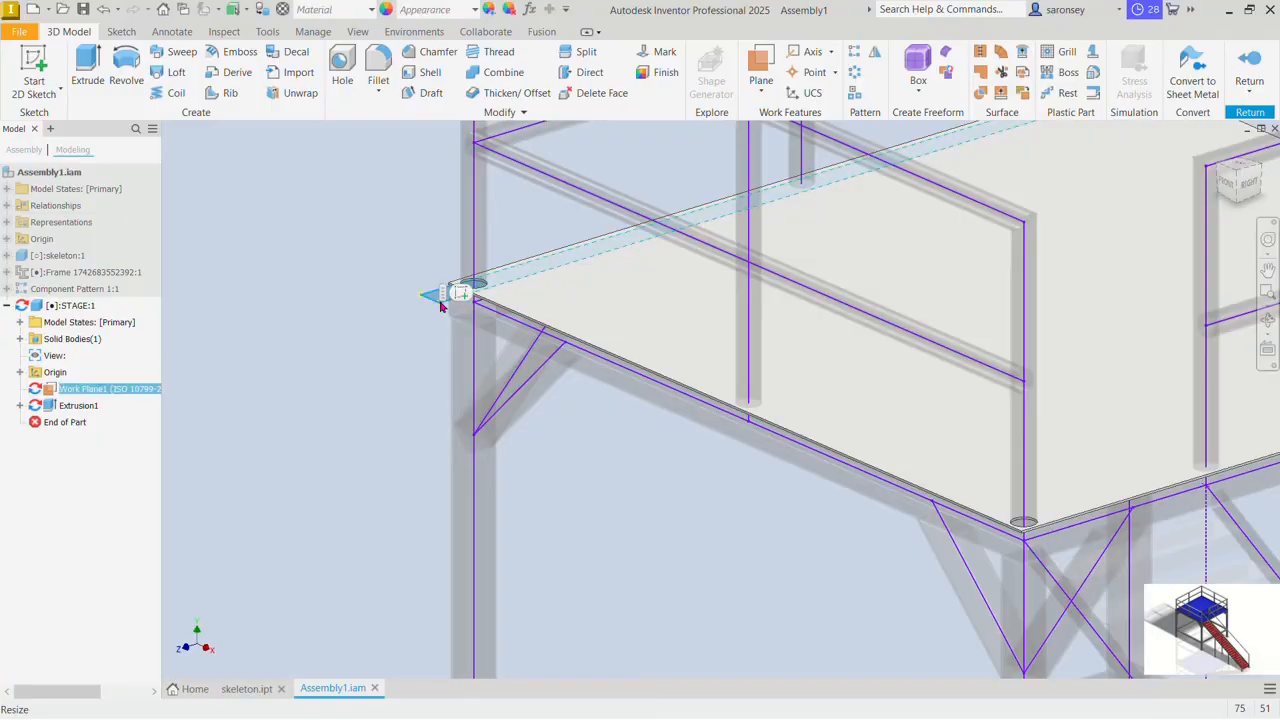
pyautogui.rightClick(441, 302)
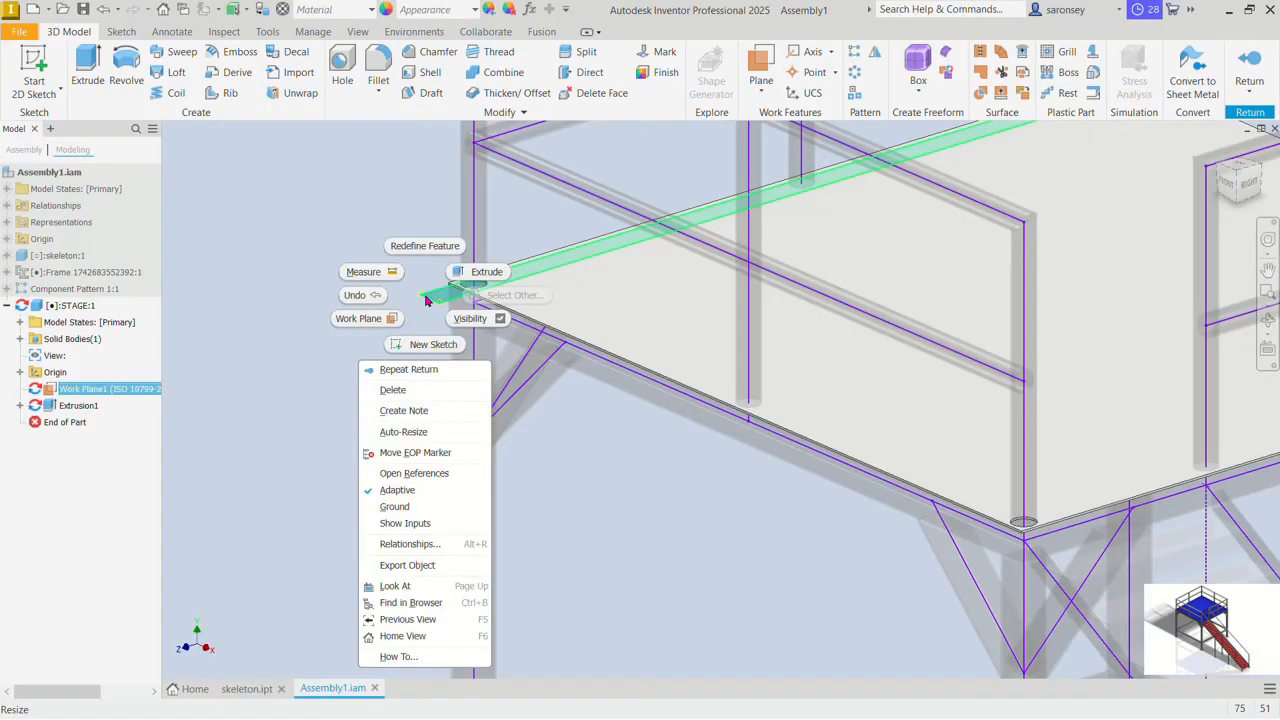
pyautogui.click(478, 319)
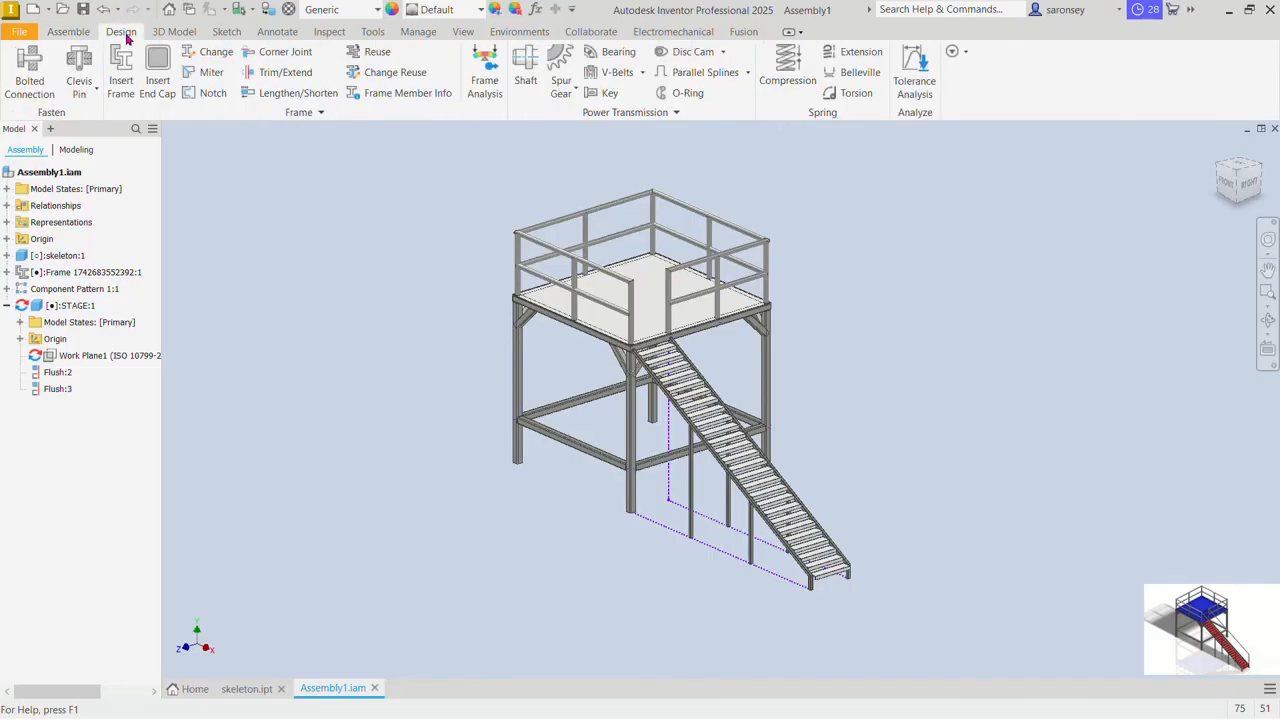
# Step: Set up a filleted-corner end cap, 20 mm thick with a -50 mm profile offset, on the bottom face of one platform leg
pyautogui.click(158, 72)
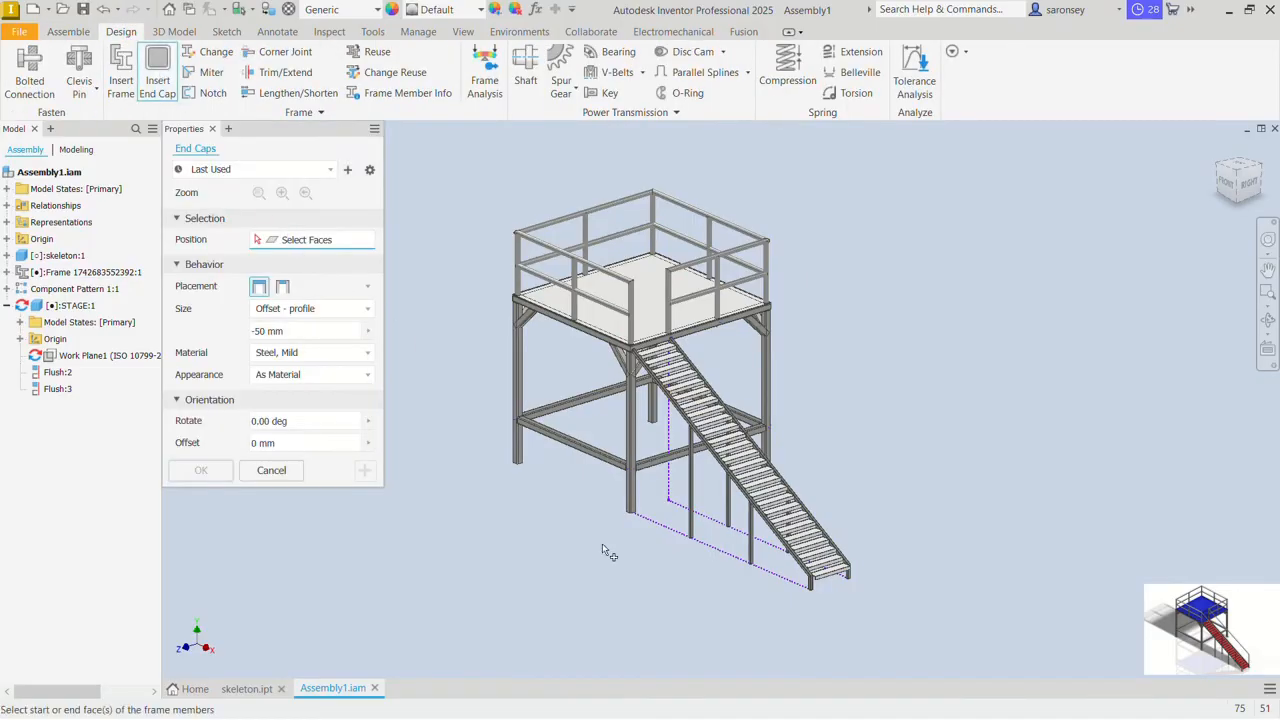
pyautogui.moveTo(620, 567)
pyautogui.keyDown('shift'); pyautogui.mouseDown(button='middle')
pyautogui.moveTo(615, 472)
pyautogui.moveTo(533, 535)
pyautogui.mouseUp(button='middle'); pyautogui.keyUp('shift')
pyautogui.scroll(-10, 533, 517)
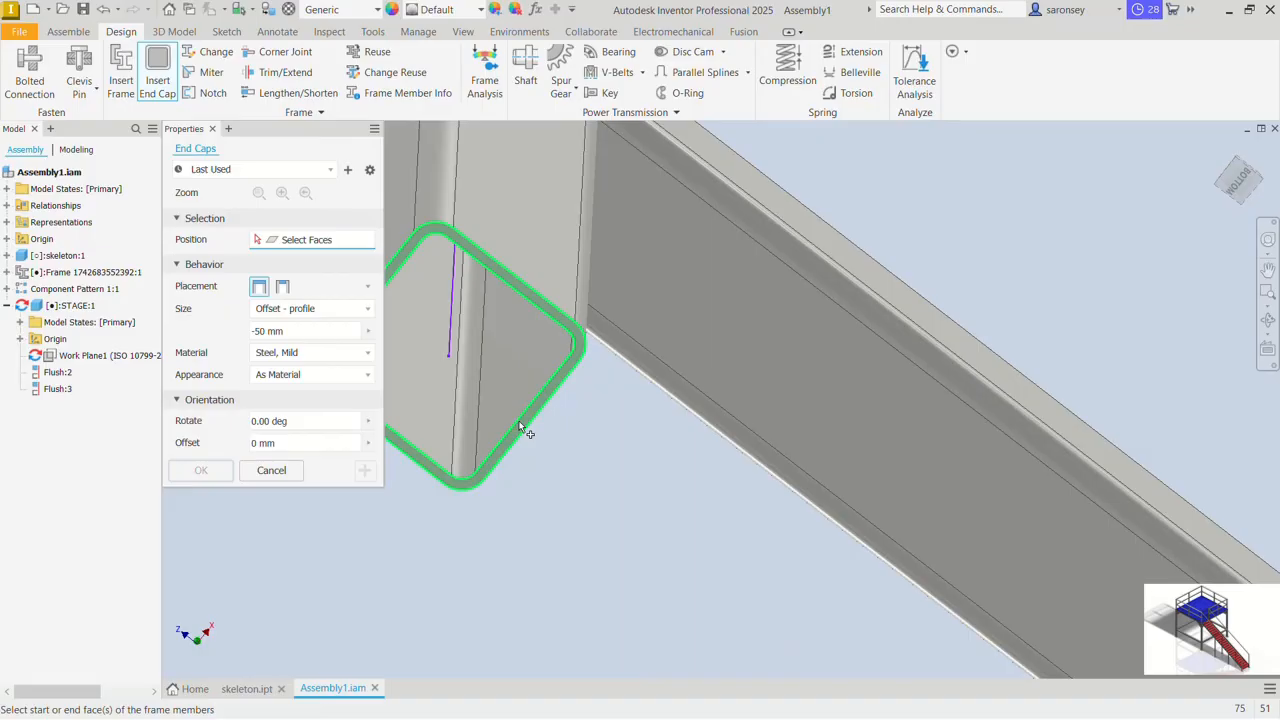
pyautogui.click(520, 428)
pyautogui.scroll(5, 530, 428)
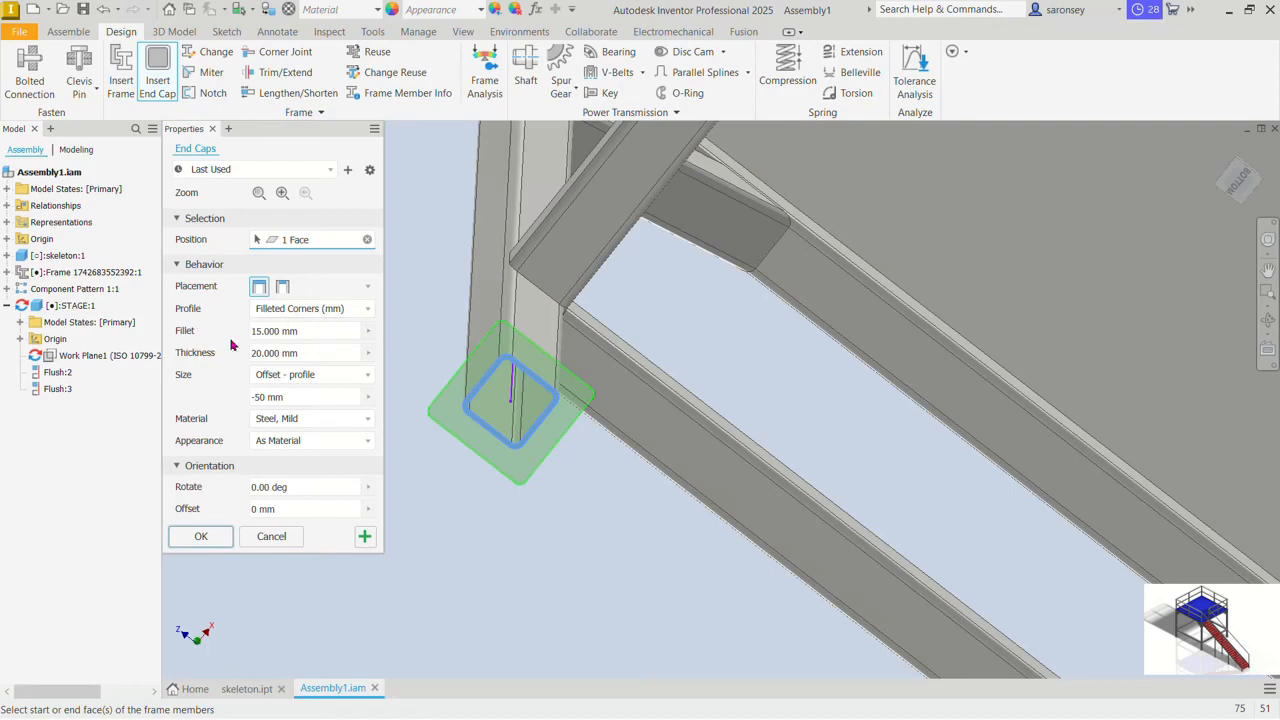
pyautogui.click(308, 355)
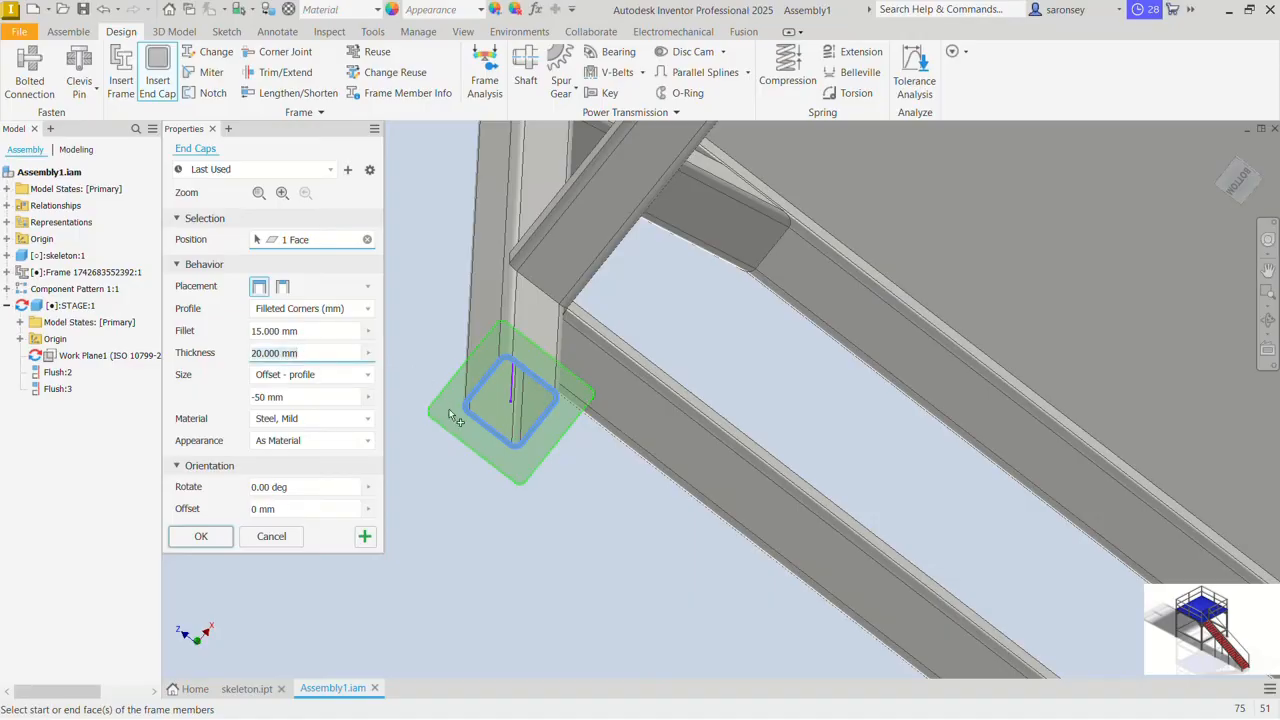
pyautogui.scroll(2, 458, 425)
pyautogui.keyDown('shift'); pyautogui.moveTo(460, 425); pyautogui.dragTo(481, 462, button='middle'); pyautogui.keyUp('shift')
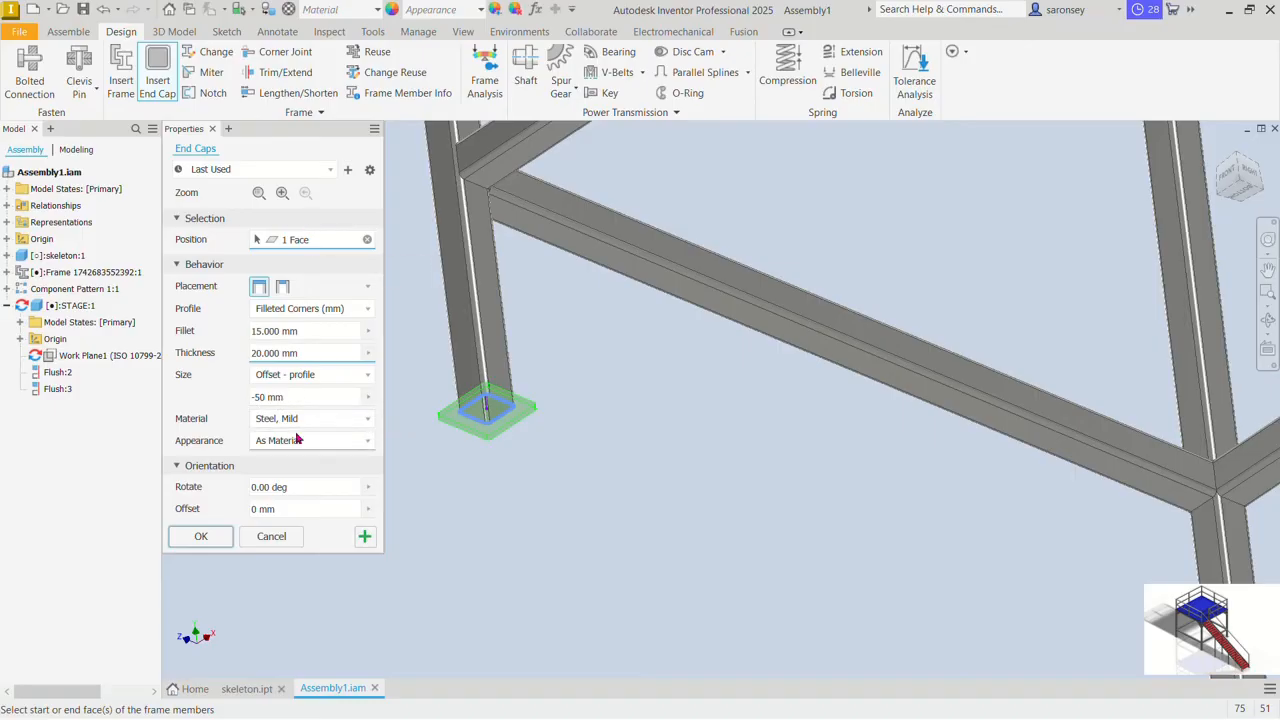
# Step: Add the bottom faces of the other three platform legs to the end cap selection
pyautogui.scroll(-5, 550, 510)
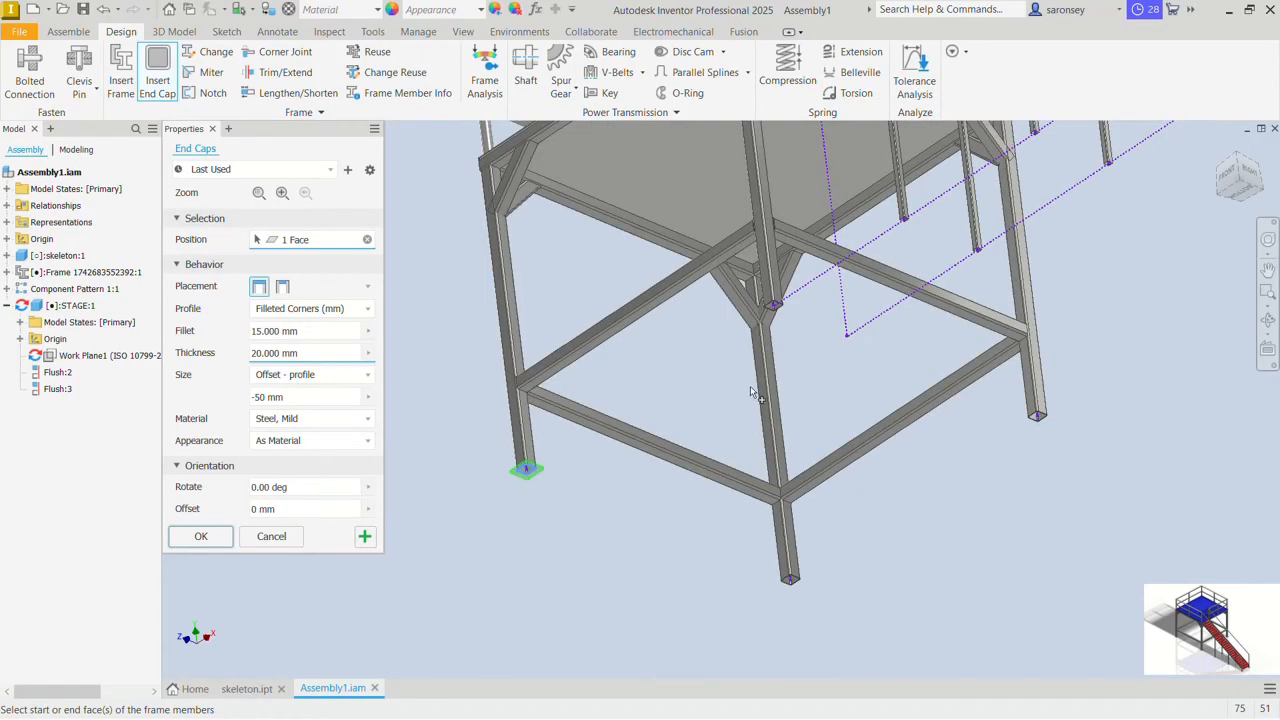
pyautogui.scroll(5, 780, 308)
pyautogui.click(781, 390)
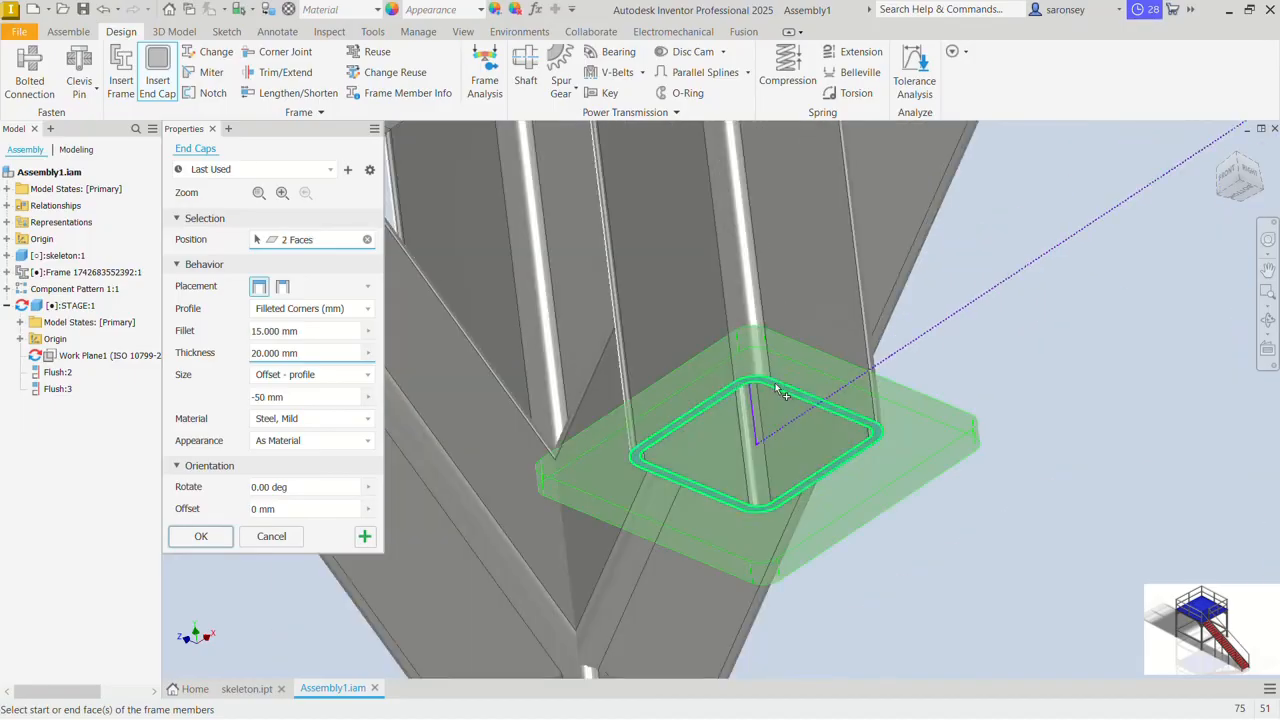
pyautogui.scroll(-5, 776, 386)
pyautogui.scroll(5, 787, 566)
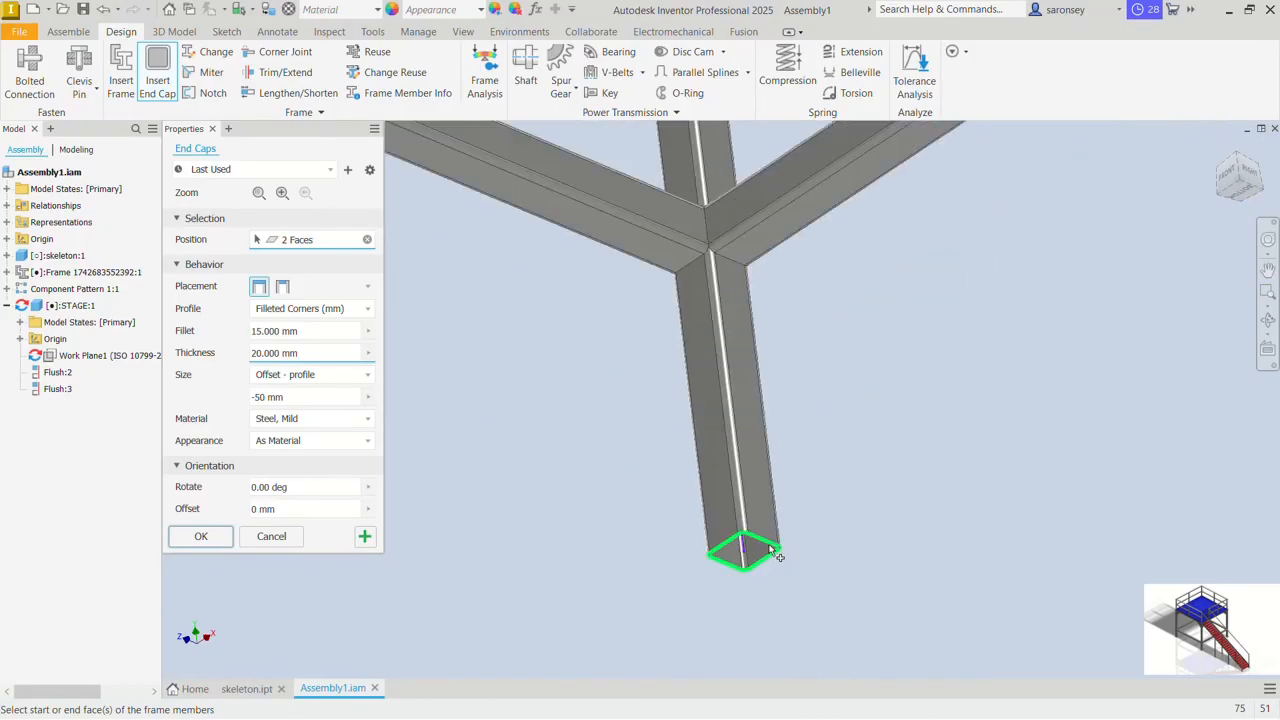
pyautogui.click(779, 553)
pyautogui.scroll(-5, 779, 553)
pyautogui.scroll(5, 962, 440)
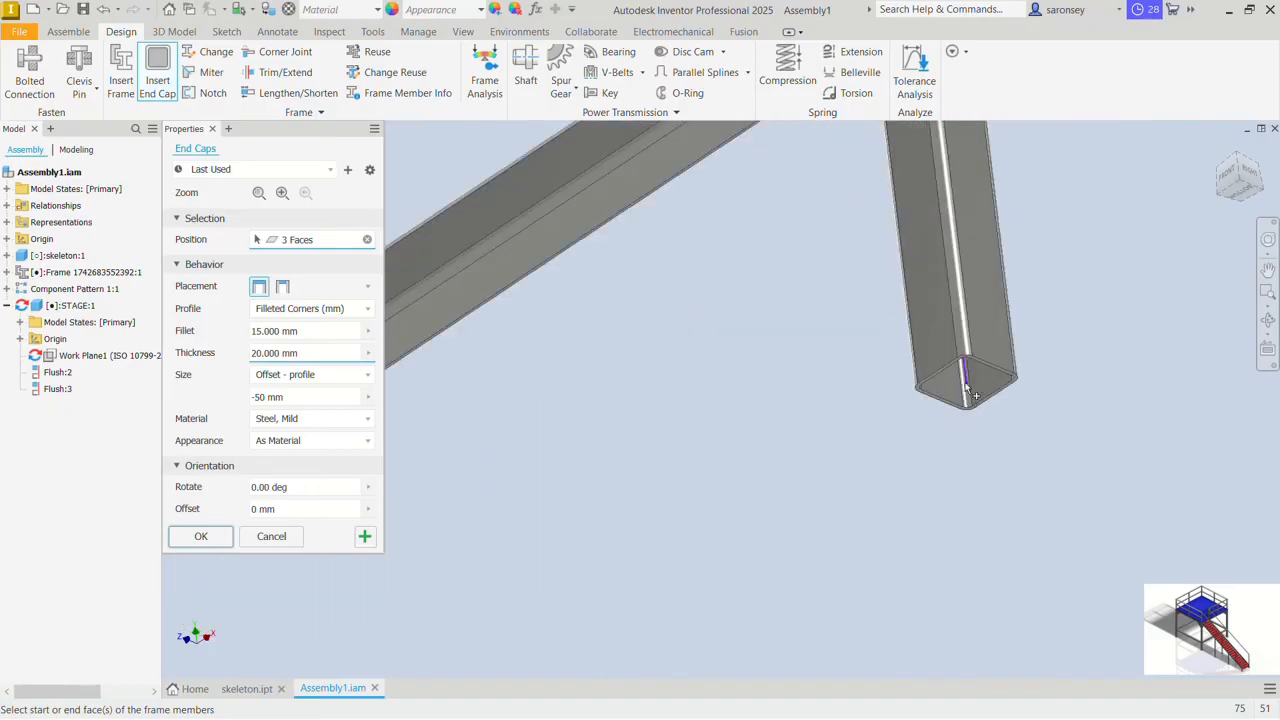
pyautogui.scroll(2, 968, 362)
pyautogui.click(998, 367)
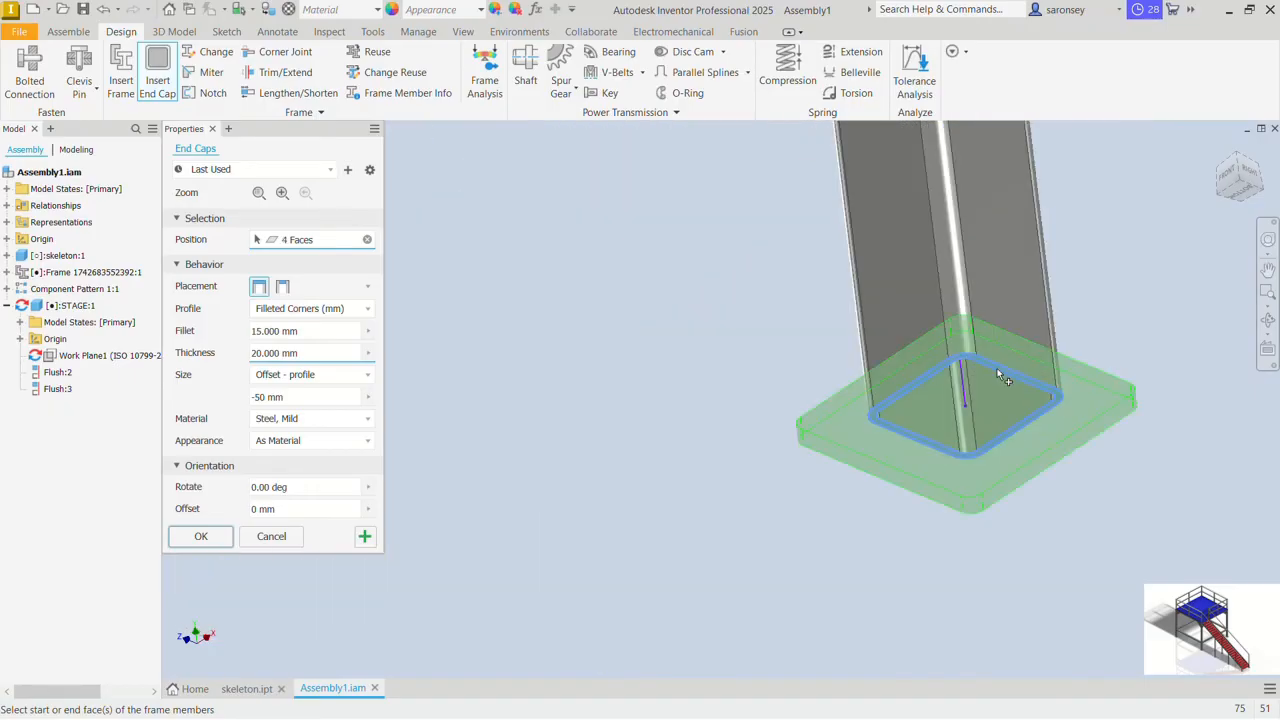
# Step: Add the bottom faces of the two tall stair support posts nearest the platform to the end cap selection
pyautogui.scroll(-5, 997, 368)
pyautogui.scroll(-4, 991, 367)
pyautogui.moveTo(1079, 290); pyautogui.dragTo(942, 443, button='middle')
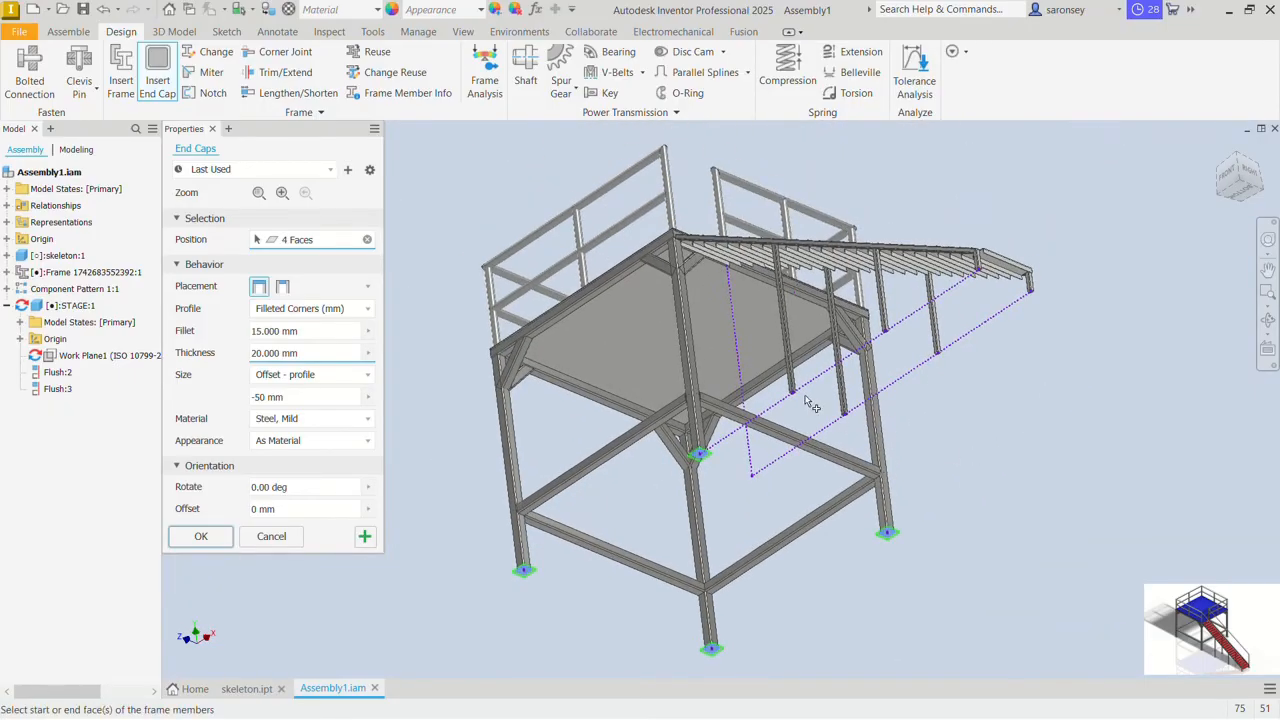
pyautogui.scroll(6, 812, 406)
pyautogui.click(677, 343)
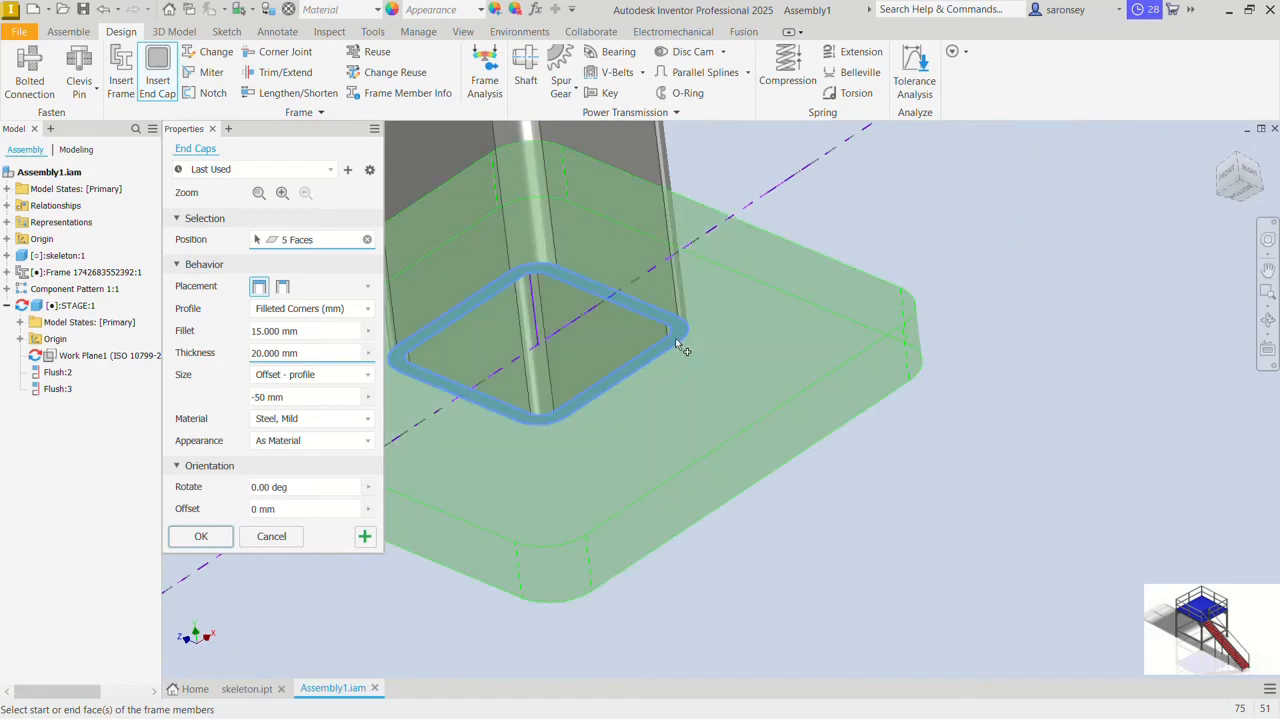
pyautogui.scroll(-5, 675, 343)
pyautogui.scroll(6, 1138, 521)
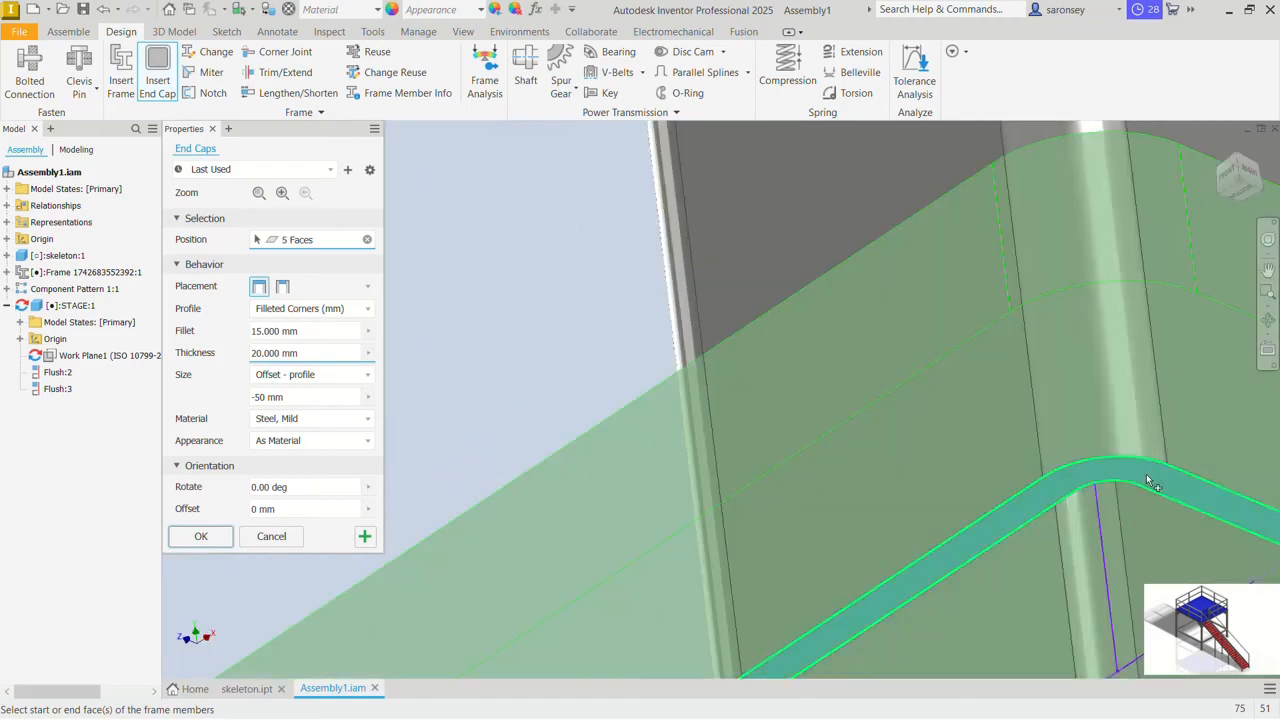
pyautogui.click(1146, 476)
pyautogui.scroll(-6, 1106, 454)
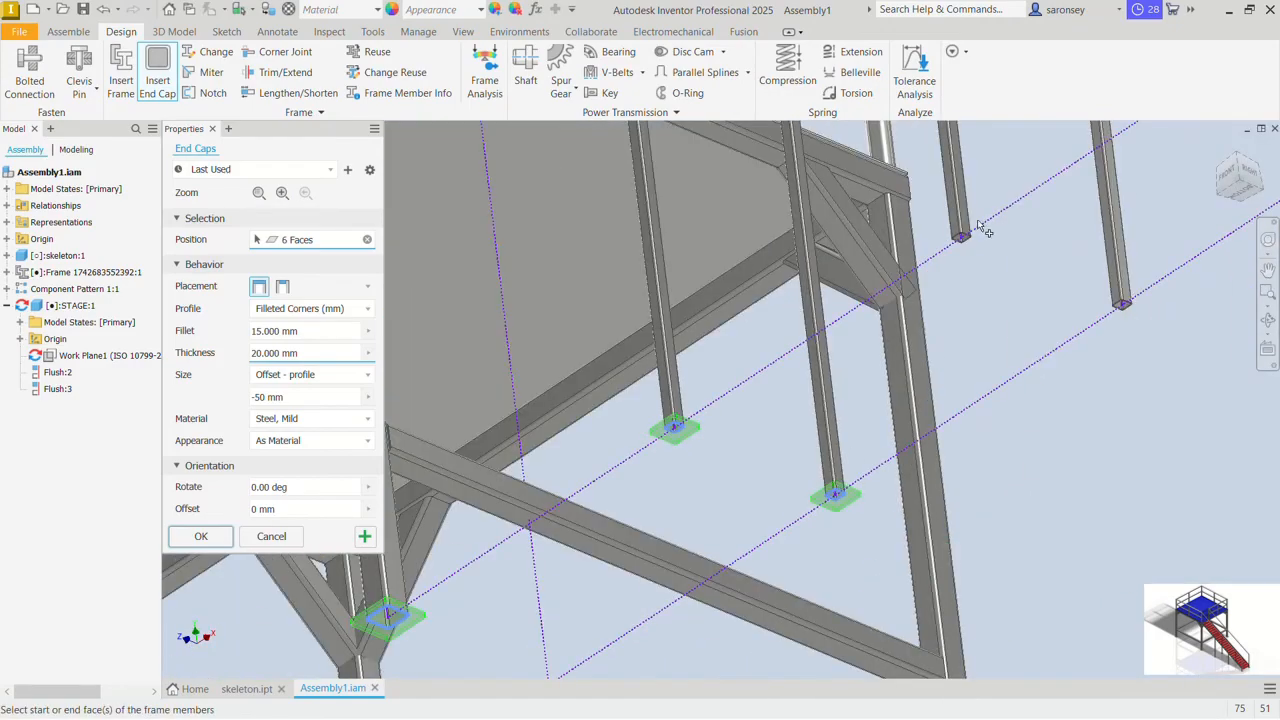
# Step: Add the bottom faces of the two shorter stair support posts farther down the stair to the end cap selection
pyautogui.scroll(6, 979, 223)
pyautogui.click(943, 290)
pyautogui.scroll(-6, 950, 292)
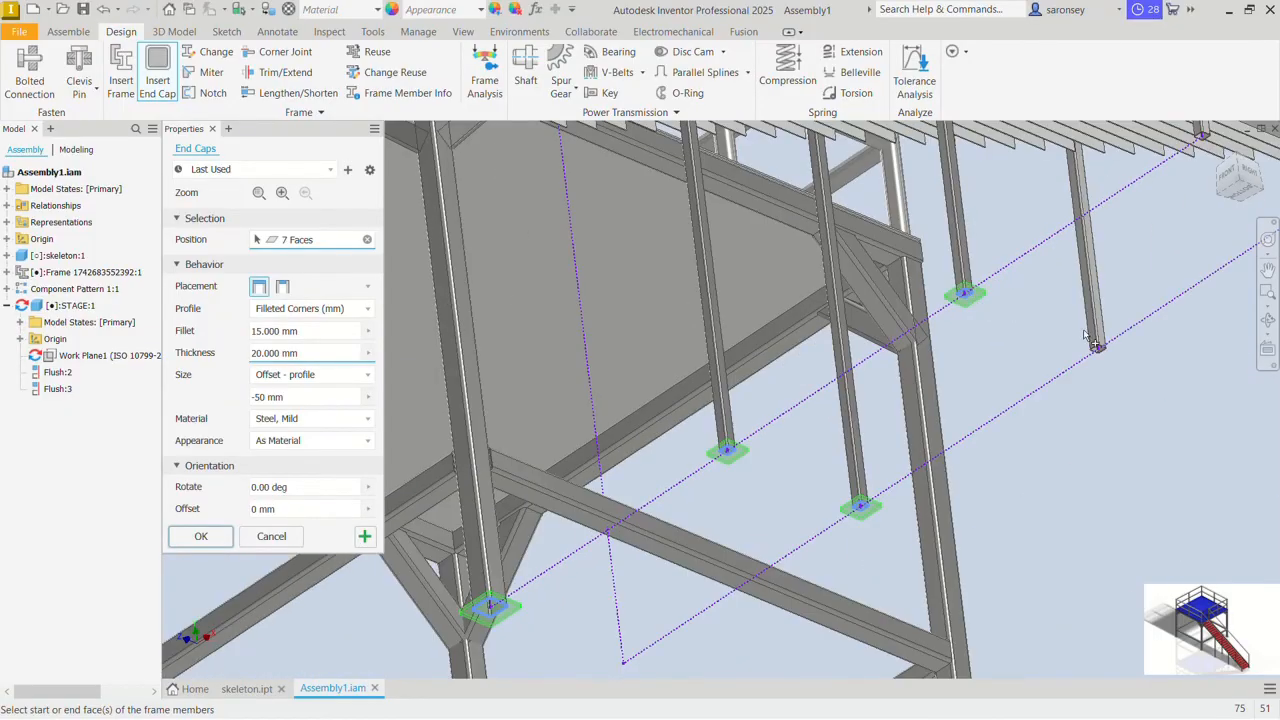
pyautogui.scroll(6, 1090, 340)
pyautogui.click(914, 357)
pyautogui.scroll(-6, 912, 355)
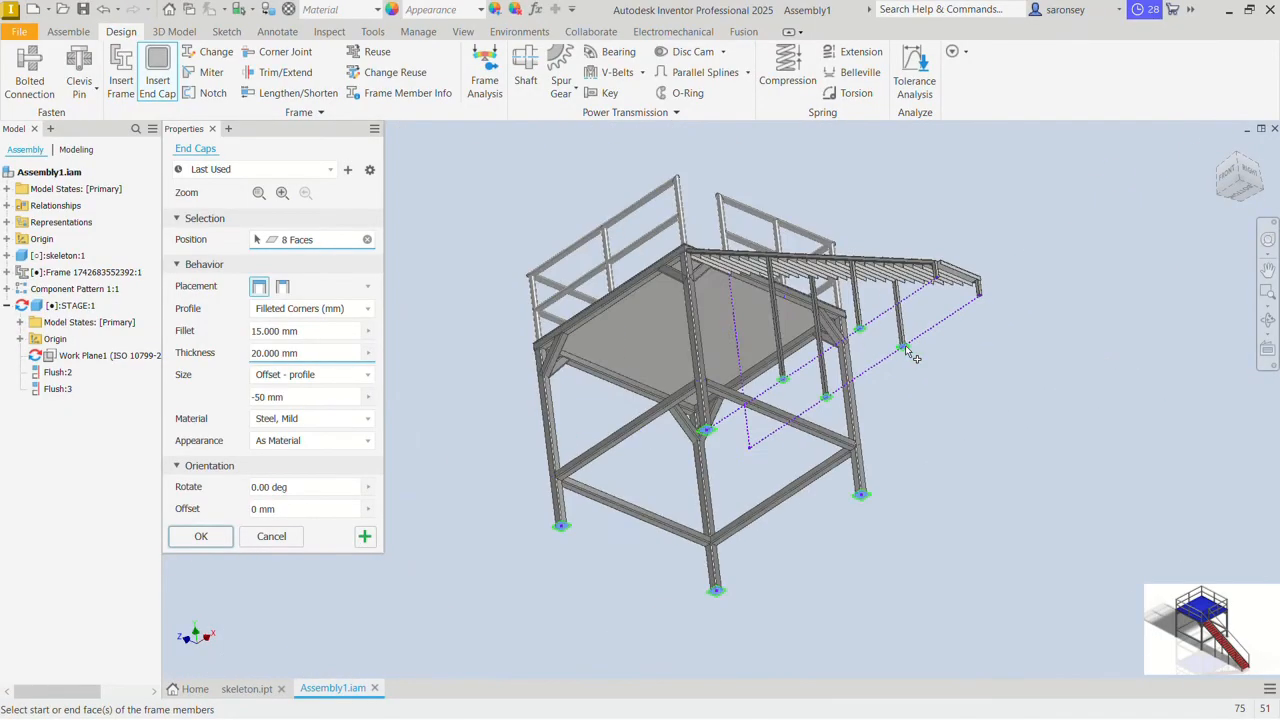
# Step: Add the bottom faces of the two short posts at the stair's foot to the selection and create the end caps with the default names
pyautogui.scroll(6, 913, 357)
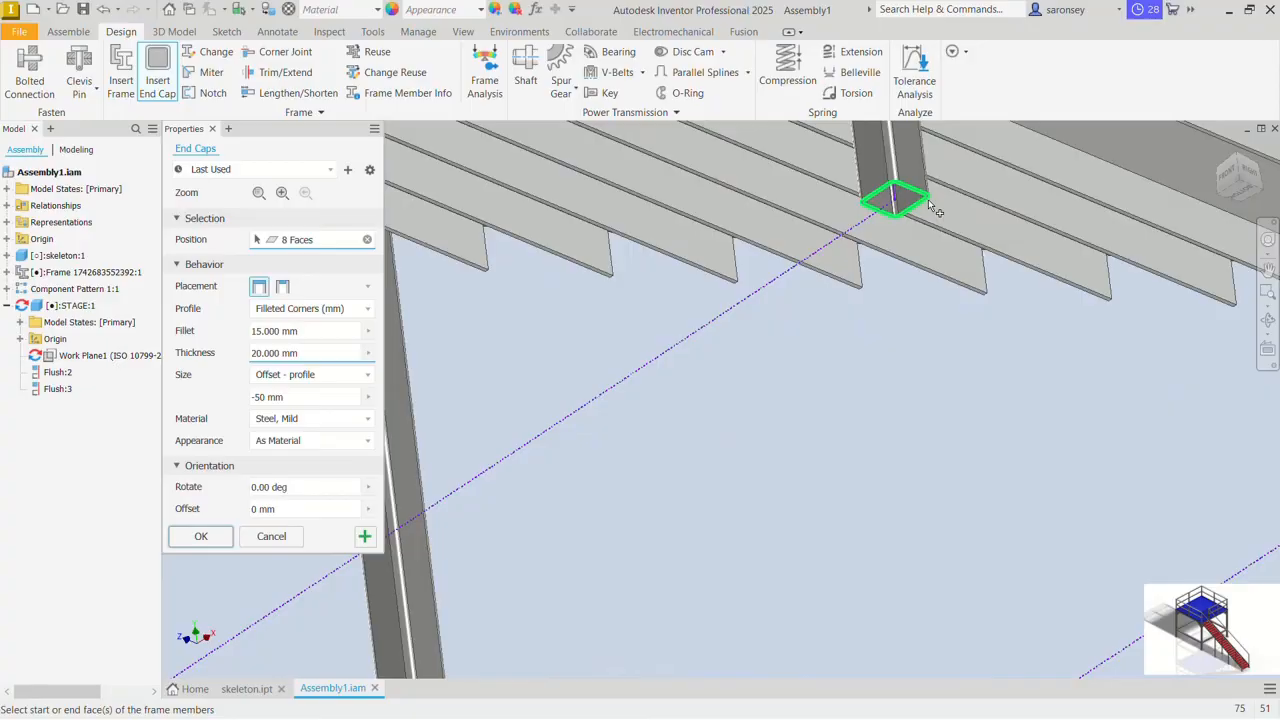
pyautogui.click(930, 207)
pyautogui.scroll(-6, 930, 210)
pyautogui.scroll(6, 1080, 282)
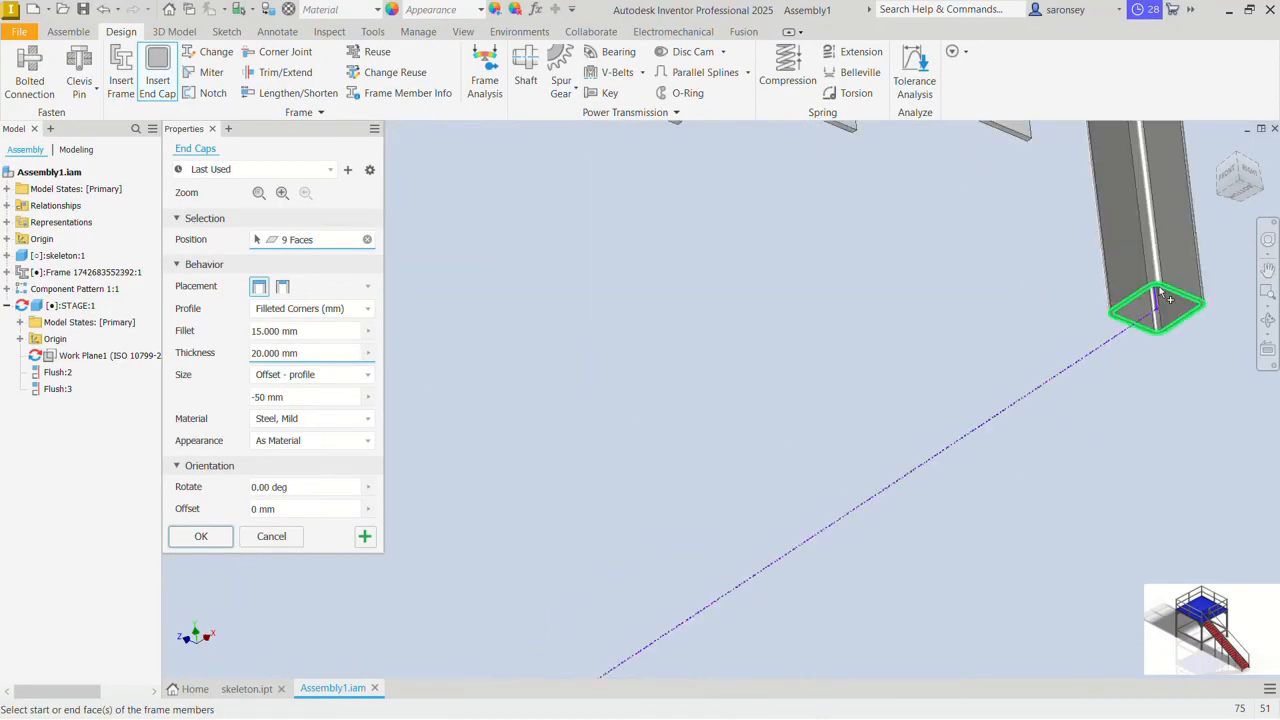
pyautogui.click(1168, 298)
pyautogui.scroll(-6, 1160, 305)
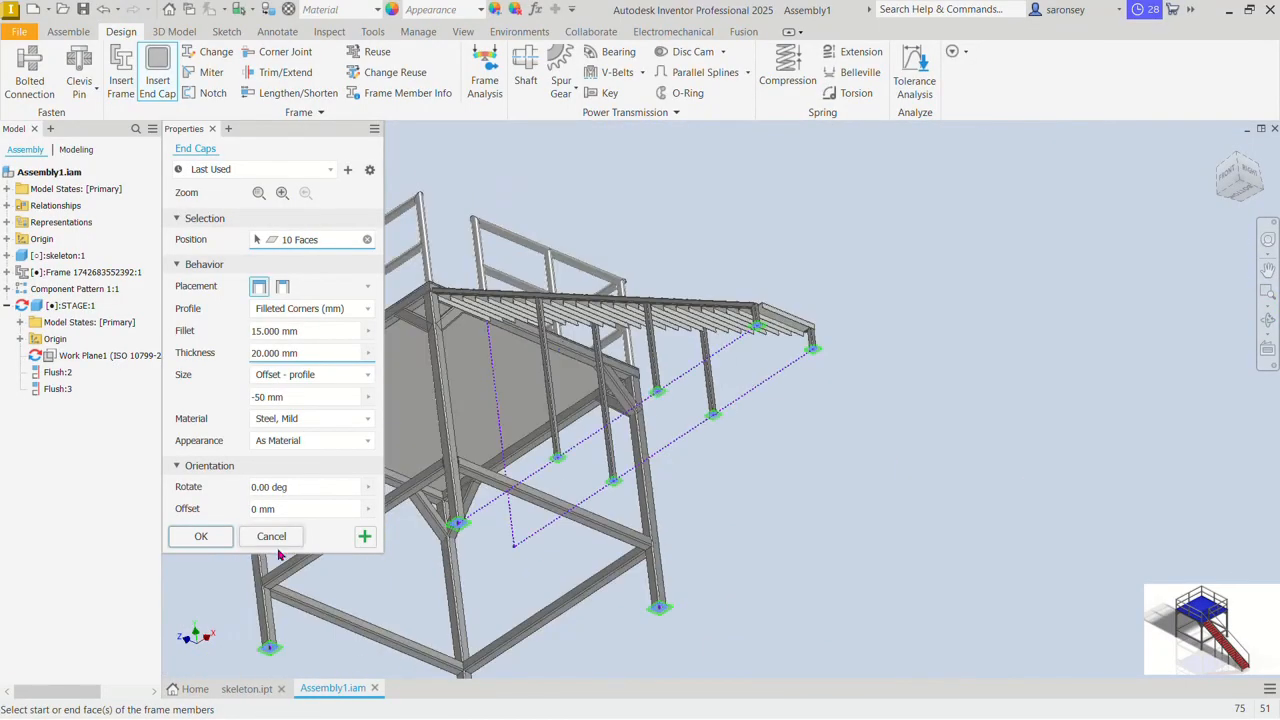
pyautogui.click(200, 537)
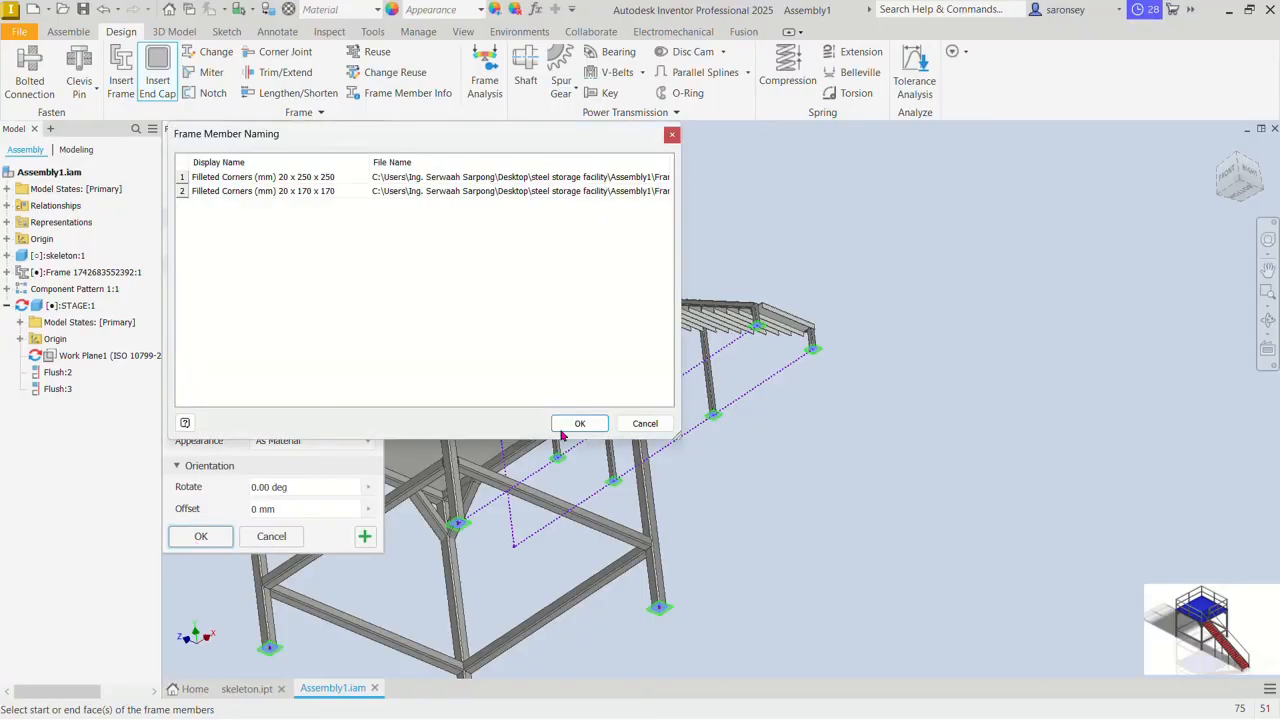
pyautogui.click(573, 424)
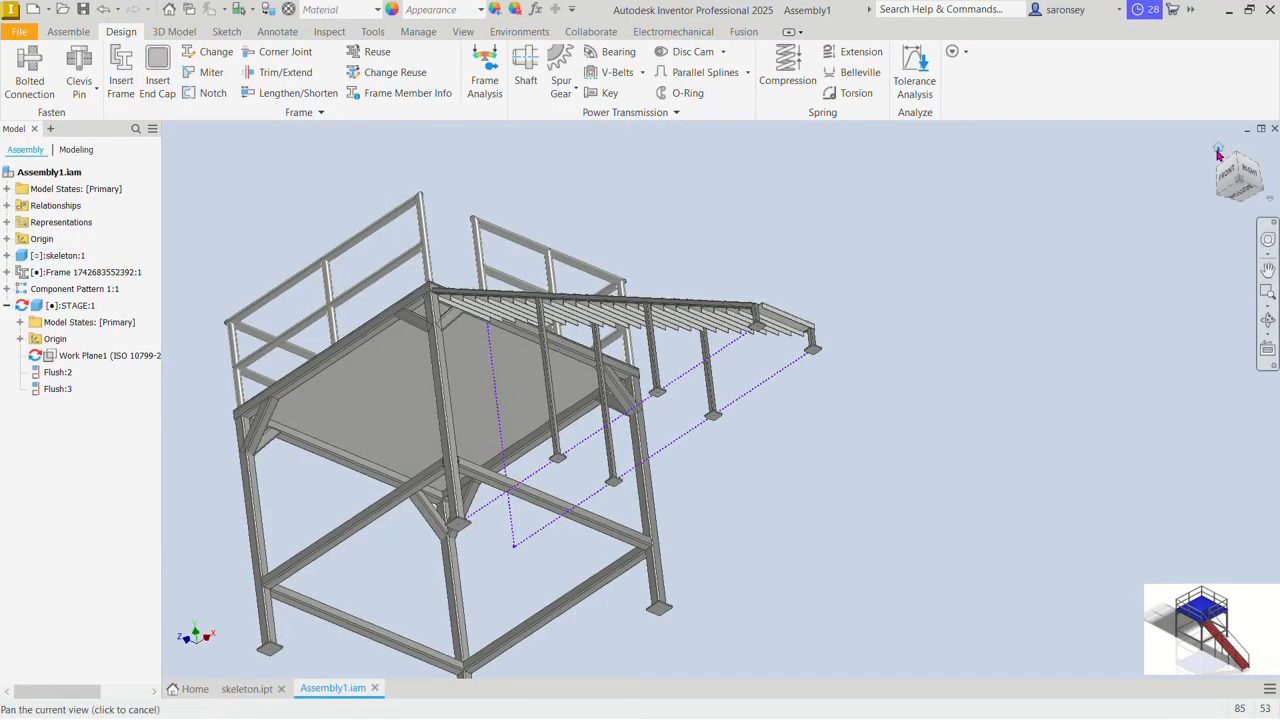
pyautogui.click(1218, 151)
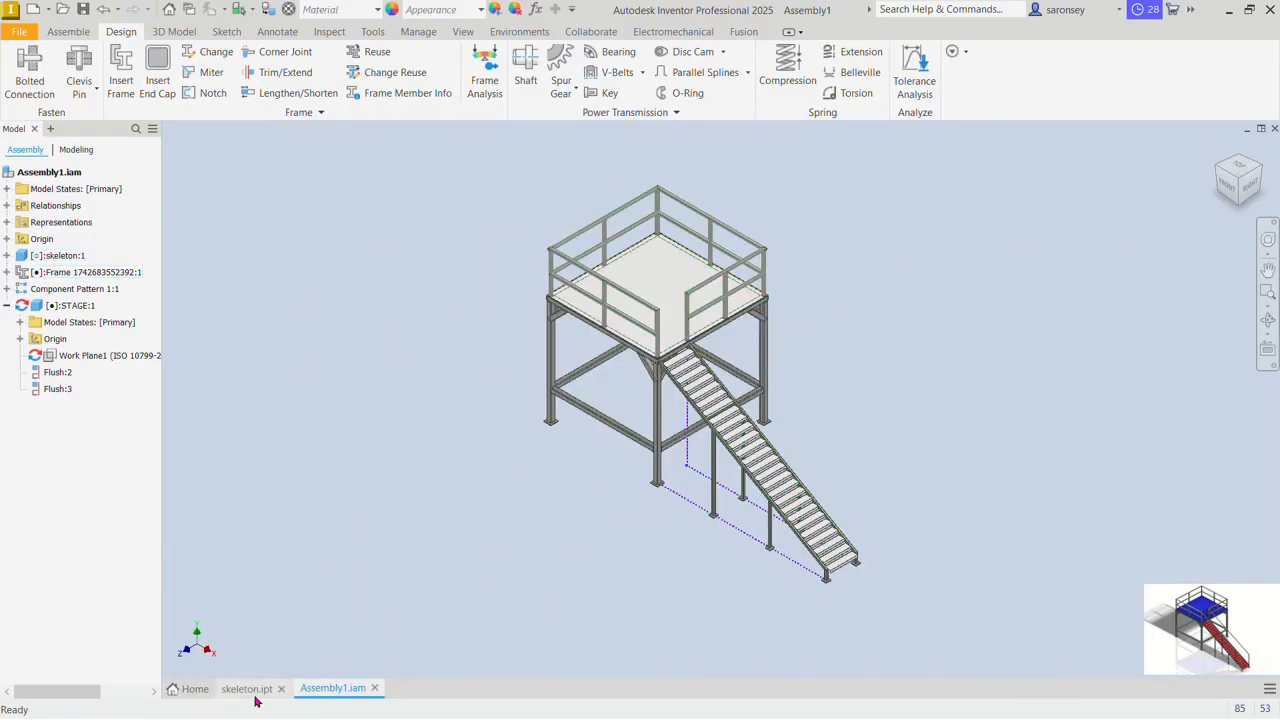
# Step: Hide the skeleton part's 3D Sketch1 in the assembly
pyautogui.click(70, 259)
pyautogui.click(8, 256)
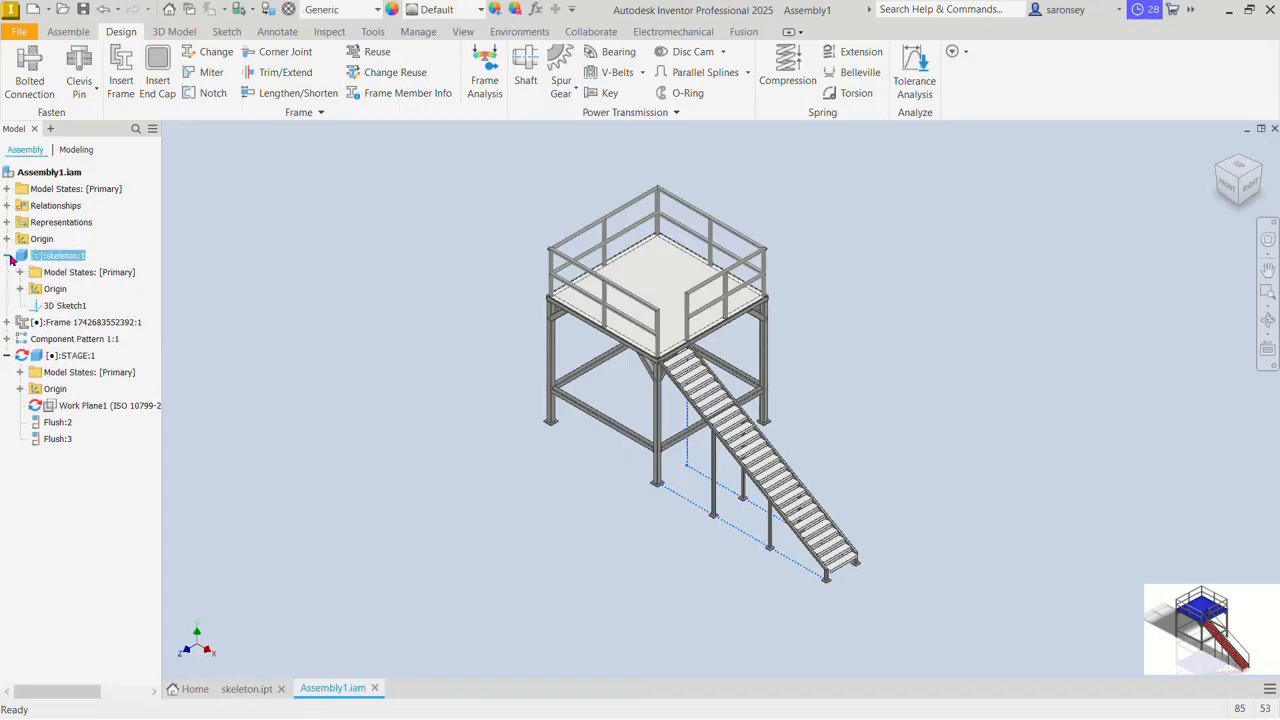
pyautogui.click(47, 308)
pyautogui.rightClick(45, 313)
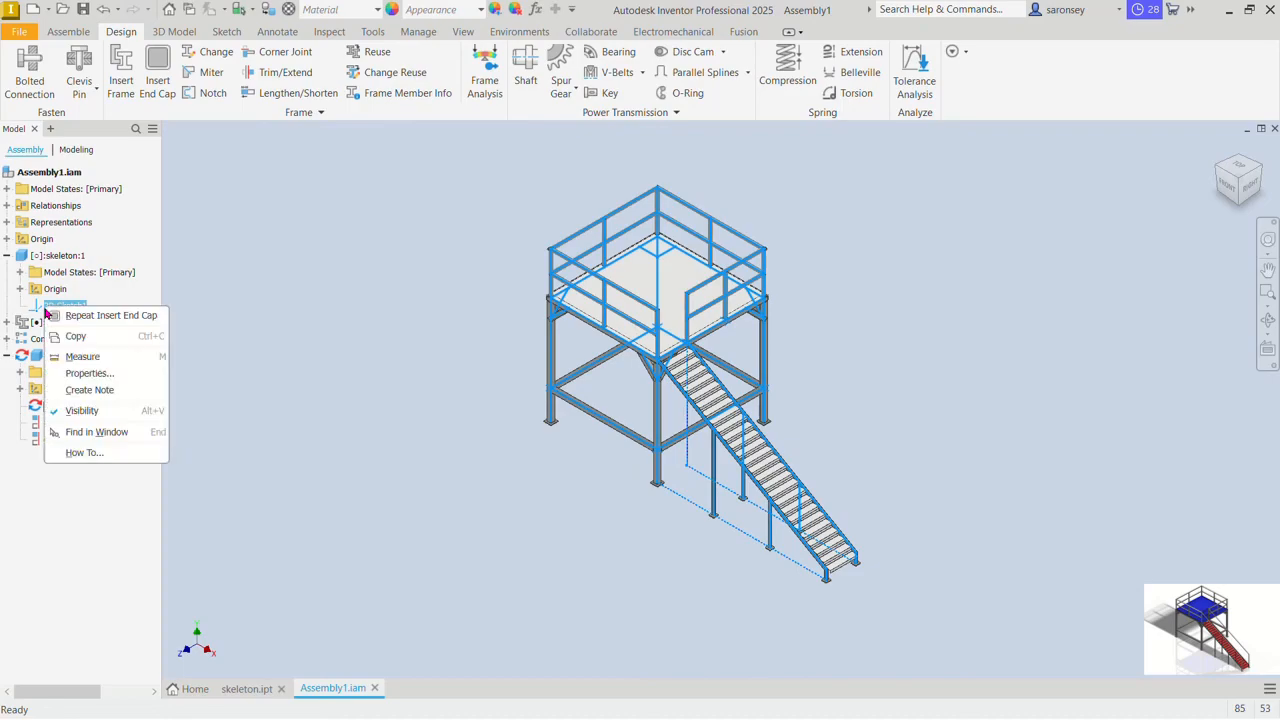
pyautogui.click(98, 417)
pyautogui.scroll(5, 788, 332)
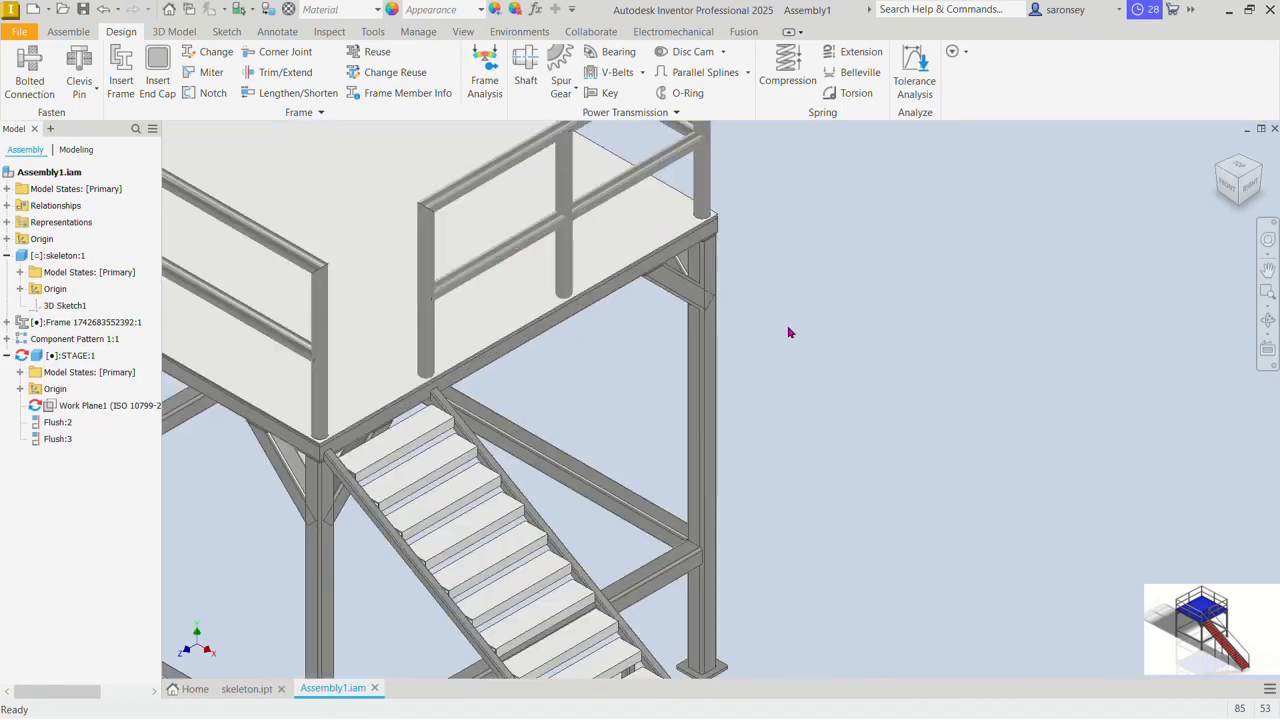
pyautogui.scroll(-5, 788, 332)
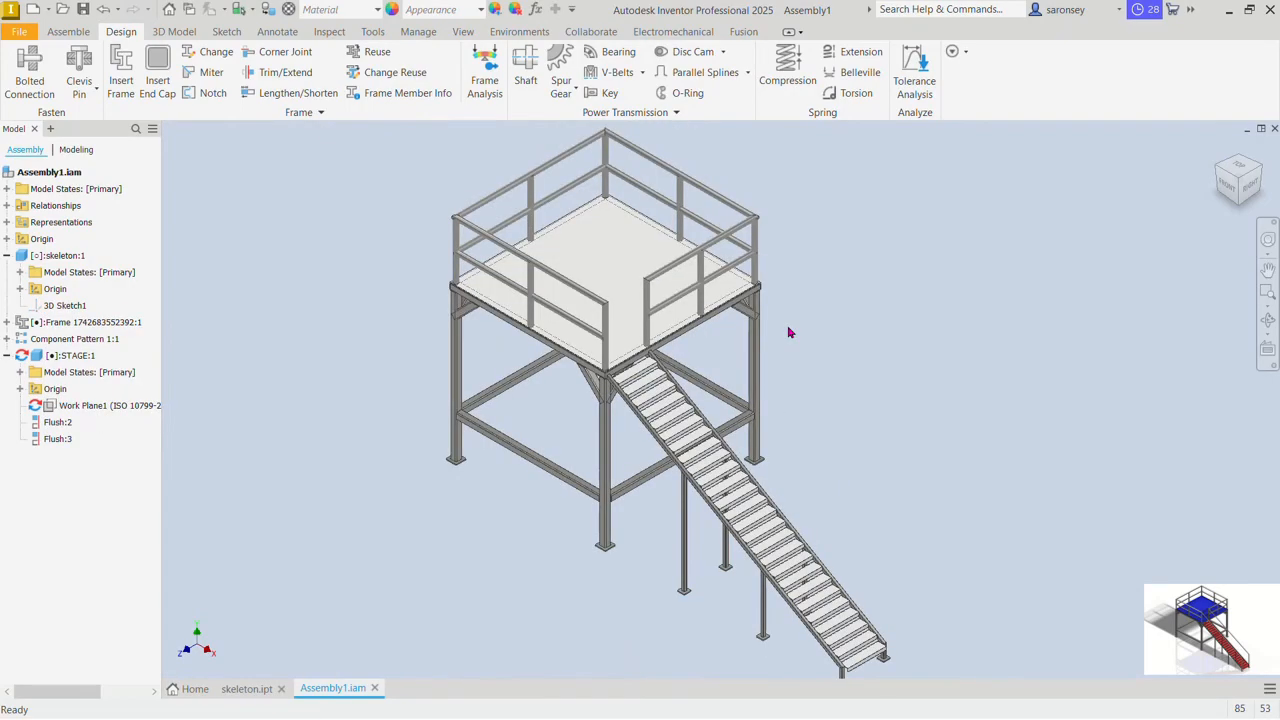
pyautogui.click(1217, 155)
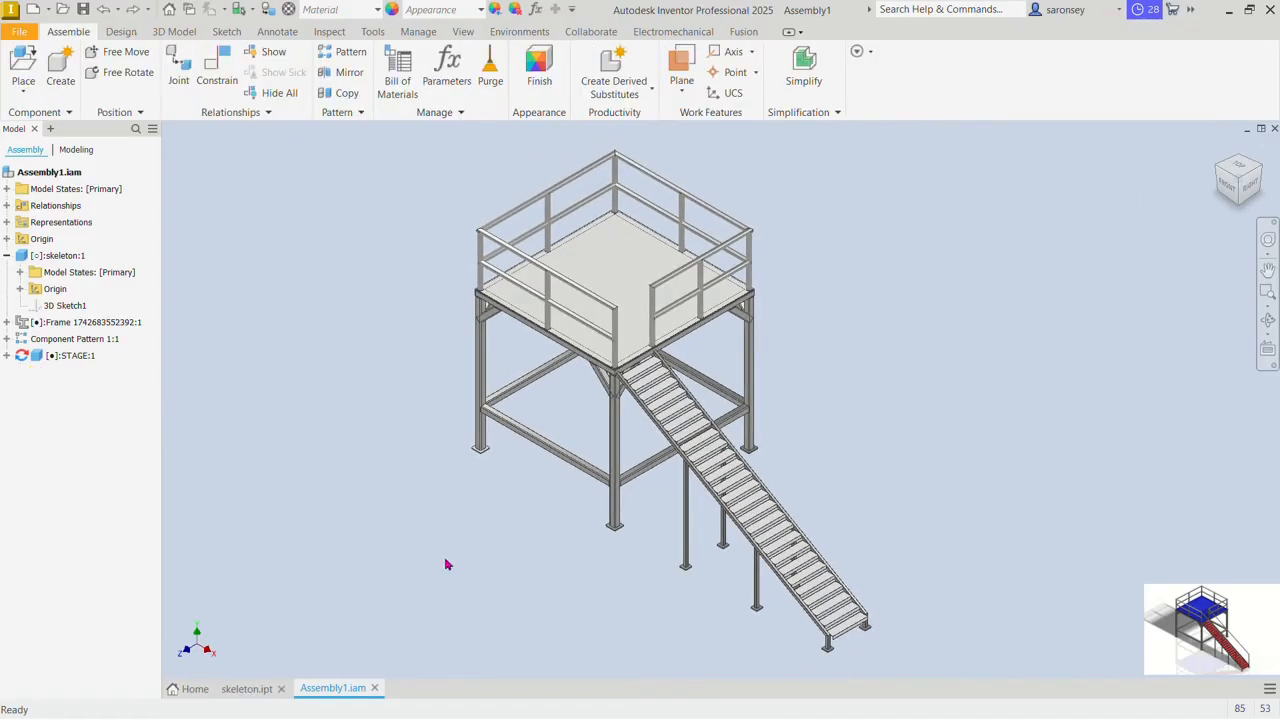
# Step: In skeleton.ipt's 3D sketch, draw a 1440 mm vertical line up from the front stringer's lower end and join it to the railing corner's top
pyautogui.click(247, 689)
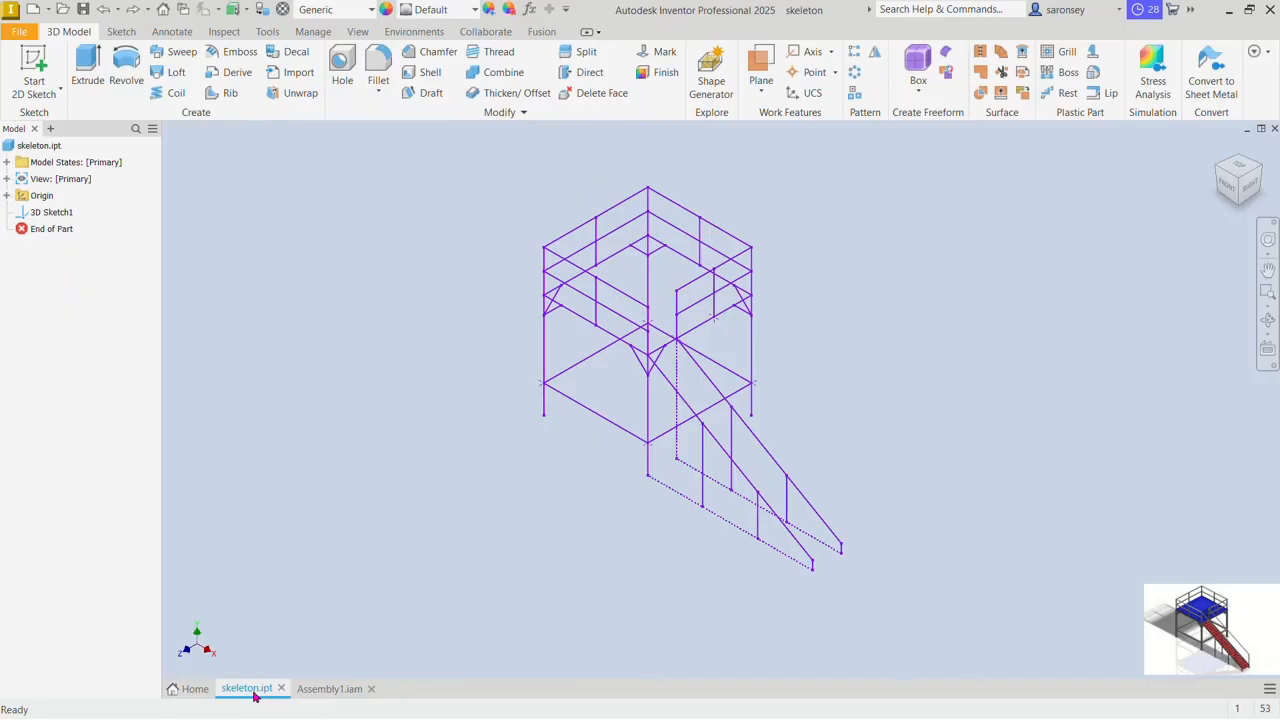
pyautogui.doubleClick(52, 213)
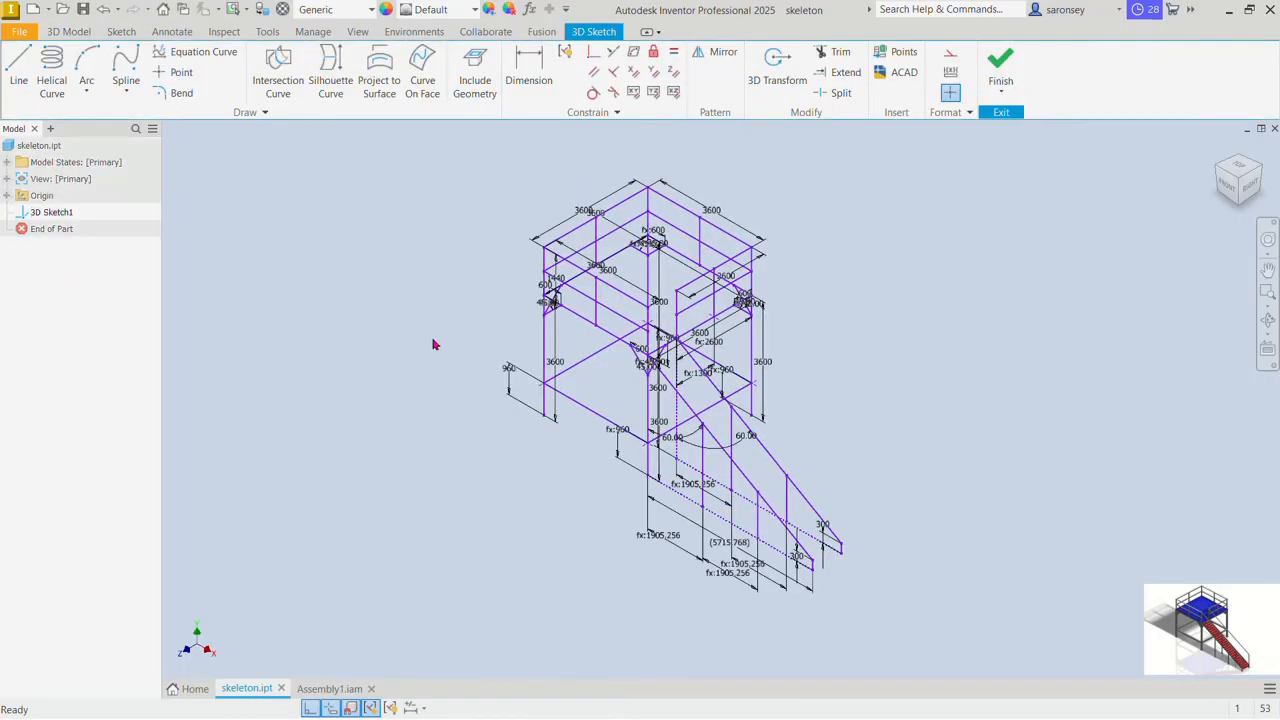
pyautogui.click(18, 68)
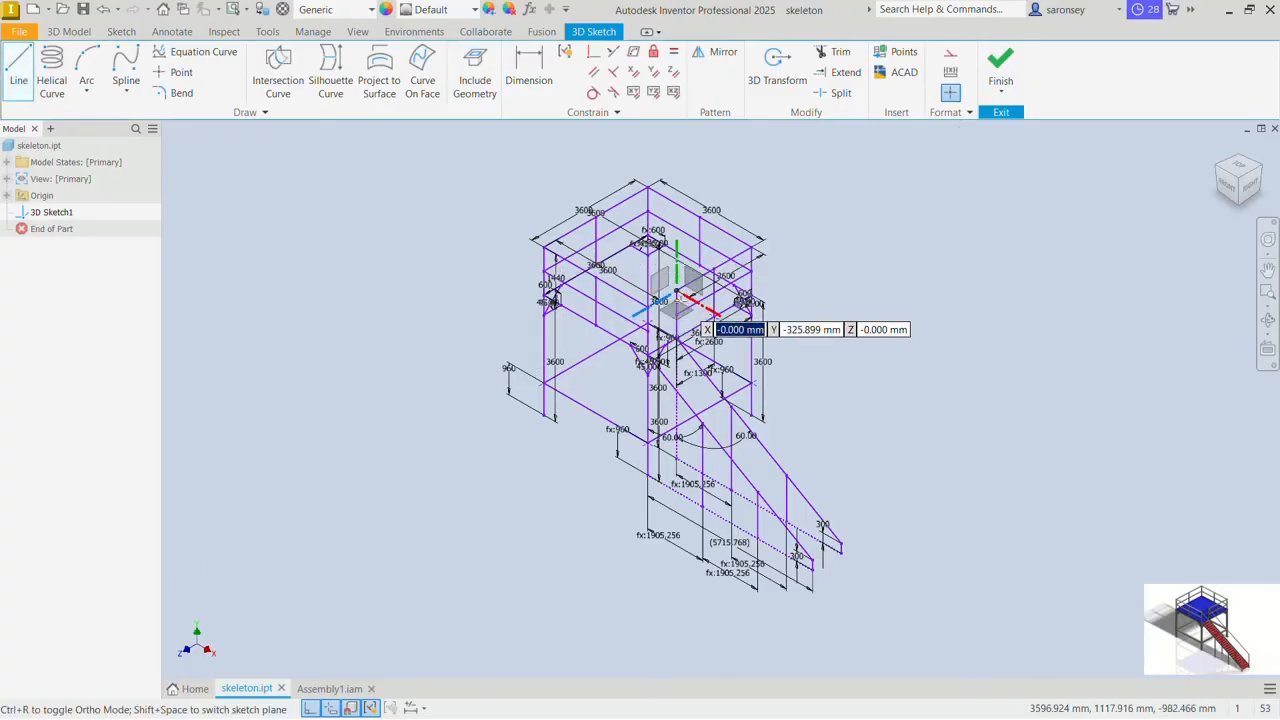
pyautogui.click(812, 565)
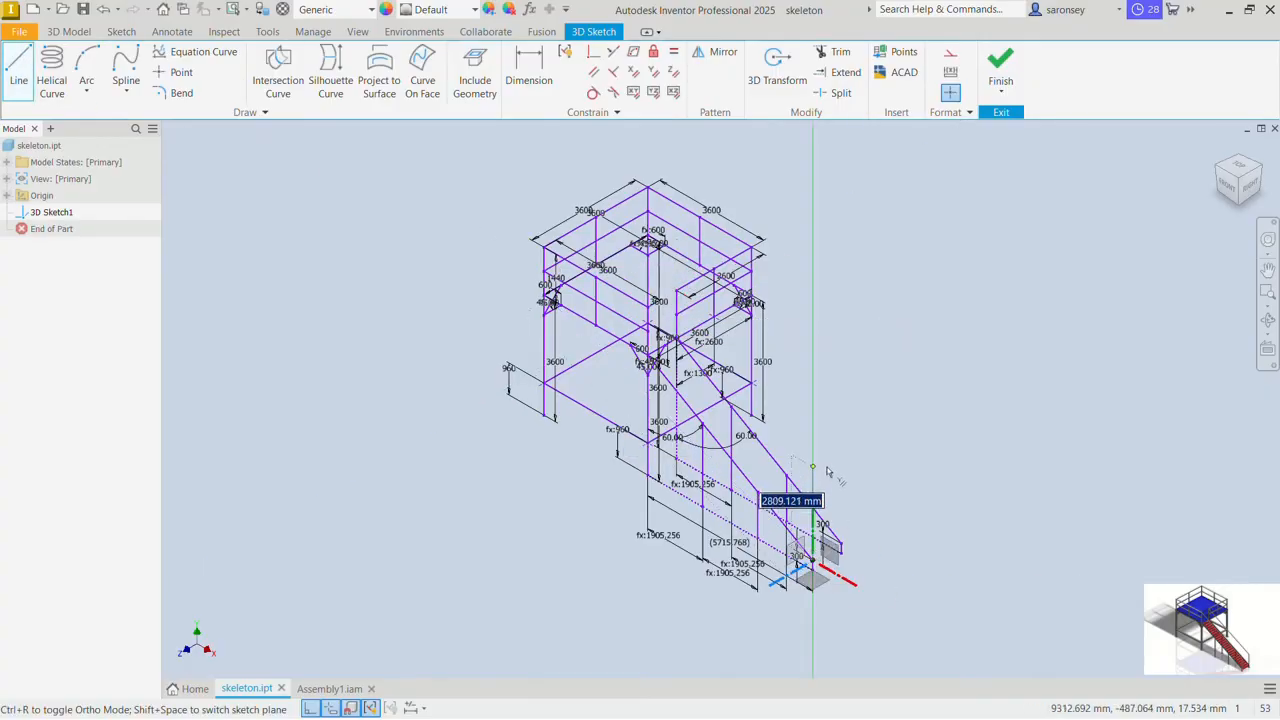
pyautogui.write('1440')
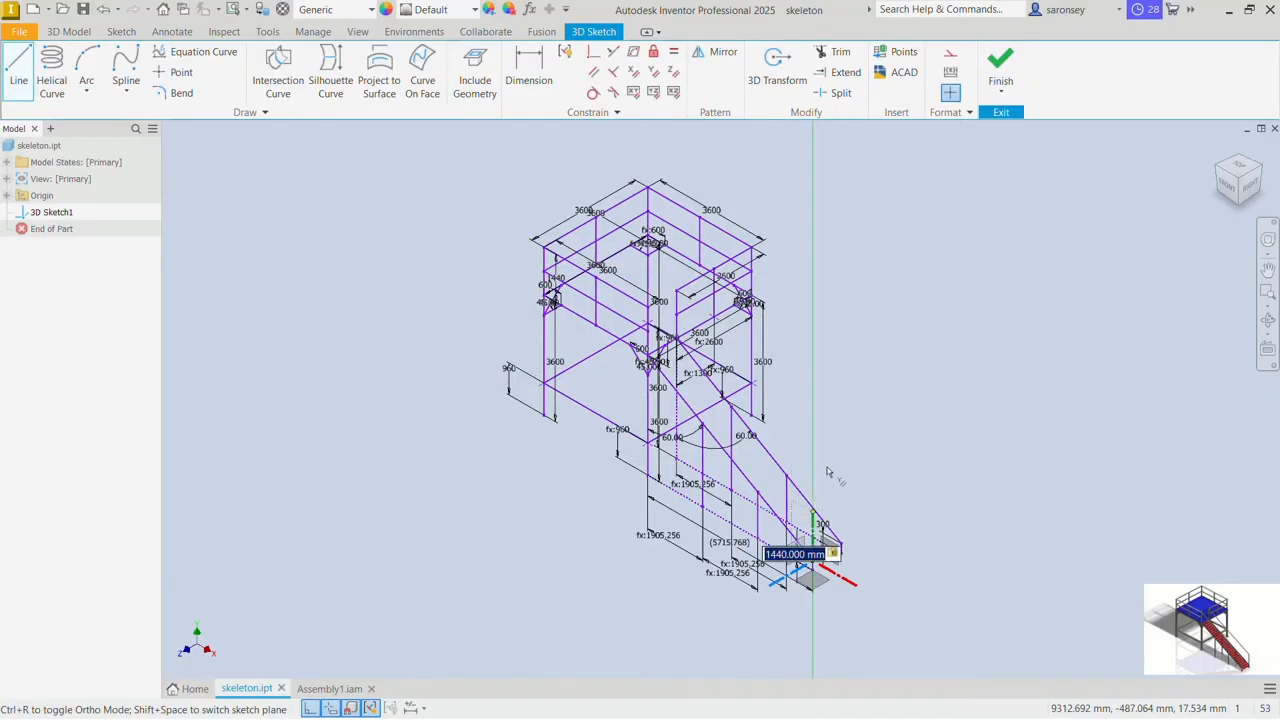
pyautogui.press('Return')
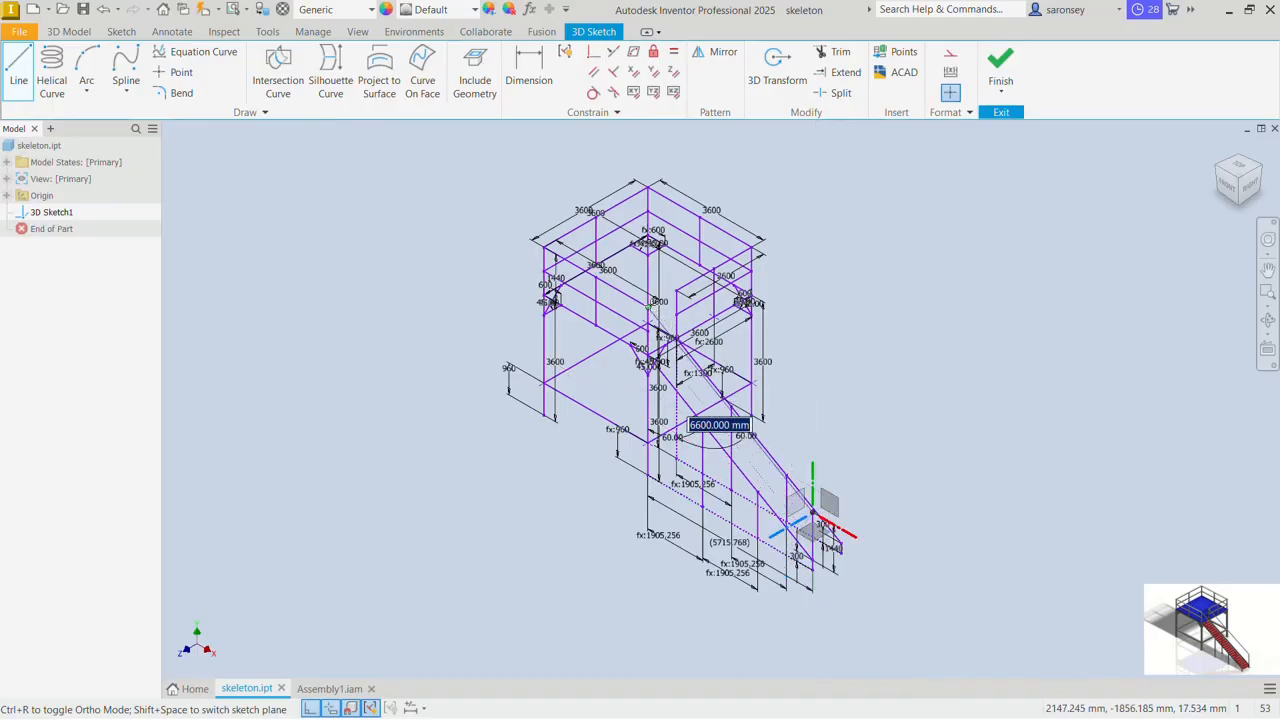
pyautogui.rightClick(871, 314)
pyautogui.click(937, 318)
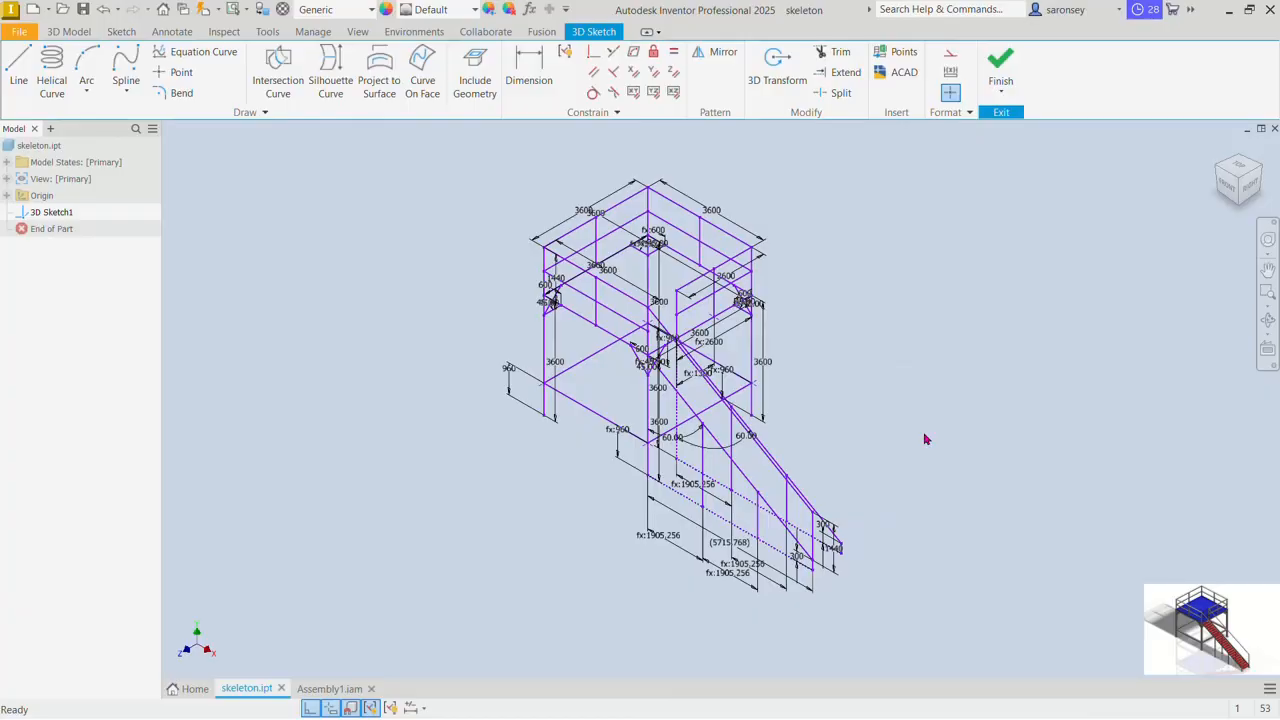
# Step: Draw a matching 1440 mm vertical line up from the other stringer's lower end and join it to the top of the railing post beside the stair opening
pyautogui.moveTo(925, 439)
pyautogui.keyDown('shift'); pyautogui.mouseDown(button='middle')
pyautogui.moveTo(898, 438)
pyautogui.moveTo(908, 434)
pyautogui.mouseUp(button='middle'); pyautogui.keyUp('shift')
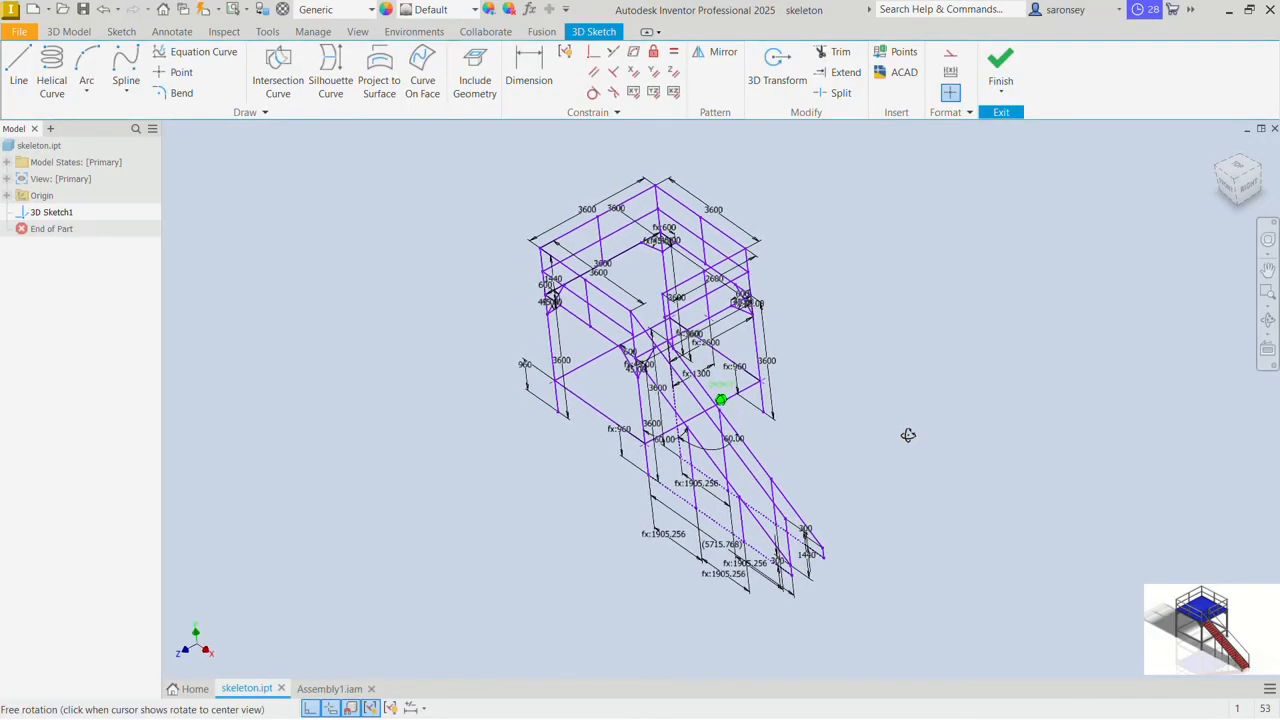
pyautogui.click(18, 70)
pyautogui.click(822, 547)
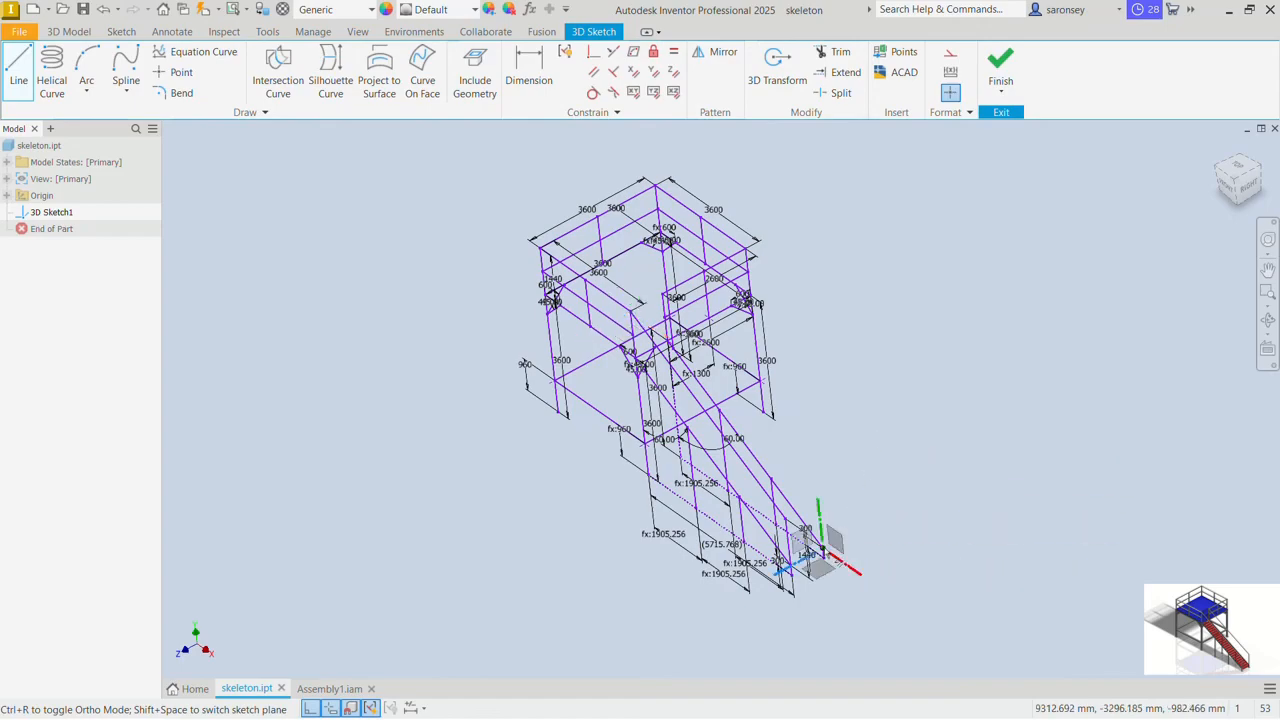
pyautogui.write('1440.000')
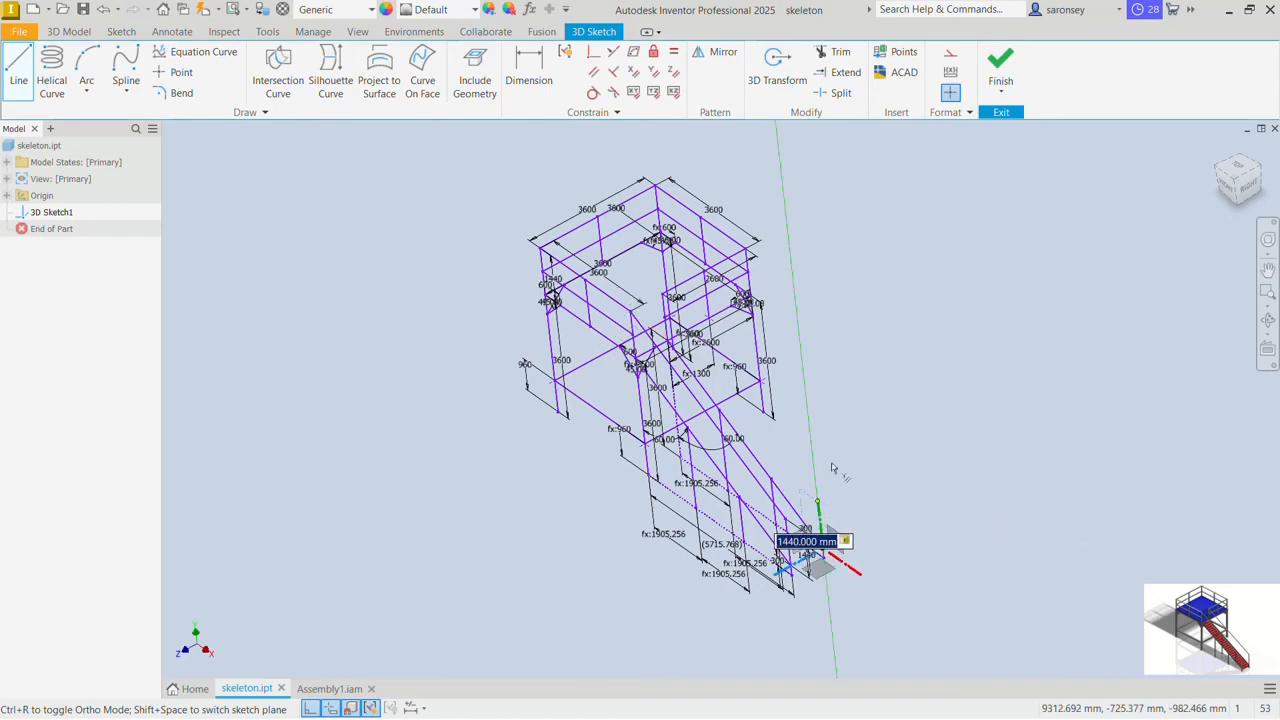
pyautogui.press('Return')
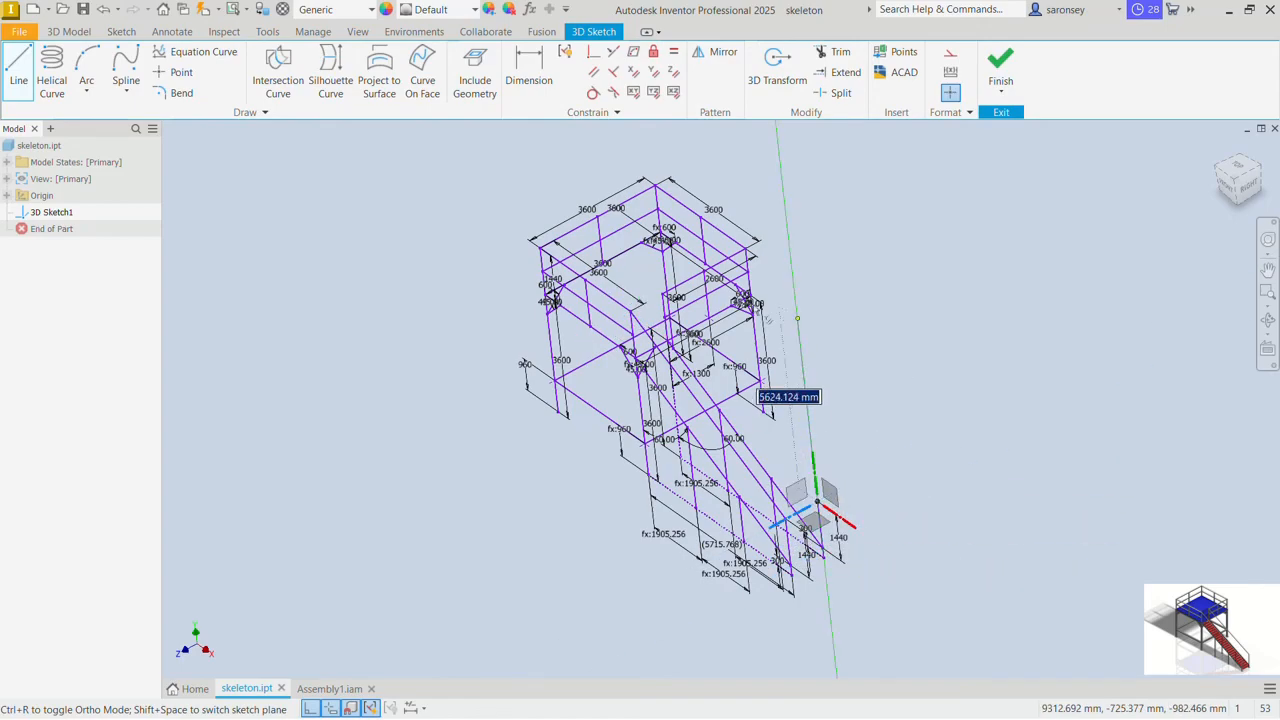
pyautogui.click(662, 294)
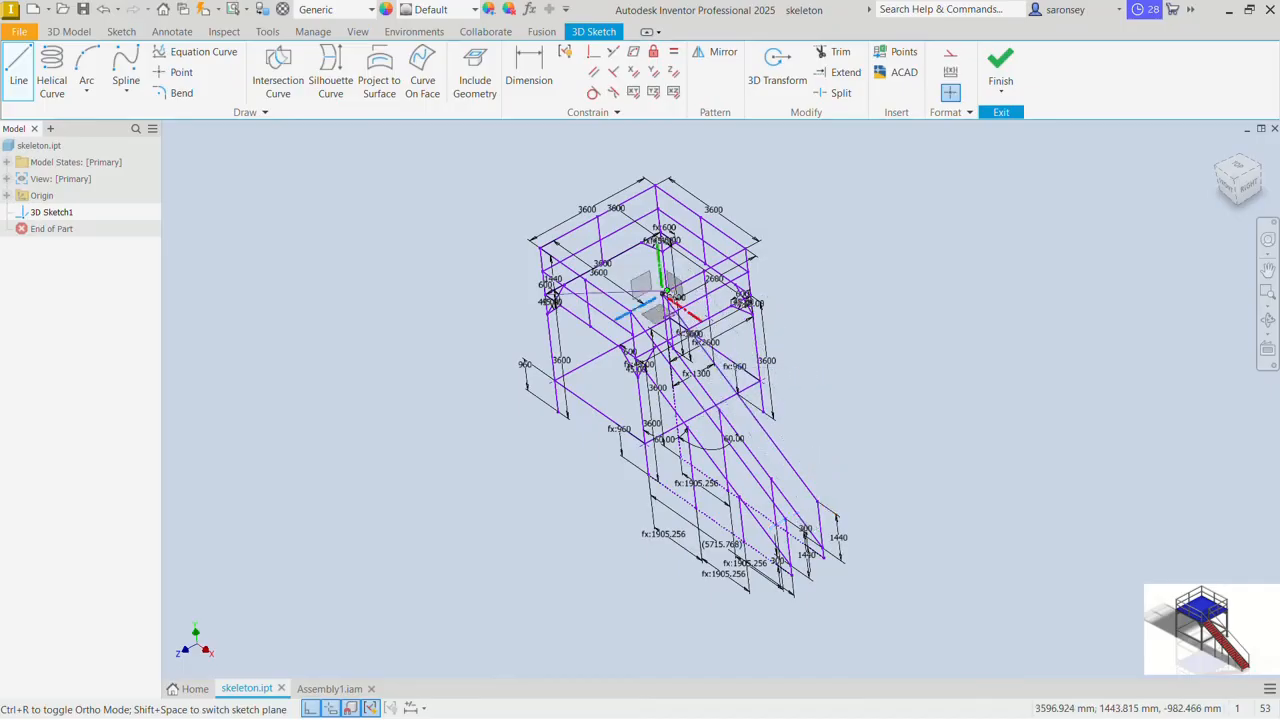
pyautogui.rightClick(864, 258)
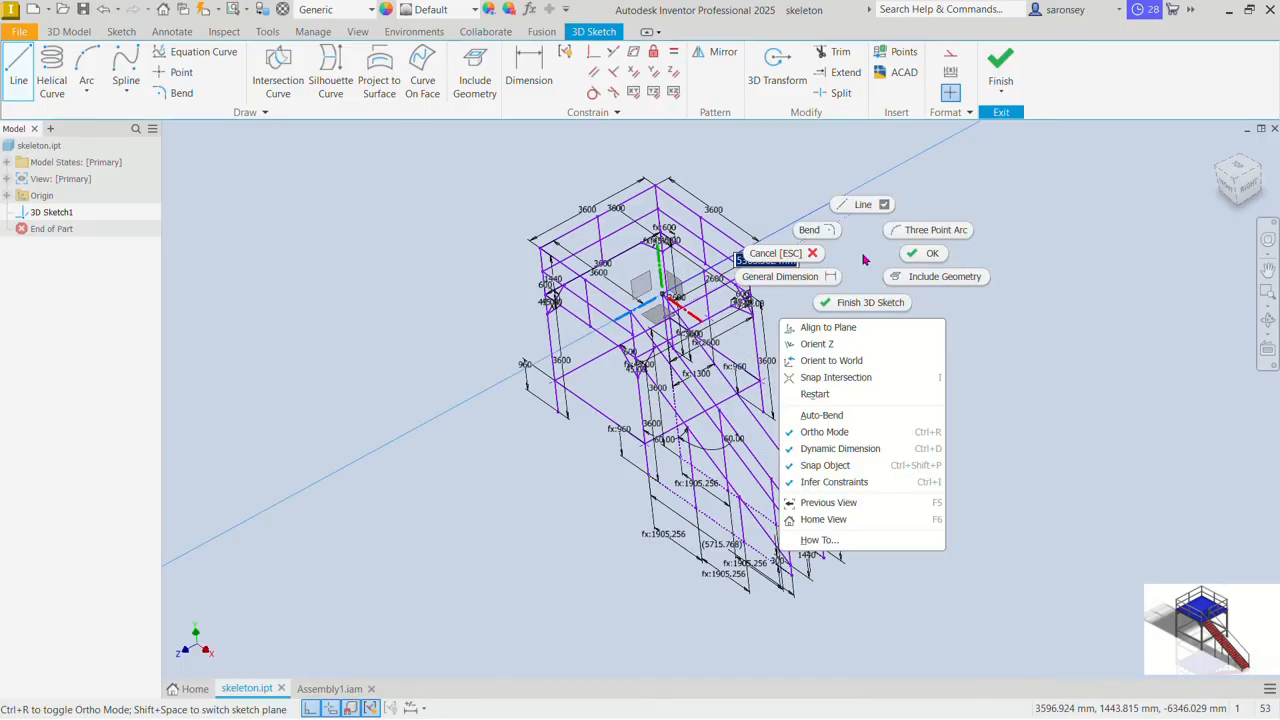
pyautogui.click(926, 253)
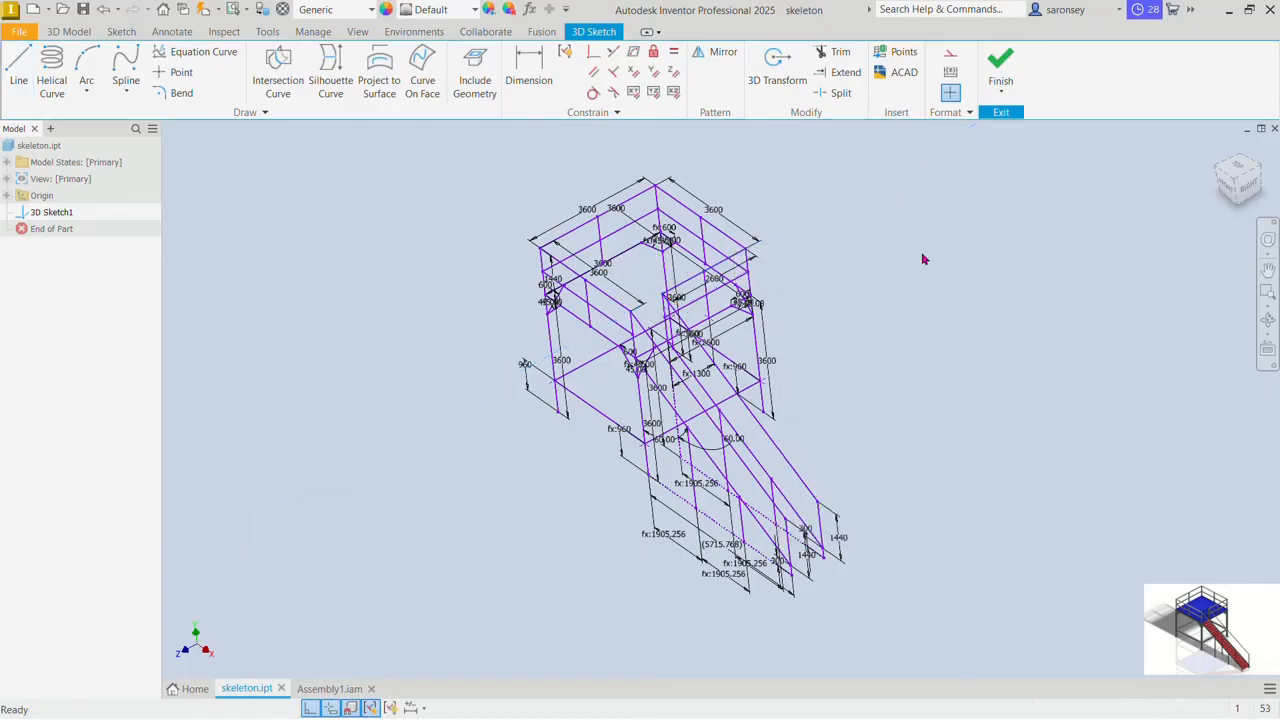
# Step: Check the handrail lines from the front and finish editing the 3D sketch
pyautogui.click(1232, 193)
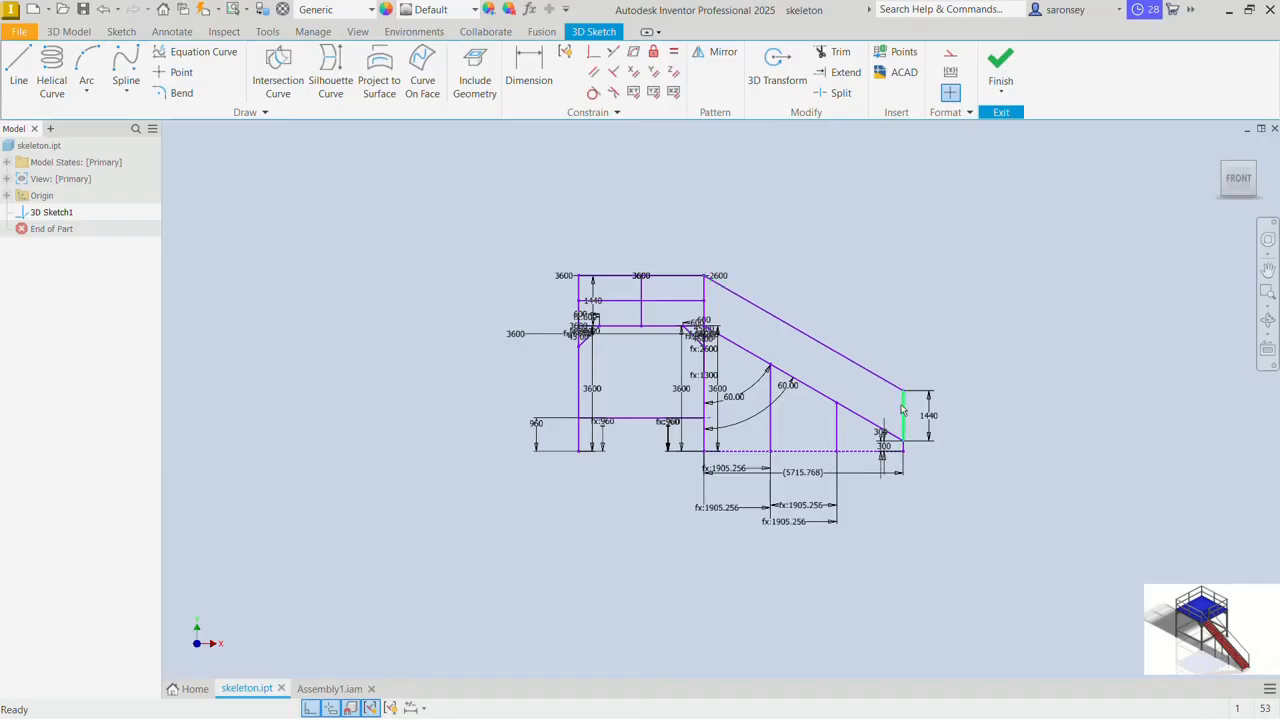
pyautogui.click(1000, 62)
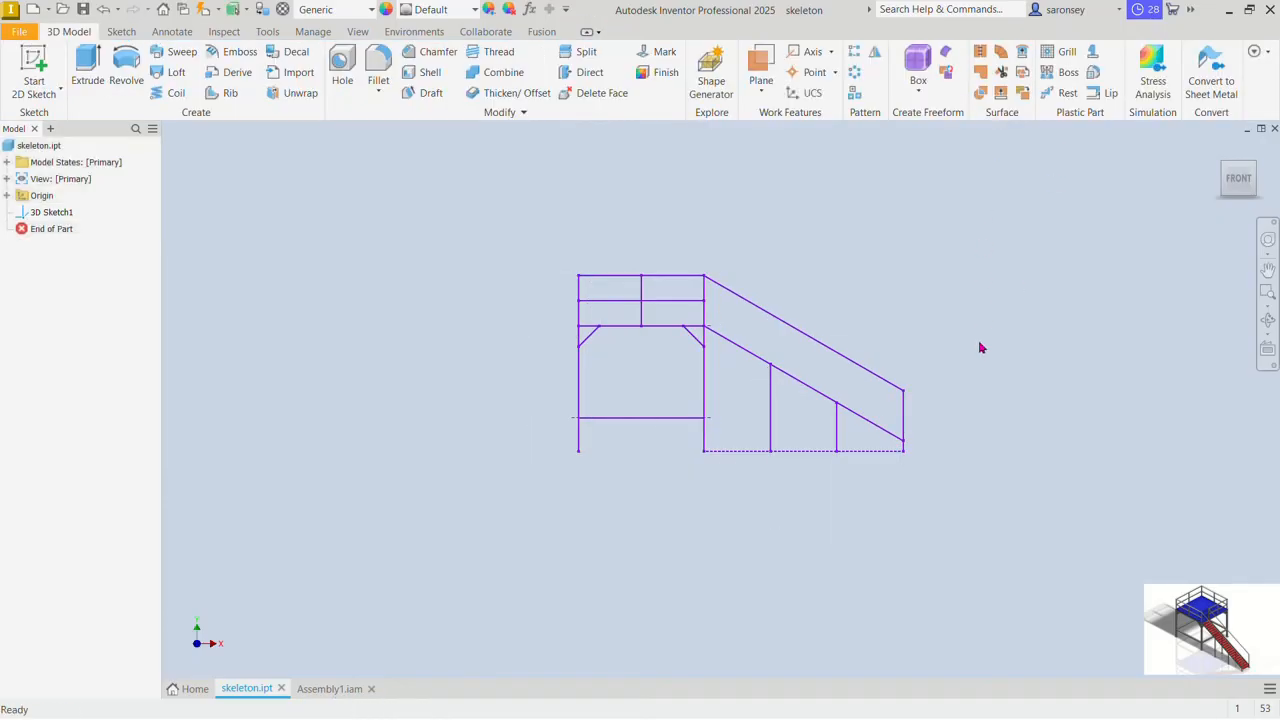
pyautogui.click(1217, 151)
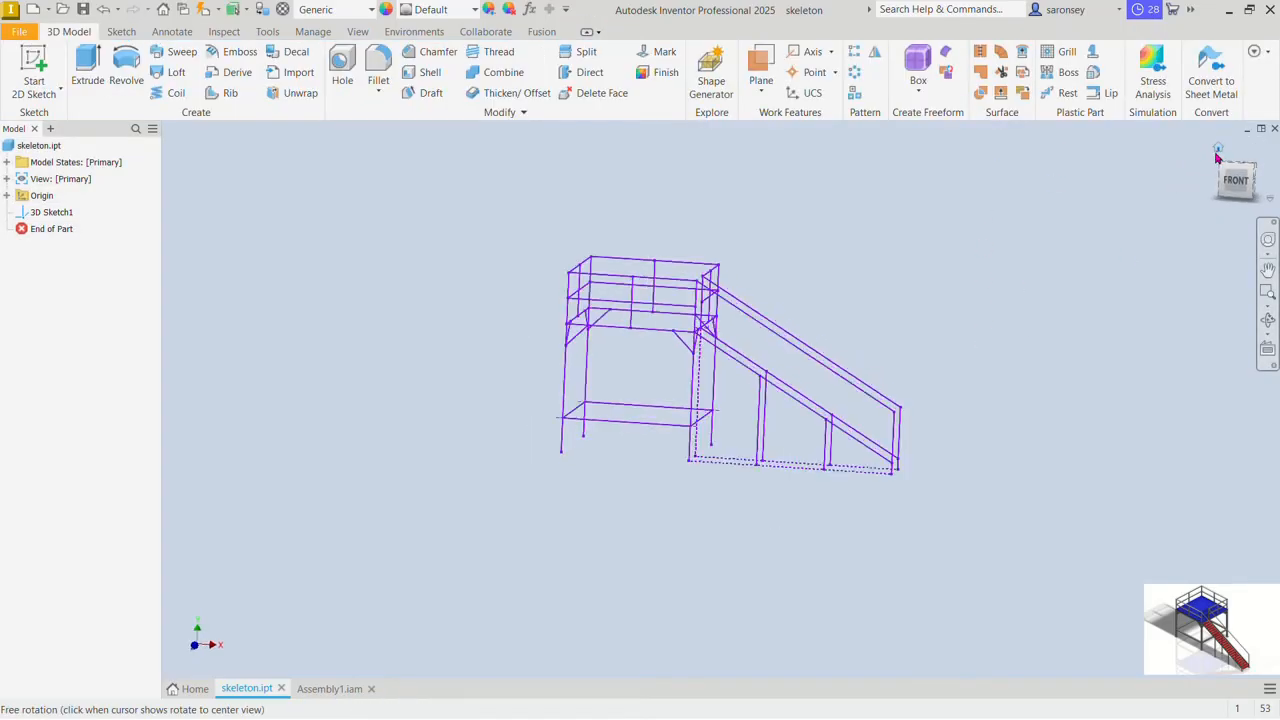
# Step: Return to Assembly1 and make the skeleton part's 3D Sketch1 visible
pyautogui.click(329, 689)
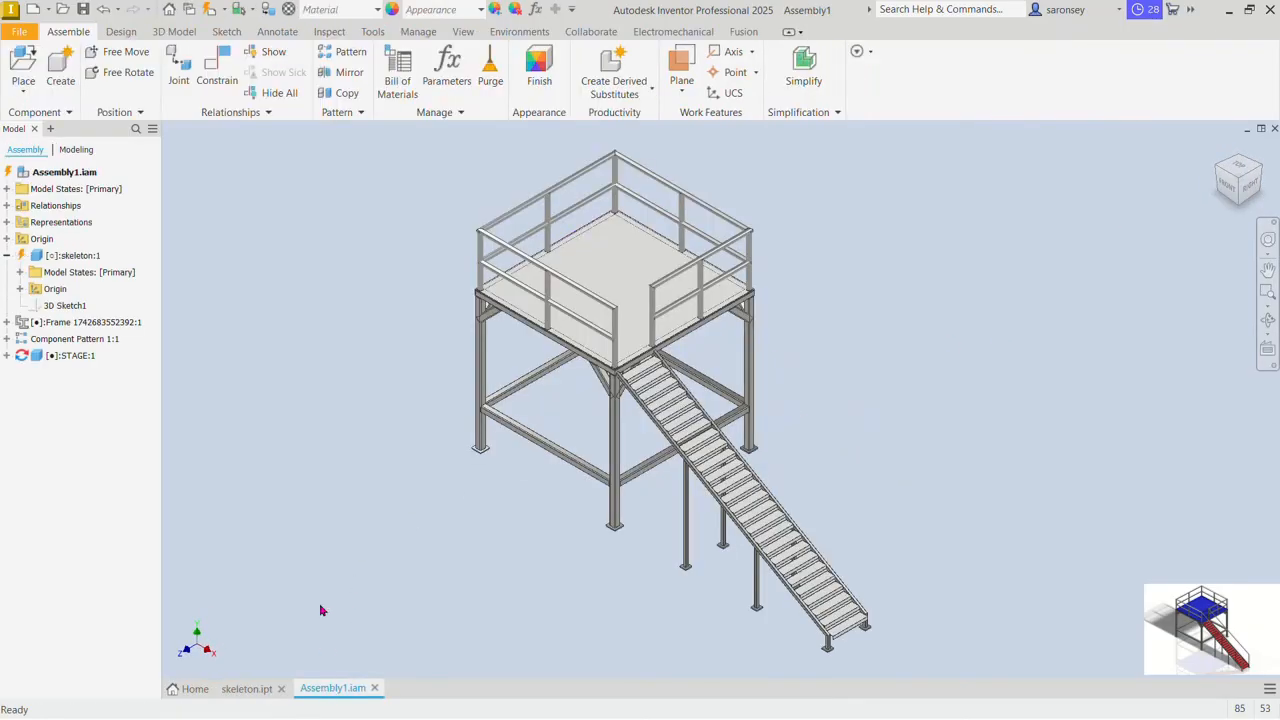
pyautogui.click(66, 306)
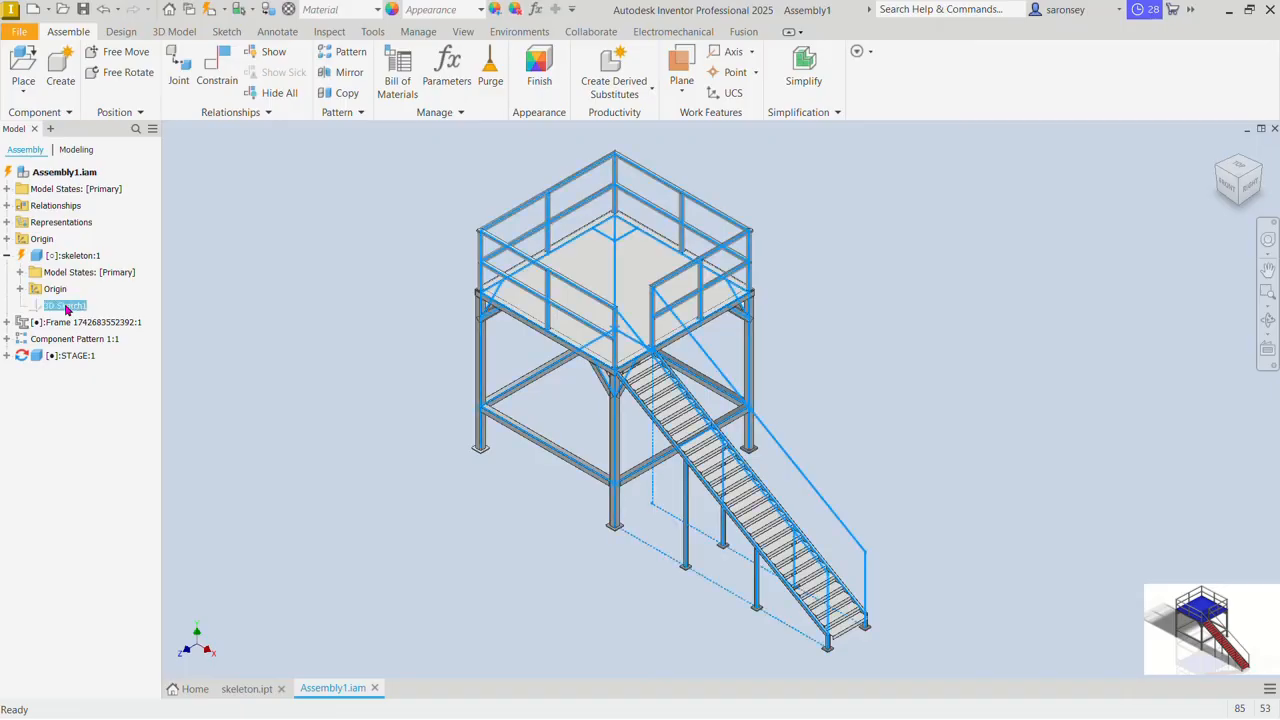
pyautogui.rightClick(66, 308)
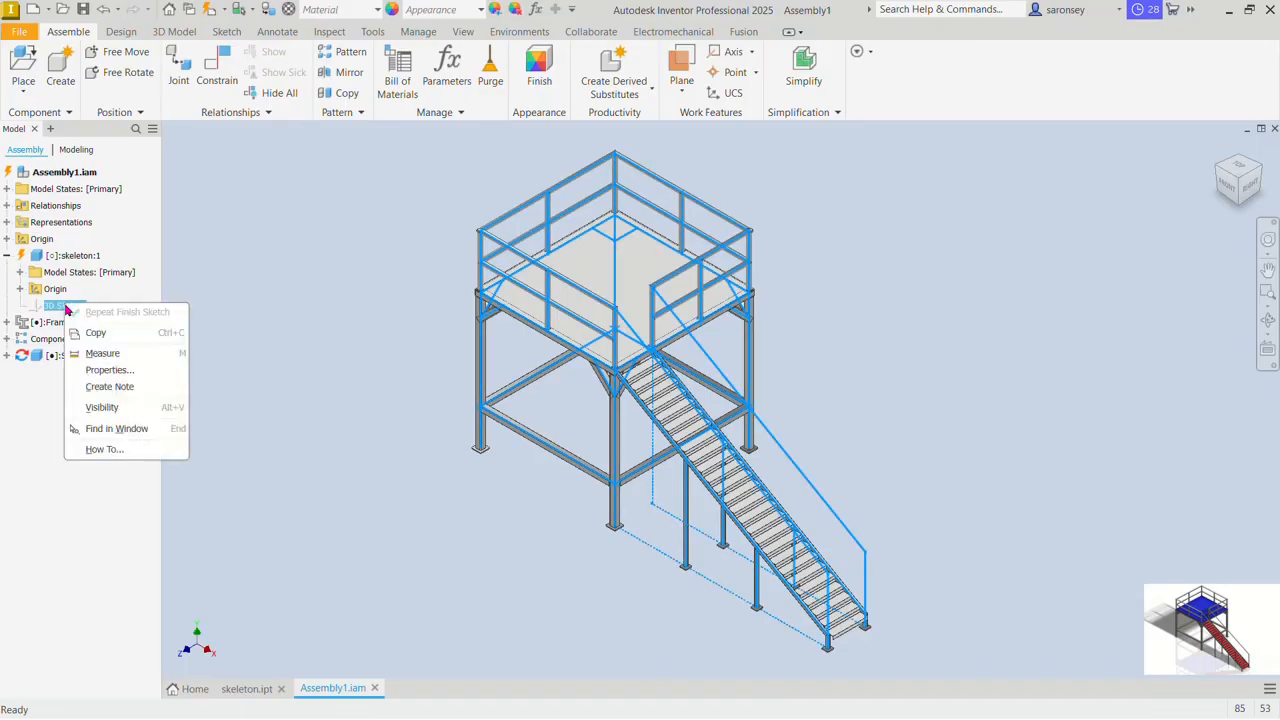
pyautogui.click(101, 407)
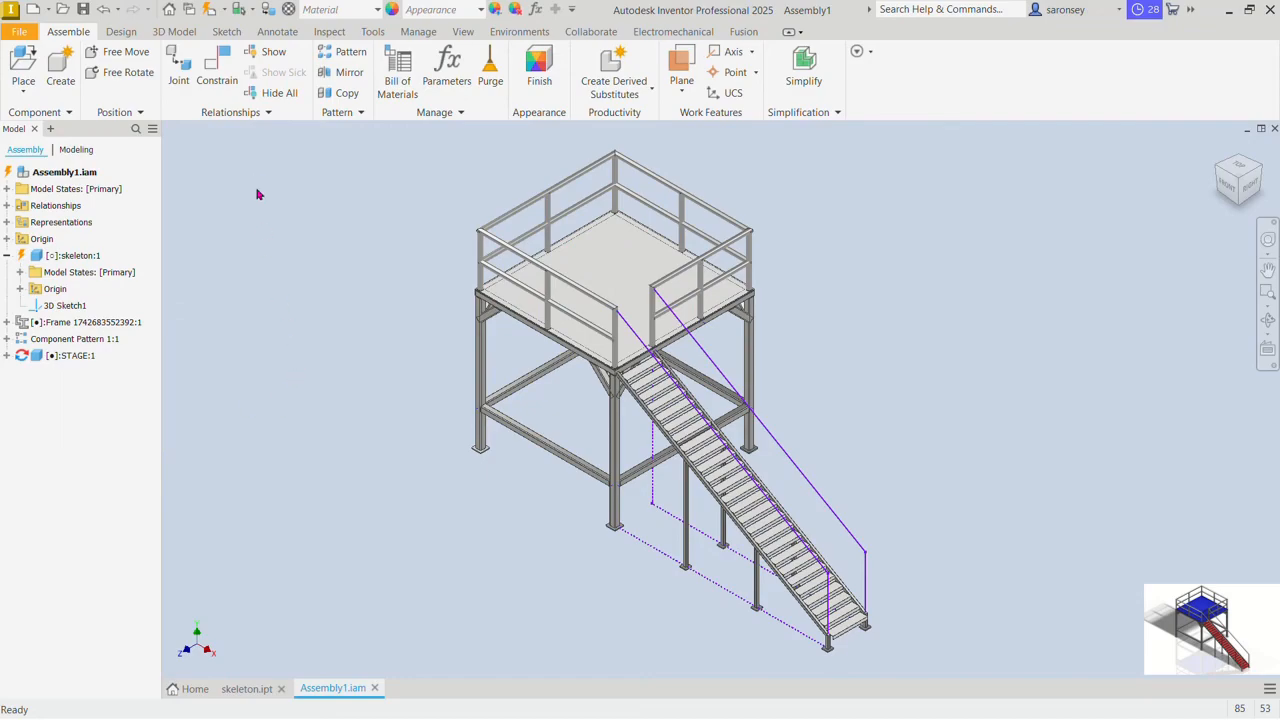
# Step: Start a frame insertion using the Round Tubes category in ISO 10799-2, size 76.1x5.0
pyautogui.click(130, 34)
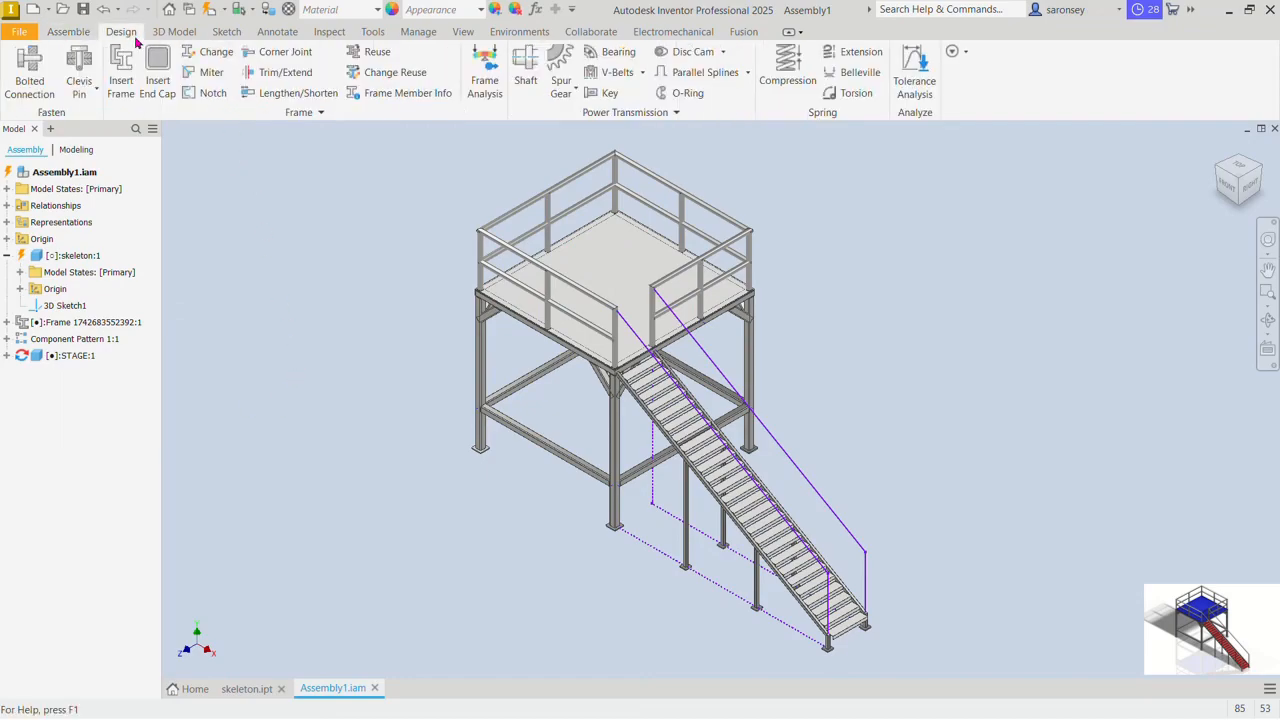
pyautogui.click(121, 72)
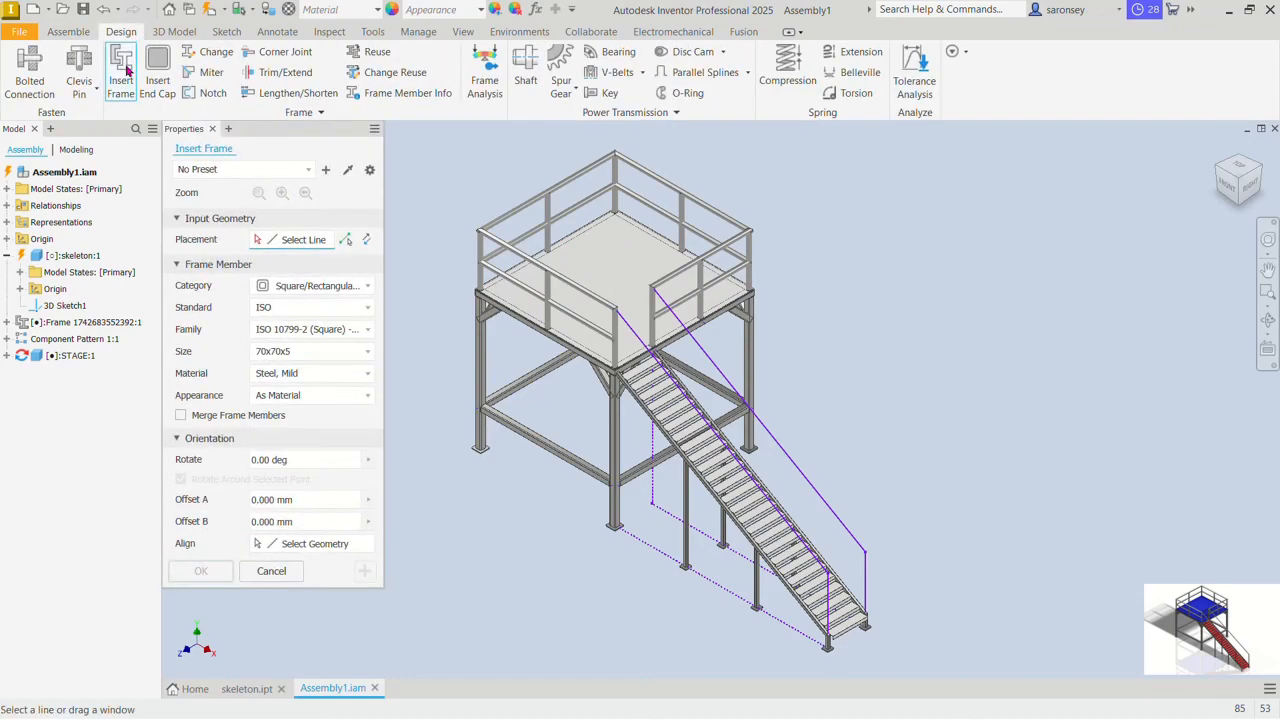
pyautogui.click(367, 287)
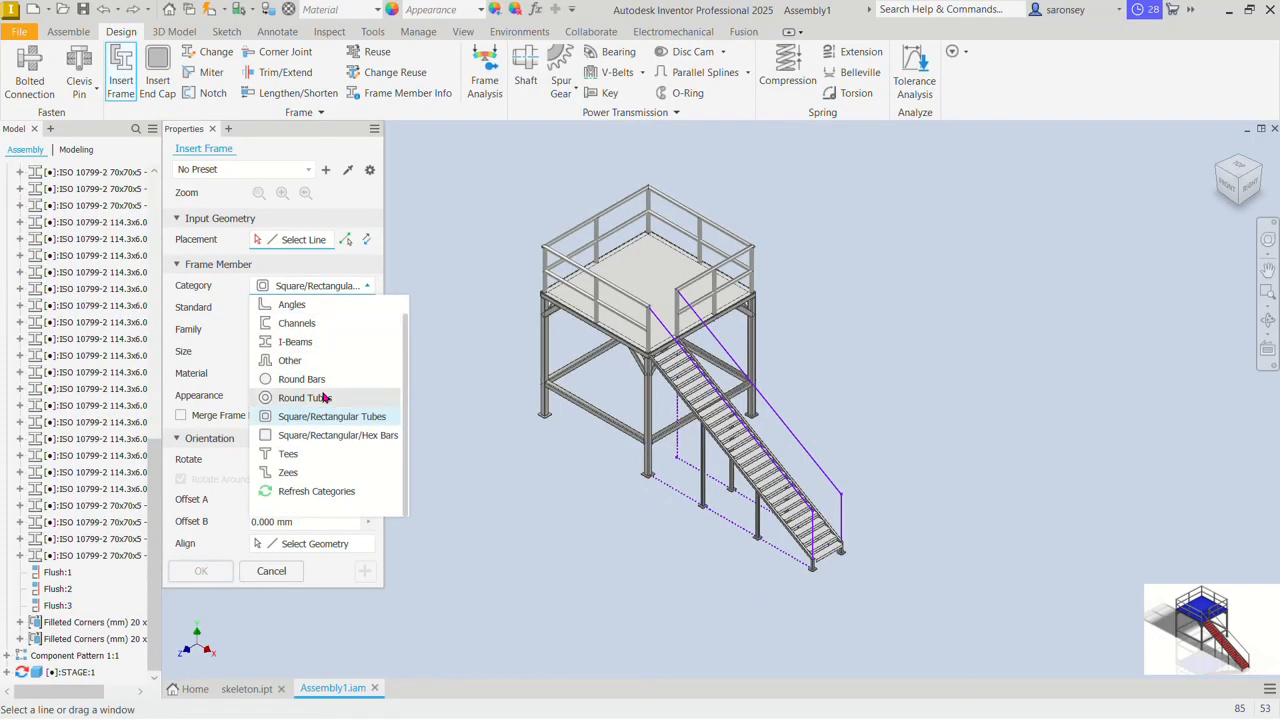
pyautogui.click(323, 398)
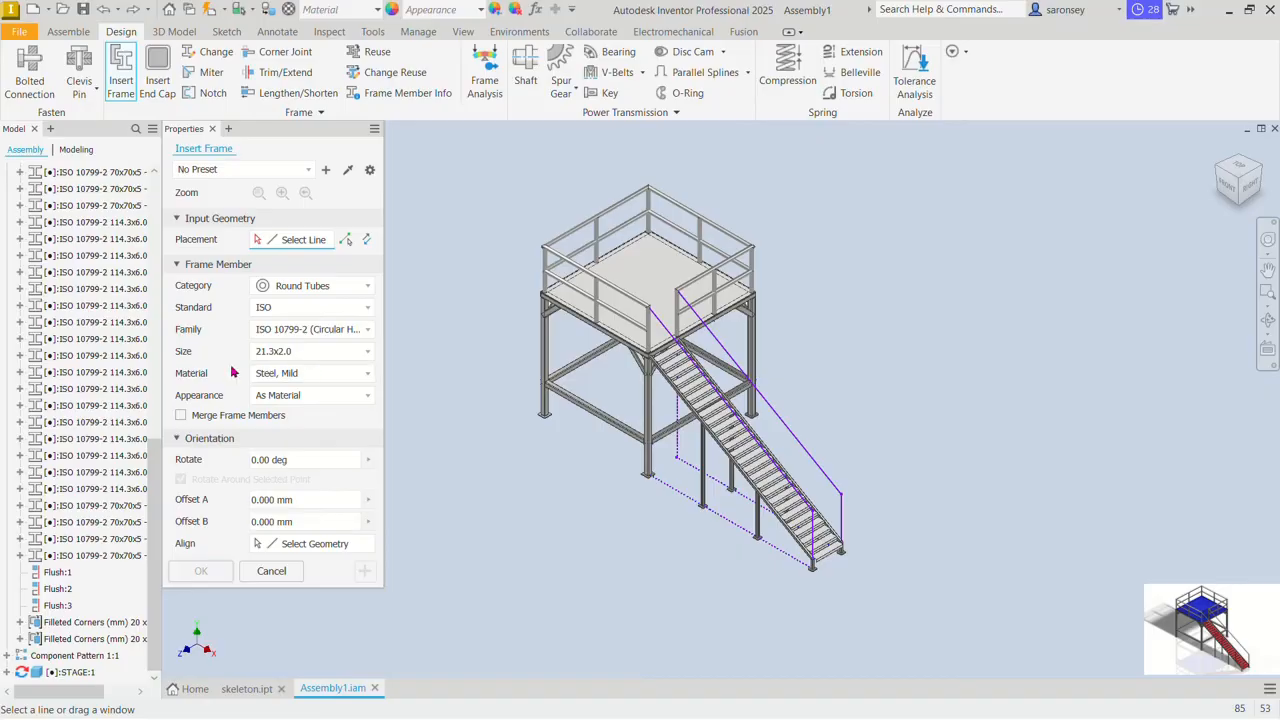
pyautogui.click(366, 354)
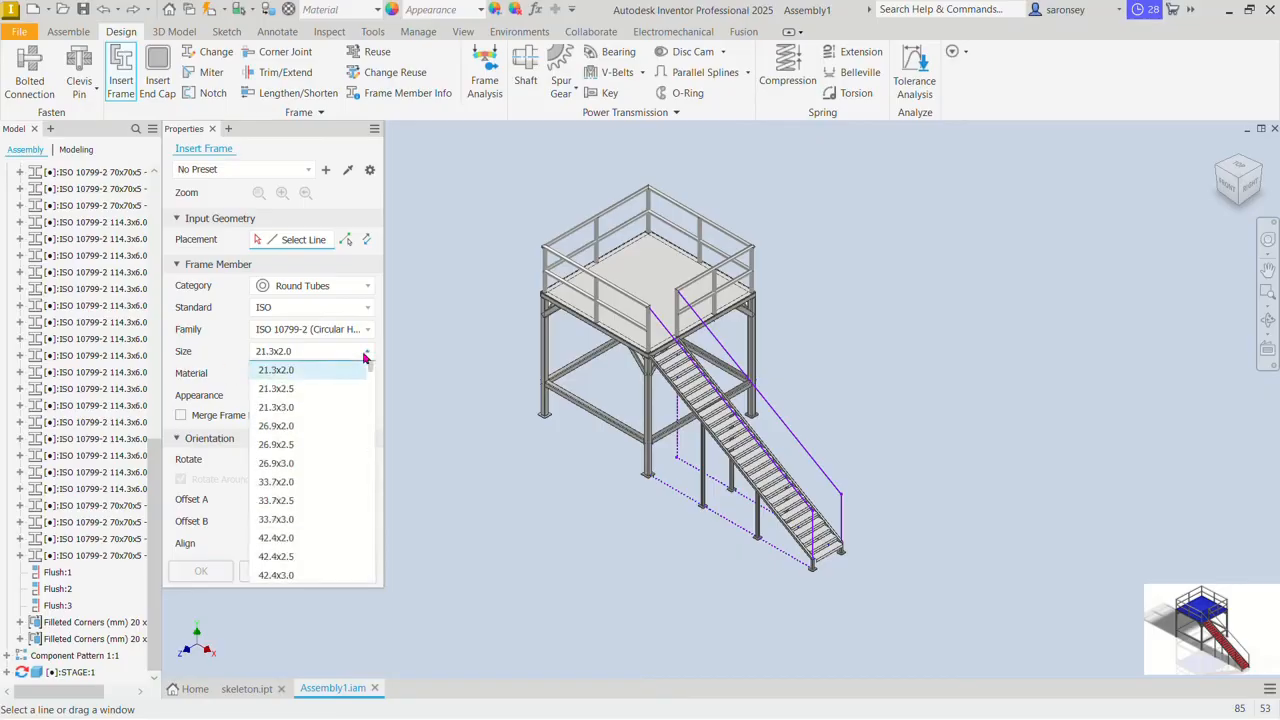
pyautogui.scroll(-5, 327, 503)
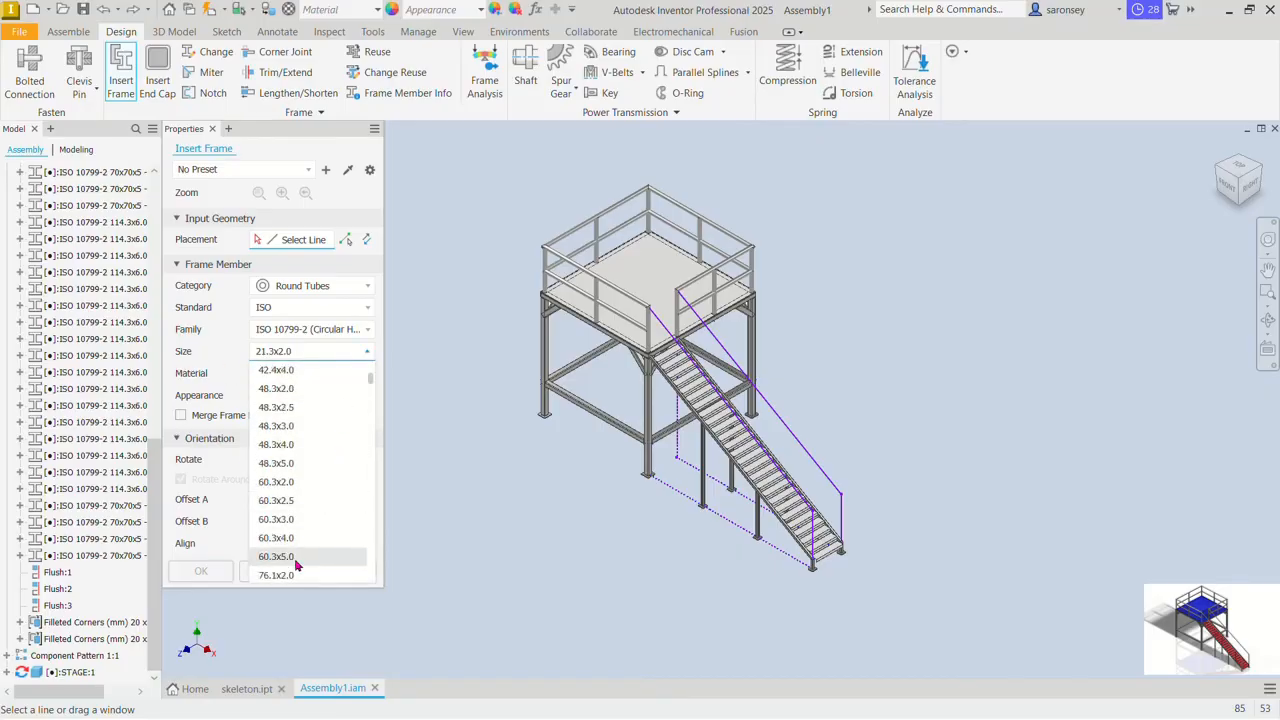
pyautogui.scroll(-4, 306, 548)
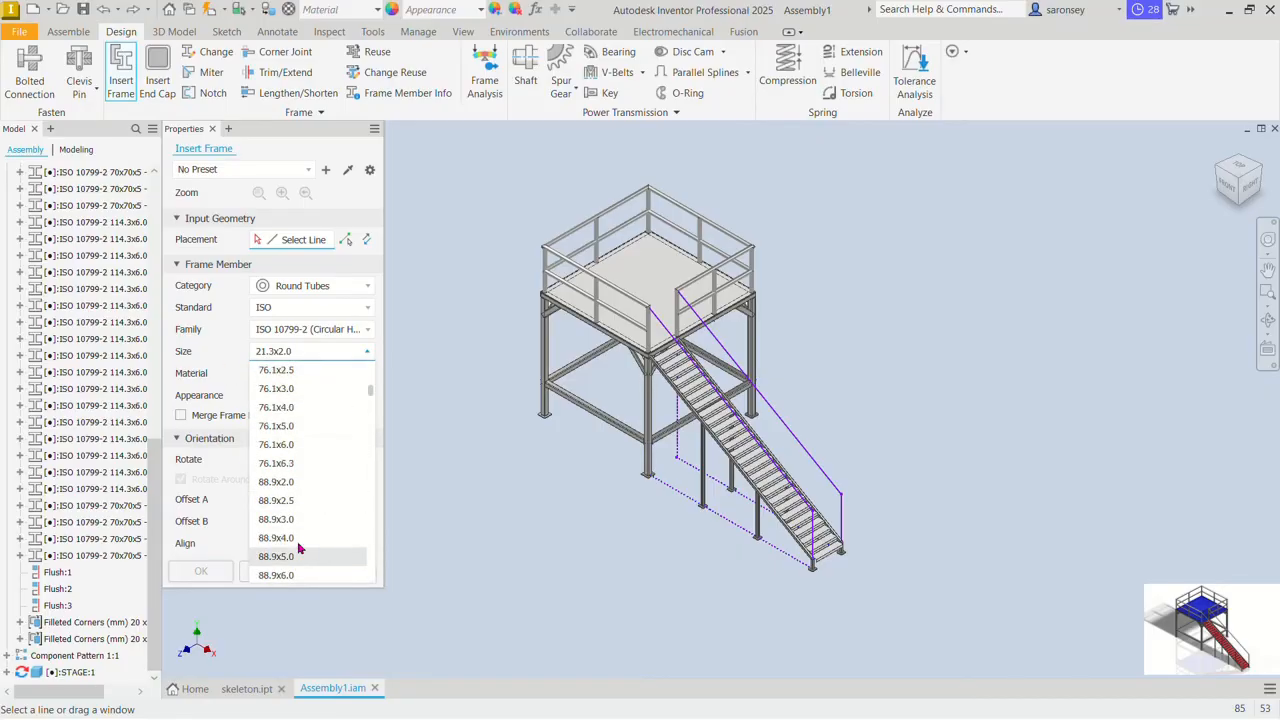
pyautogui.click(301, 427)
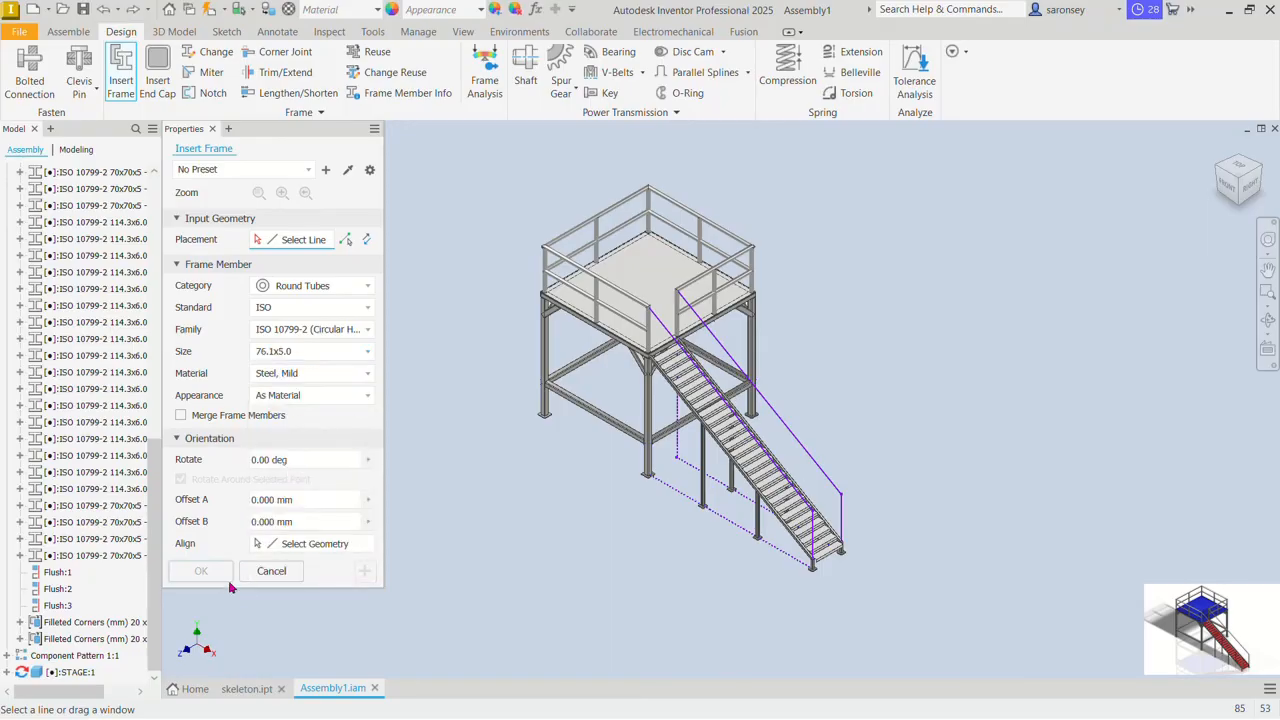
# Step: Insert the round tube along both sloped handrail lines and the two vertical lines at the stair's lower end
pyautogui.scroll(3, 751, 439)
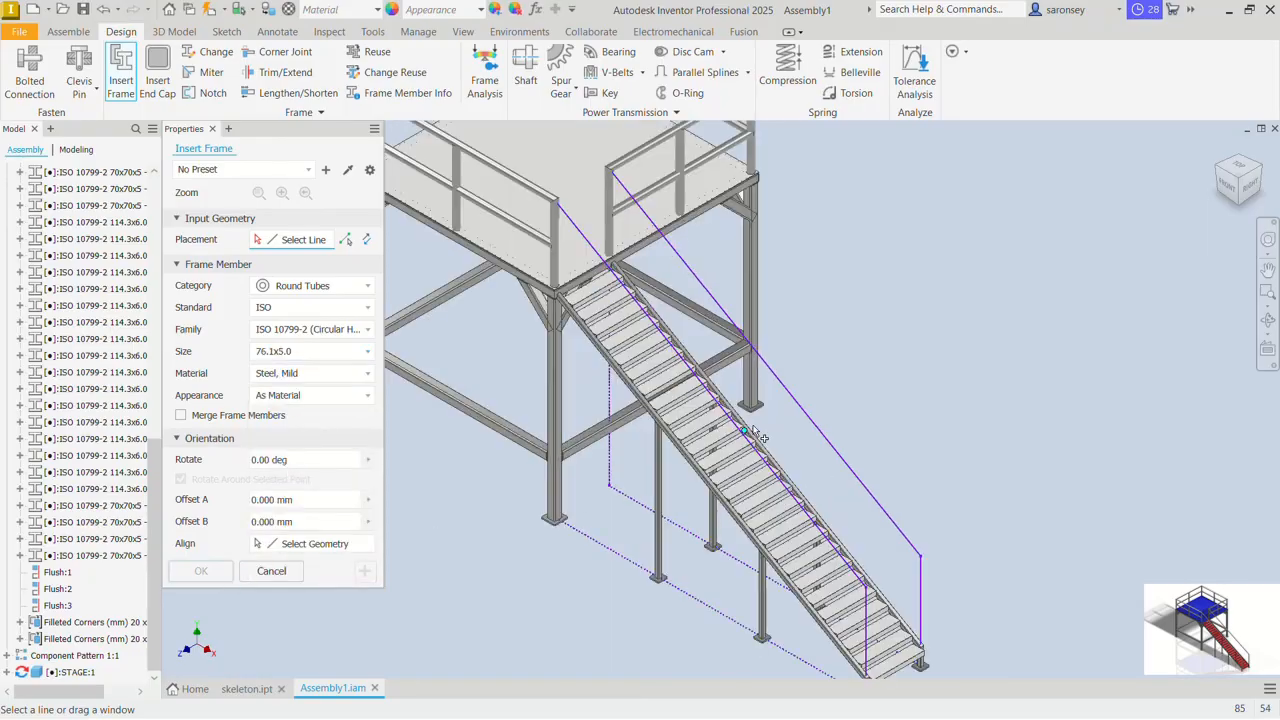
pyautogui.click(812, 425)
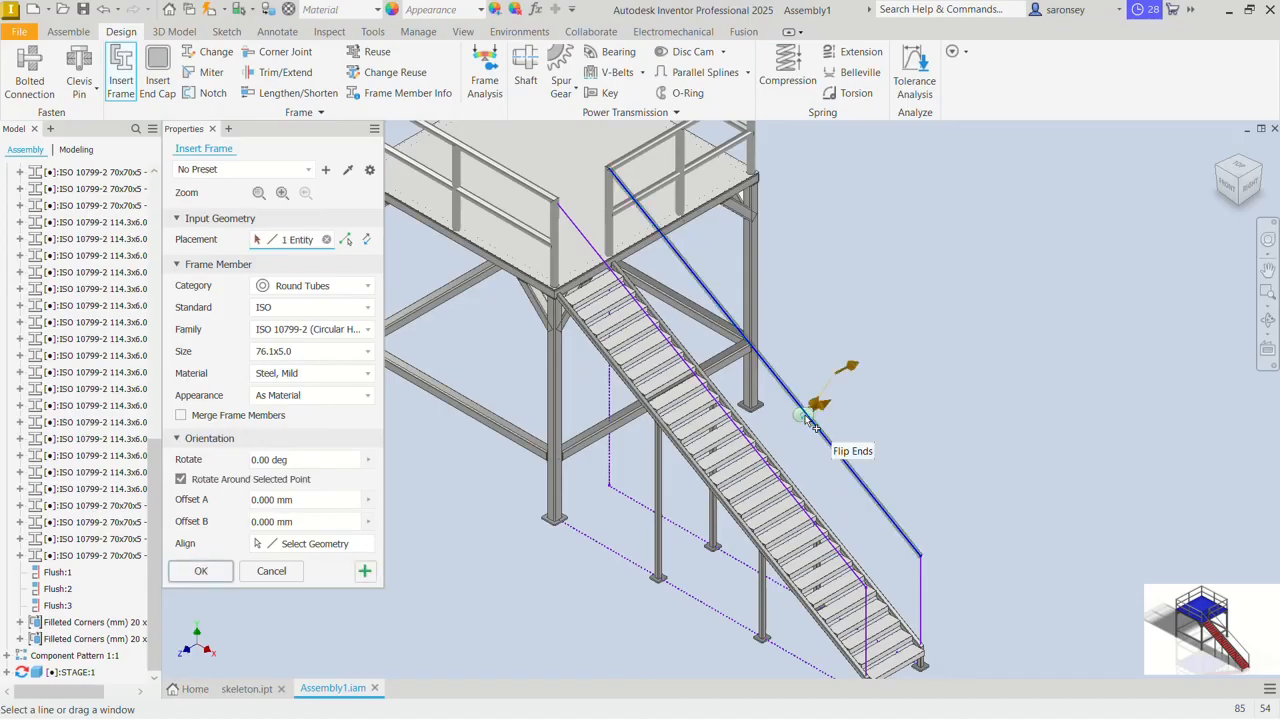
pyautogui.click(797, 501)
pyautogui.moveTo(868, 581); pyautogui.dragTo(808, 480, button='middle')
pyautogui.click(807, 520)
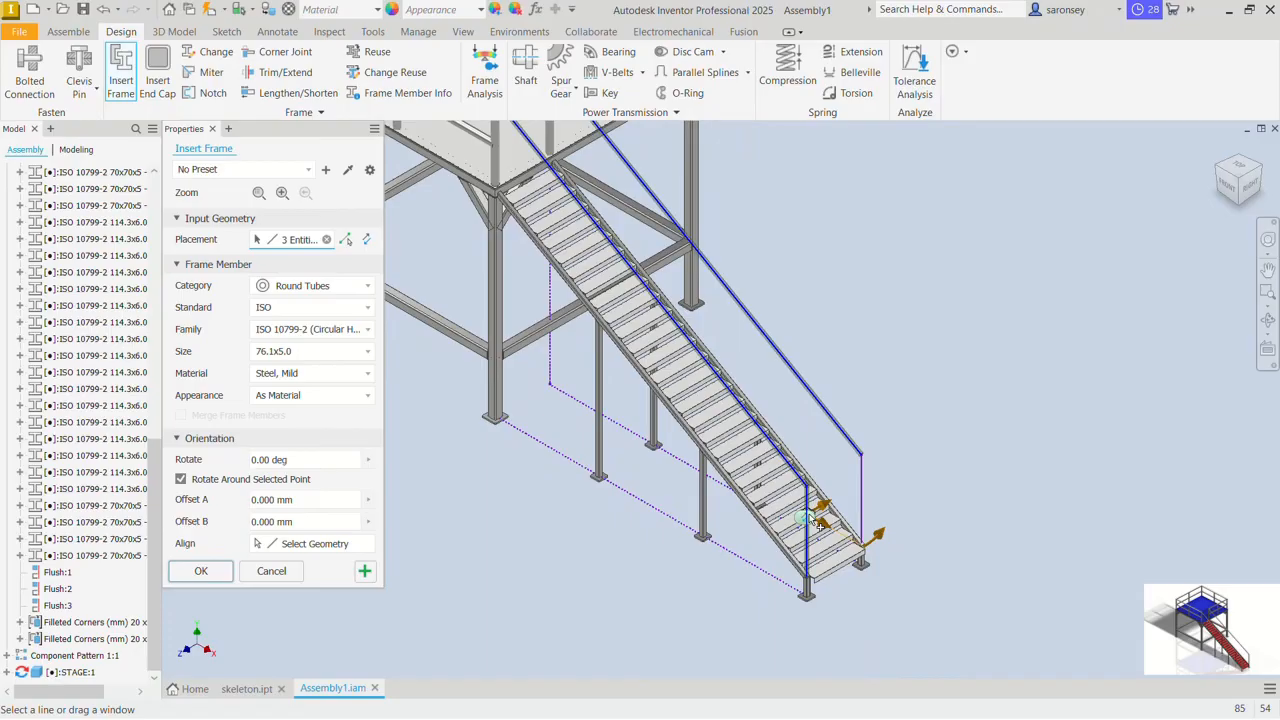
pyautogui.click(860, 500)
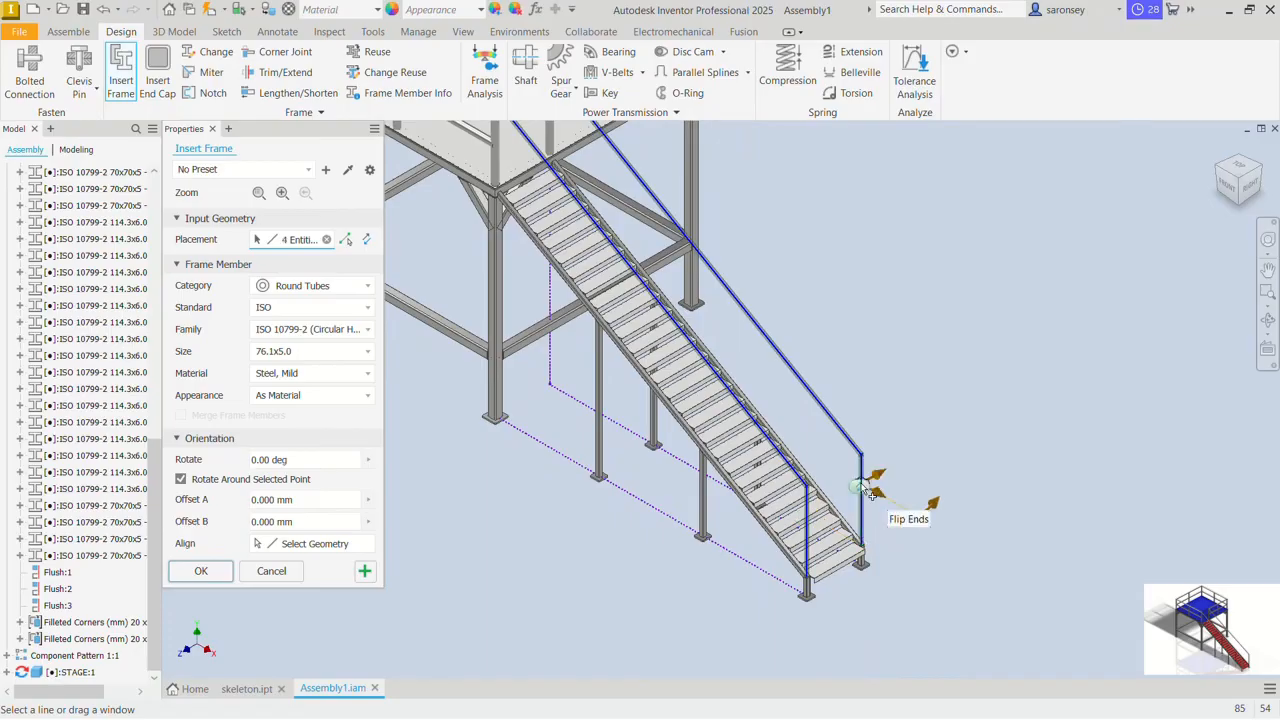
pyautogui.click(200, 571)
pyautogui.click(580, 423)
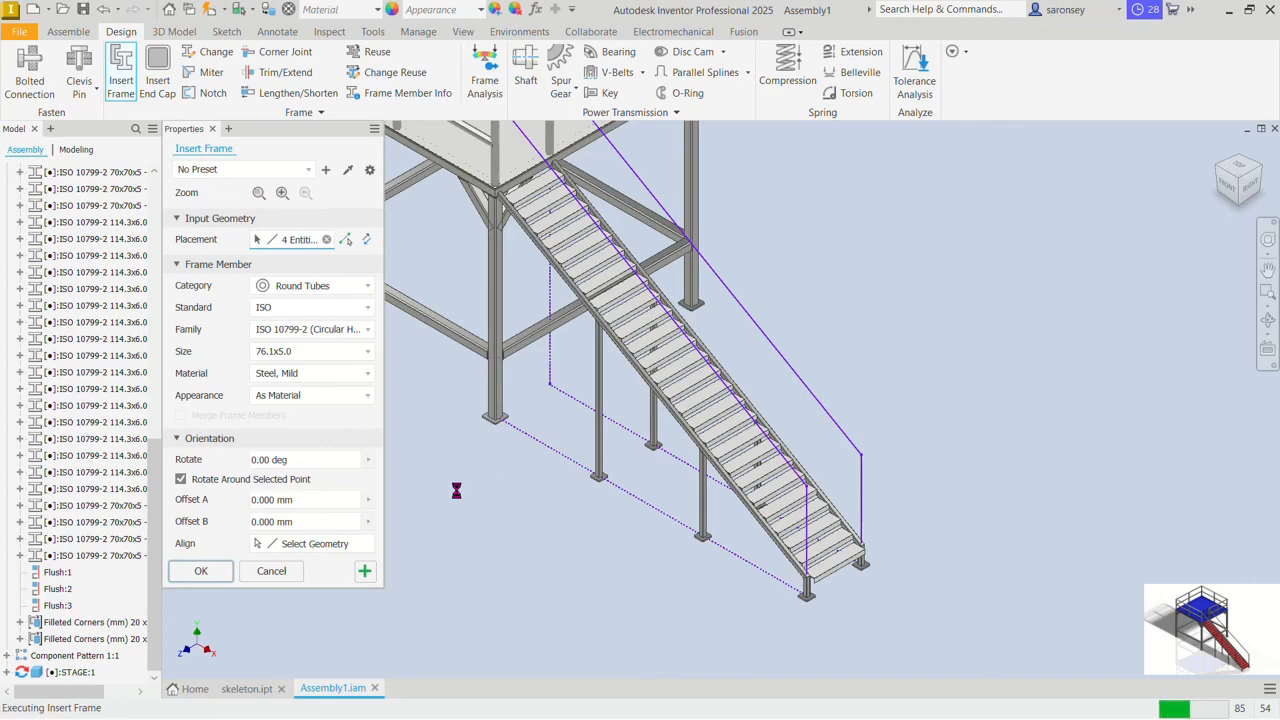
# Step: Trim/extend both lower handrail posts to the top face of the front stair stringer with zero offset
pyautogui.scroll(1, 660, 515)
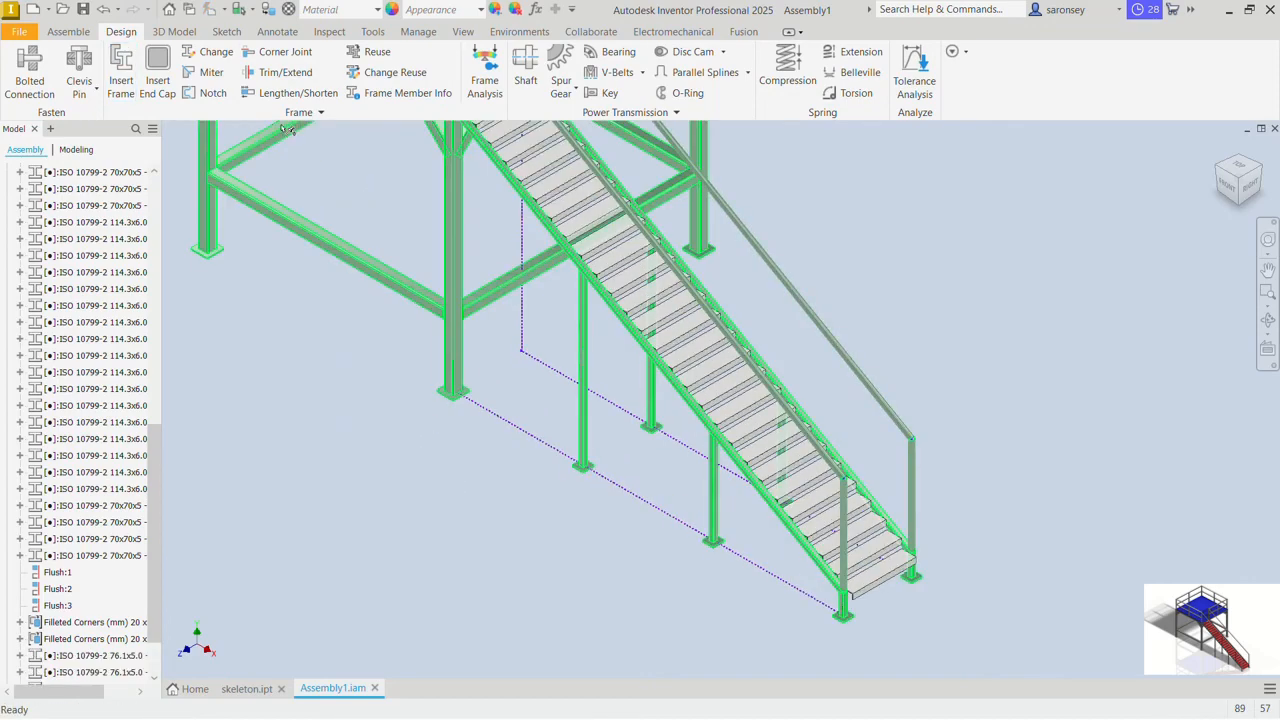
pyautogui.click(270, 72)
pyautogui.scroll(3, 830, 560)
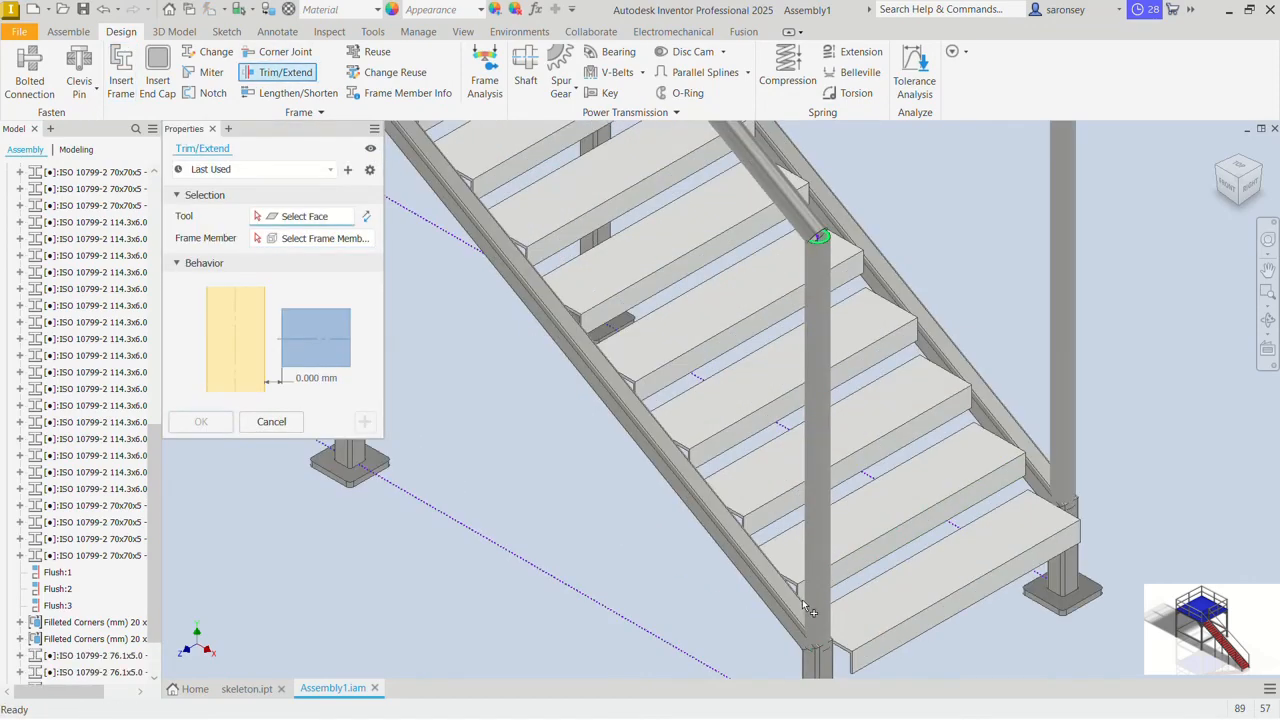
pyautogui.click(794, 596)
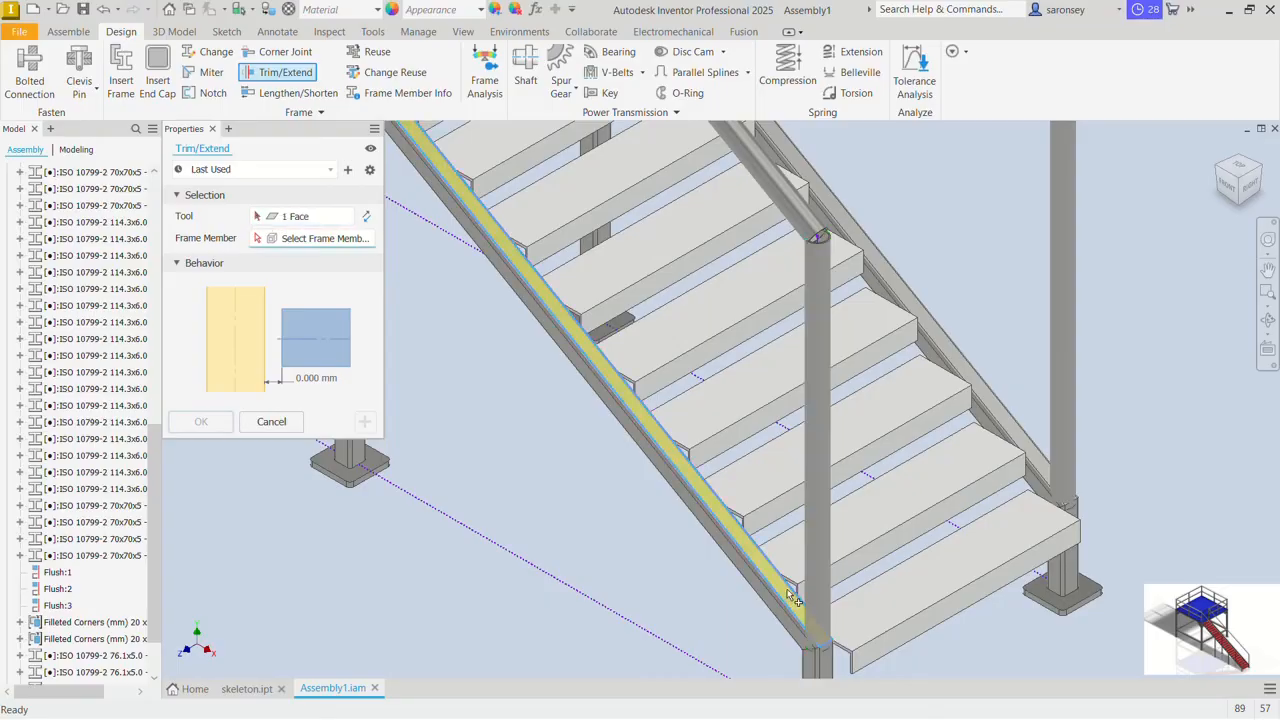
pyautogui.click(825, 537)
pyautogui.click(1058, 382)
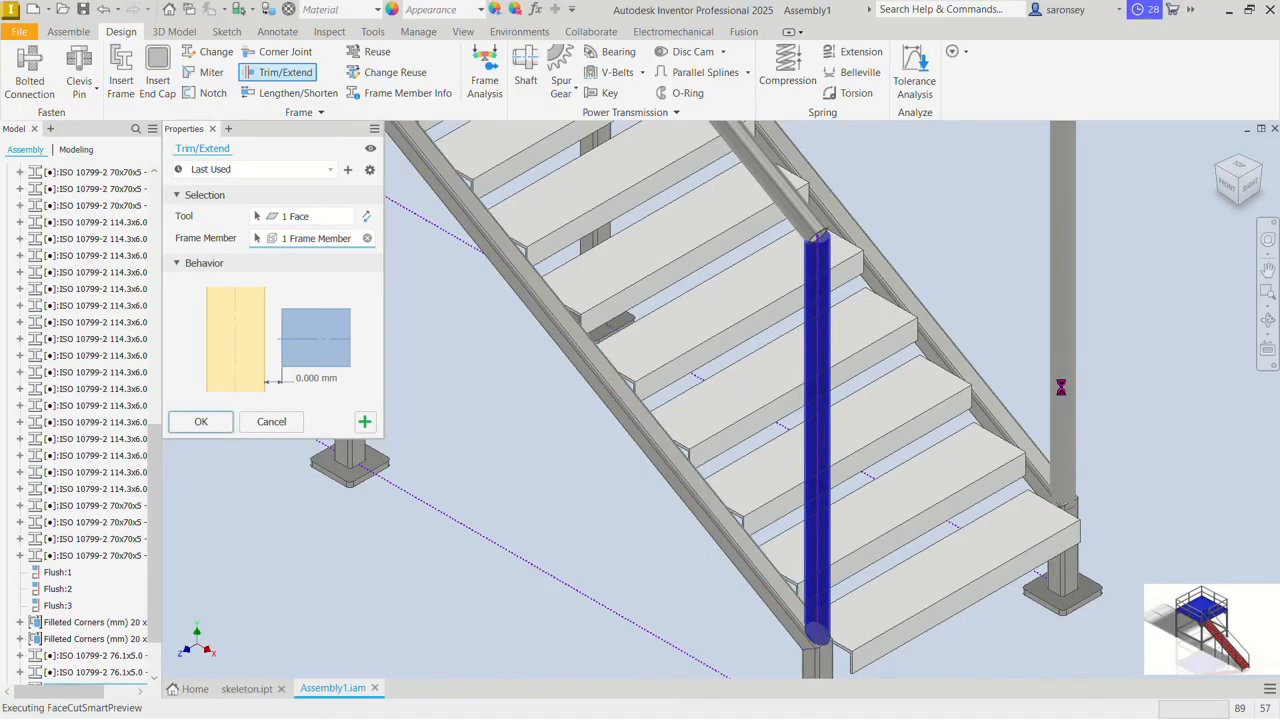
pyautogui.click(220, 429)
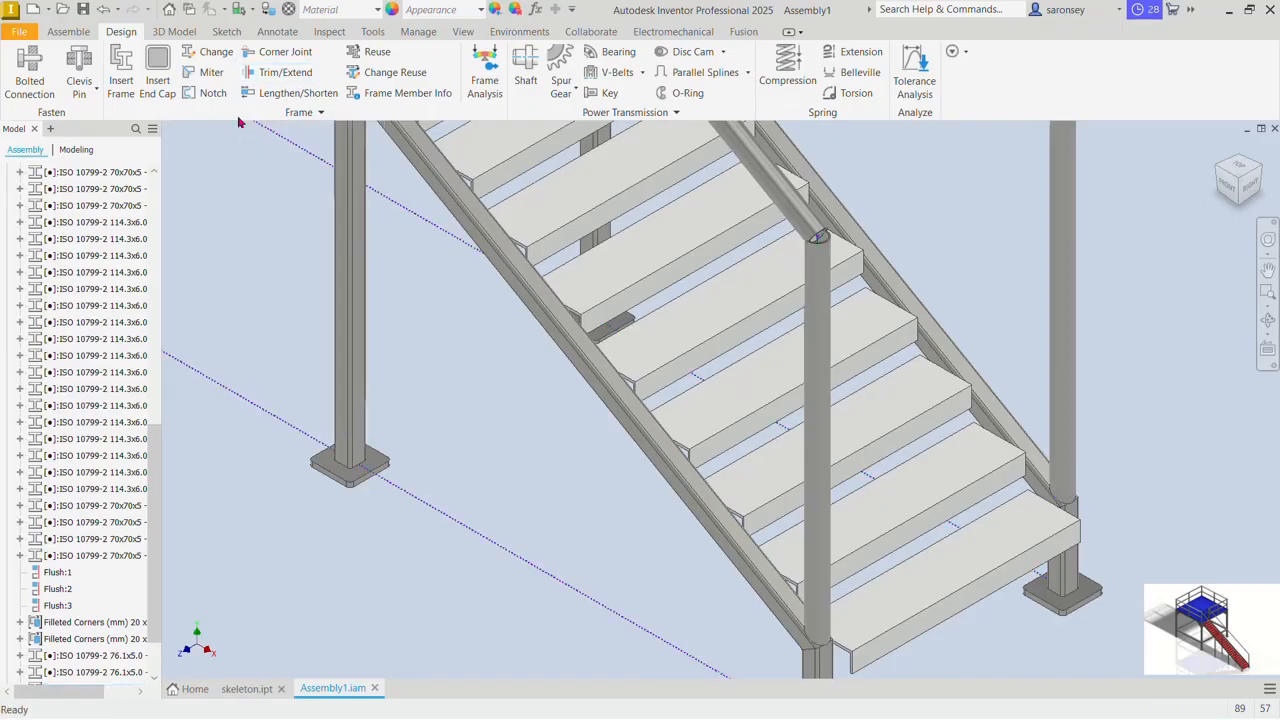
# Step: Miter both sloped handrails with their vertical posts at the stair's lower end, using a 0 mm gap
pyautogui.click(205, 72)
pyautogui.click(790, 190)
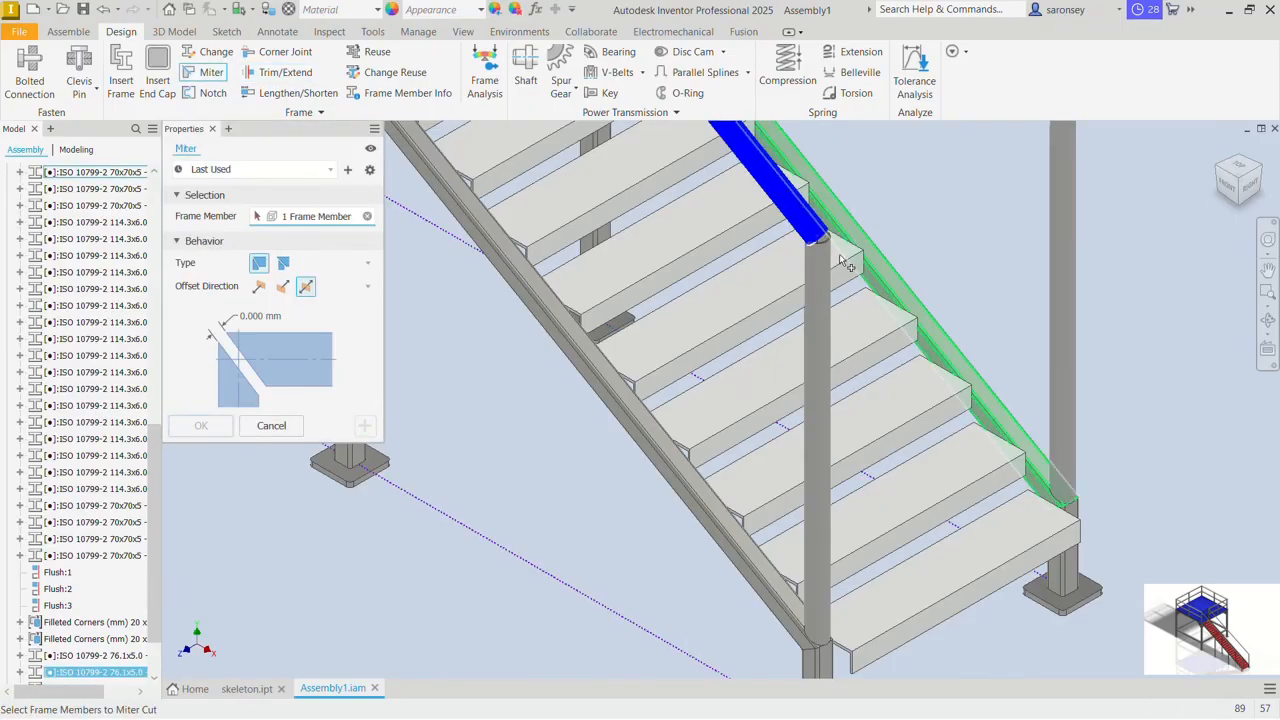
pyautogui.click(826, 274)
pyautogui.scroll(-3, 993, 224)
pyautogui.moveTo(1004, 194); pyautogui.dragTo(958, 313, button='middle')
pyautogui.click(986, 260)
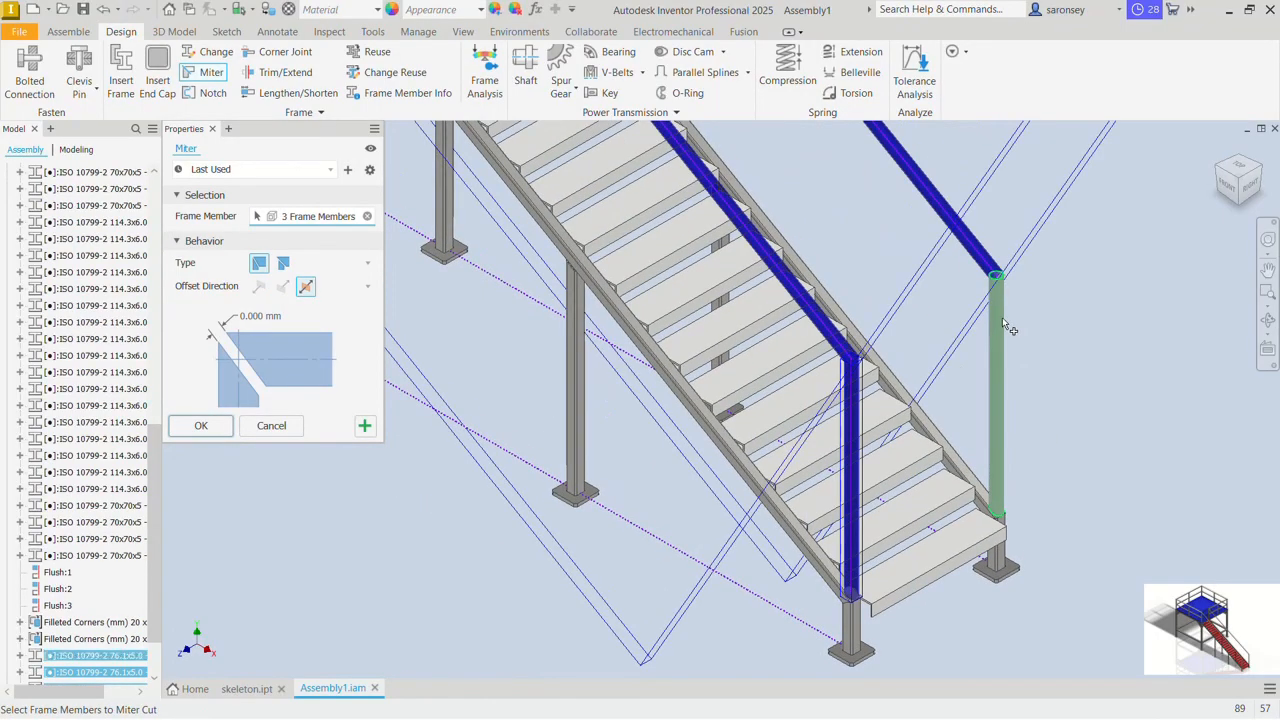
pyautogui.click(1002, 317)
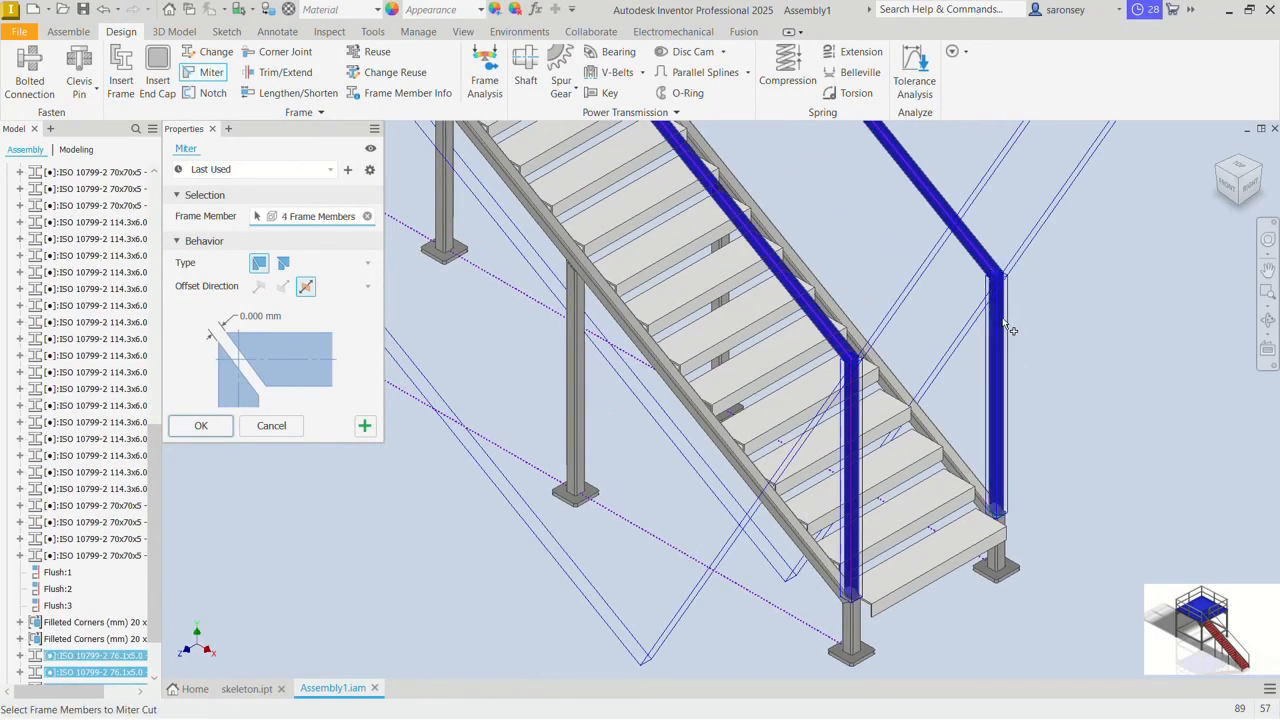
pyautogui.click(195, 433)
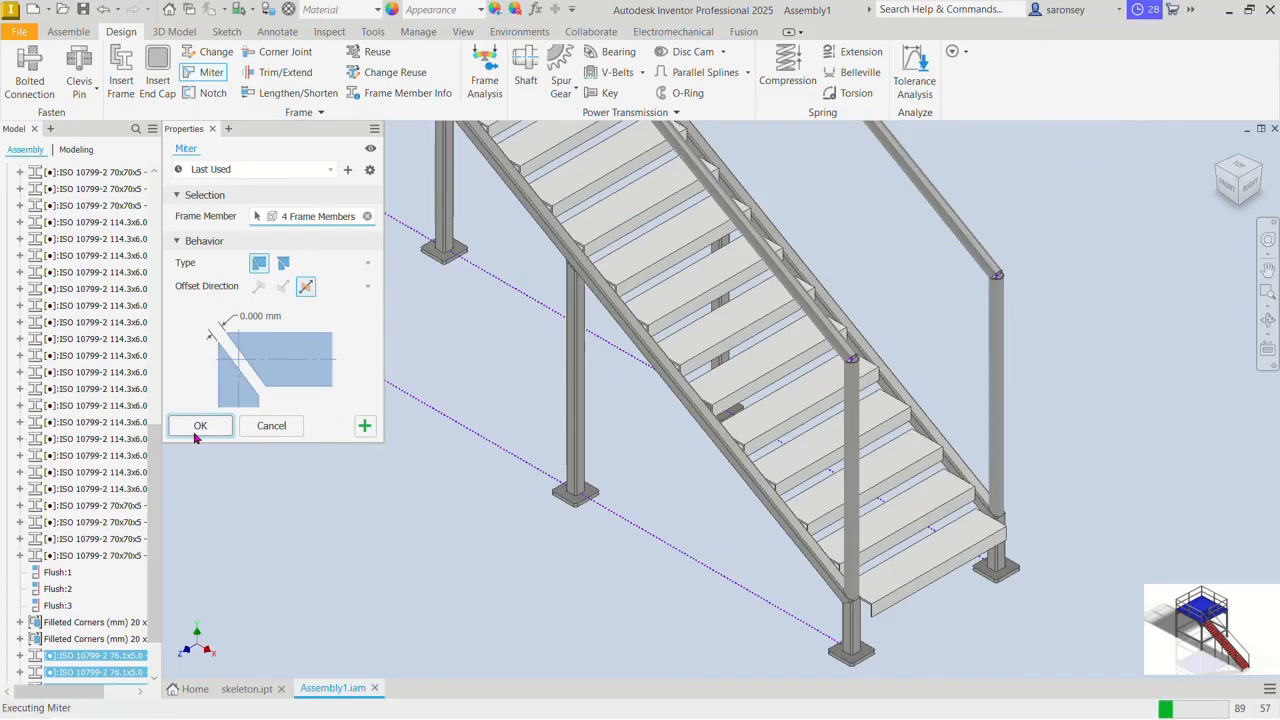
# Step: Hide the skeleton part's 3D Sketch1 in the assembly
pyautogui.press('F6')
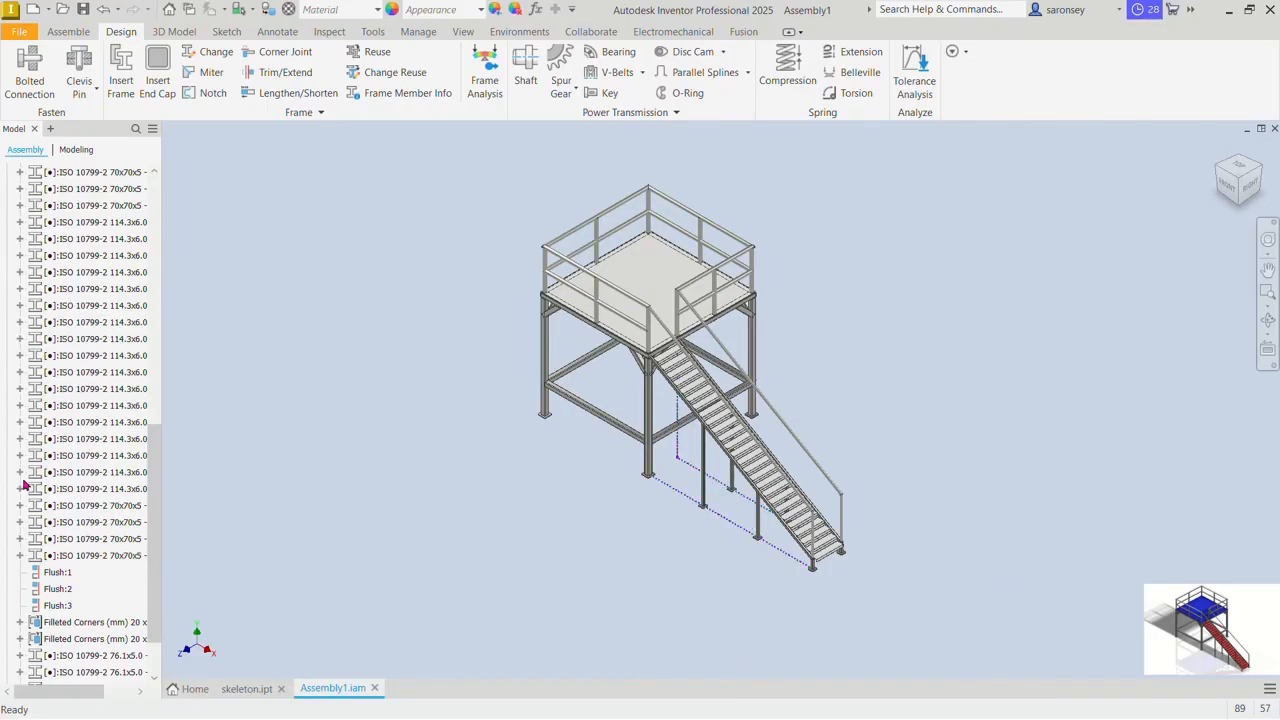
pyautogui.scroll(10, 152, 486)
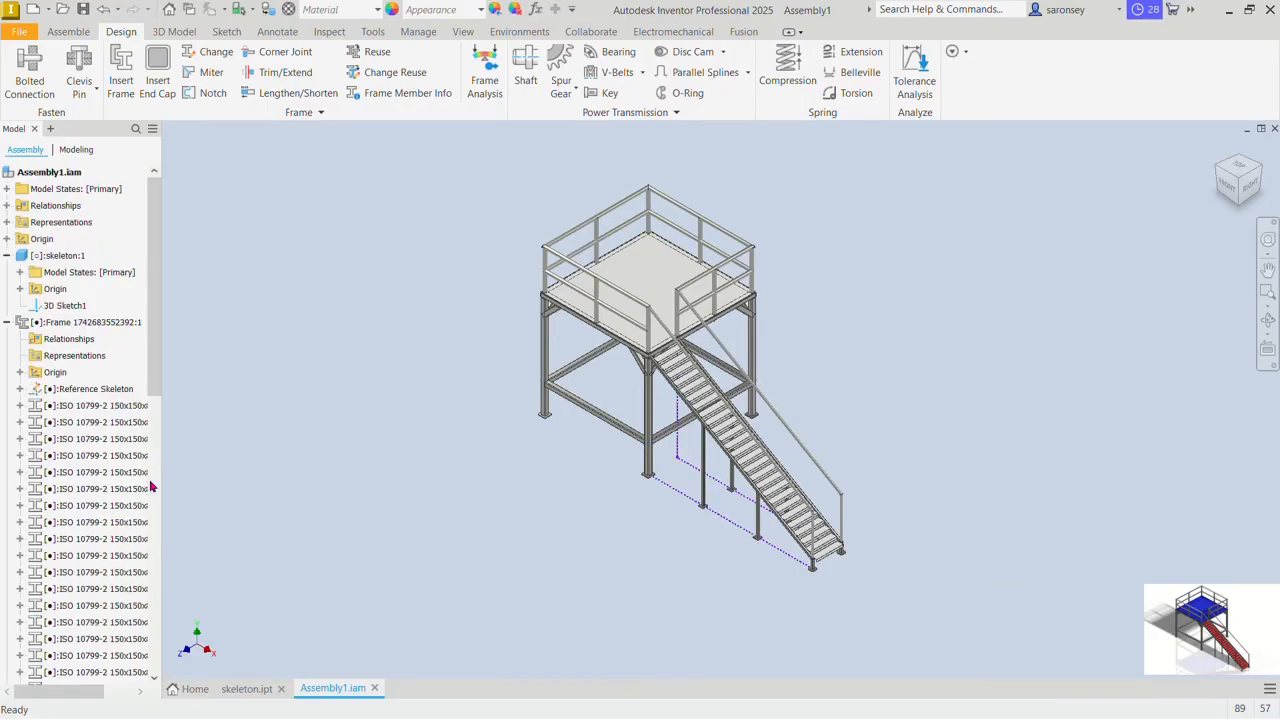
pyautogui.click(73, 306)
pyautogui.rightClick(73, 306)
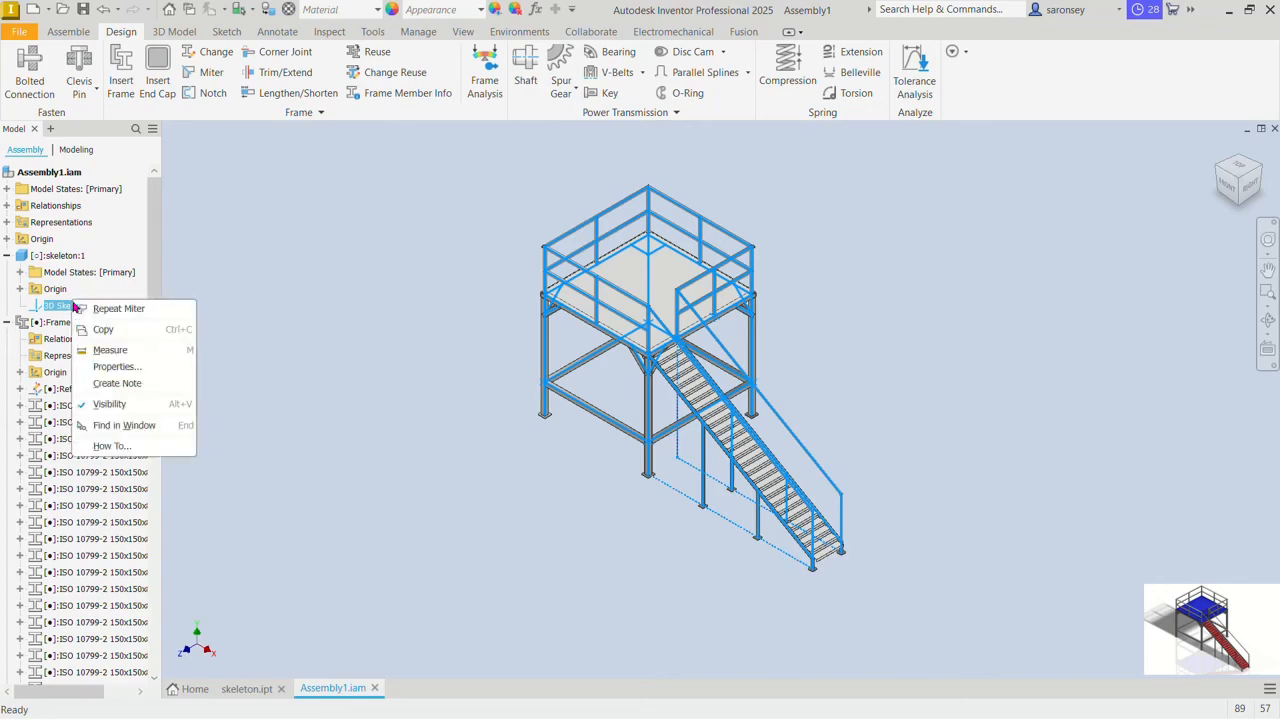
pyautogui.click(123, 405)
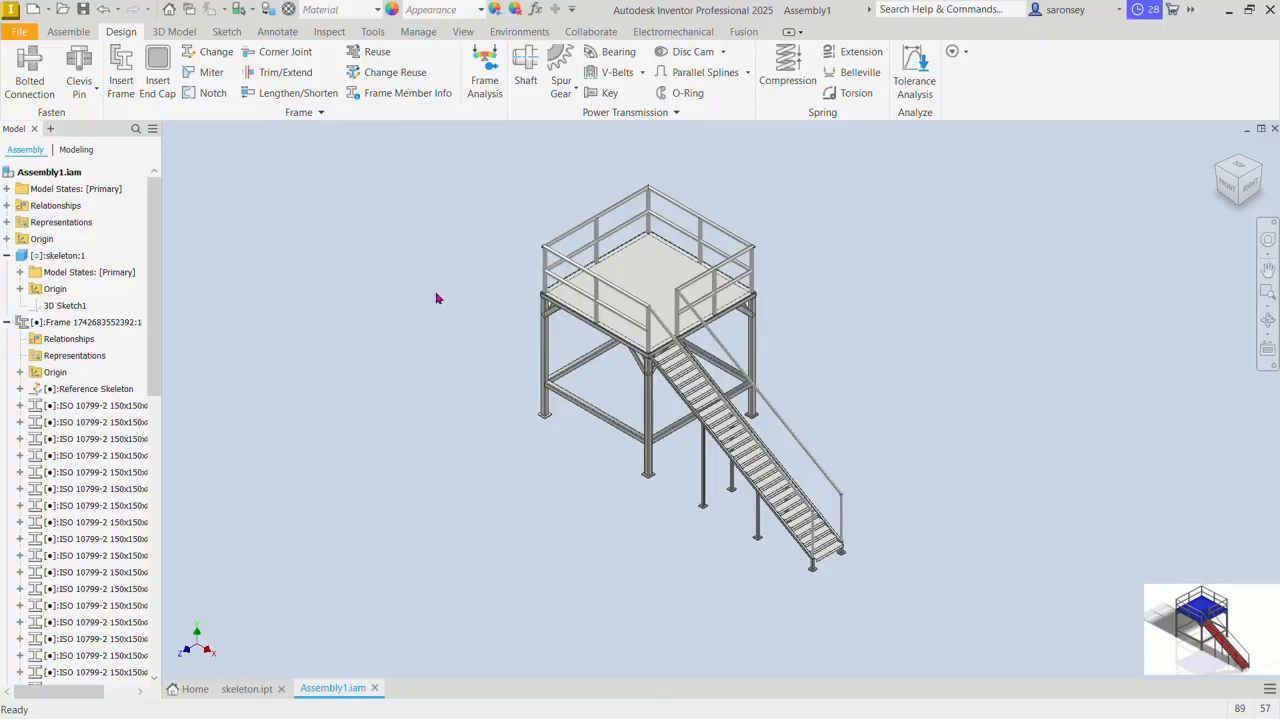
# Step: Apply the Blue - Wall Paint - Glossy appearance to the platform's 150x150 columns and horizontal beams
pyautogui.click(143, 408)
pyautogui.keyDown('shift'); pyautogui.click(131, 523); pyautogui.keyUp('shift')
pyautogui.keyDown('shift'); pyautogui.click(131, 590); pyautogui.keyUp('shift')
pyautogui.scroll(-8, 131, 590)
pyautogui.click(480, 10)
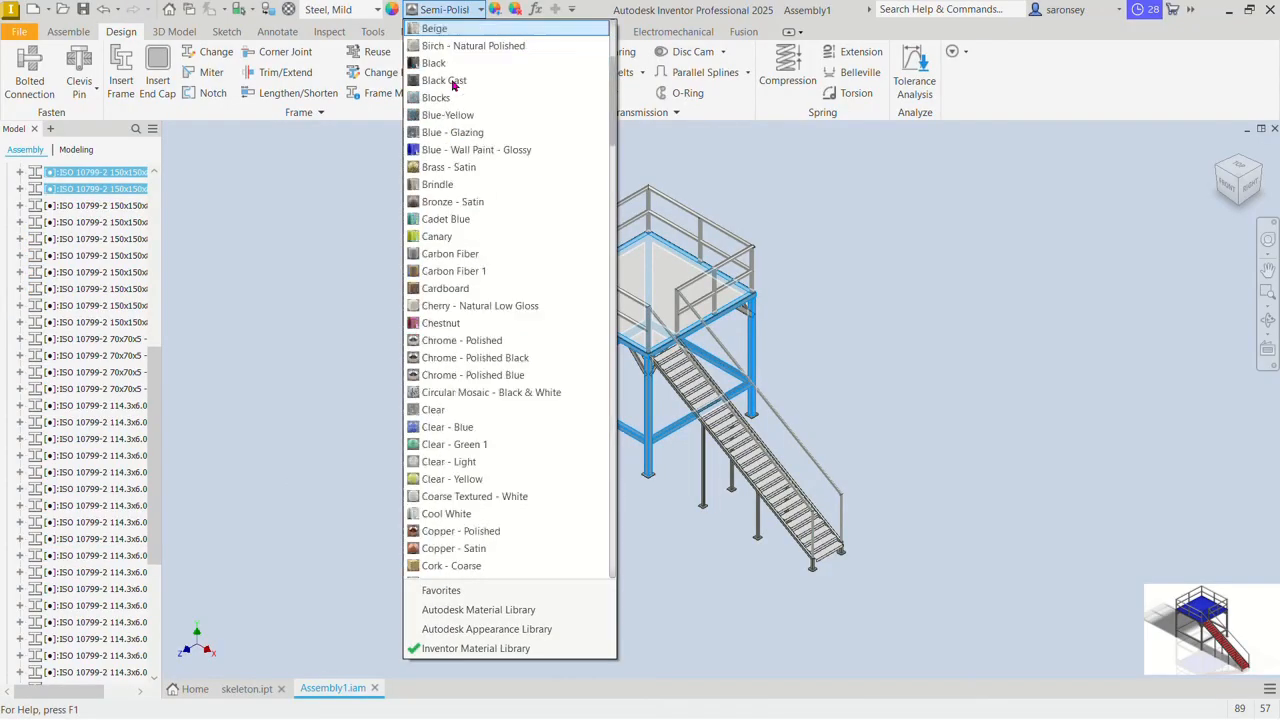
pyautogui.click(451, 149)
# Step: Apply a red appearance to the eight 150x150 corner brace members under the platform
pyautogui.scroll(4, 126, 454)
pyautogui.click(127, 440)
pyautogui.keyDown('ctrl'); pyautogui.click(129, 424); pyautogui.keyUp('ctrl')
pyautogui.keyDown('ctrl'); pyautogui.click(132, 407); pyautogui.keyUp('ctrl')
pyautogui.keyDown('ctrl'); pyautogui.click(134, 391); pyautogui.keyUp('ctrl')
pyautogui.keyDown('ctrl'); pyautogui.click(134, 391); pyautogui.keyUp('ctrl')
pyautogui.keyDown('ctrl'); pyautogui.click(135, 457); pyautogui.keyUp('ctrl')
pyautogui.keyDown('ctrl'); pyautogui.click(135, 474); pyautogui.keyUp('ctrl')
pyautogui.keyDown('ctrl'); pyautogui.click(136, 490); pyautogui.keyUp('ctrl')
pyautogui.keyDown('ctrl'); pyautogui.click(137, 525); pyautogui.keyUp('ctrl')
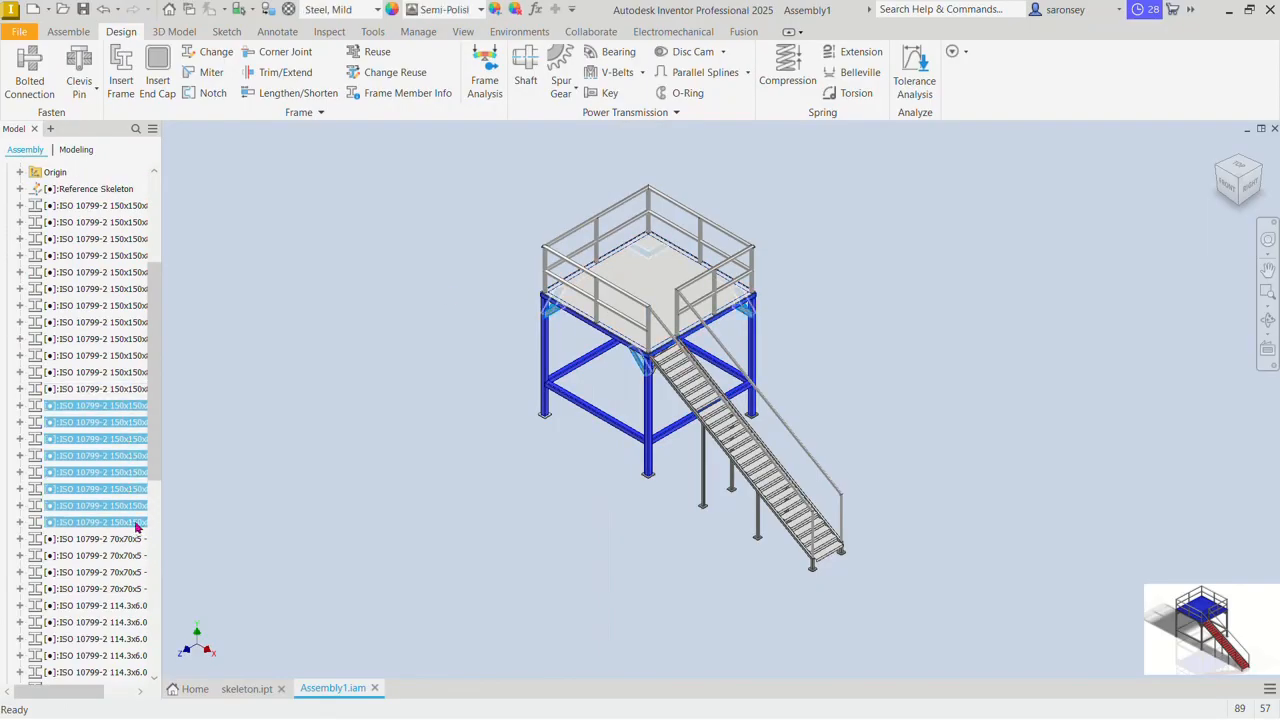
pyautogui.click(480, 10)
pyautogui.click(450, 100)
# Step: Apply a red appearance to all vertical posts of the platform railing
pyautogui.click(120, 543)
pyautogui.scroll(-2, 130, 500)
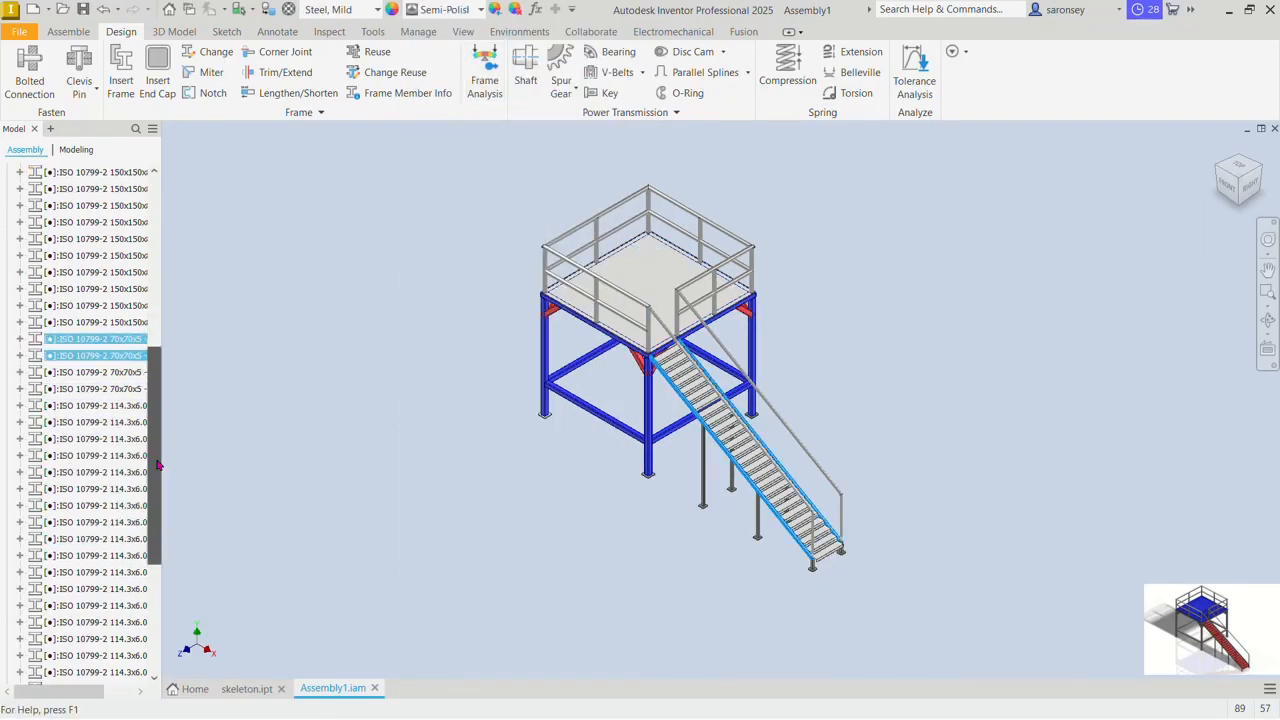
pyautogui.click(126, 506)
pyautogui.keyDown('ctrl'); pyautogui.click(130, 522); pyautogui.keyUp('ctrl')
pyautogui.keyDown('ctrl'); pyautogui.click(132, 539); pyautogui.keyUp('ctrl')
pyautogui.scroll(-1, 136, 525)
pyautogui.keyDown('ctrl'); pyautogui.click(138, 508); pyautogui.keyUp('ctrl')
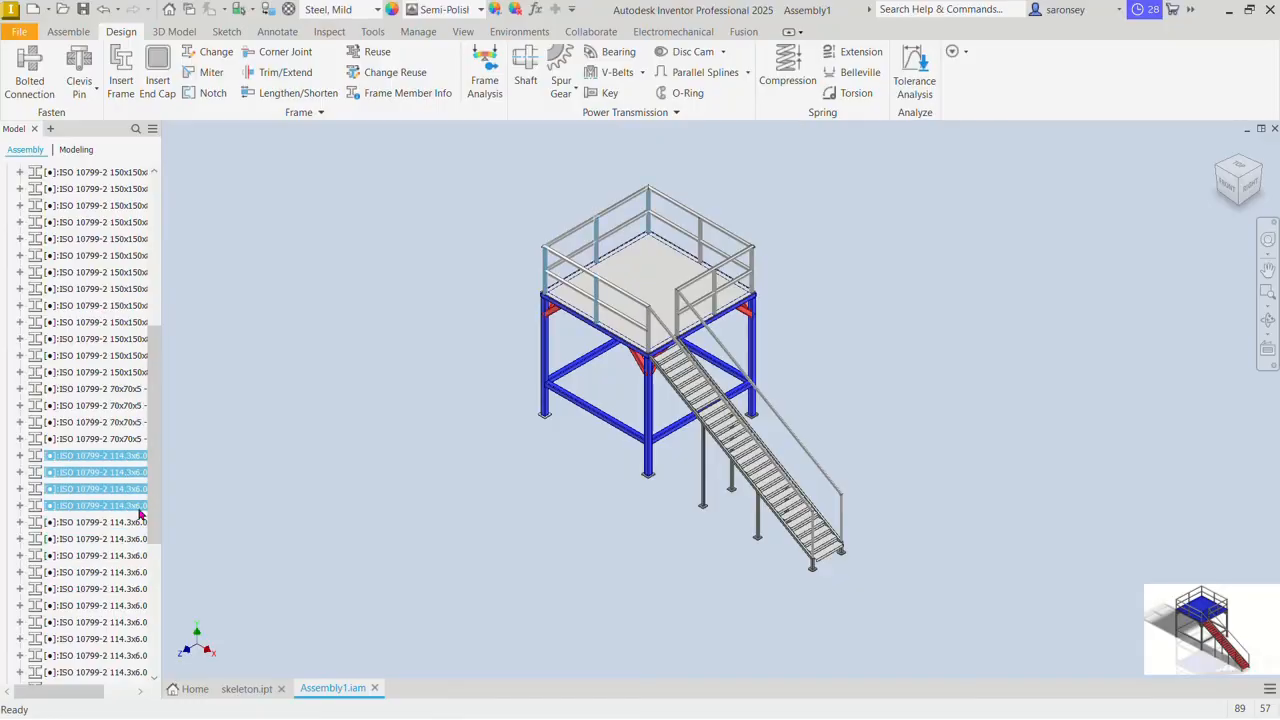
pyautogui.keyDown('ctrl'); pyautogui.click(139, 523); pyautogui.keyUp('ctrl')
pyautogui.keyDown('shift'); pyautogui.click(140, 589); pyautogui.keyUp('shift')
pyautogui.moveTo(157, 510); pyautogui.dragTo(157, 546)
pyautogui.click(445, 10)
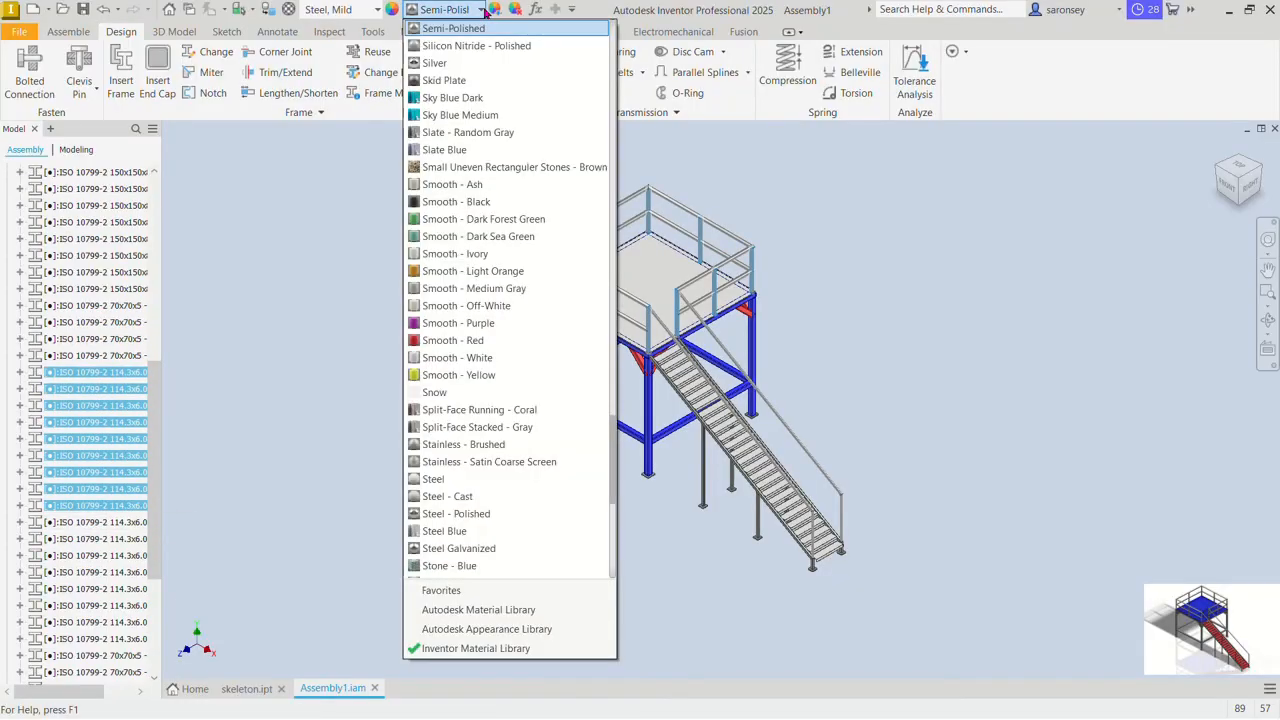
pyautogui.click(450, 100)
# Step: Apply a blue appearance to the platform's horizontal railing tubes and the first 70x70x5 stair support post
pyautogui.click(137, 472)
pyautogui.click(130, 522)
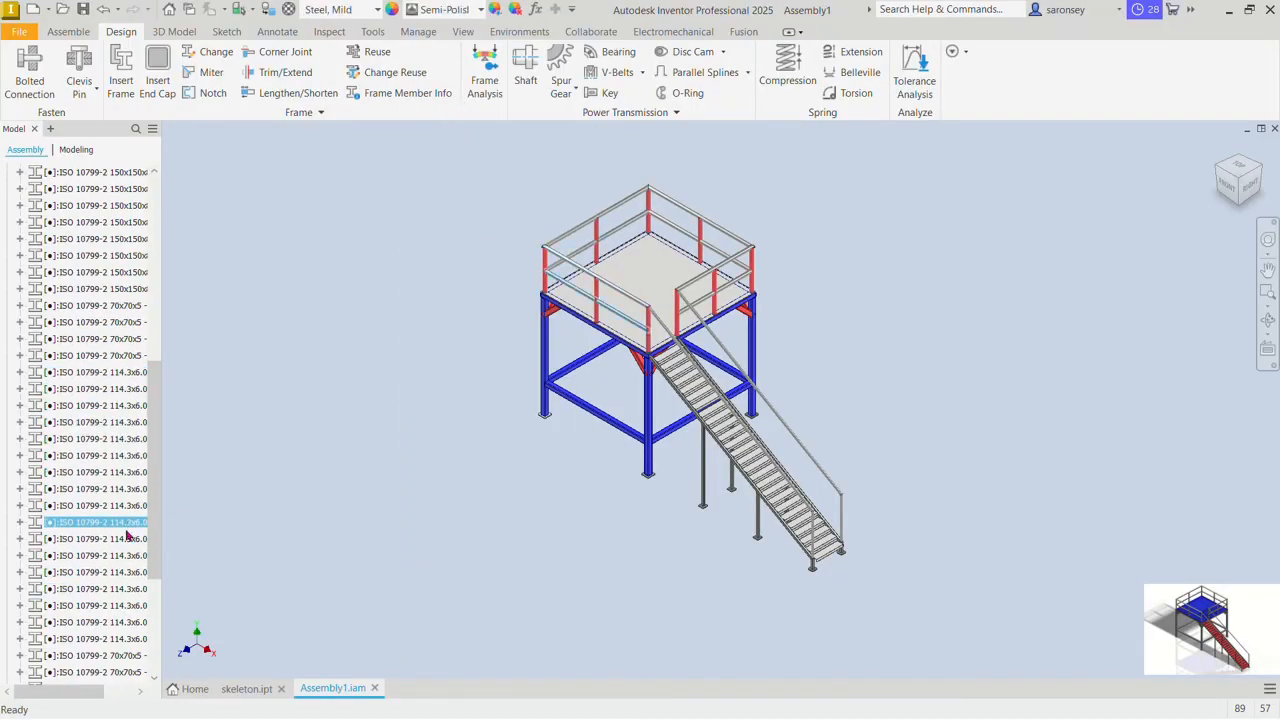
pyautogui.keyDown('shift'); pyautogui.click(134, 639); pyautogui.keyUp('shift')
pyautogui.scroll(-1, 135, 590)
pyautogui.keyDown('shift'); pyautogui.click(137, 572); pyautogui.keyUp('shift')
pyautogui.click(445, 10)
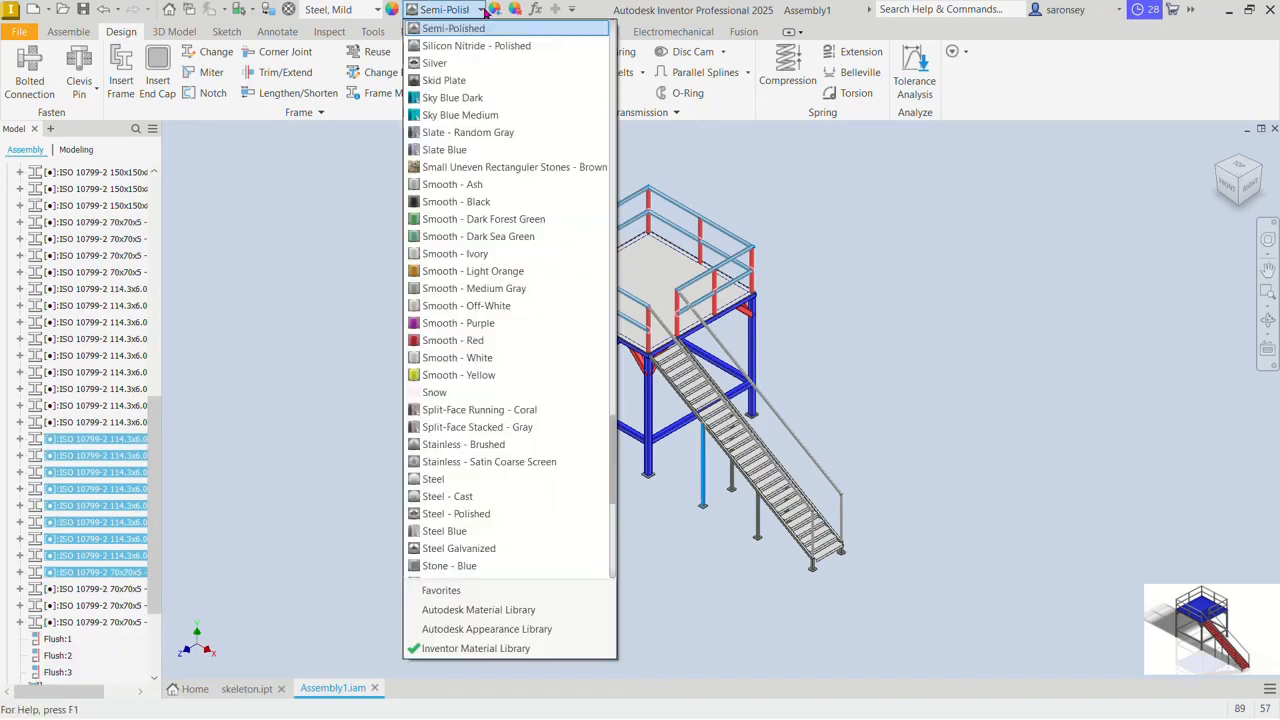
pyautogui.click(431, 317)
# Step: Apply a red appearance to the stair treads
pyautogui.click(445, 10)
pyautogui.scroll(-10, 518, 466)
pyautogui.scroll(-3, 519, 467)
pyautogui.click(480, 464)
# Step: Apply a Light Red appearance to the stair's 70x70x5 support posts, its stringers and its handrails
pyautogui.click(123, 474)
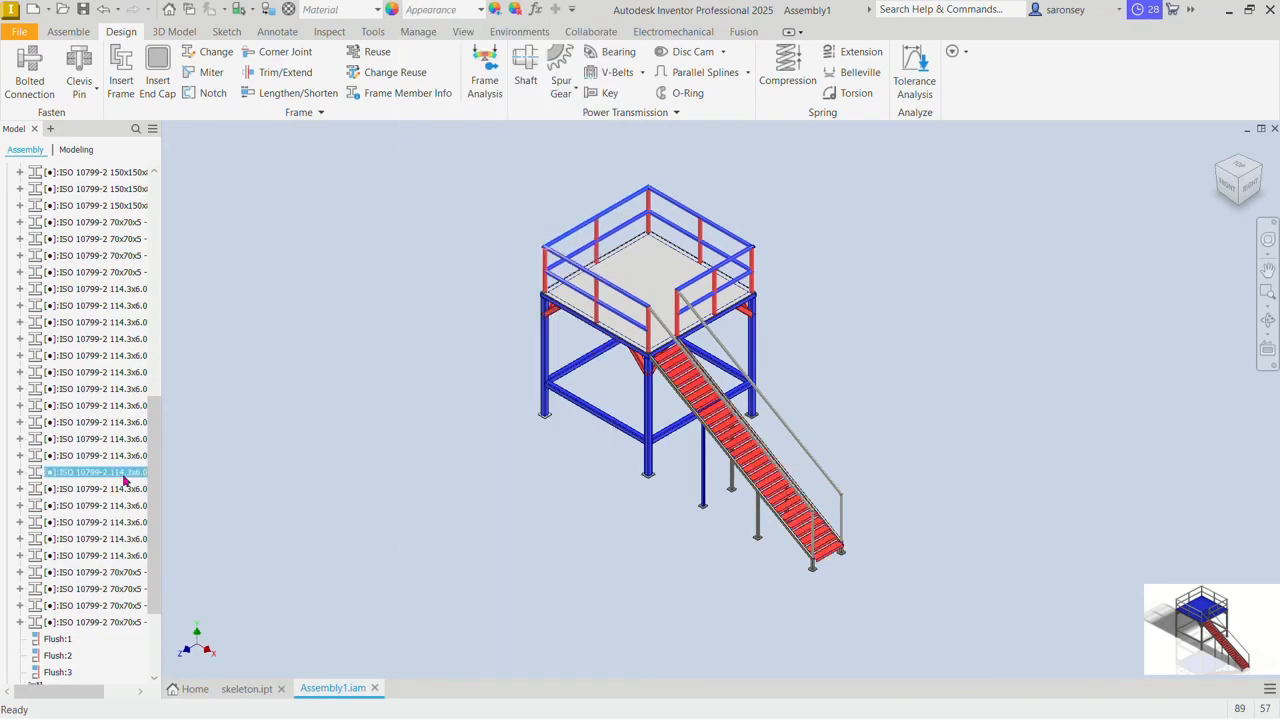
pyautogui.click(123, 489)
pyautogui.click(126, 606)
pyautogui.keyDown('shift'); pyautogui.click(129, 573); pyautogui.keyUp('shift')
pyautogui.keyDown('ctrl'); pyautogui.click(125, 622); pyautogui.keyUp('ctrl')
pyautogui.scroll(-3, 120, 522)
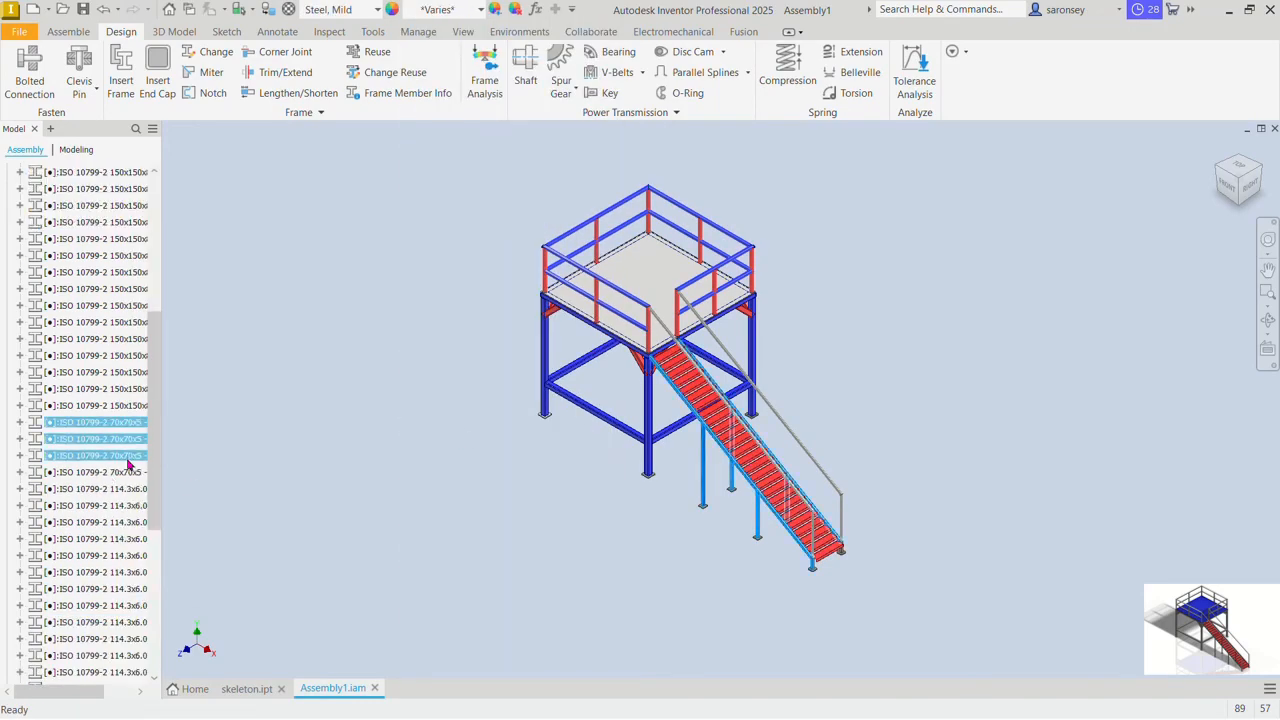
pyautogui.keyDown('ctrl'); pyautogui.click(128, 589); pyautogui.keyUp('ctrl')
pyautogui.keyDown('shift'); pyautogui.click(128, 639); pyautogui.keyUp('shift')
pyautogui.click(445, 10)
pyautogui.scroll(-3, 487, 300)
pyautogui.click(480, 464)
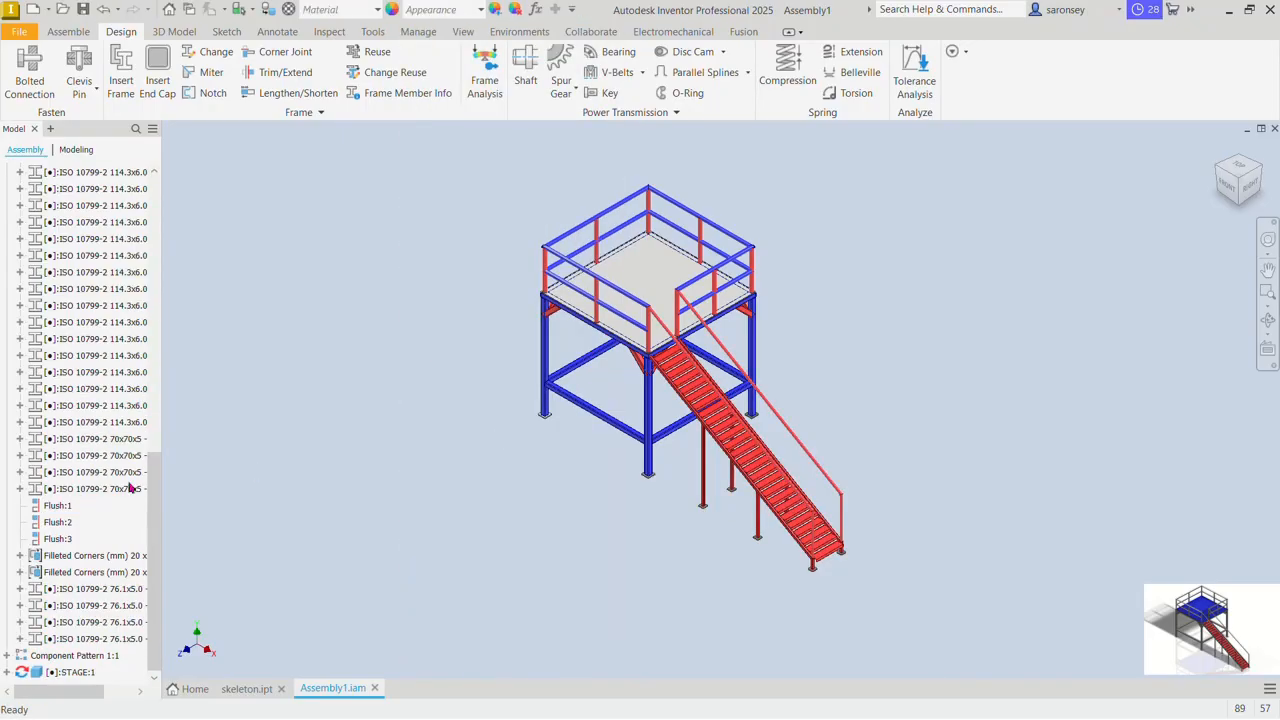
# Step: Apply a blue appearance to the stair's 70x70x5 support posts and side stringers
pyautogui.click(135, 472)
pyautogui.keyDown('shift'); pyautogui.click(119, 440); pyautogui.keyUp('shift')
pyautogui.keyDown('ctrl'); pyautogui.click(135, 489); pyautogui.keyUp('ctrl')
pyautogui.moveTo(154, 506); pyautogui.dragTo(154, 464)
pyautogui.moveTo(154, 535); pyautogui.dragTo(167, 390)
pyautogui.keyDown('ctrl'); pyautogui.click(130, 589); pyautogui.keyUp('ctrl')
pyautogui.keyDown('ctrl'); pyautogui.click(132, 573); pyautogui.keyUp('ctrl')
pyautogui.keyDown('ctrl'); pyautogui.click(133, 557); pyautogui.keyUp('ctrl')
pyautogui.keyDown('ctrl'); pyautogui.click(135, 541); pyautogui.keyUp('ctrl')
pyautogui.click(481, 10)
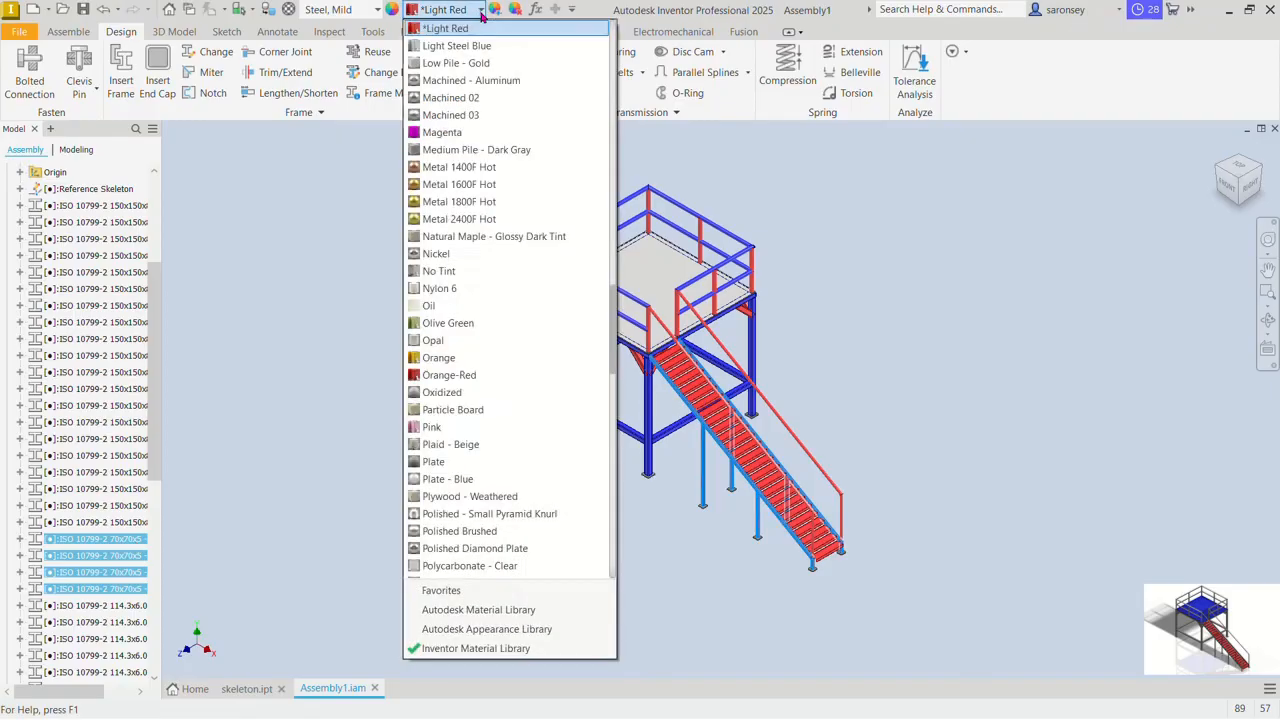
pyautogui.scroll(10, 470, 250)
pyautogui.click(455, 255)
pyautogui.click(618, 272)
pyautogui.click(482, 12)
pyautogui.click(450, 479)
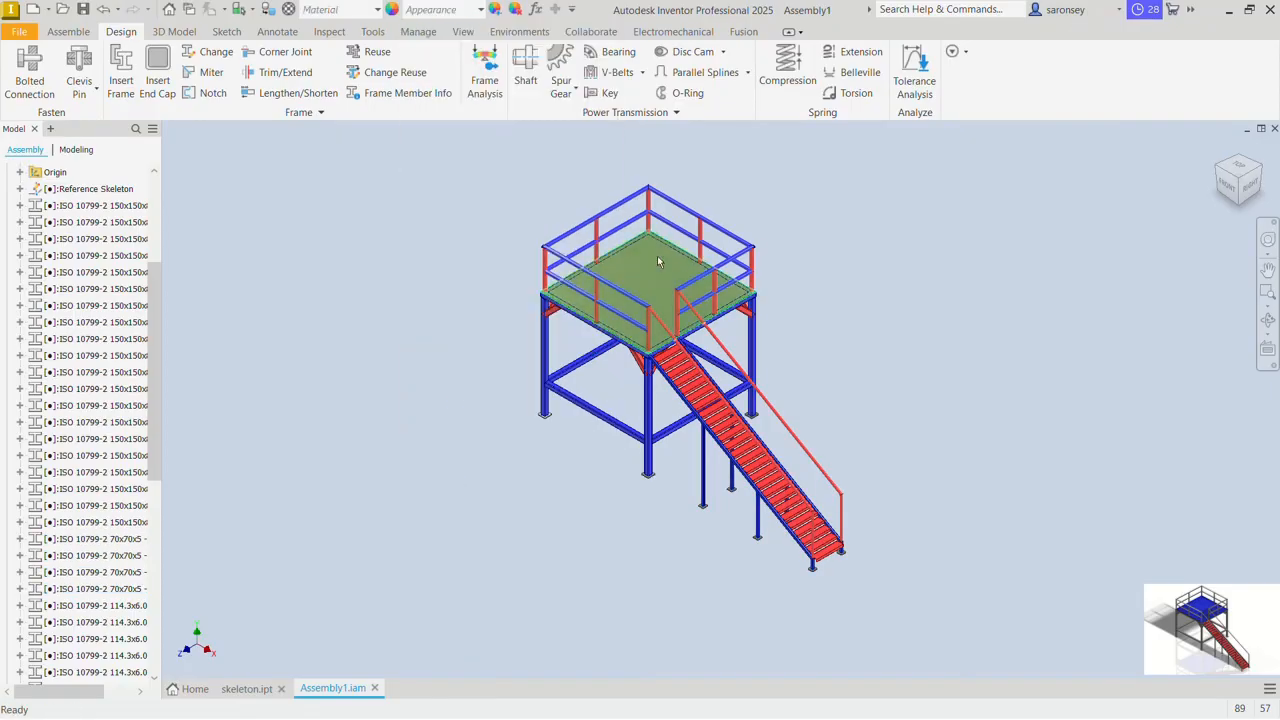
# Step: Apply a dark gray metallic appearance to the STAGE floor
pyautogui.click(657, 263)
pyautogui.click(481, 11)
pyautogui.click(455, 238)
# Step: Apply a blue appearance to the four 76.1x5.0 stair handrail members
pyautogui.moveTo(154, 363); pyautogui.dragTo(168, 558)
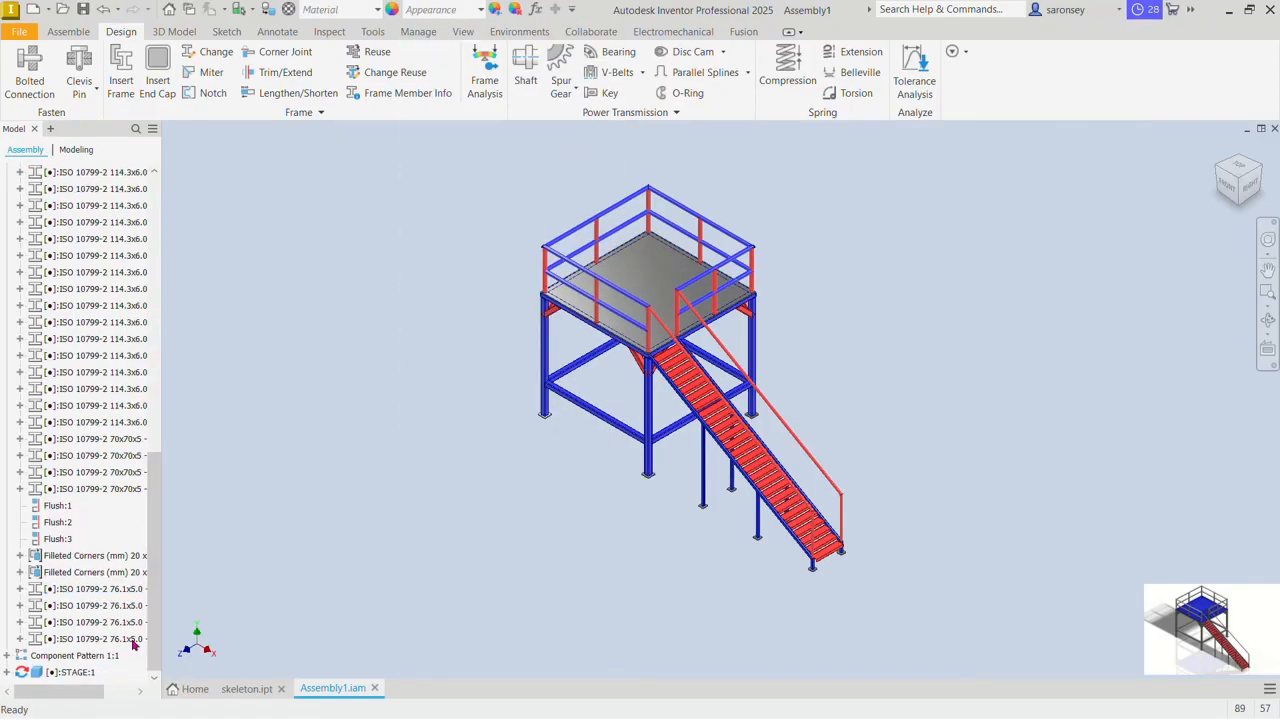
pyautogui.rightClick(120, 640)
pyautogui.click(138, 520)
pyautogui.hotkey('ctrl', 'z')
pyautogui.click(120, 639)
pyautogui.keyDown('shift'); pyautogui.click(120, 589); pyautogui.keyUp('shift')
pyautogui.click(481, 10)
pyautogui.click(455, 255)
pyautogui.click(960, 318)
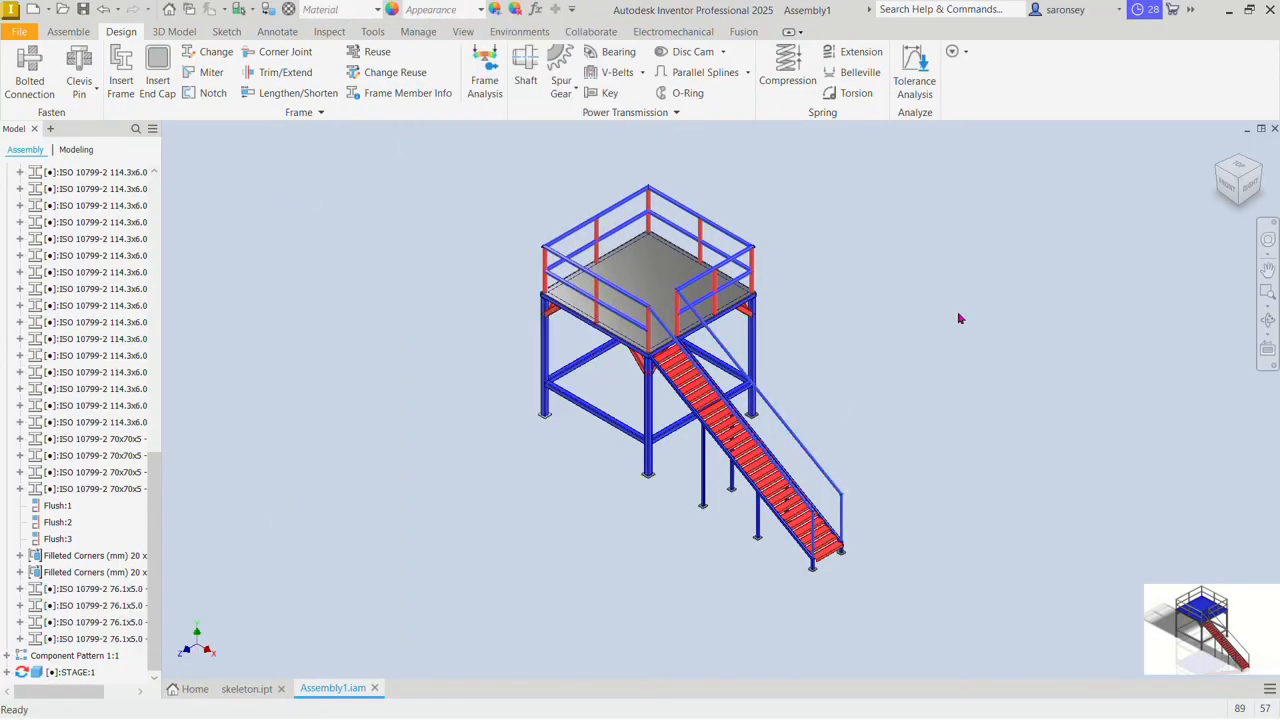
# Step: Examine the colored platform, railing and stair from several sides, ending in an isometric view
pyautogui.scroll(5, 960, 318)
pyautogui.scroll(-3, 960, 318)
pyautogui.moveTo(960, 318); pyautogui.dragTo(987, 301, button='middle')
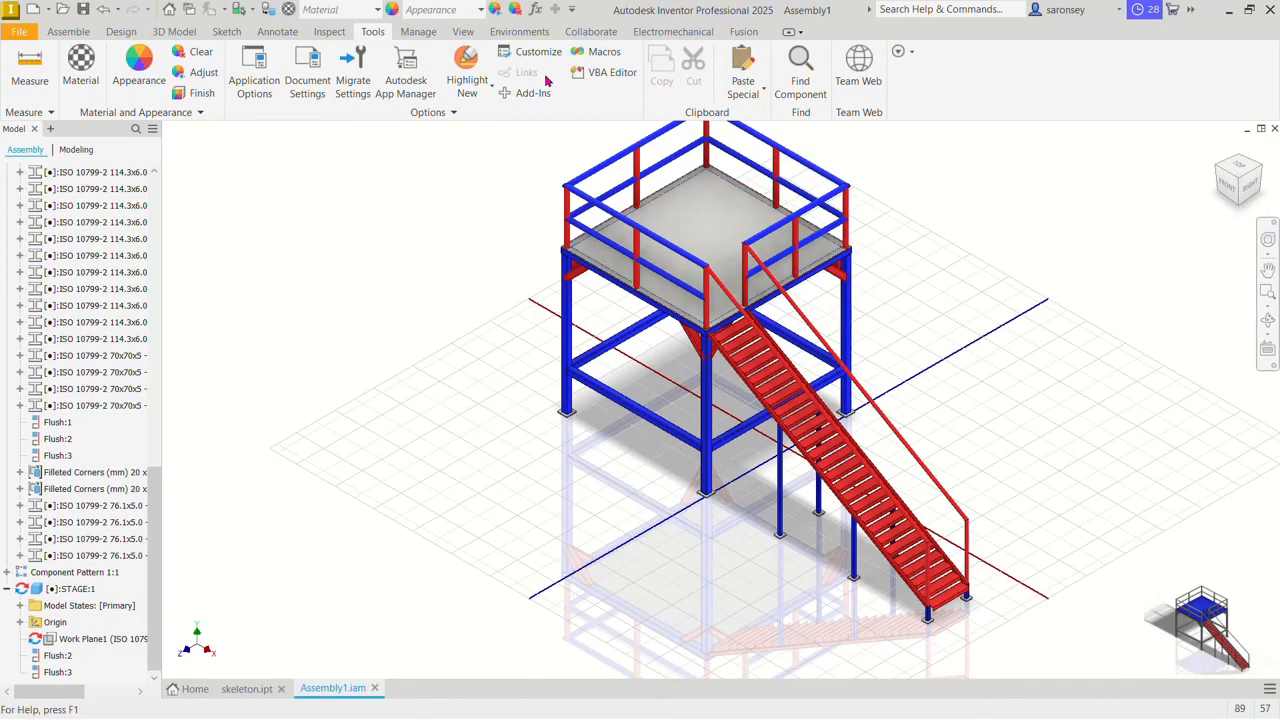
pyautogui.click(452, 36)
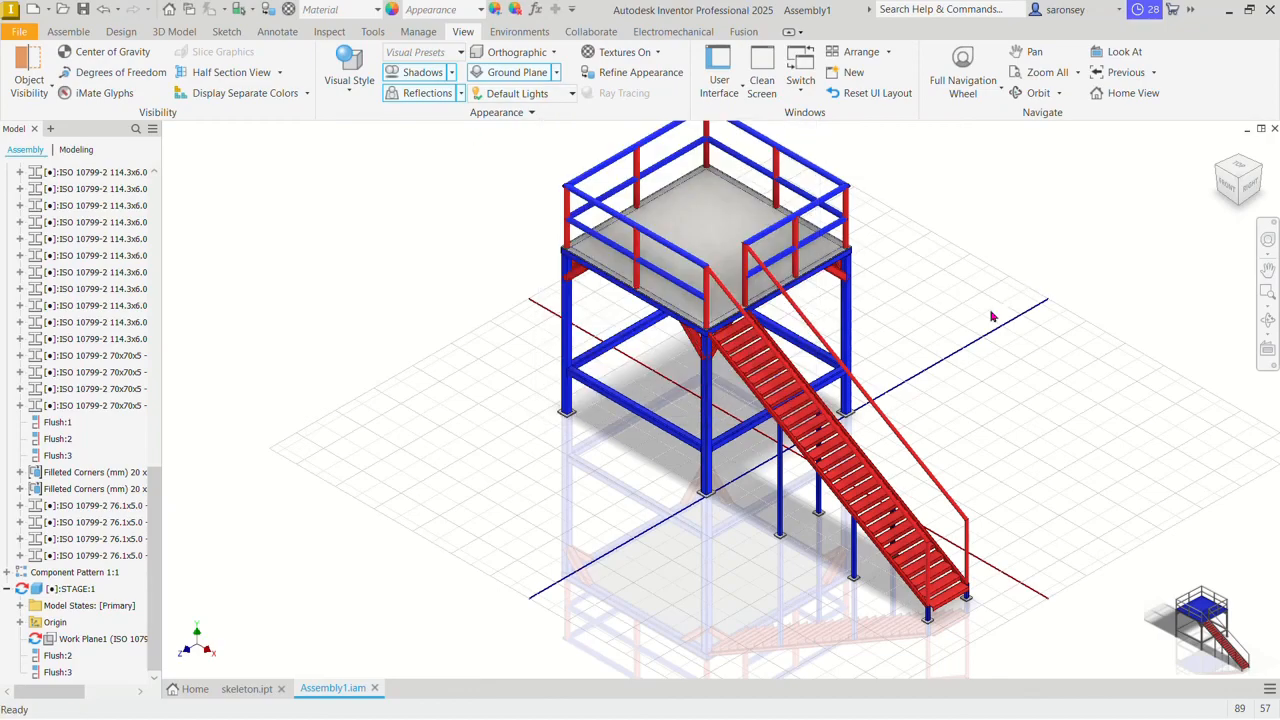
pyautogui.scroll(-2, 992, 317)
pyautogui.scroll(3, 992, 317)
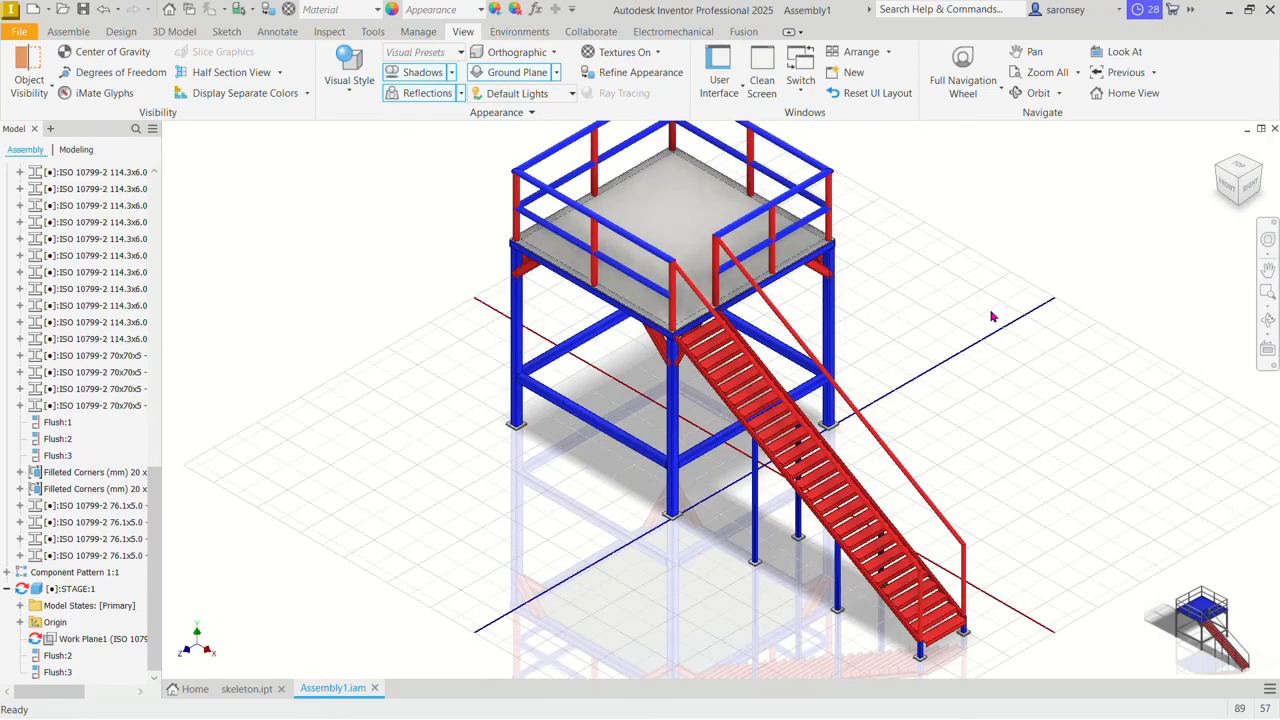
pyautogui.click(1259, 167)
pyautogui.click(1256, 170)
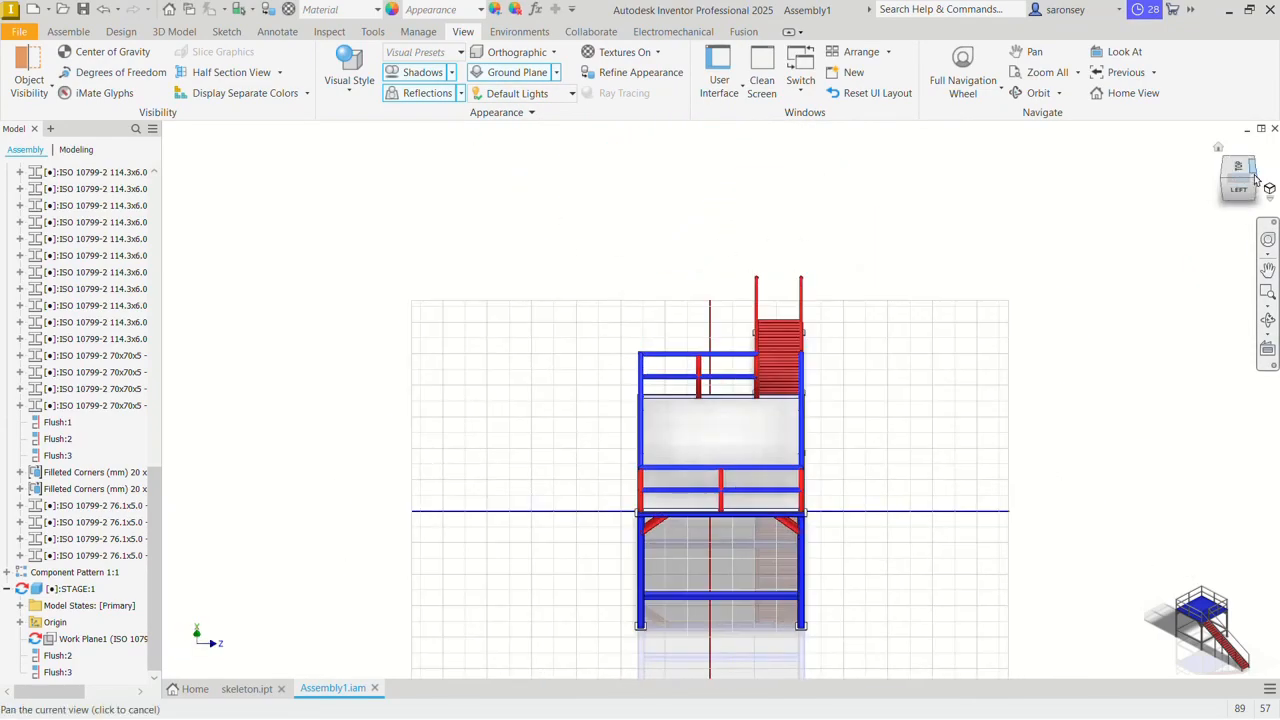
pyautogui.click(1255, 177)
pyautogui.click(1258, 168)
pyautogui.click(1259, 168)
pyautogui.click(1257, 170)
pyautogui.click(1256, 175)
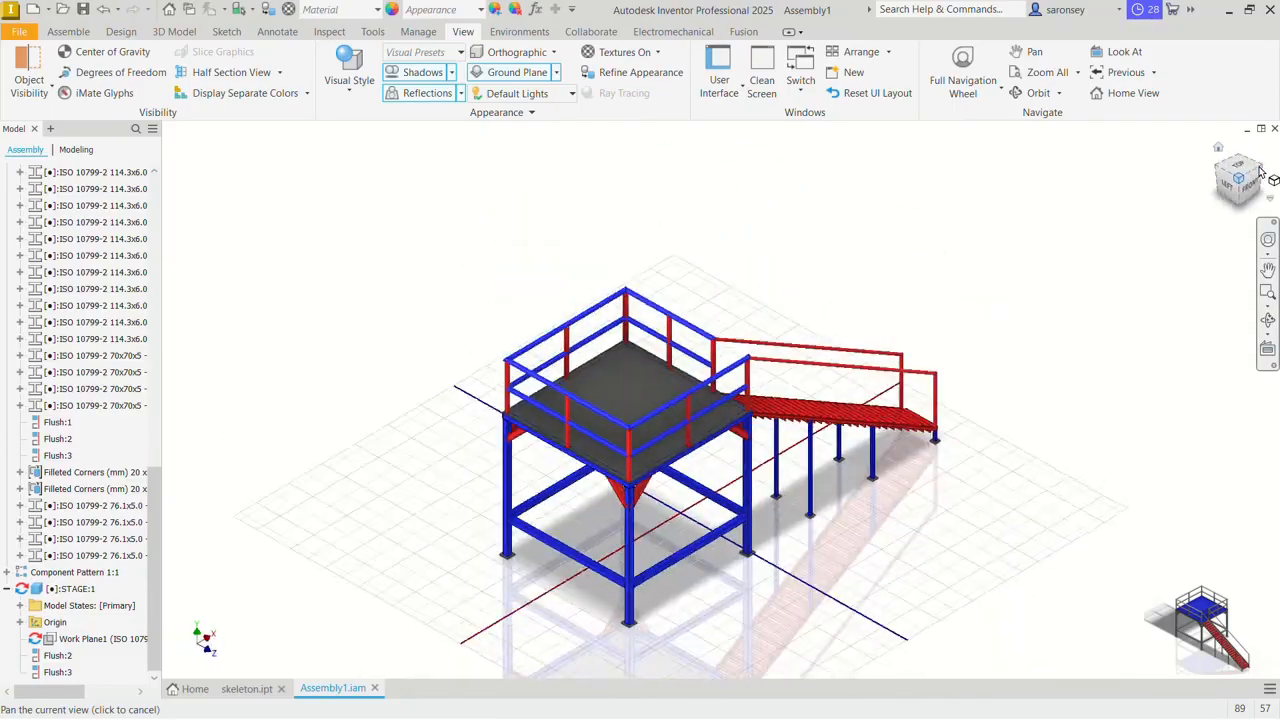
pyautogui.click(1259, 172)
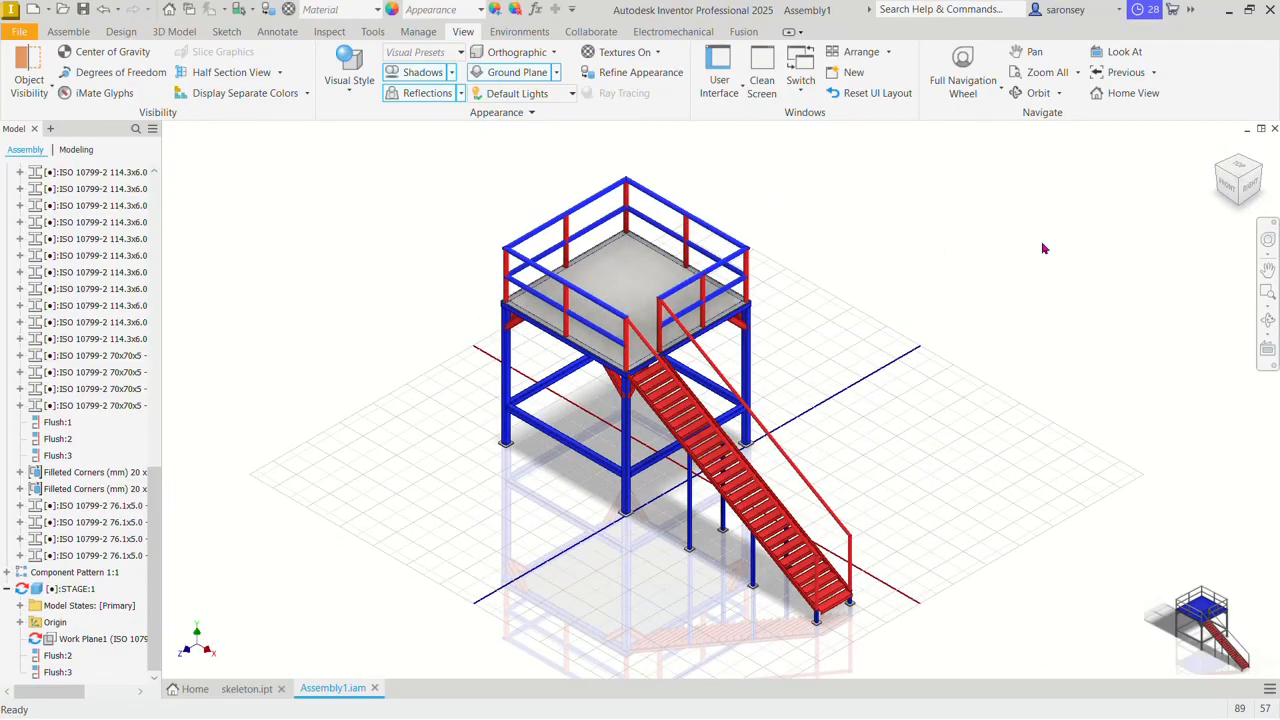